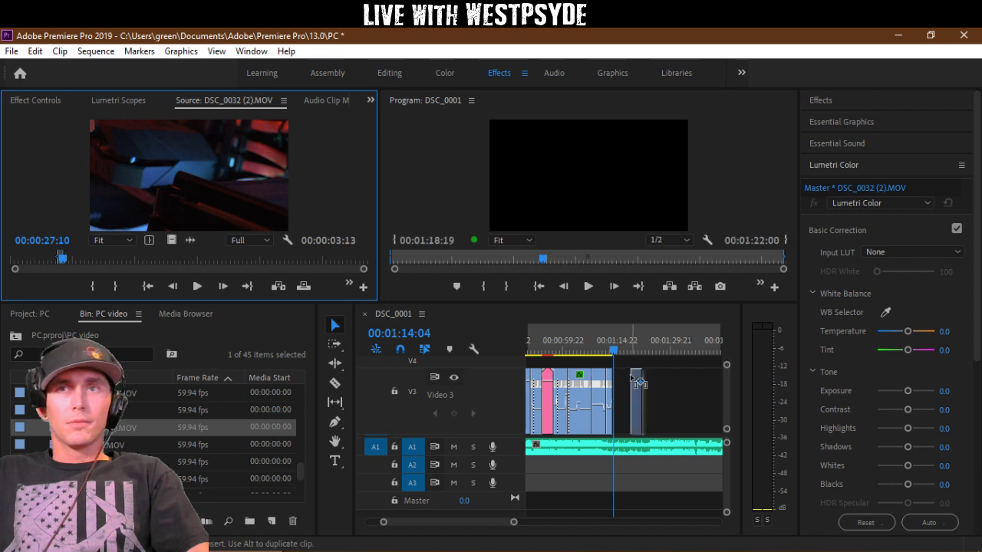
# Step: Move the DSC_0032 (2).MOV clip on Video 3 against the end of the preceding clip and play back the cut
pyautogui.press('=')
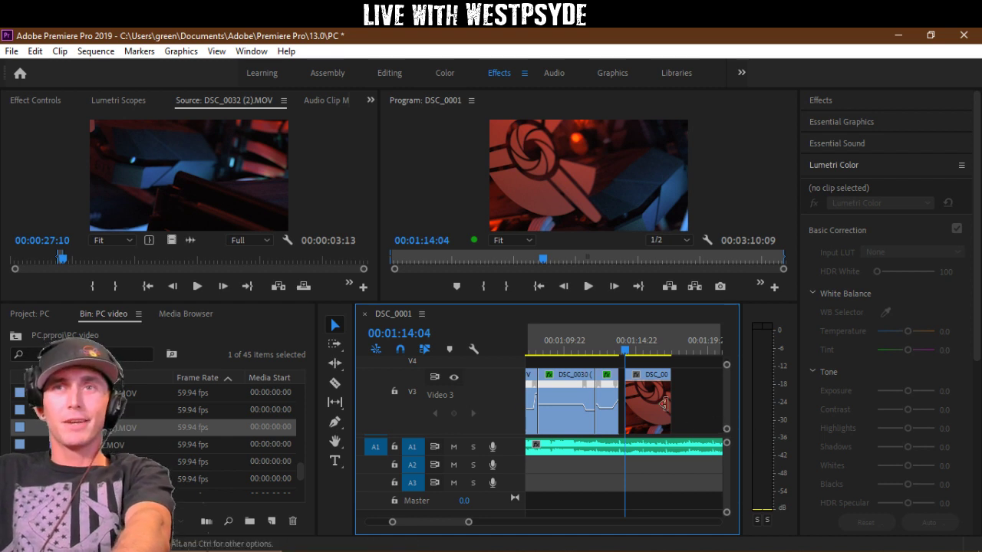
pyautogui.moveTo(657, 405); pyautogui.dragTo(654, 396)
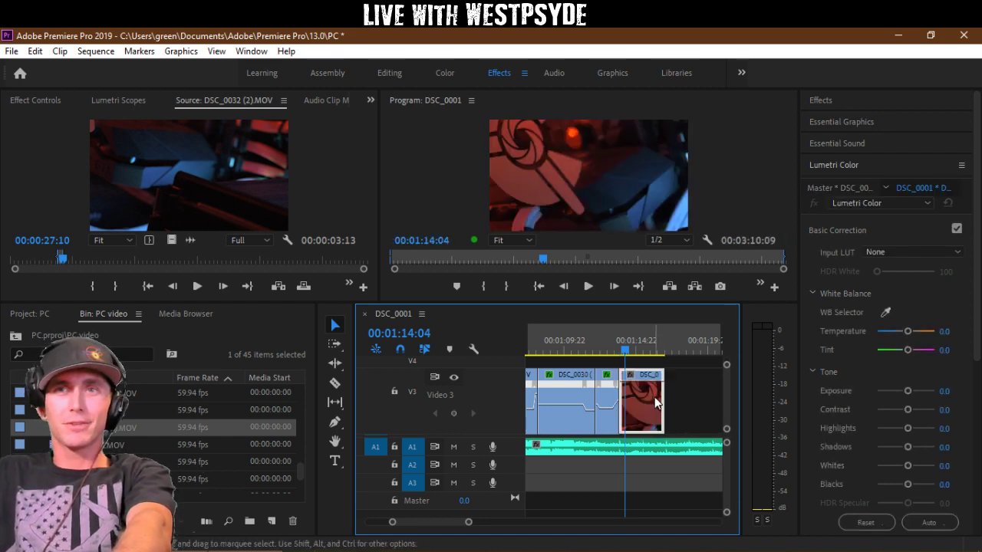
pyautogui.click(608, 338)
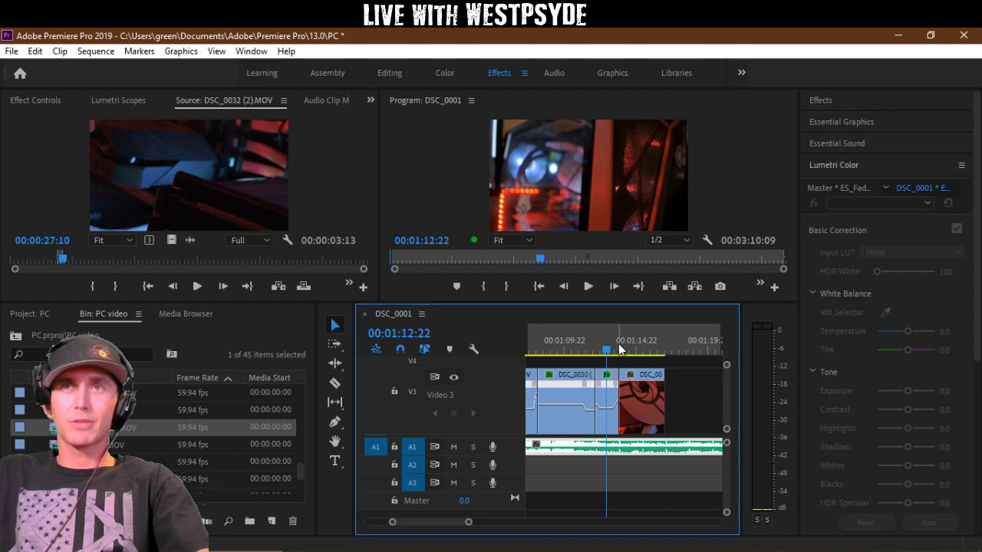
pyautogui.press('space')
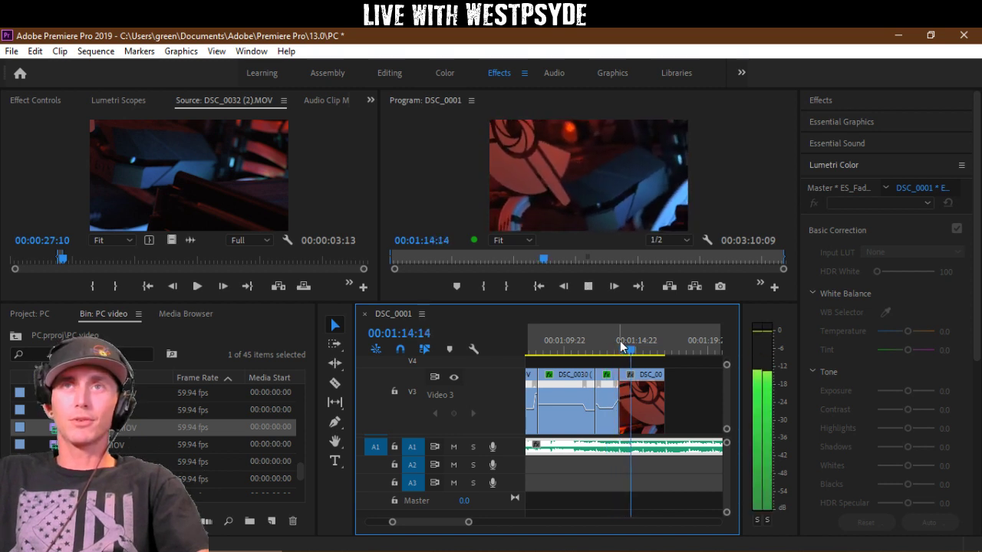
pyautogui.click(613, 343)
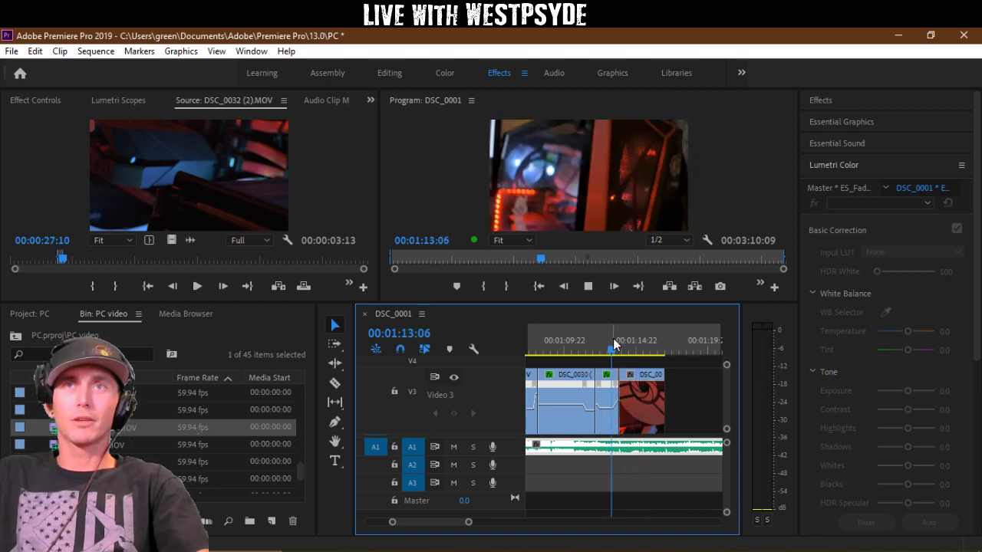
pyautogui.press('space')
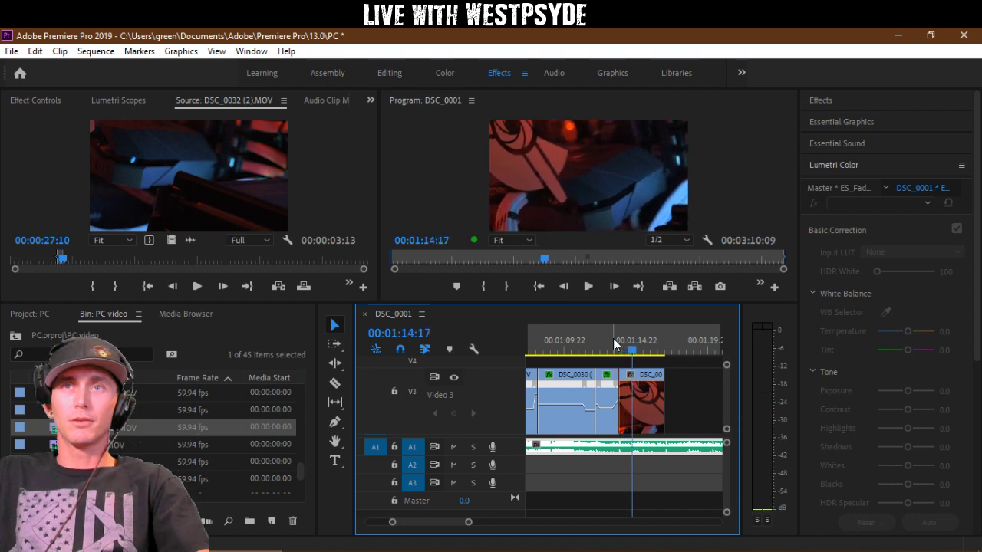
pyautogui.click(613, 338)
pyautogui.press('space')
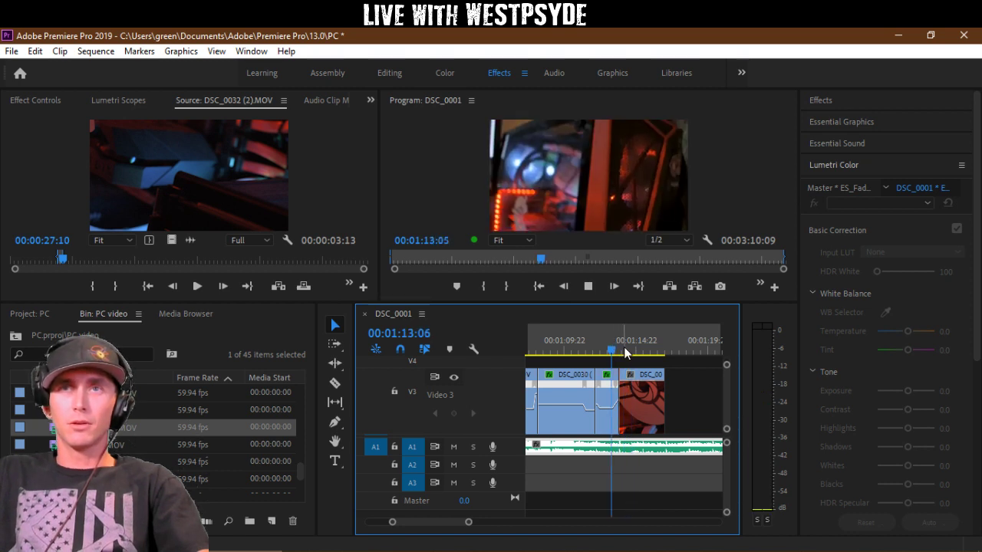
pyautogui.press('space')
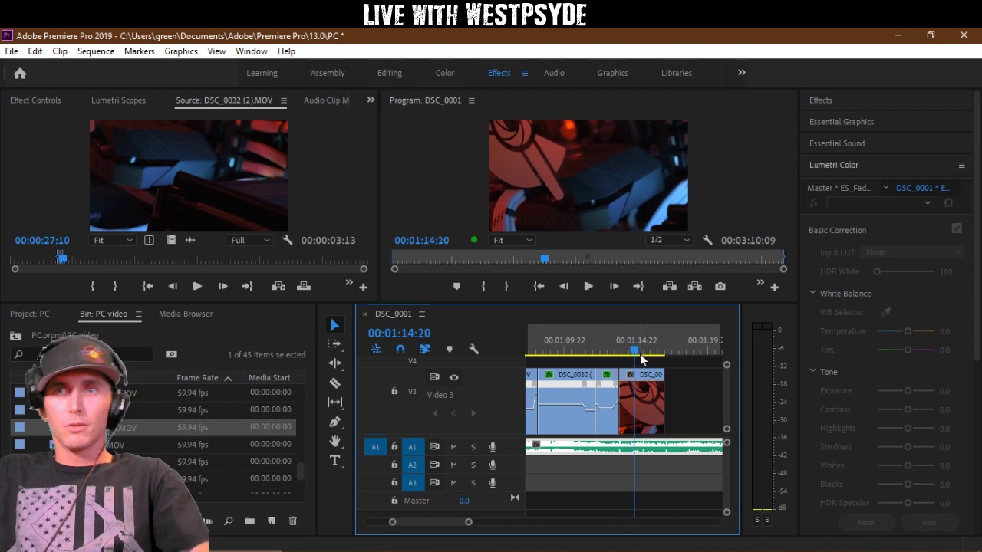
# Step: Display time remapping speed on the DSC_0032 (2).MOV clip and add a speed keyframe at 00:01:14:14
pyautogui.press('=')
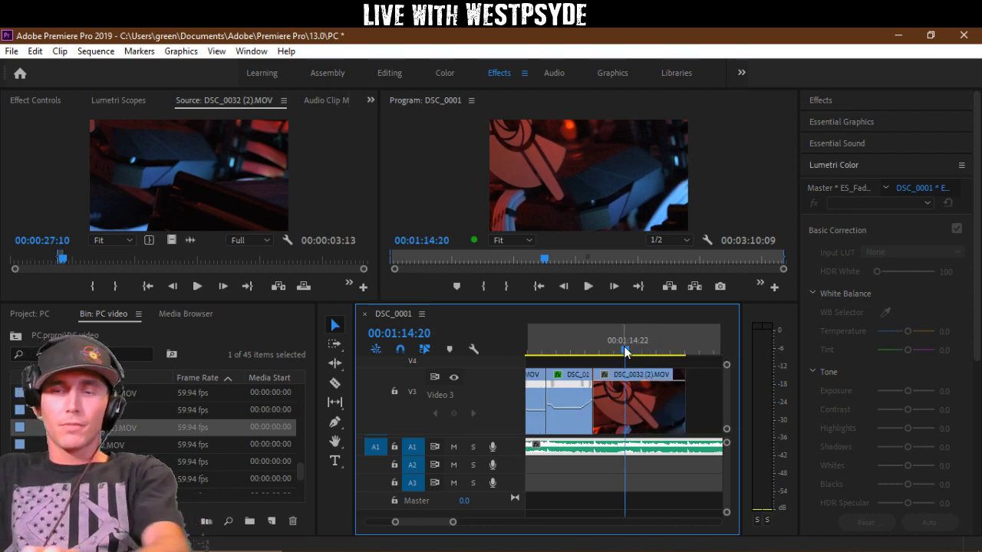
pyautogui.press('Left')
pyautogui.press('Left')
pyautogui.press('Left')
pyautogui.press('Left')
pyautogui.press('Left')
pyautogui.press('Left')
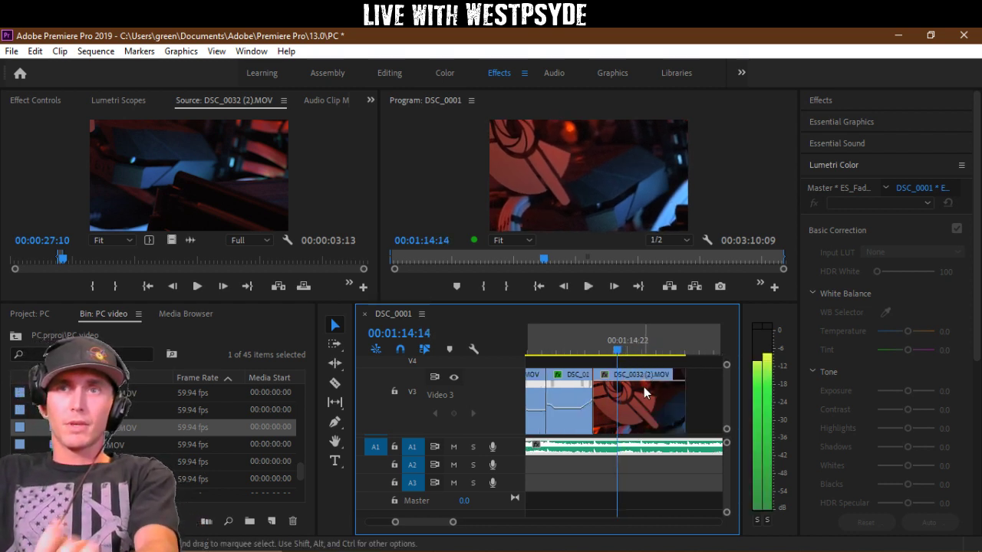
pyautogui.click(604, 376)
pyautogui.moveTo(682, 421)
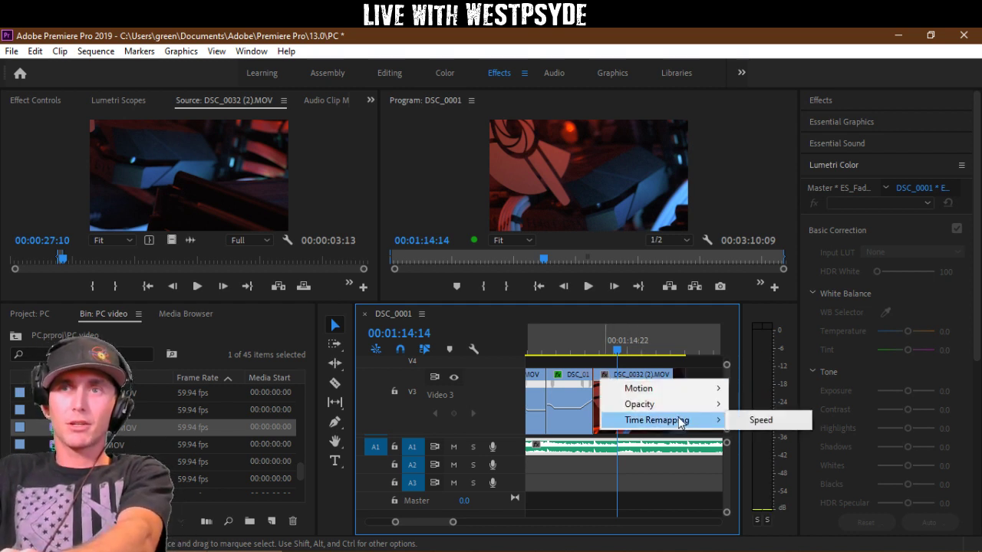
pyautogui.click(770, 420)
pyautogui.press('p')
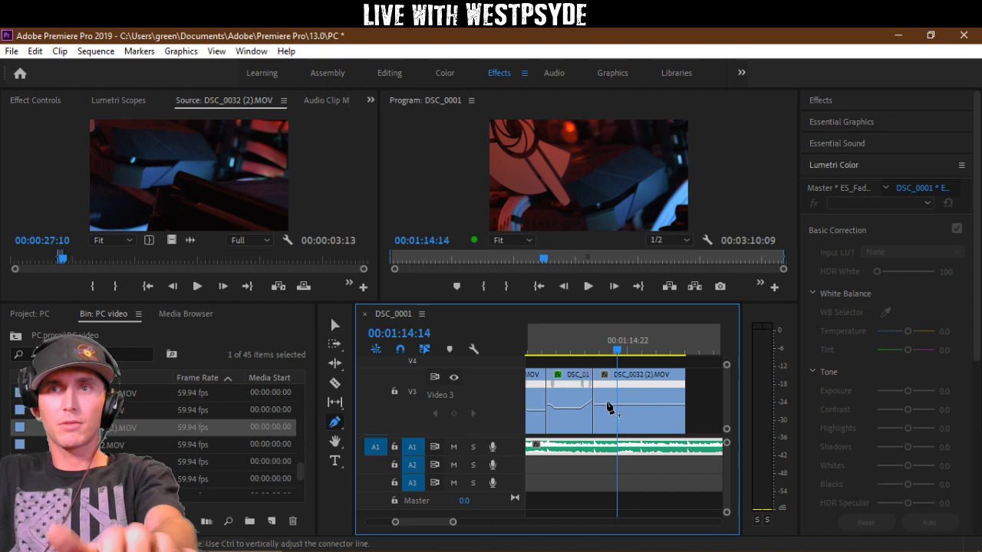
pyautogui.click(619, 404)
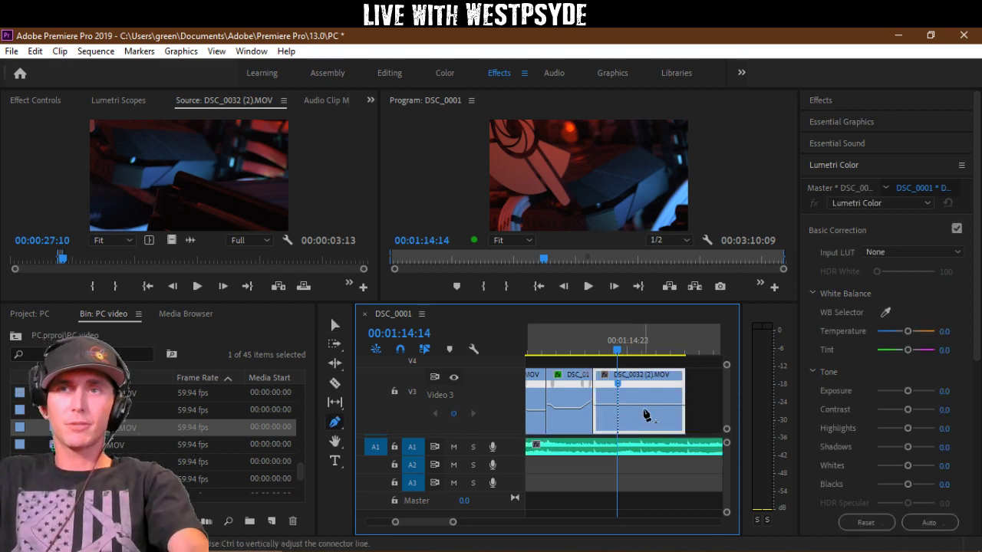
# Step: Slow the part of the clip after the keyframe to about 53% and split the keyframe into a gradual speed ramp
pyautogui.press('v')
pyautogui.moveTo(643, 405); pyautogui.dragTo(643, 409)
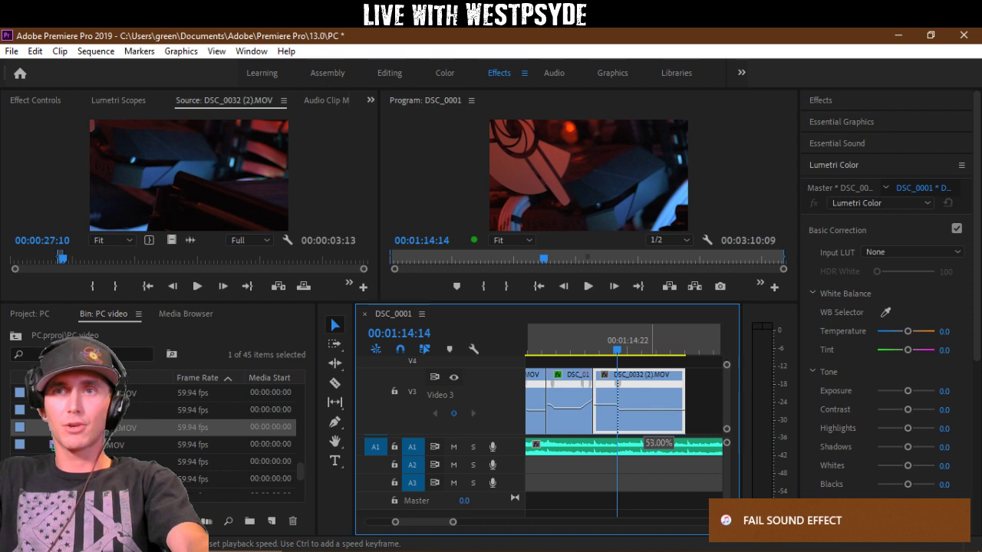
pyautogui.moveTo(643, 421); pyautogui.dragTo(643, 419)
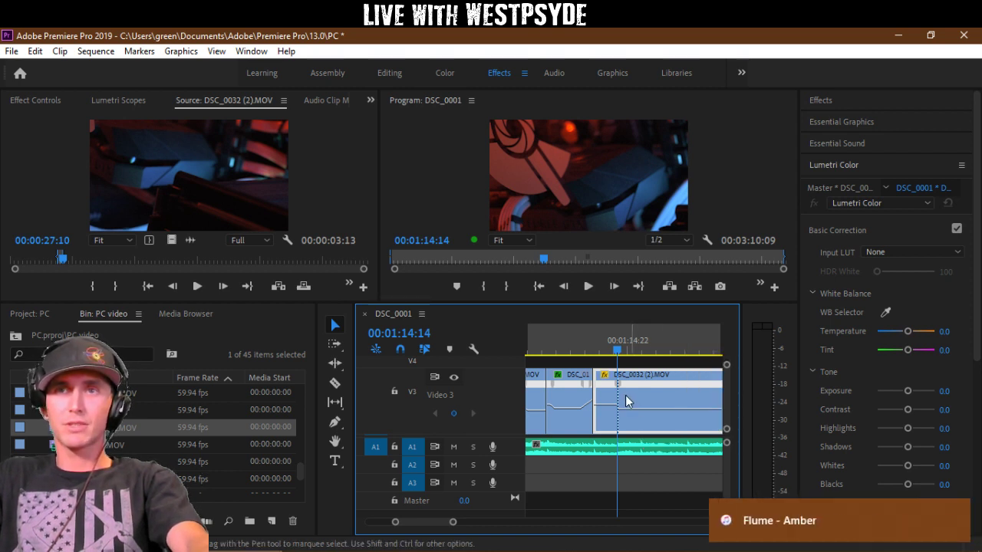
pyautogui.moveTo(624, 388); pyautogui.dragTo(636, 393)
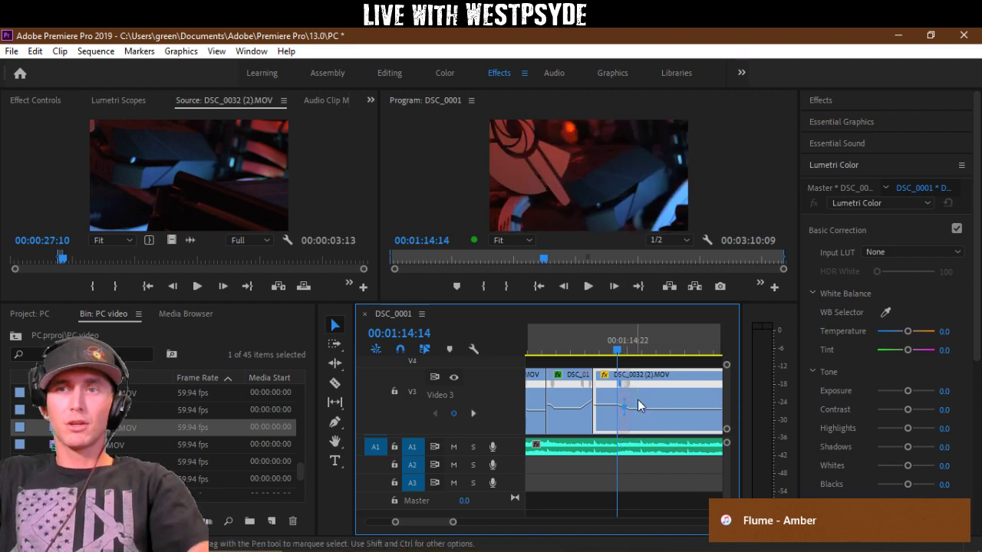
pyautogui.rightClick(700, 549)
pyautogui.click(700, 538)
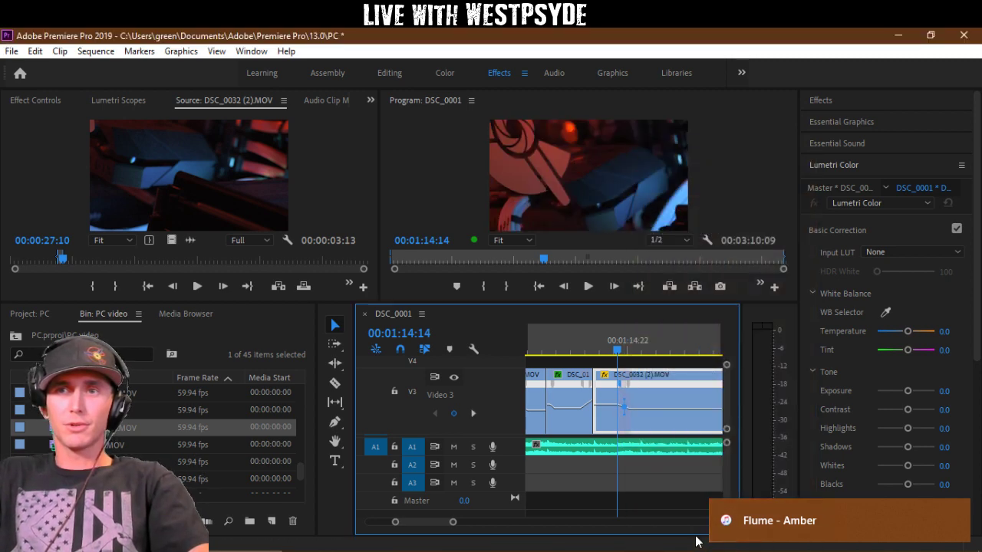
# Step: Play back the transition from the preceding clip into the slowed clip to check the speed ramp against the music
pyautogui.moveTo(612, 340); pyautogui.dragTo(590, 339)
pyautogui.press('space')
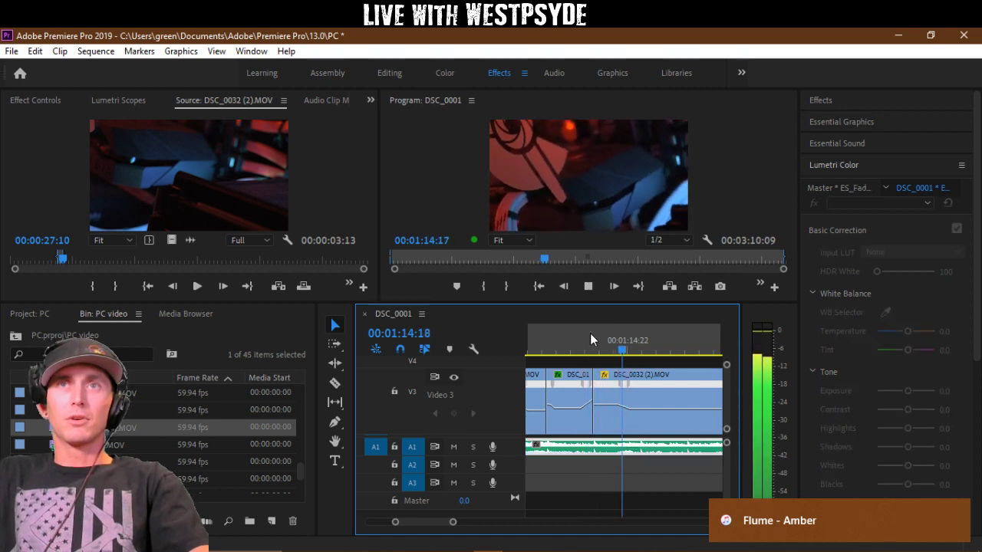
pyautogui.click(585, 335)
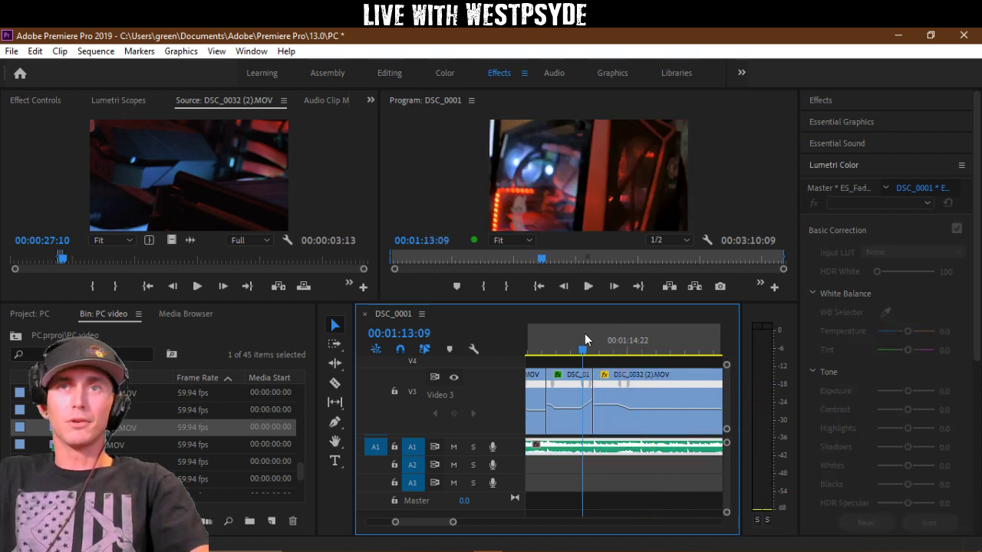
pyautogui.click(555, 341)
pyautogui.press('space')
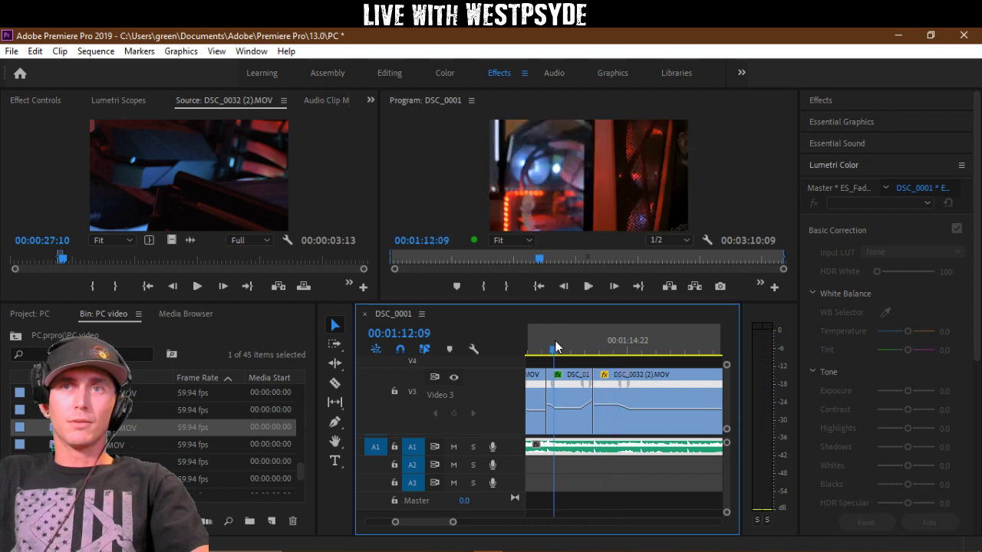
pyautogui.moveTo(585, 407); pyautogui.dragTo(592, 400)
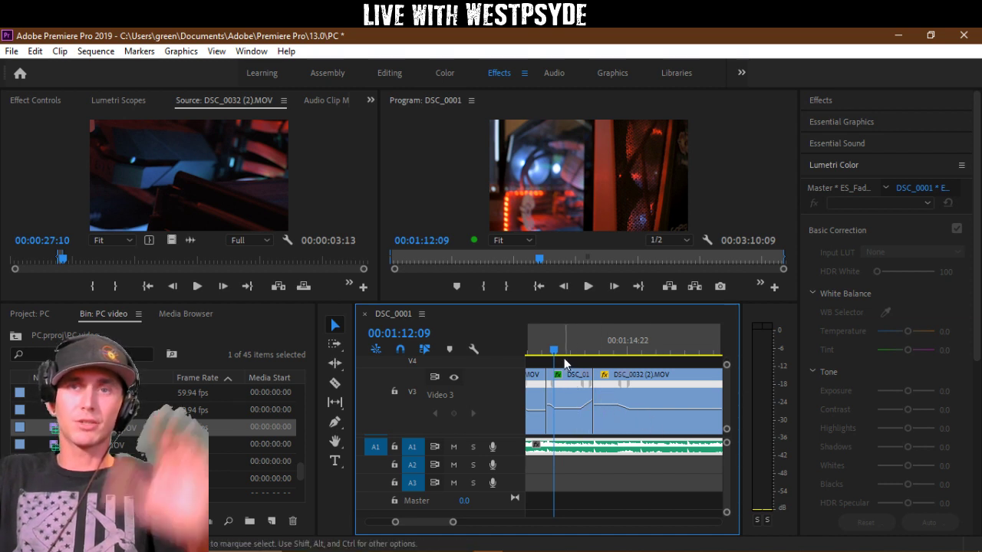
pyautogui.press('space')
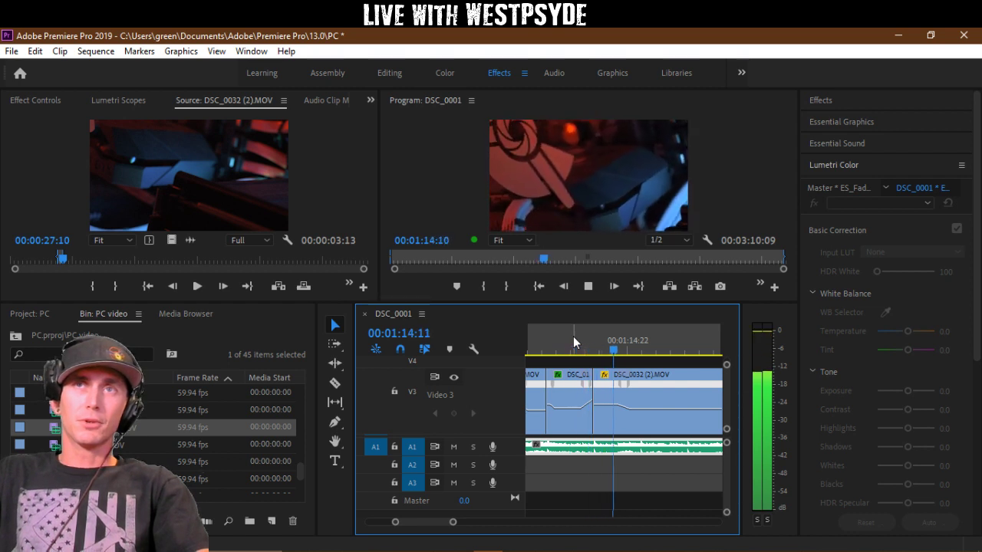
pyautogui.press('space')
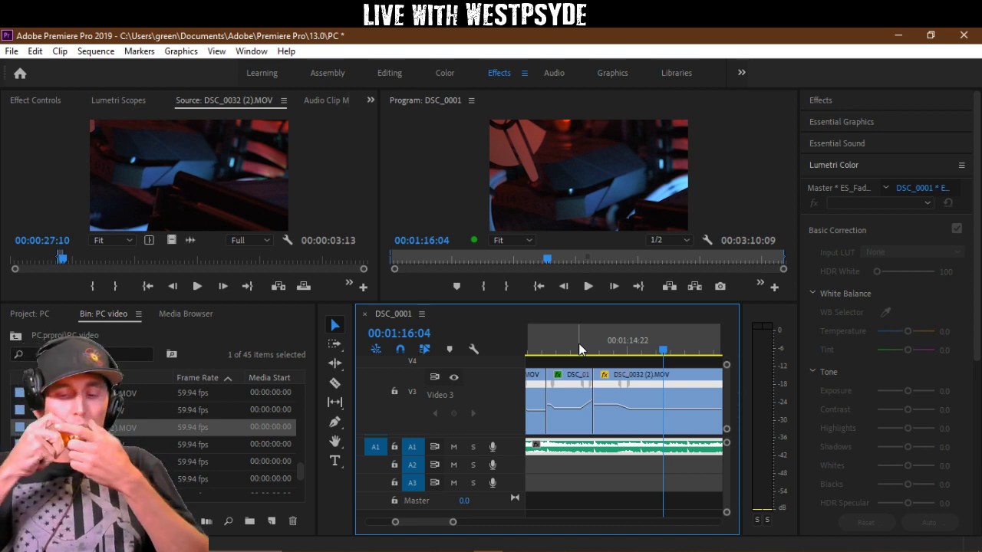
# Step: Replay the cut and the slowed section to locate the beat near 00:01:15:00 for the next speed change
pyautogui.click(578, 343)
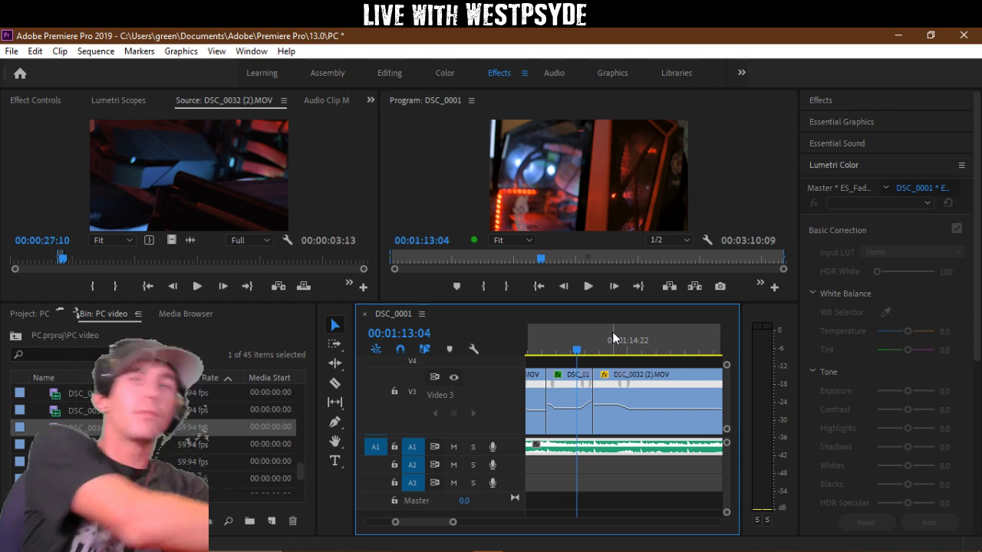
pyautogui.press('space')
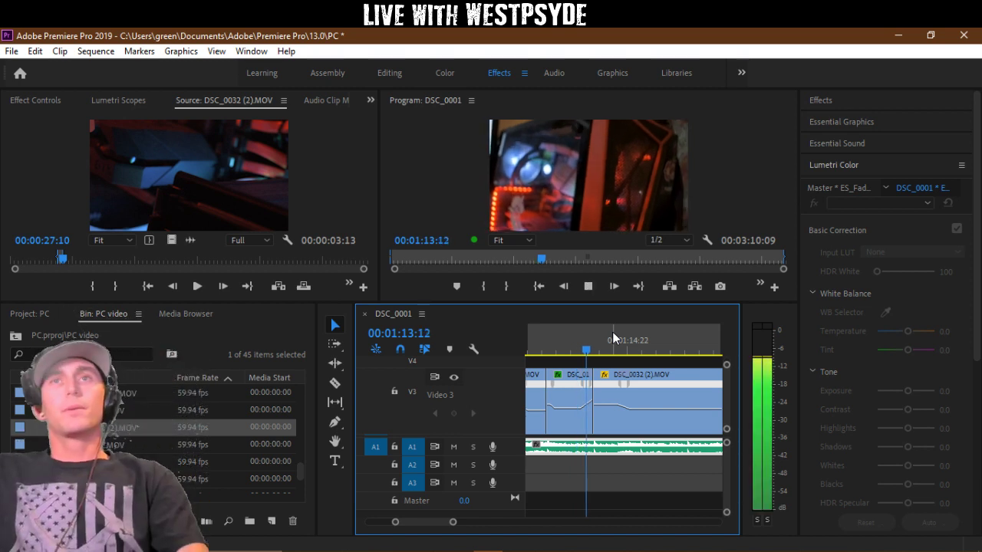
pyautogui.press('space')
pyautogui.press('space')
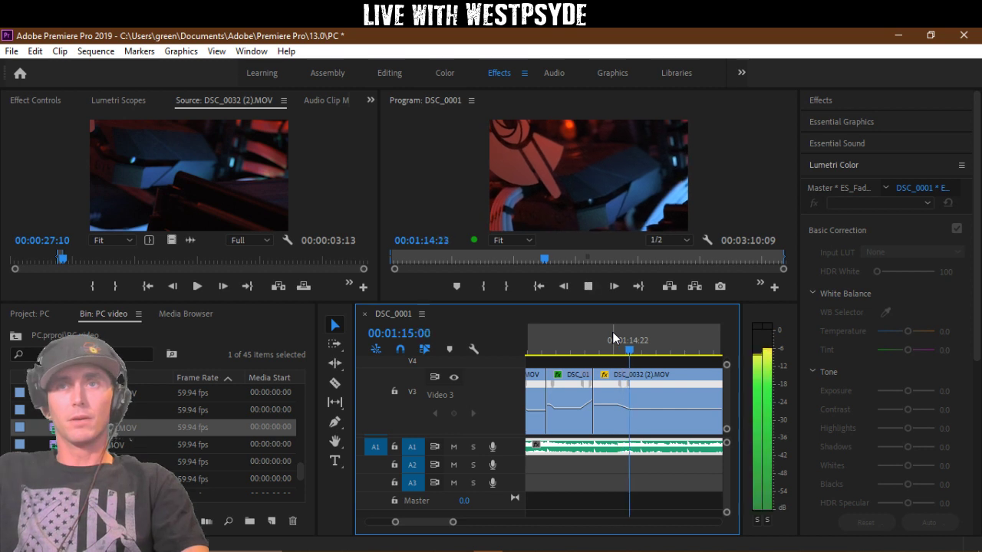
pyautogui.press('space')
pyautogui.click(630, 337)
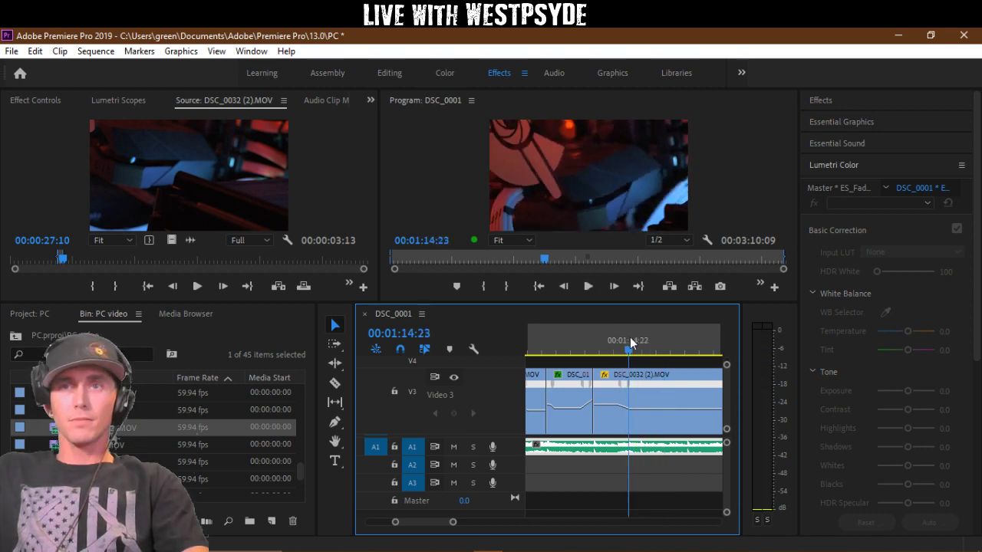
pyautogui.press('space')
pyautogui.press('space')
pyautogui.click(636, 350)
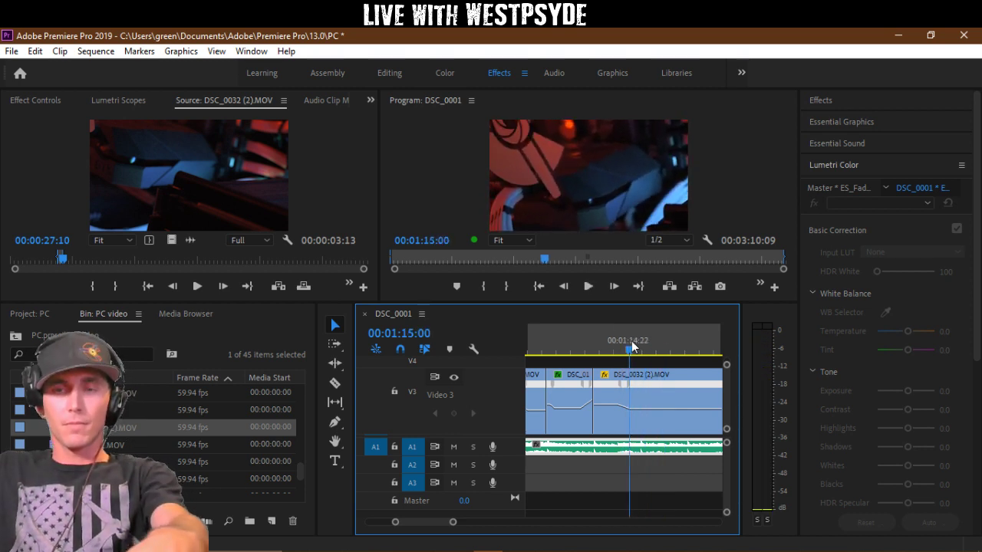
# Step: Shift the slow-down ramp slightly earlier in the clip and add a second speed keyframe just before 00:01:15:00
pyautogui.press('=')
pyautogui.press('=')
pyautogui.moveTo(582, 384)
pyautogui.mouseDown()
pyautogui.moveTo(560, 390)
pyautogui.moveTo(636, 393)
pyautogui.moveTo(597, 392)
pyautogui.mouseUp()
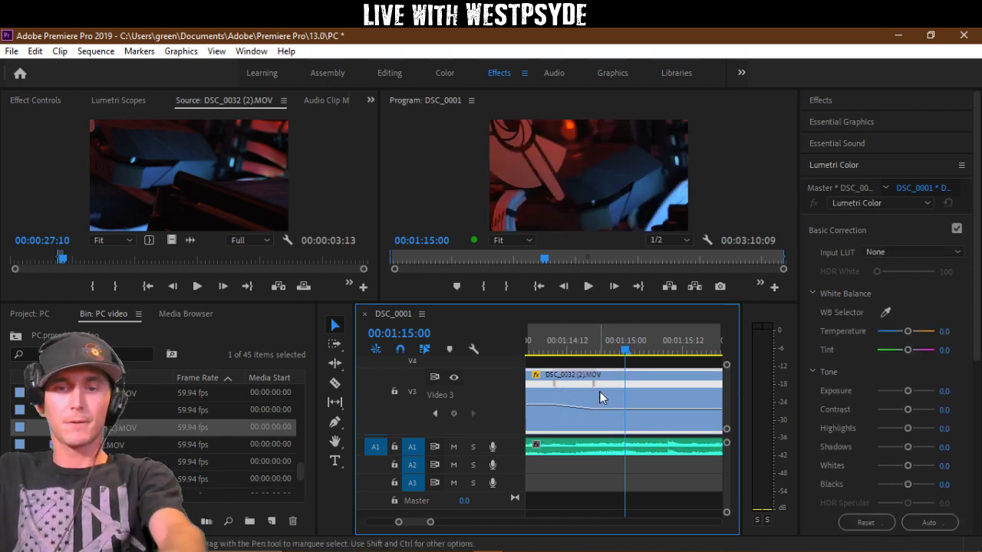
pyautogui.press('p')
pyautogui.click(622, 409)
# Step: Raise the clip's speed after the second keyframe above its original speed and split that keyframe into a gradual ramp
pyautogui.click(663, 350)
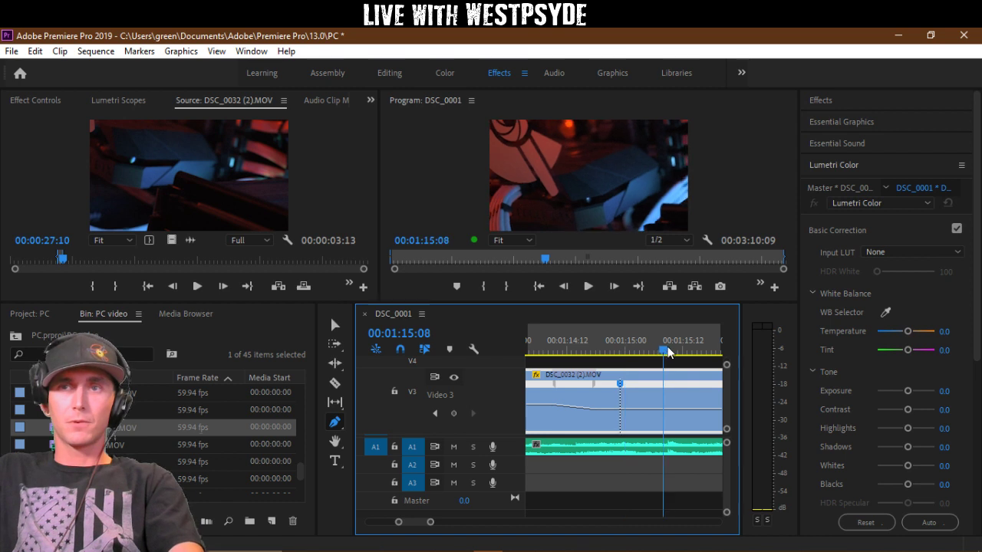
pyautogui.click(668, 350)
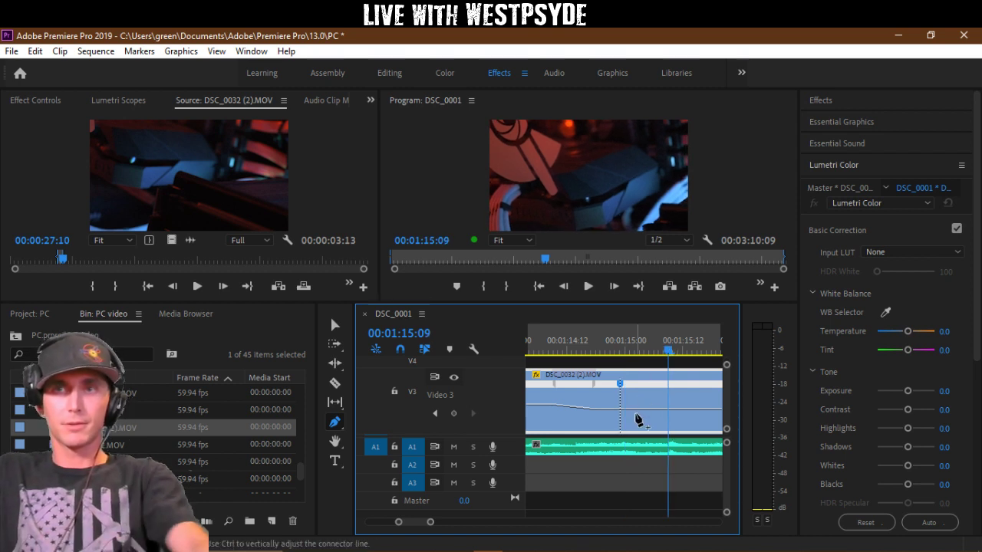
pyautogui.press('v')
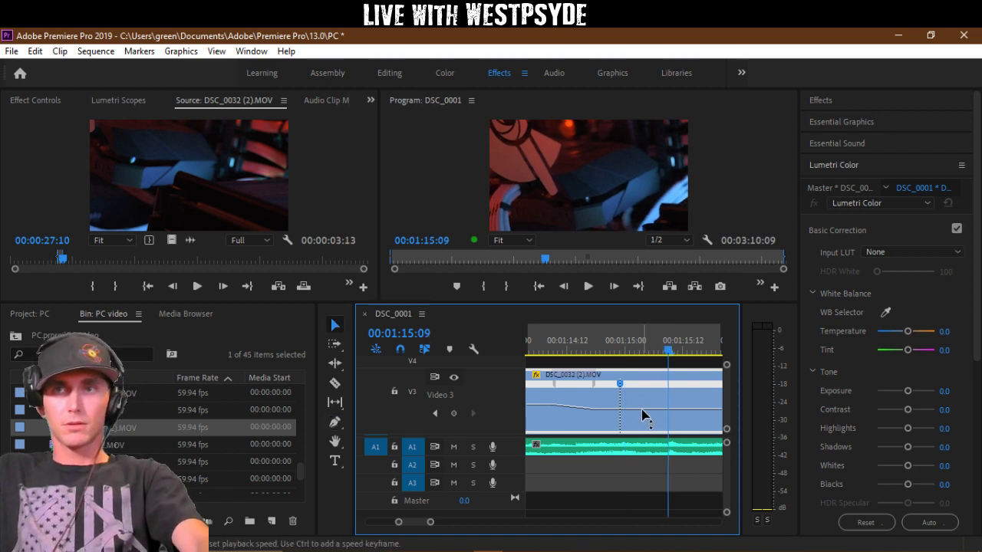
pyautogui.moveTo(645, 413); pyautogui.dragTo(653, 389)
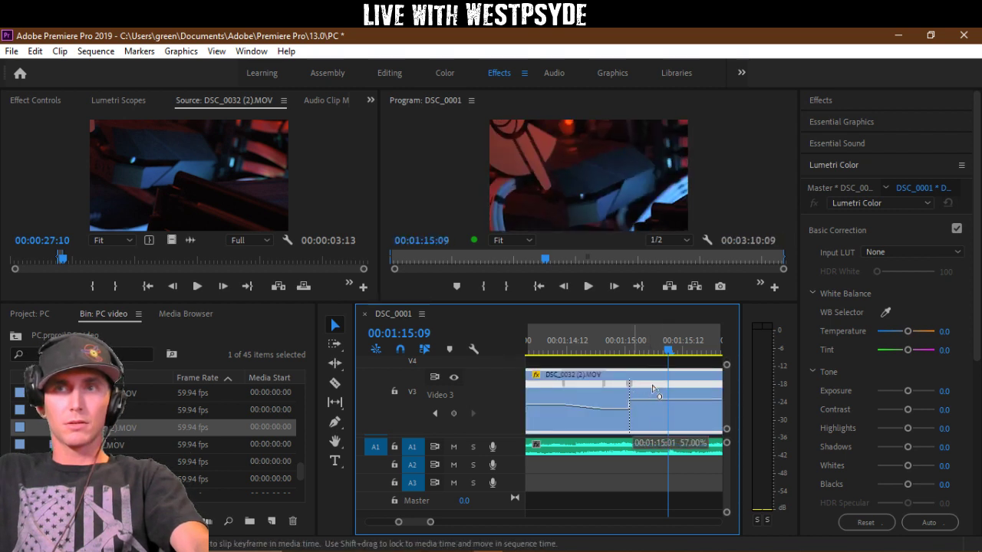
# Step: Play back the clip from about 00:01:14:17 through the second speed ramp to check its timing
pyautogui.click(596, 352)
pyautogui.press('space')
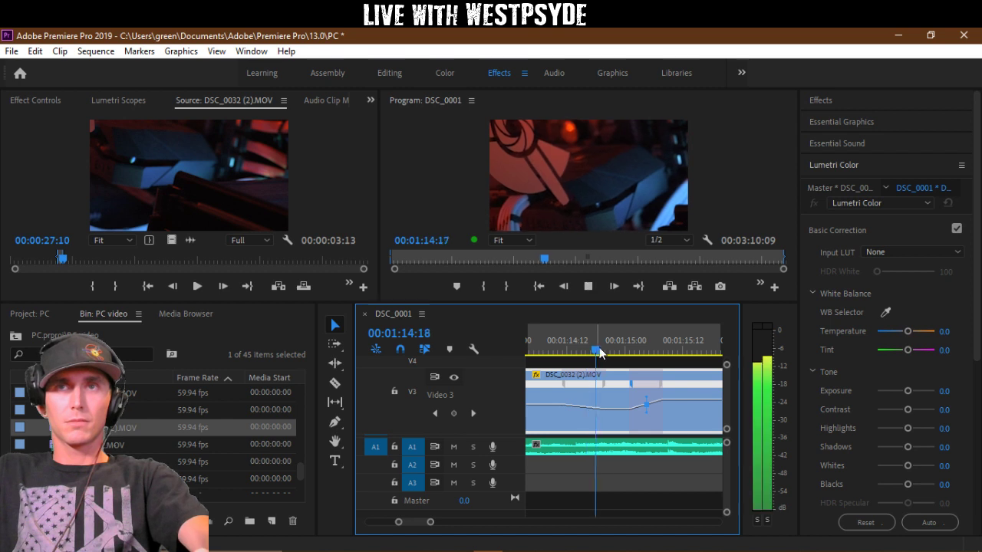
pyautogui.press('space')
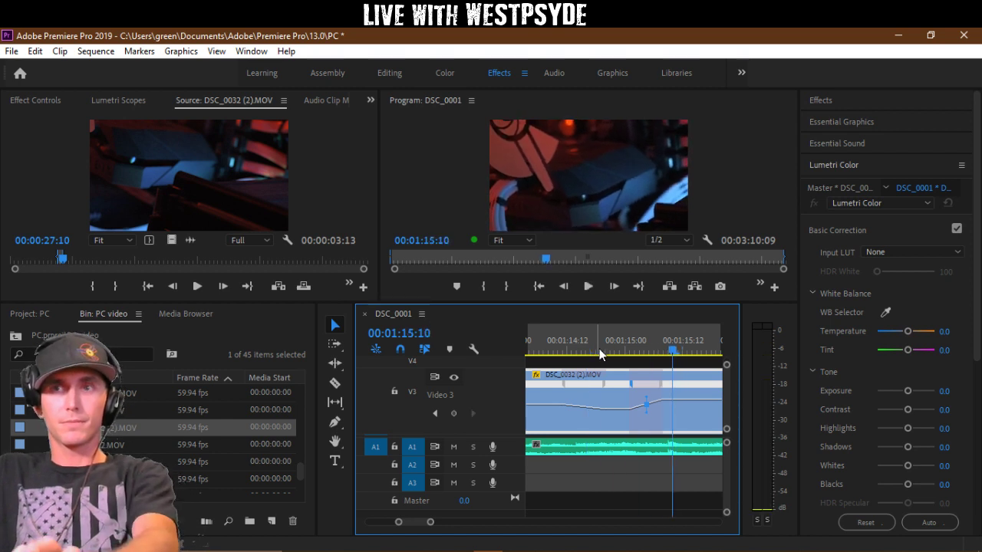
# Step: Cut the DSC_0032 (2) clip on V3 at 00:01:15:09 and delete the part after the cut
pyautogui.press('Left')
pyautogui.press('Left')
pyautogui.press('c')
pyautogui.click(661, 407)
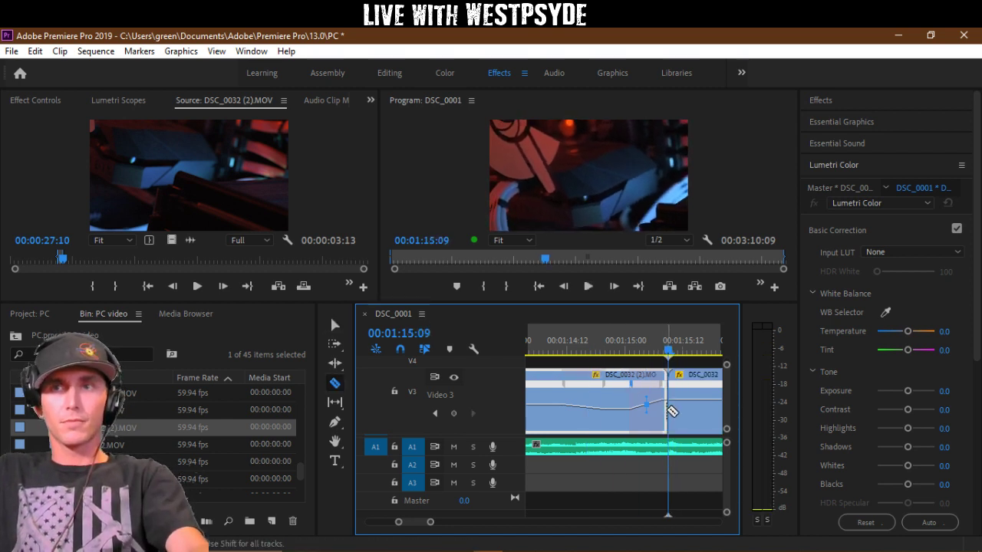
pyautogui.press('v')
pyautogui.click(687, 392)
pyautogui.press('Delete')
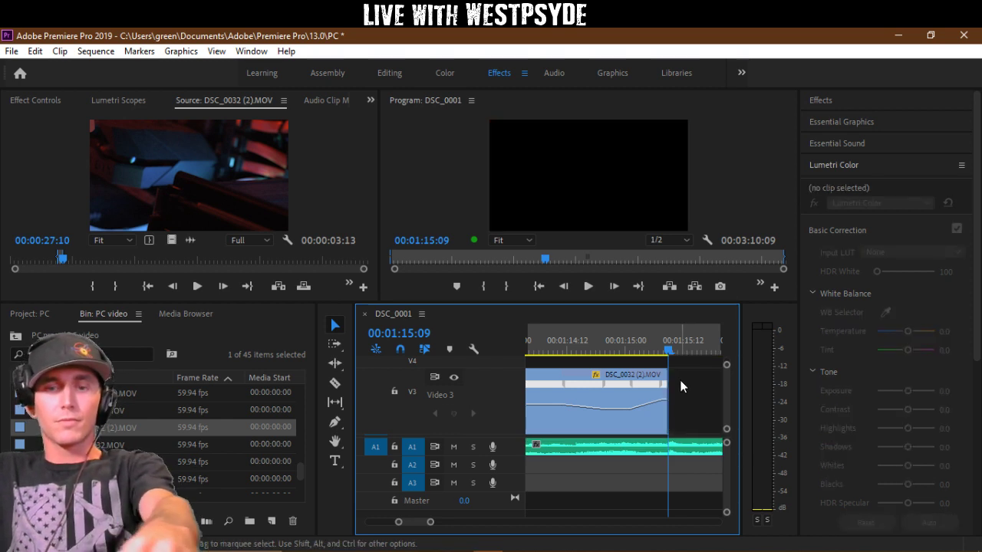
# Step: Extend the start of the DSC_0032 (2) clip back to the end of DSC_0126 to close the gap on V3
pyautogui.press('-')
pyautogui.press('-')
pyautogui.press('-')
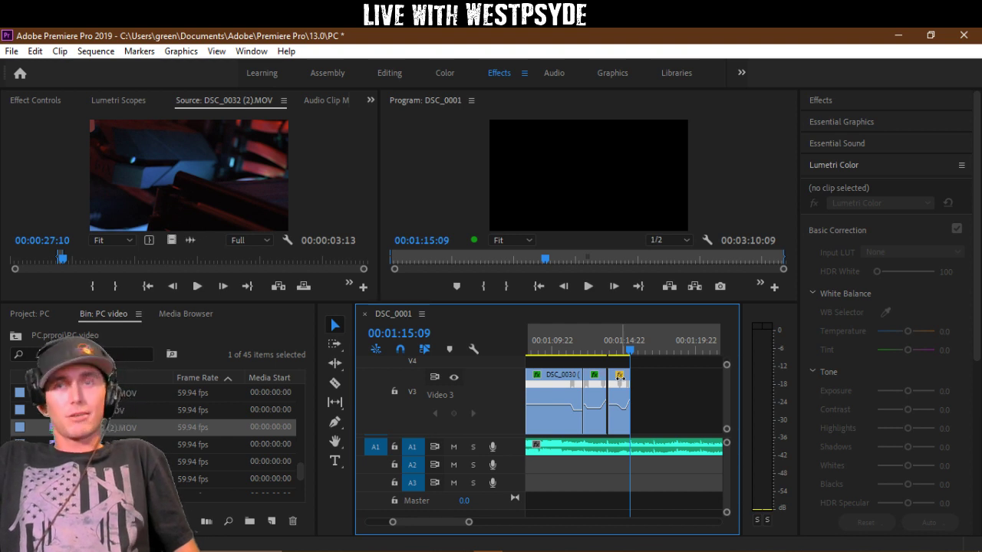
pyautogui.click(612, 348)
pyautogui.press('=')
pyautogui.press('=')
pyautogui.press('=')
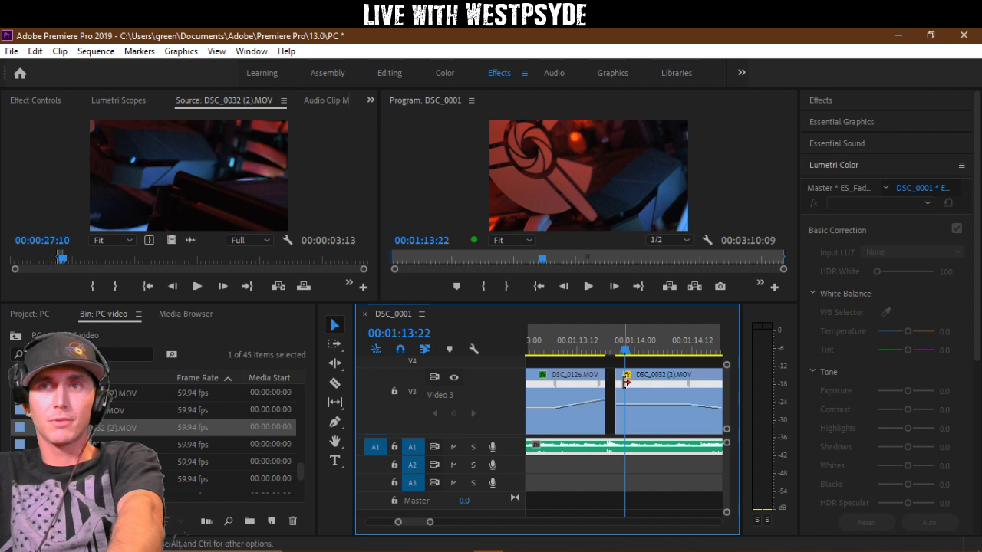
pyautogui.click(619, 383)
pyautogui.moveTo(618, 383); pyautogui.dragTo(606, 383)
# Step: Extend the DSC_0032 (2) clip's end, start its speed-up ramp later to steepen it, and raise the speed after the ramp
pyautogui.press('space')
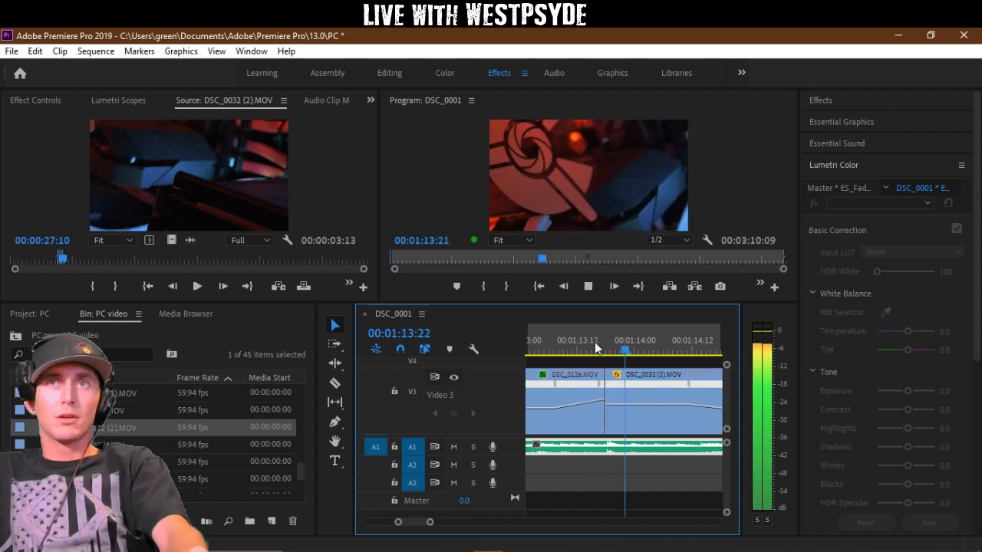
pyautogui.press('space')
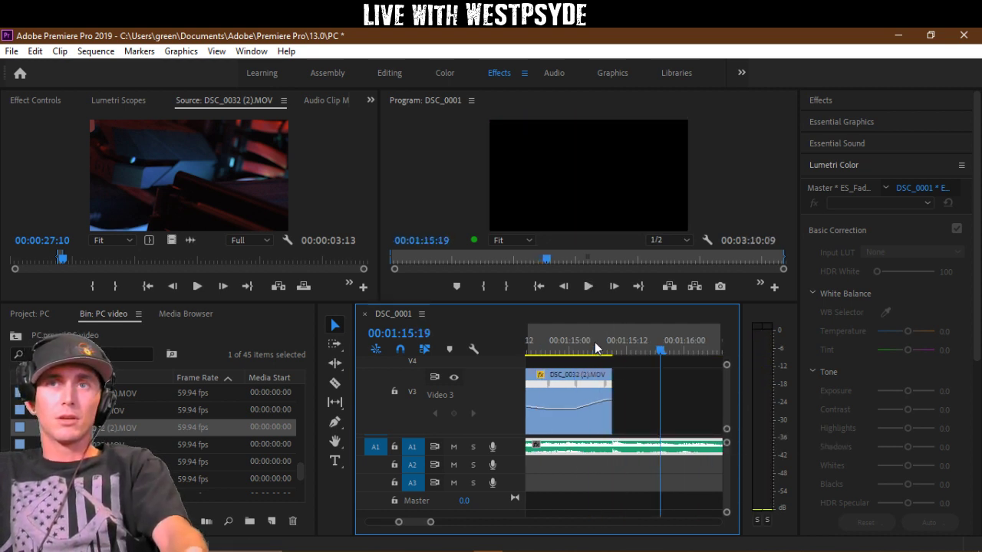
pyautogui.click(580, 340)
pyautogui.press('space')
pyautogui.press('space')
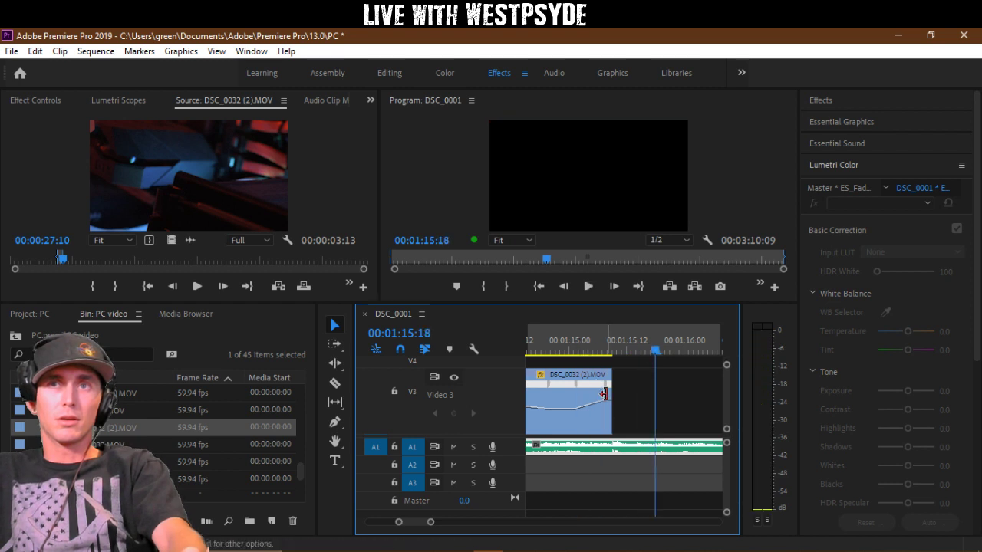
pyautogui.moveTo(611, 398); pyautogui.dragTo(683, 389)
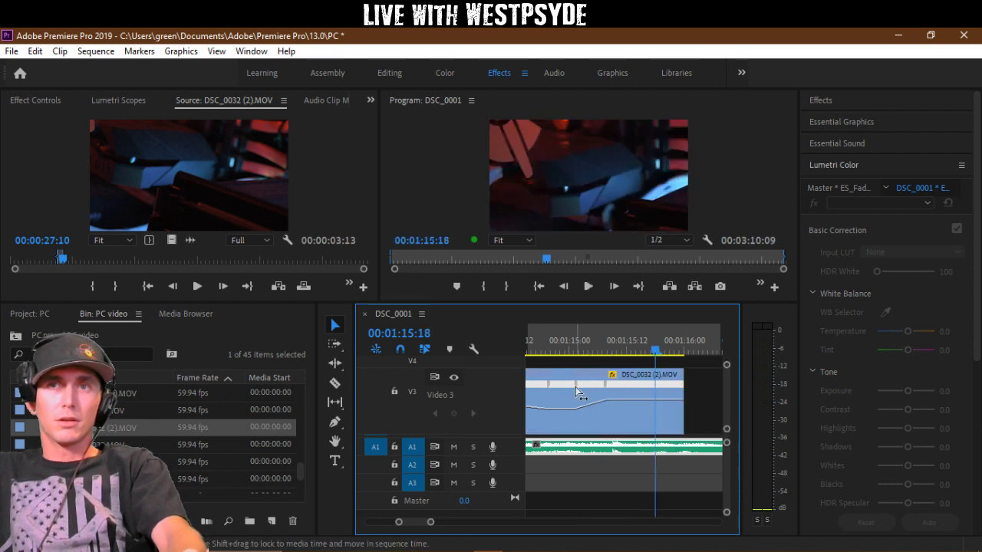
pyautogui.moveTo(577, 386); pyautogui.dragTo(604, 390)
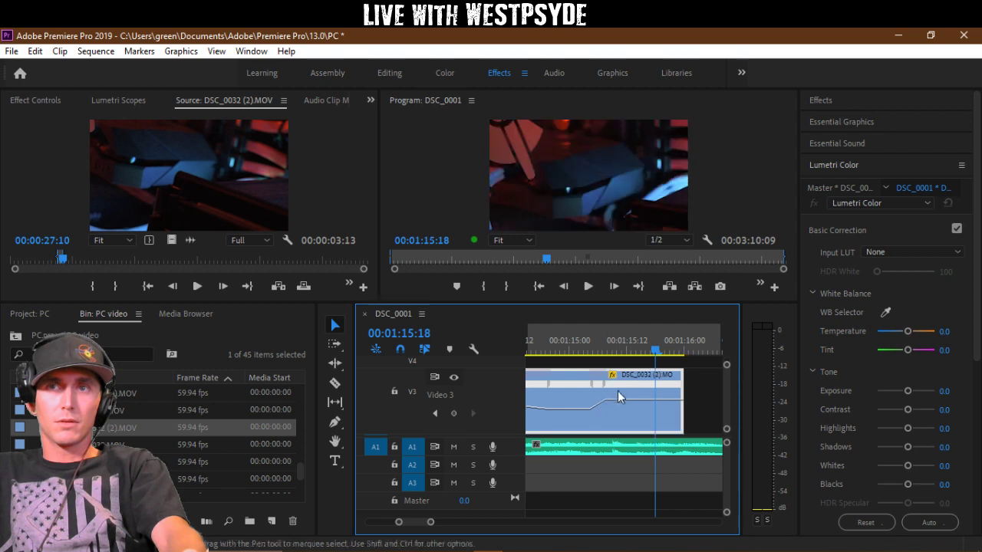
pyautogui.click(611, 343)
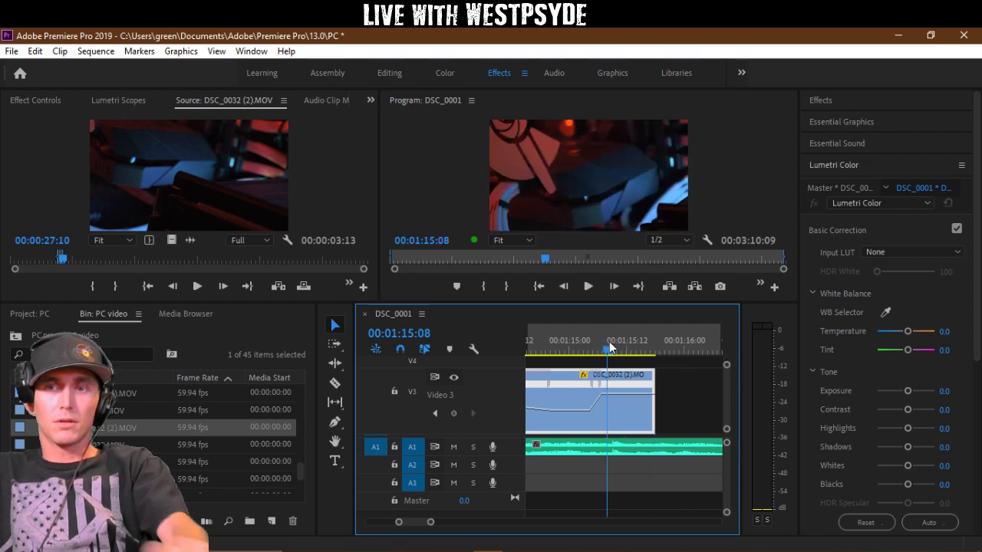
# Step: Trim the end of the speed-ramped clip back to 00:01:15:09 and play through the cut
pyautogui.moveTo(656, 382); pyautogui.dragTo(613, 380)
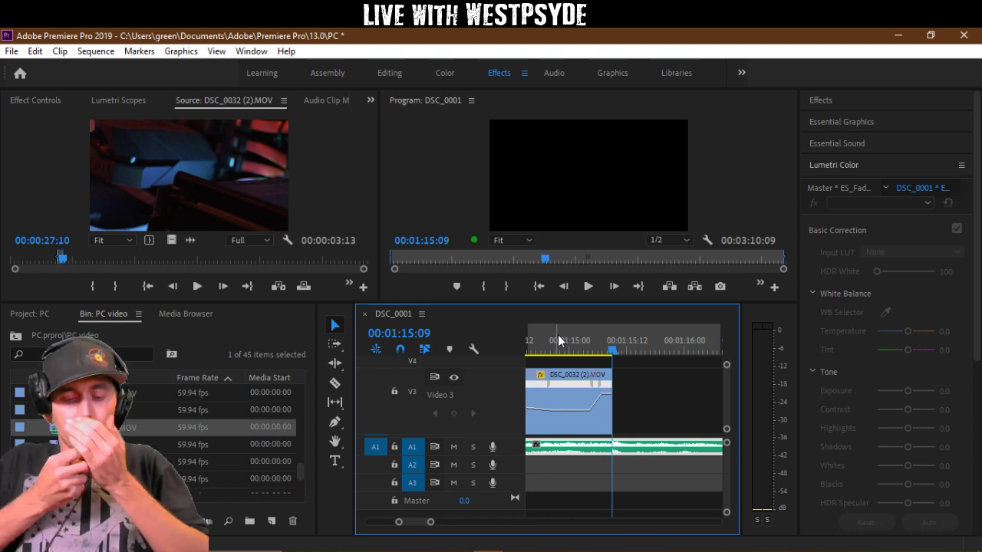
pyautogui.click(558, 338)
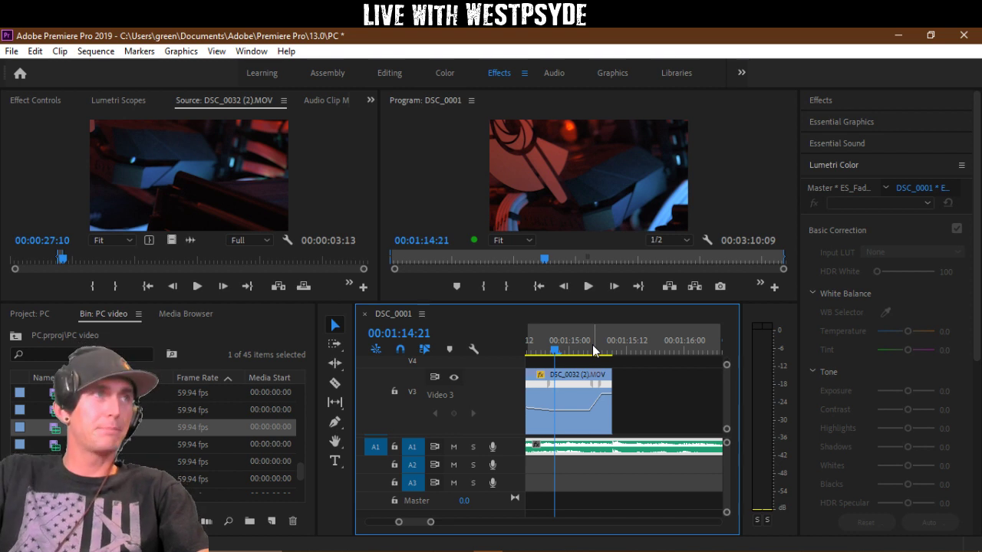
pyautogui.press('space')
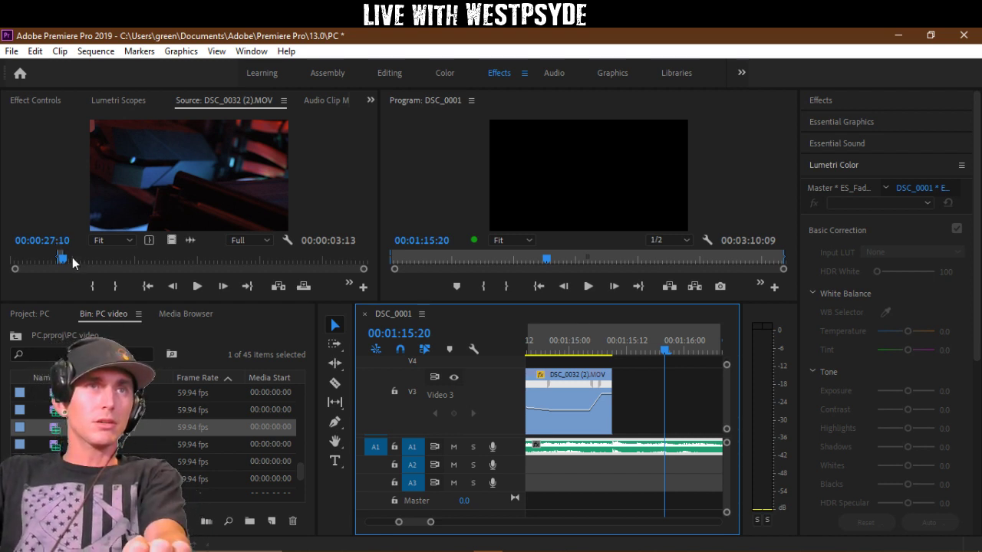
# Step: Mark the source footage from 00:01:43:57 to 00:01:48:01 and add it to V3 directly after the speed-ramped clip
pyautogui.moveTo(72, 257); pyautogui.dragTo(79, 261)
pyautogui.moveTo(80, 261); pyautogui.dragTo(215, 255)
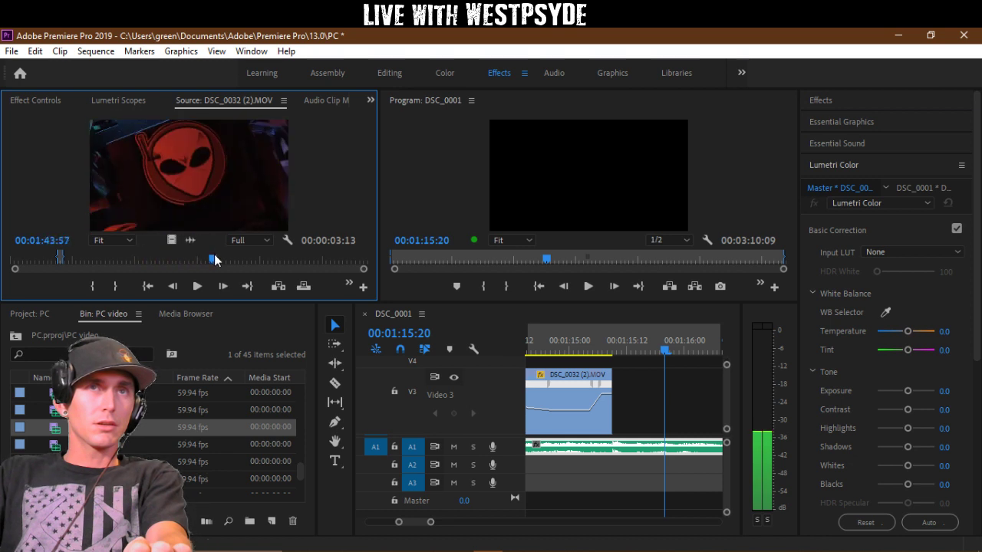
pyautogui.press('i')
pyautogui.press('space')
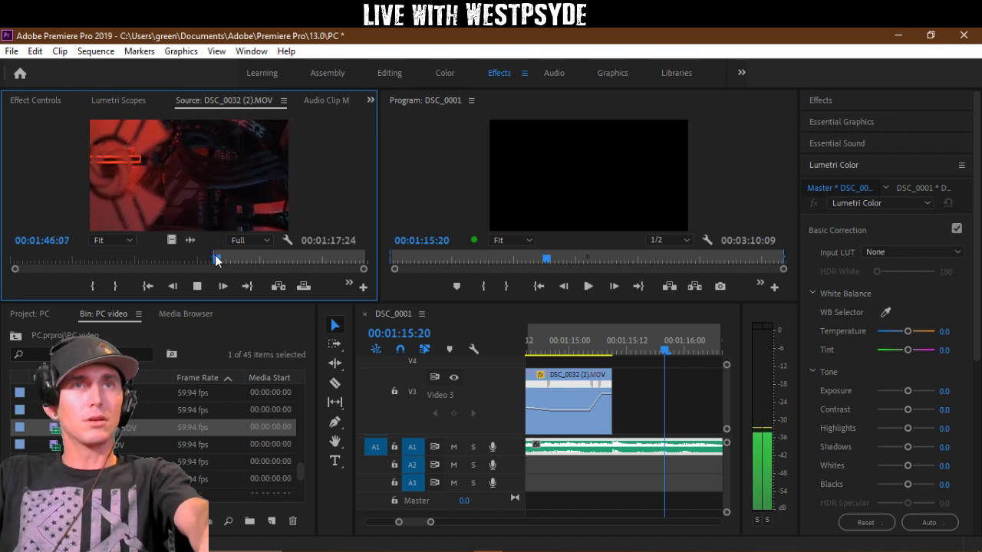
pyautogui.press('space')
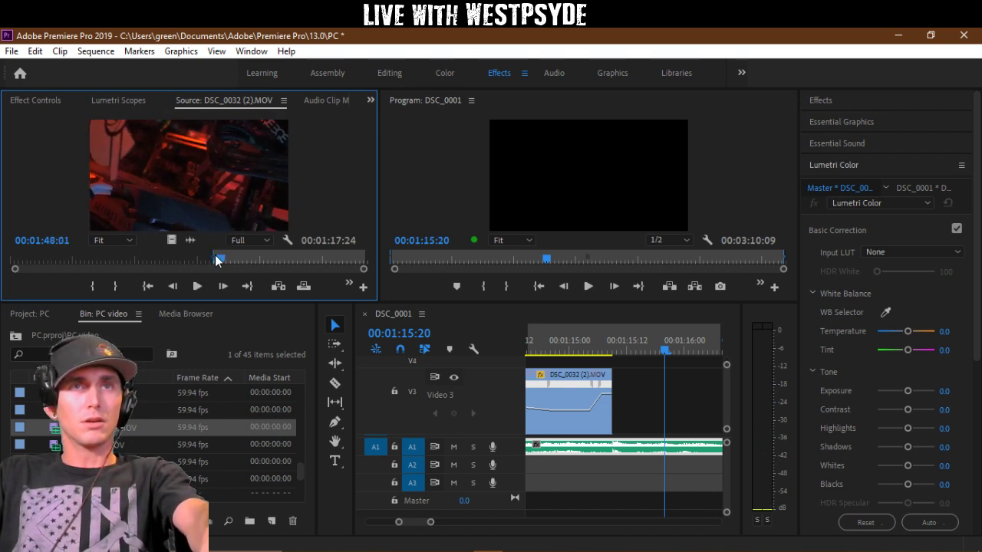
pyautogui.press('o')
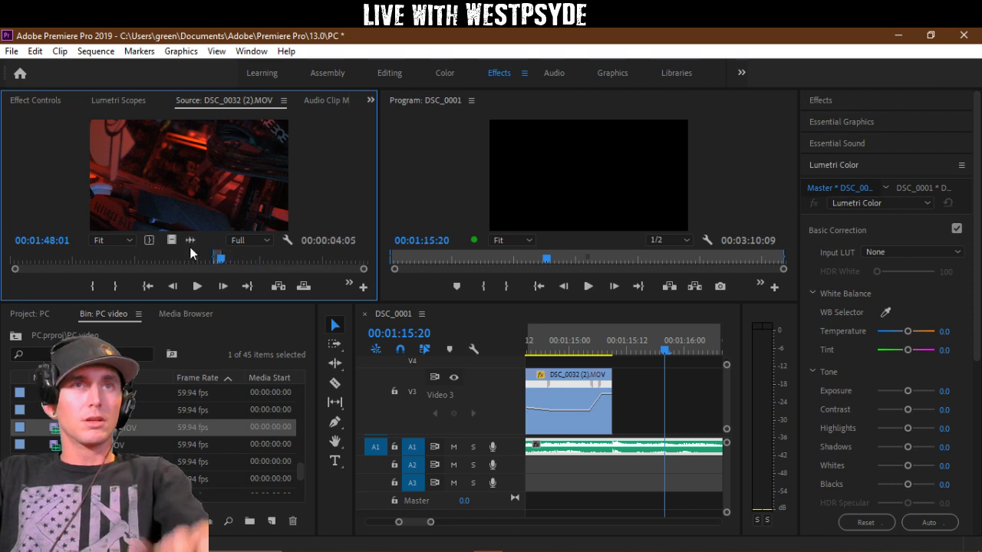
pyautogui.press('.')
# Step: Trim the start of the new clip to the frame at 00:01:16:17 and close the gap to the previous clip at 00:01:15:09
pyautogui.click(564, 351)
pyautogui.press('space')
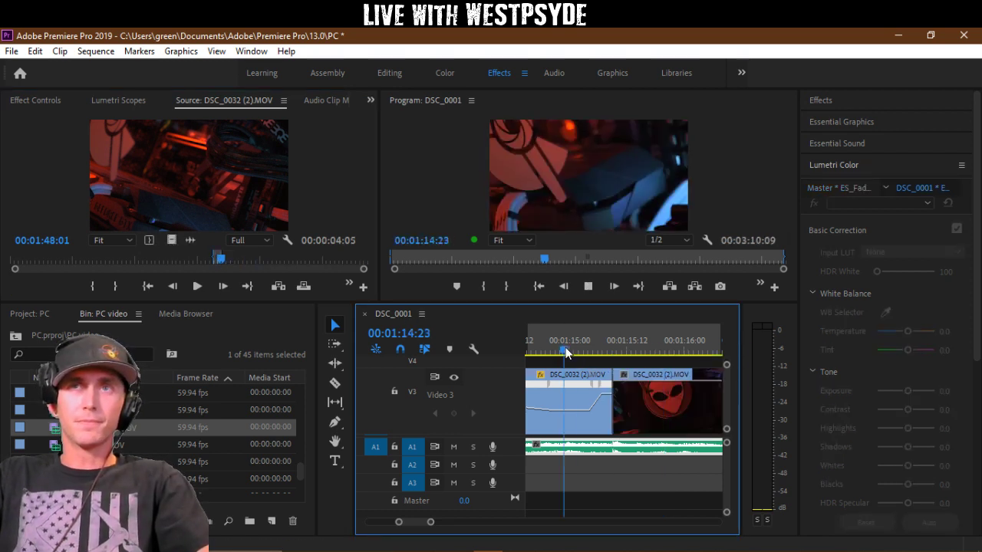
pyautogui.press('space')
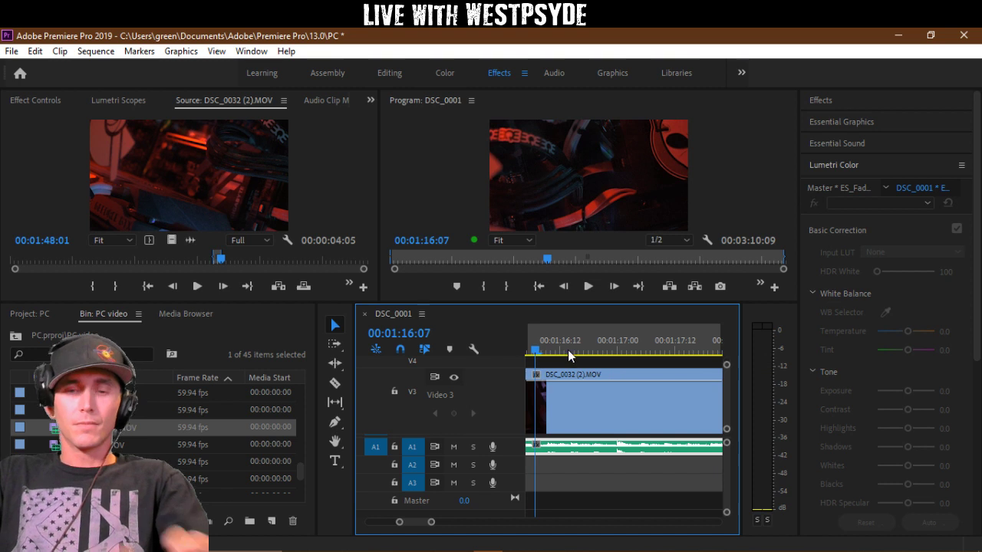
pyautogui.press('-')
pyautogui.press('-')
pyautogui.click(555, 338)
pyautogui.click(567, 348)
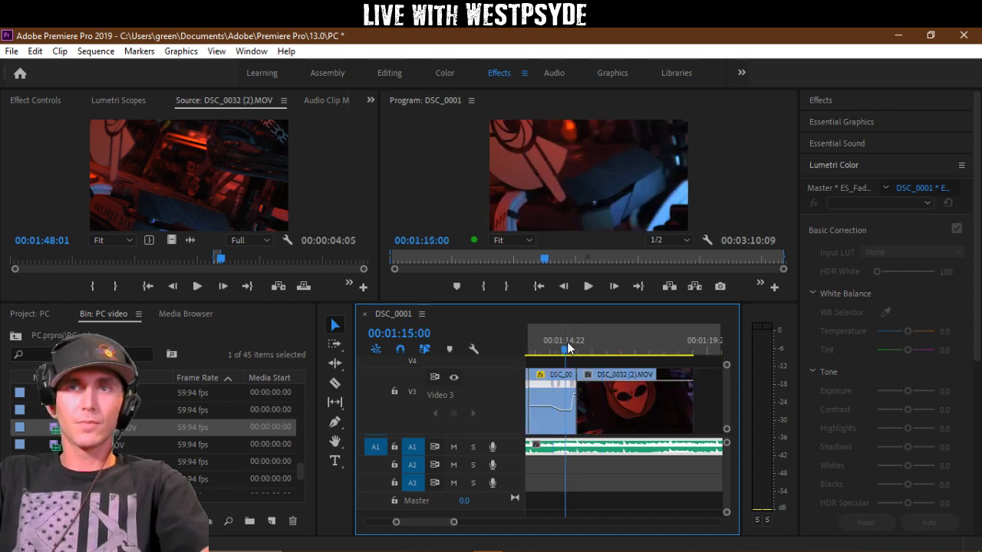
pyautogui.press('space')
pyautogui.press('space')
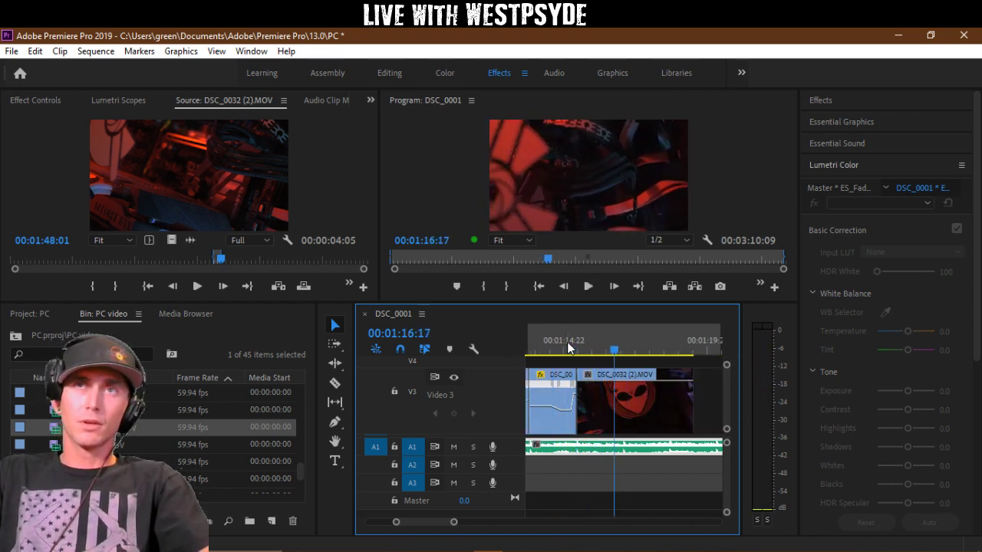
pyautogui.moveTo(579, 395); pyautogui.dragTo(617, 406)
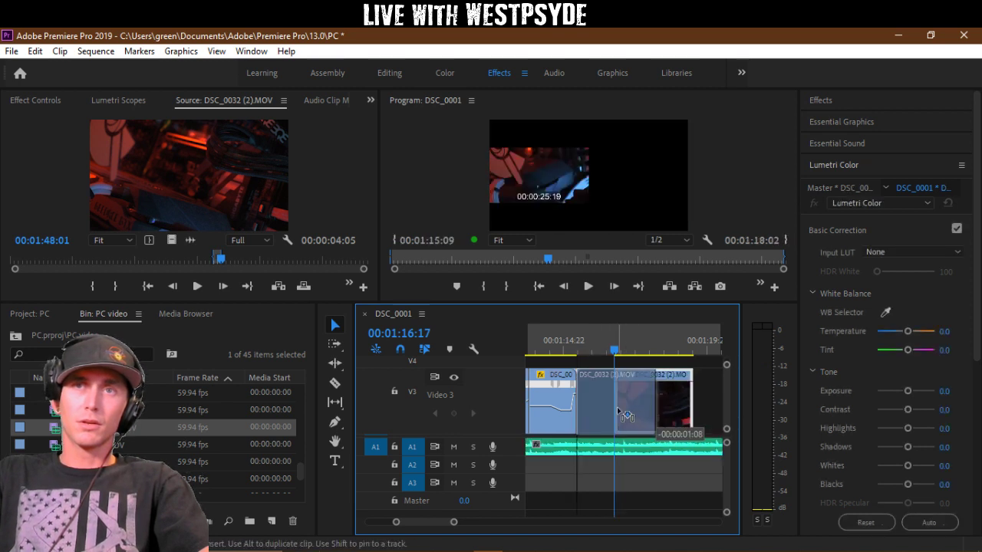
# Step: Replay the cut into the trimmed clip to find the beat near 00:01:17:00 for its first speed change
pyautogui.click(565, 335)
pyautogui.press('space')
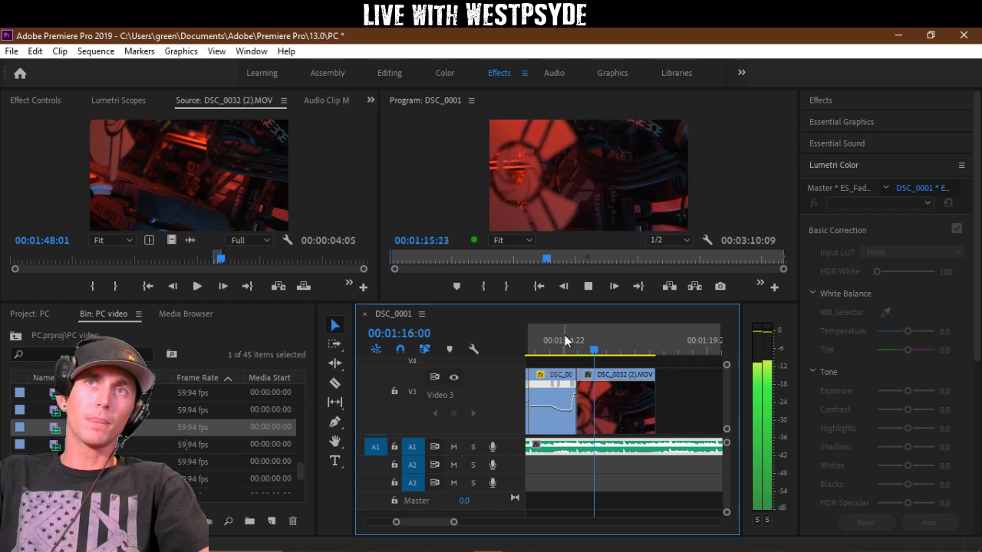
pyautogui.click(564, 335)
pyautogui.press('space')
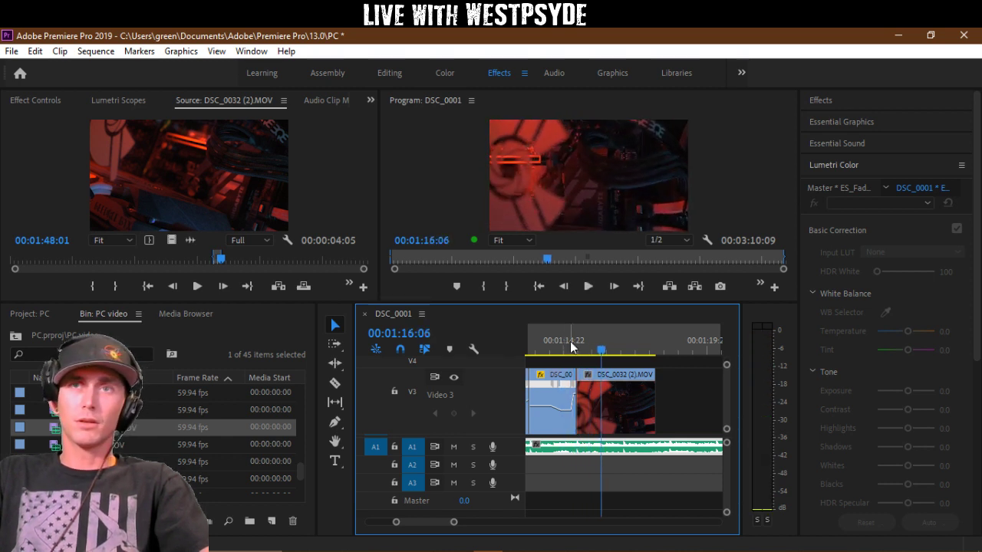
pyautogui.click(570, 342)
pyautogui.press('space')
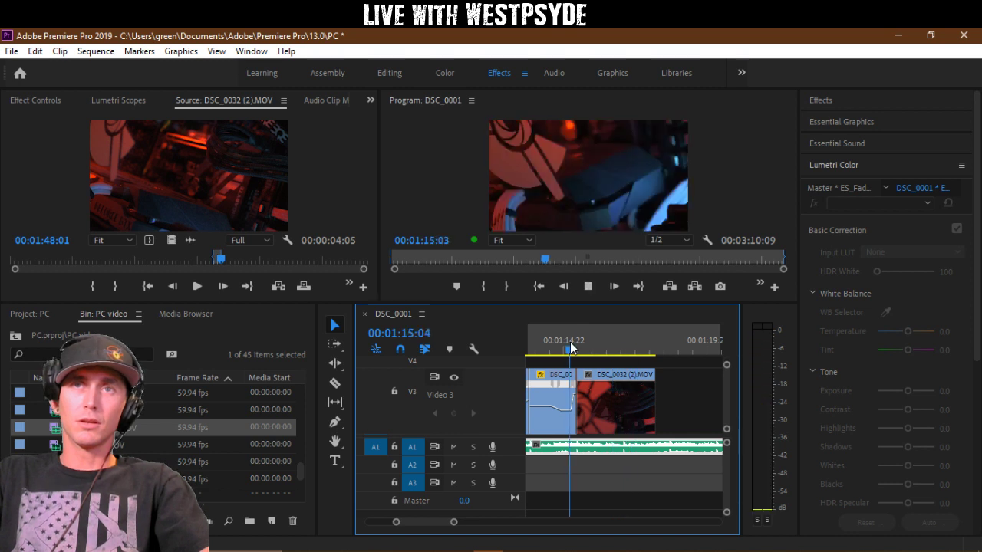
pyautogui.press('space')
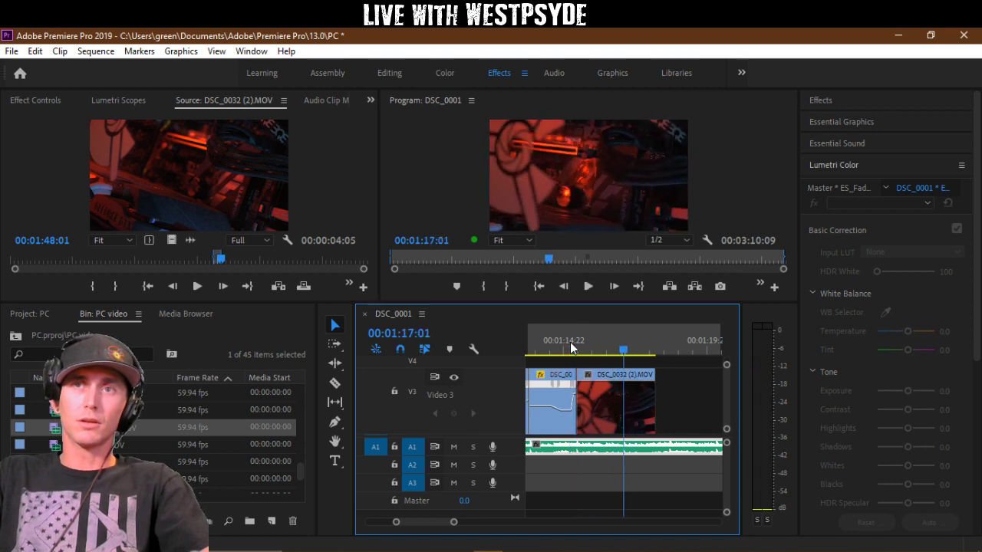
# Step: Show the new clip's Time Remapping speed line and add a speed keyframe at about 00:01:17:01
pyautogui.press('=')
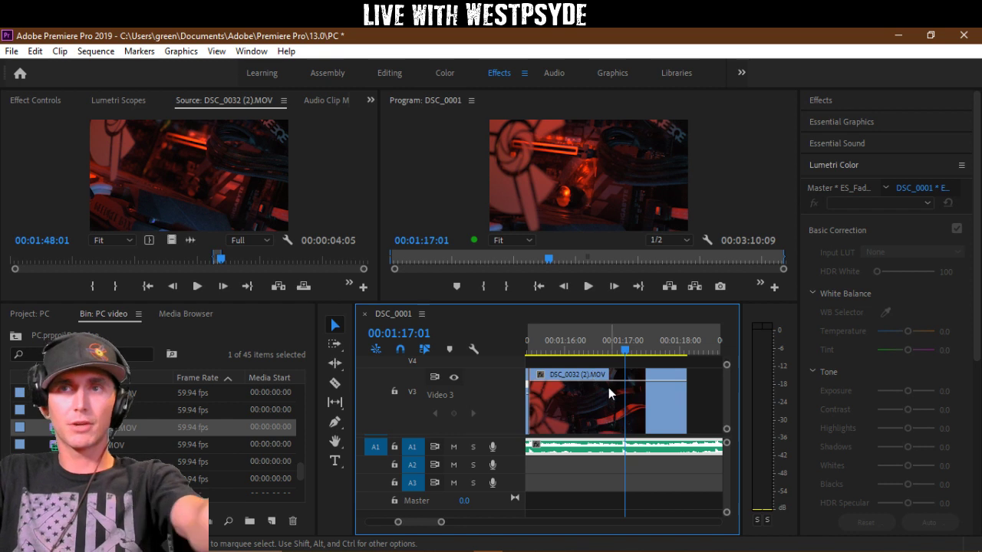
pyautogui.click(541, 375)
pyautogui.moveTo(613, 420)
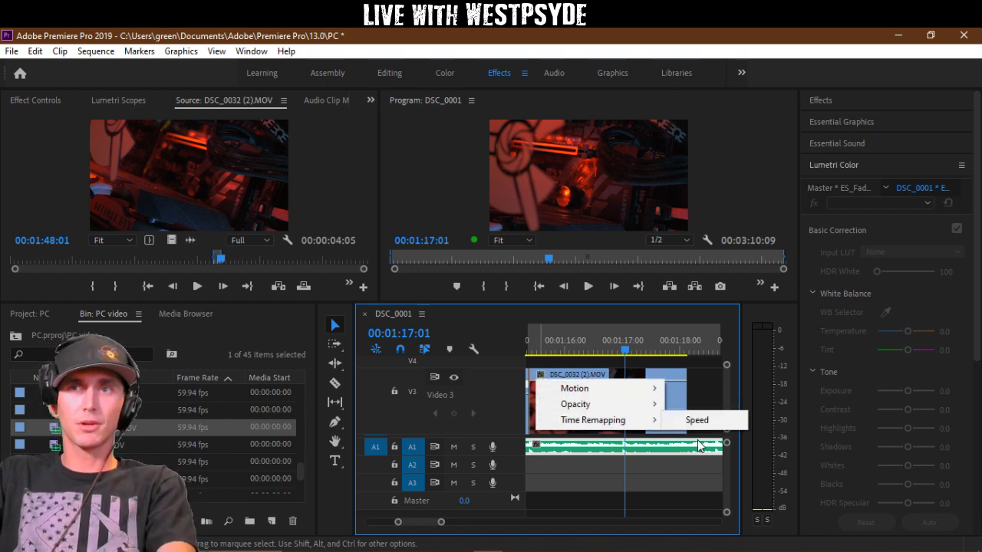
pyautogui.click(708, 429)
pyautogui.press('p')
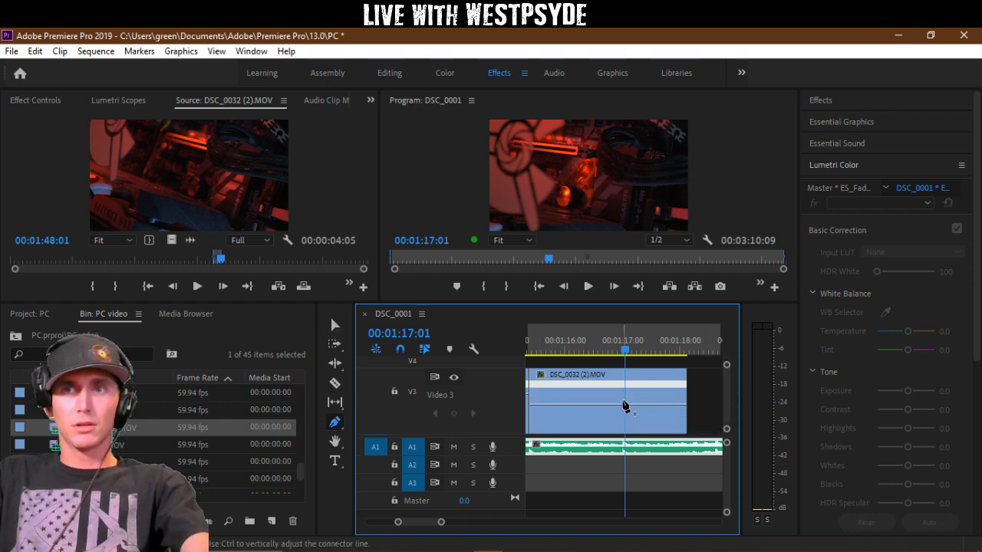
pyautogui.click(625, 407)
pyautogui.press('v')
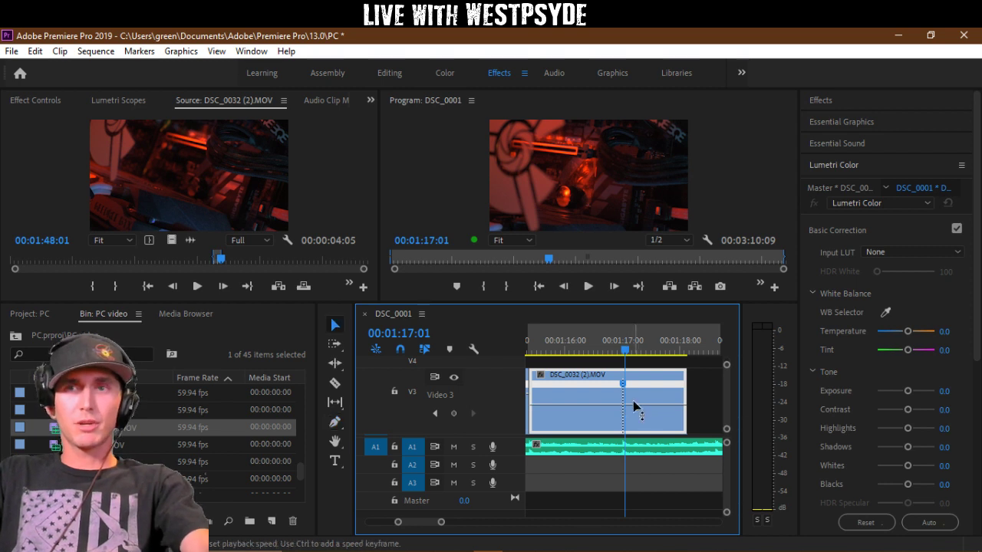
# Step: Lower the clip's speed slightly after the keyframe, split the keyframe into a short ramp, and play it back
pyautogui.moveTo(636, 411); pyautogui.dragTo(636, 418)
pyautogui.moveTo(625, 385); pyautogui.dragTo(629, 386)
pyautogui.click(585, 344)
pyautogui.press('space')
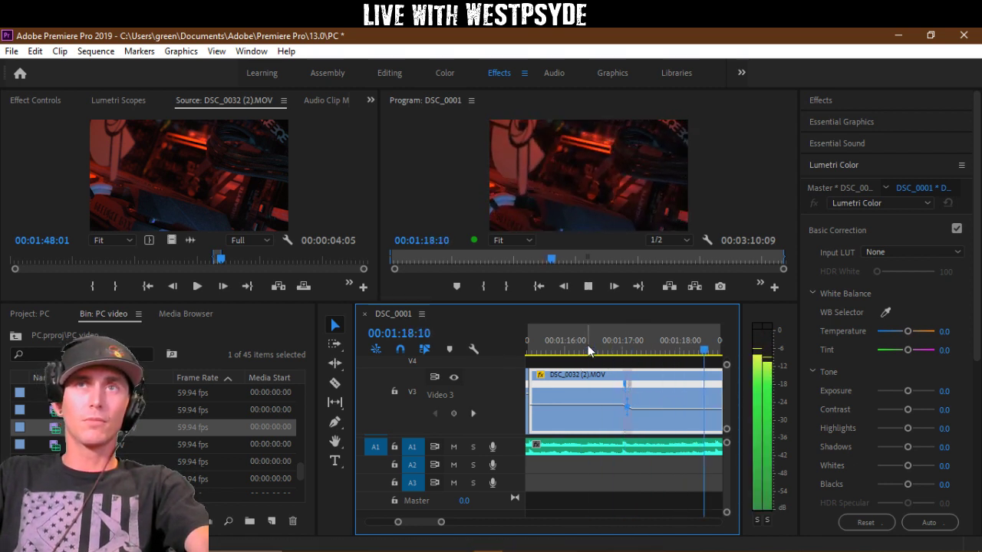
pyautogui.press('space')
# Step: Replay the slowed section to find the next beat and add a second speed keyframe just before 00:01:18:14
pyautogui.scroll(3, 588, 354)
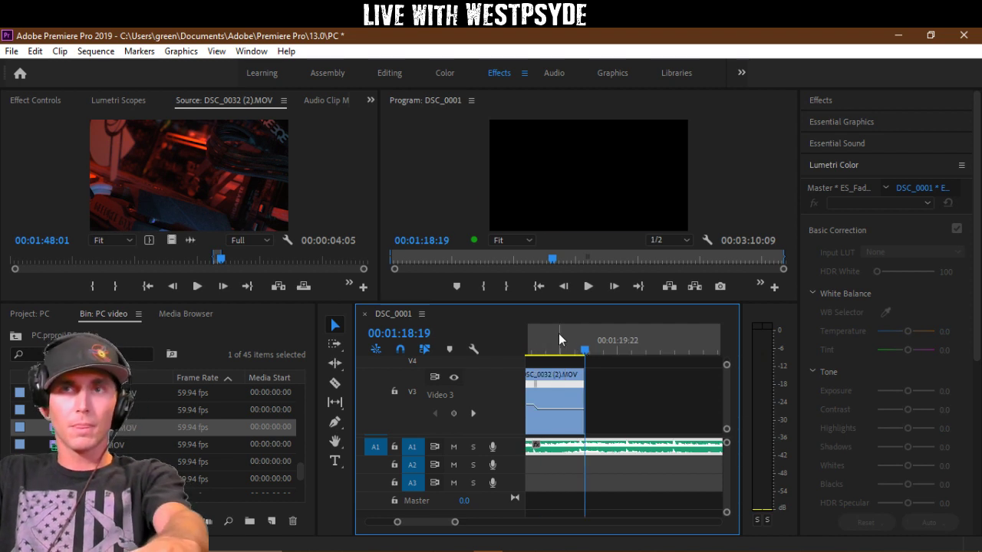
pyautogui.click(560, 335)
pyautogui.press('space')
pyautogui.press('space')
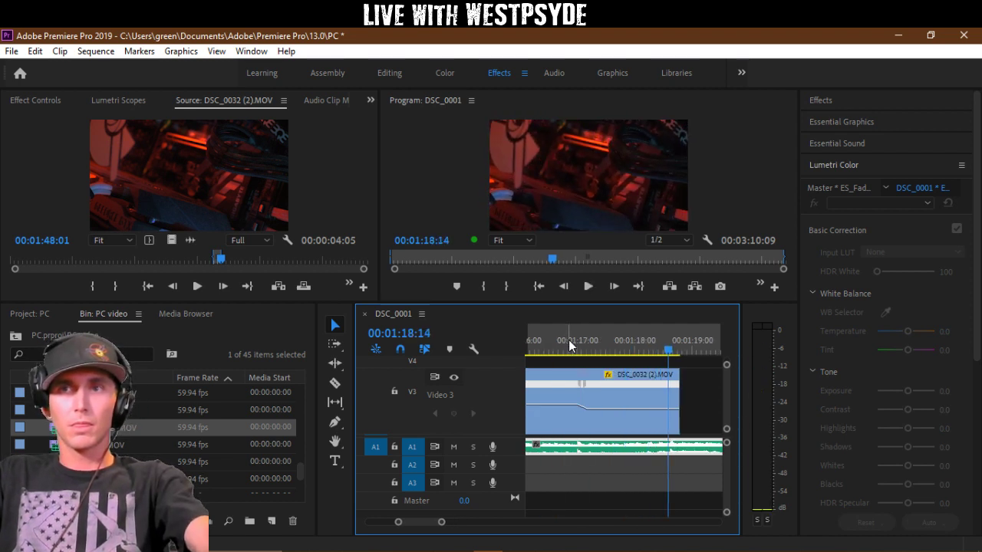
pyautogui.press('p')
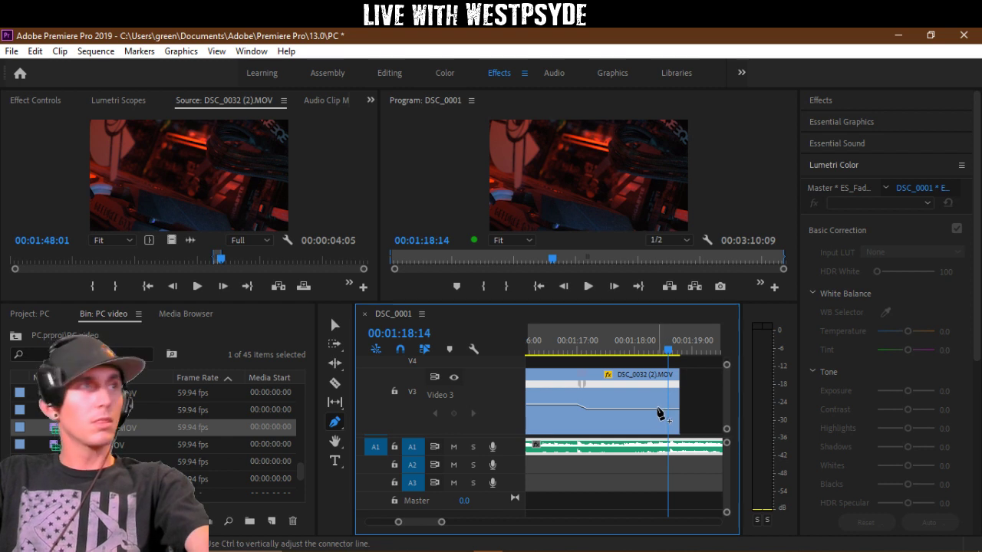
pyautogui.click(658, 412)
pyautogui.press('v')
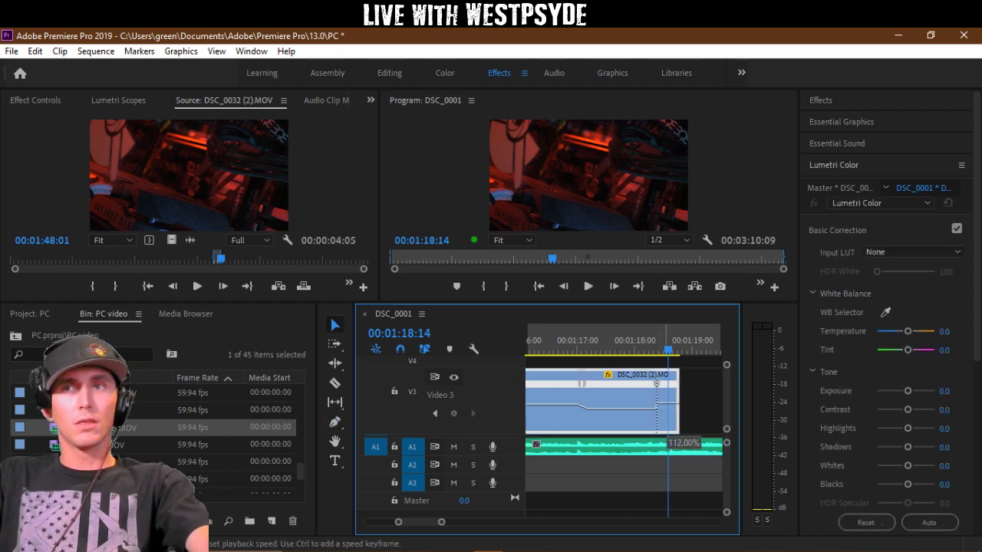
# Step: Raise the clip's speed after its second keyframe, spread that keyframe into a short ramp, and play through to the clip's end
pyautogui.moveTo(669, 401); pyautogui.dragTo(667, 387)
pyautogui.press('=')
pyautogui.press('=')
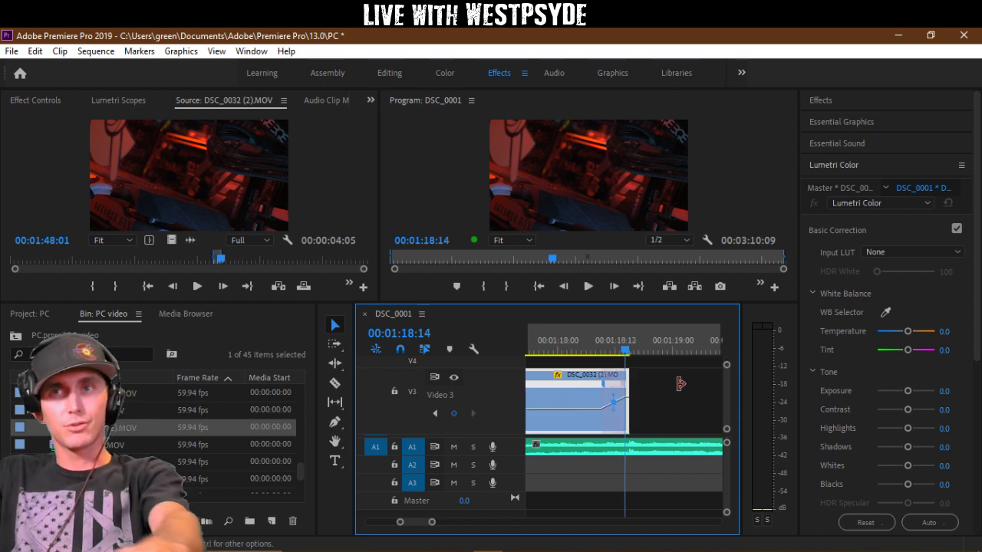
pyautogui.press('=')
pyautogui.press('-')
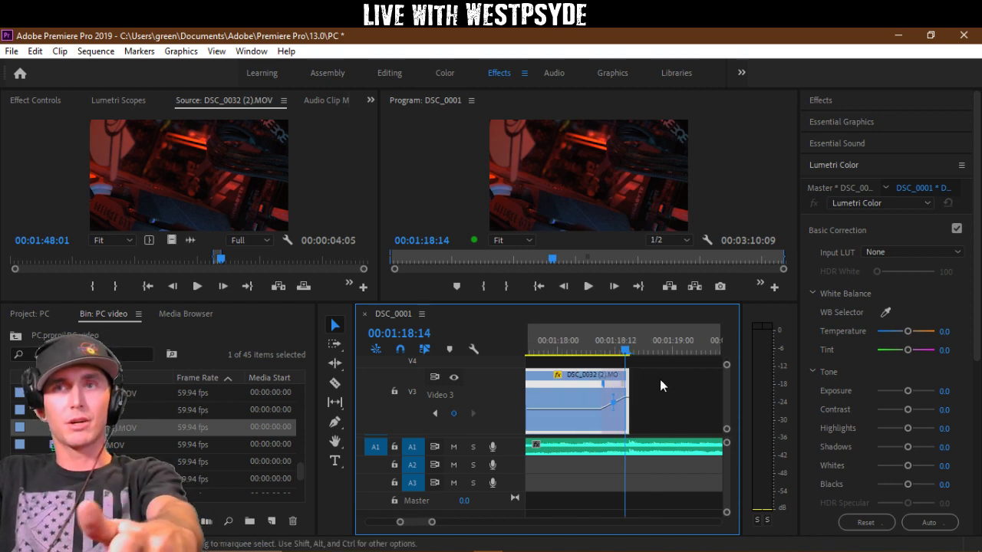
pyautogui.click(605, 340)
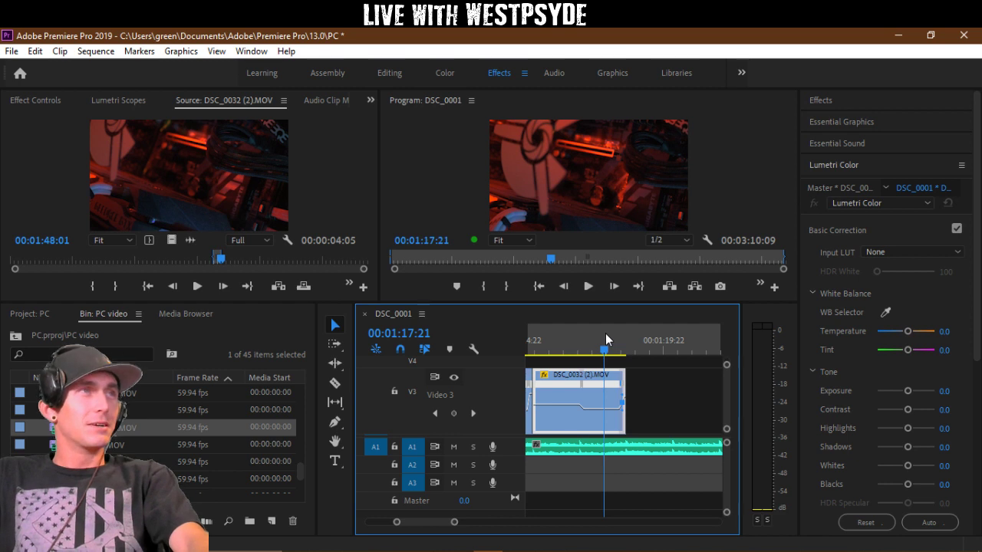
pyautogui.press('space')
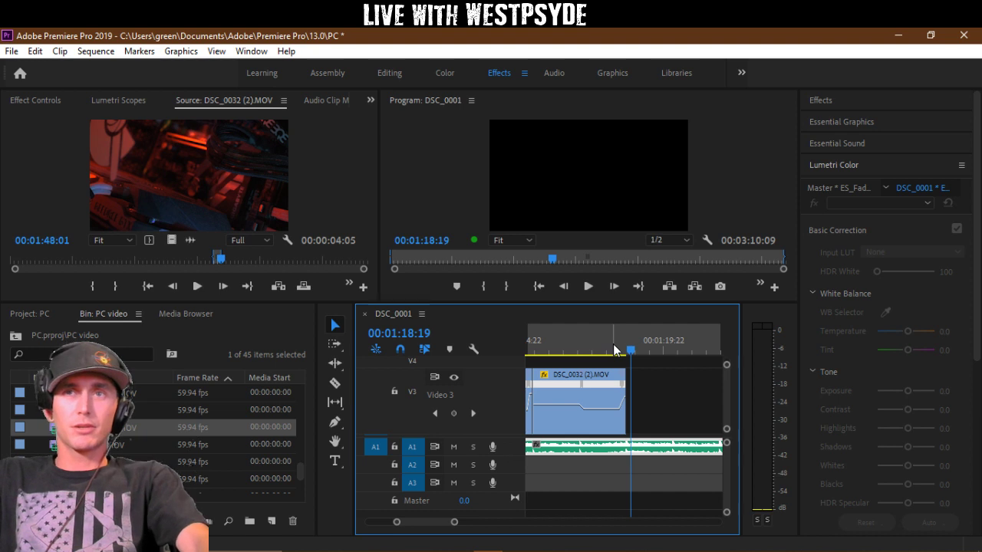
pyautogui.click(605, 348)
pyautogui.press('space')
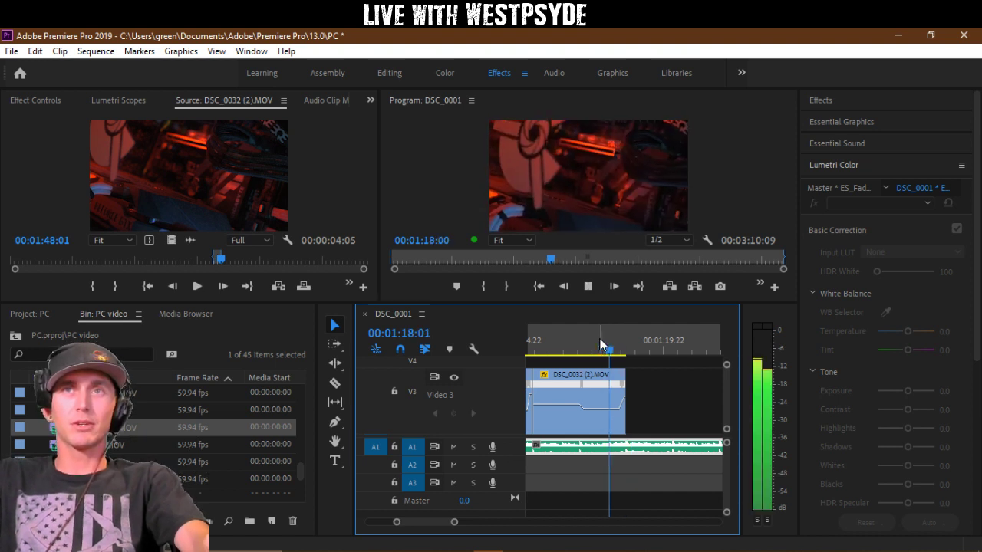
pyautogui.press('space')
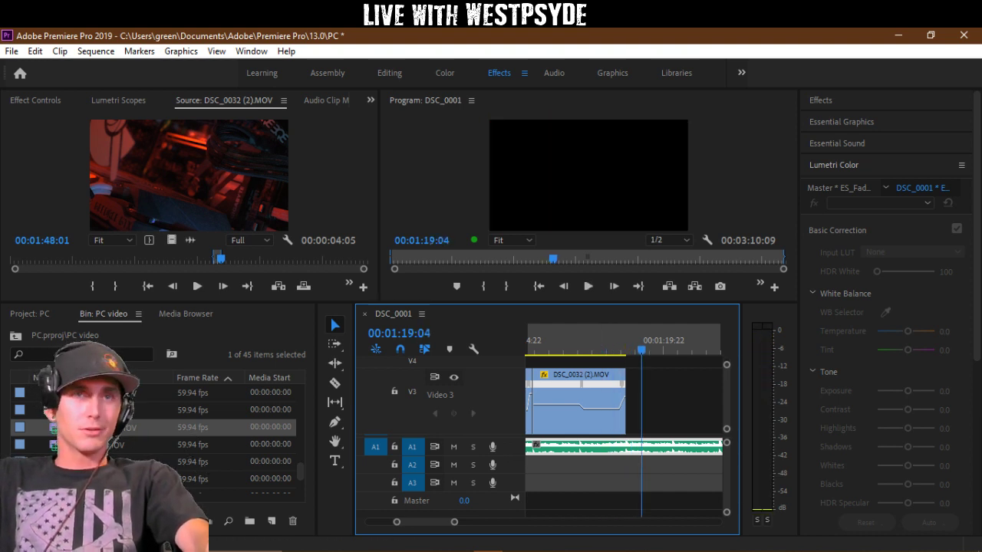
# Step: Play further through the source clip DSC_0032 (2).MOV and mark a section of 00:00:05:35 ending at 00:02:19:27
pyautogui.moveTo(234, 257); pyautogui.dragTo(235, 262)
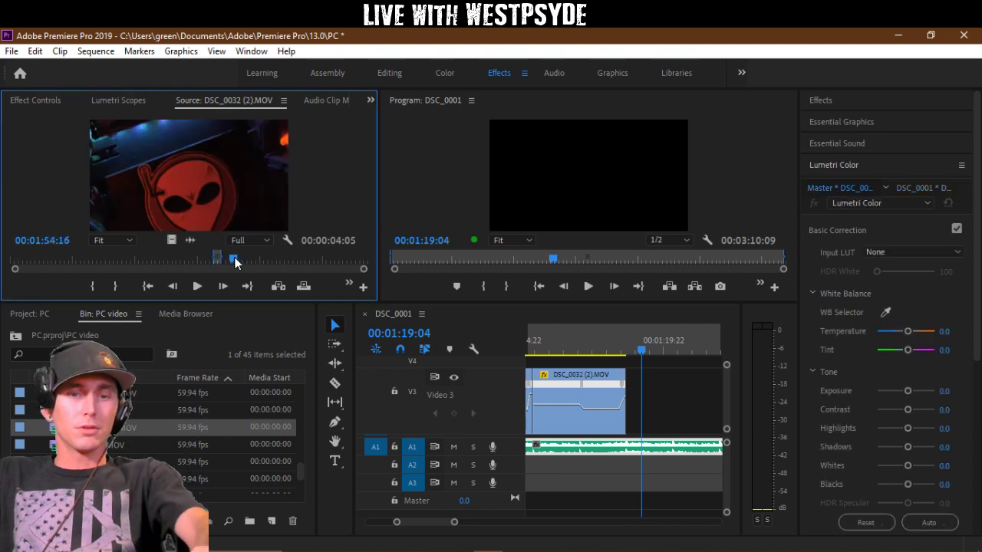
pyautogui.press('space')
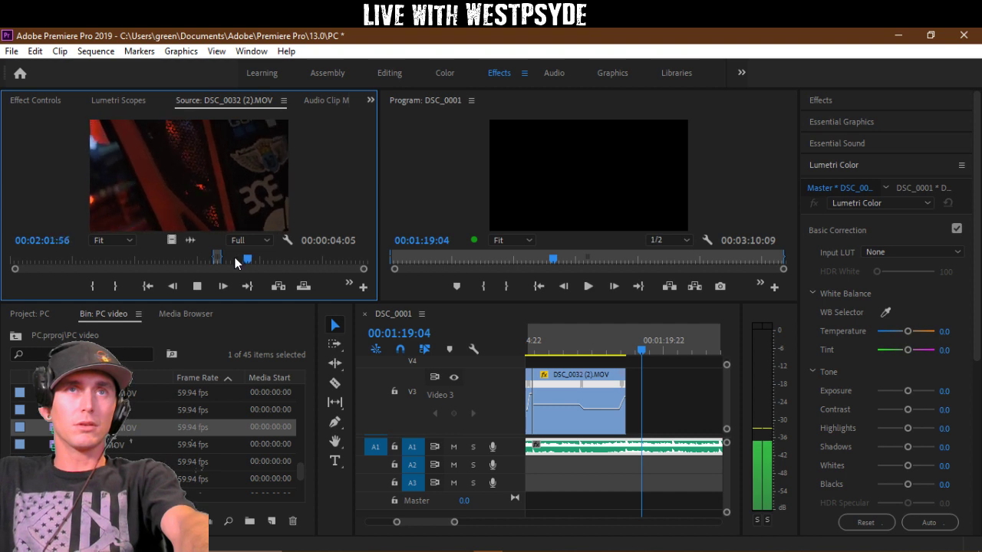
pyautogui.press('i')
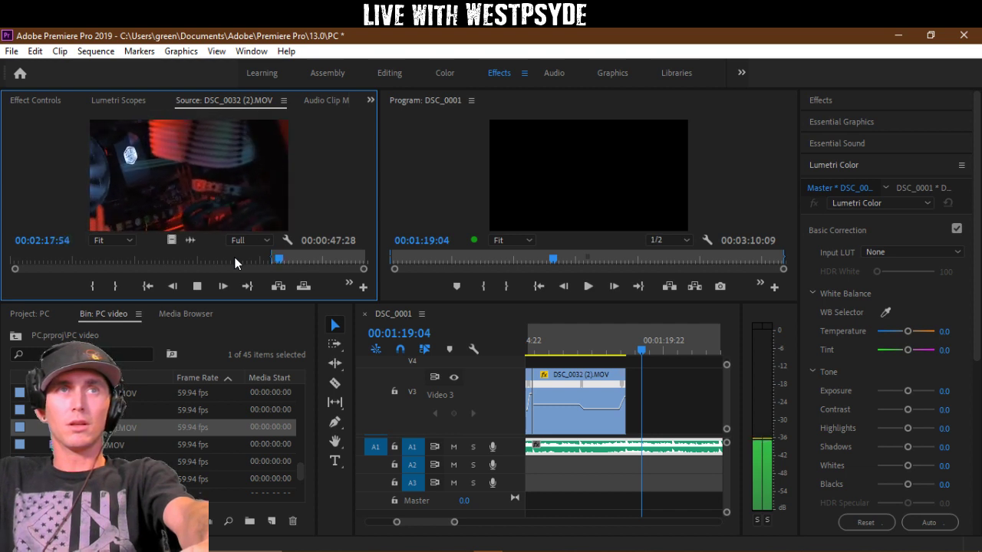
pyautogui.press('space')
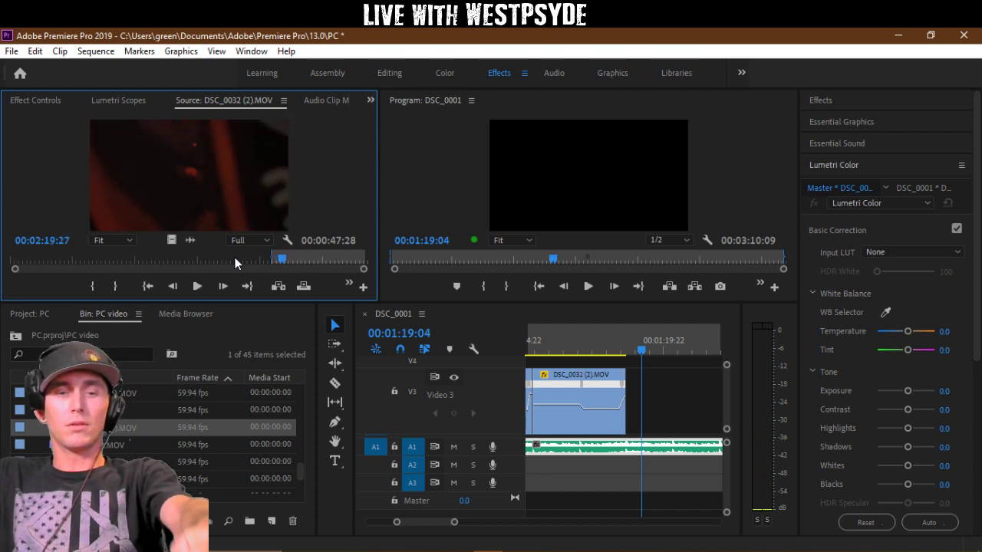
pyautogui.press('o')
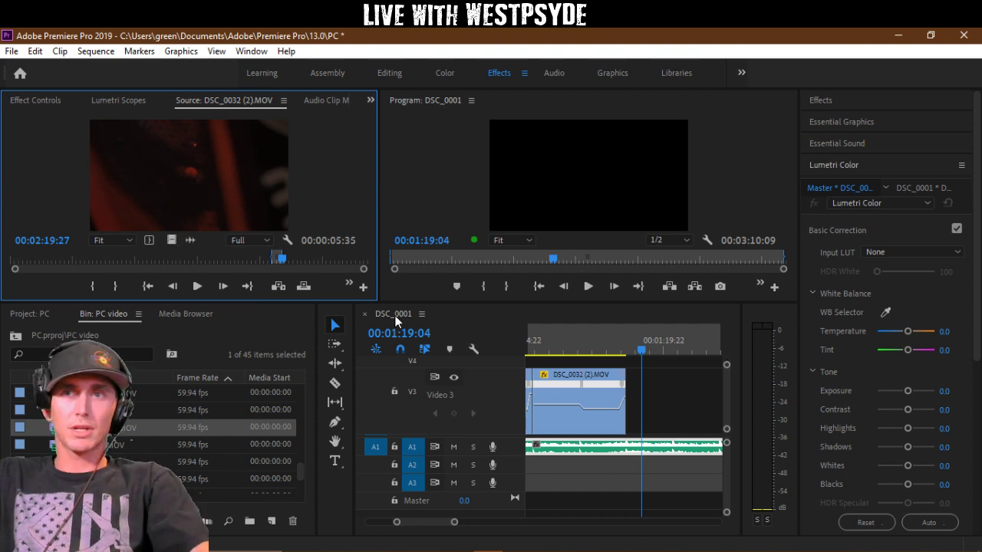
# Step: Add the marked section to V3 directly after the last clip and replay the cut to hear the beat
pyautogui.moveTo(395, 316); pyautogui.dragTo(637, 396)
pyautogui.click(610, 344)
pyautogui.press('space')
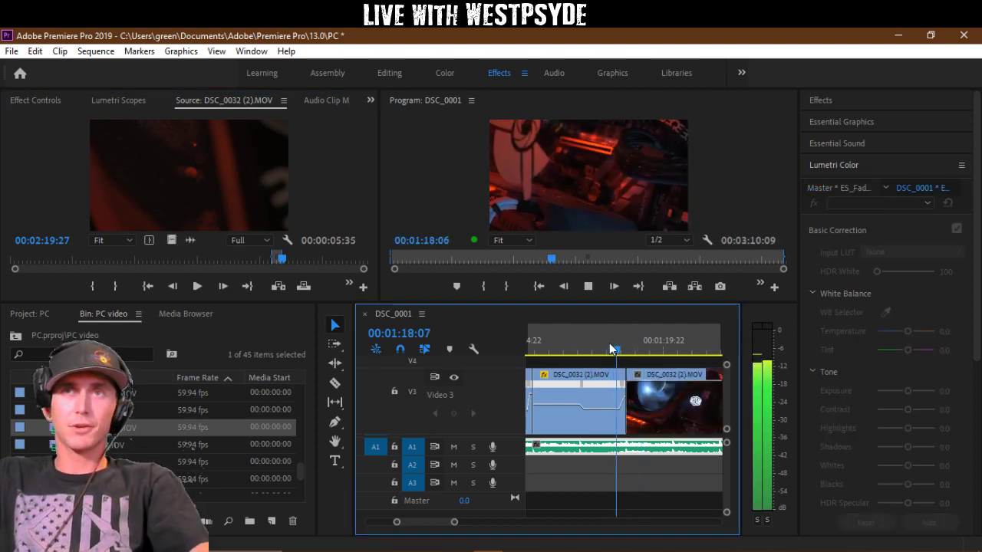
pyautogui.press('space')
pyautogui.click(601, 340)
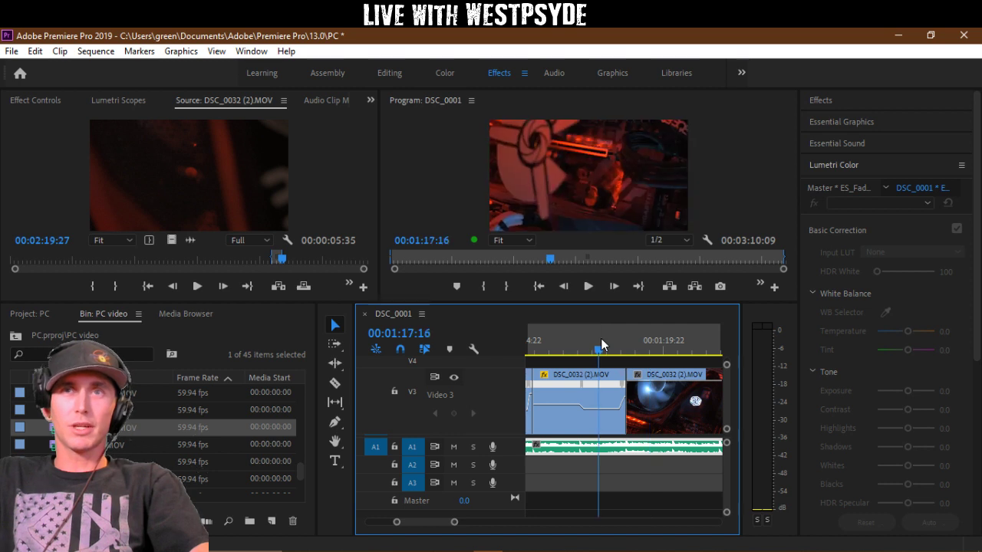
pyautogui.press('space')
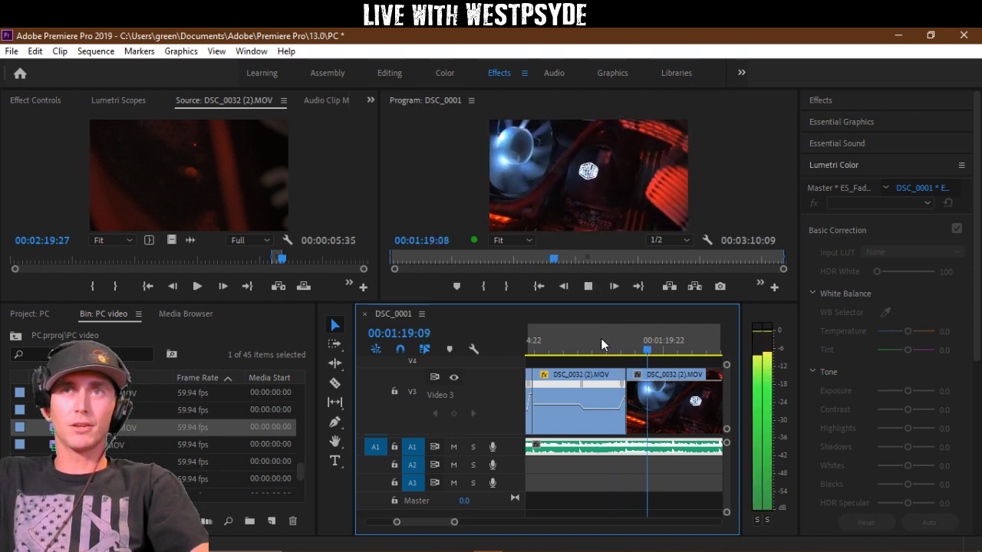
pyautogui.press('space')
pyautogui.click(611, 340)
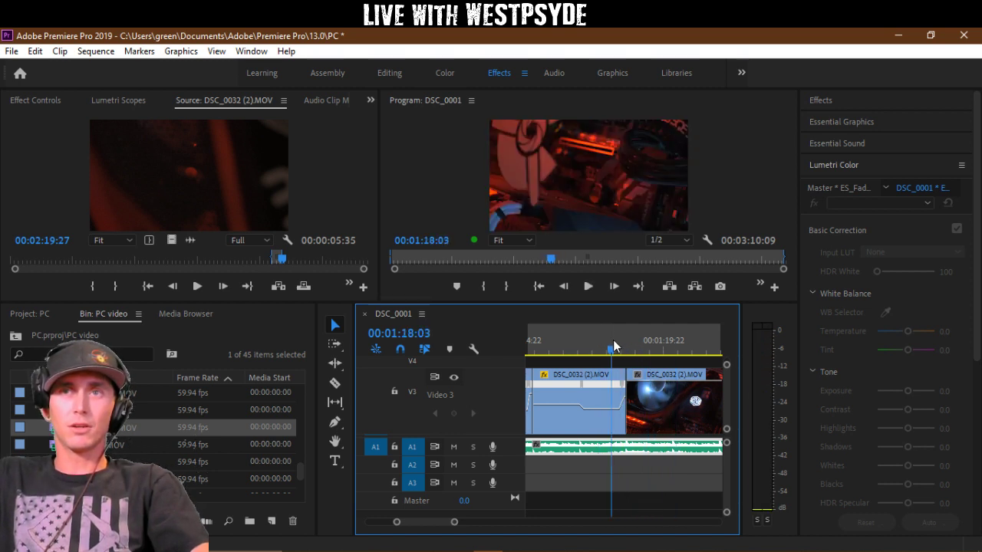
pyautogui.press('space')
pyautogui.press('space')
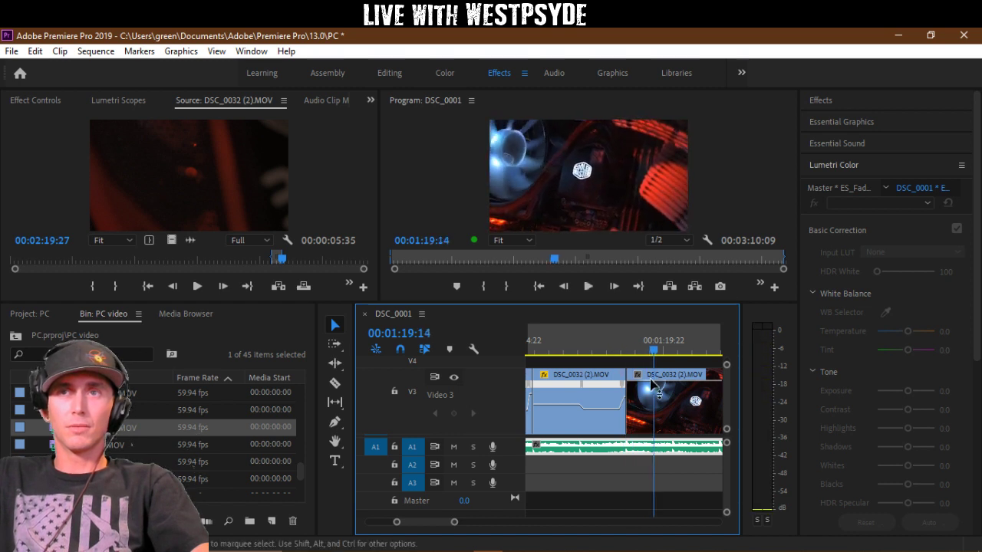
# Step: Show the added clip's Time Remapping speed line and add a speed keyframe at about 00:01:19:00
pyautogui.rightClick(638, 376)
pyautogui.moveTo(722, 420)
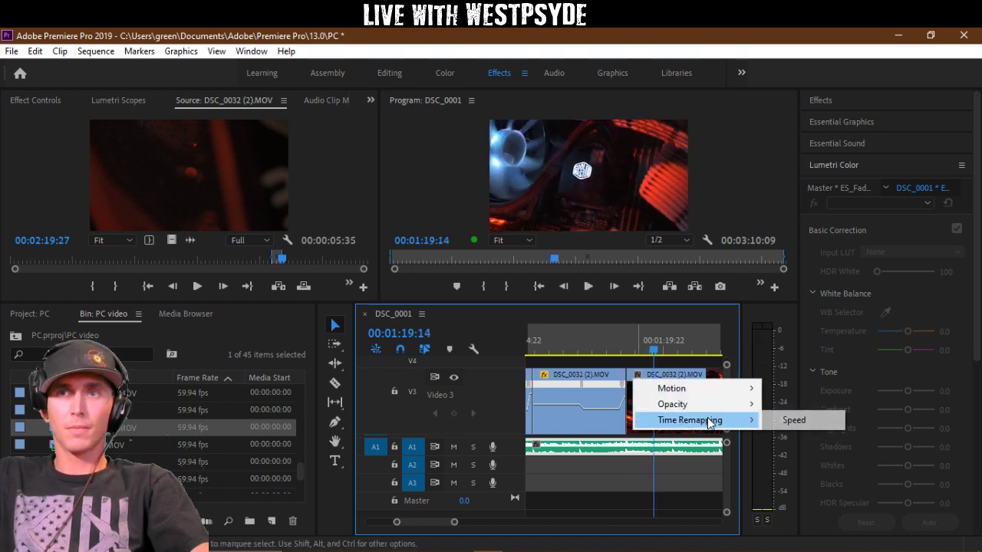
pyautogui.click(802, 425)
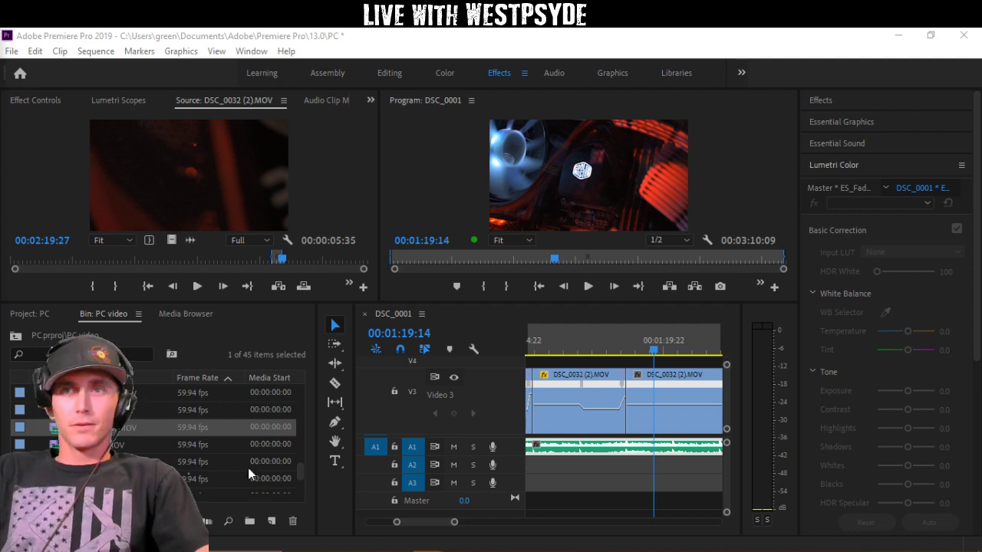
pyautogui.click(617, 342)
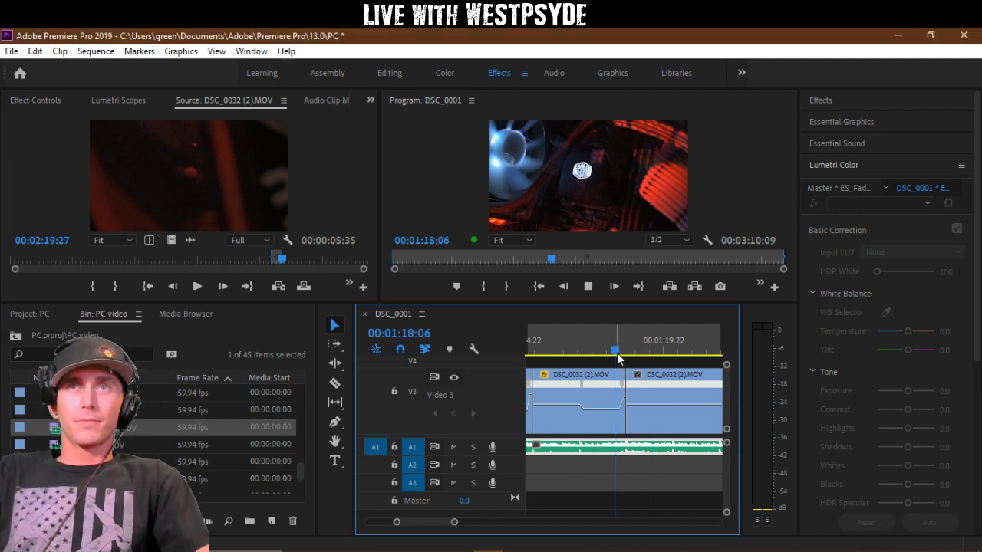
pyautogui.press('space')
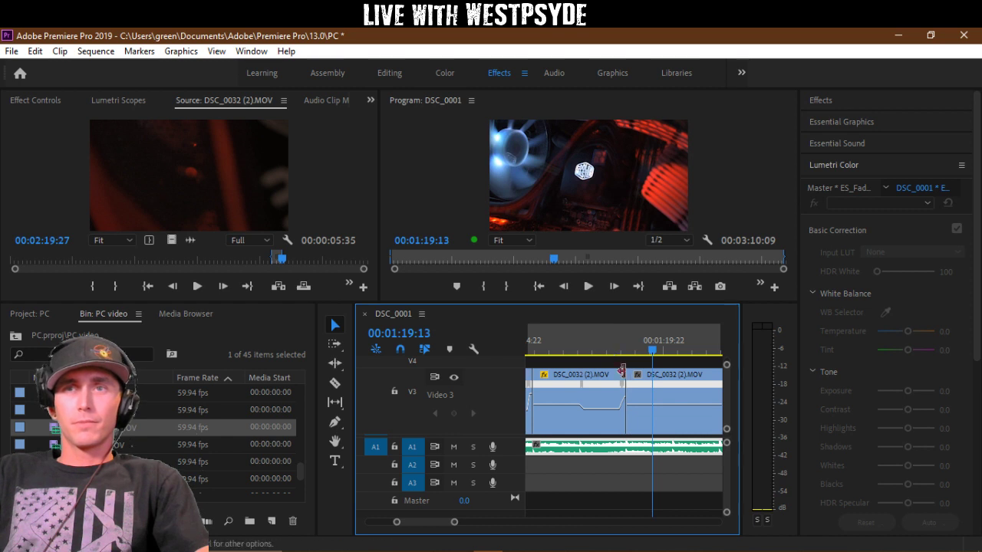
pyautogui.press('p')
pyautogui.click(639, 409)
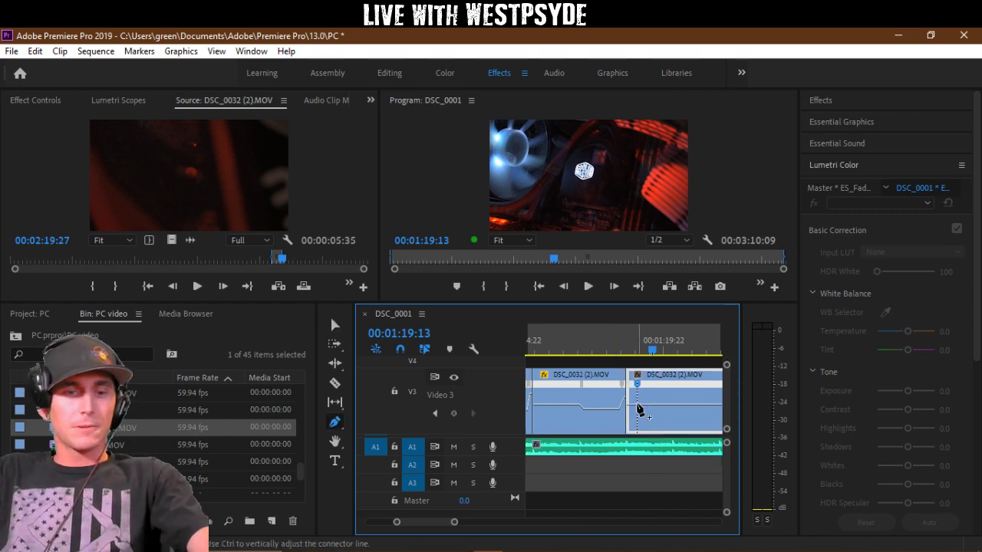
# Step: Lower the clip's speed after the keyframe to about 63% and play across the cut to find the next beat
pyautogui.press('v')
pyautogui.moveTo(646, 406); pyautogui.dragTo(649, 427)
pyautogui.click(614, 350)
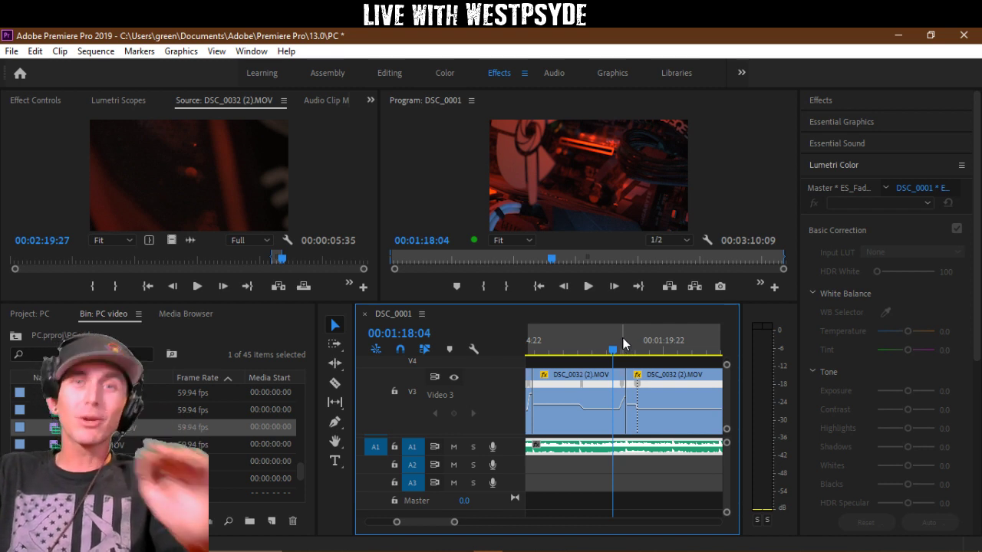
pyautogui.press('space')
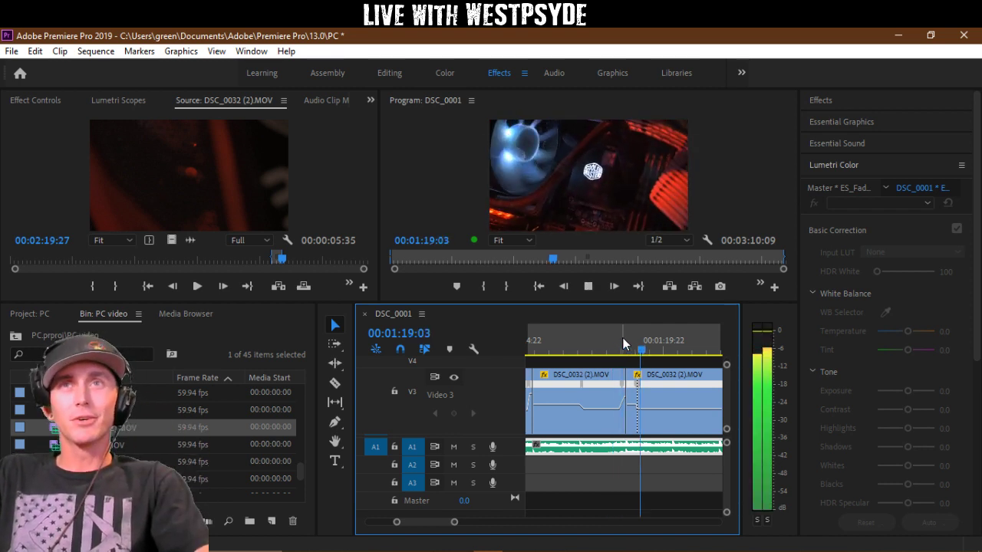
pyautogui.press('space')
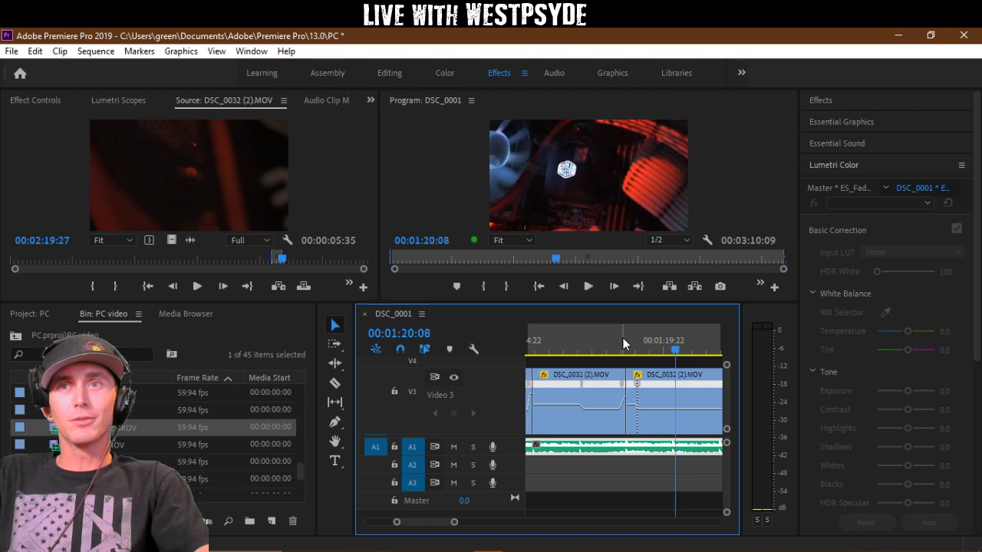
# Step: Split the first speed keyframe into a short ramp and add a second one at about 00:01:20:01
pyautogui.click(673, 346)
pyautogui.press('=')
pyautogui.press('p')
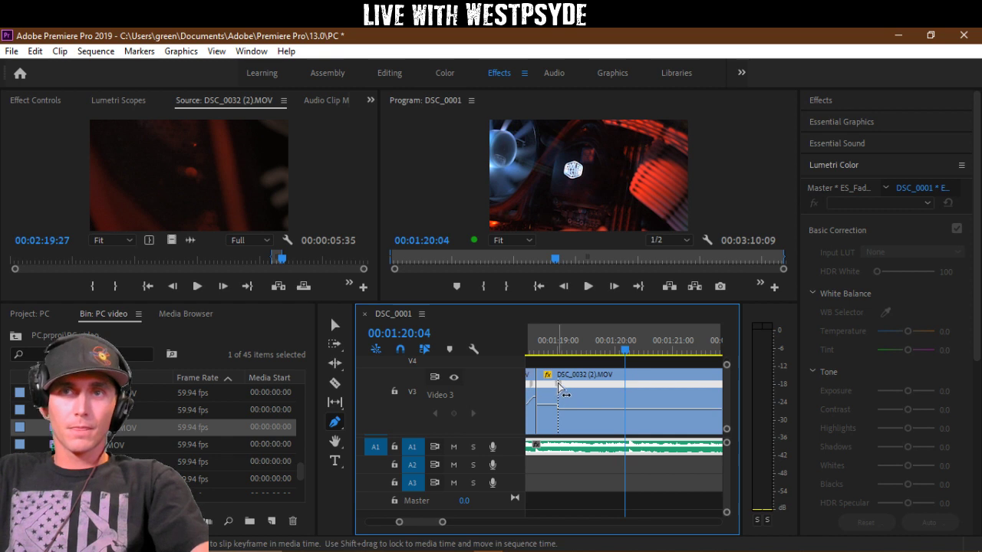
pyautogui.moveTo(558, 383); pyautogui.dragTo(552, 385)
pyautogui.click(619, 409)
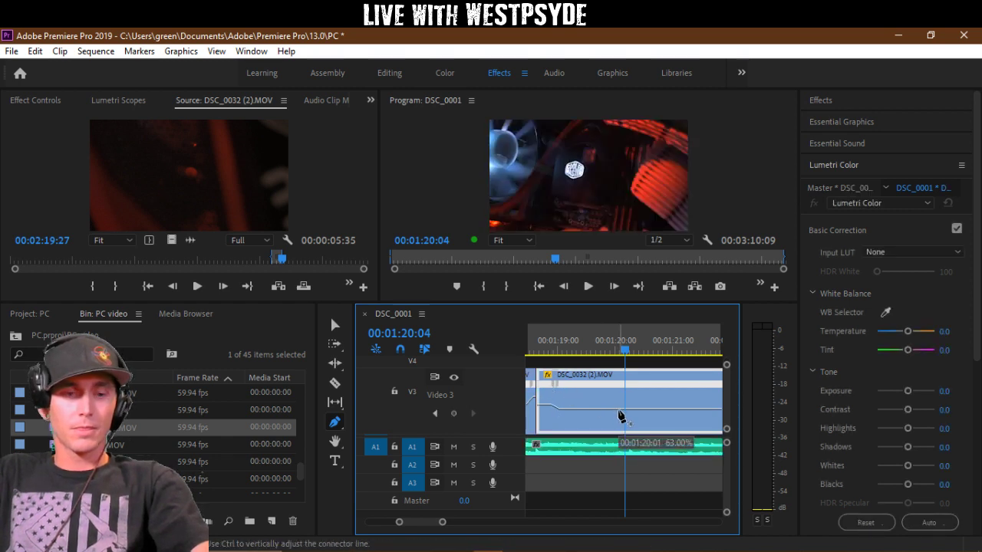
# Step: Raise the speed after the second keyframe with a short ramp, and play on to the beat near 00:01:21:20
pyautogui.press('v')
pyautogui.moveTo(637, 409); pyautogui.dragTo(625, 390)
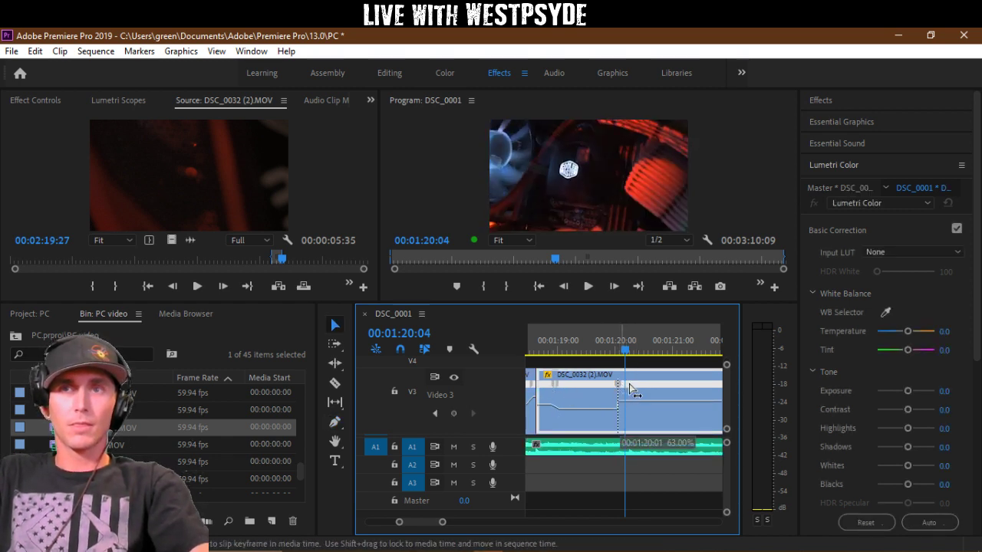
pyautogui.press('space')
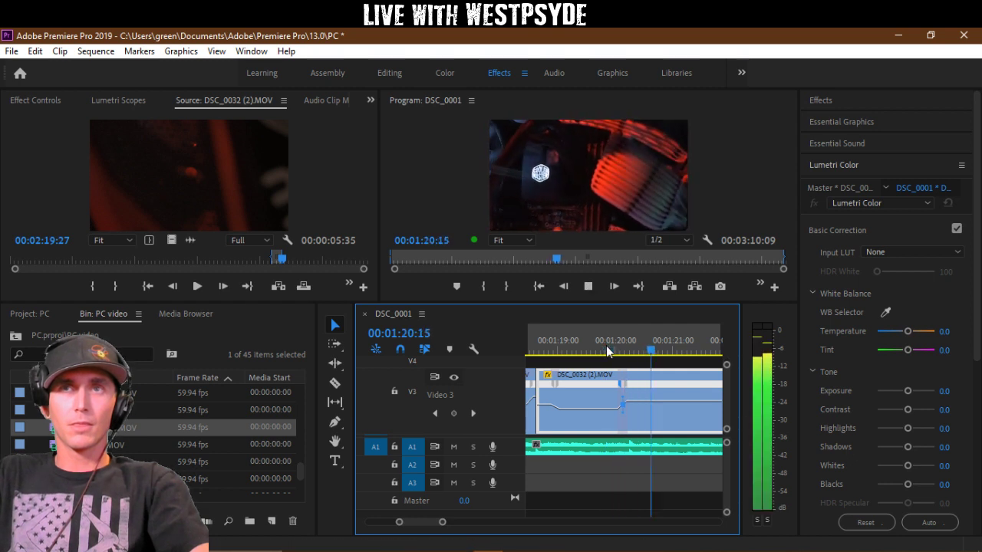
pyautogui.press('space')
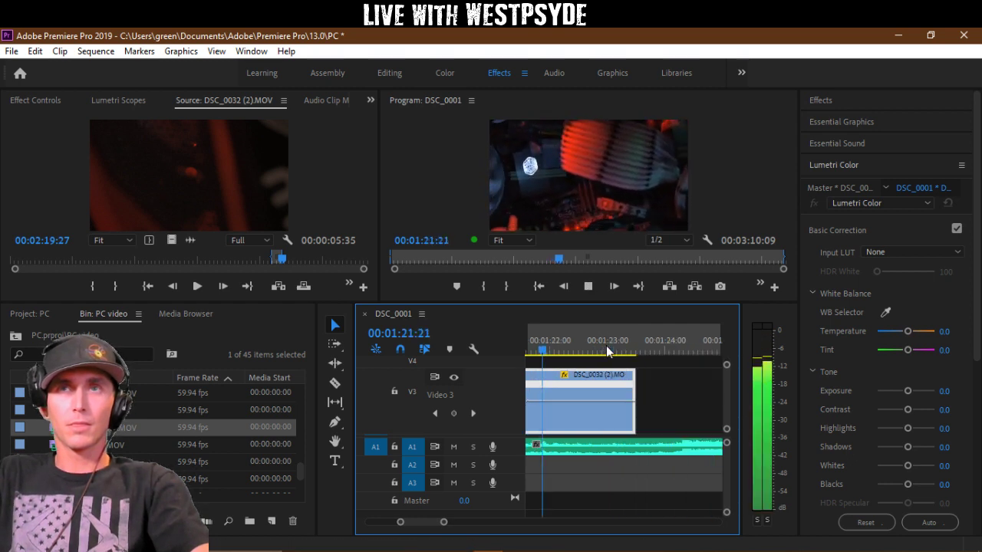
# Step: Add a third speed keyframe at about 00:01:21:18 and lower the clip's speed after it
pyautogui.press('Left')
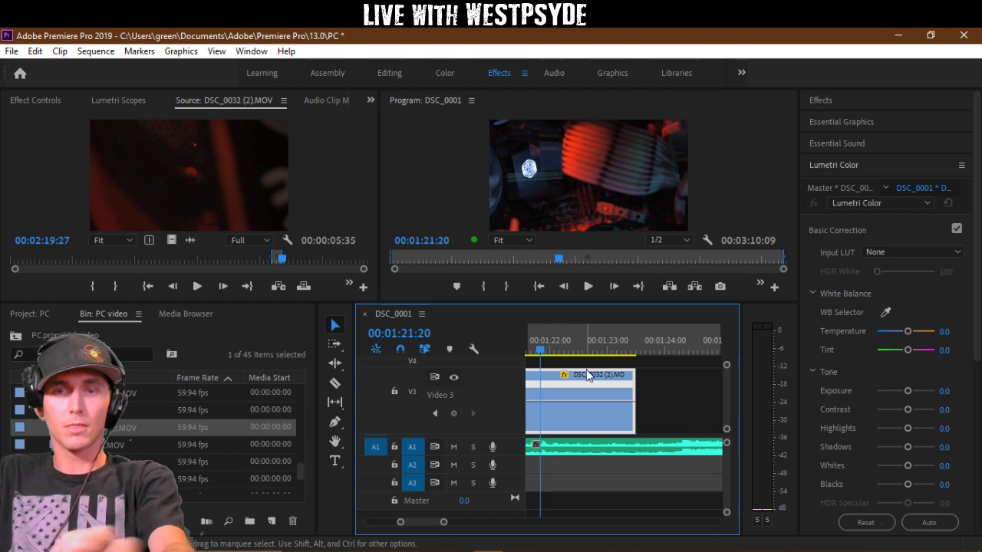
pyautogui.press('p')
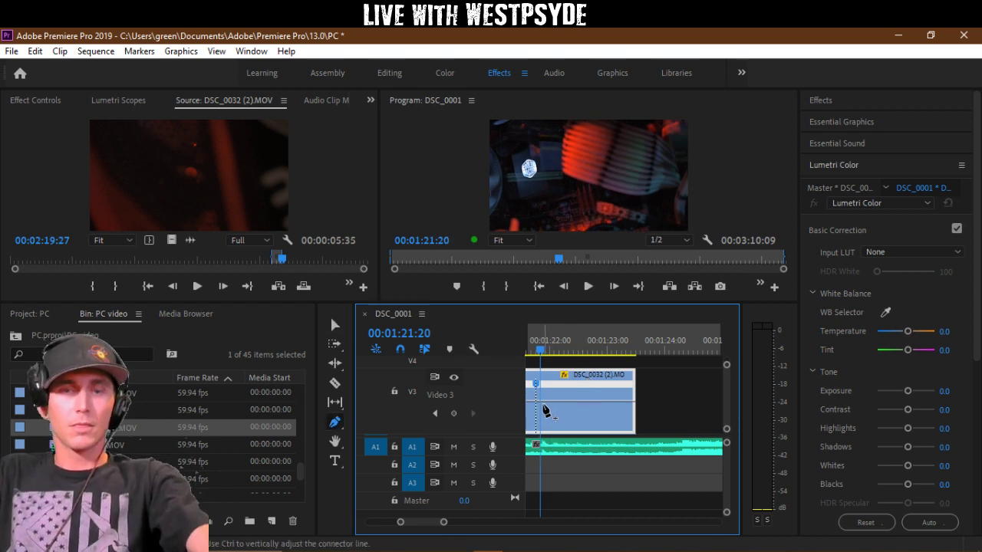
pyautogui.press('v')
pyautogui.moveTo(548, 396)
pyautogui.mouseDown()
pyautogui.moveTo(549, 409)
pyautogui.moveTo(540, 395)
pyautogui.mouseUp()
# Step: Play the ramped clip from 00:01:21:15 to check the slowdown against the music and listen for the next beat
pyautogui.click(529, 351)
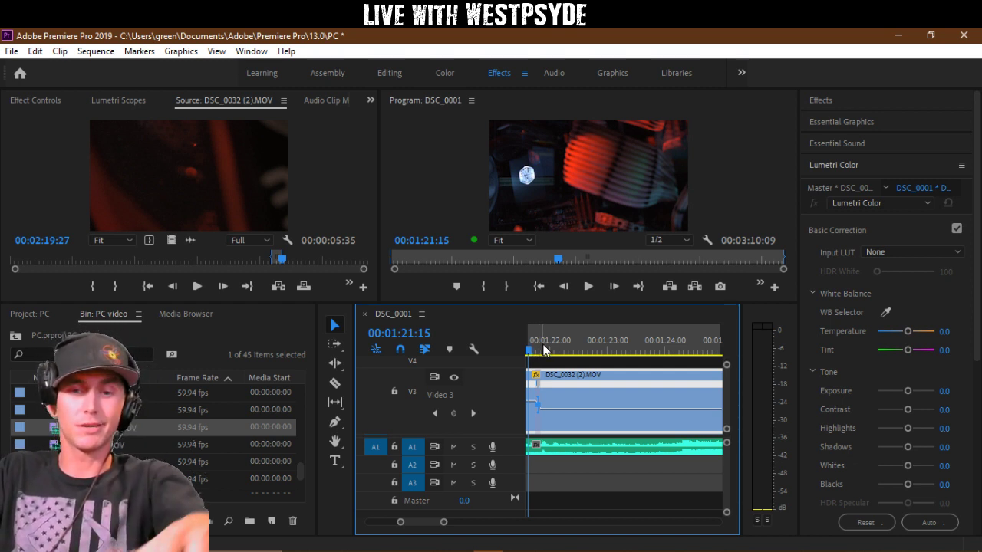
pyautogui.press('-')
pyautogui.press('=')
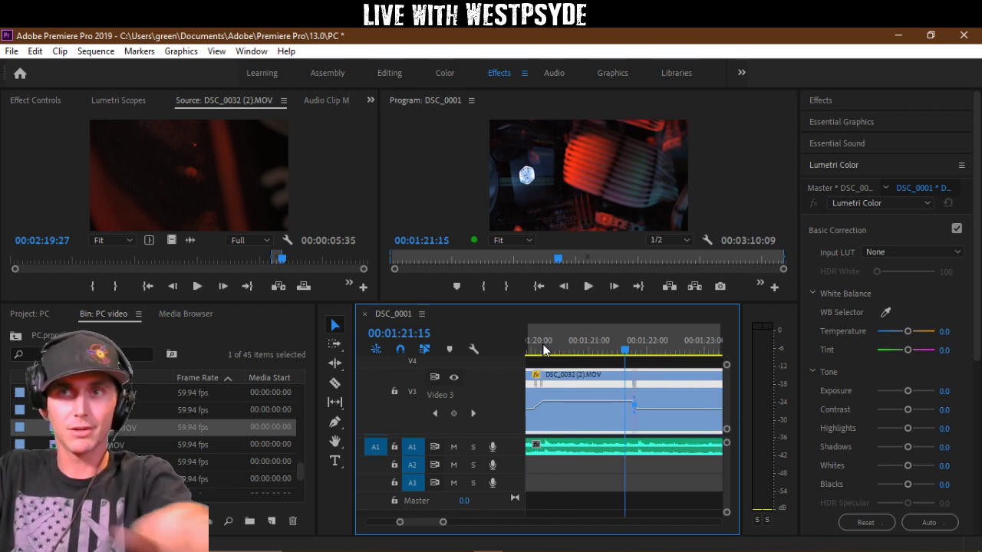
pyautogui.press('space')
pyautogui.press('space')
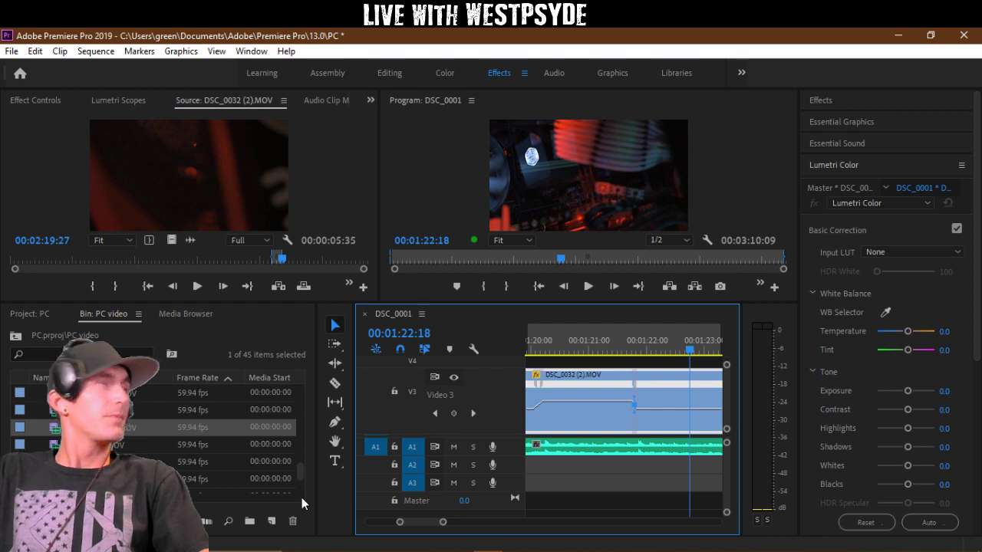
pyautogui.press('space')
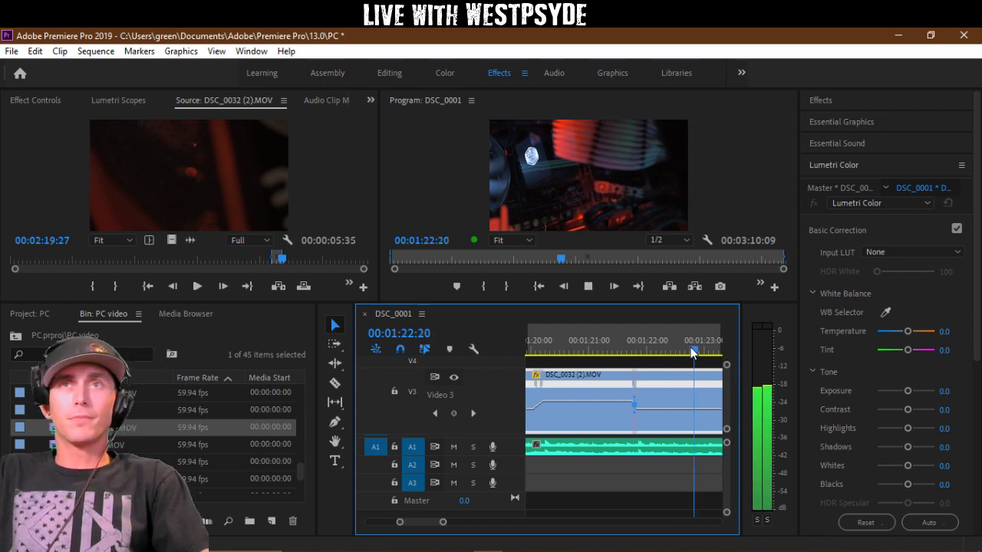
pyautogui.press('space')
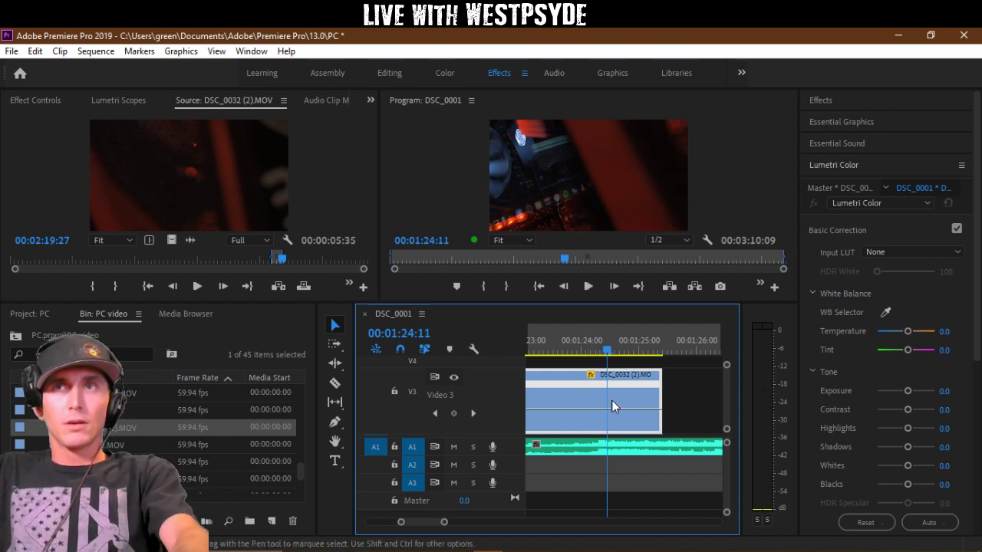
# Step: Replay the slowed section from about 00:01:22:20 and park the playhead on the beat at 00:01:24:07
pyautogui.moveTo(607, 351); pyautogui.dragTo(747, 333)
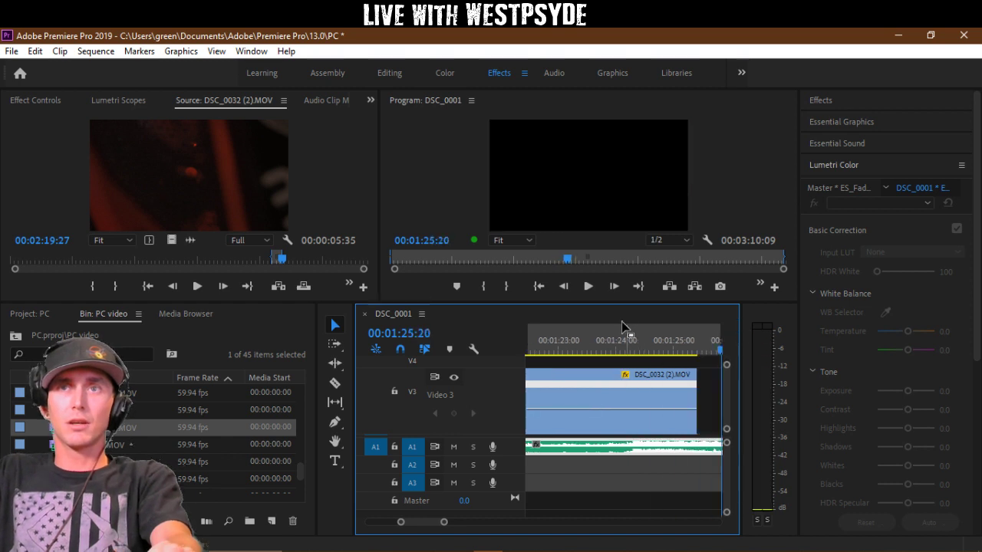
pyautogui.click(548, 338)
pyautogui.press('space')
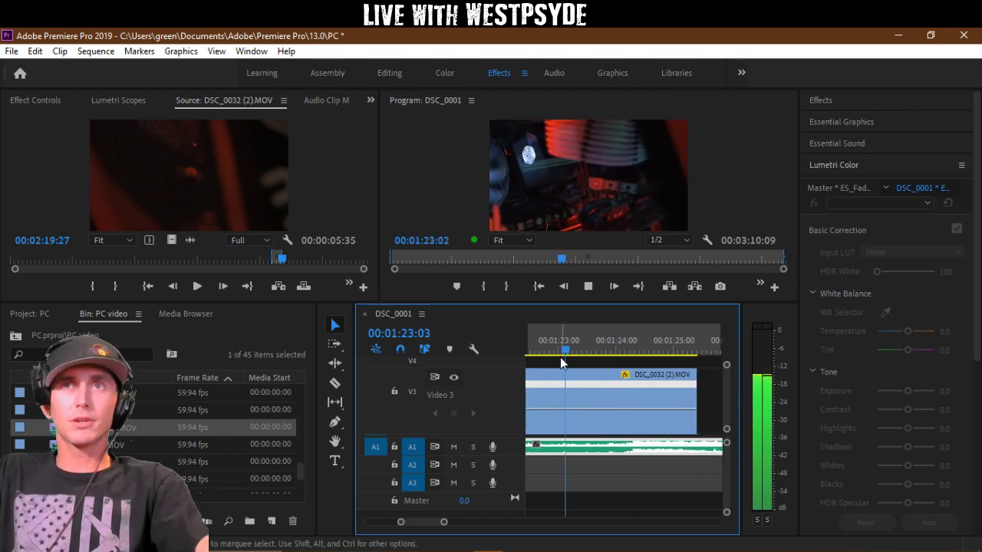
pyautogui.press('space')
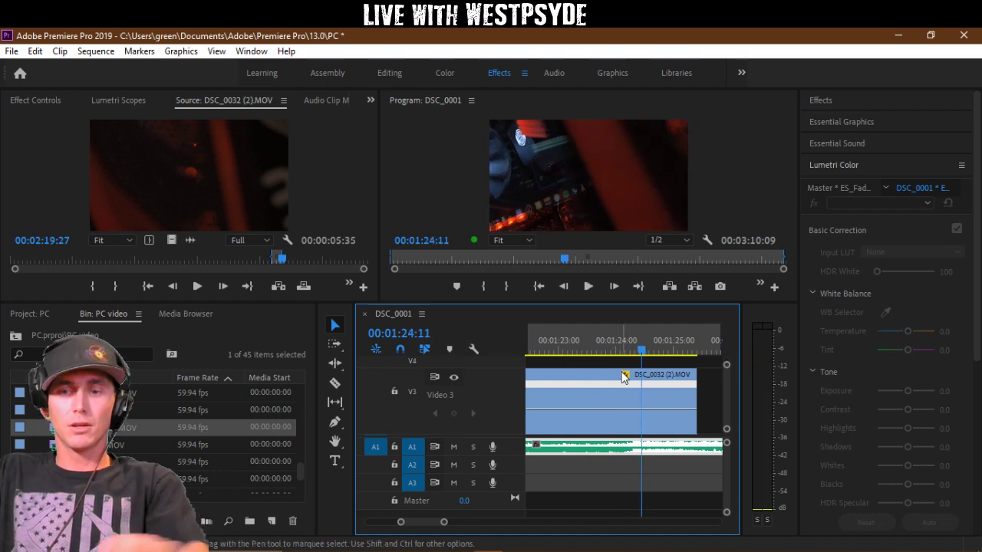
pyautogui.press('Left')
pyautogui.press('Left')
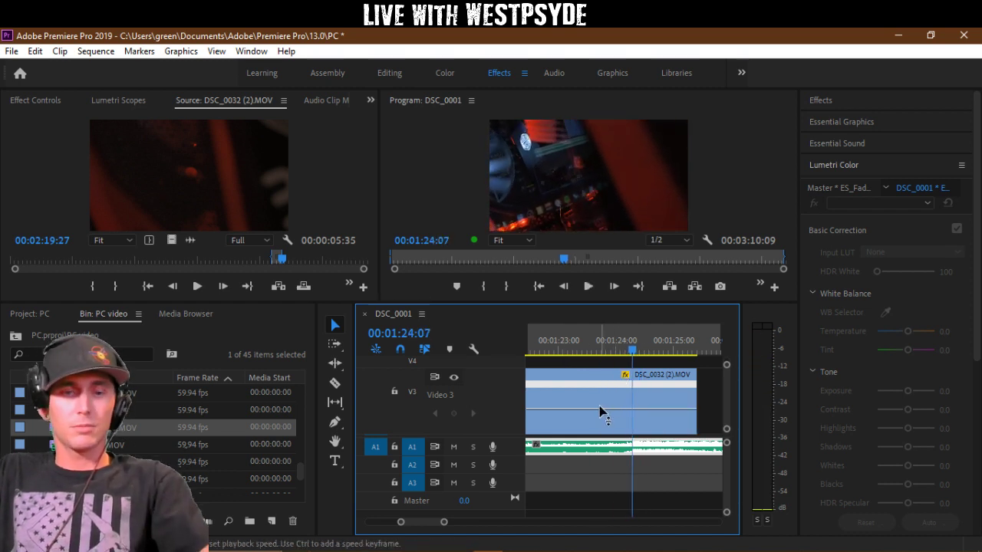
# Step: Add a speed keyframe at about 00:01:23:04, ramp the speed up so the clip ends near 00:01:24:07, and preview it
pyautogui.keyDown('ctrl'); pyautogui.click(568, 408); pyautogui.keyUp('ctrl')
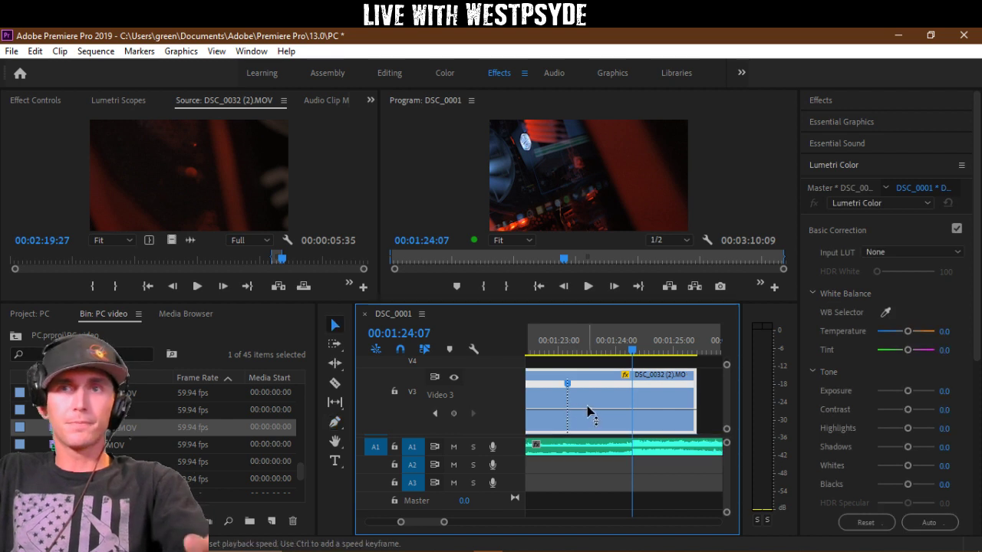
pyautogui.moveTo(593, 412); pyautogui.dragTo(598, 382)
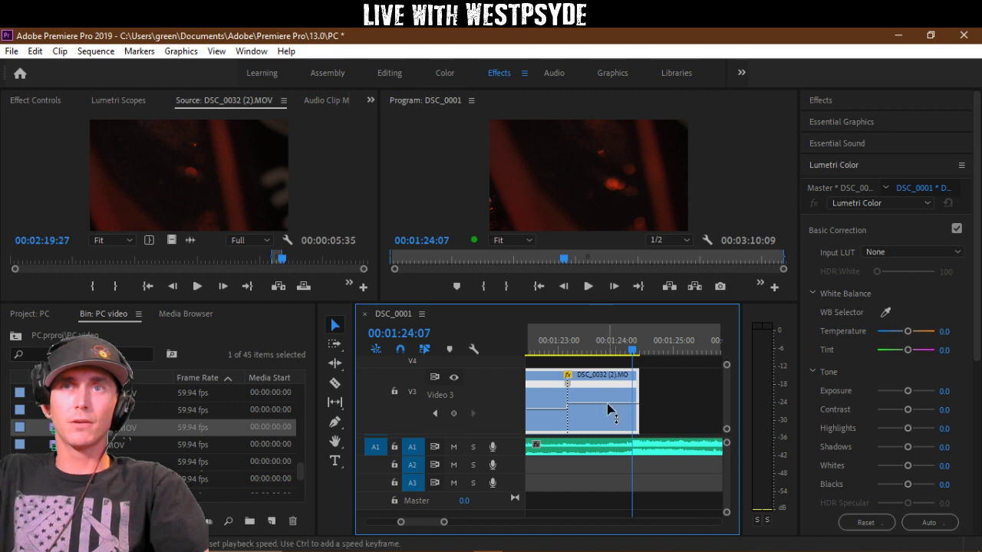
pyautogui.moveTo(607, 403); pyautogui.dragTo(630, 380)
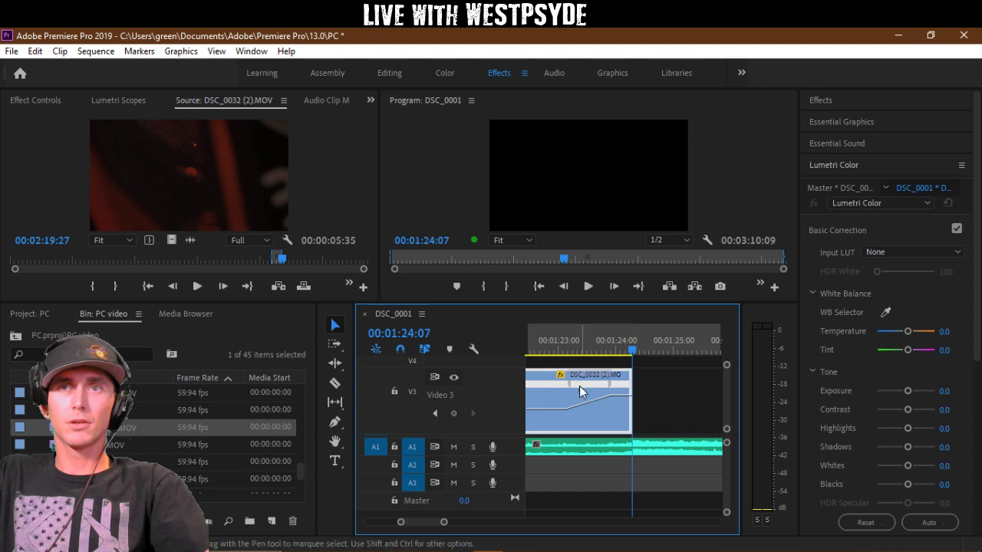
pyautogui.click(542, 336)
pyautogui.press('space')
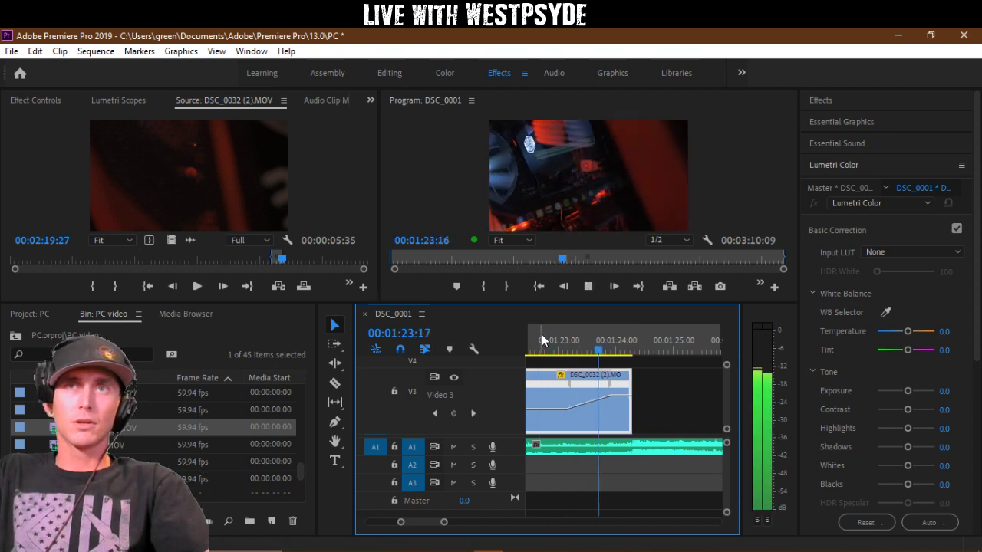
pyautogui.press('space')
# Step: Cut the DSC_0032 (2) clip on Video 3 at 00:01:22:17, before the final speed ramp
pyautogui.moveTo(541, 337); pyautogui.dragTo(544, 359)
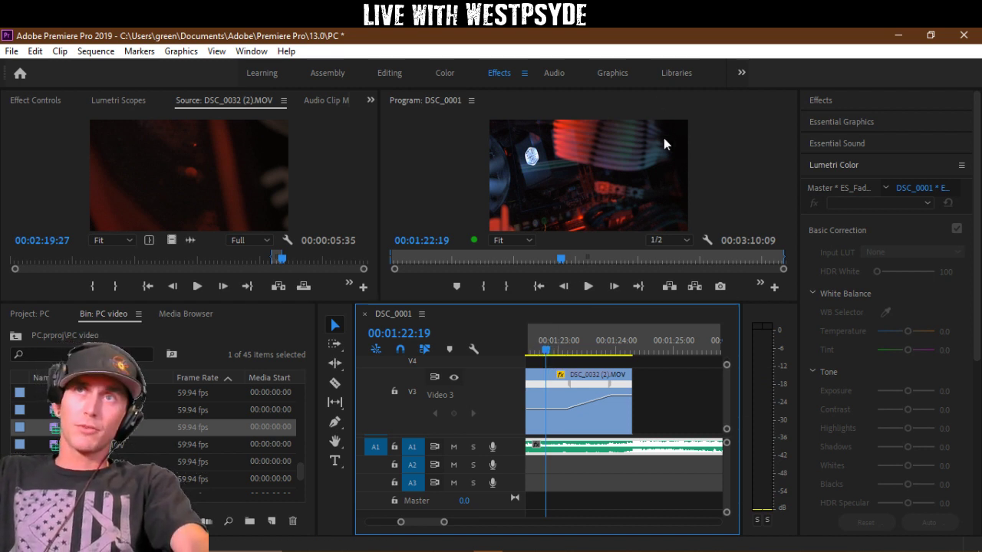
pyautogui.moveTo(544, 343)
pyautogui.mouseDown()
pyautogui.moveTo(582, 350)
pyautogui.moveTo(541, 358)
pyautogui.mouseUp()
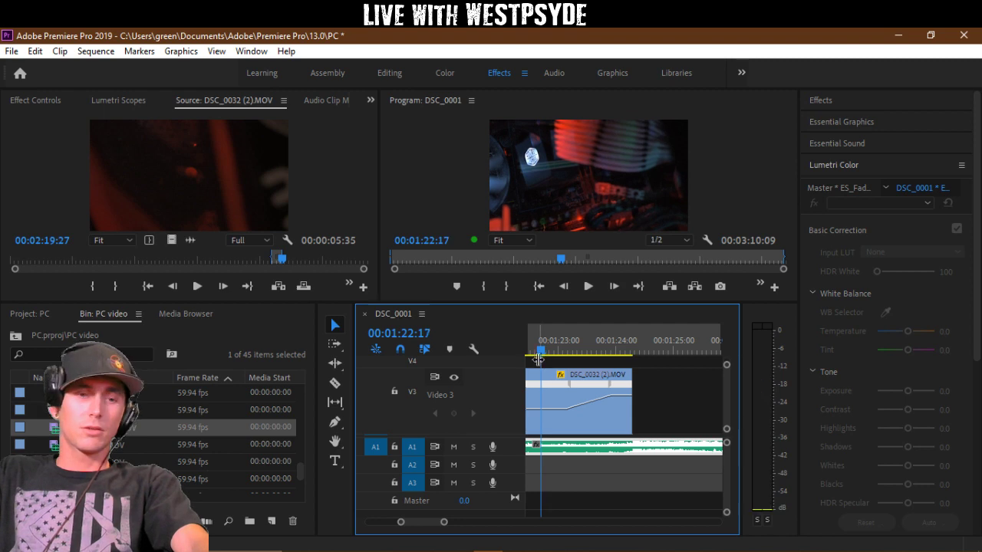
pyautogui.press('c')
pyautogui.click(541, 406)
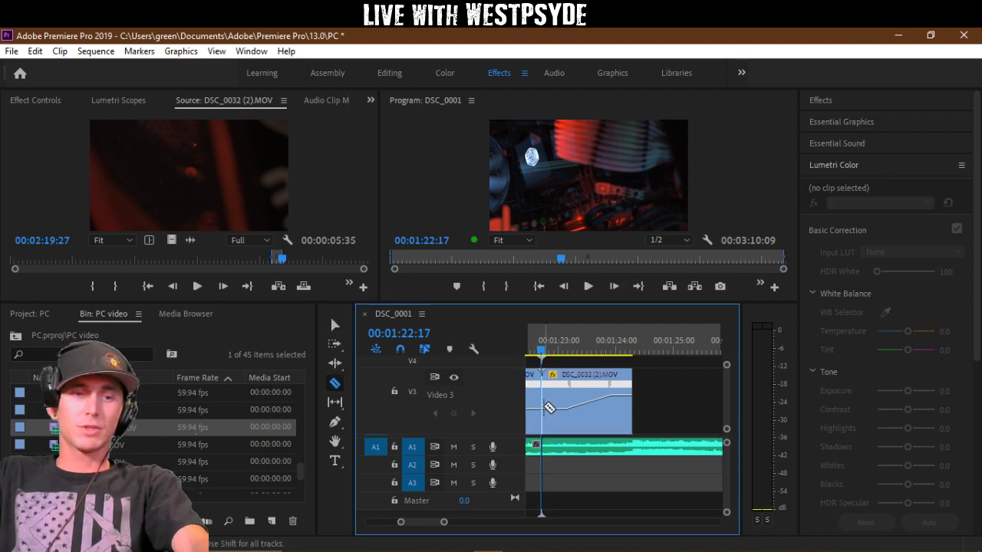
# Step: Nest the clip segment after the cut, keeping the default sequence name
pyautogui.press('v')
pyautogui.click(554, 391)
pyautogui.rightClick(554, 391)
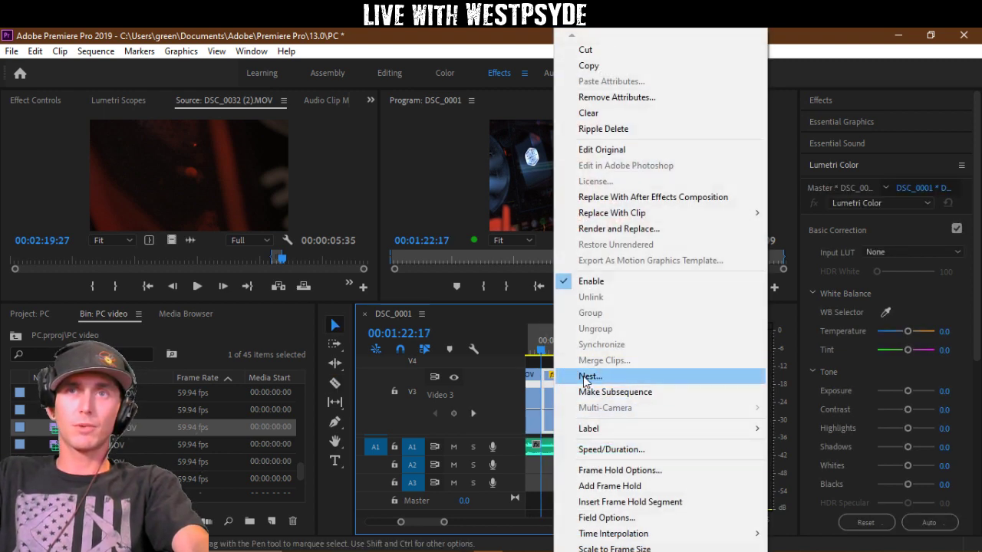
pyautogui.click(585, 376)
pyautogui.click(482, 311)
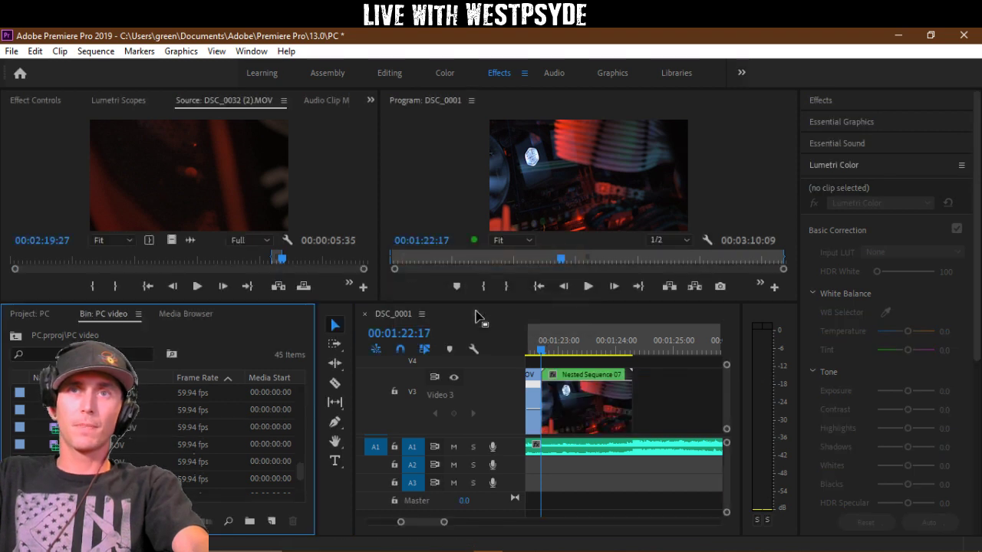
# Step: Start a free-draw opacity mask on the nested sequence at 00:01:23:23, where the dark object crosses the frame
pyautogui.click(586, 404)
pyautogui.click(608, 340)
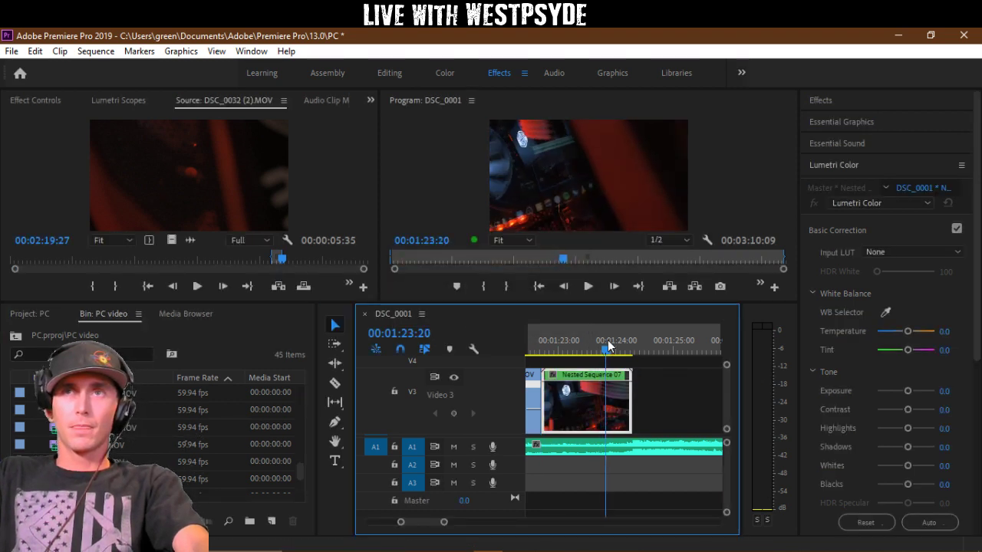
pyautogui.click(612, 340)
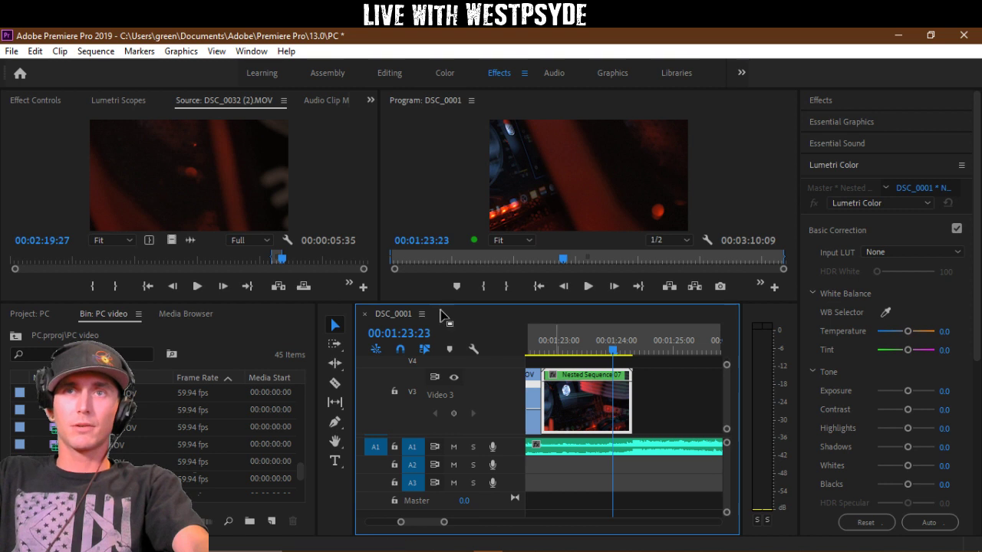
pyautogui.click(35, 101)
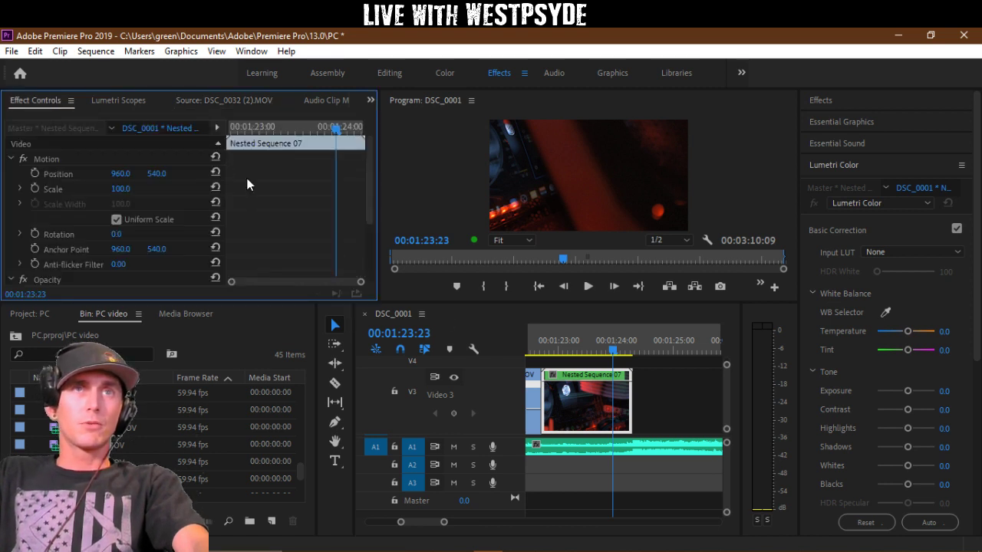
pyautogui.scroll(-2, 214, 195)
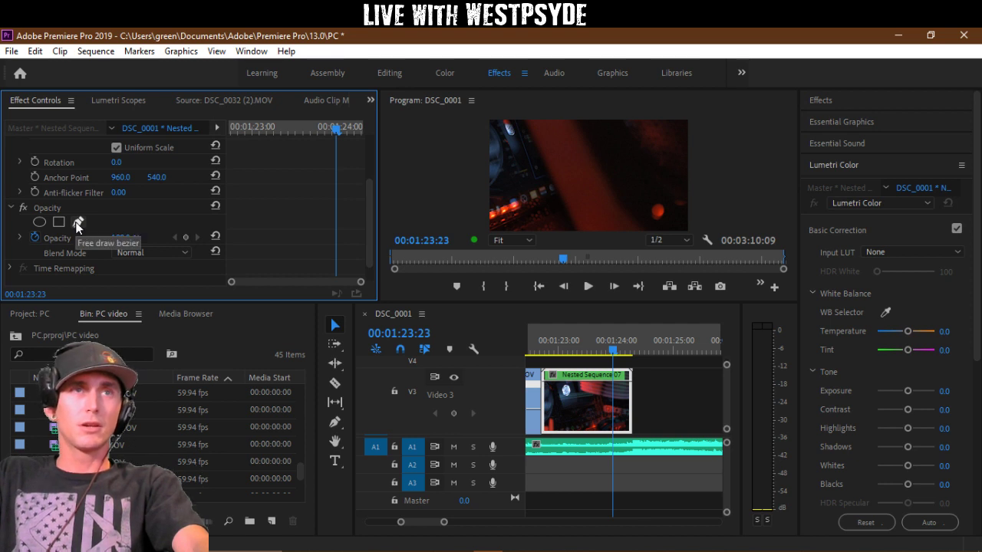
pyautogui.click(77, 223)
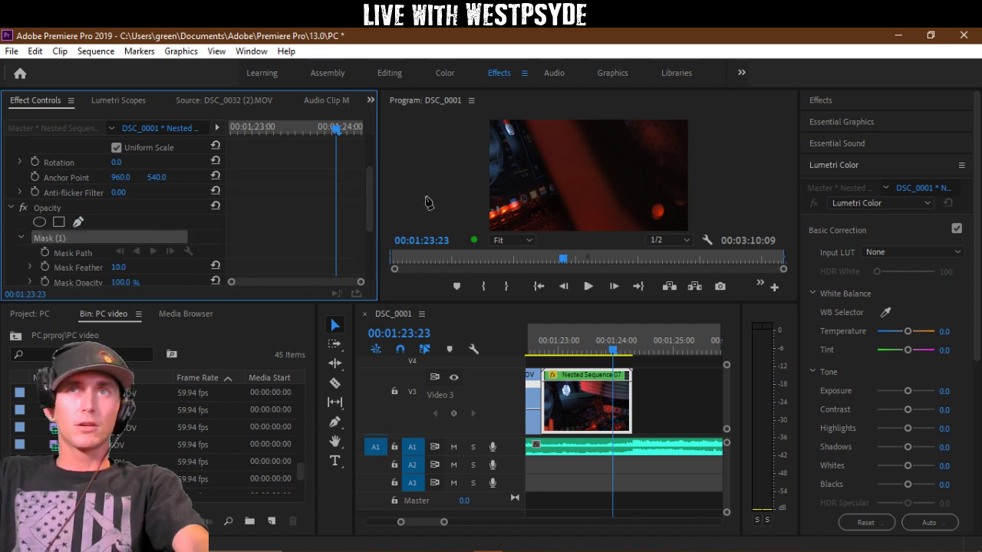
# Step: Draw a closed mask along the dark object's leading edge and around the area behind it, extending outside the frame
pyautogui.click(525, 122)
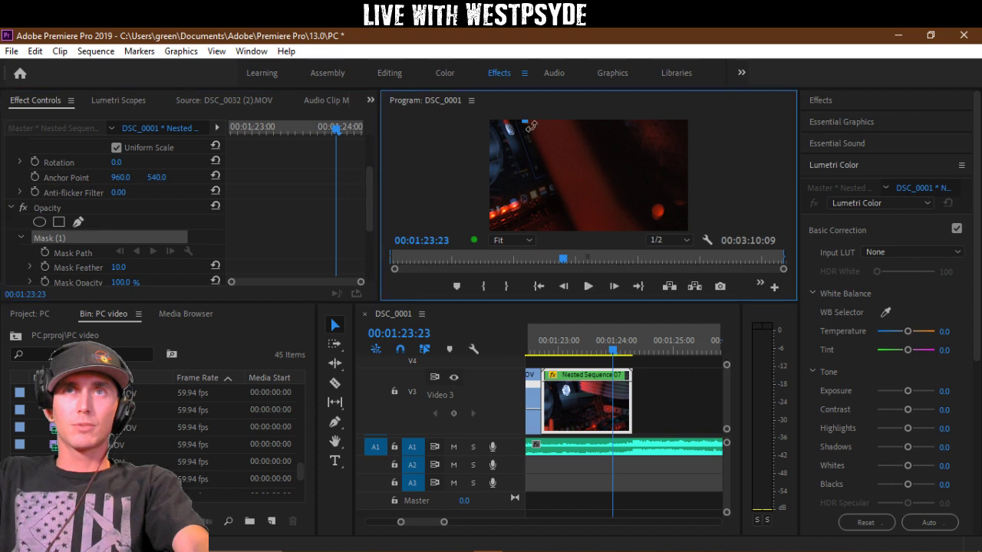
pyautogui.click(578, 230)
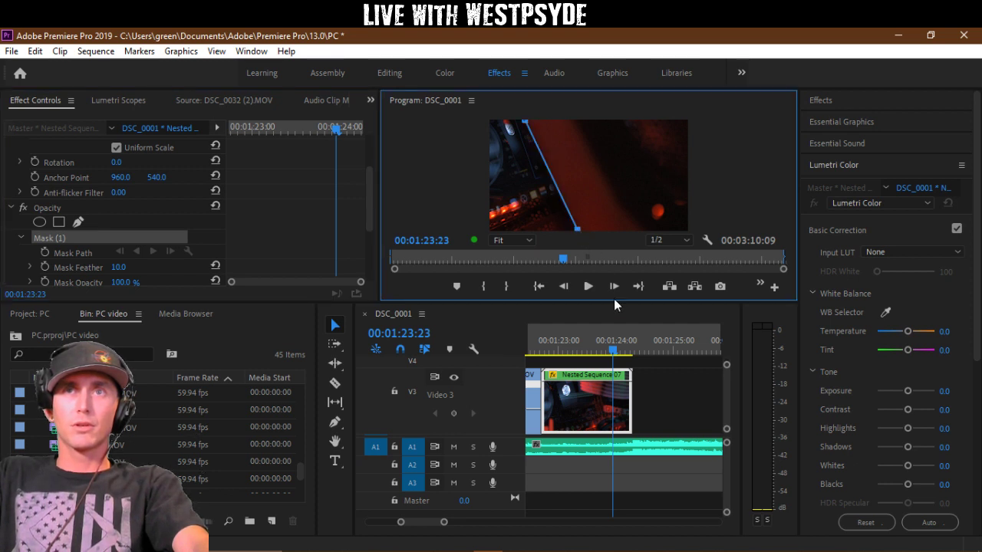
pyautogui.moveTo(614, 303); pyautogui.dragTo(602, 349)
pyautogui.click(527, 287)
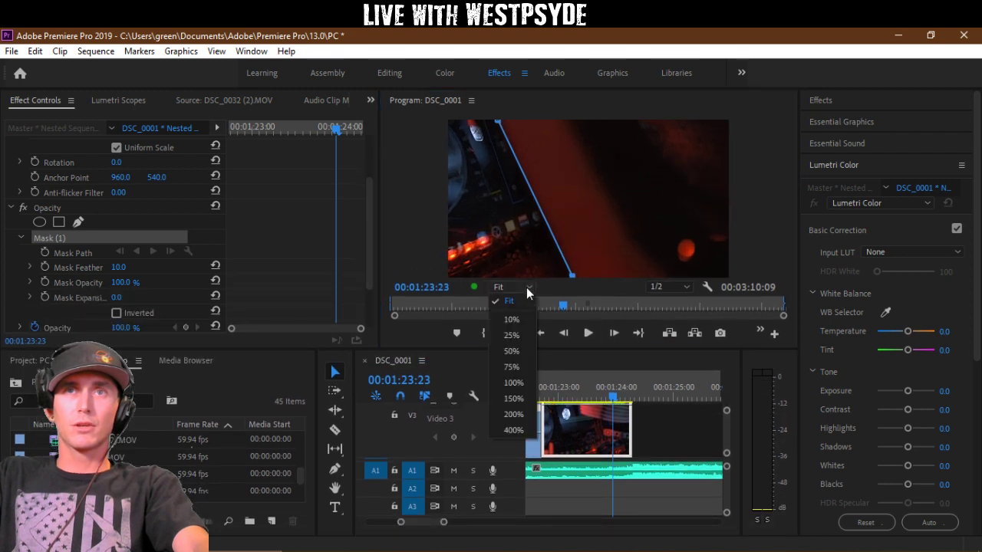
pyautogui.click(503, 313)
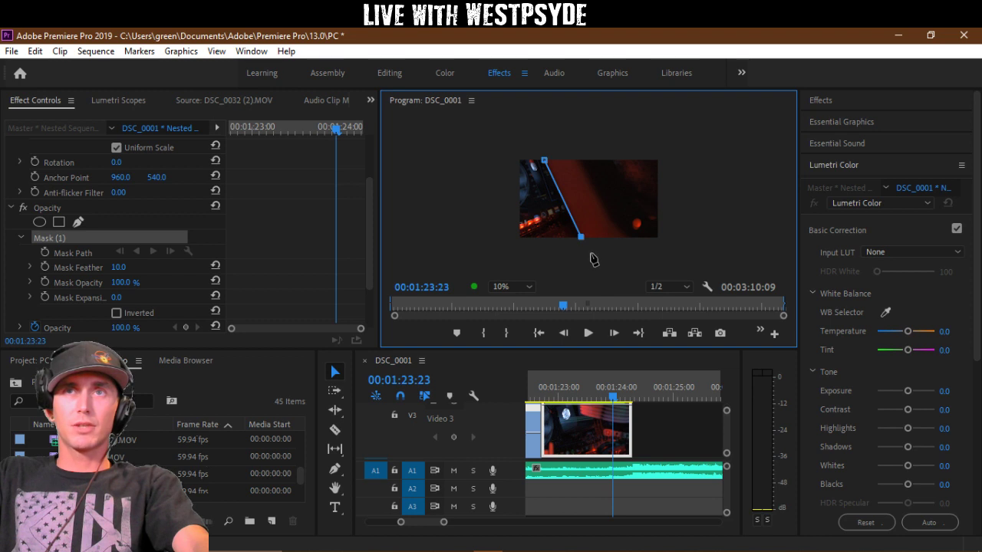
pyautogui.click(591, 260)
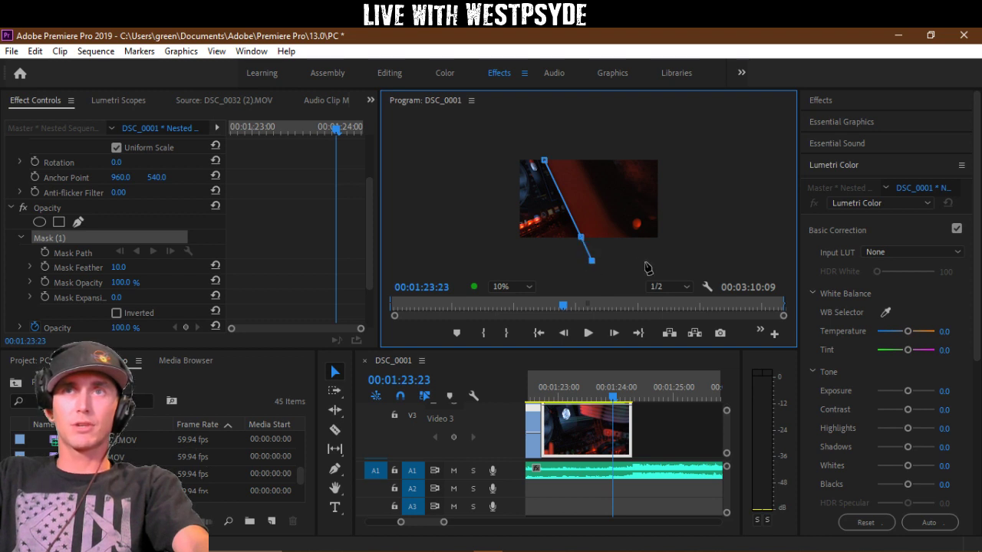
pyautogui.click(692, 260)
pyautogui.click(691, 149)
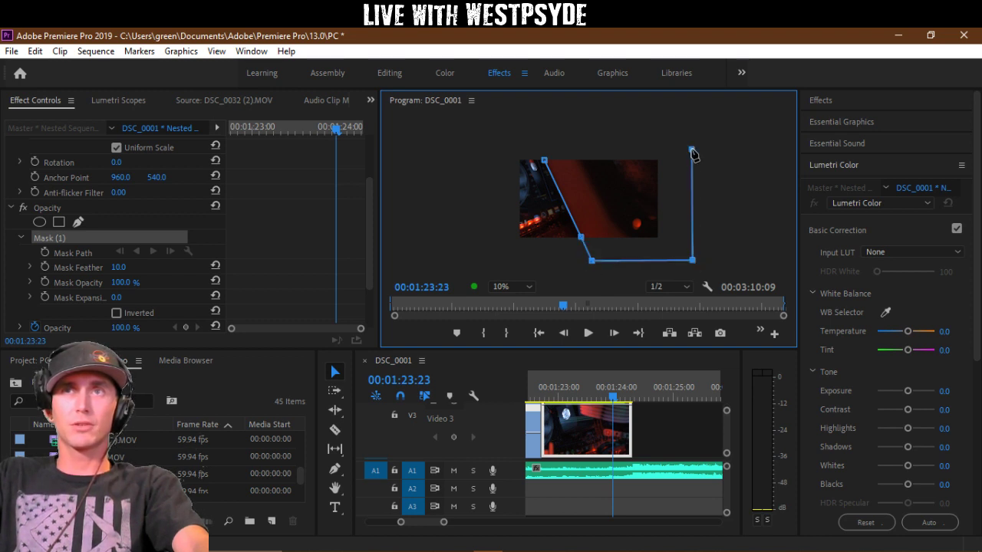
pyautogui.click(565, 141)
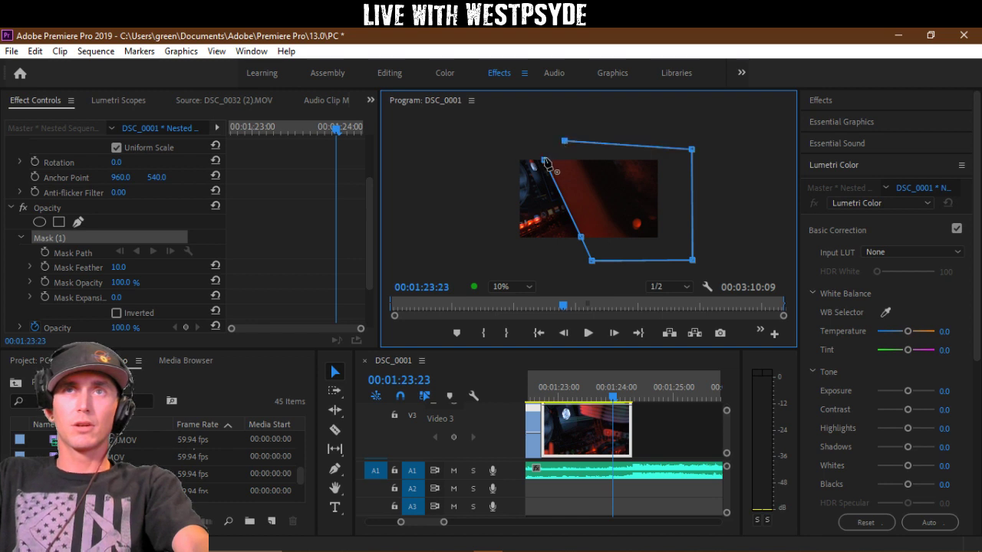
pyautogui.click(545, 161)
# Step: Invert the mask, fit the preview to view, and enable Mask Path animation with a keyframe at 00:01:23:23
pyautogui.scroll(-2, 268, 222)
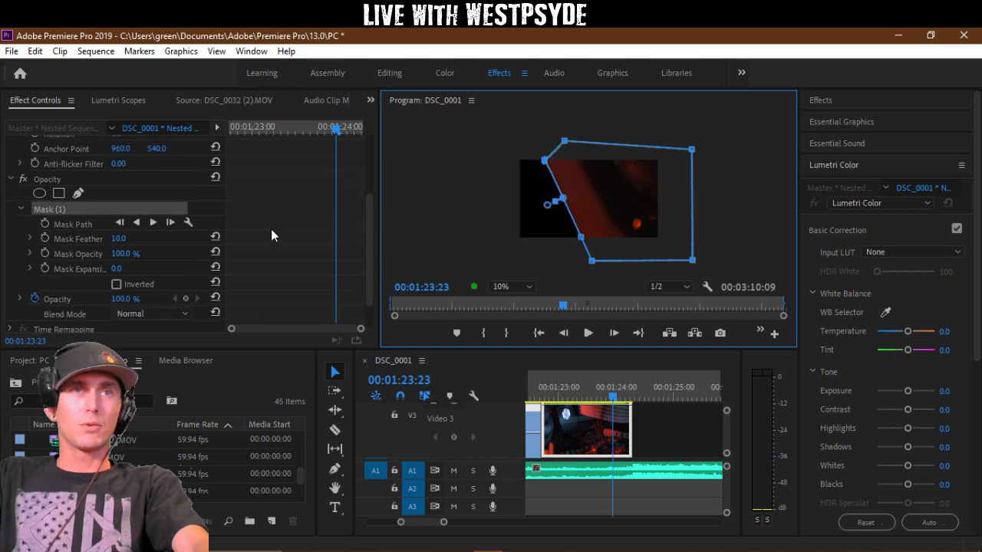
pyautogui.click(116, 284)
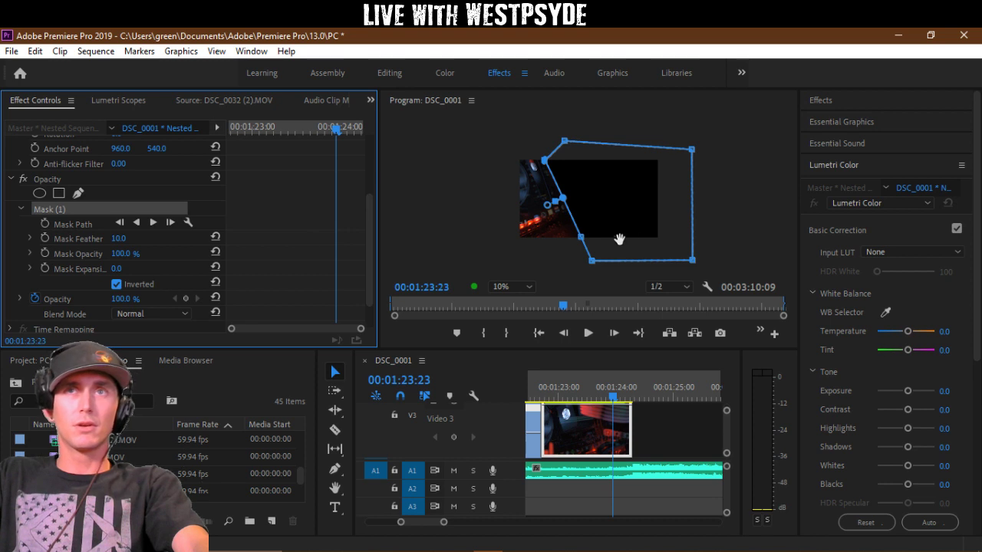
pyautogui.click(527, 290)
pyautogui.click(508, 317)
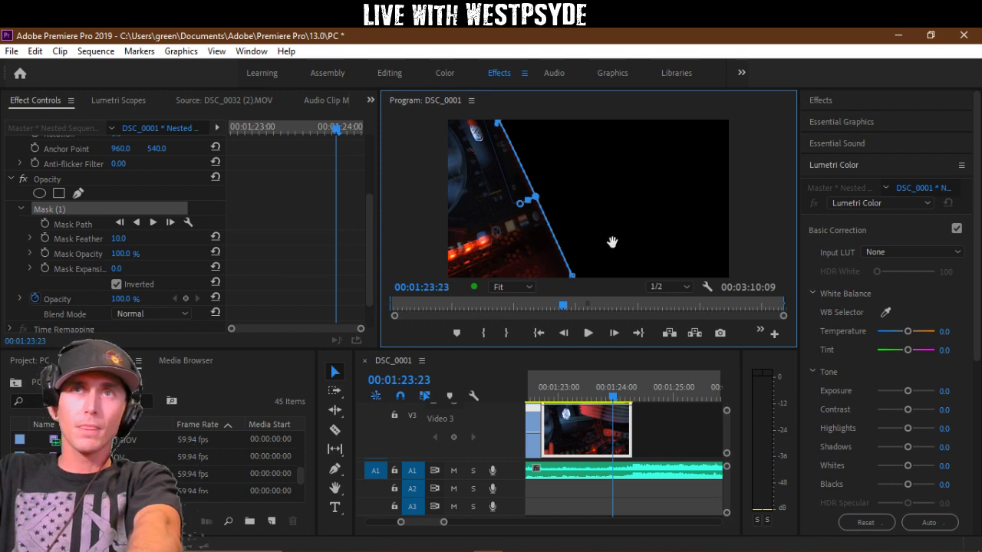
pyautogui.click(46, 225)
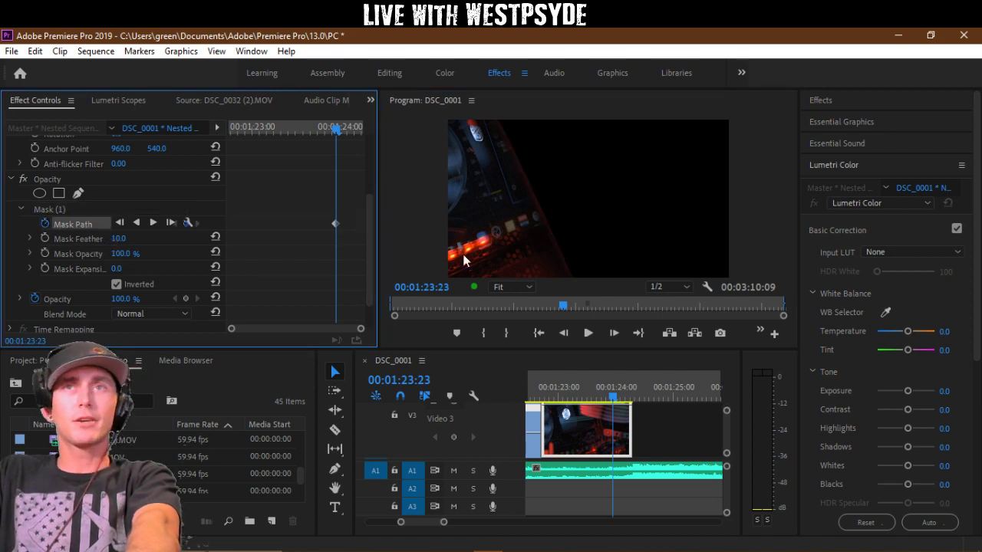
pyautogui.click(84, 215)
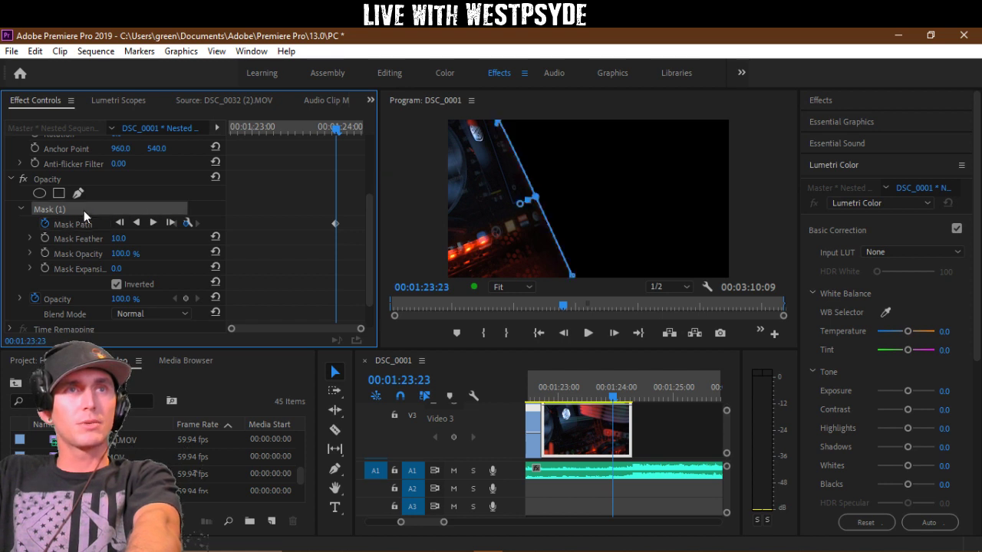
# Step: Set the mask's feather to 100 and nudge the mask slightly upward at 00:01:23:23
pyautogui.click(123, 239)
pyautogui.write('100')
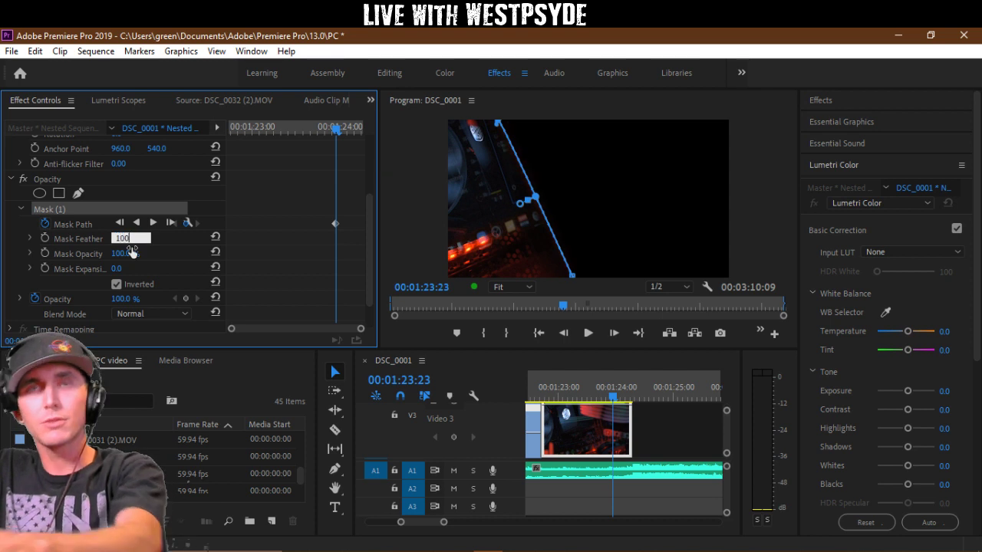
pyautogui.press('Return')
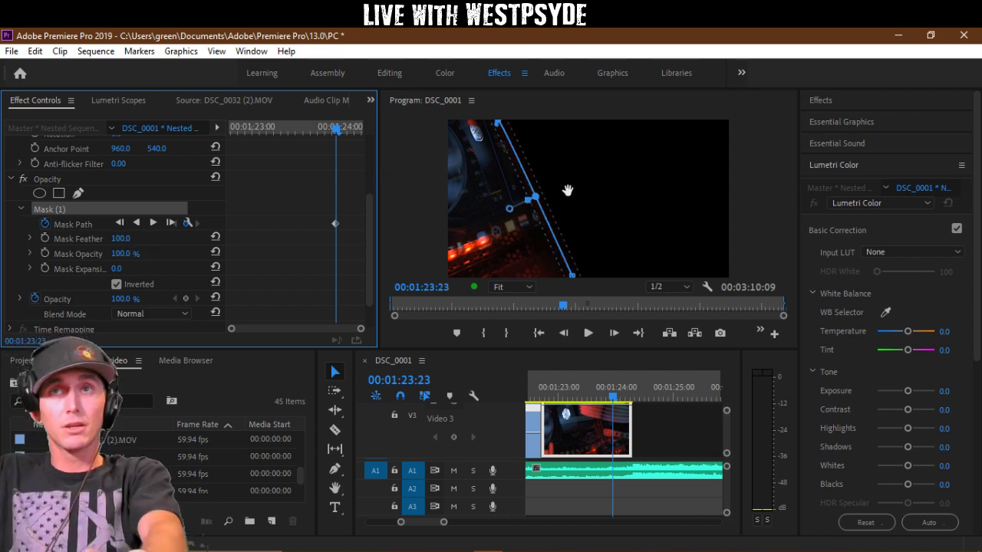
pyautogui.moveTo(568, 191)
pyautogui.mouseDown()
pyautogui.moveTo(594, 182)
pyautogui.moveTo(568, 188)
pyautogui.mouseUp()
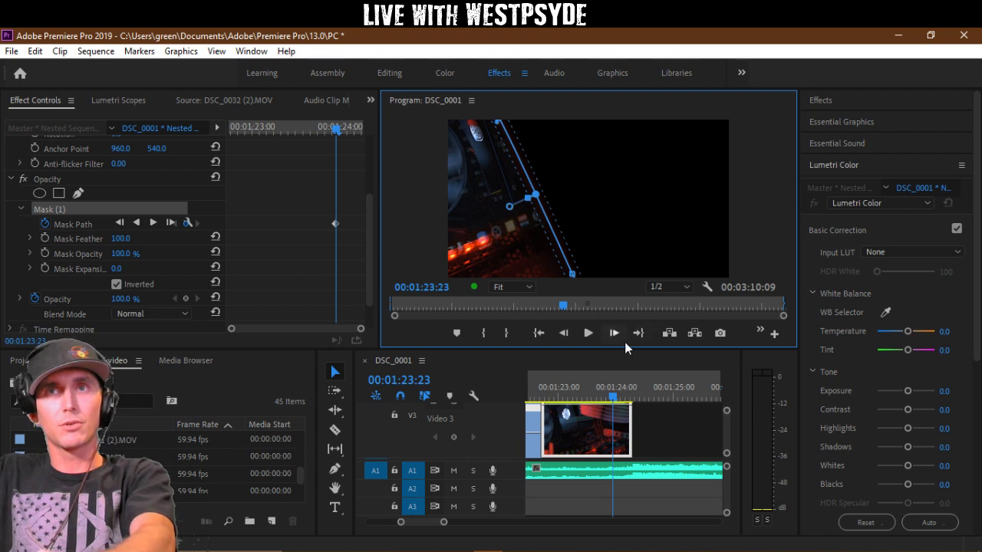
# Step: At 00:01:23:17, shift the whole mask right to uncover more of the image, keyframing its path there
pyautogui.click(113, 209)
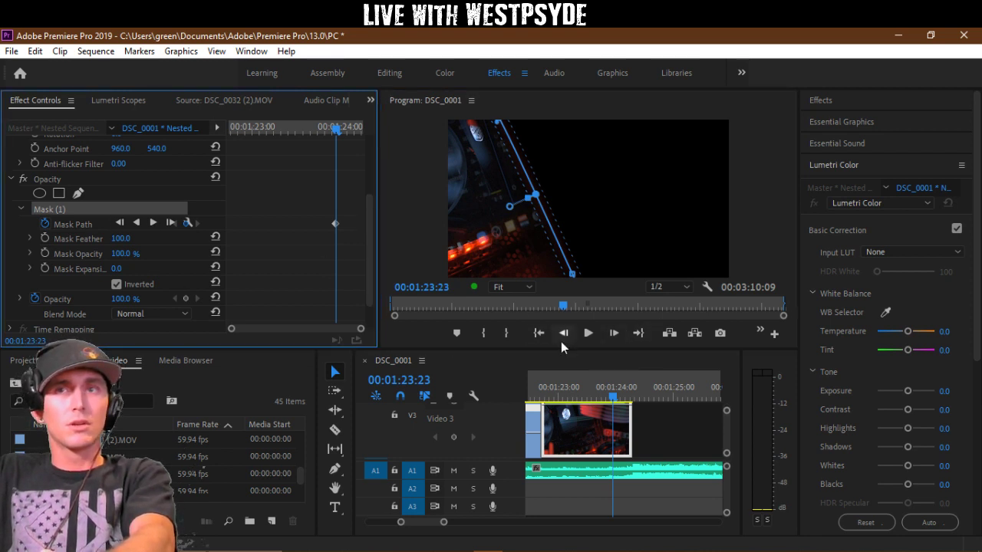
pyautogui.moveTo(613, 400)
pyautogui.mouseDown()
pyautogui.moveTo(624, 402)
pyautogui.moveTo(601, 402)
pyautogui.mouseUp()
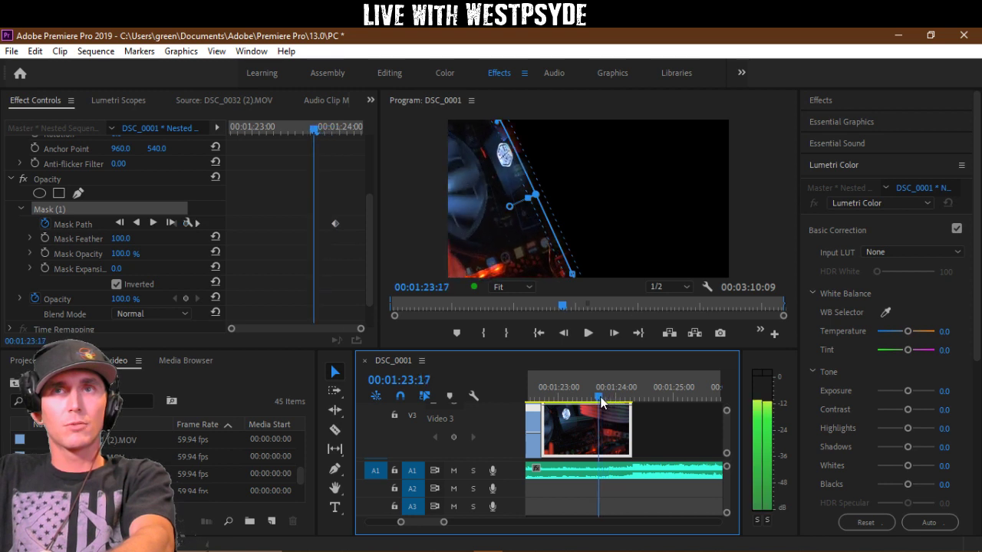
pyautogui.moveTo(603, 191); pyautogui.dragTo(704, 171)
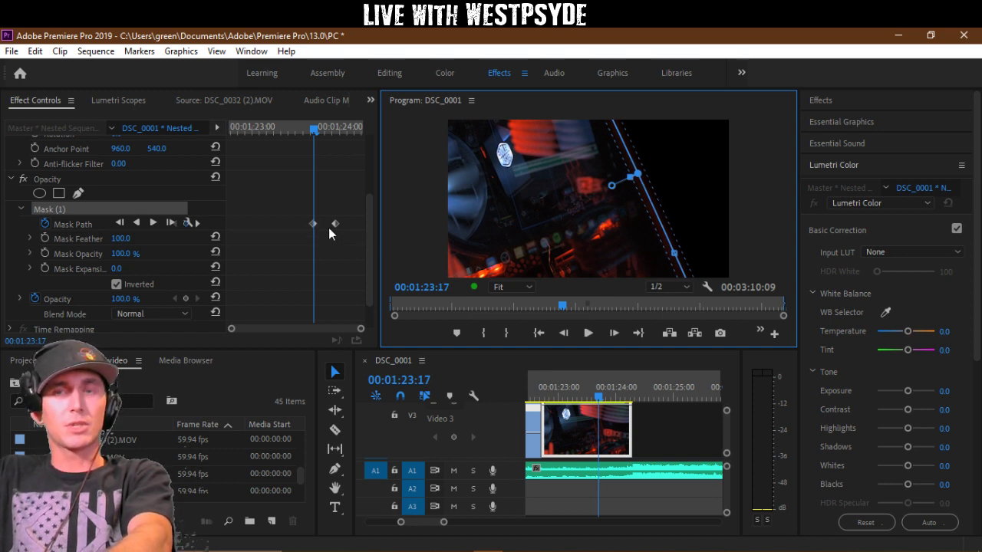
# Step: At 00:01:24:02, shift the whole mask left so its slanted edge follows the dark object toward the frame's left edge
pyautogui.click(597, 398)
pyautogui.moveTo(597, 402); pyautogui.dragTo(618, 399)
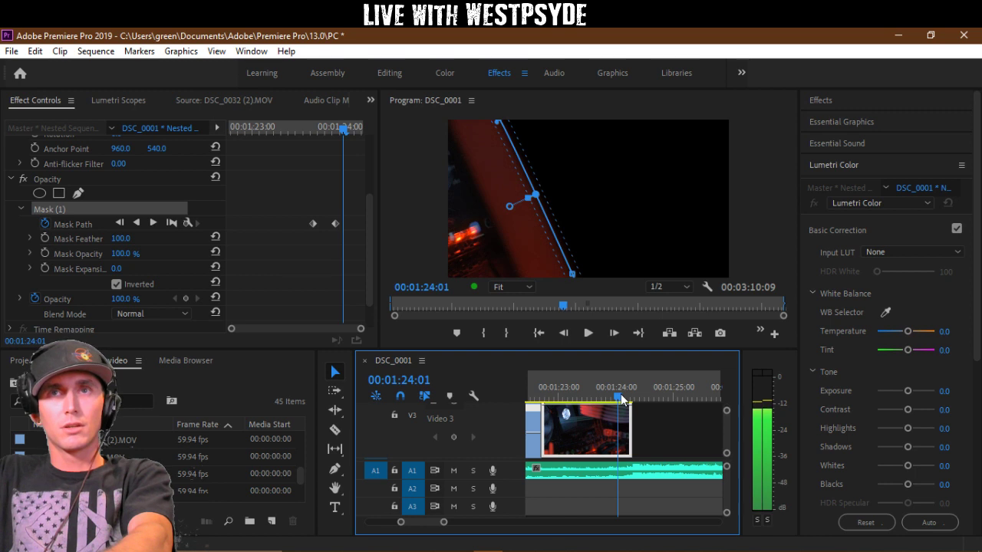
pyautogui.moveTo(623, 400); pyautogui.dragTo(626, 399)
pyautogui.moveTo(612, 217); pyautogui.dragTo(532, 217)
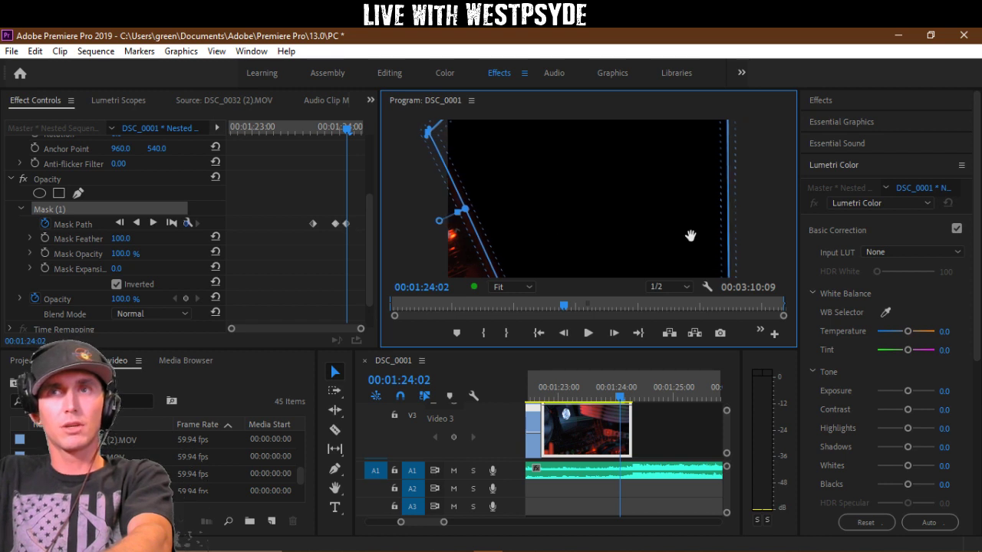
# Step: Extend the mask's two right-hand corners well beyond the frame at 00:01:24:02, using a 10% preview zoom, and restore the preview to Fit
pyautogui.click(510, 289)
pyautogui.click(520, 322)
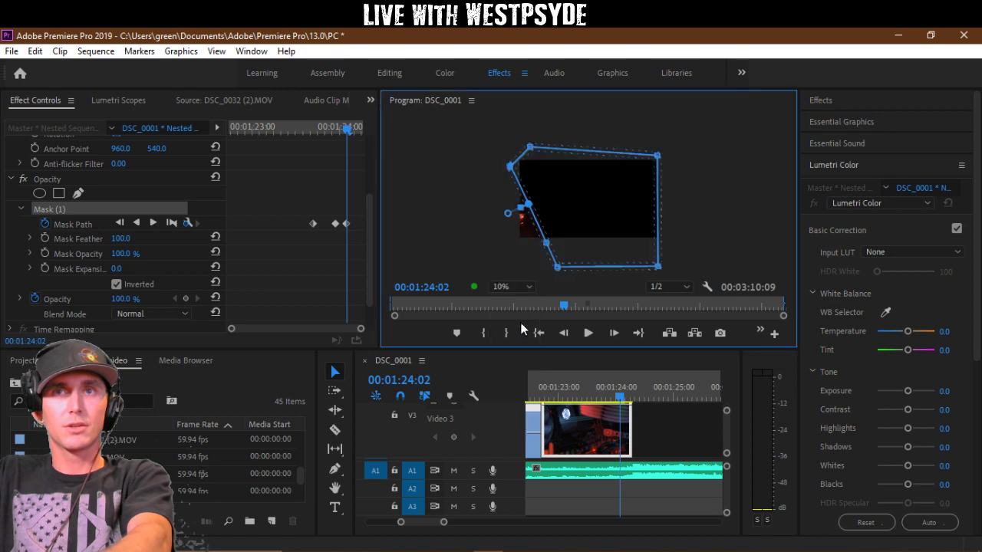
pyautogui.moveTo(658, 156); pyautogui.dragTo(701, 125)
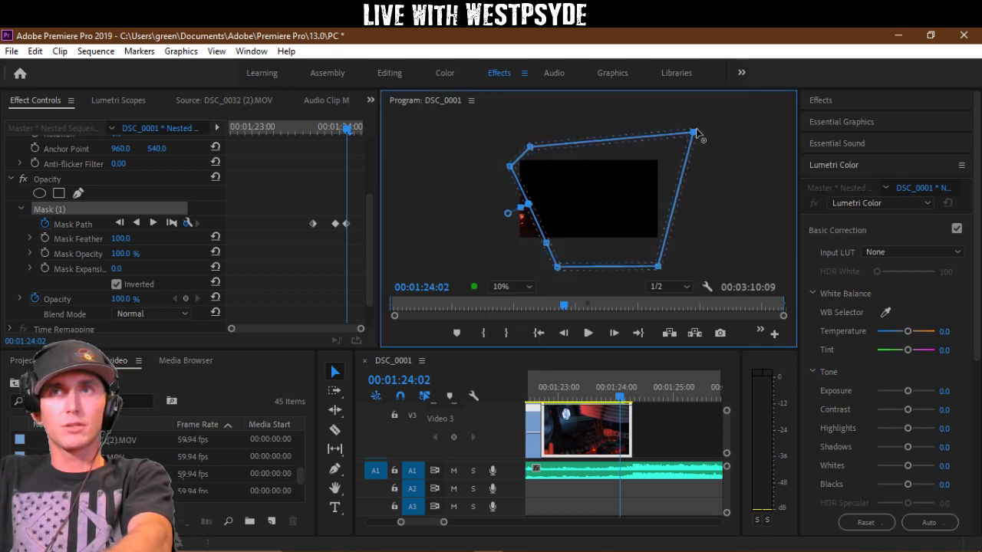
pyautogui.moveTo(657, 266); pyautogui.dragTo(712, 267)
pyautogui.click(511, 287)
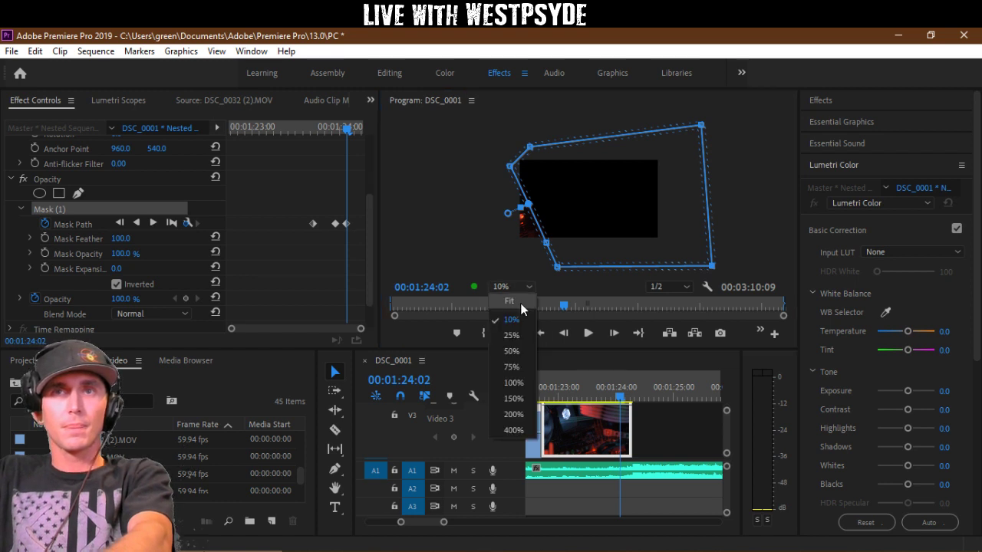
pyautogui.click(520, 303)
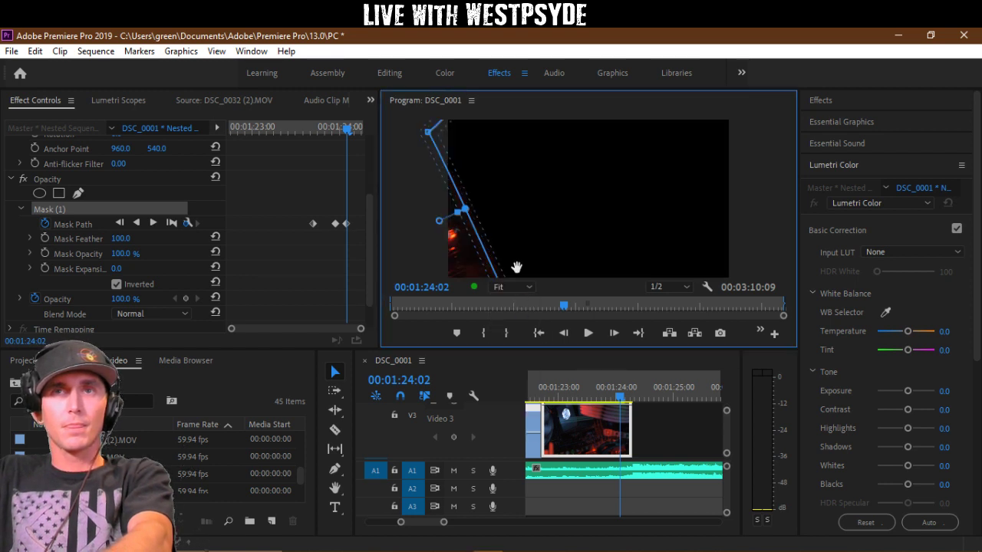
# Step: At 00:01:24:05, move the mask further left and down until it covers the entire frame
pyautogui.click(108, 219)
pyautogui.press('Right')
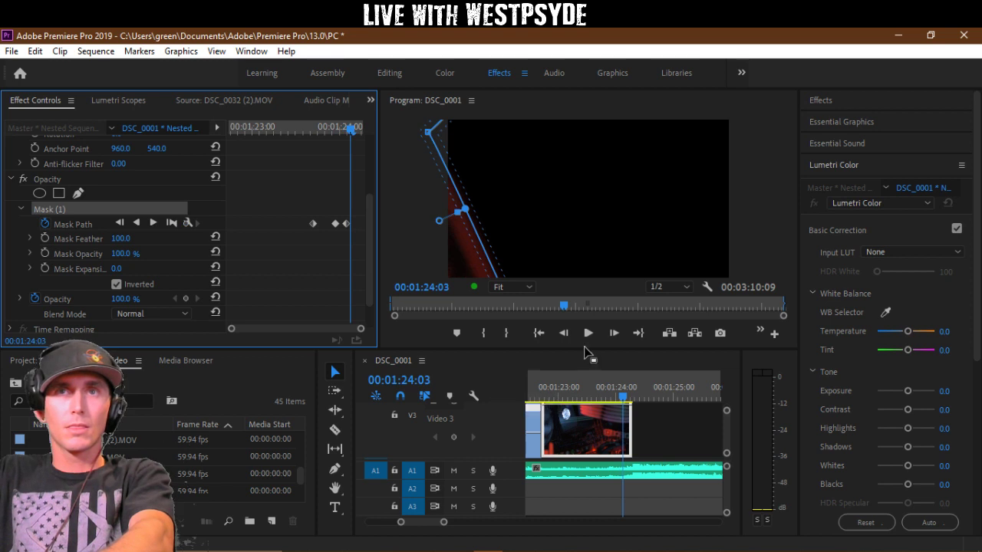
pyautogui.press('Right')
pyautogui.press('Right')
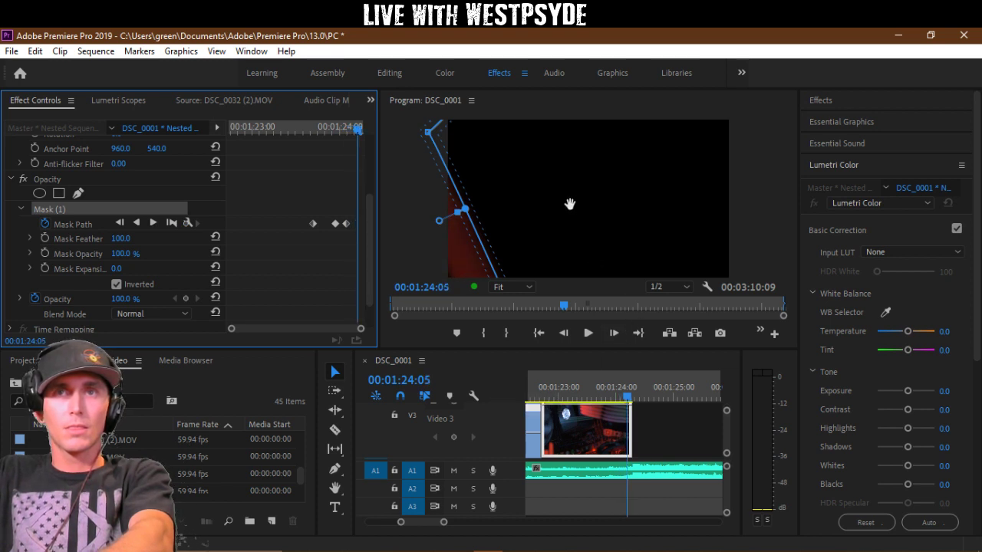
pyautogui.moveTo(570, 204); pyautogui.dragTo(534, 223)
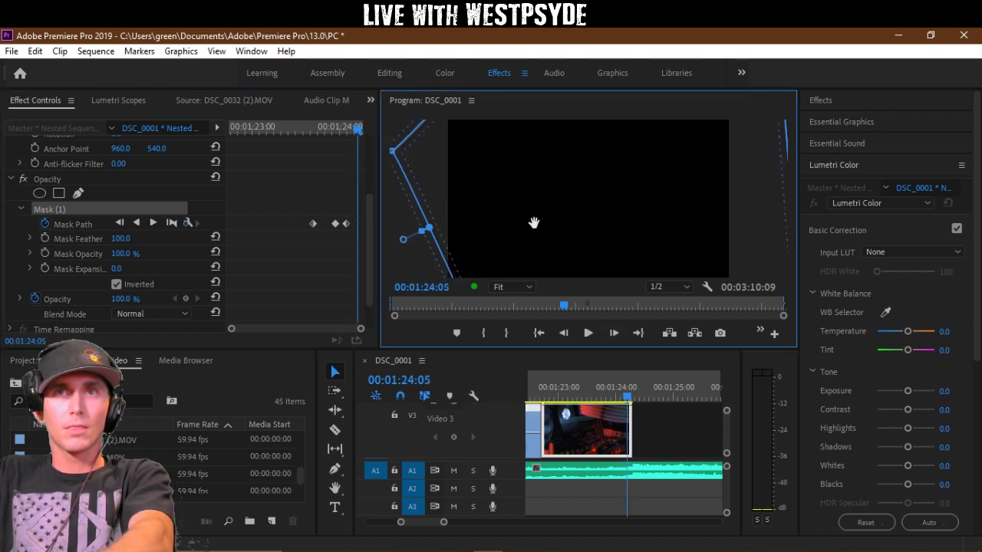
# Step: At 00:01:24:06, push the mask's slanted edge further outside the frame's left side for a final path keyframe
pyautogui.click(168, 210)
pyautogui.press('Right')
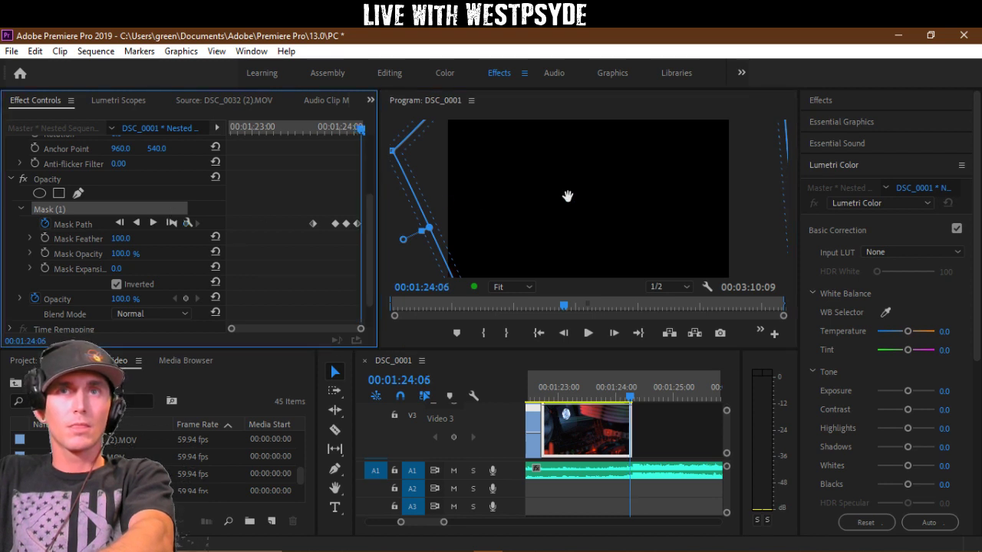
pyautogui.moveTo(568, 197); pyautogui.dragTo(524, 193)
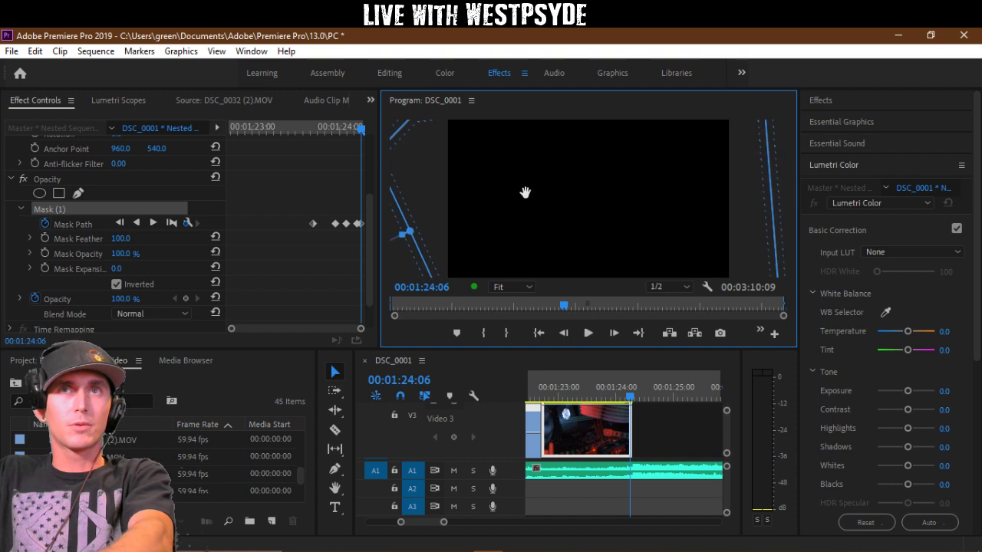
# Step: At 00:01:23:08, shift the mask right and pull its lower edge point down toward the frame's lower right corner
pyautogui.click(172, 222)
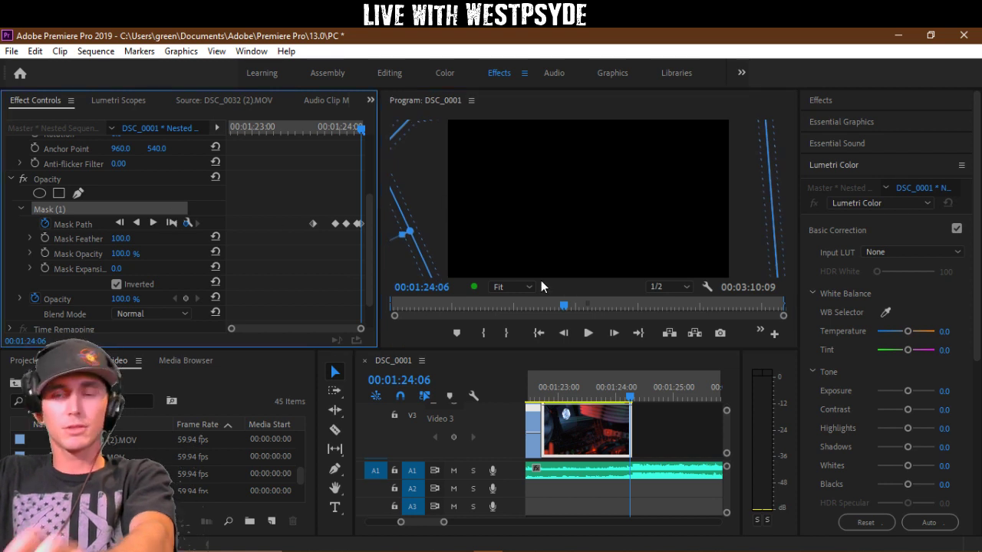
pyautogui.press('j')
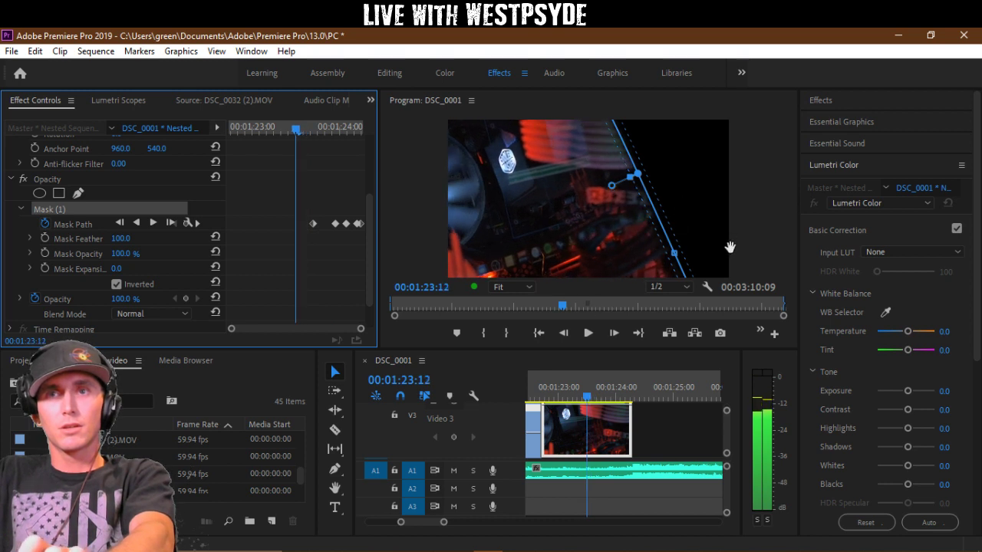
pyautogui.click(712, 189)
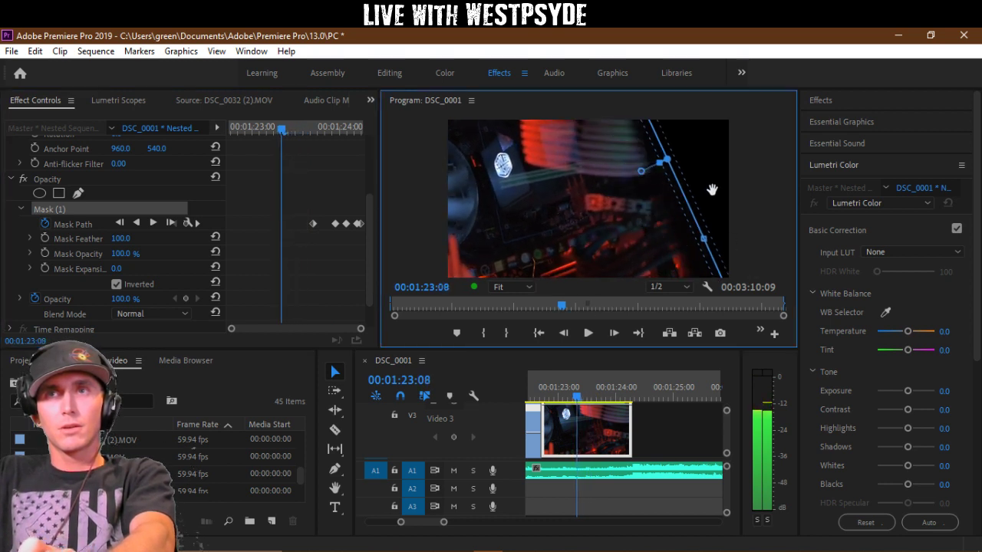
pyautogui.moveTo(712, 190)
pyautogui.mouseDown()
pyautogui.moveTo(752, 167)
pyautogui.moveTo(730, 183)
pyautogui.mouseUp()
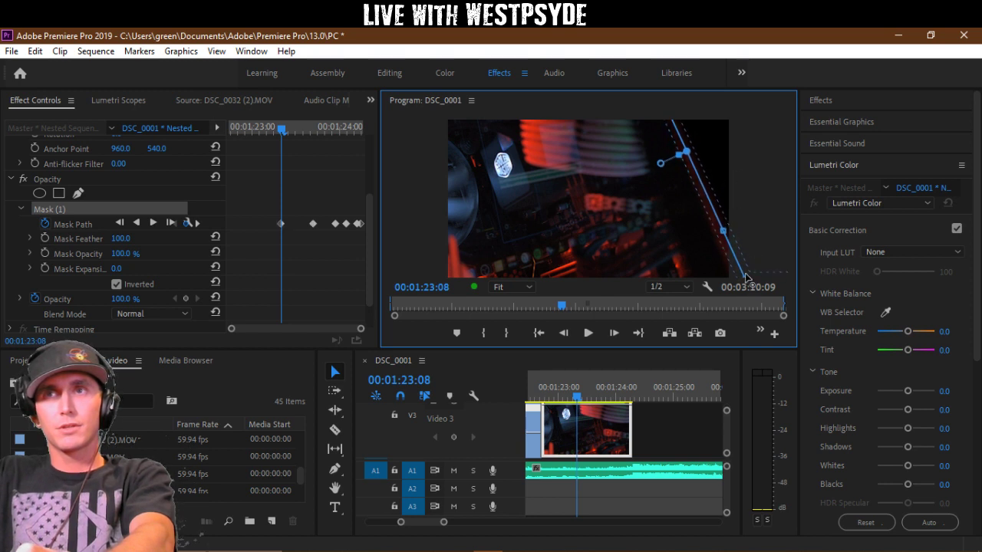
pyautogui.moveTo(726, 236); pyautogui.dragTo(732, 270)
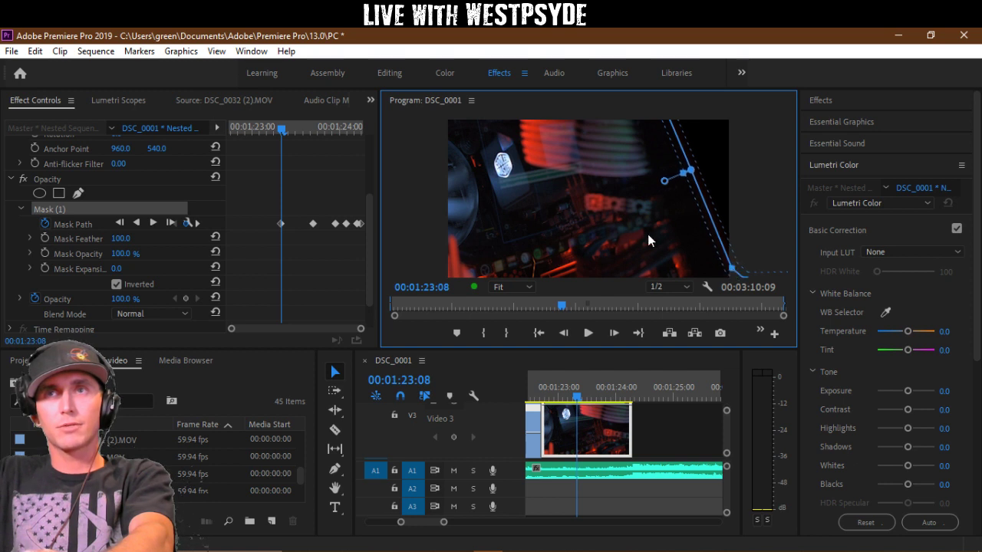
# Step: At 00:01:23:00, move the mask right and up to uncover nearly the whole image
pyautogui.click(162, 205)
pyautogui.press('Right')
pyautogui.press('Right')
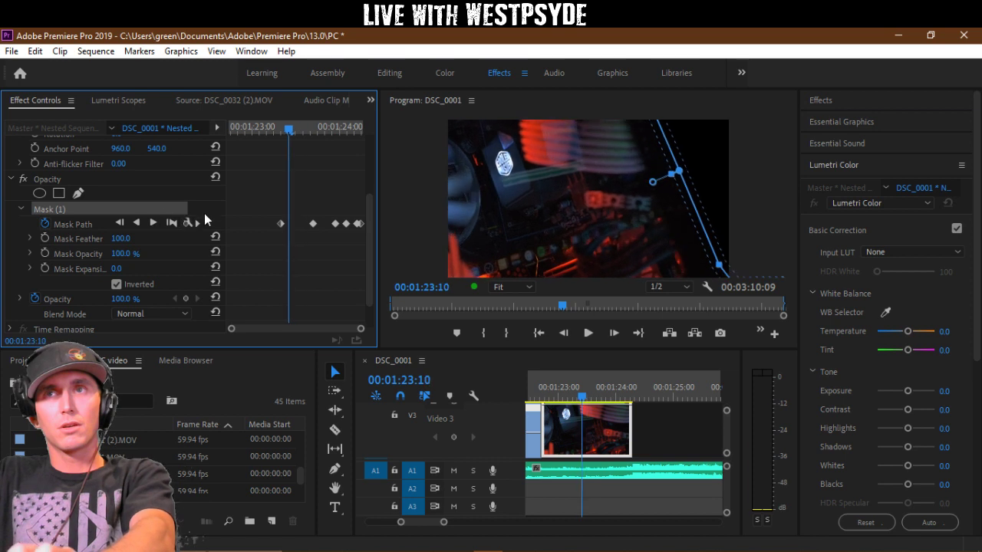
pyautogui.press('Left')
pyautogui.press('Left')
pyautogui.press('Left')
pyautogui.press('Left')
pyautogui.press('Left')
pyautogui.press('Left')
pyautogui.press('Left')
pyautogui.press('Left')
pyautogui.press('Left')
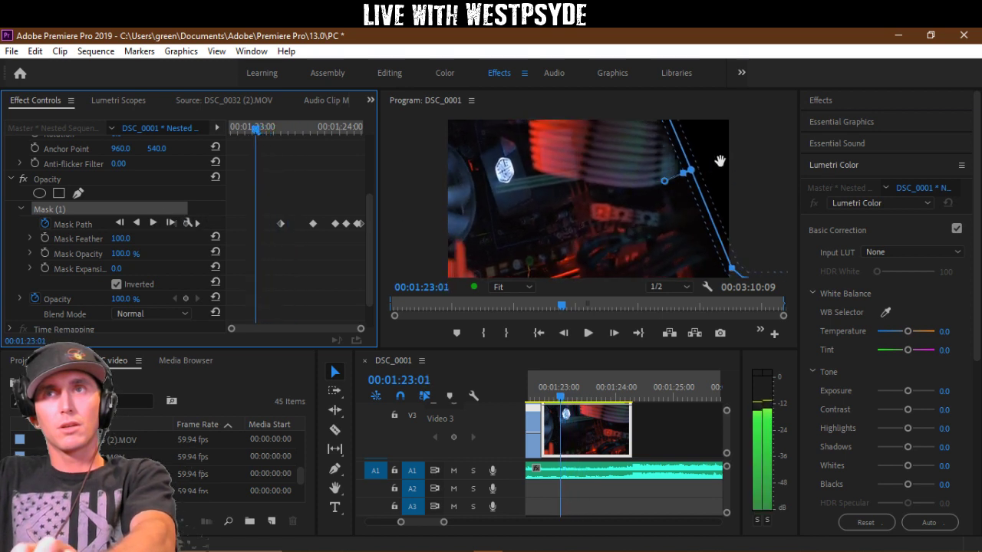
pyautogui.press('Left')
pyautogui.moveTo(720, 161); pyautogui.dragTo(748, 144)
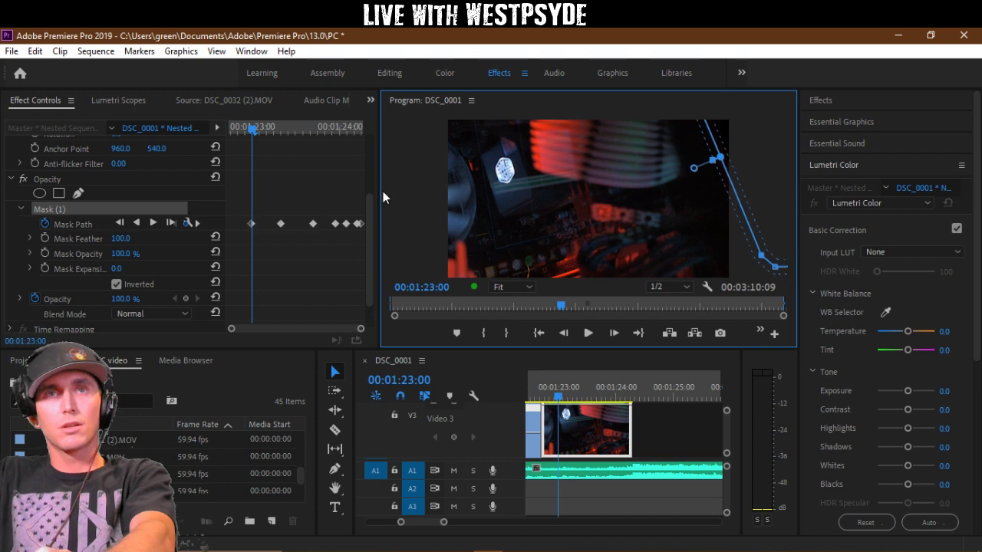
# Step: At 00:01:22:20, move the mask further right so only the frame's upper right corner is near its edge
pyautogui.click(144, 205)
pyautogui.press('Left')
pyautogui.press('Left')
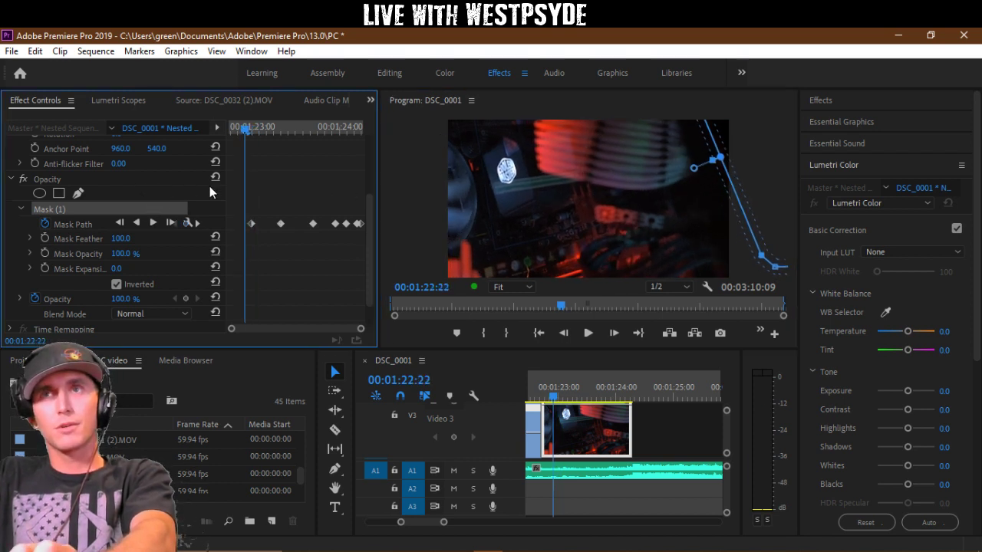
pyautogui.press('Left')
pyautogui.press('Left')
pyautogui.moveTo(745, 136); pyautogui.dragTo(765, 133)
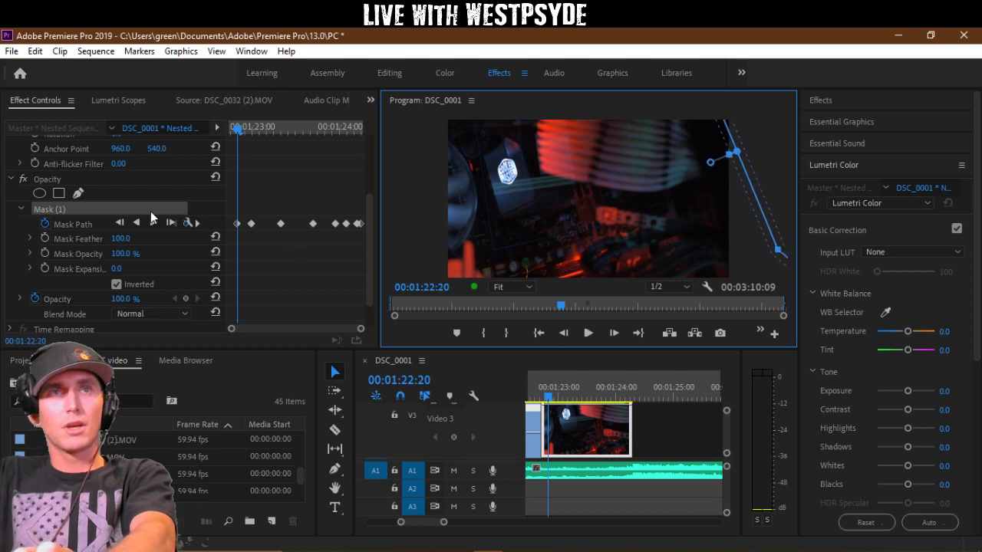
# Step: At 00:01:22:17, the start of the nested sequence, move the mask completely outside the frame's right side
pyautogui.click(151, 219)
pyautogui.press('Left')
pyautogui.press('Left')
pyautogui.press('Left')
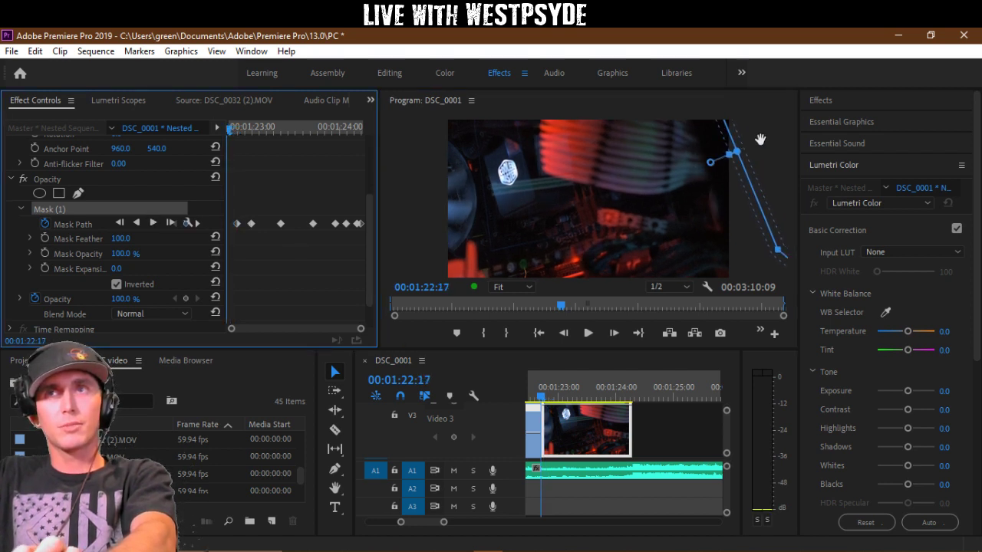
pyautogui.moveTo(760, 139); pyautogui.dragTo(776, 135)
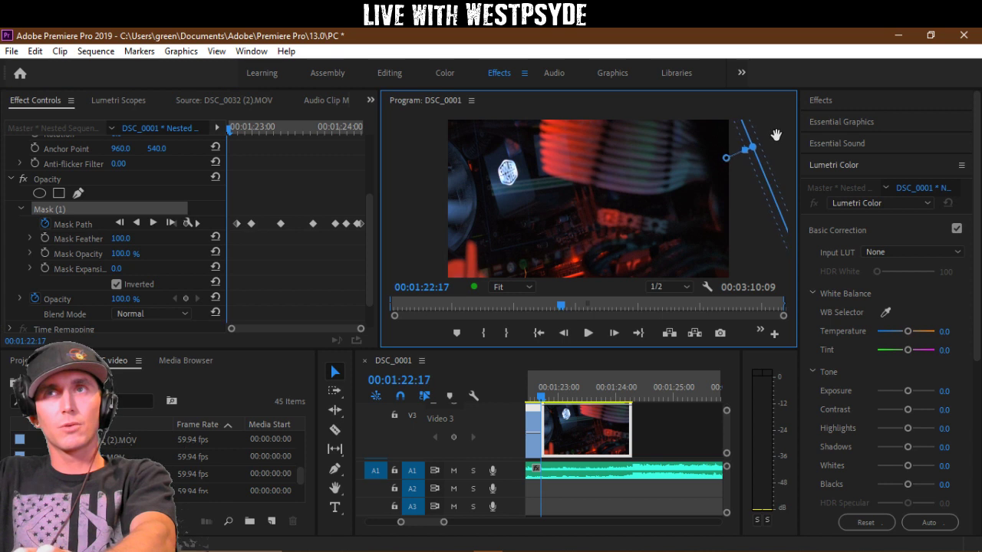
# Step: Play back the nested sequence to review how the animated mask wipes across the frame
pyautogui.click(128, 205)
pyautogui.press('space')
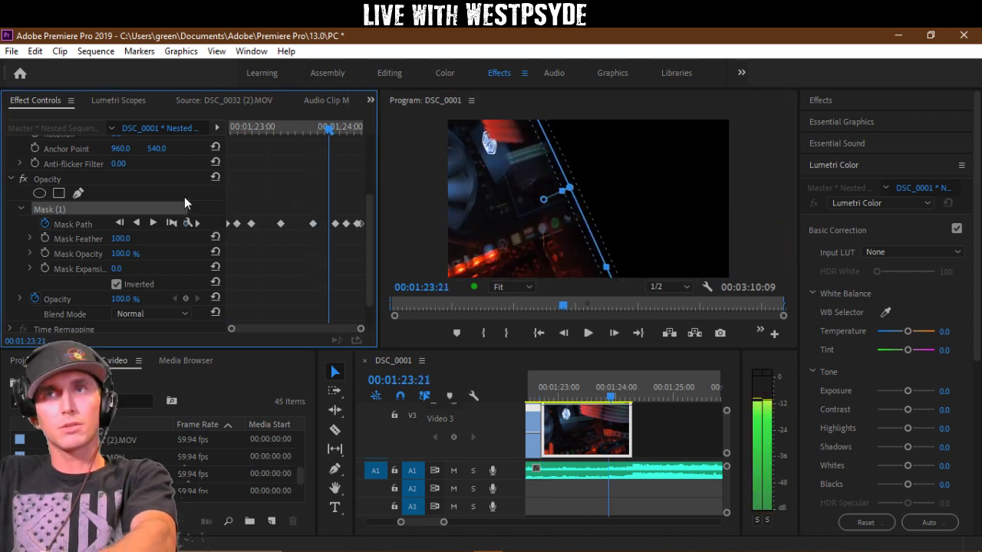
pyautogui.press('space')
pyautogui.click(553, 392)
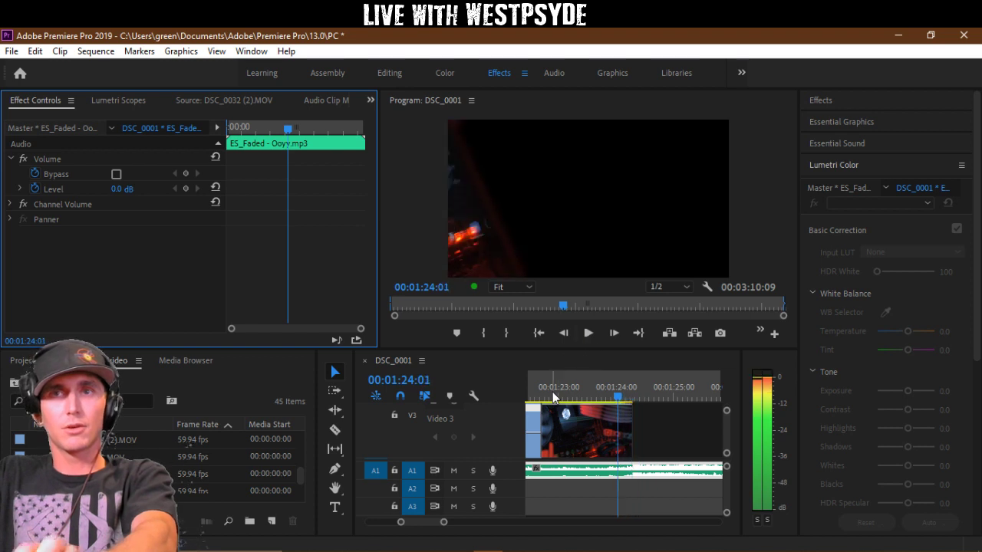
pyautogui.press('space')
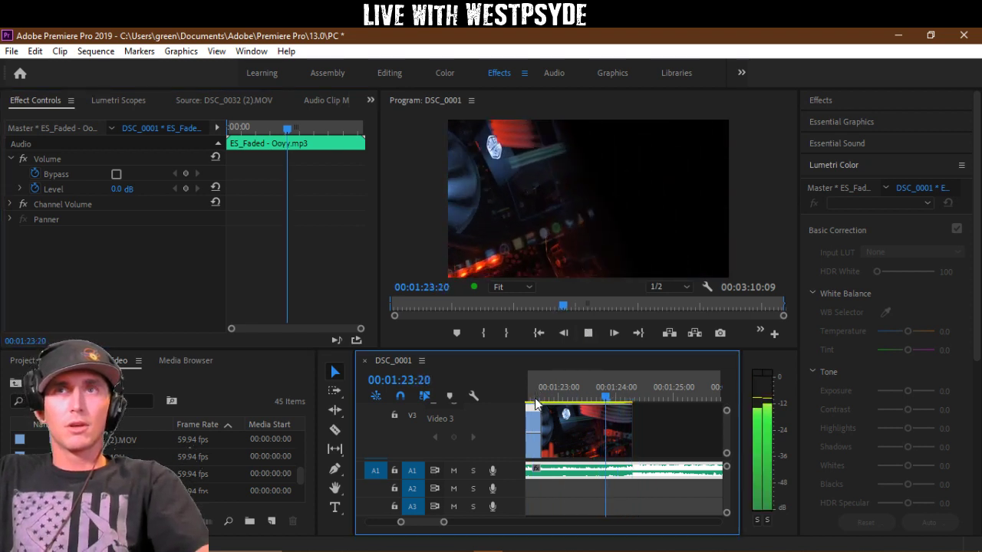
pyautogui.press('space')
# Step: At 00:01:24:01, nudge the nested sequence's mask slightly left and up
pyautogui.moveTo(631, 403); pyautogui.dragTo(618, 404)
pyautogui.click(612, 433)
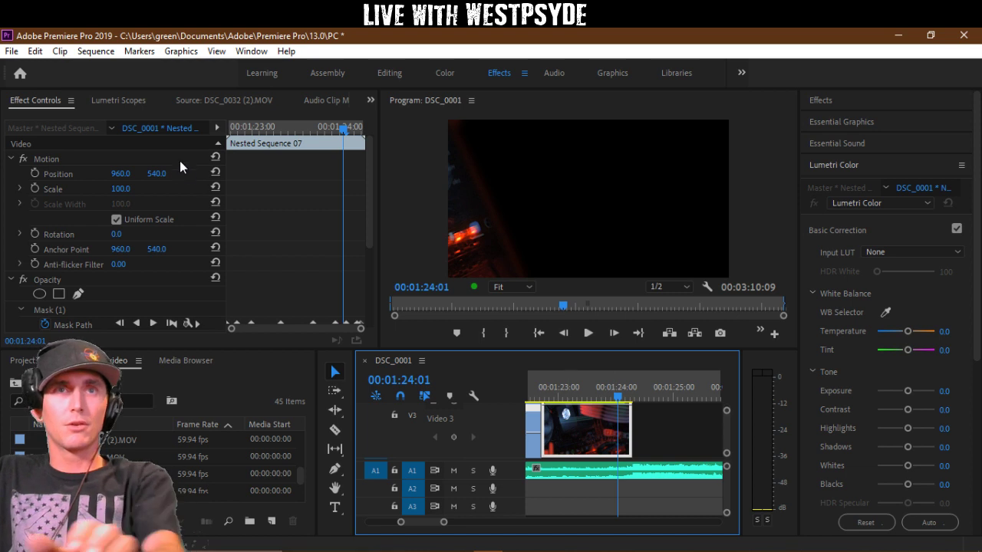
pyautogui.scroll(-2, 254, 224)
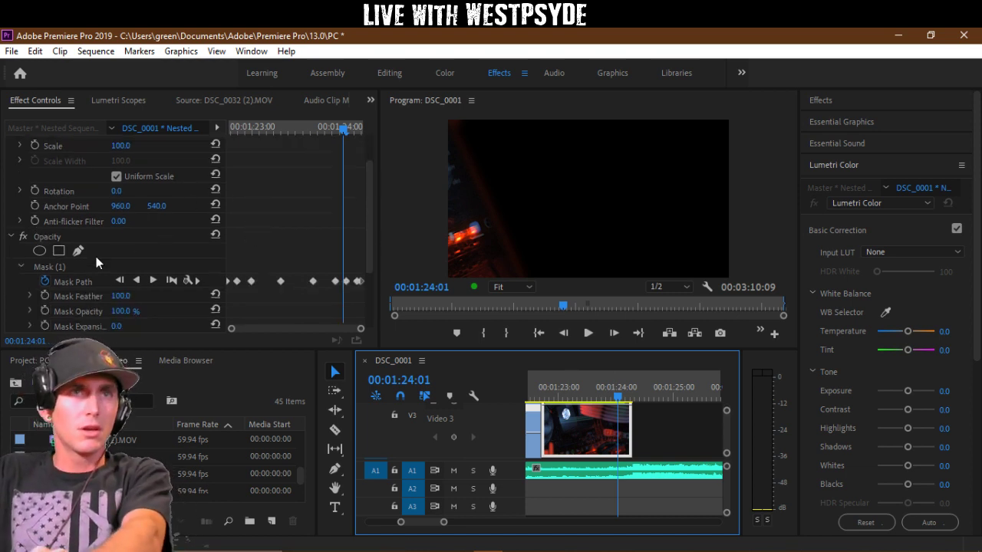
pyautogui.click(86, 281)
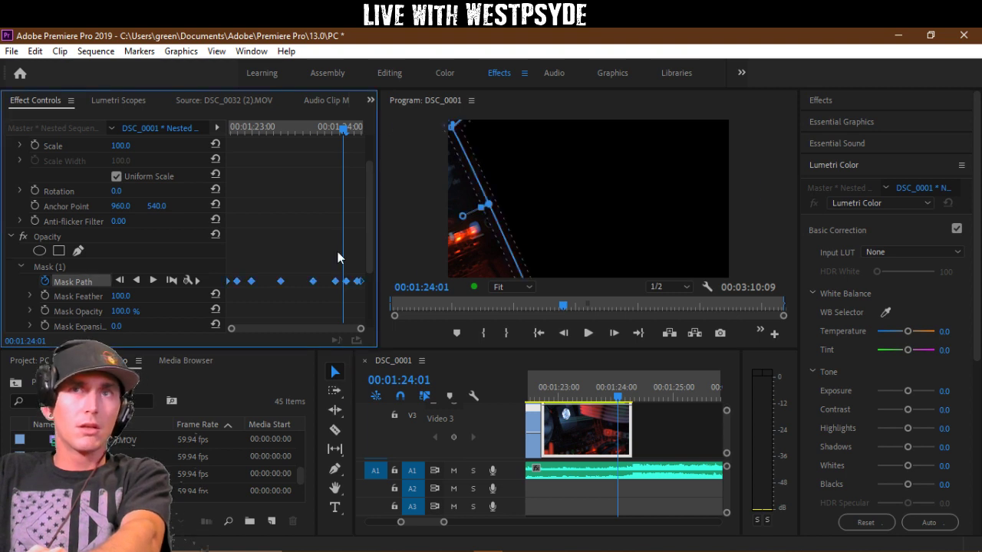
pyautogui.click(585, 204)
pyautogui.moveTo(585, 203); pyautogui.dragTo(581, 201)
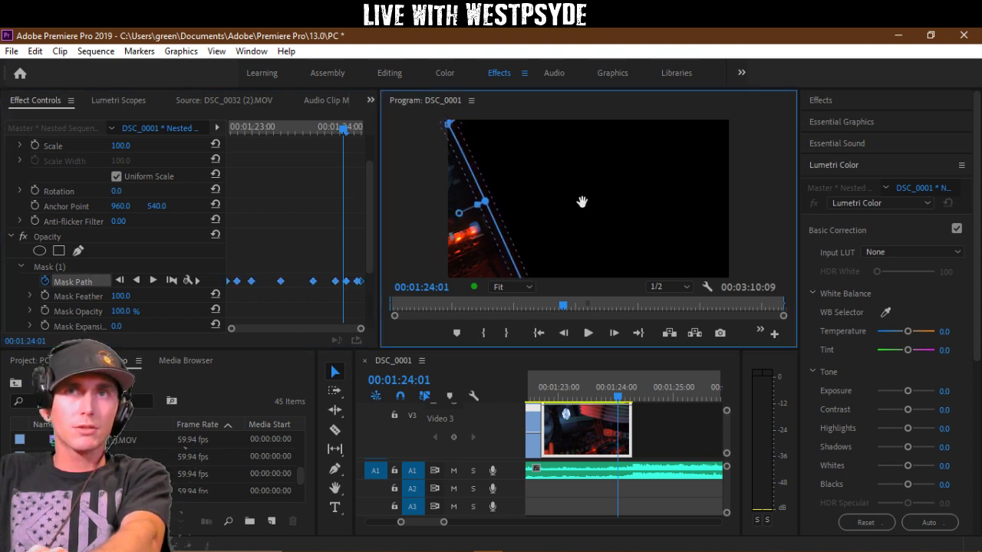
# Step: At 00:01:24:02 and 00:01:24:03, nudge the mask further left so it leaves the frame more quickly
pyautogui.click(92, 274)
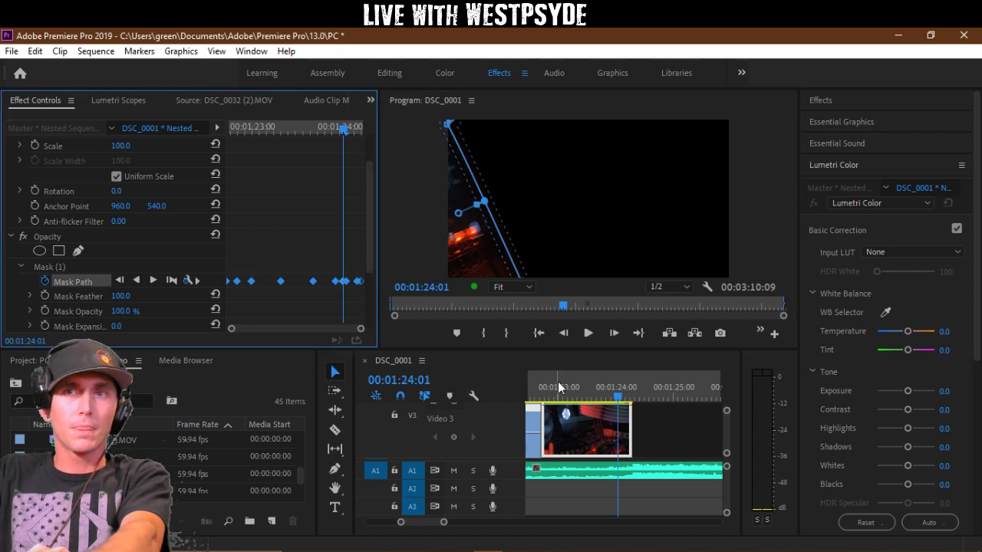
pyautogui.click(88, 267)
pyautogui.press('Right')
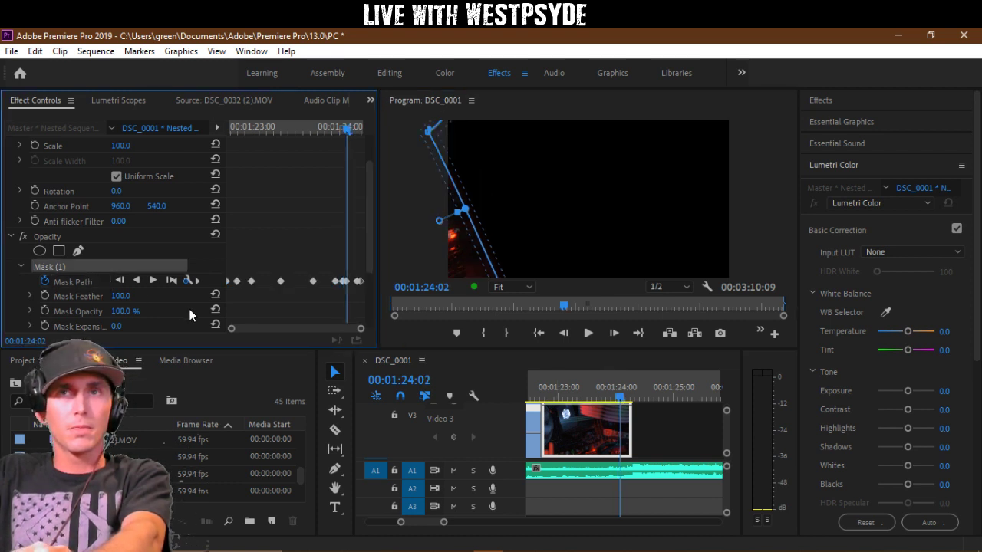
pyautogui.moveTo(580, 245); pyautogui.dragTo(575, 245)
pyautogui.click(144, 264)
pyautogui.press('Right')
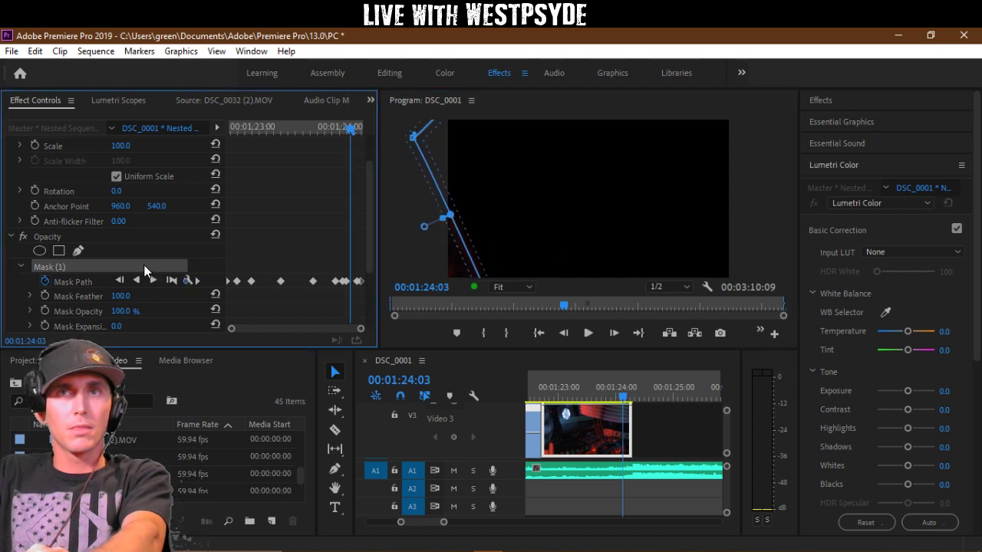
pyautogui.moveTo(493, 217); pyautogui.dragTo(478, 220)
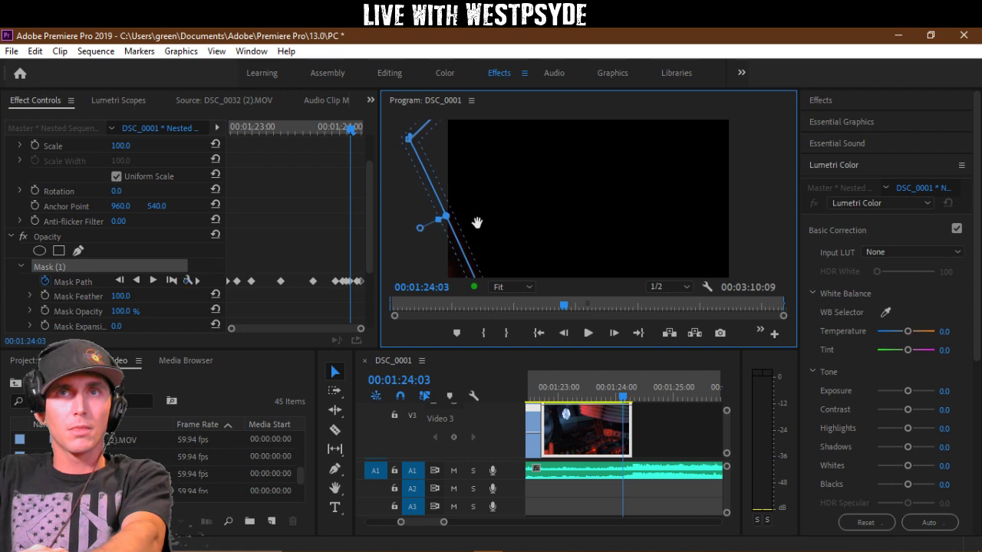
# Step: Return to 00:01:24:00, adjust the mask's position there, and check the frames before it
pyautogui.click(166, 259)
pyautogui.press('Left')
pyautogui.press('Left')
pyautogui.press('Left')
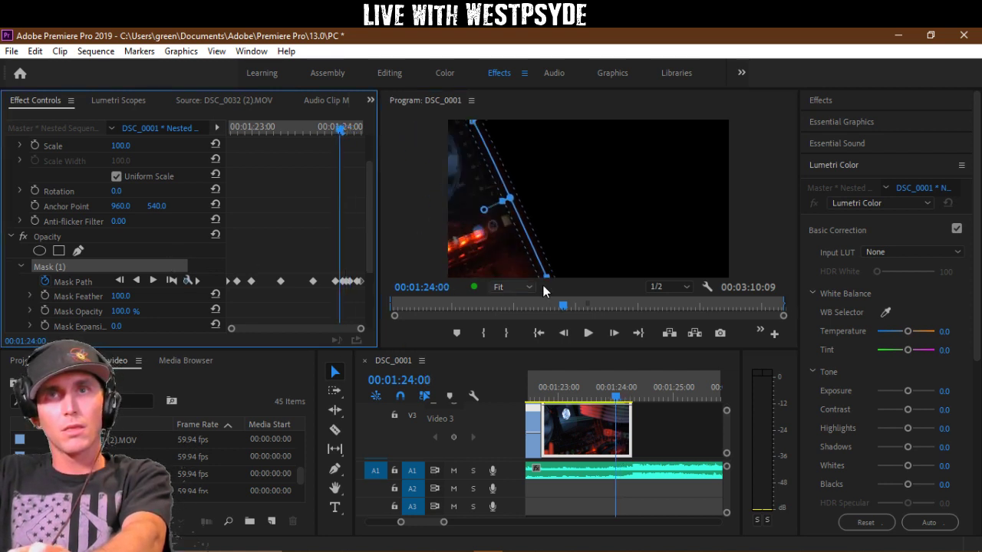
pyautogui.click(668, 252)
pyautogui.click(177, 267)
pyautogui.press('Left')
pyautogui.press('Left')
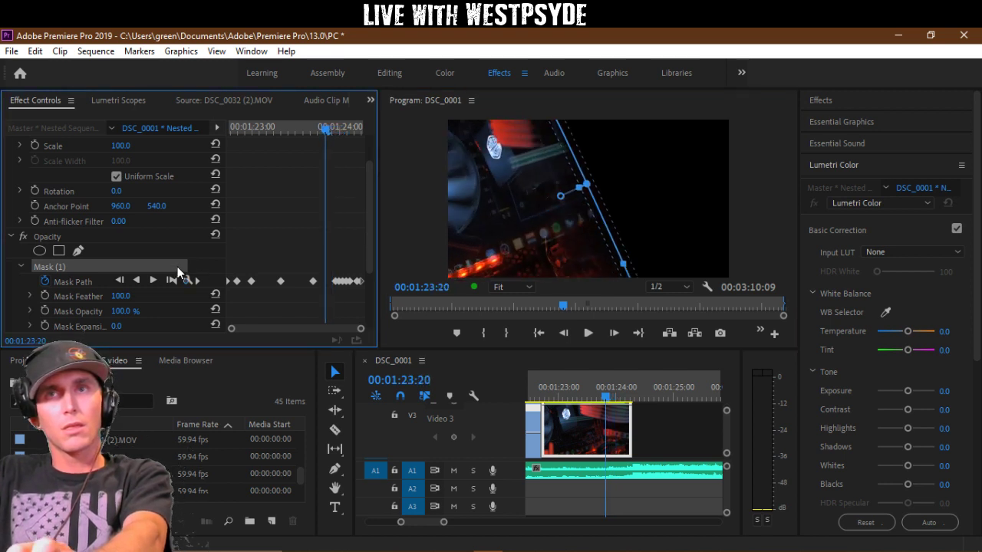
# Step: Set the mask expansion of the nested sequence to 25
pyautogui.click(564, 391)
pyautogui.moveTo(564, 390); pyautogui.dragTo(585, 390)
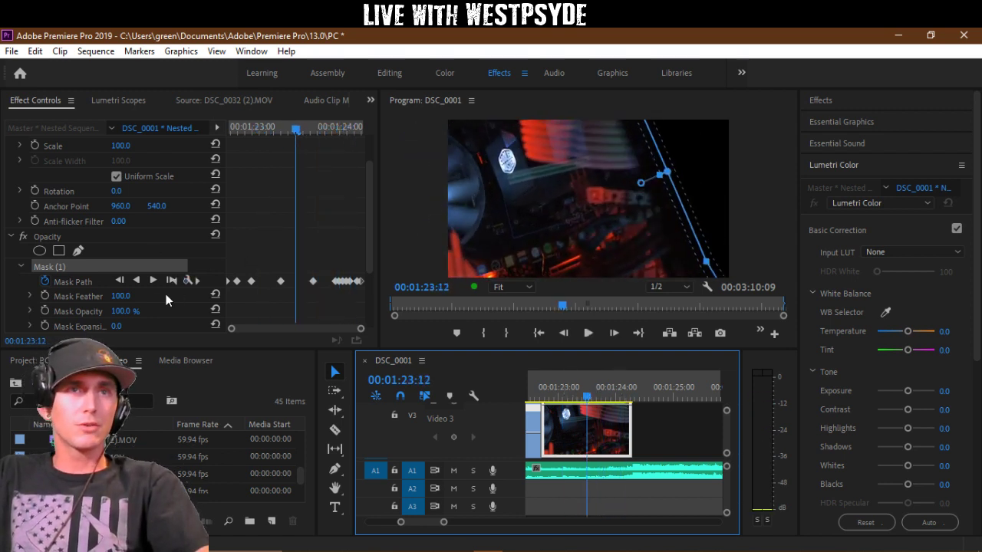
pyautogui.scroll(-1, 223, 292)
pyautogui.click(119, 297)
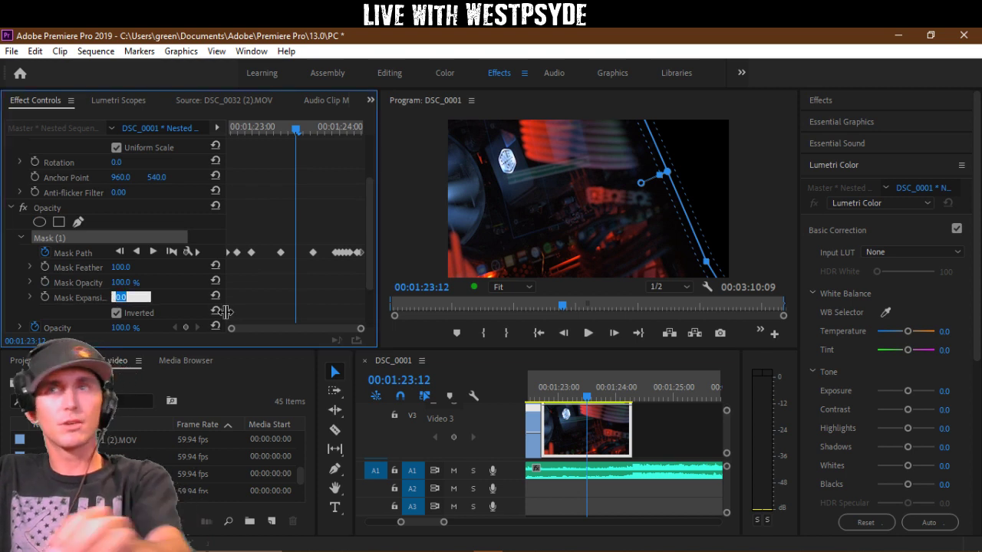
pyautogui.write('25')
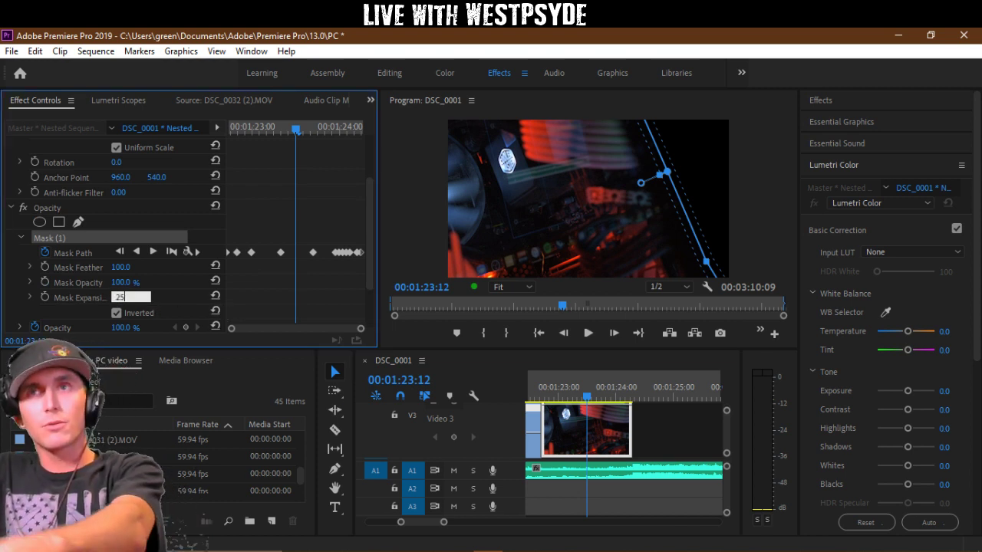
pyautogui.press('Return')
# Step: Play back the wipe from the start of the nested sequence, and move the nested sequence up to the Video 4 track
pyautogui.moveTo(588, 397); pyautogui.dragTo(540, 401)
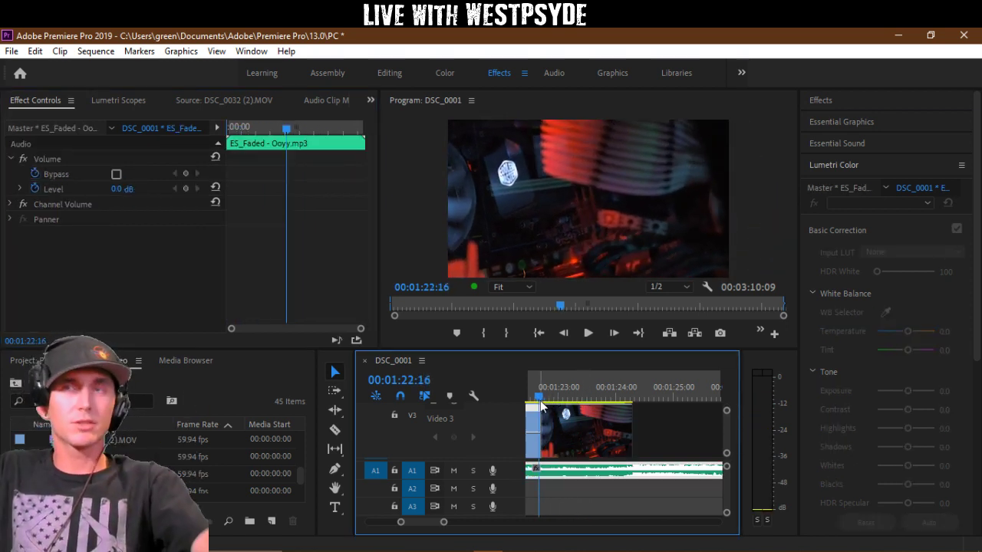
pyautogui.press('space')
pyautogui.press('space')
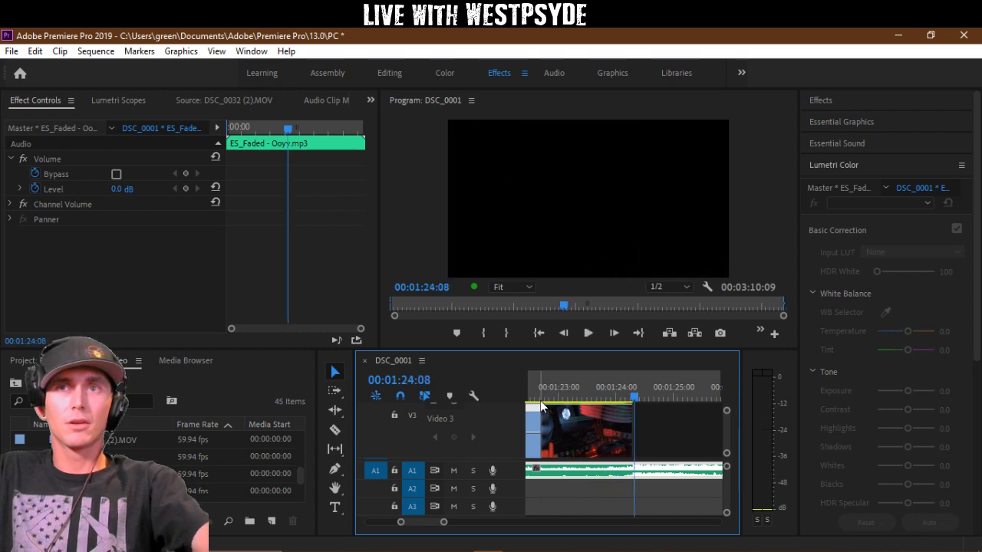
pyautogui.click(537, 379)
pyautogui.moveTo(569, 435); pyautogui.dragTo(591, 415)
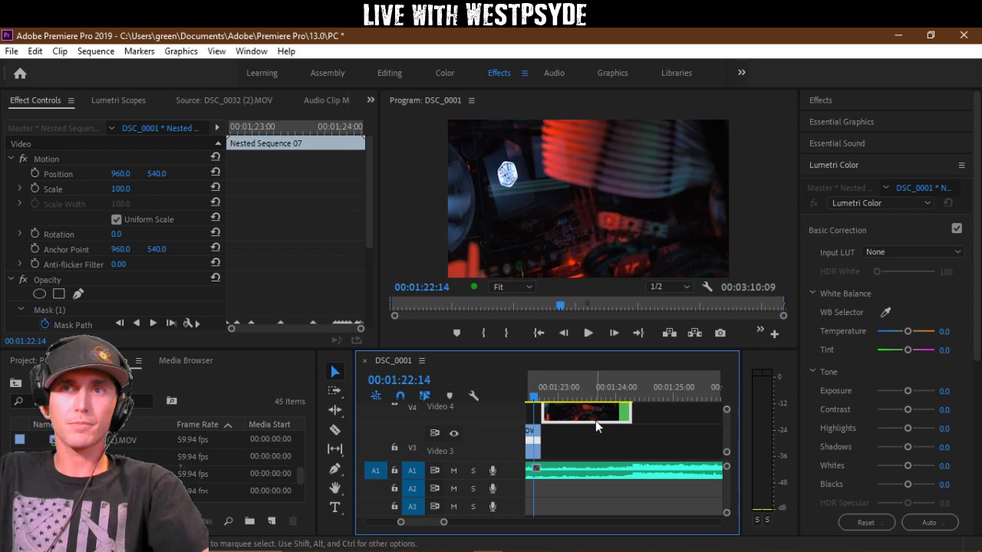
# Step: Mark a range of DSC_0032 (2).MOV ending at 00:02:52:27 and place it on Video 3 beneath the nested sequence
pyautogui.click(205, 93)
pyautogui.moveTo(299, 304); pyautogui.dragTo(336, 301)
pyautogui.press('i')
pyautogui.press('space')
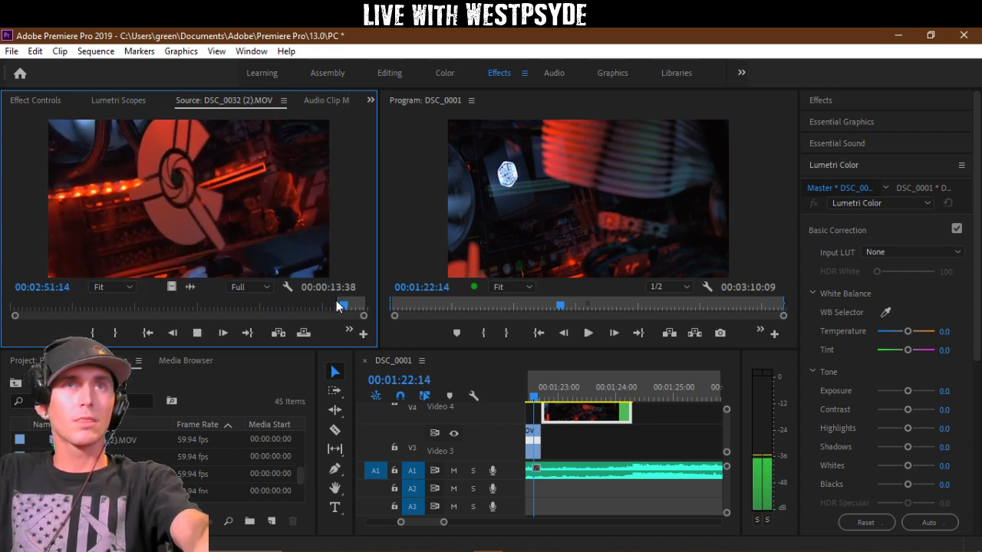
pyautogui.press('space')
pyautogui.press('o')
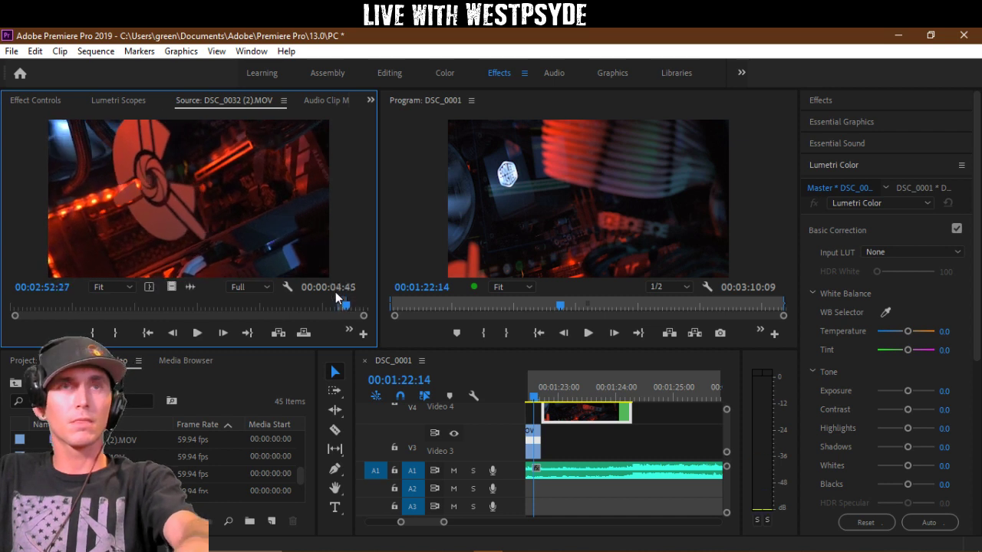
pyautogui.moveTo(170, 283); pyautogui.dragTo(549, 447)
# Step: Play back the wipe transition to review how it uncovers the DSC_0032 (2).MOV clip
pyautogui.press('space')
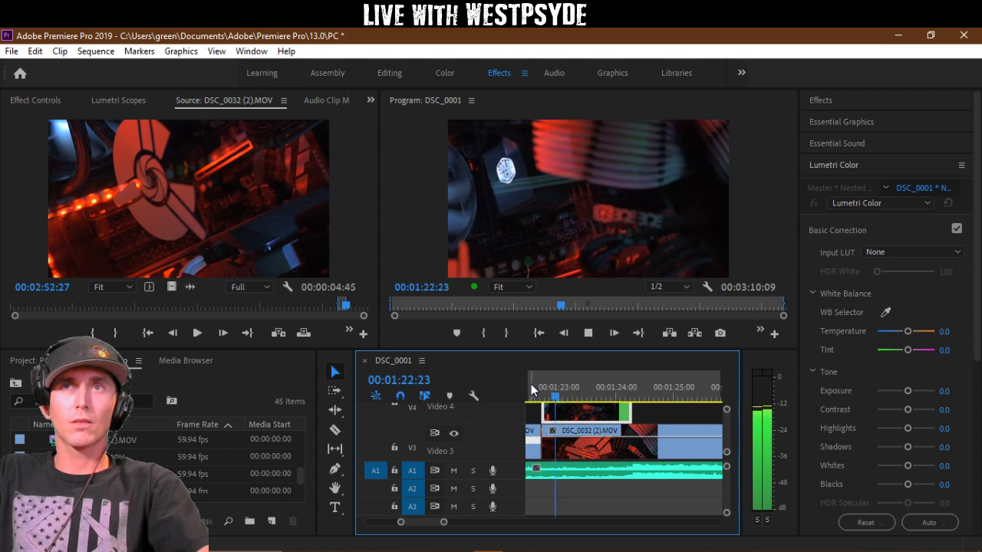
pyautogui.press('space')
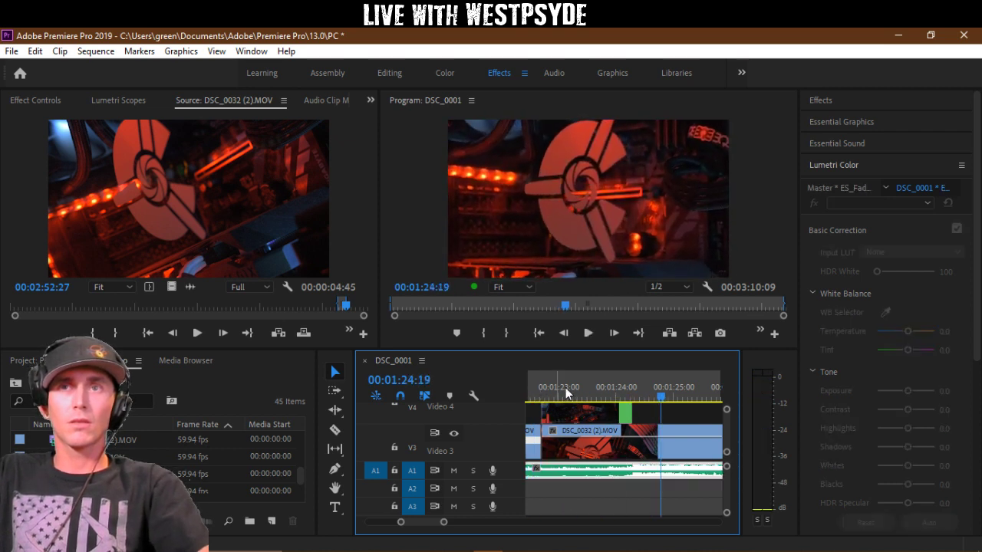
pyautogui.click(537, 391)
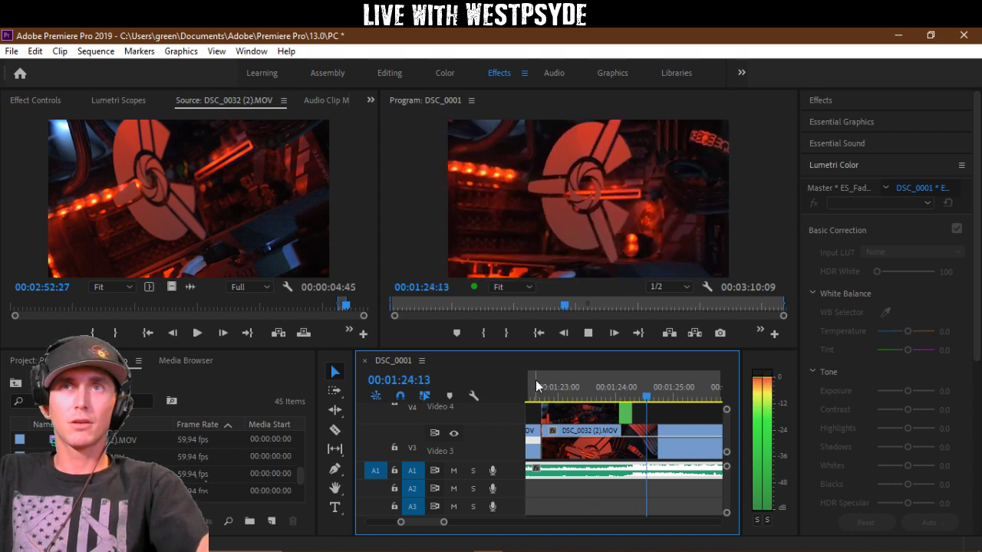
pyautogui.press('space')
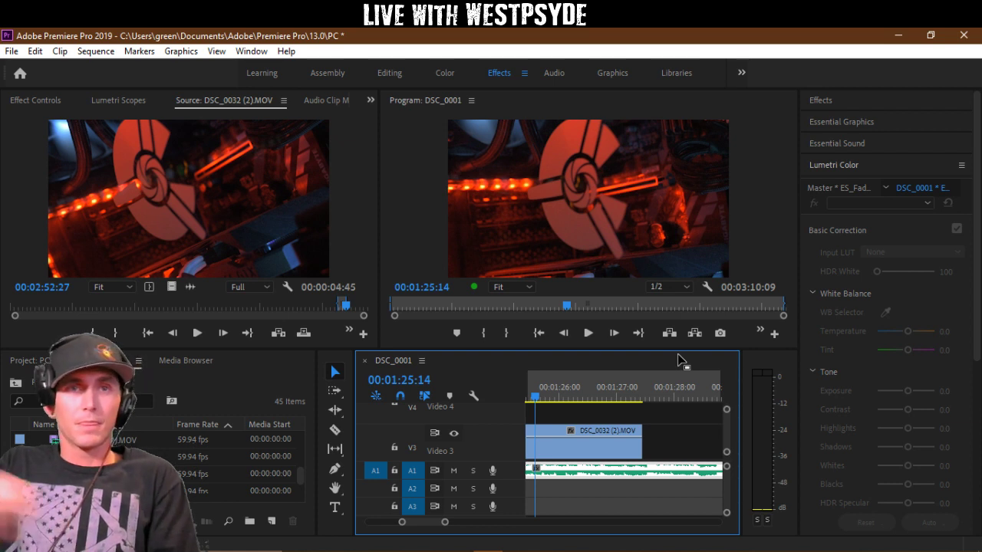
# Step: Enlarge the project bin and timeline areas vertically
pyautogui.click(230, 457)
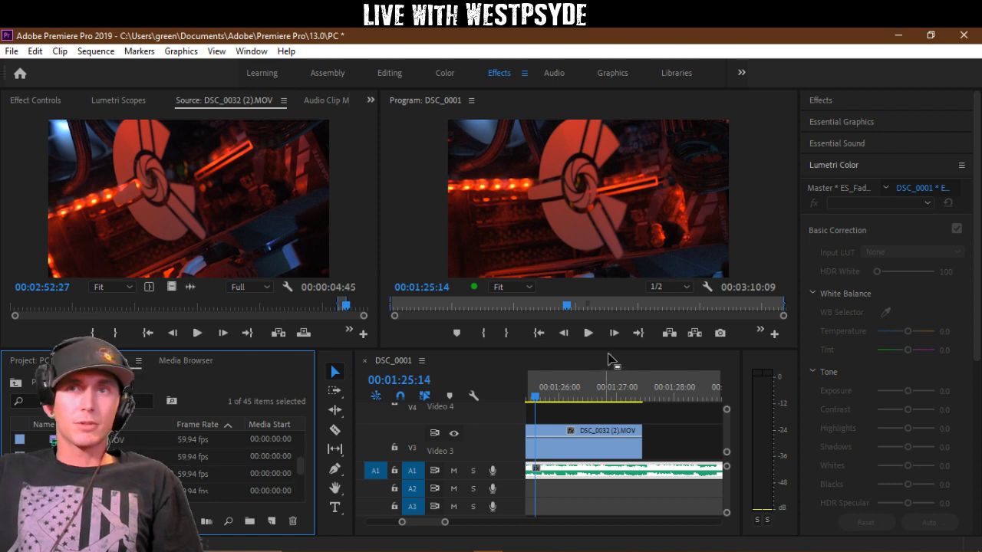
pyautogui.moveTo(611, 351); pyautogui.dragTo(614, 269)
pyautogui.scroll(-2, 629, 373)
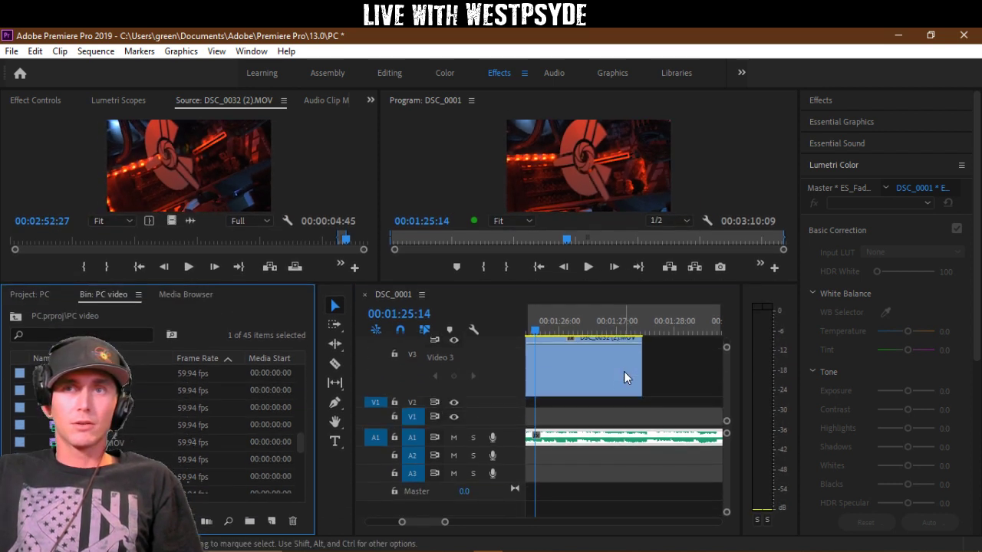
# Step: Delete the DSC_0032 (2).MOV clip beneath the nested sequence on Video 3
pyautogui.click(583, 335)
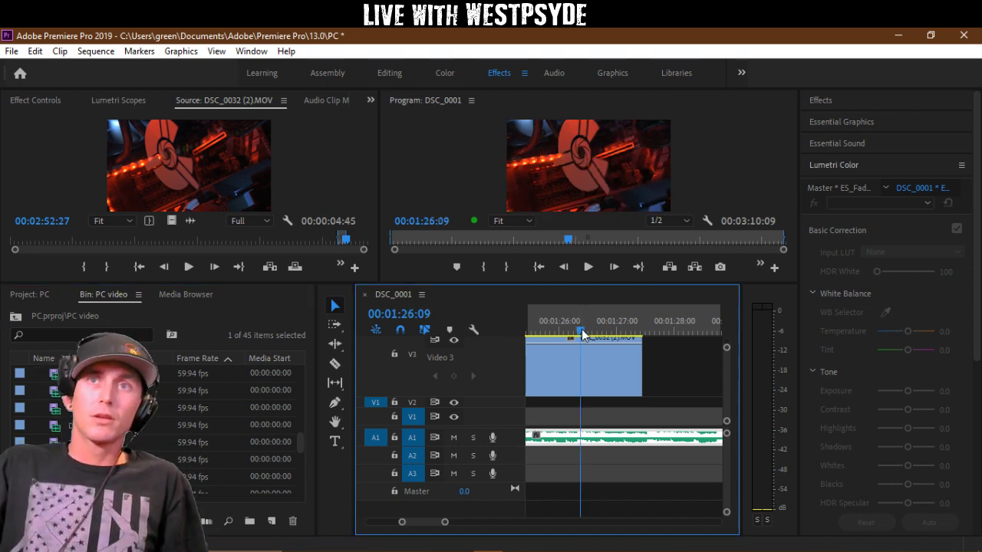
pyautogui.press('-')
pyautogui.press('-')
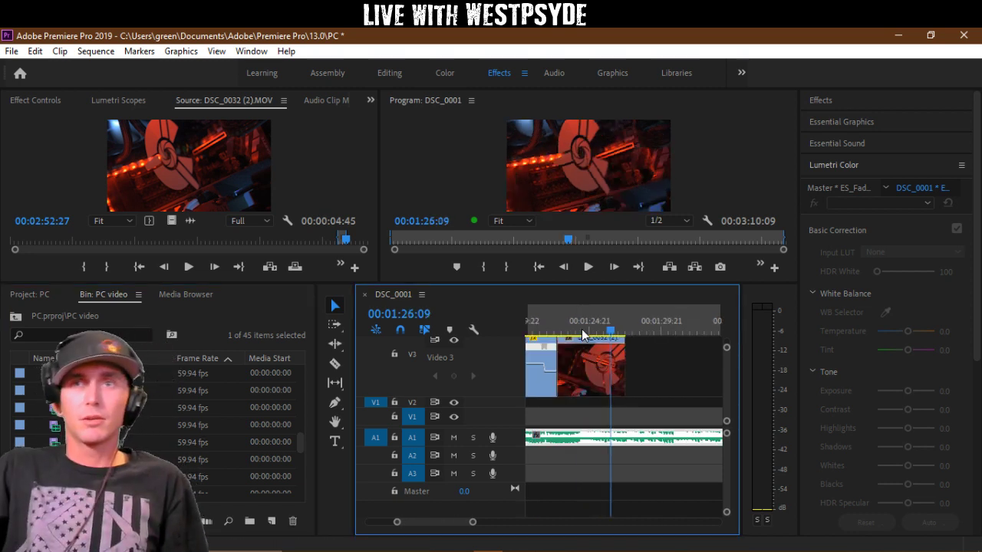
pyautogui.scroll(1, 615, 357)
pyautogui.click(589, 360)
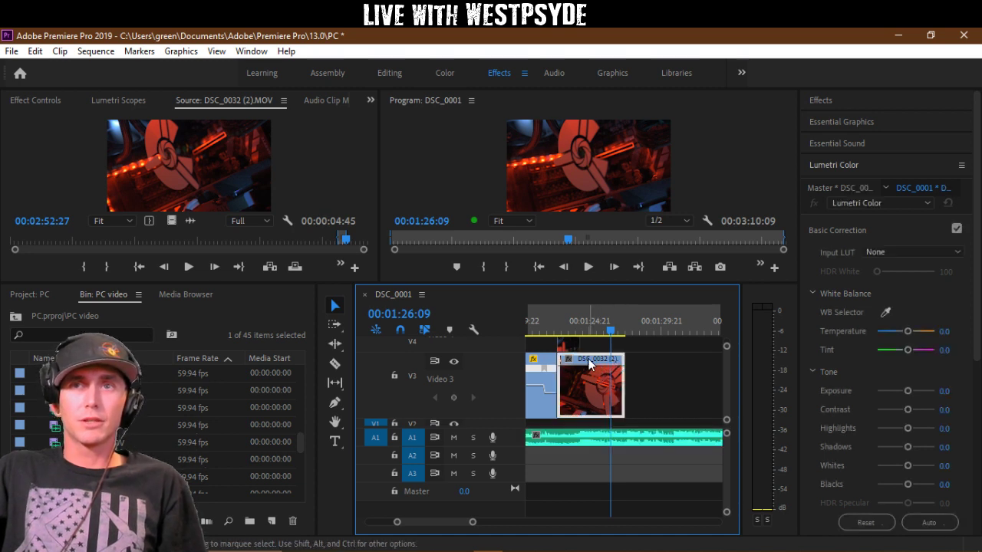
pyautogui.press('Delete')
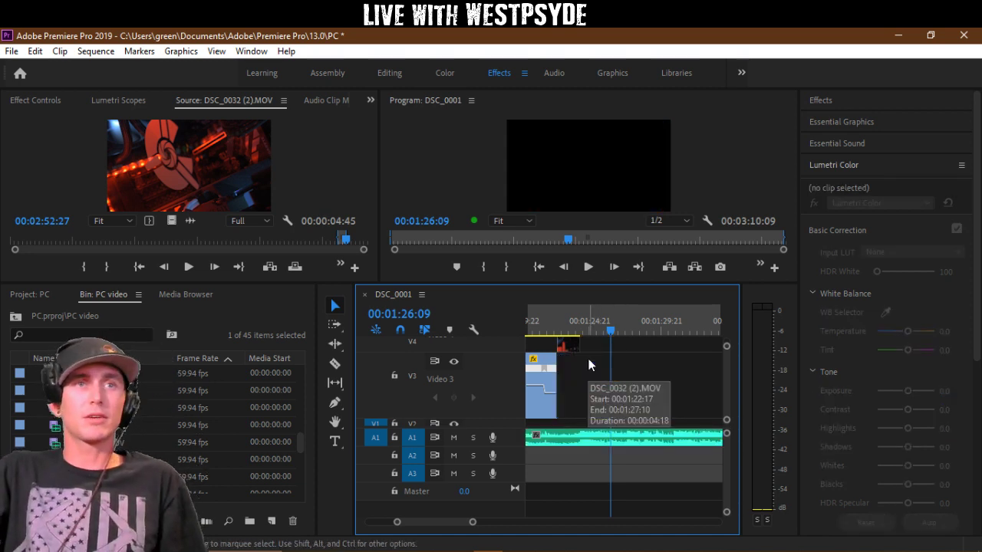
# Step: Open DSC_0026.MOV, mark a range ending at 00:00:03:57, and place it on Video 3 beneath the nested sequence
pyautogui.doubleClick(155, 411)
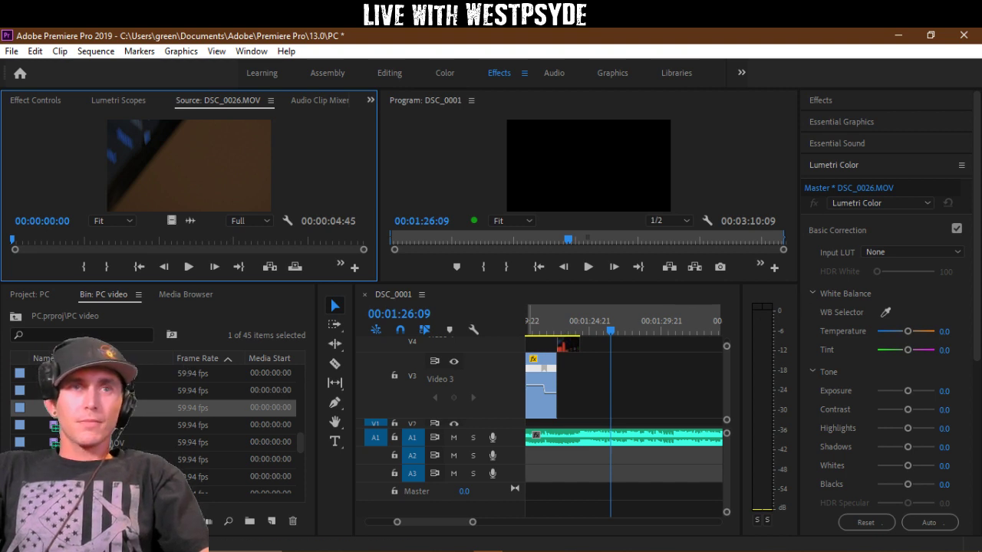
pyautogui.moveTo(139, 242); pyautogui.dragTo(47, 272)
pyautogui.press('space')
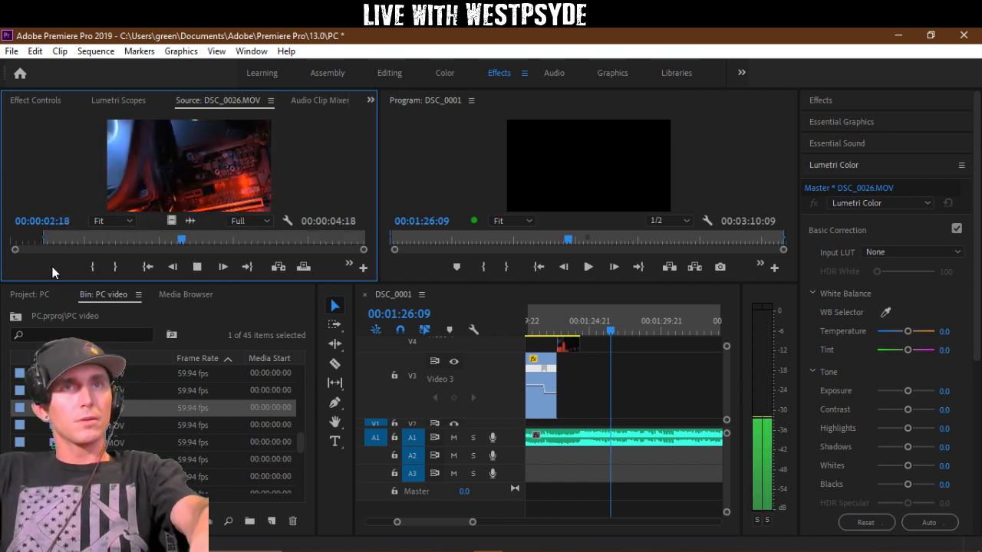
pyautogui.press('space')
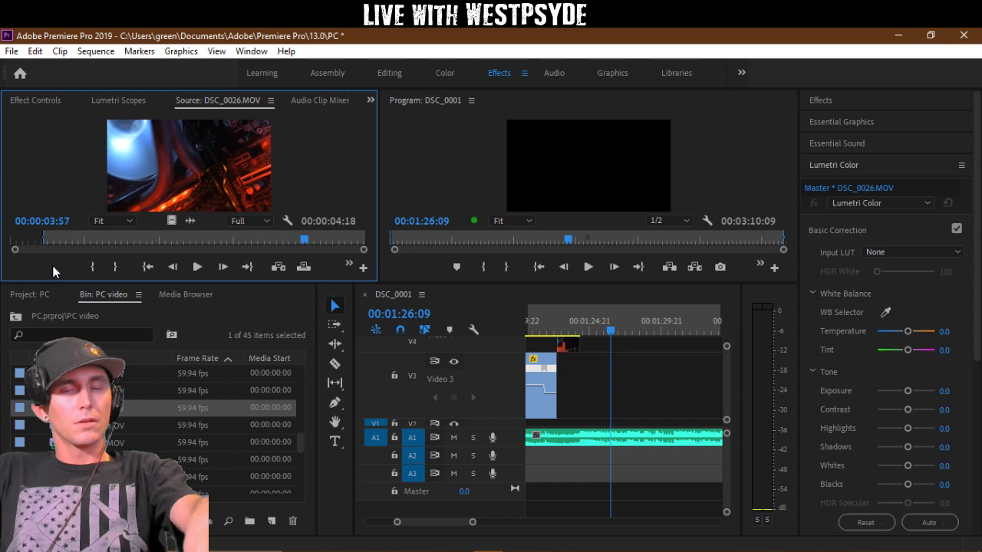
pyautogui.moveTo(168, 220); pyautogui.dragTo(580, 387)
# Step: Play back the wipe transition into the DSC_0026.MOV clip and return to its opening frames
pyautogui.click(558, 323)
pyautogui.press('space')
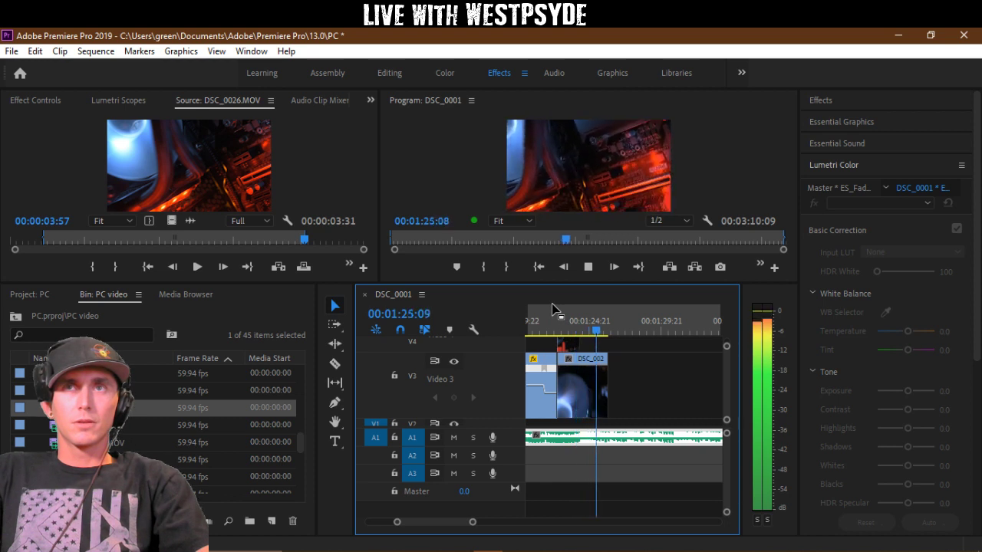
pyautogui.press('space')
pyautogui.moveTo(576, 320); pyautogui.dragTo(563, 328)
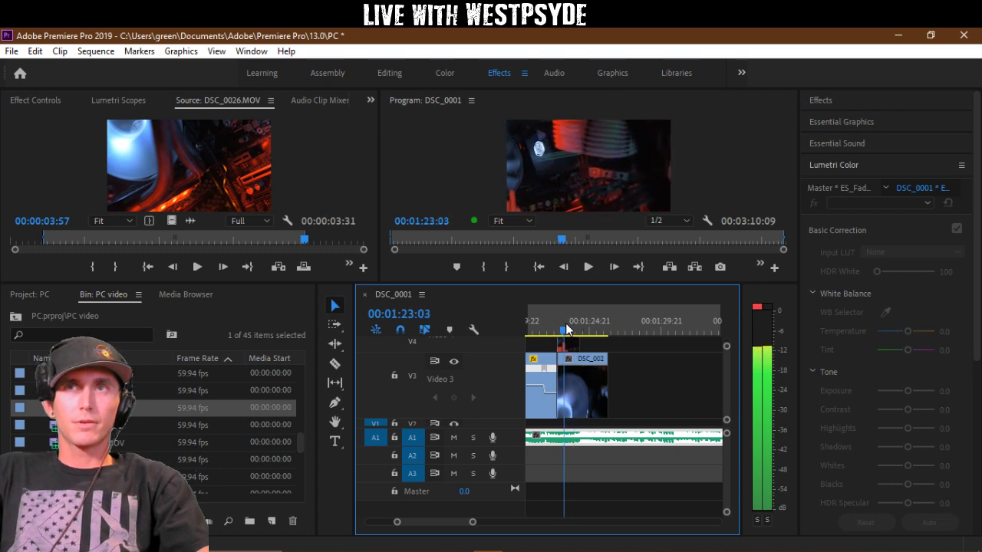
# Step: Trim the start of the DSC_0026.MOV clip to about 00:01:23:02, set it against the preceding clip, and play back the transition
pyautogui.click(570, 378)
pyautogui.press('Right')
pyautogui.press('Right')
pyautogui.press('Right')
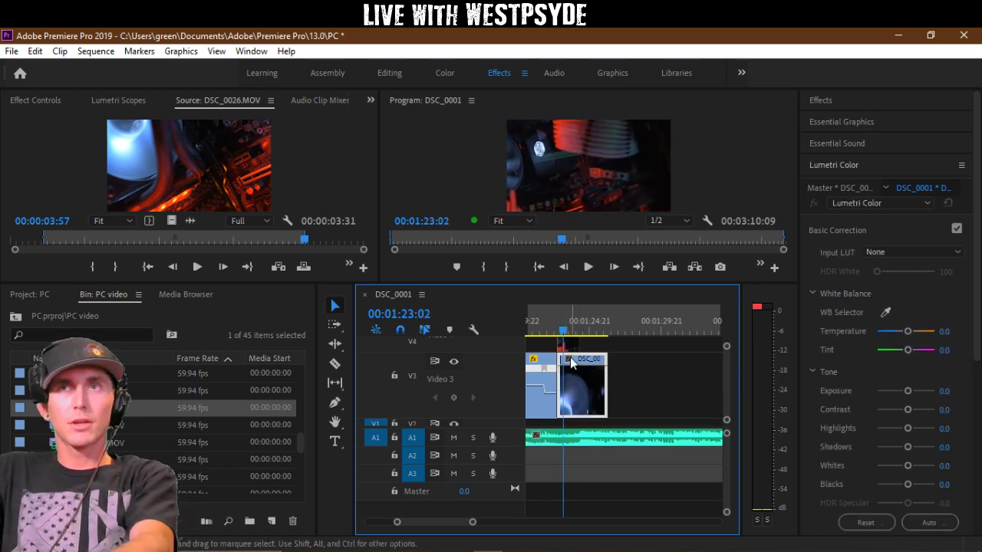
pyautogui.moveTo(561, 386); pyautogui.dragTo(567, 385)
pyautogui.press('space')
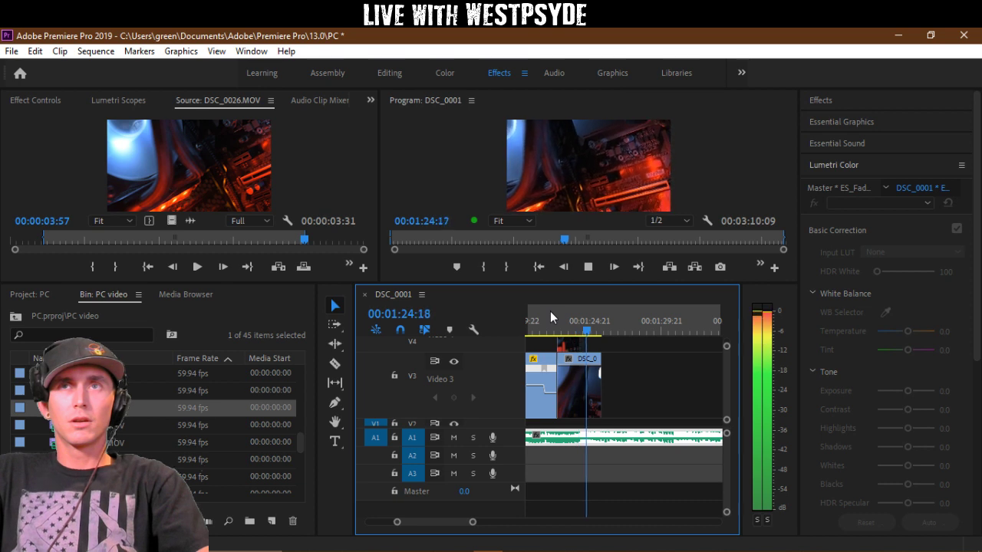
# Step: Stop playback and switch the DSC_0026.MOV clip's keyframe line on Video 3 to Time Remapping speed
pyautogui.press('space')
pyautogui.rightClick(569, 358)
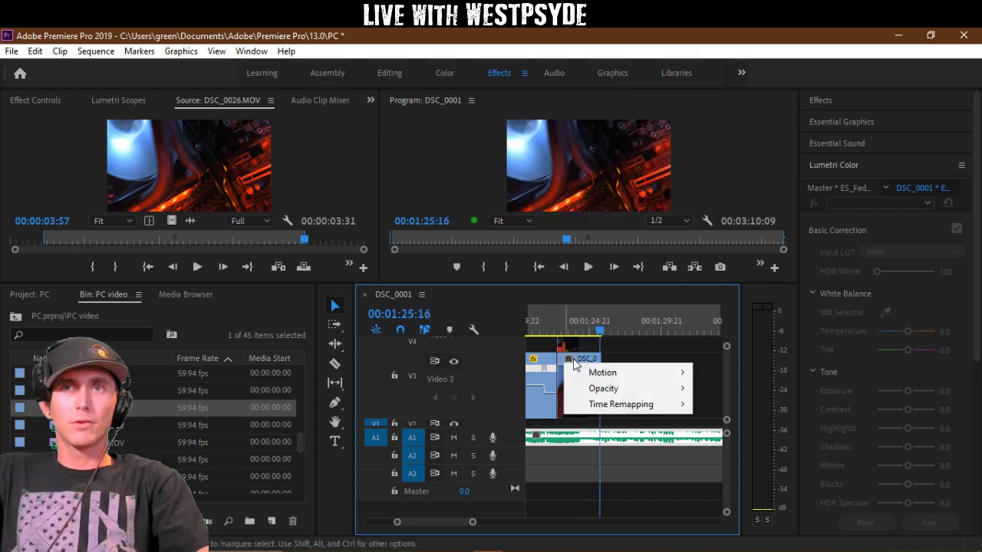
pyautogui.click(581, 373)
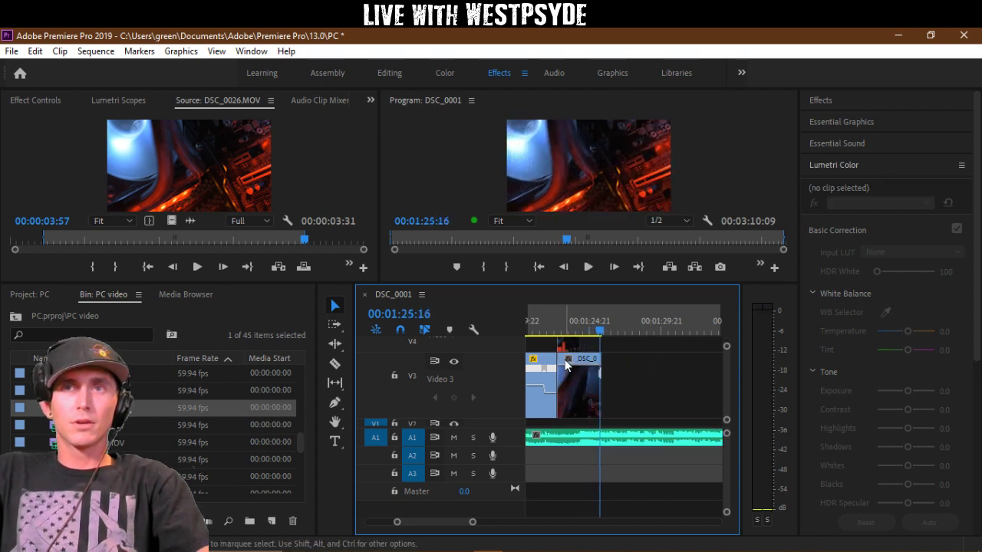
pyautogui.rightClick(568, 360)
pyautogui.moveTo(633, 406)
pyautogui.click(721, 402)
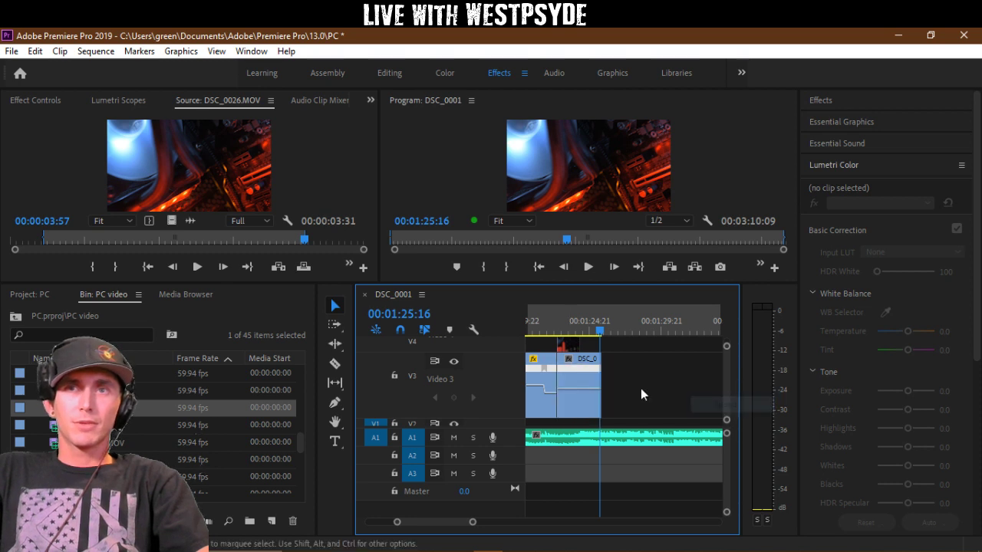
# Step: Add a speed keyframe to the DSC_0026.MOV clip at 00:01:24:07, slow the section after it, and play back the ramp
pyautogui.click(581, 328)
pyautogui.press('=')
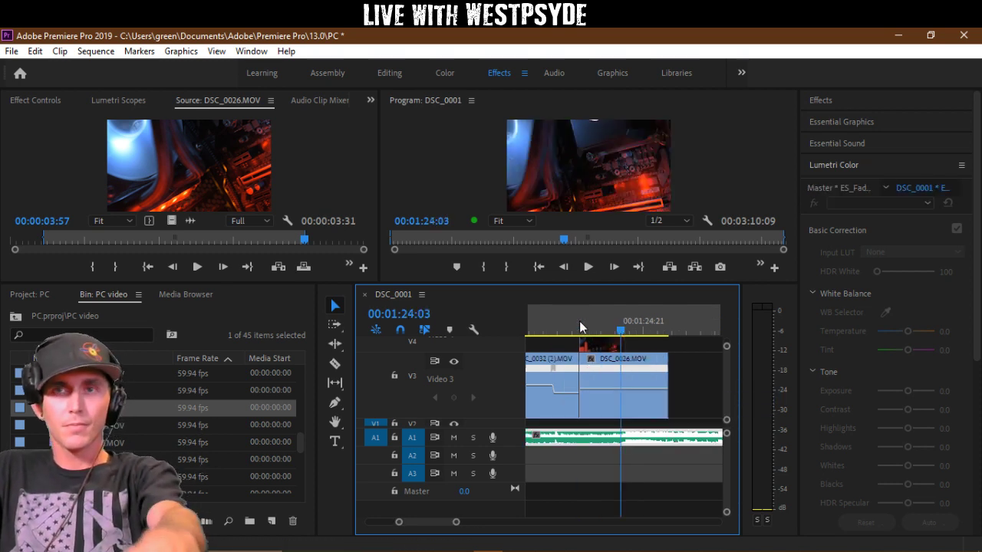
pyautogui.press('Right')
pyautogui.press('Right')
pyautogui.press('Right')
pyautogui.press('Right')
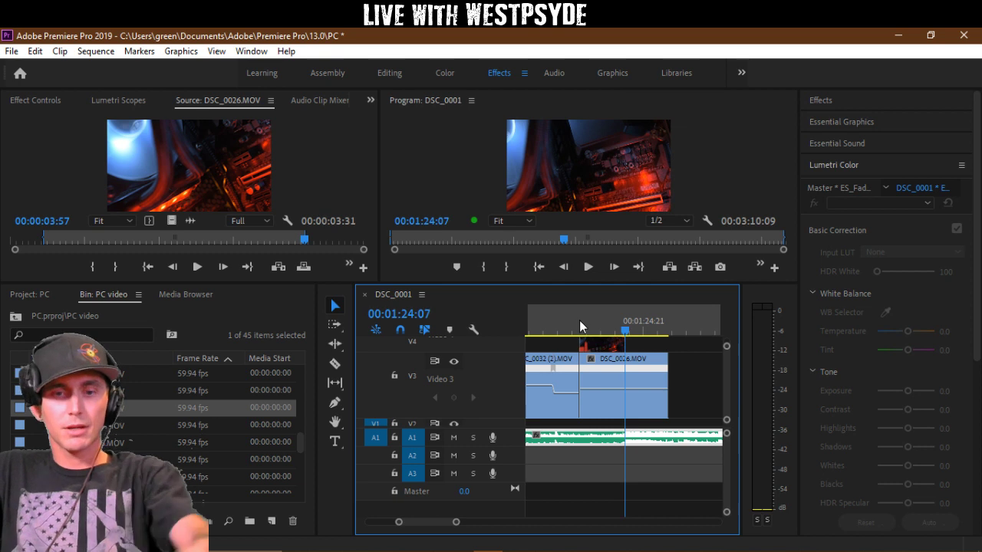
pyautogui.press('p')
pyautogui.click(625, 395)
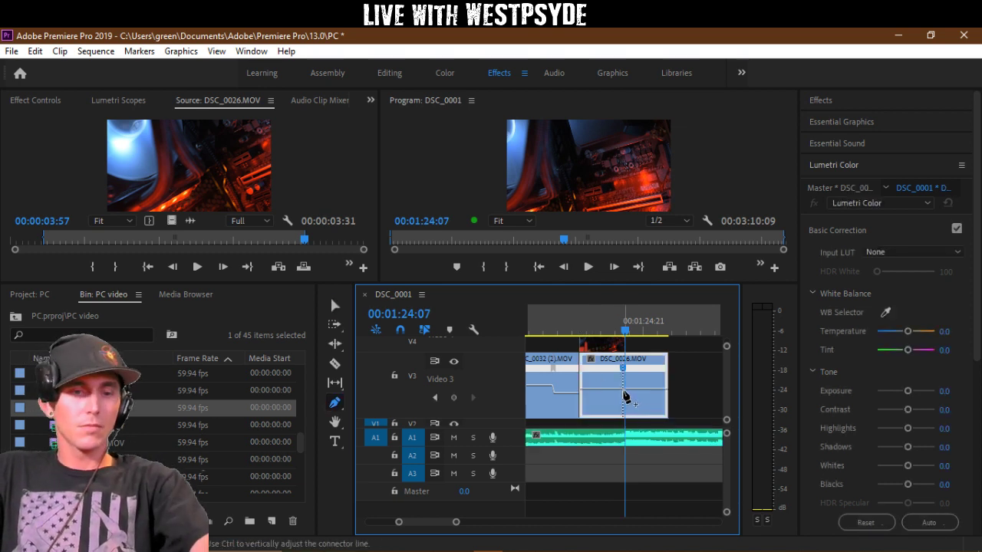
pyautogui.press('v')
pyautogui.moveTo(642, 397); pyautogui.dragTo(630, 373)
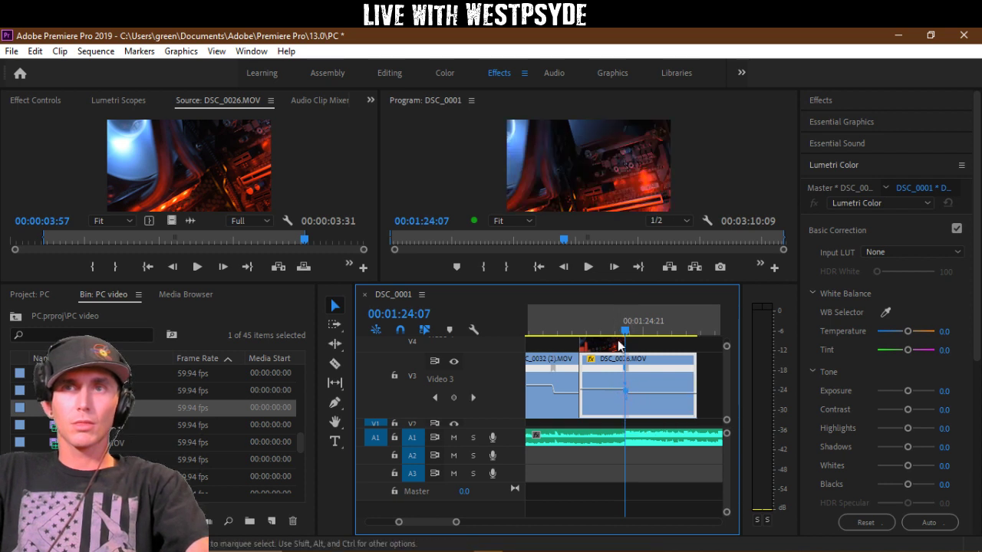
pyautogui.moveTo(619, 322); pyautogui.dragTo(604, 313)
pyautogui.press('space')
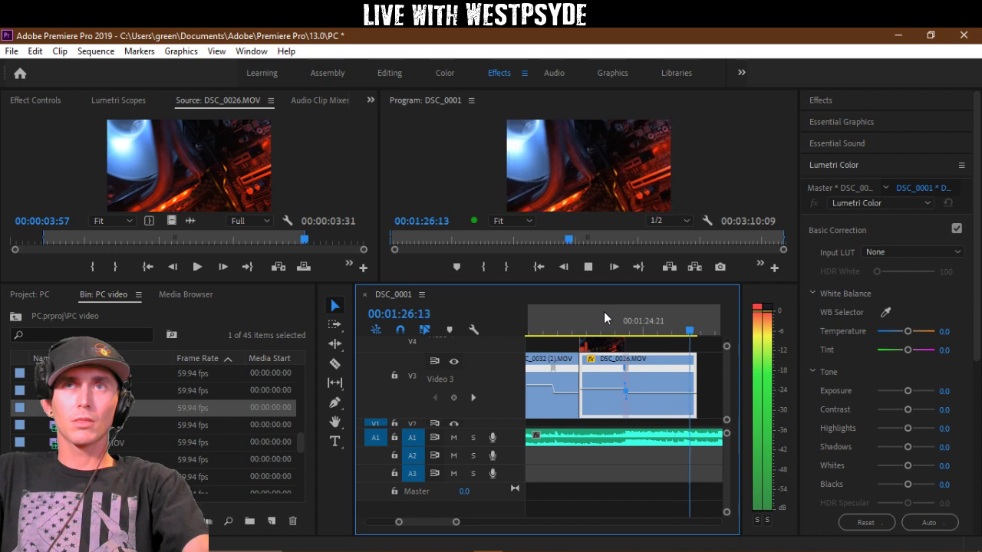
# Step: Play back the whole edit full screen from the start of the sequence
pyautogui.click(674, 330)
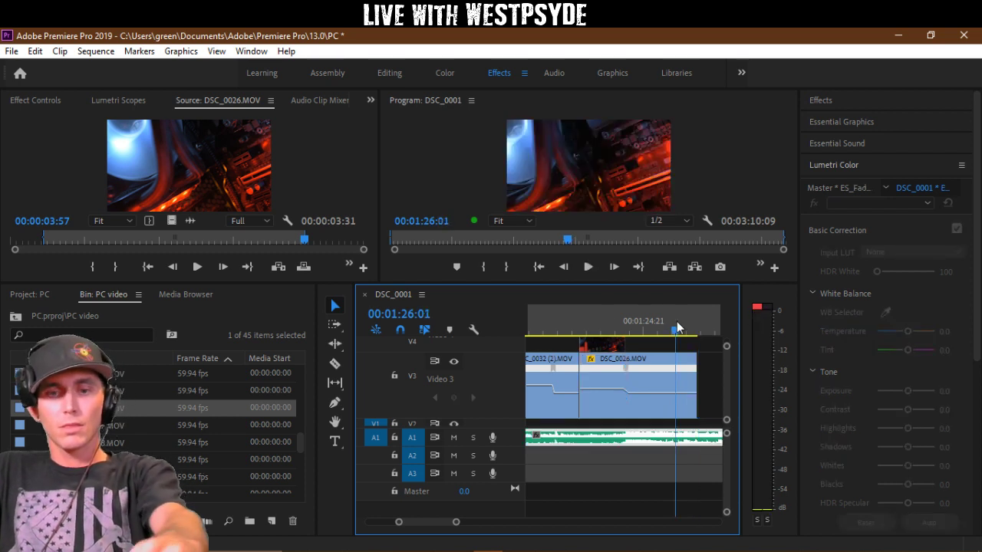
pyautogui.press('=')
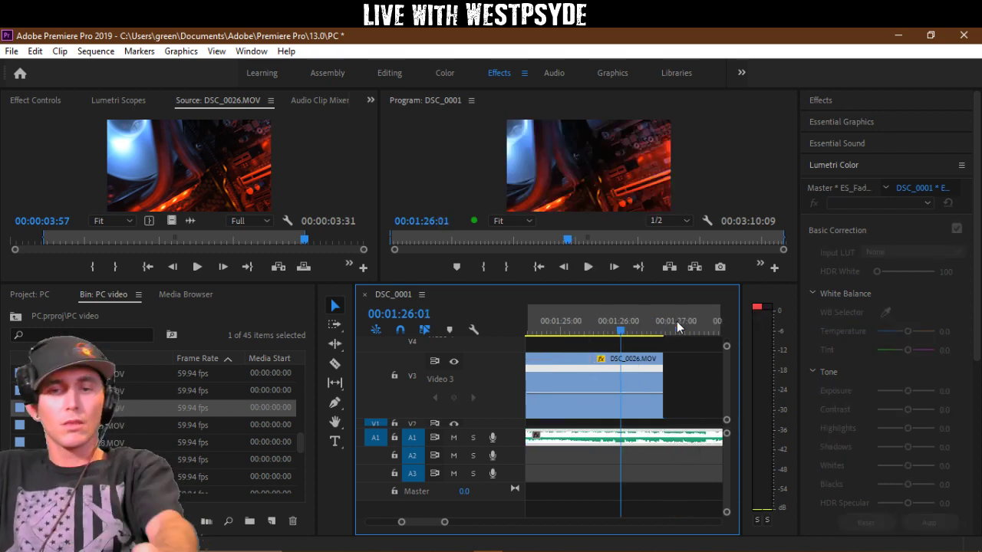
pyautogui.press('-')
pyautogui.press('-')
pyautogui.press('-')
pyautogui.press('-')
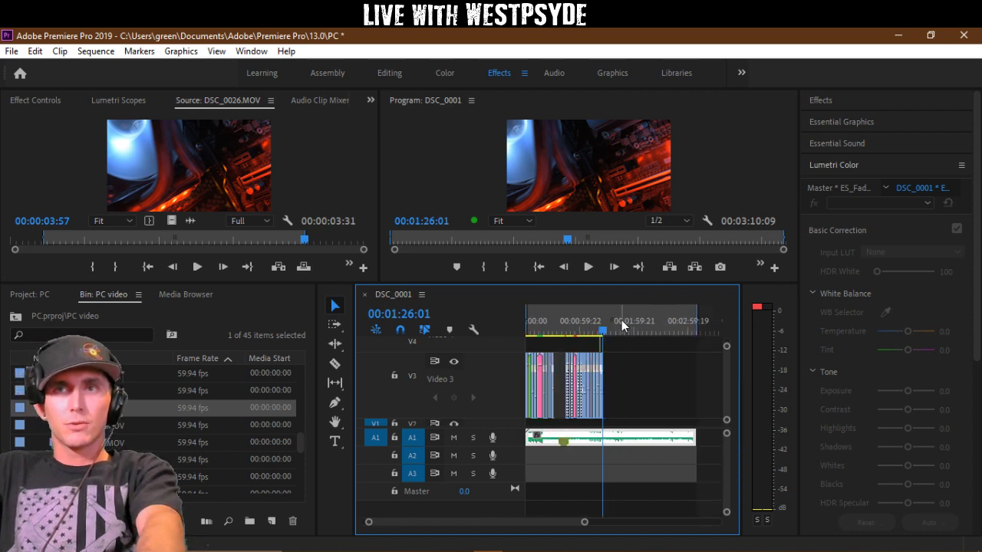
pyautogui.moveTo(603, 332); pyautogui.dragTo(219, 331)
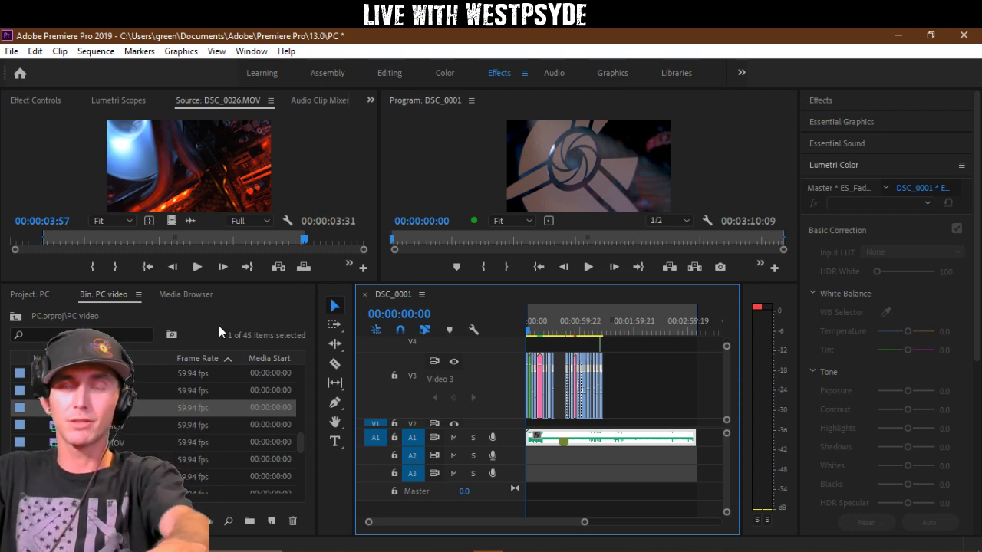
pyautogui.hotkey('ctrl', '`')
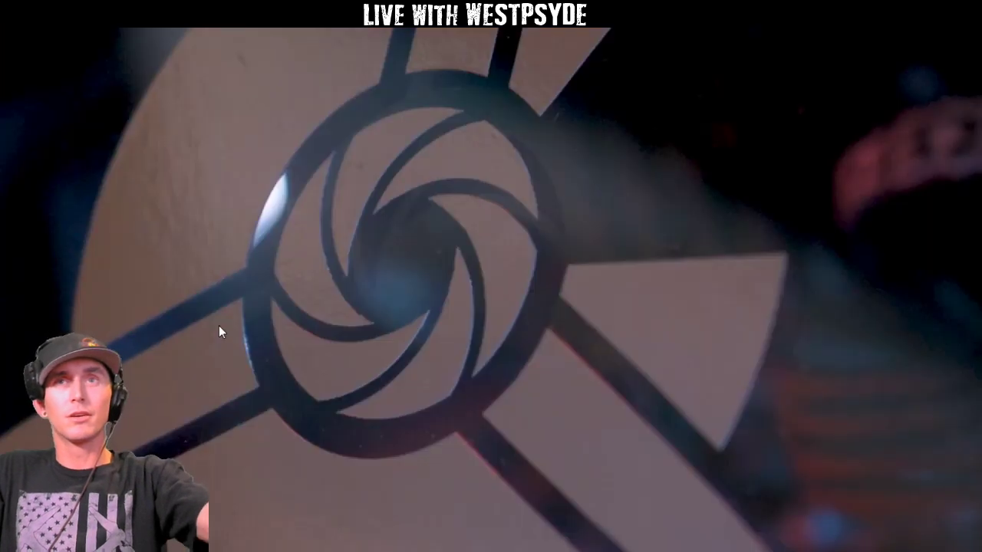
pyautogui.press('space')
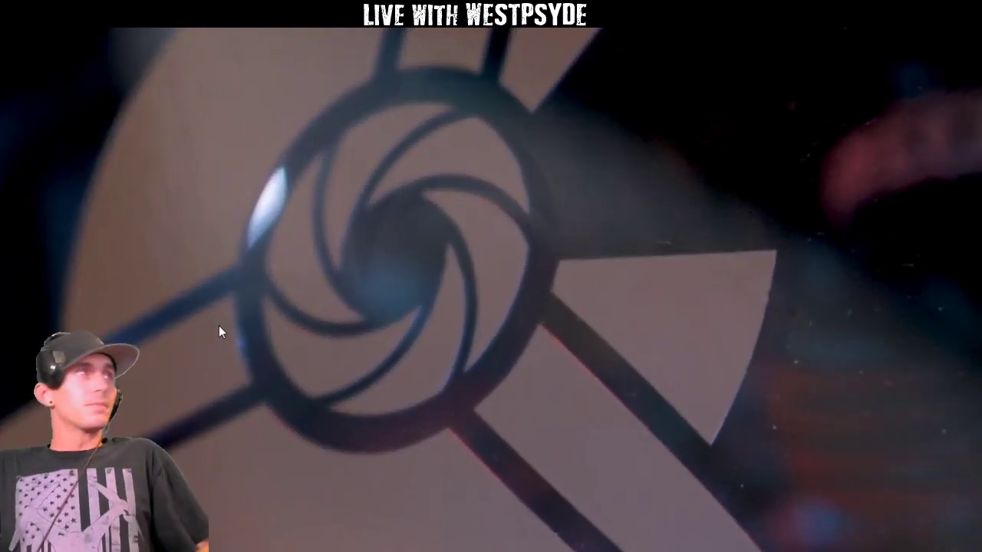
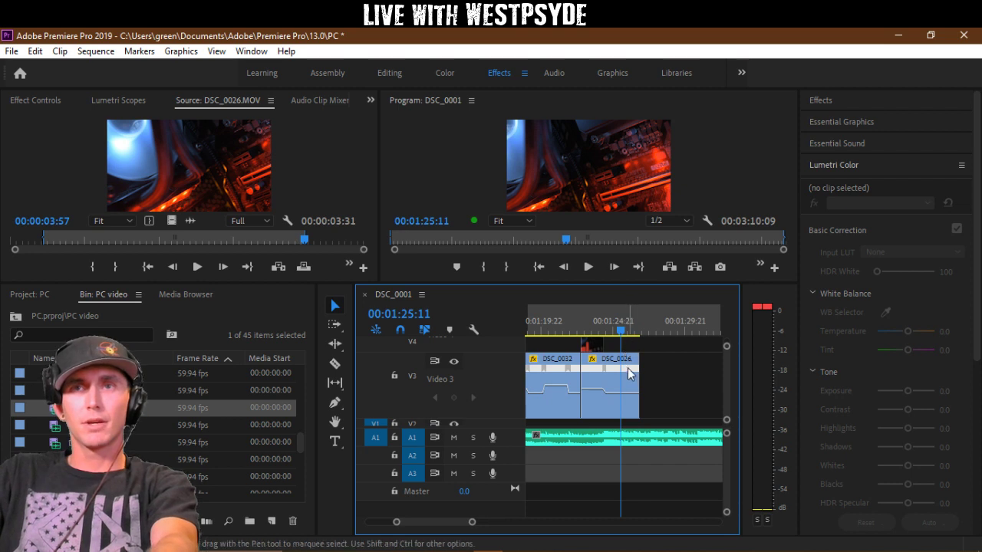
# Step: Delete the DSC_0026.MOV clip from Video 3 and set the playhead to 00:01:24:06
pyautogui.press('=')
pyautogui.click(627, 388)
pyautogui.press('Delete')
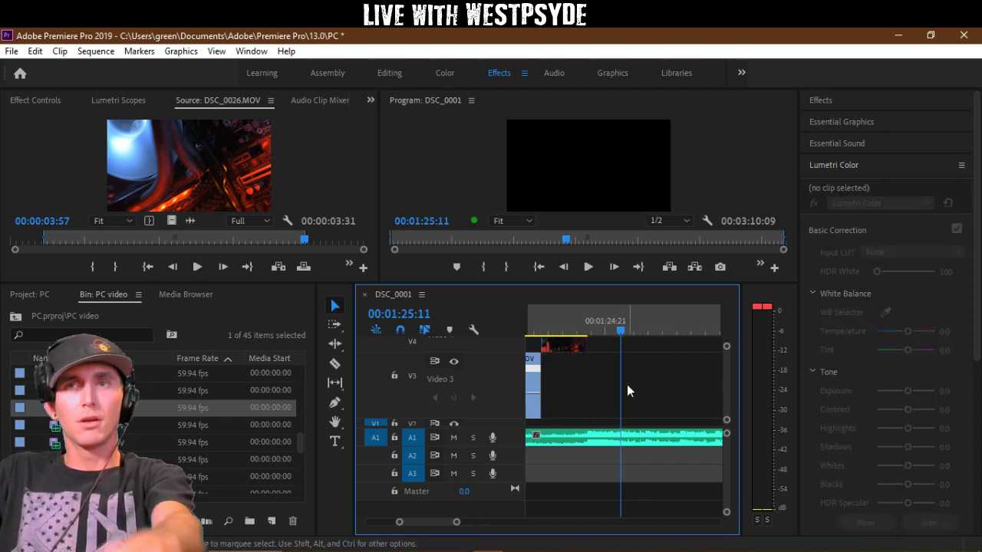
pyautogui.click(587, 327)
# Step: Review the footage in DSC_0032 (2).MOV, DSC_0031 (2).MOV and DSC_0030.MOV for a replacement clip
pyautogui.scroll(-3, 162, 428)
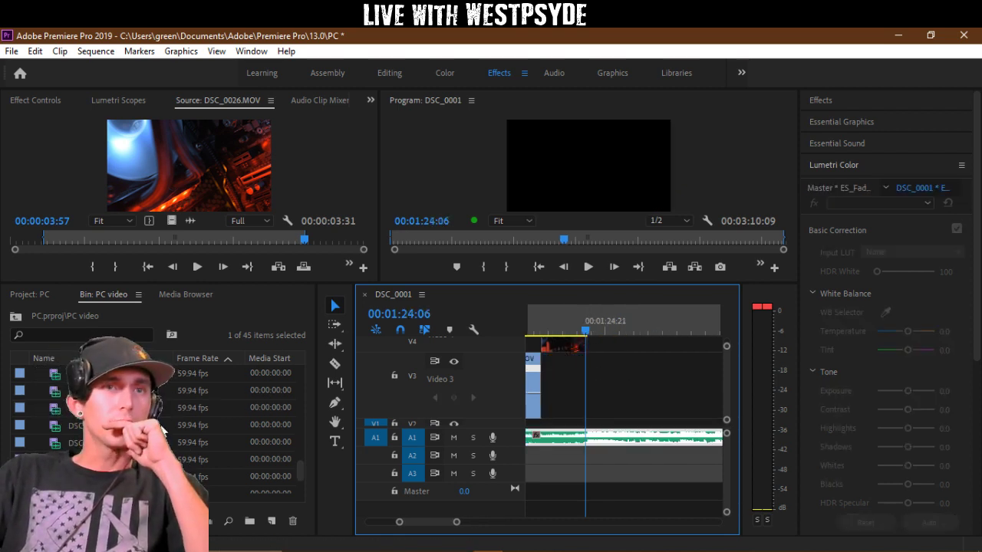
pyautogui.click(138, 408)
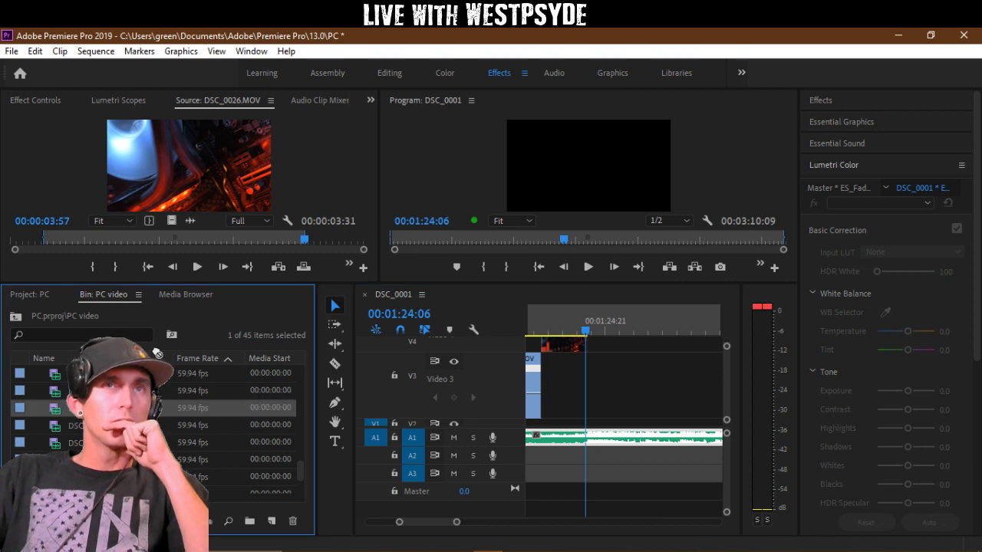
pyautogui.doubleClick(138, 408)
pyautogui.moveTo(345, 242); pyautogui.dragTo(31, 241)
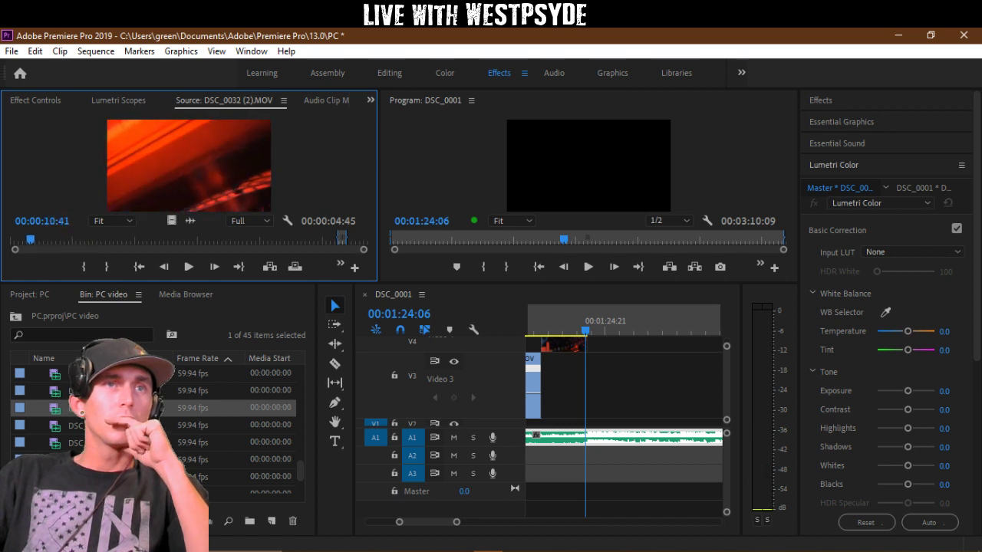
pyautogui.moveTo(132, 374); pyautogui.dragTo(221, 188)
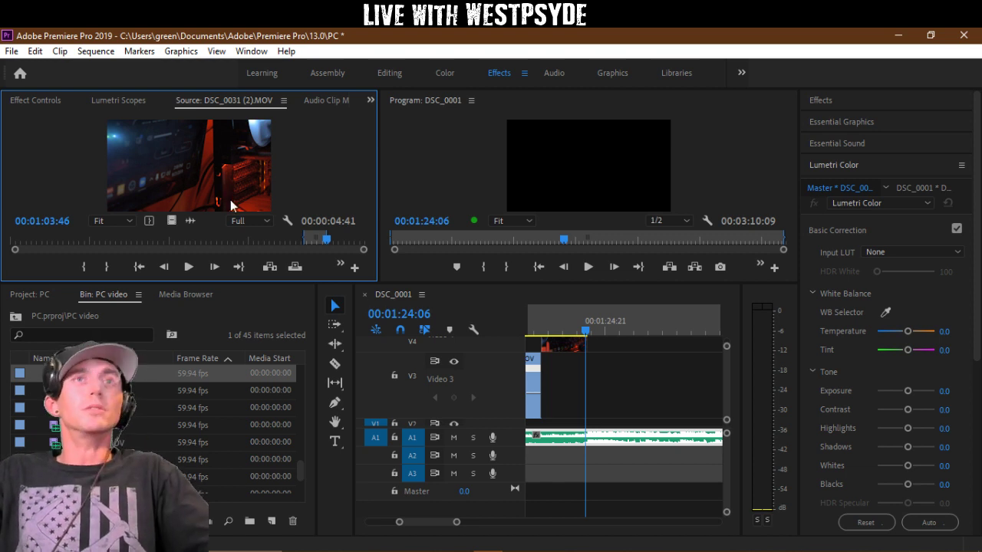
pyautogui.moveTo(246, 238); pyautogui.dragTo(346, 241)
pyautogui.click(156, 390)
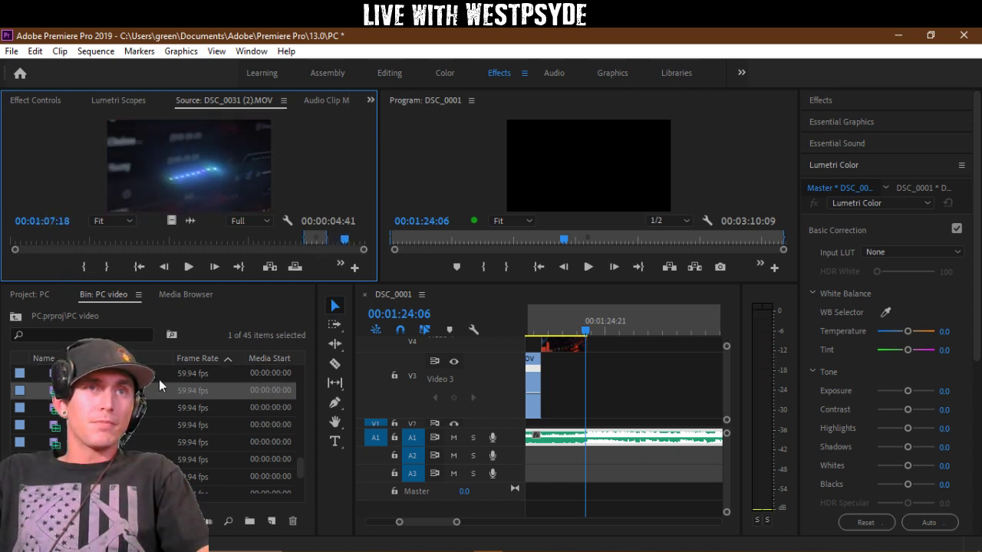
pyautogui.doubleClick(158, 378)
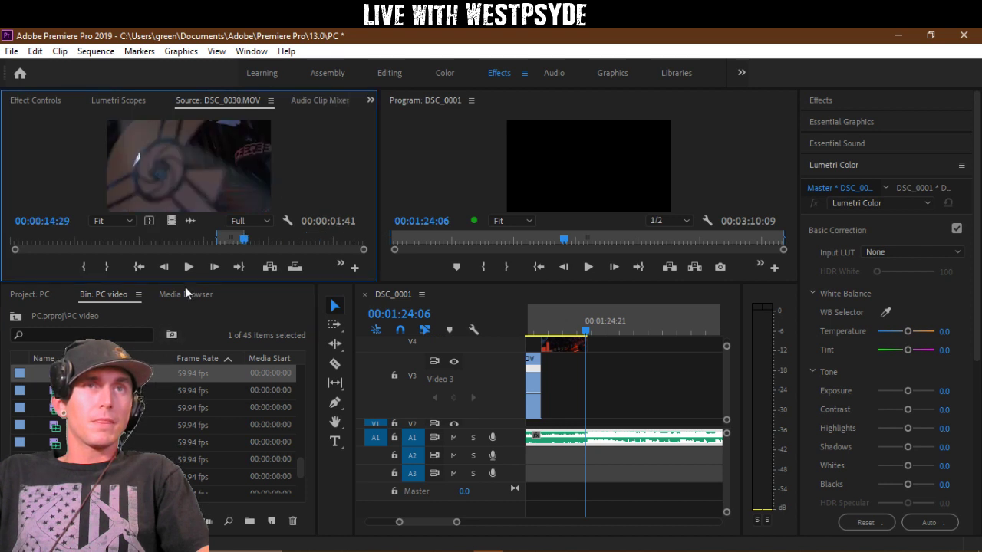
pyautogui.moveTo(281, 237); pyautogui.dragTo(323, 239)
pyautogui.click(139, 391)
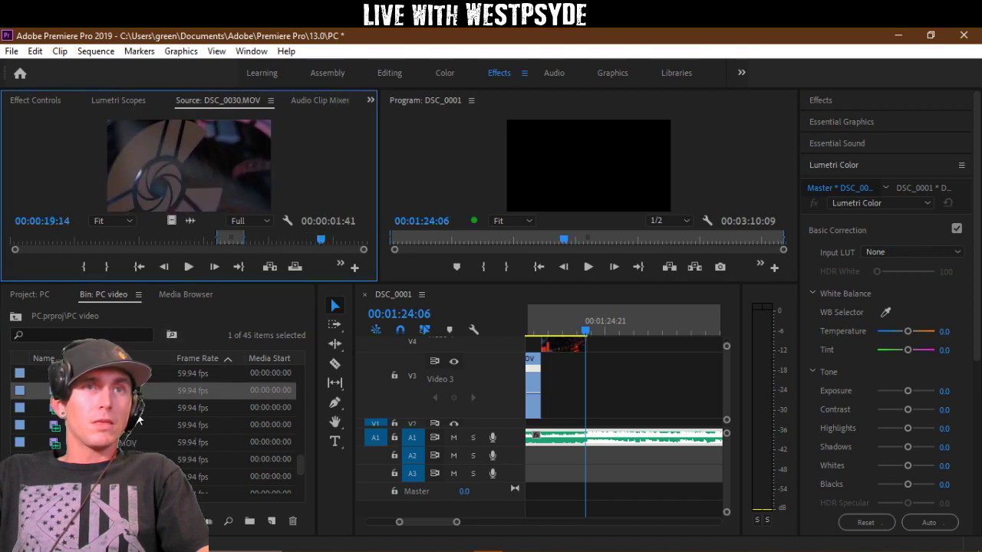
# Step: Open DSC_0030 (2).MOV, mark an in point late in its footage, and play back from there
pyautogui.moveTo(145, 374); pyautogui.dragTo(204, 177)
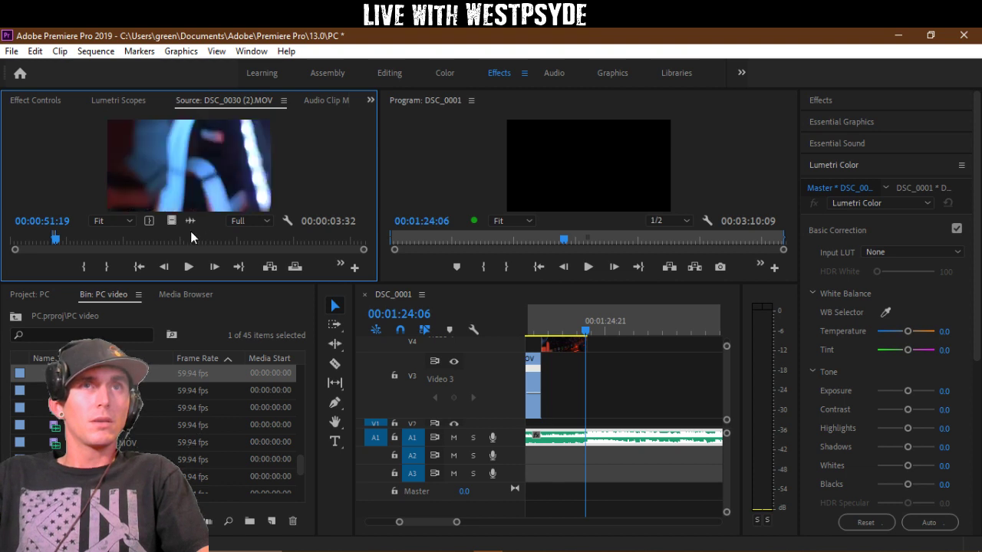
pyautogui.click(277, 239)
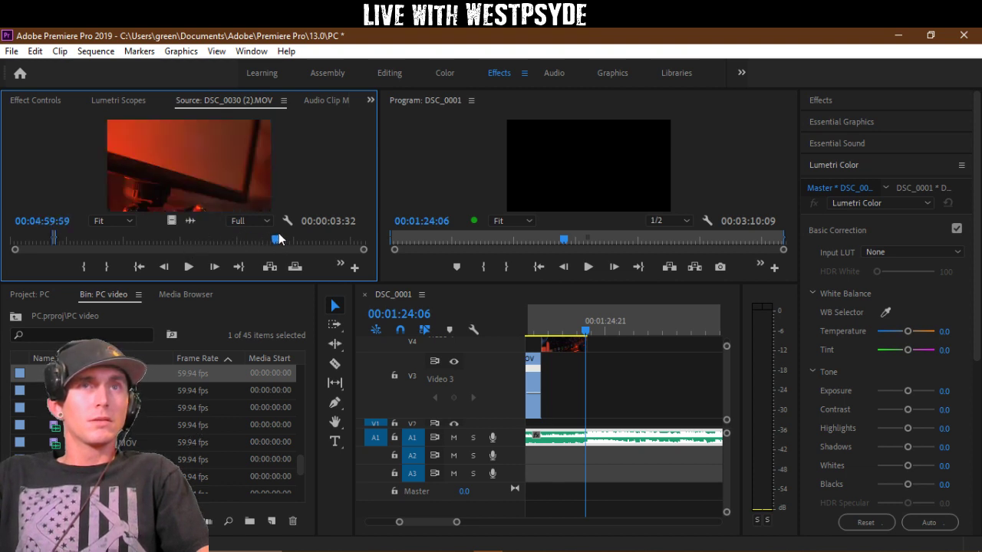
pyautogui.moveTo(278, 238)
pyautogui.mouseDown()
pyautogui.moveTo(307, 237)
pyautogui.moveTo(267, 231)
pyautogui.moveTo(322, 239)
pyautogui.moveTo(313, 240)
pyautogui.mouseUp()
pyautogui.press('i')
pyautogui.press('space')
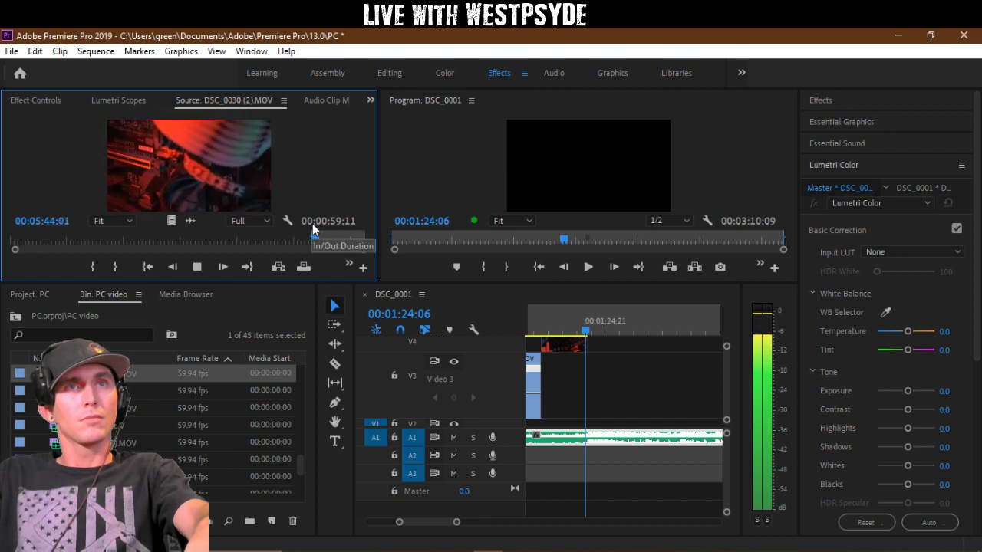
pyautogui.press('space')
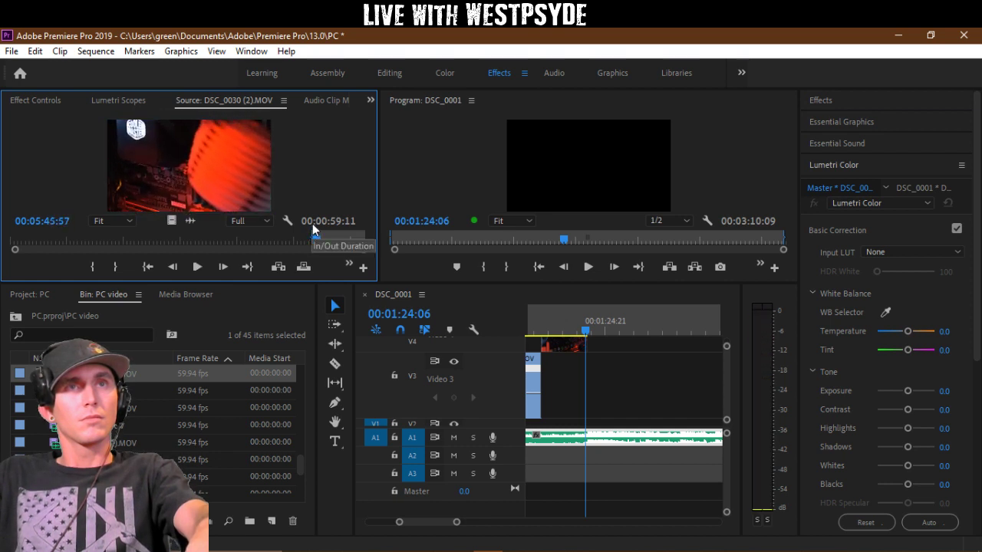
# Step: Open DSC_0028.MOV and mark a 00:00:04:04 range ending at 00:02:29:55
pyautogui.click(146, 418)
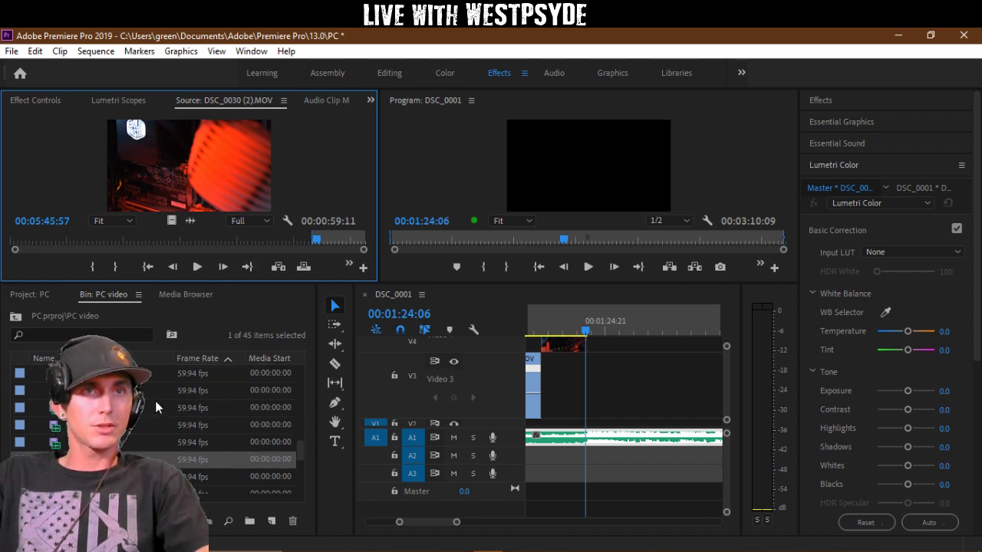
pyautogui.doubleClick(149, 389)
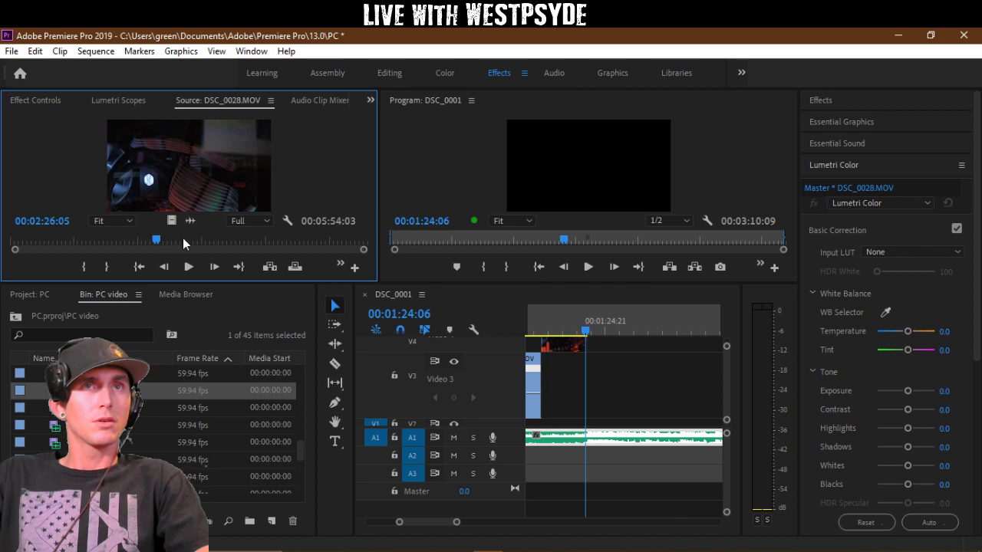
pyautogui.moveTo(163, 244)
pyautogui.mouseDown()
pyautogui.moveTo(143, 242)
pyautogui.moveTo(188, 241)
pyautogui.moveTo(161, 241)
pyautogui.mouseUp()
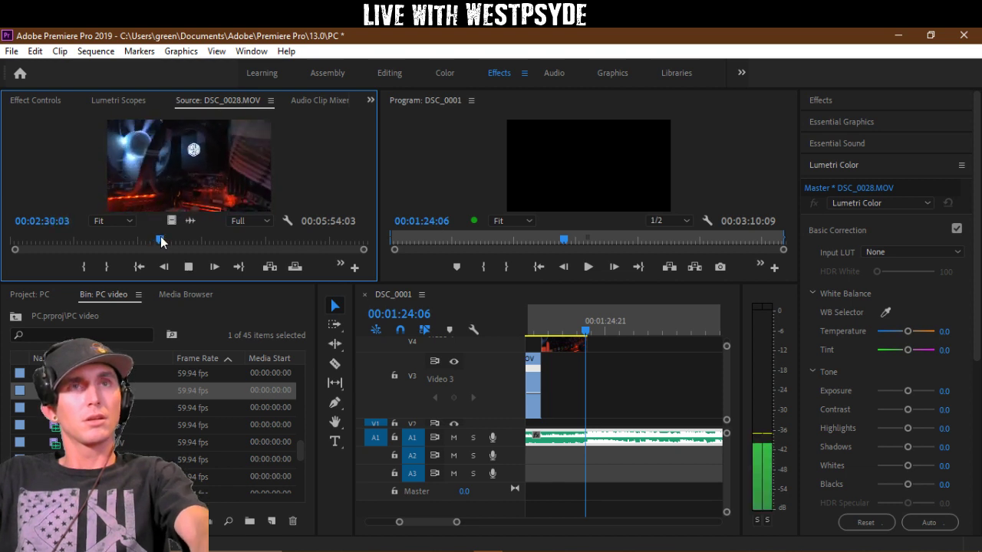
pyautogui.press('i')
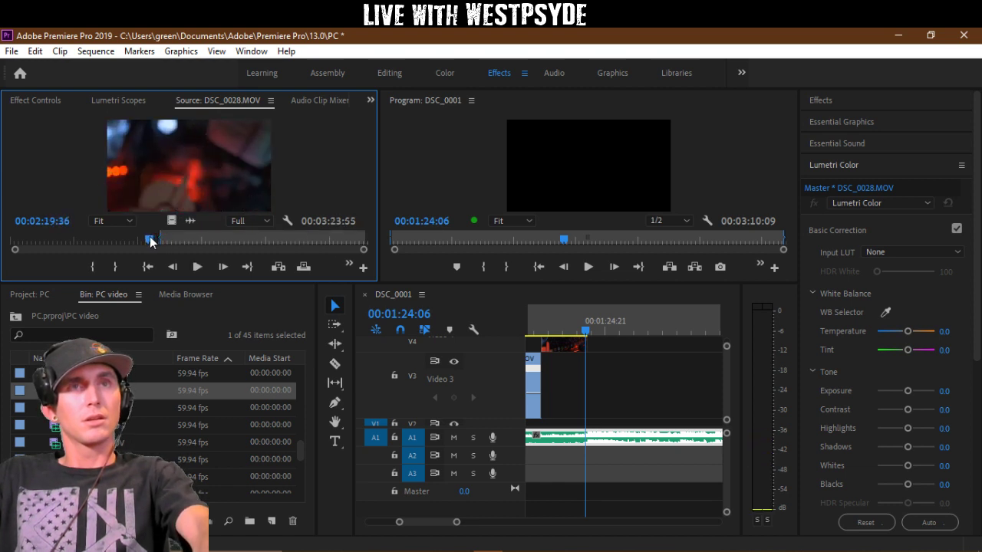
pyautogui.click(152, 240)
pyautogui.press('space')
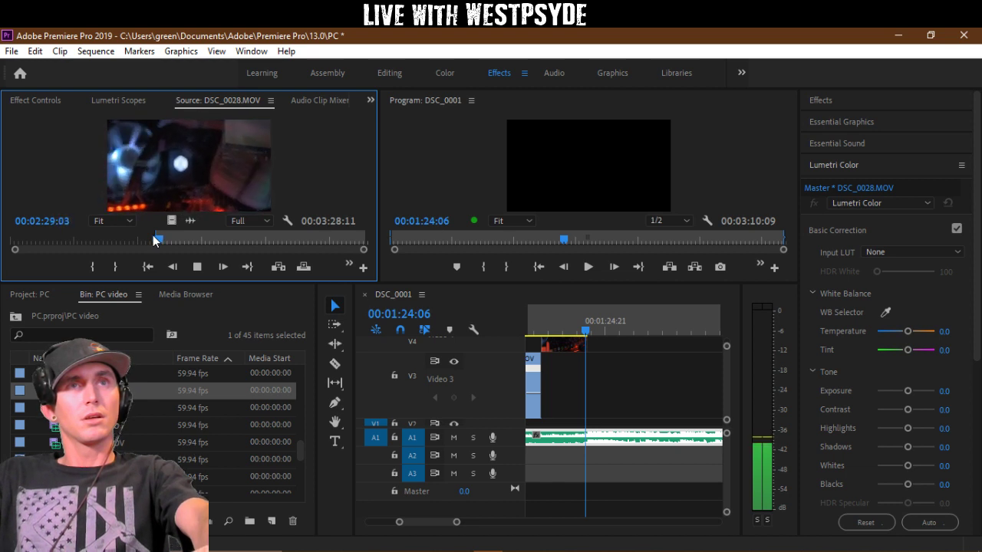
pyautogui.press('o')
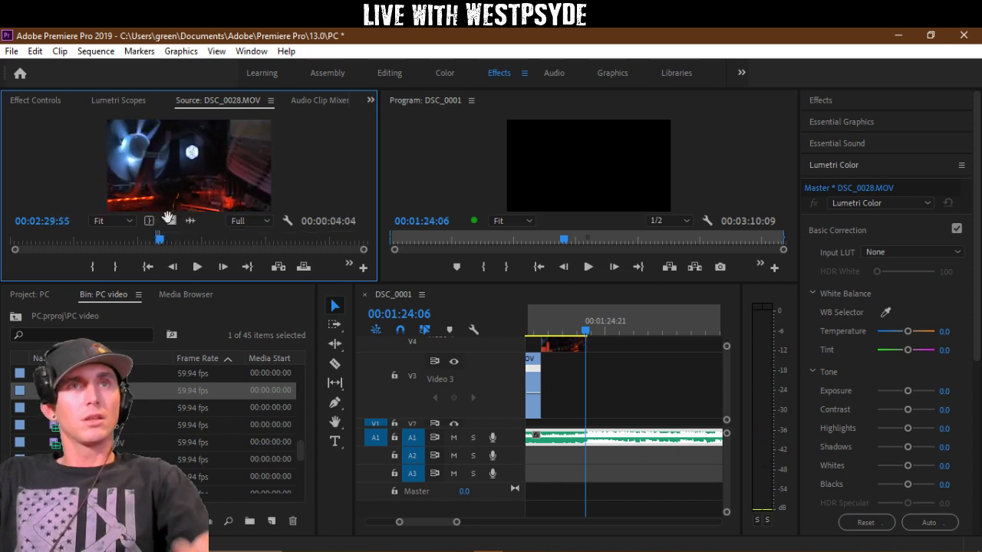
# Step: Place the marked DSC_0028.MOV range on Video 3 directly after the preceding clip and play the transition full screen from 00:01:22:12
pyautogui.press('.')
pyautogui.click(537, 320)
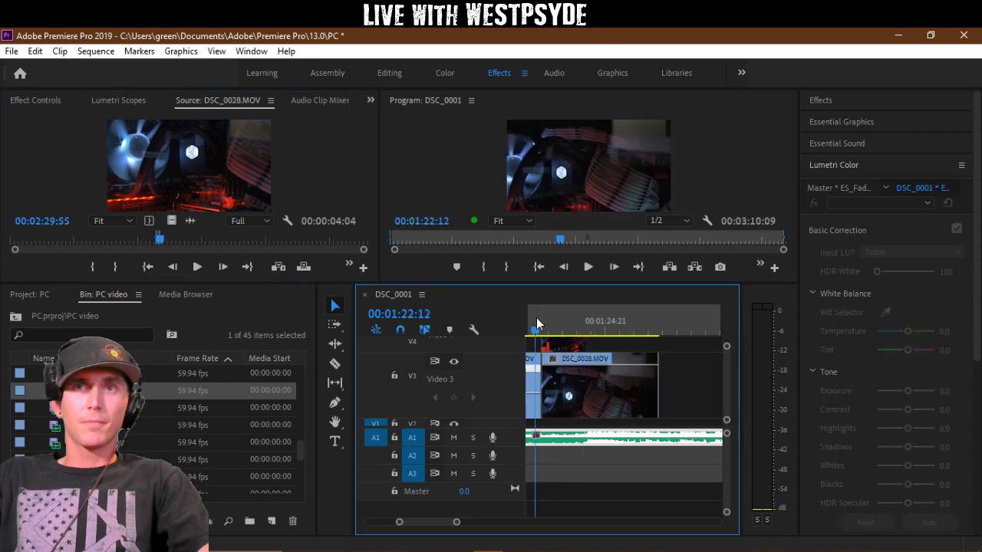
pyautogui.hotkey('ctrl', '`')
pyautogui.press('space')
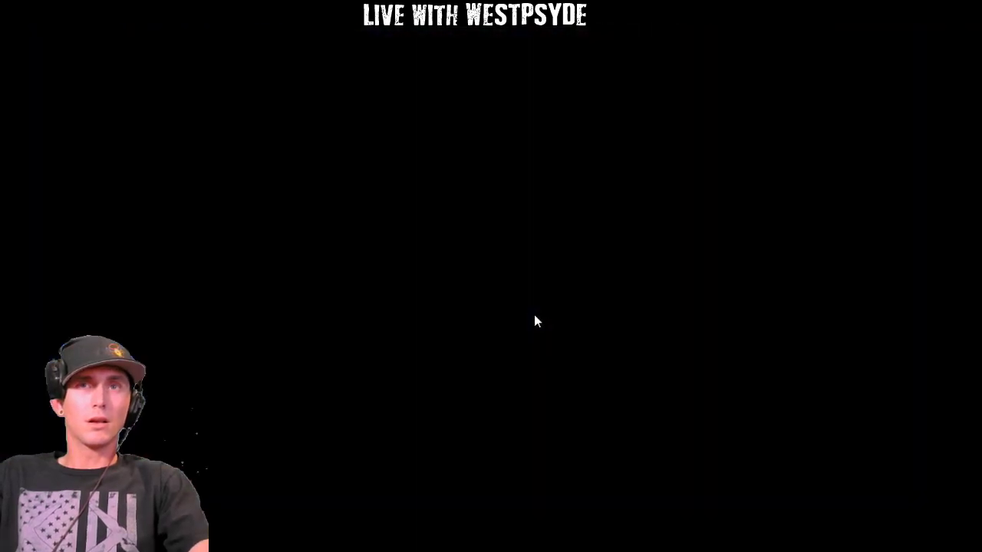
# Step: Leave full-screen playback, extend the end of the DSC_0028.MOV clip on Video 3, and delete that clip from the timeline
pyautogui.hotkey('ctrl', '`')
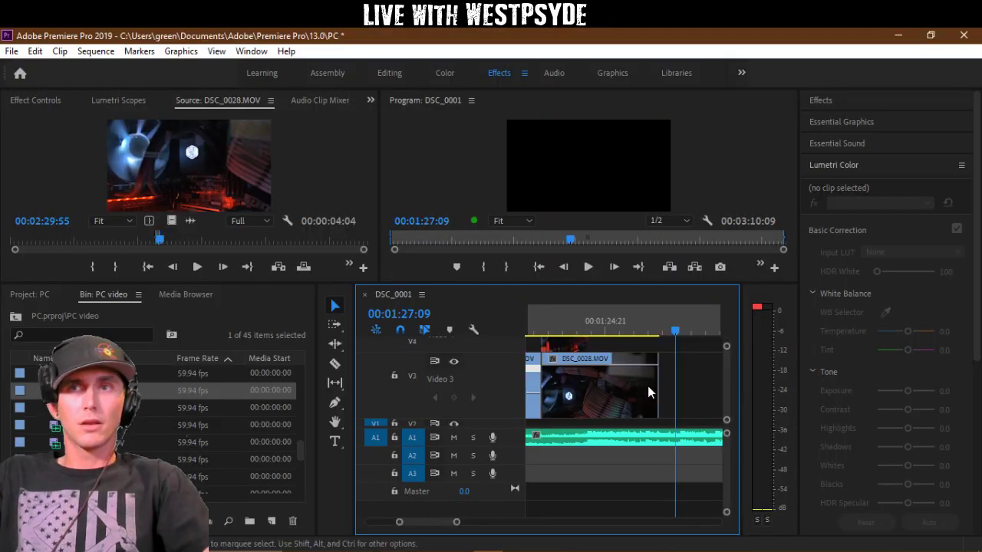
pyautogui.moveTo(657, 386); pyautogui.dragTo(688, 386)
pyautogui.moveTo(562, 315); pyautogui.dragTo(584, 330)
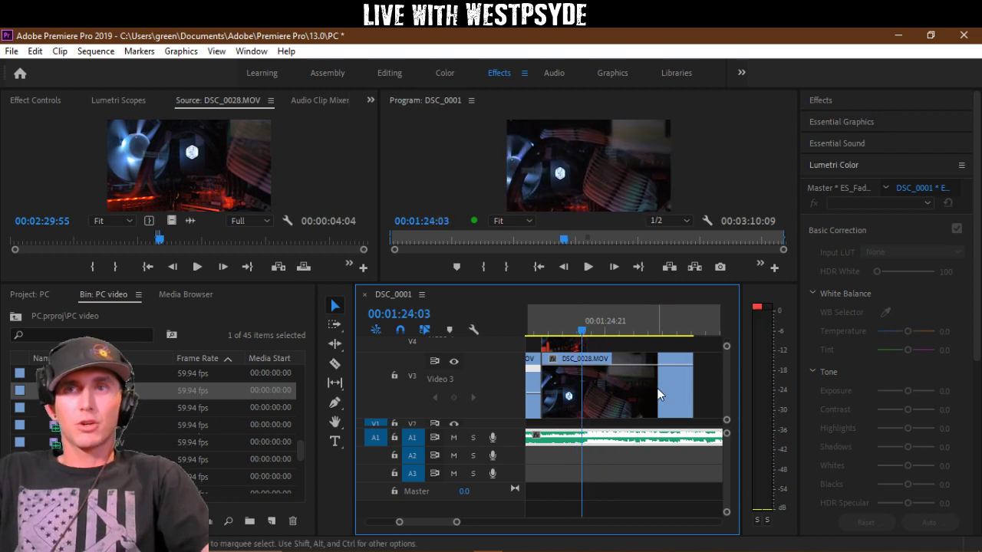
pyautogui.click(669, 391)
pyautogui.press('Delete')
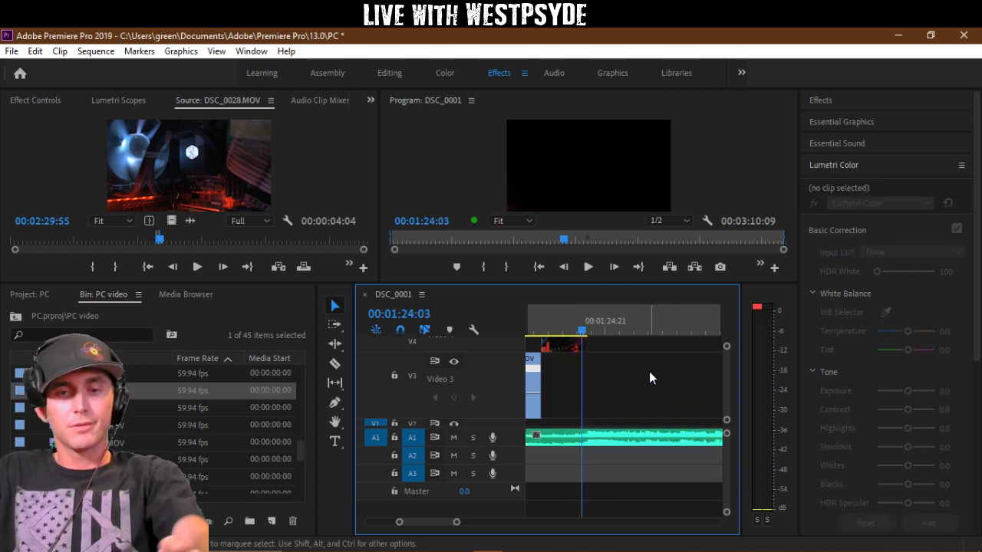
# Step: Move the playhead to 00:00:54:08 at the start of the PC Linked Comp 03/ssd clip and select the clip
pyautogui.press('-')
pyautogui.press('-')
pyautogui.press('-')
pyautogui.press('-')
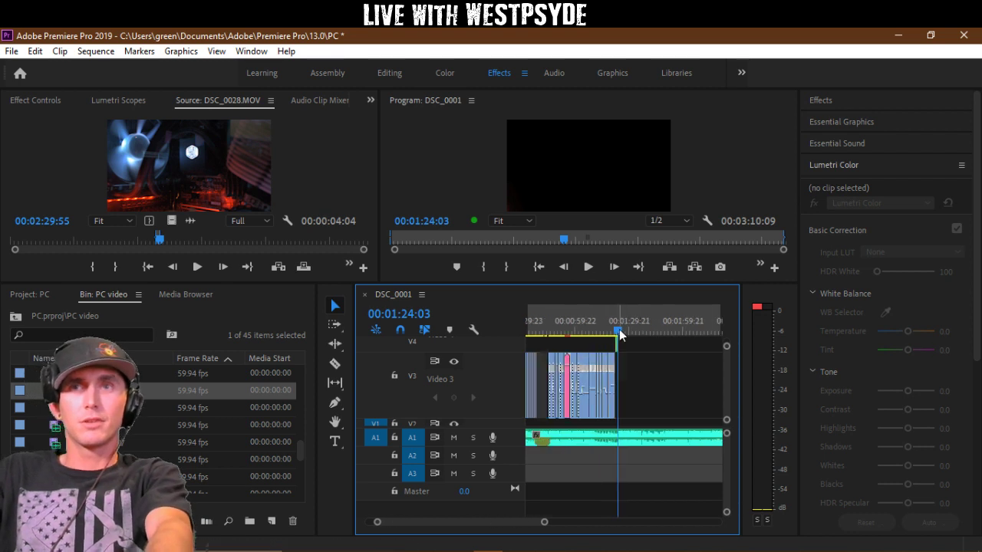
pyautogui.press('Home')
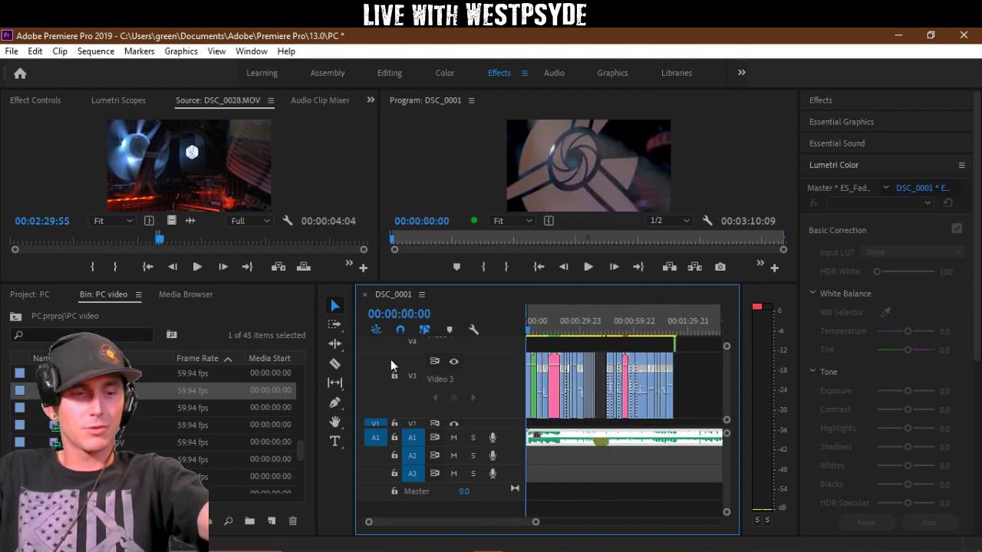
pyautogui.click(626, 325)
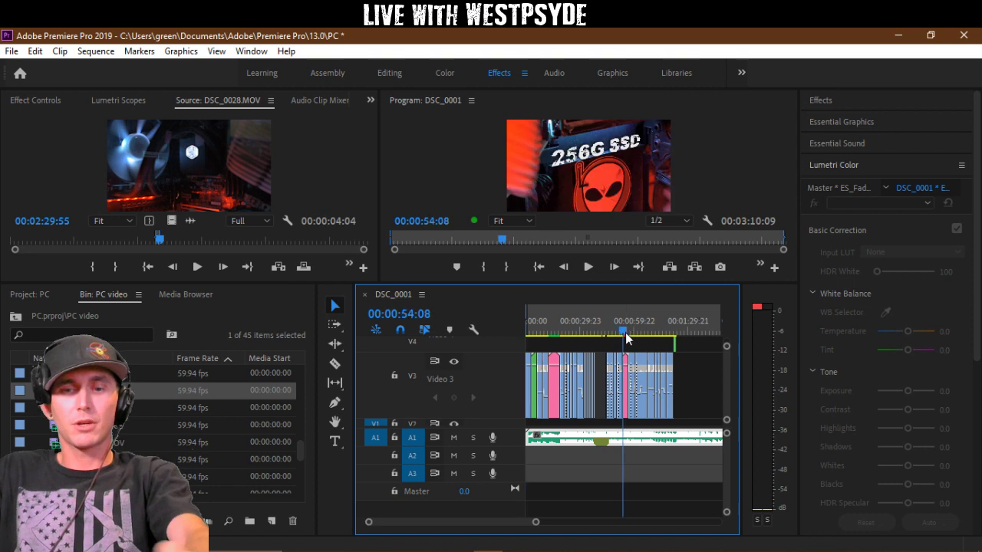
pyautogui.press('=')
pyautogui.press('=')
pyautogui.press('=')
pyautogui.press('=')
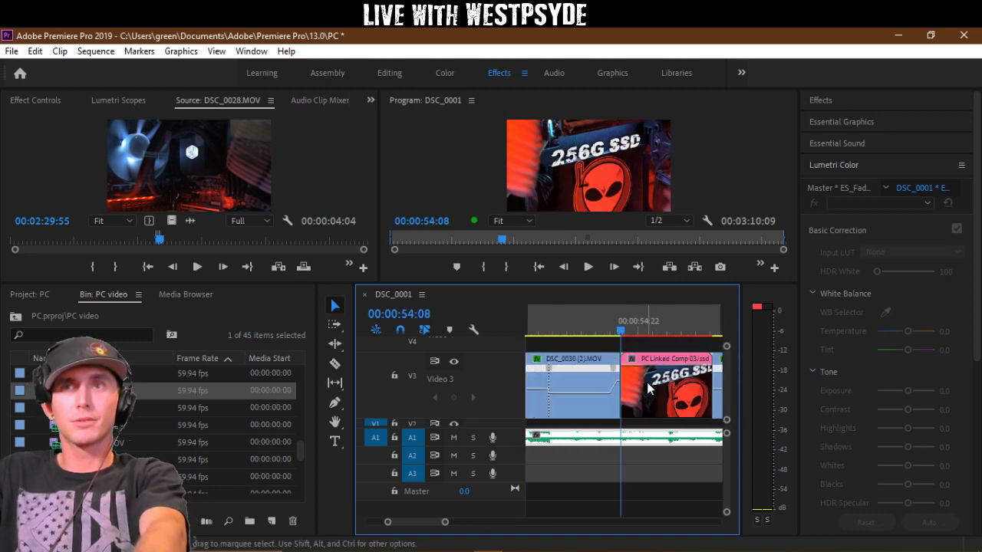
pyautogui.click(647, 389)
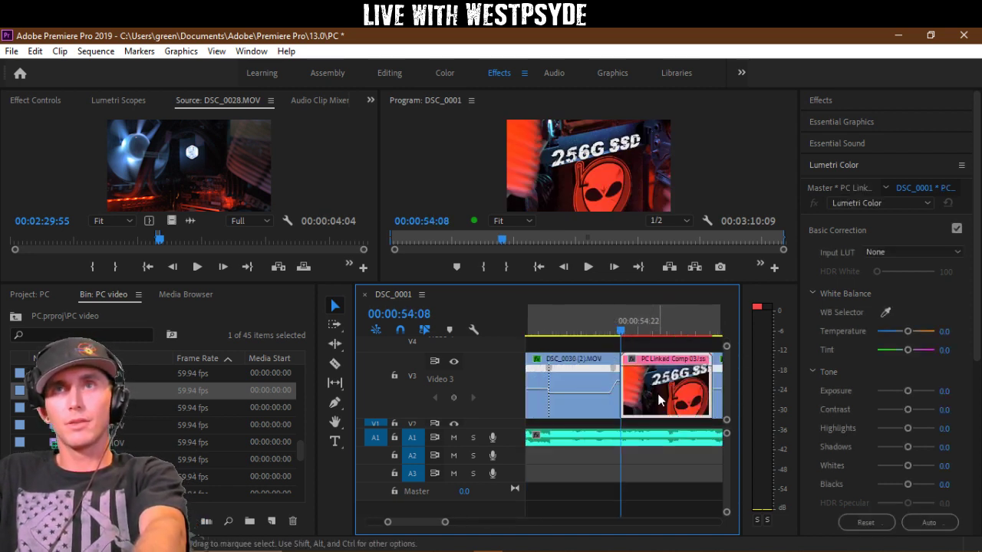
# Step: Replace the PC Linked Comp 03/ssd clip with an After Effects composition, saving the project as ssd over the existing file
pyautogui.doubleClick(660, 398)
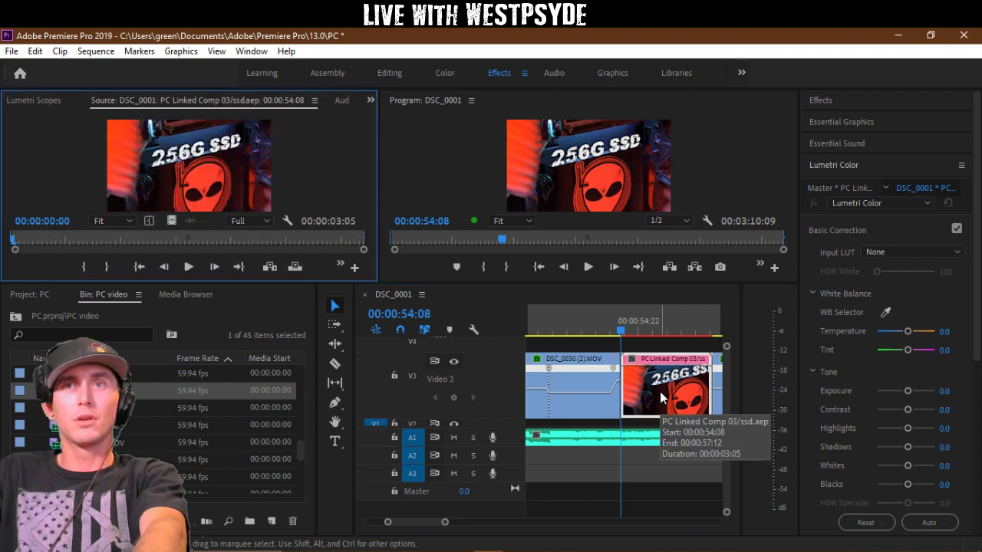
pyautogui.rightClick(661, 397)
pyautogui.click(772, 198)
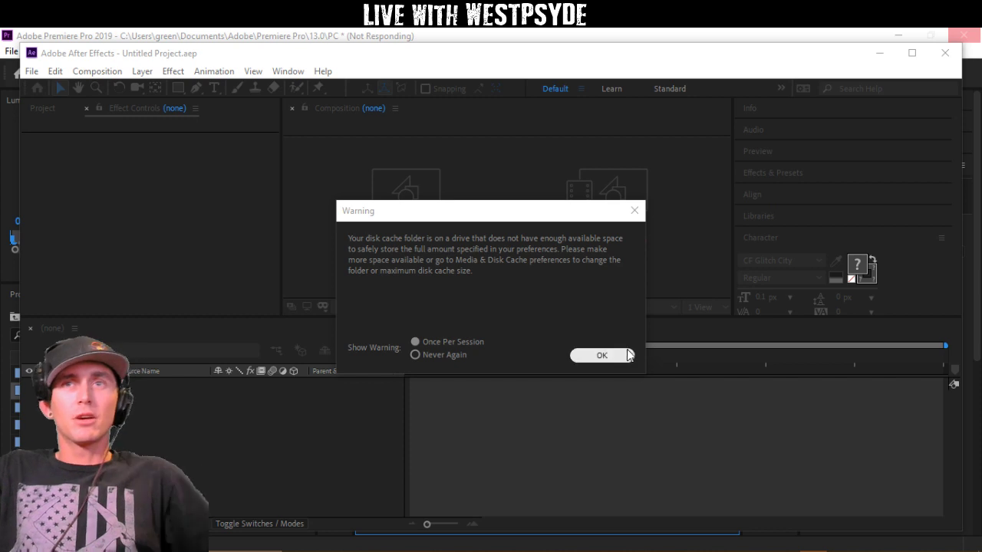
pyautogui.click(627, 355)
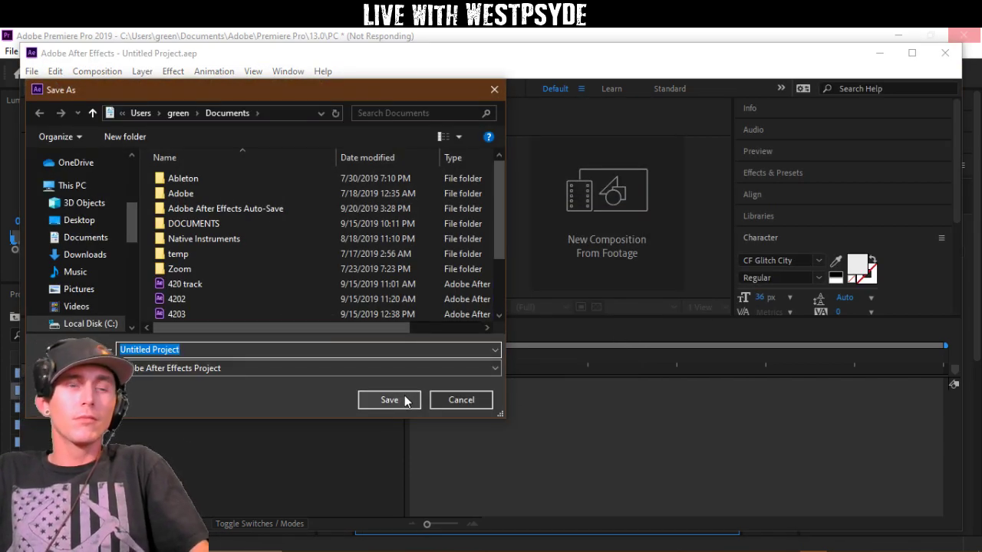
pyautogui.write('ssd')
pyautogui.click(411, 398)
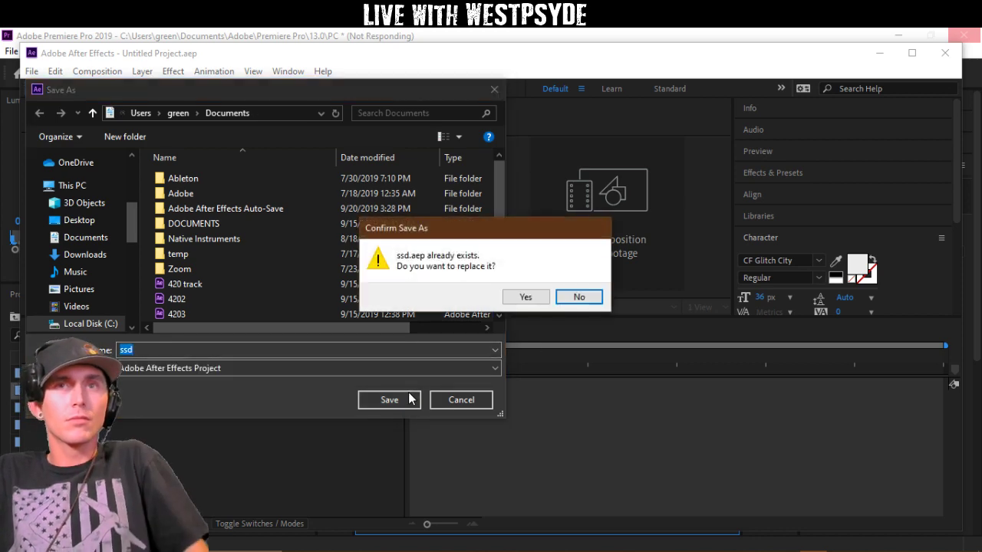
pyautogui.click(525, 297)
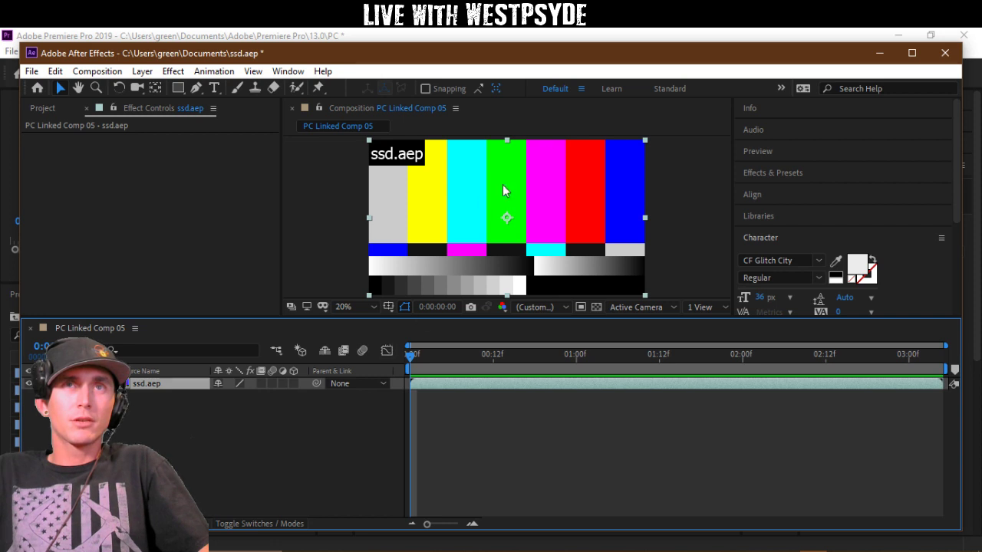
# Step: Shift the ssd.aep layer slightly in the composition, deselect it, and close After Effects without saving
pyautogui.moveTo(470, 210)
pyautogui.mouseDown()
pyautogui.moveTo(468, 248)
pyautogui.moveTo(472, 204)
pyautogui.mouseUp()
pyautogui.click(216, 430)
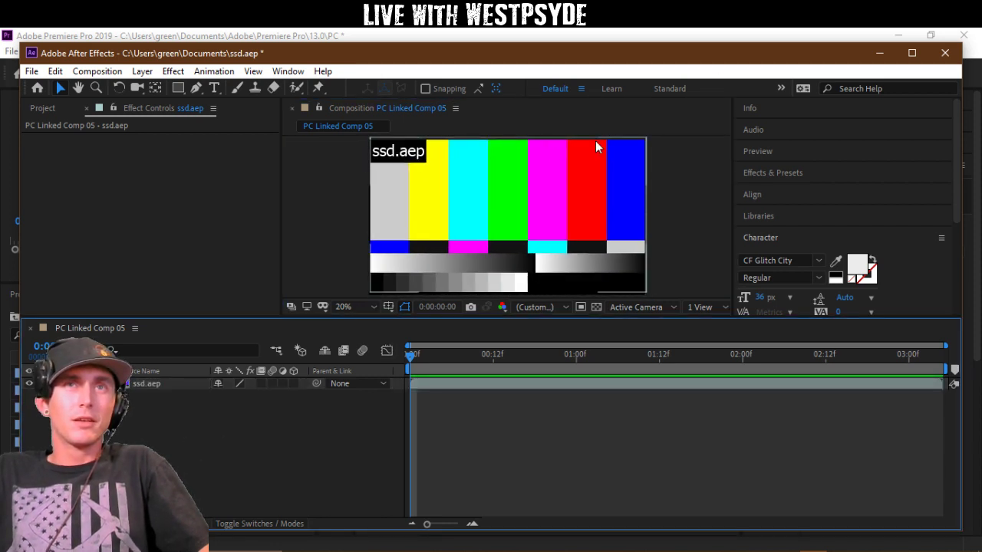
pyautogui.click(945, 54)
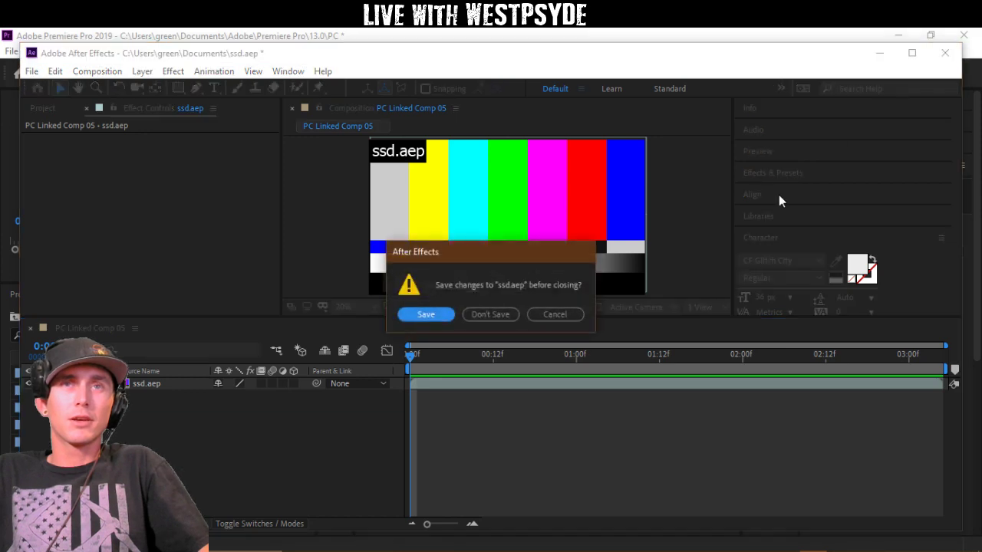
pyautogui.click(473, 317)
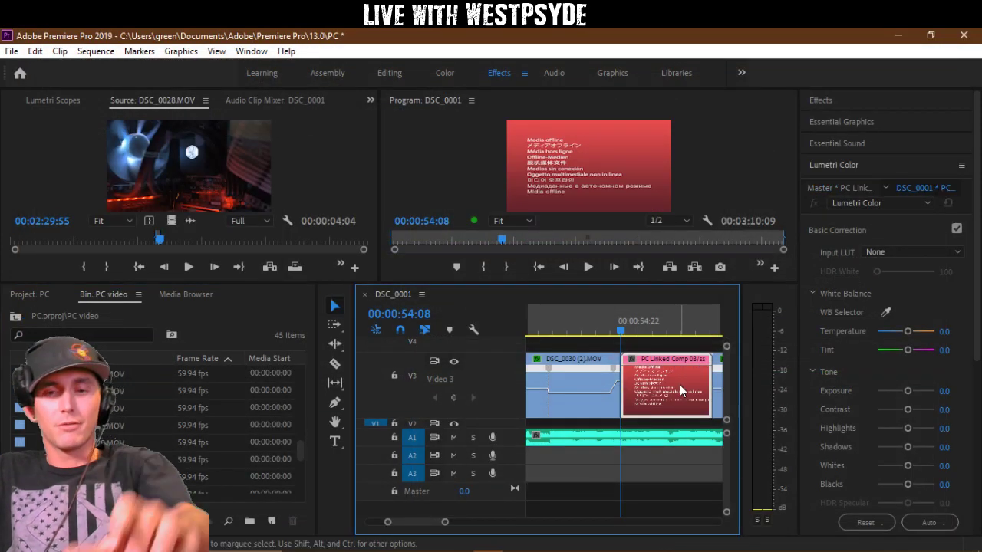
# Step: Try deleting the offline ssd clip on Video 3, play the gap from 00:00:53:01, and undo the deletion
pyautogui.press('Delete')
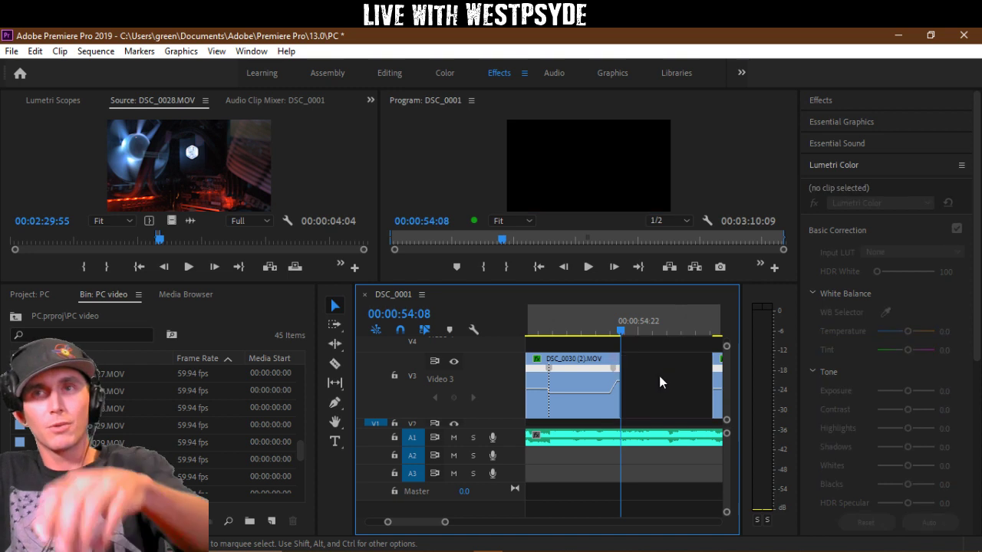
pyautogui.click(178, 432)
pyautogui.click(584, 322)
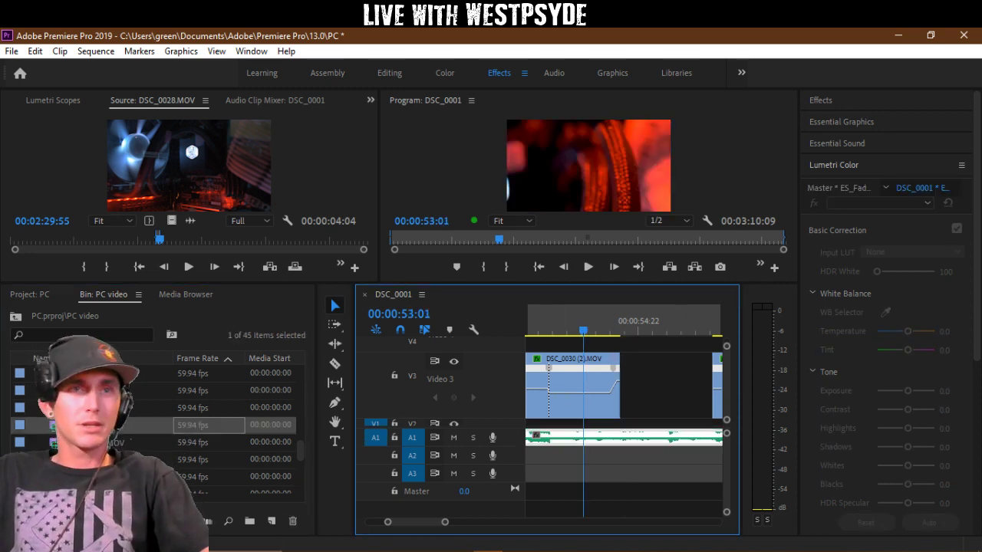
pyautogui.click(131, 409)
pyautogui.press('space')
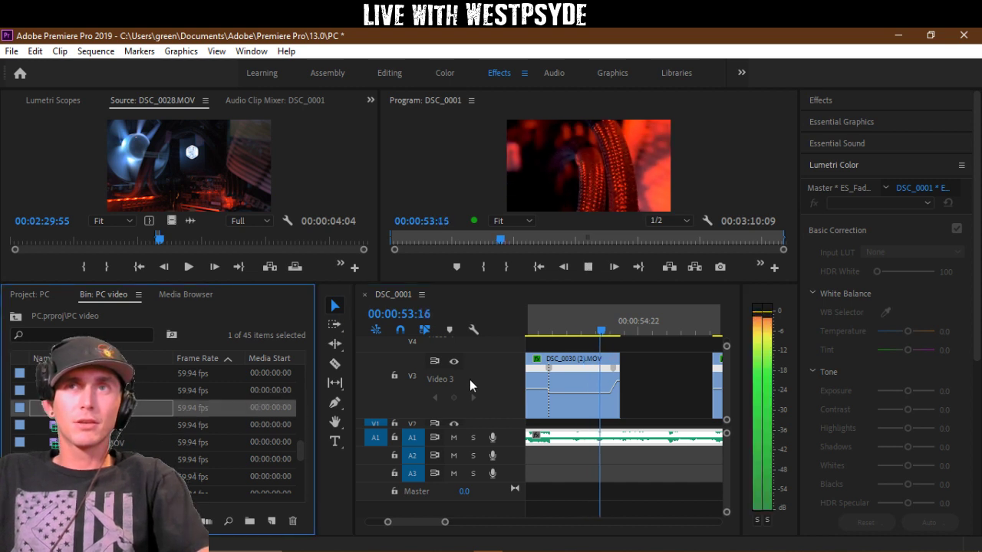
pyautogui.press('space')
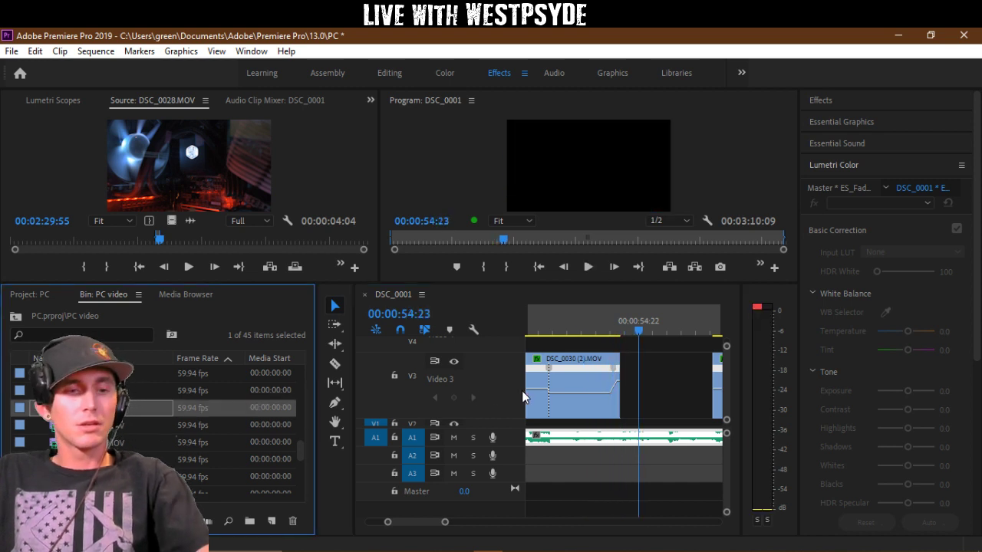
pyautogui.hotkey('ctrl', 'z')
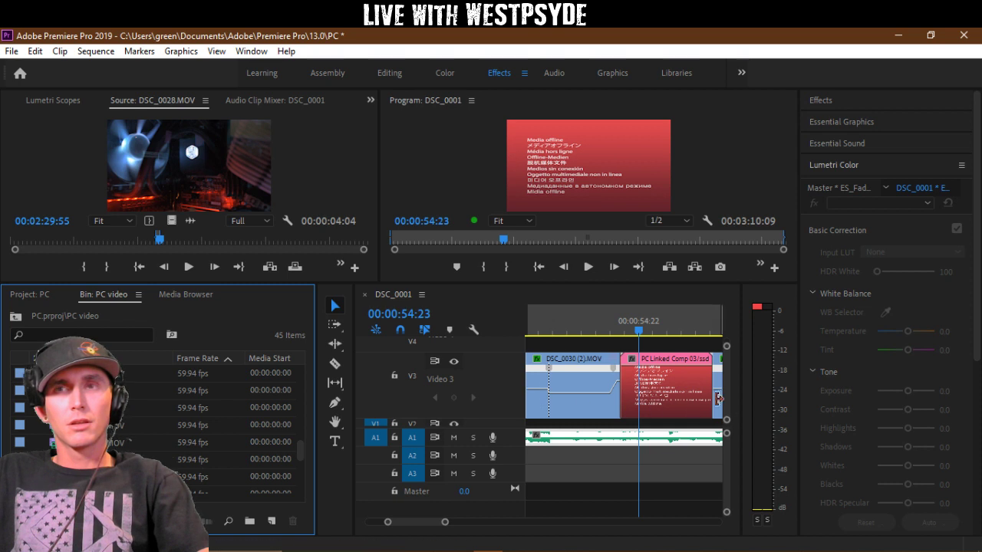
# Step: Delete the offline ssd clip from Video 3 and play the sequence from 00:00:53:19 into the gap
pyautogui.click(668, 349)
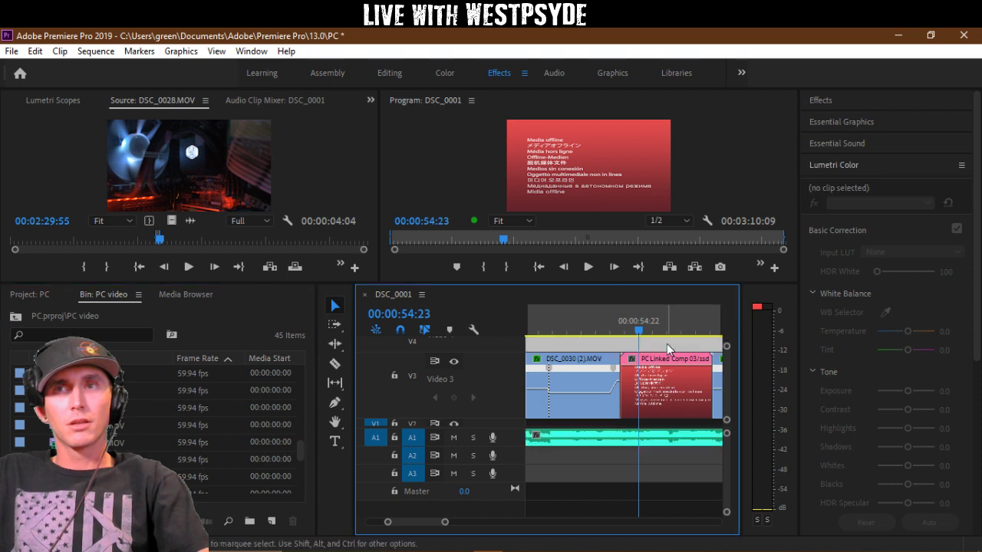
pyautogui.click(685, 401)
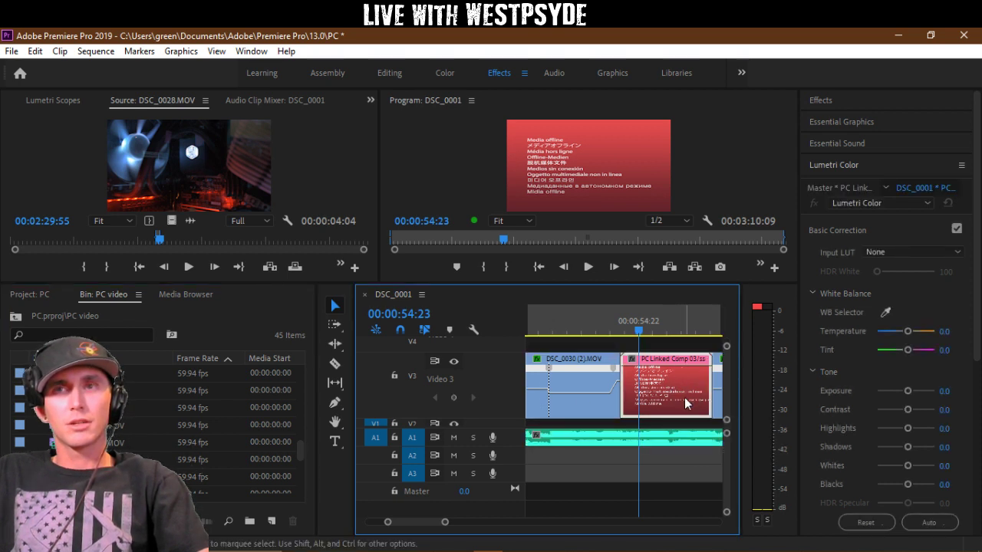
pyautogui.press('Delete')
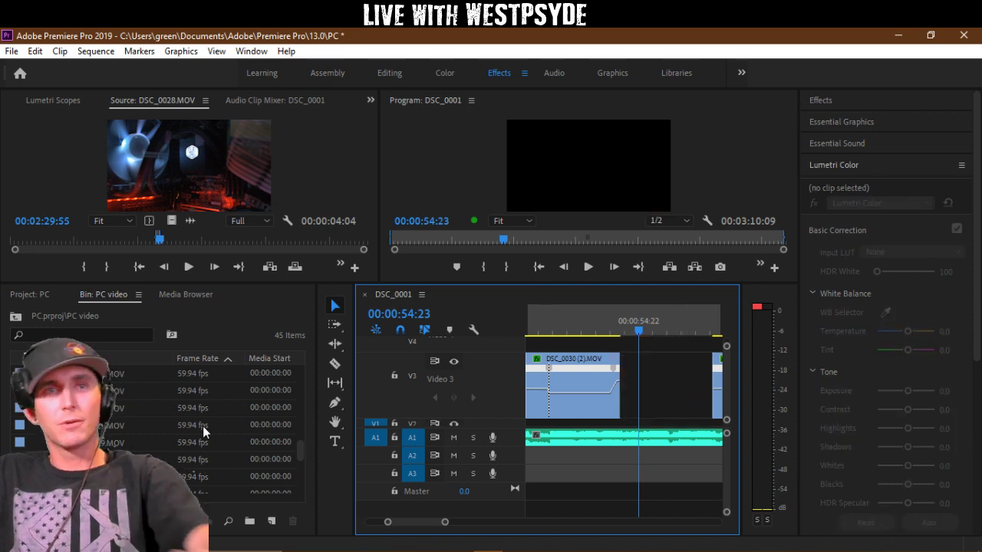
pyautogui.click(606, 326)
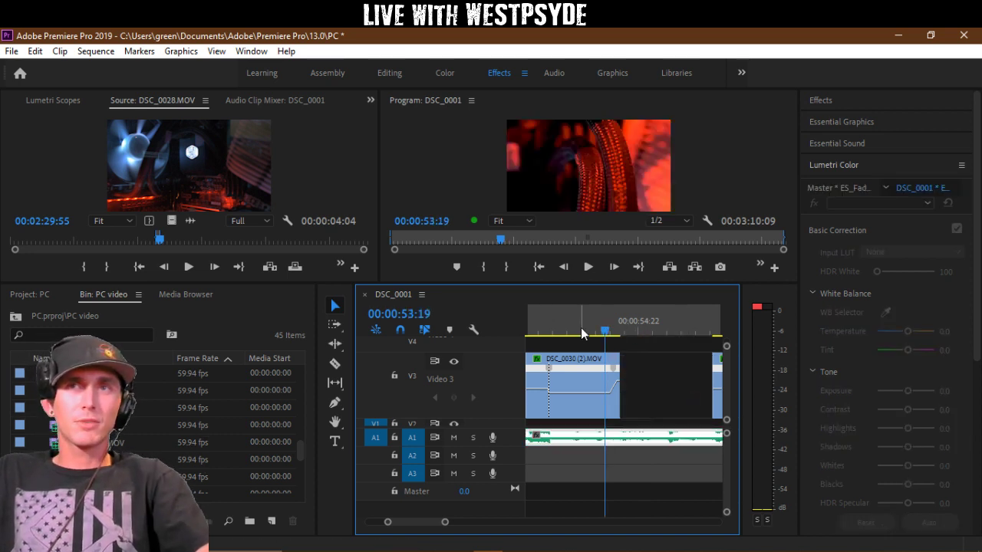
pyautogui.press('space')
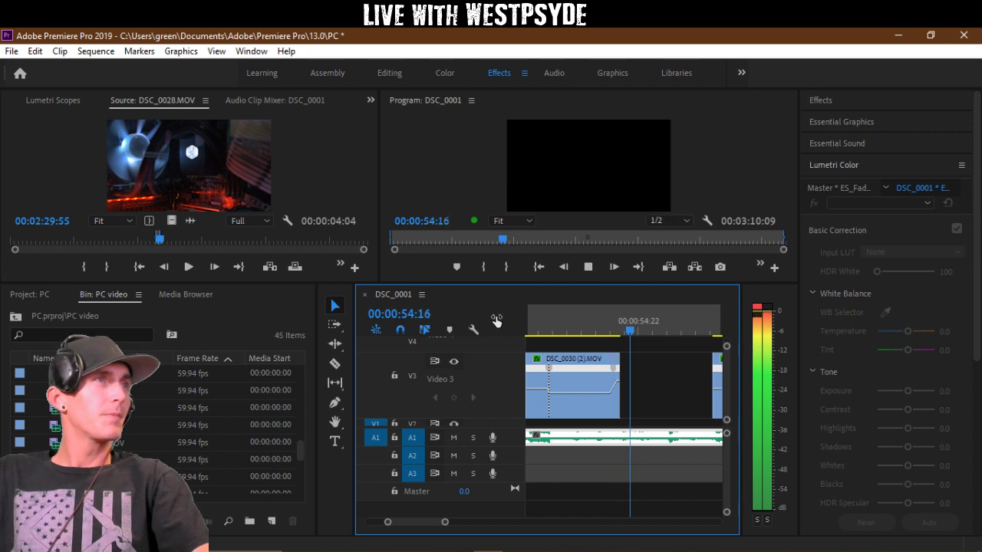
pyautogui.press('space')
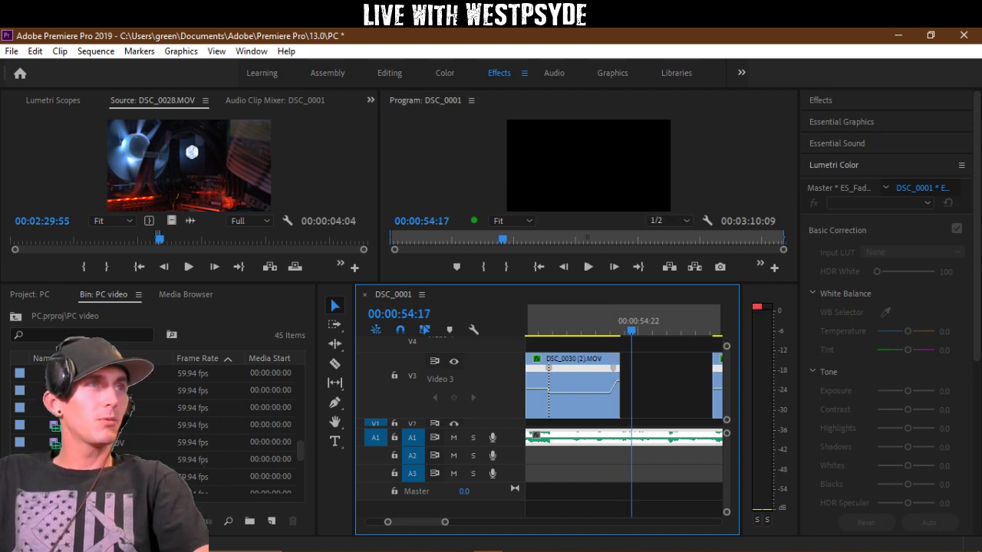
# Step: Open DSC_0028.MOV, mark an in point at 00:01:24:32, move it earlier for a 00:04:11:27 range, and play the fan-logo shot
pyautogui.click(152, 411)
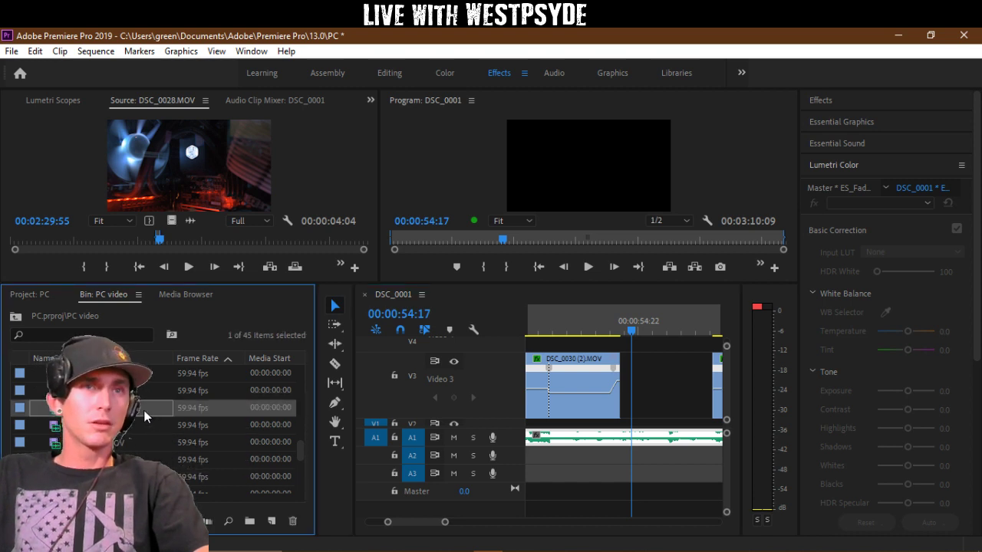
pyautogui.doubleClick(151, 410)
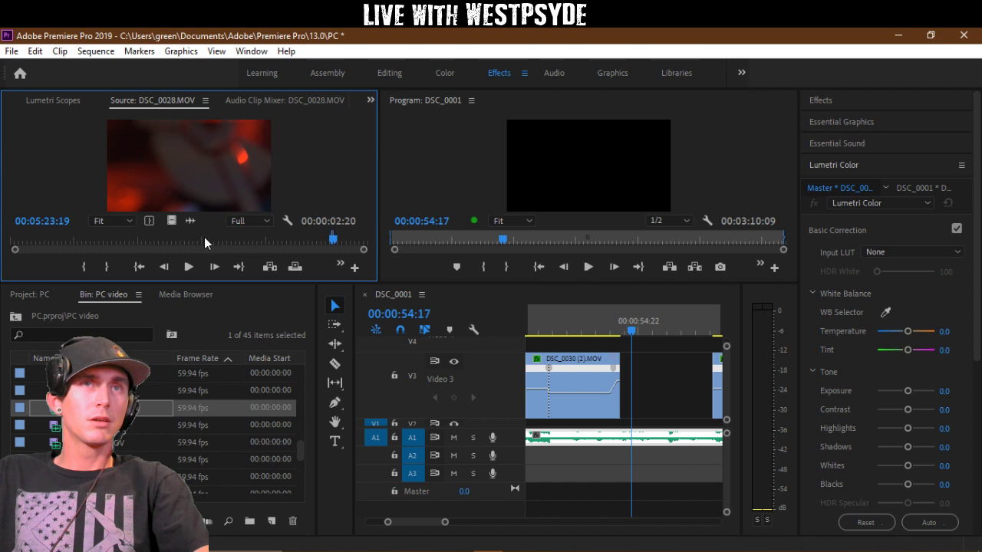
pyautogui.moveTo(182, 244); pyautogui.dragTo(94, 247)
pyautogui.press('i')
pyautogui.press('space')
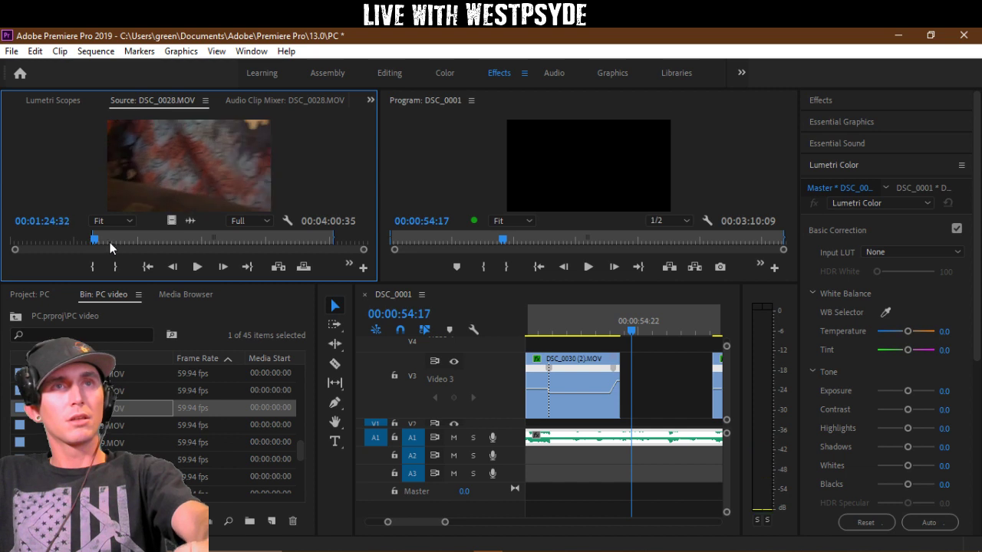
pyautogui.click(89, 242)
pyautogui.click(76, 241)
pyautogui.press('space')
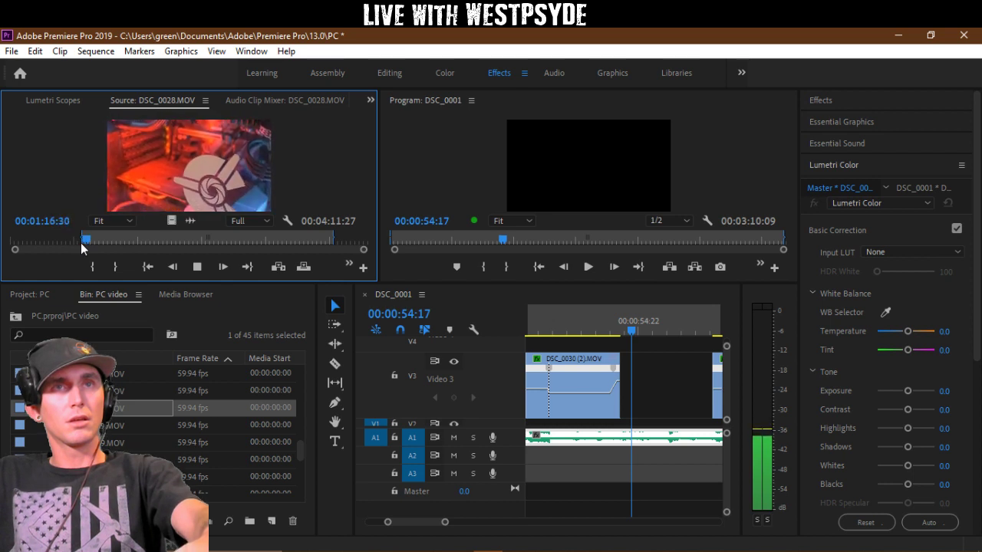
pyautogui.press('space')
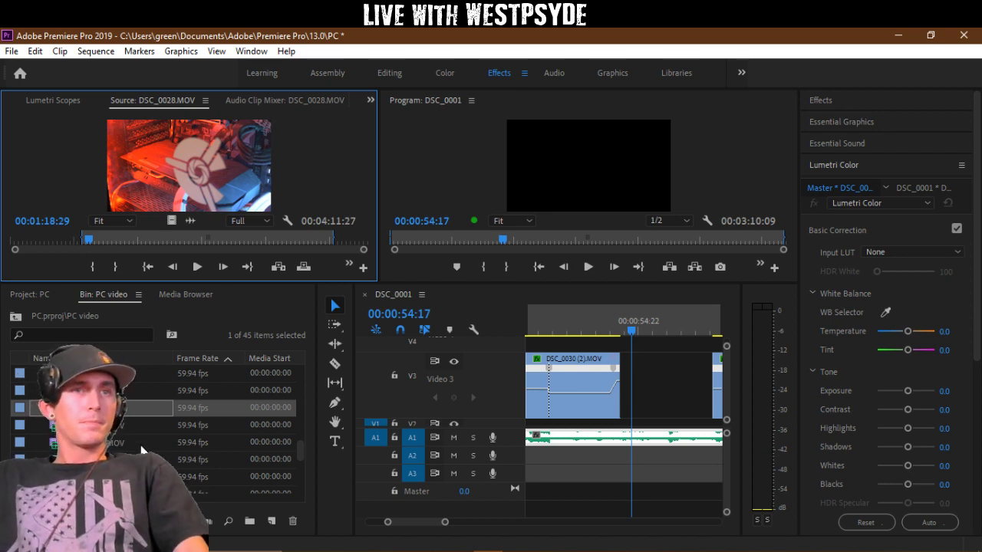
# Step: Open DSC_0029.MOV and mark a 00:00:06:14 range over the motherboard shot, ending at 00:02:27:48
pyautogui.press('Up')
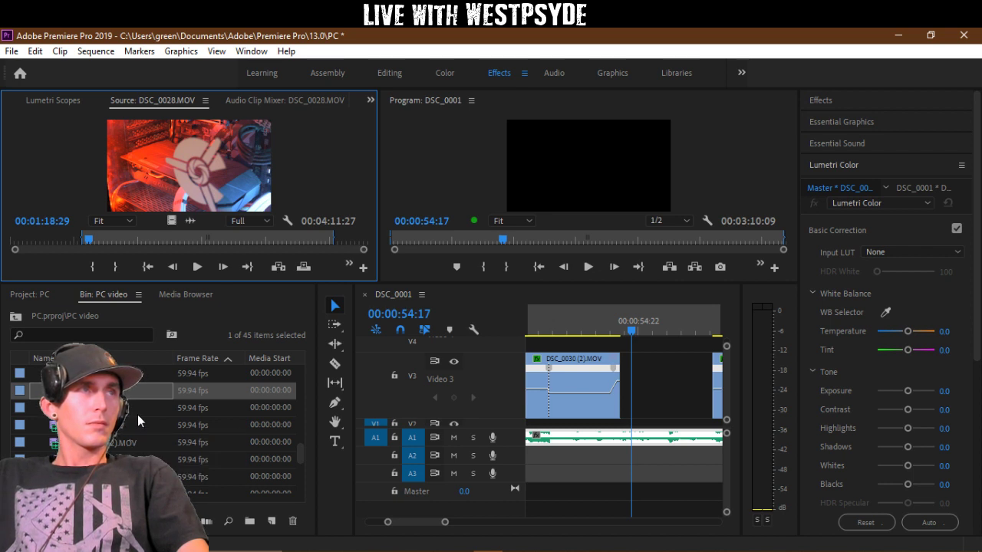
pyautogui.doubleClick(140, 407)
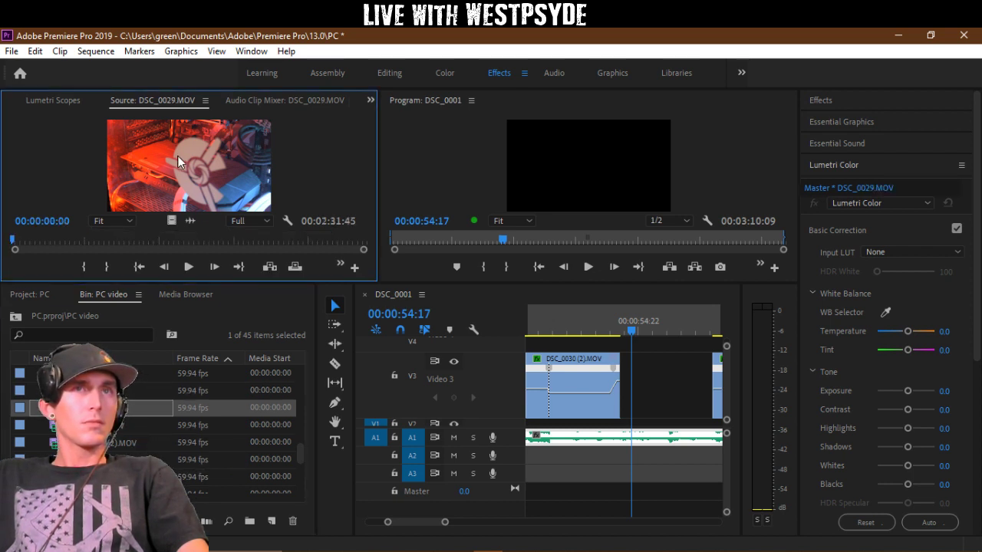
pyautogui.moveTo(271, 238); pyautogui.dragTo(340, 239)
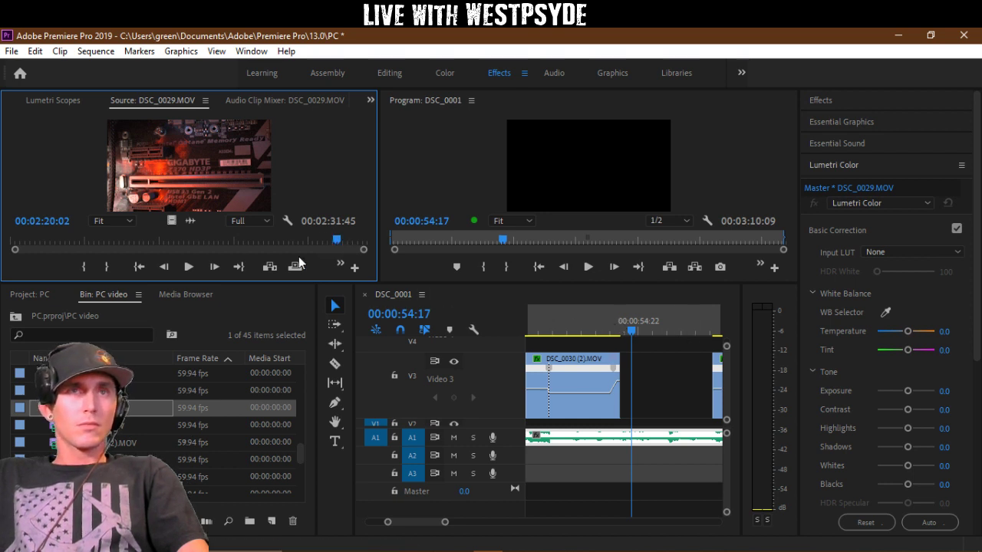
pyautogui.press('space')
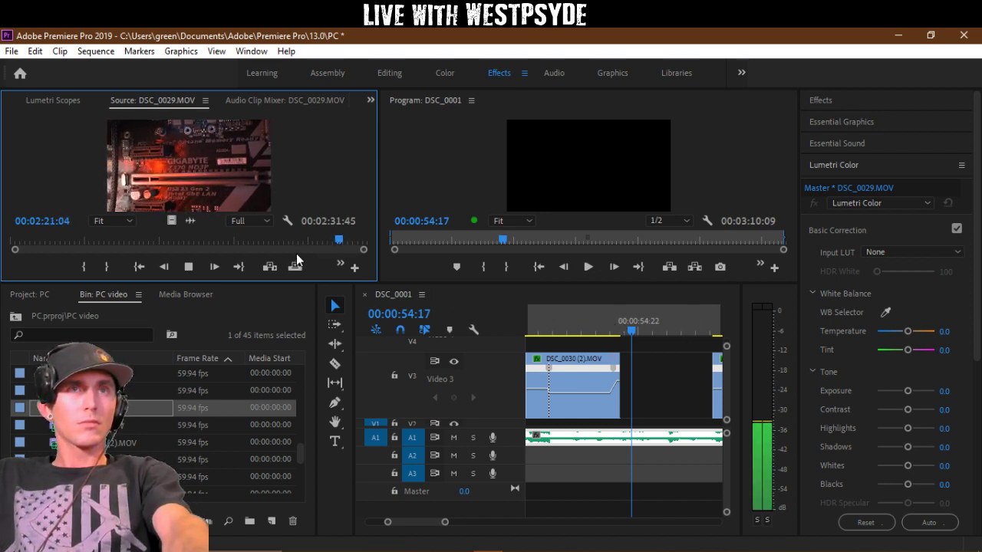
pyautogui.press('i')
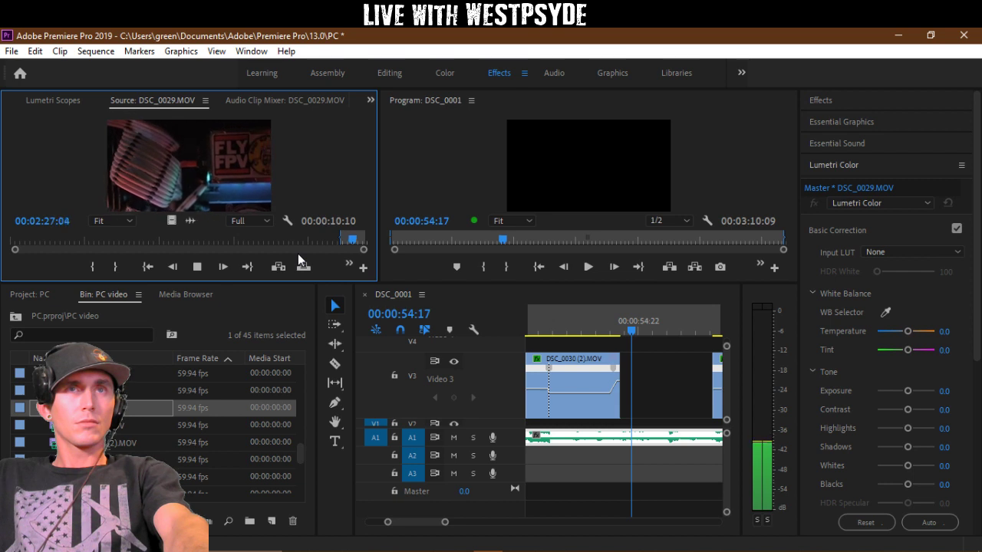
pyautogui.press('space')
pyautogui.press('o')
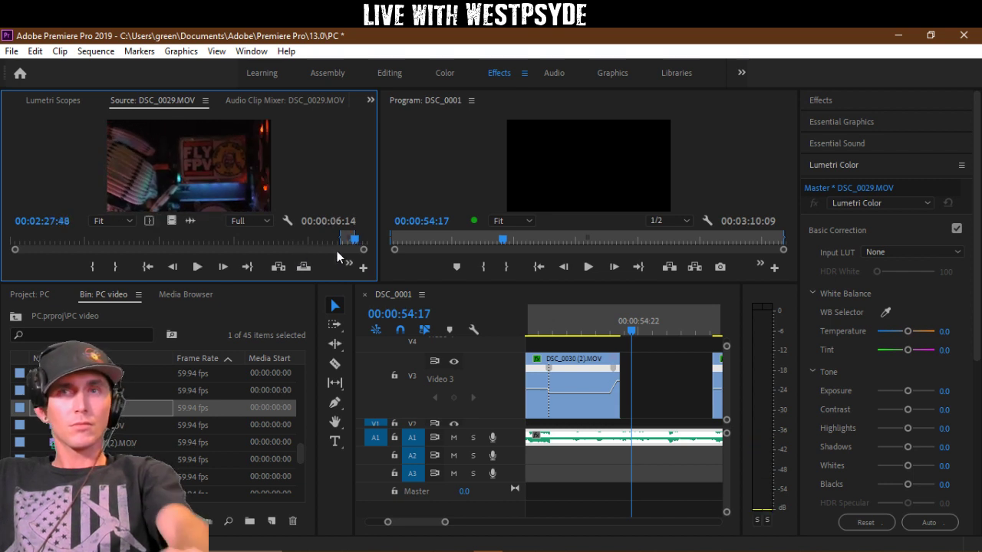
# Step: Fill the gap in the sequence with the marked DSC_0029 range, video only, and trim its end to 00:00:57:15
pyautogui.moveTo(175, 218); pyautogui.dragTo(628, 338)
pyautogui.press('space')
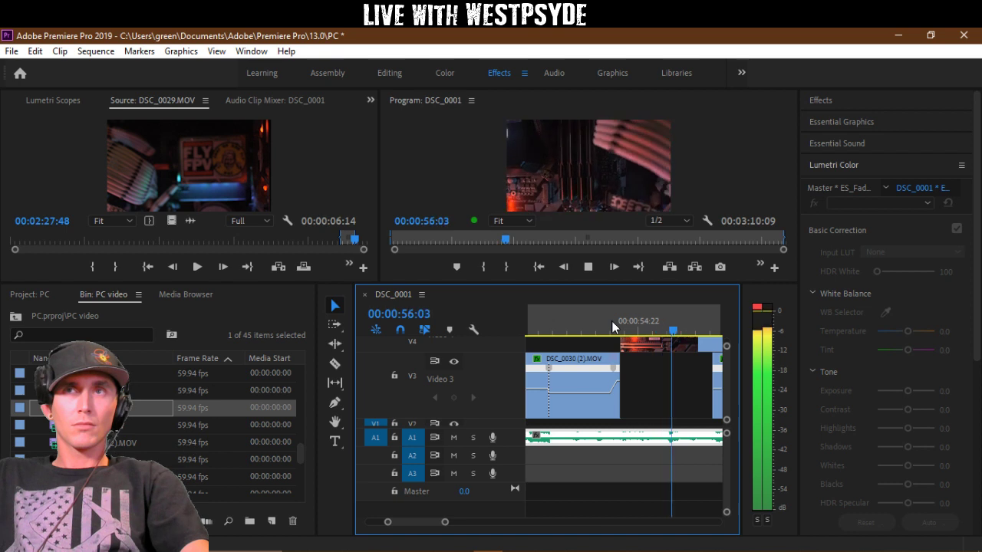
pyautogui.press('space')
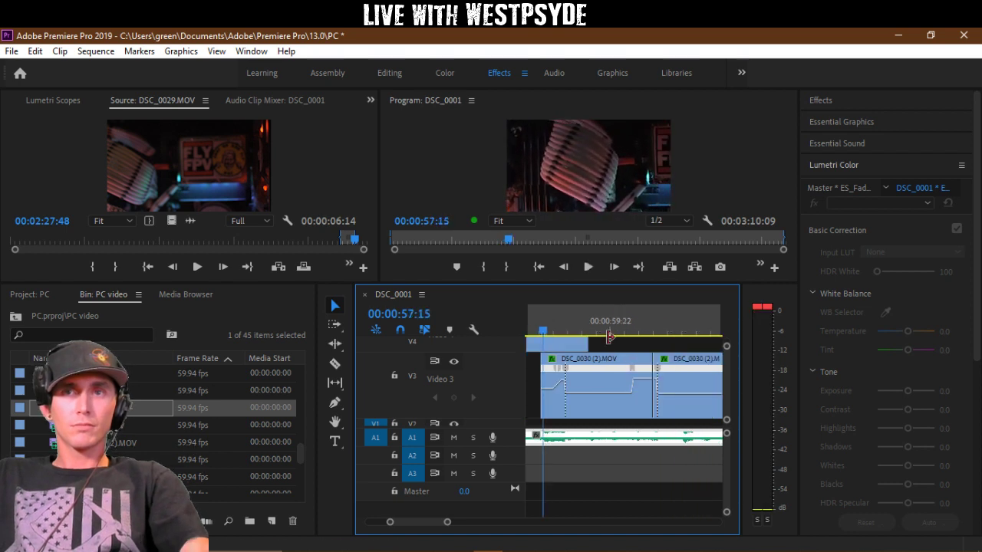
pyautogui.moveTo(589, 343); pyautogui.dragTo(546, 335)
pyautogui.press('-')
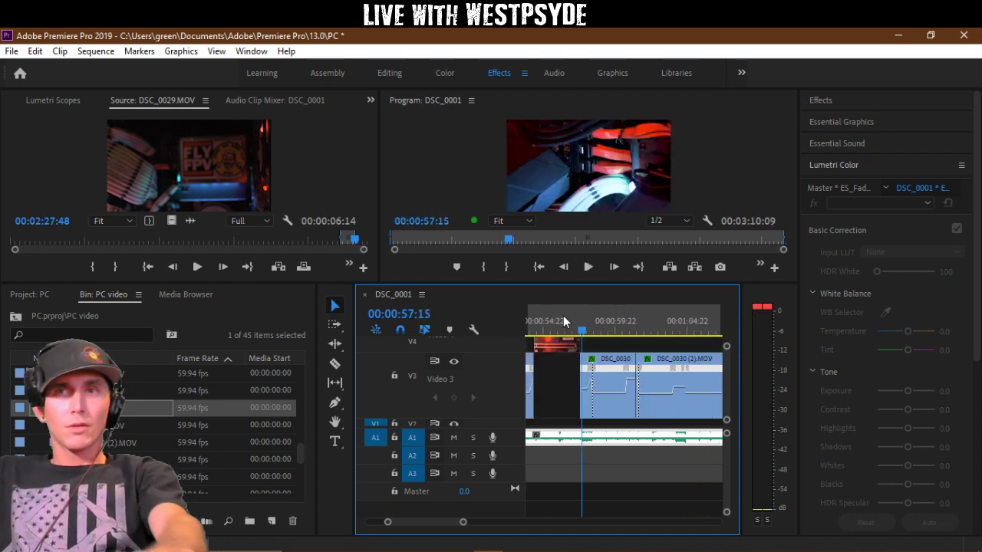
# Step: Play the sequence from 00:00:53:23 through the new DSC_0029 clip, replaying the transition into the following clip
pyautogui.click(532, 322)
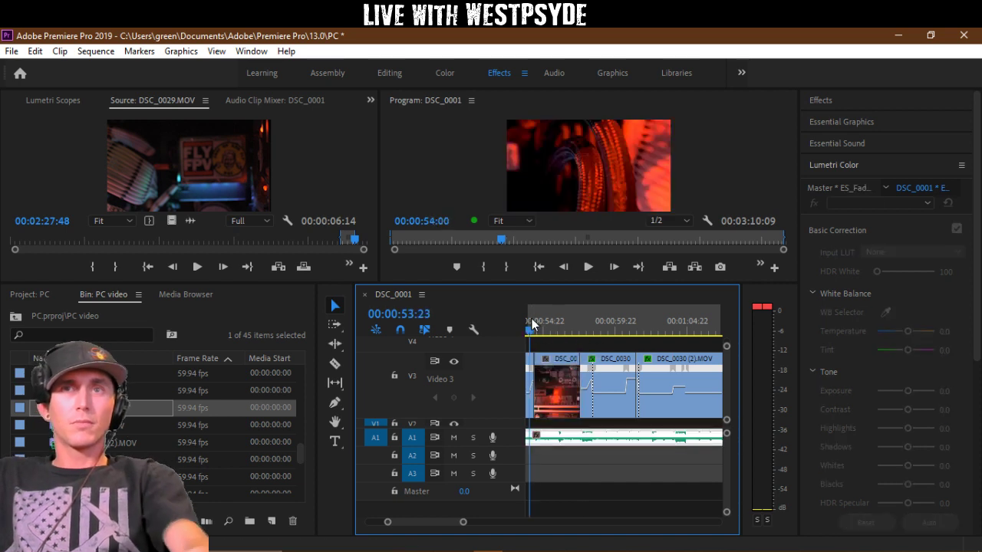
pyautogui.press('space')
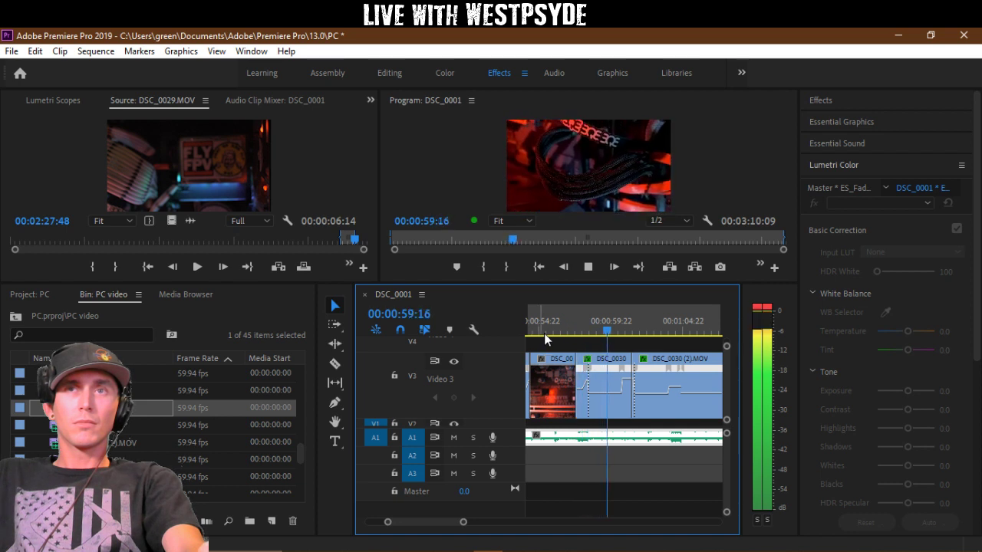
pyautogui.click(566, 334)
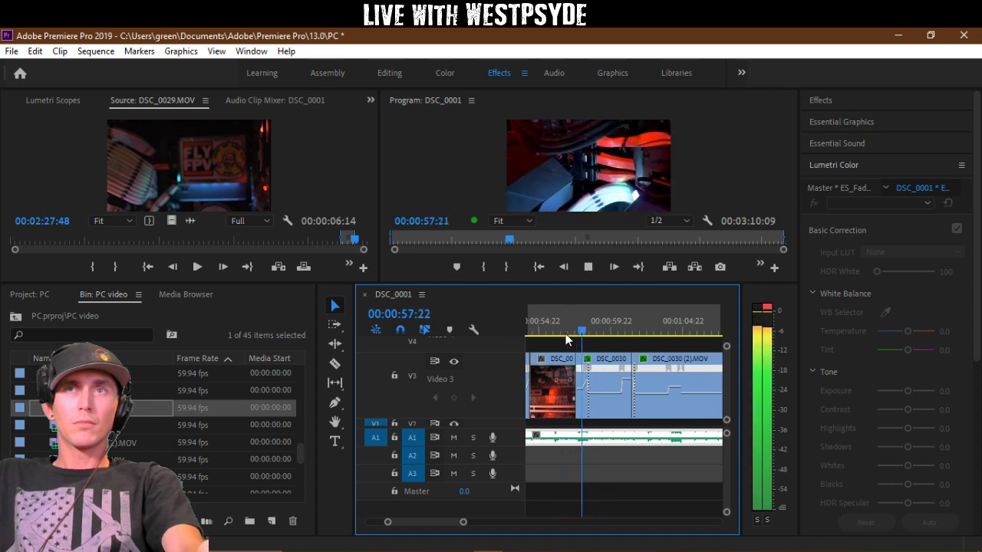
pyautogui.press('space')
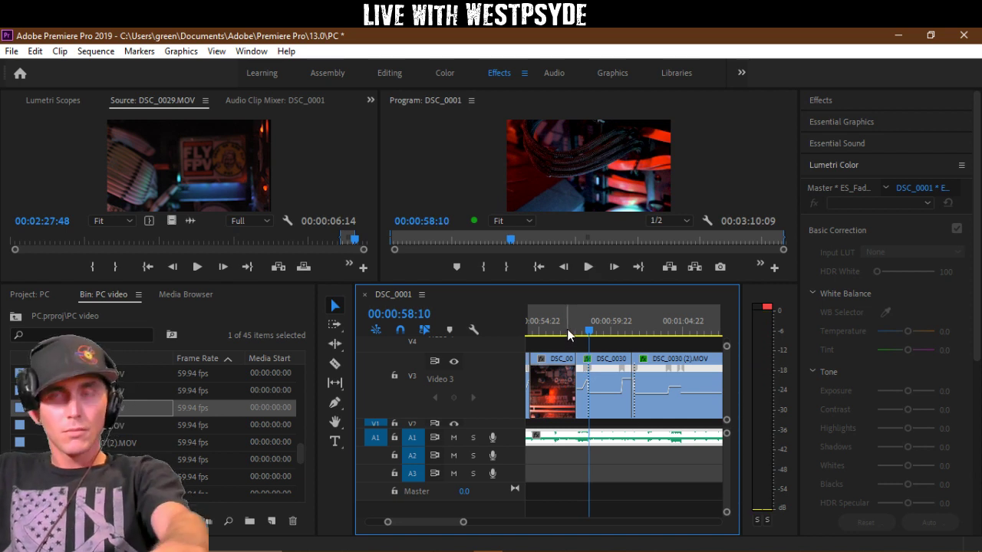
# Step: Examine the speed ramp at the start of the following DSC_0030 (2) clip, playing it up to 00:00:58:09
pyautogui.press('=')
pyautogui.press('=')
pyautogui.press('=')
pyautogui.moveTo(625, 337); pyautogui.dragTo(577, 330)
pyautogui.press('space')
pyautogui.click(565, 323)
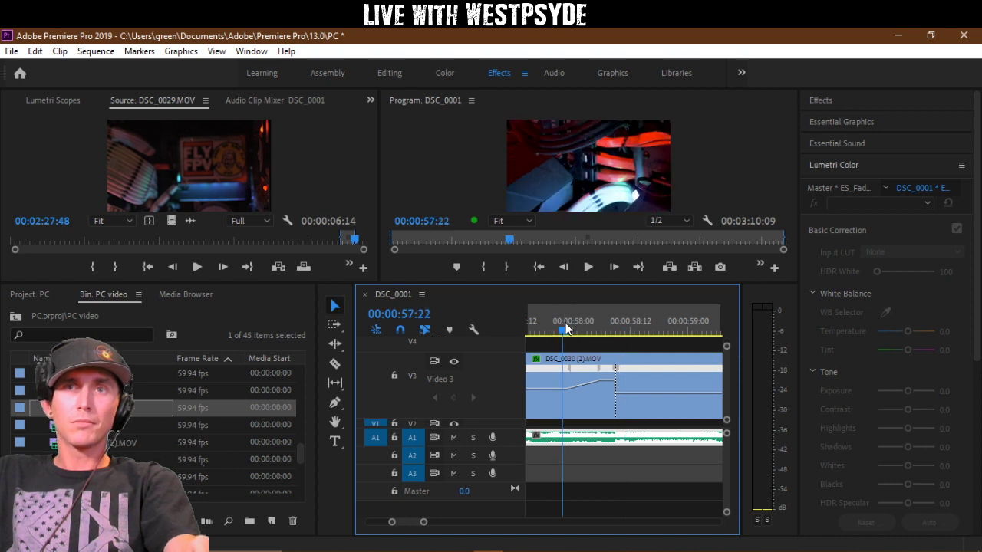
pyautogui.click(545, 317)
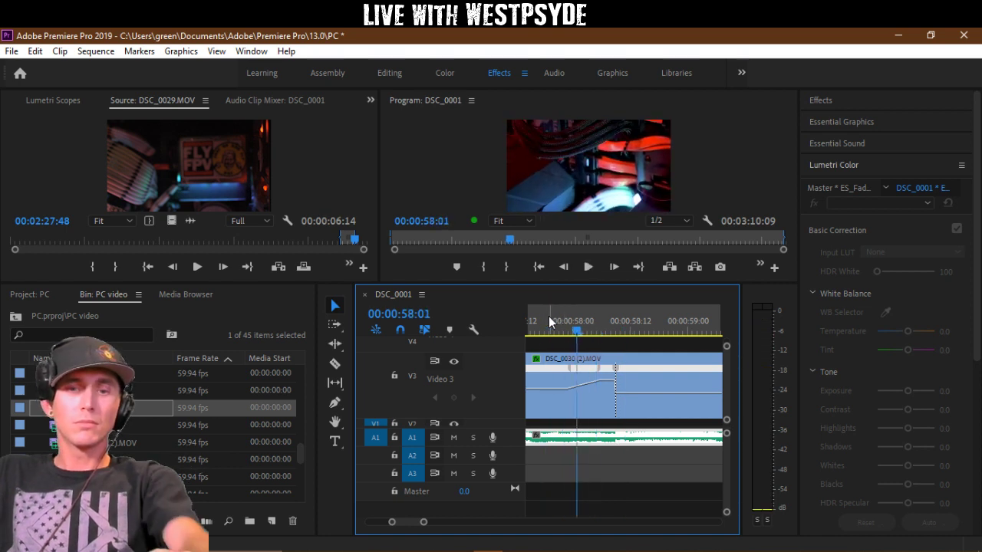
pyautogui.press('-')
pyautogui.click(546, 309)
pyautogui.press('space')
pyautogui.press('space')
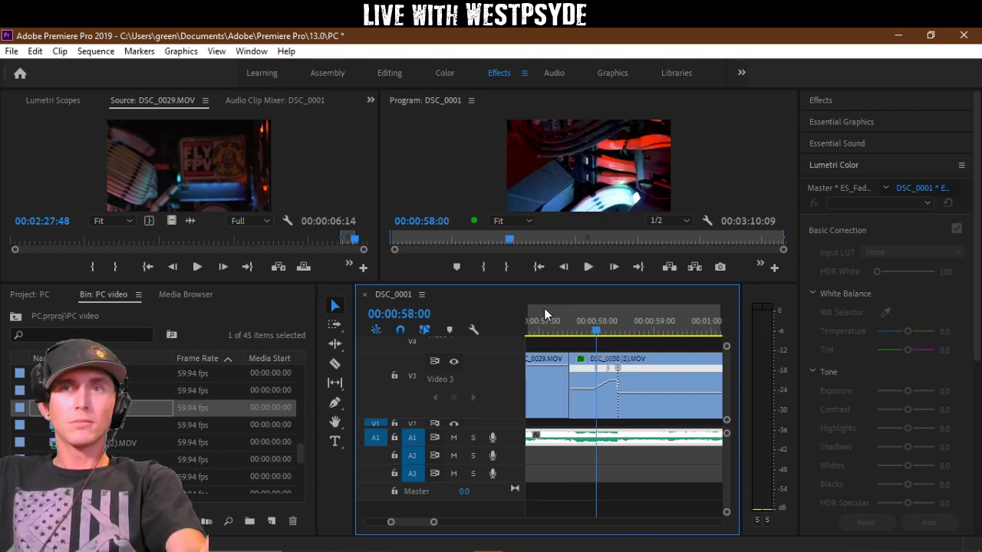
pyautogui.press('space')
pyautogui.press('space')
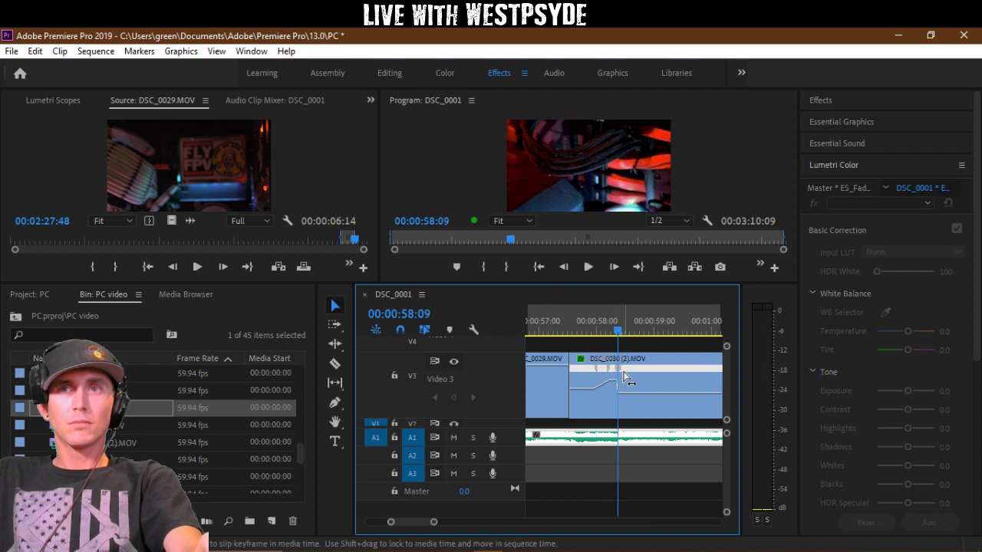
# Step: Split the DSC_0030 (2) clip's speed keyframe at 00:00:58:09 into a short ramp and move its cut with DSC_0029 to that time
pyautogui.moveTo(621, 374); pyautogui.dragTo(627, 381)
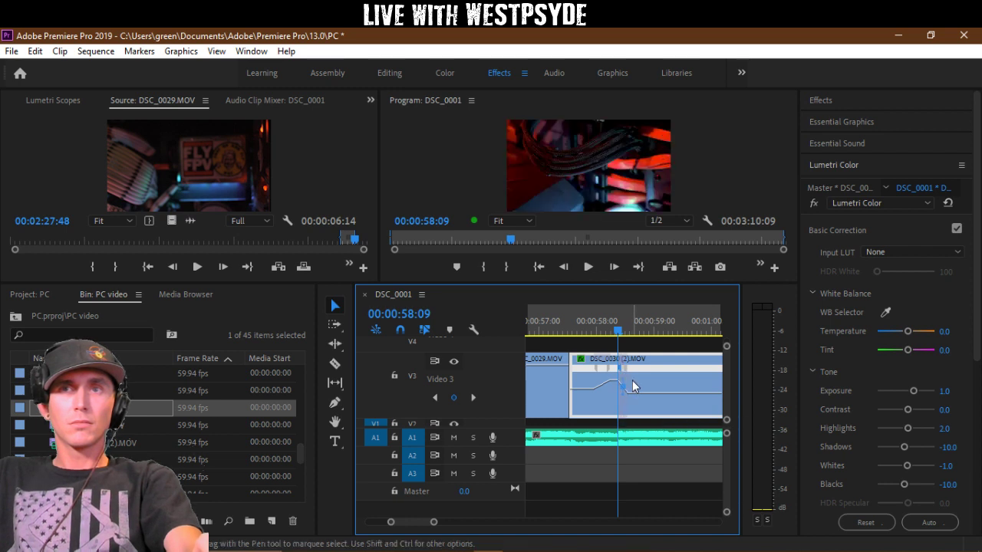
pyautogui.press('space')
pyautogui.press('space')
pyautogui.click(619, 322)
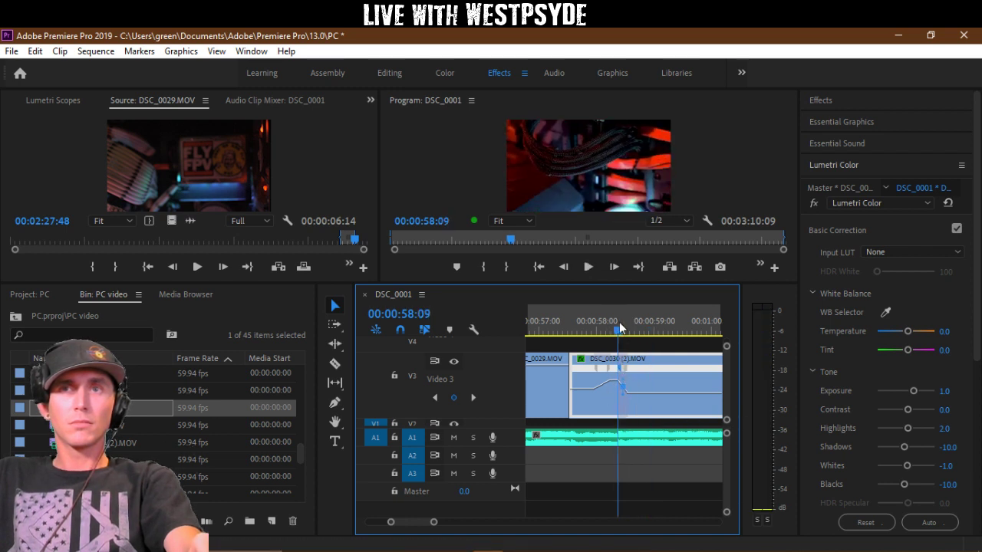
pyautogui.moveTo(607, 371)
pyautogui.mouseDown()
pyautogui.moveTo(619, 371)
pyautogui.moveTo(584, 371)
pyautogui.moveTo(619, 371)
pyautogui.mouseUp()
pyautogui.press('-')
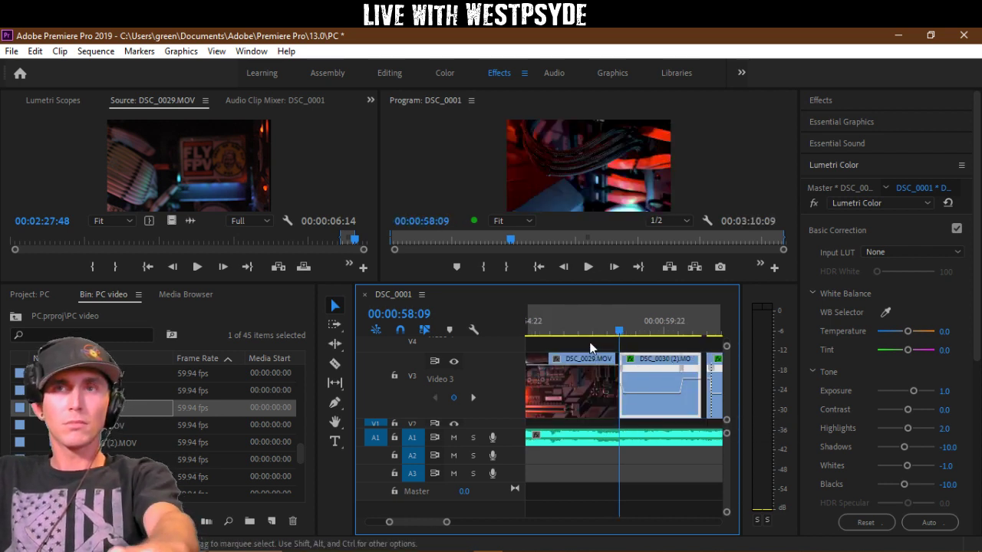
# Step: Play from 00:00:53:19, show the Time Remapping speed line on the DSC_0029 clip, and add a speed keyframe at 00:00:55:04
pyautogui.click(554, 326)
pyautogui.press('space')
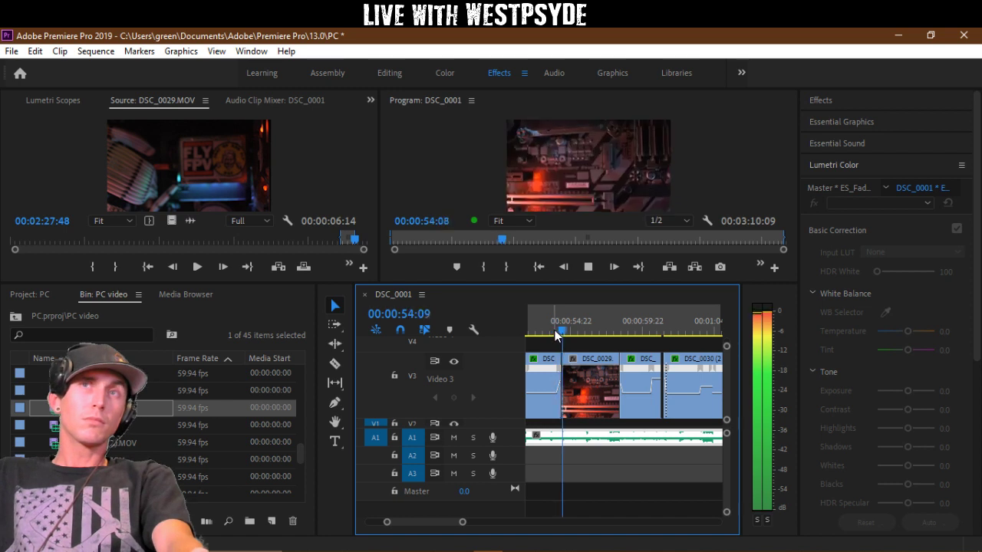
pyautogui.click(555, 330)
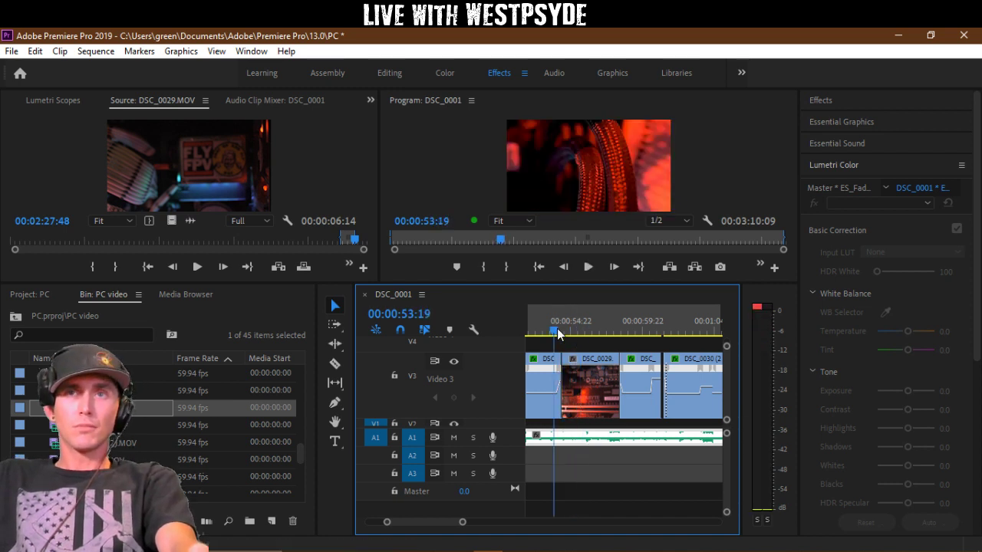
pyautogui.press('space')
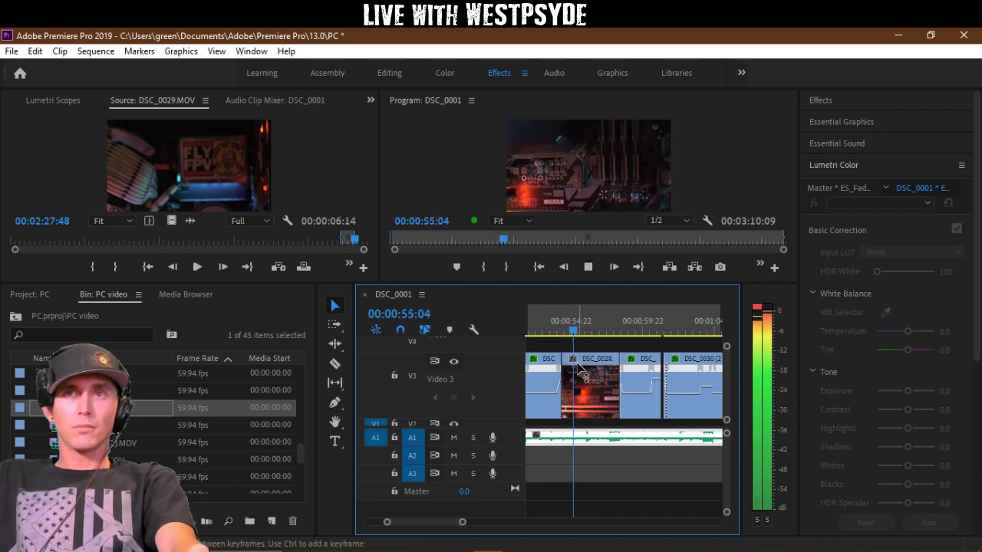
pyautogui.press('space')
pyautogui.click(573, 359)
pyautogui.moveTo(667, 404)
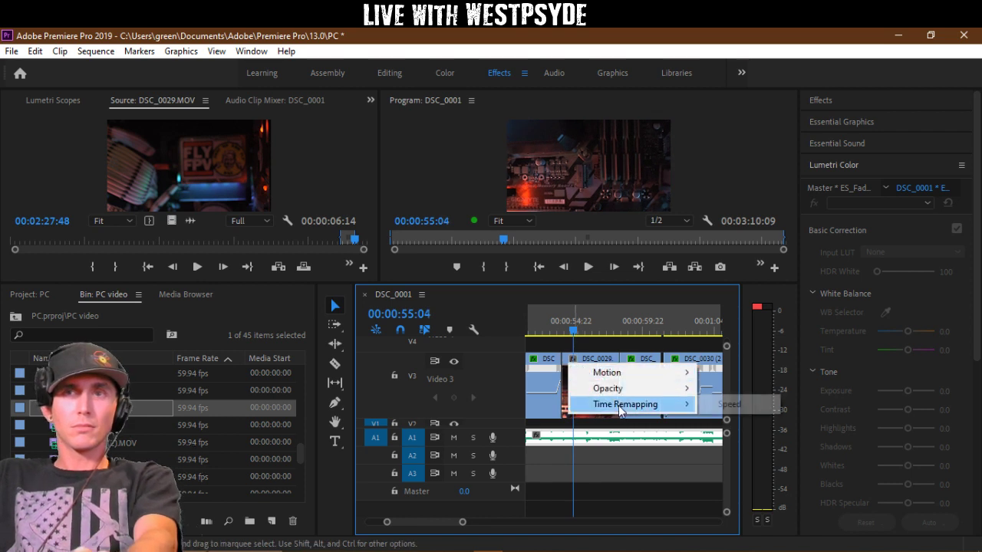
pyautogui.click(725, 409)
pyautogui.press('p')
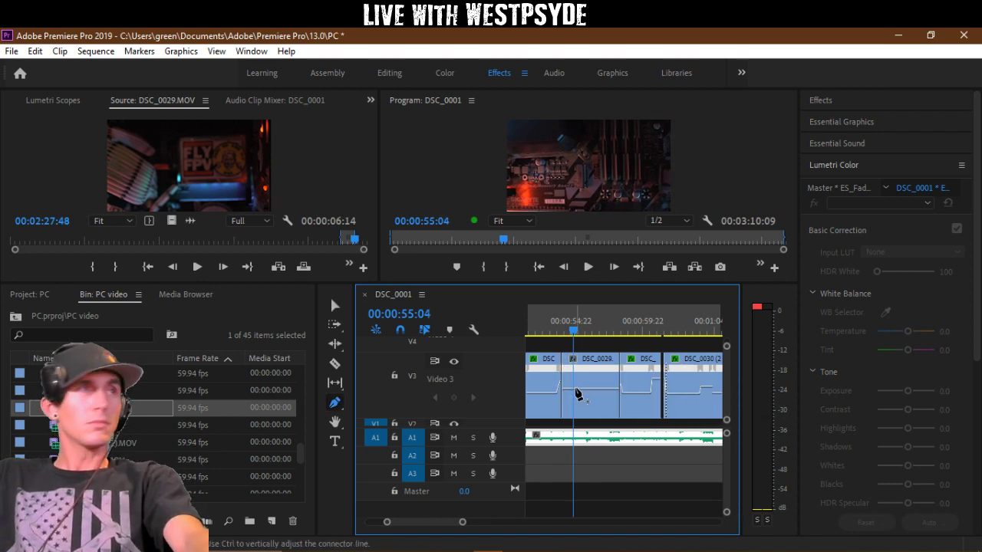
pyautogui.click(578, 394)
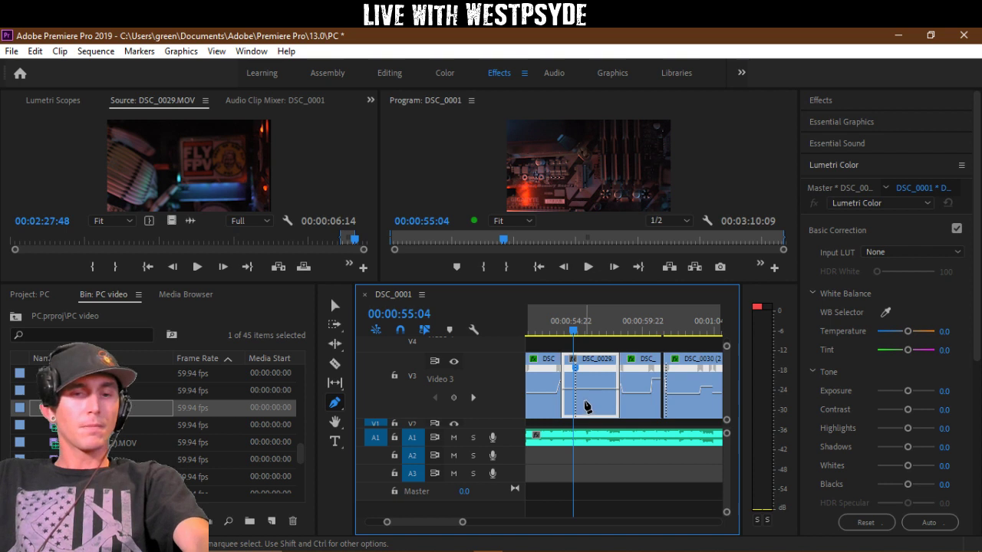
# Step: Lower the DSC_0029 clip's speed after the keyframe to 53% and play through into the next clip
pyautogui.press('v')
pyautogui.moveTo(592, 392); pyautogui.dragTo(598, 422)
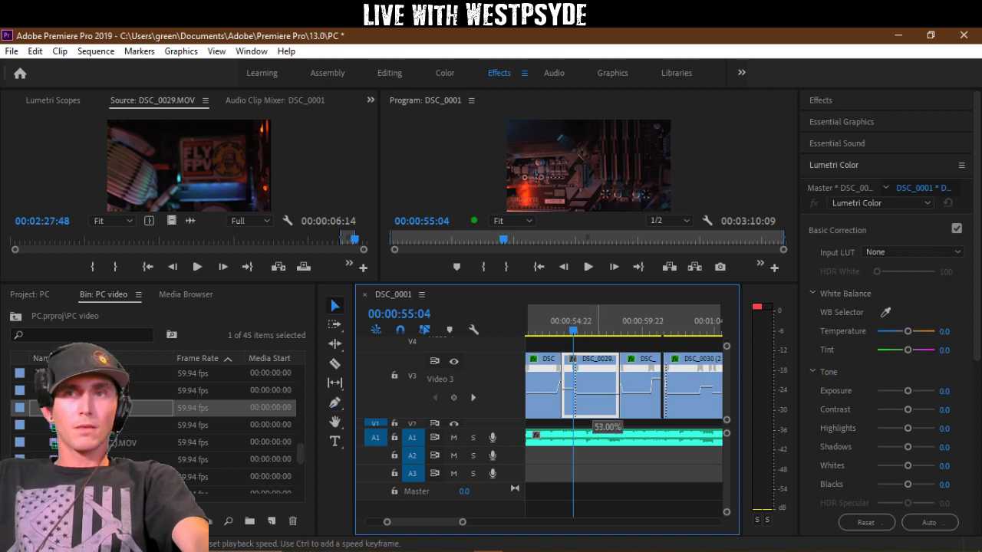
pyautogui.click(553, 320)
pyautogui.press('space')
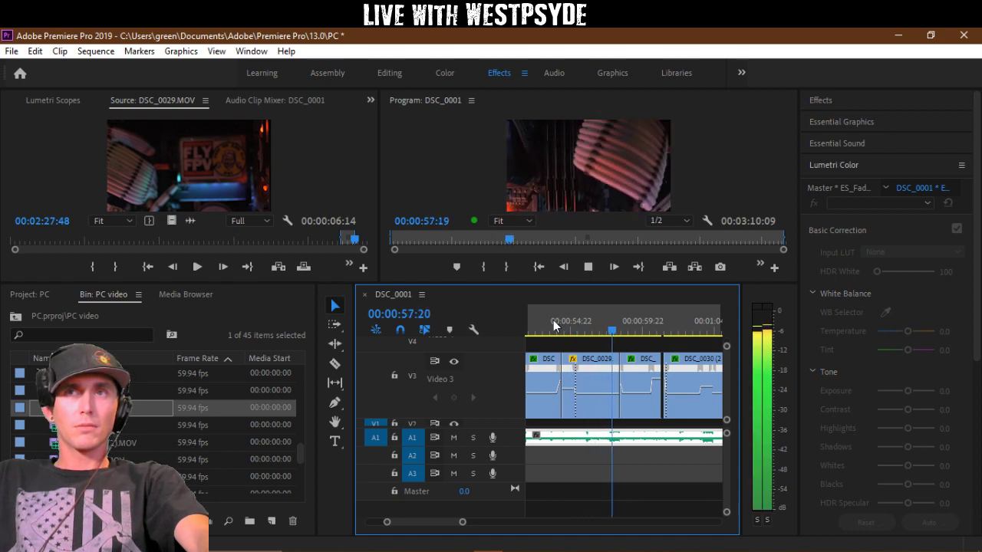
pyautogui.press('space')
# Step: Add a speed keyframe near 00:00:57:16 on DSC_0029, build a ramp up toward the clip's end, and play the result
pyautogui.press('=')
pyautogui.press('=')
pyautogui.press('=')
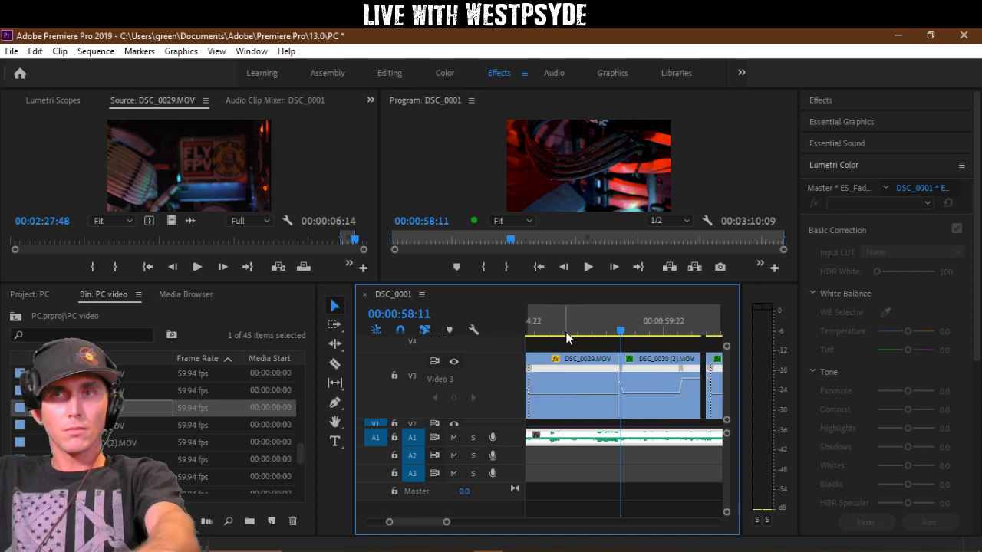
pyautogui.press('p')
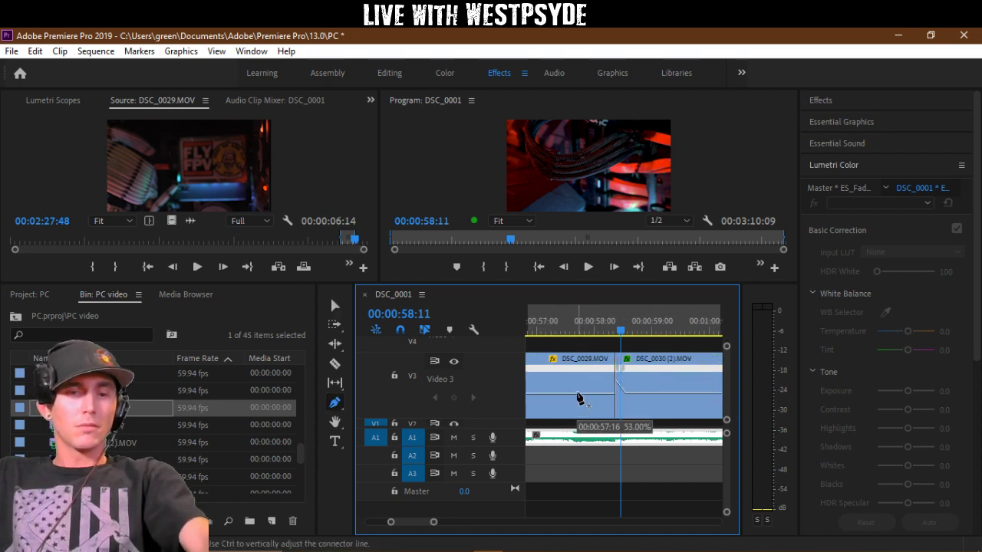
pyautogui.click(580, 398)
pyautogui.press('v')
pyautogui.moveTo(613, 383)
pyautogui.mouseDown()
pyautogui.moveTo(581, 373)
pyautogui.moveTo(600, 373)
pyautogui.mouseUp()
pyautogui.hotkey('ctrl', 'z')
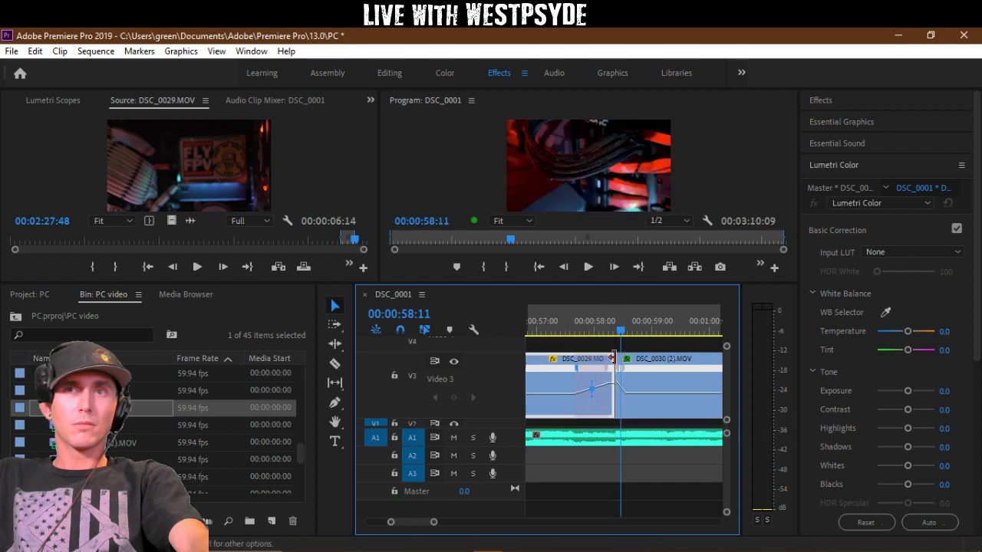
pyautogui.click(576, 326)
pyautogui.press('space')
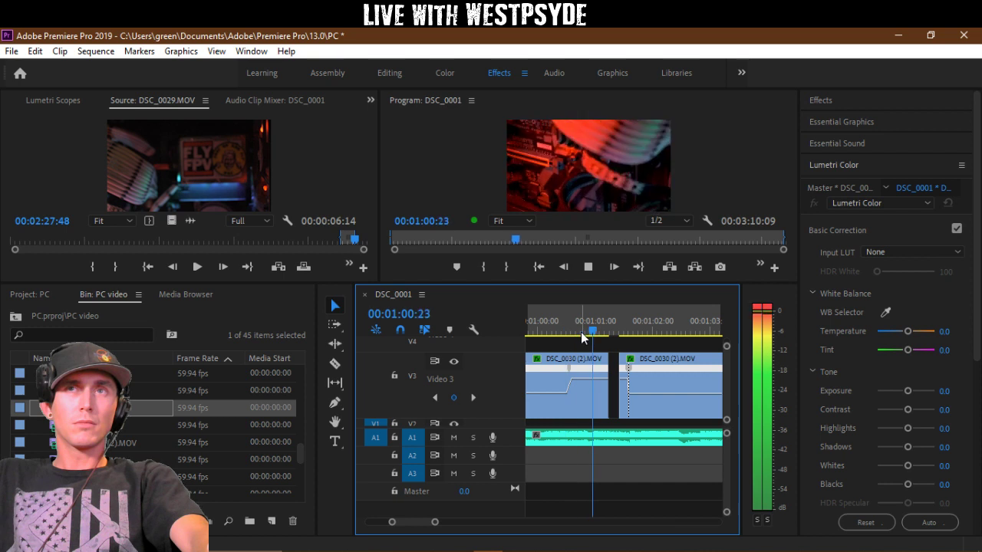
# Step: Extend the DSC_0030 (2) clip to close the small gap after it, move the cut to about 00:01:01:14, and play it
pyautogui.press('space')
pyautogui.moveTo(603, 368); pyautogui.dragTo(618, 368)
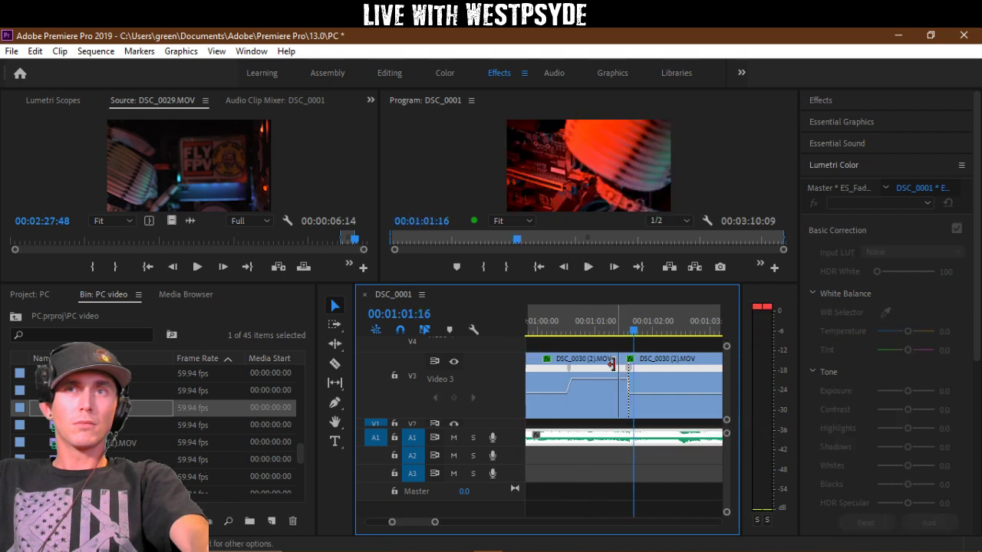
pyautogui.click(566, 333)
pyautogui.press('space')
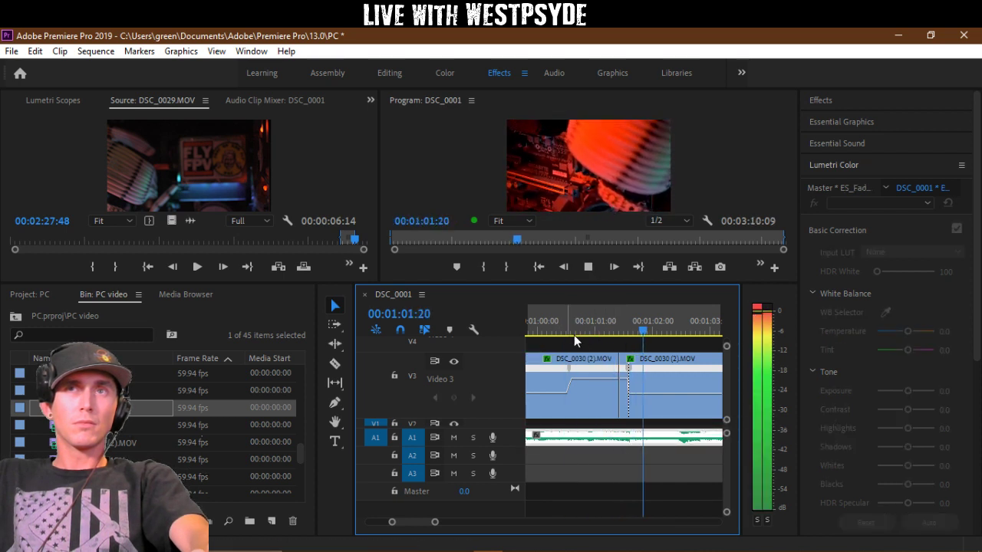
pyautogui.click(646, 333)
pyautogui.moveTo(622, 352); pyautogui.dragTo(628, 355)
pyautogui.click(590, 322)
pyautogui.press('space')
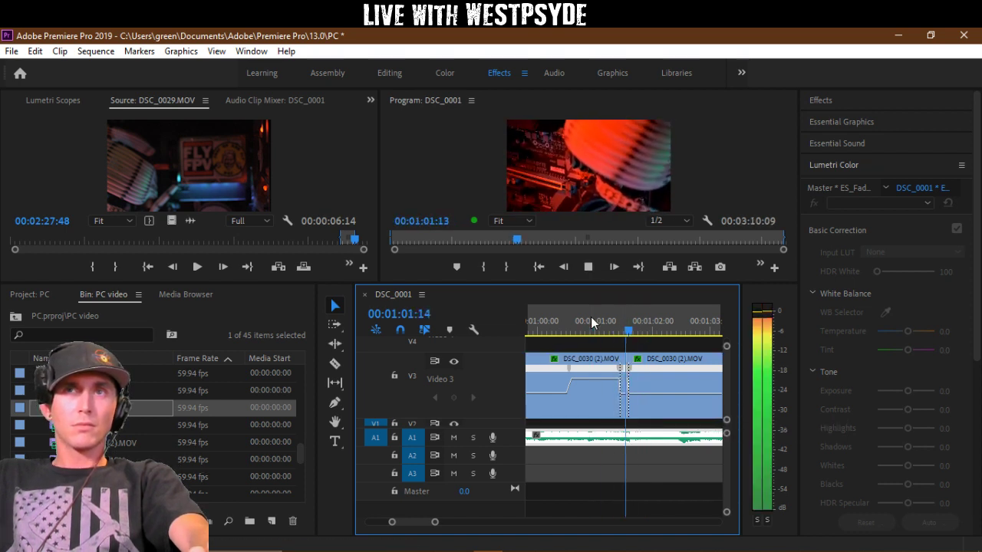
# Step: Remove the second DSC_0030 (2) piece on Video 3 and extend the preceding DSC_0030 (2) clip across the gap up to the next clip
pyautogui.press('space')
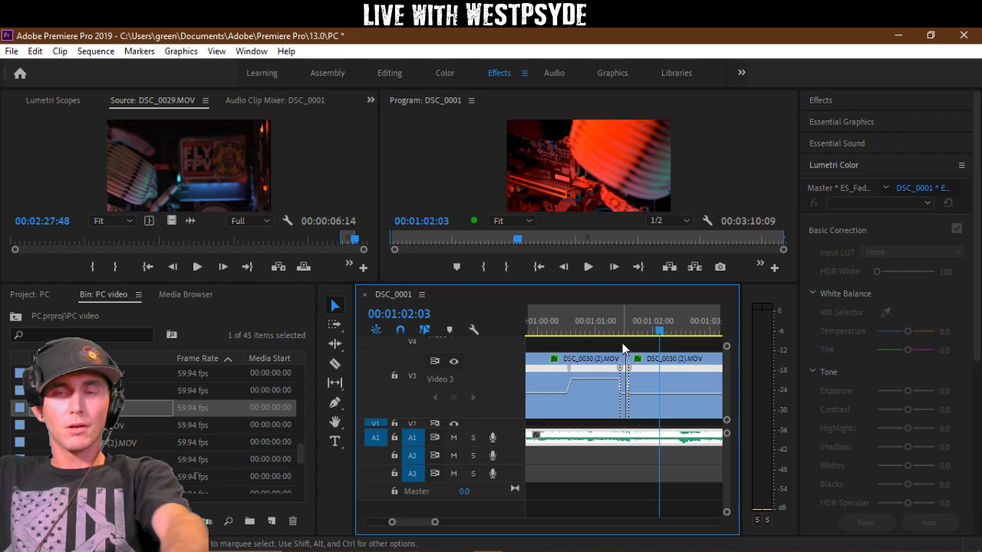
pyautogui.press('-')
pyautogui.press('-')
pyautogui.click(651, 379)
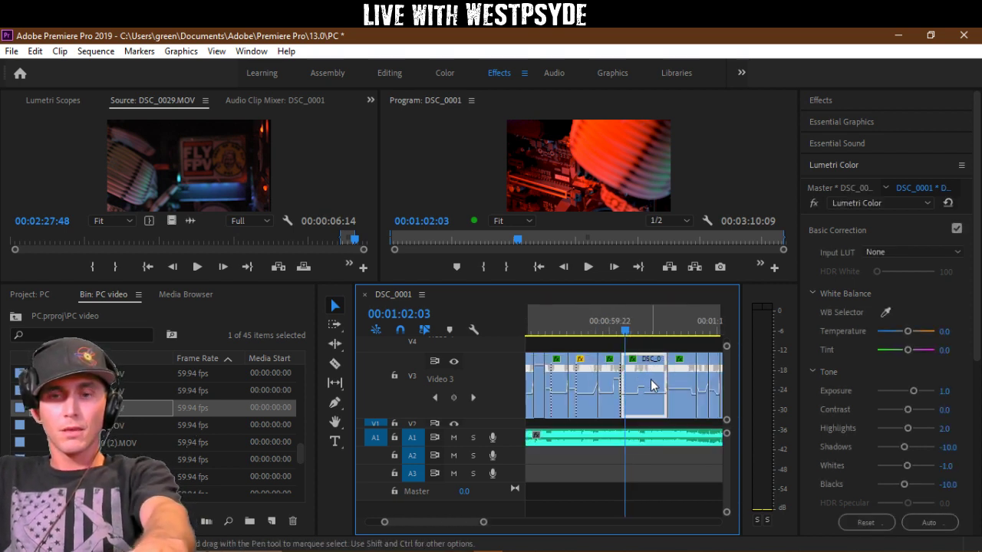
pyautogui.press('Delete')
pyautogui.click(625, 368)
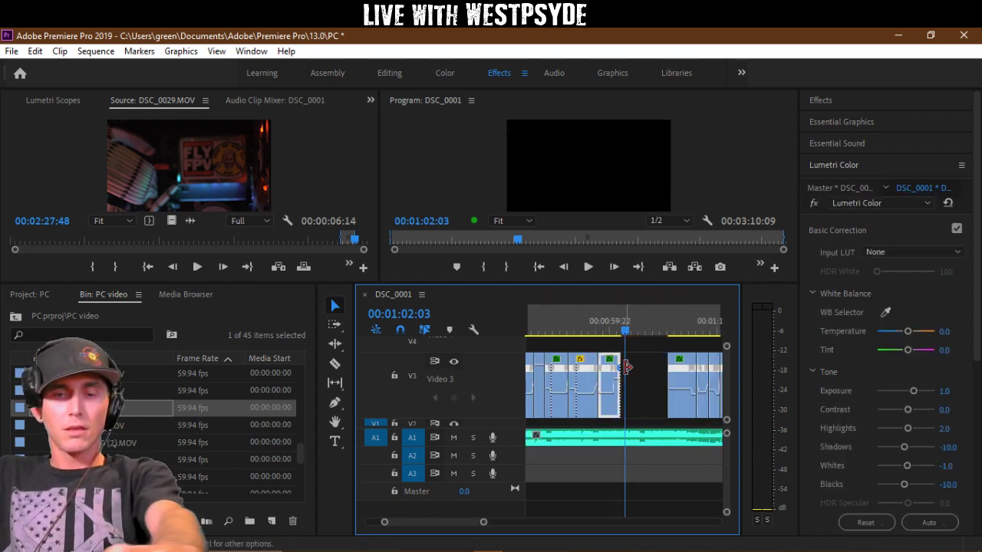
pyautogui.press('=')
pyautogui.press('=')
pyautogui.moveTo(613, 364); pyautogui.dragTo(704, 362)
pyautogui.press('-')
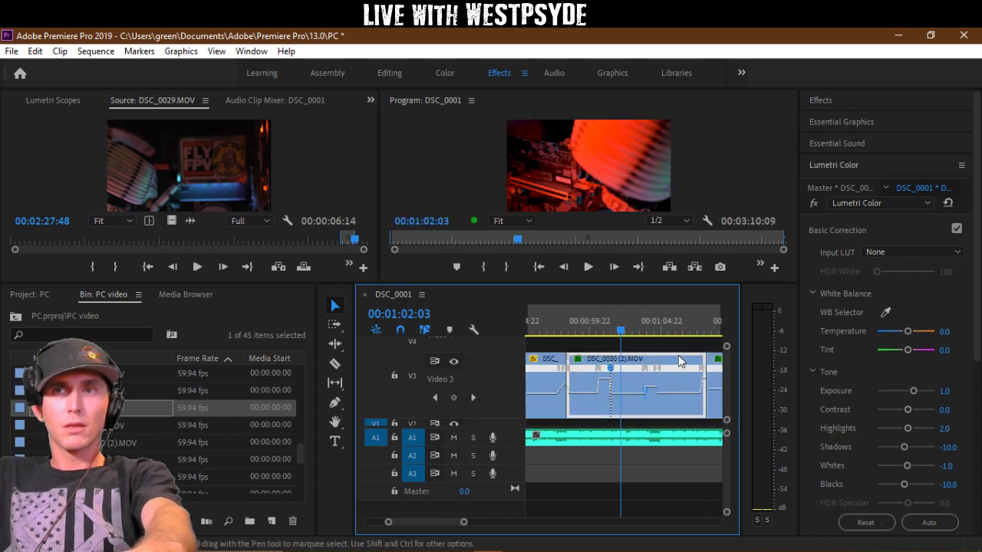
# Step: Play the extended DSC_0030 (2) clip, and split its speed keyframe near 00:01:01:12 into a gradual ramp down
pyautogui.click(598, 318)
pyautogui.press('space')
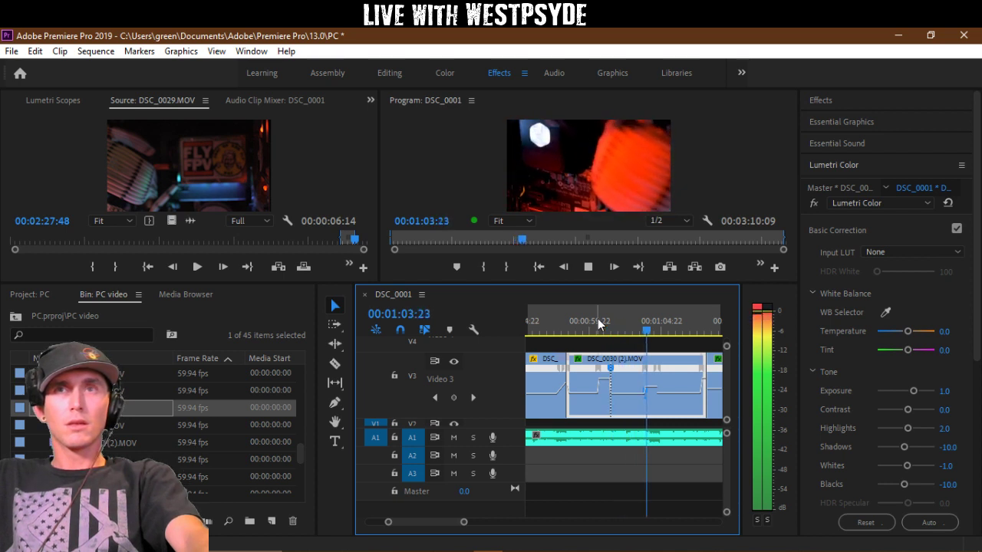
pyautogui.press('space')
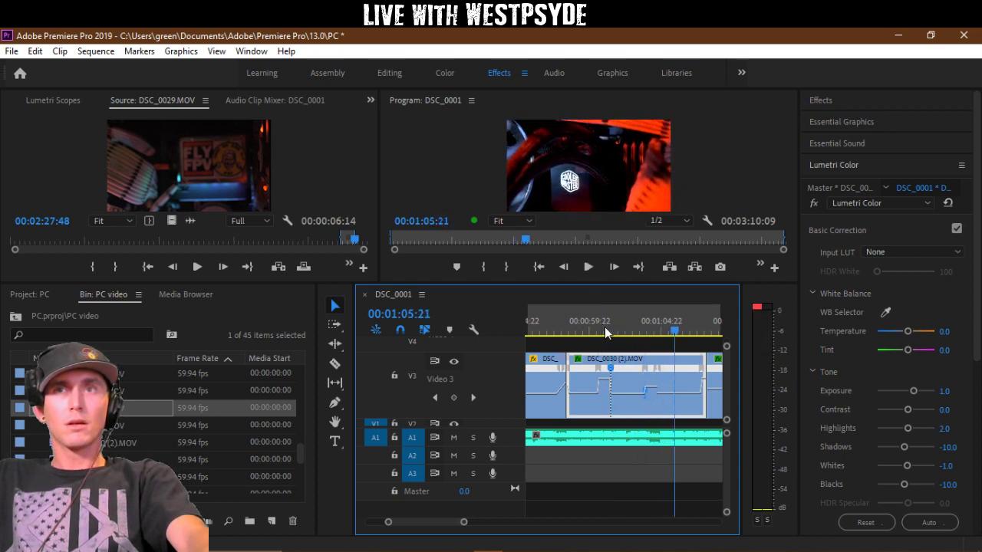
pyautogui.click(606, 335)
pyautogui.press('=')
pyautogui.press('=')
pyautogui.press('=')
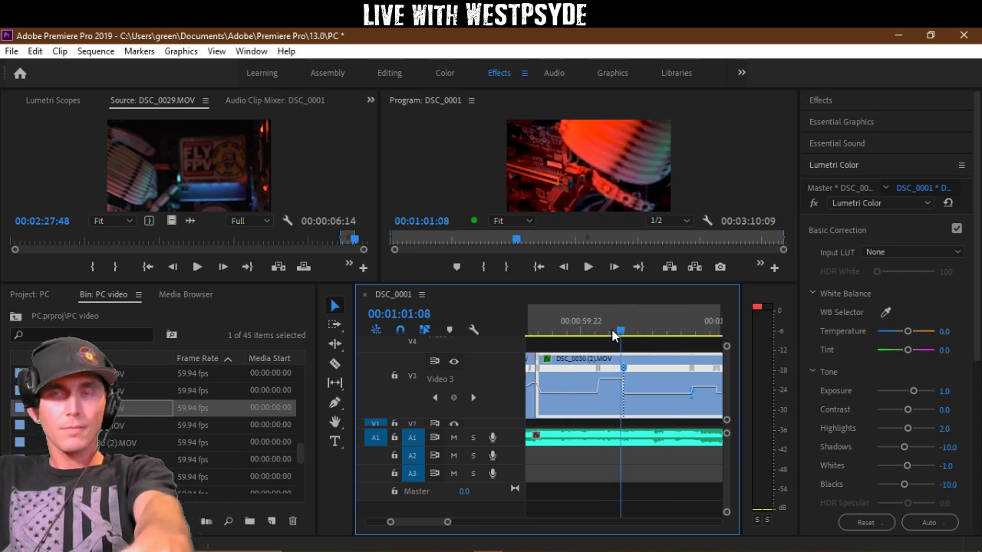
pyautogui.press('space')
pyautogui.press('space')
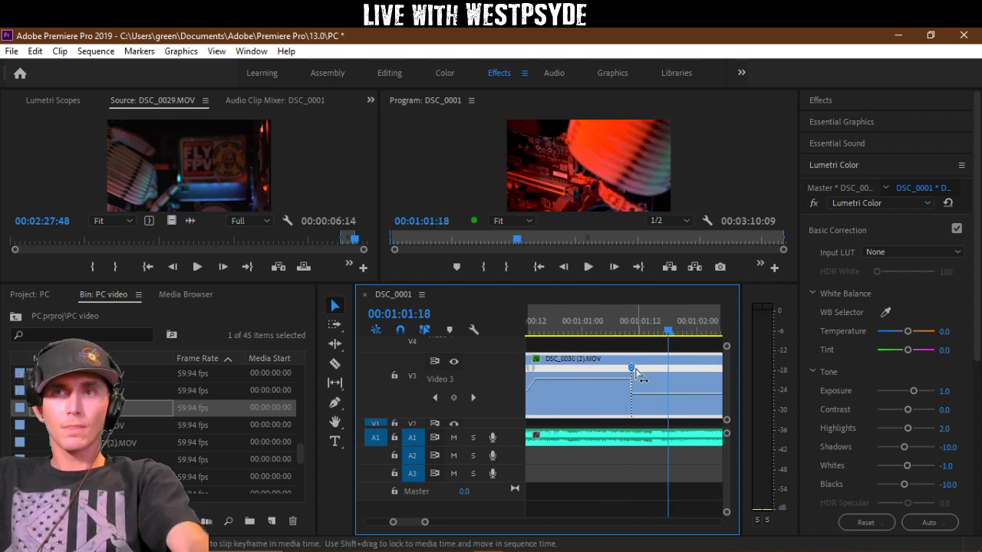
pyautogui.moveTo(633, 368); pyautogui.dragTo(658, 377)
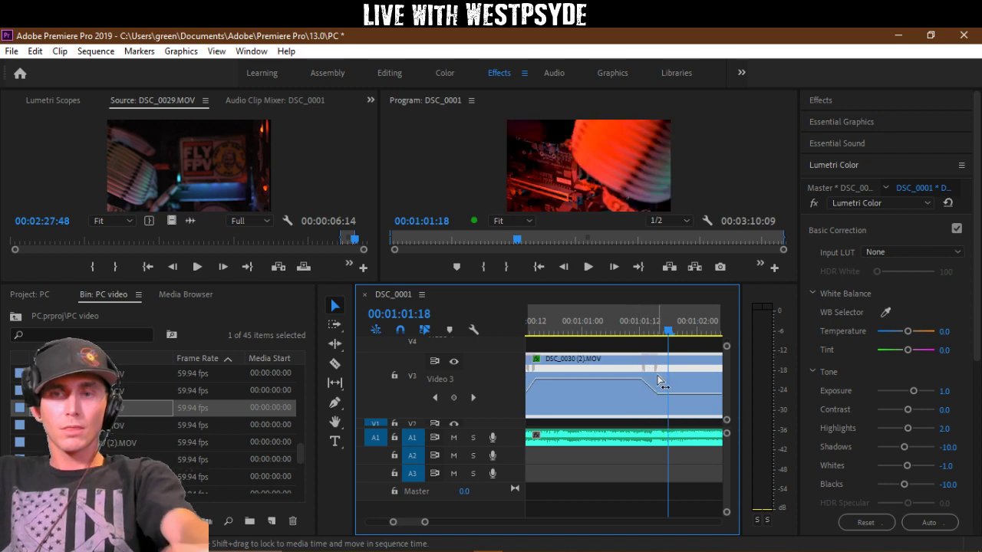
# Step: Play the rest of the DSC_0030 (2) clip past its end at 00:01:07 to check its speed changes against the music
pyautogui.press('-')
pyautogui.press('-')
pyautogui.press('-')
pyautogui.click(656, 332)
pyautogui.press('=')
pyautogui.press('=')
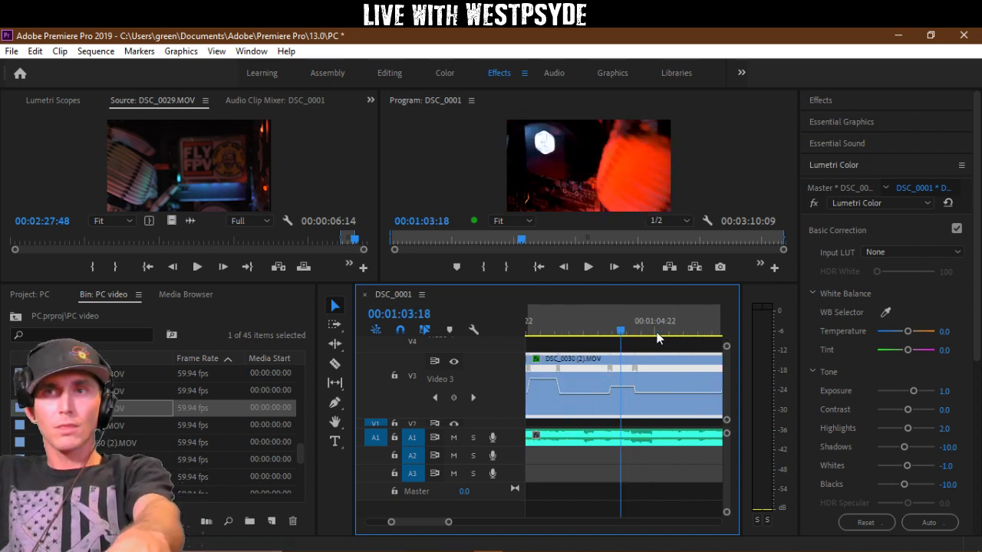
pyautogui.click(558, 332)
pyautogui.press('space')
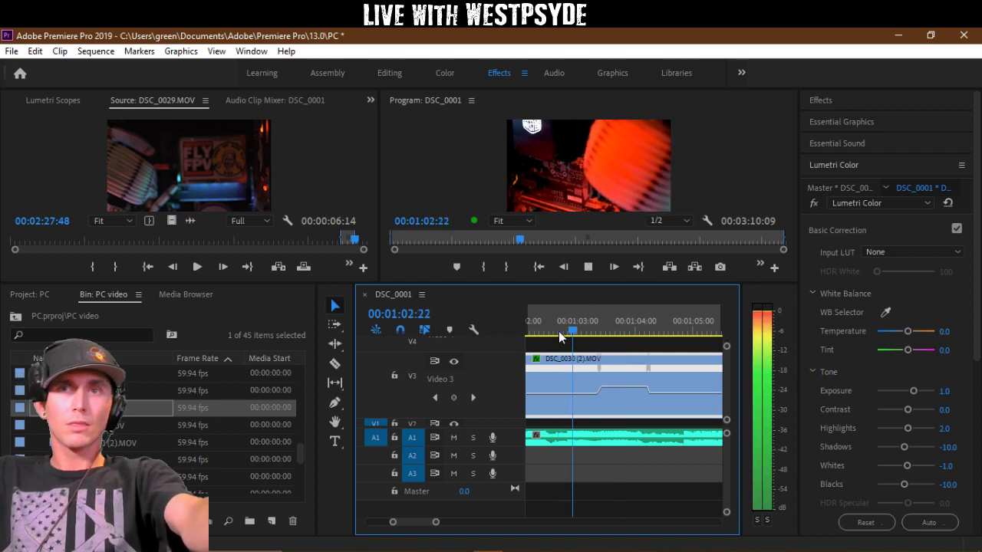
pyautogui.press('space')
pyautogui.press('space')
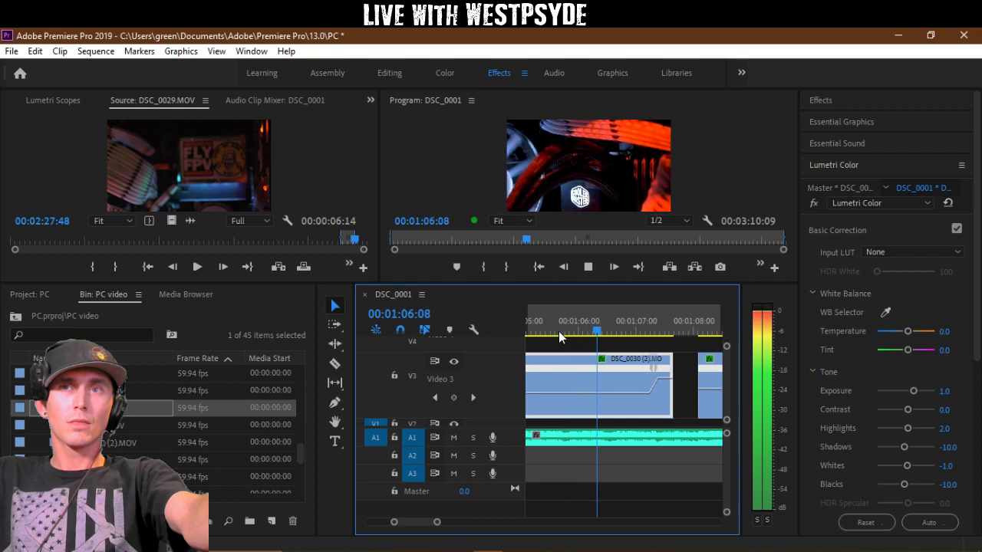
pyautogui.press('space')
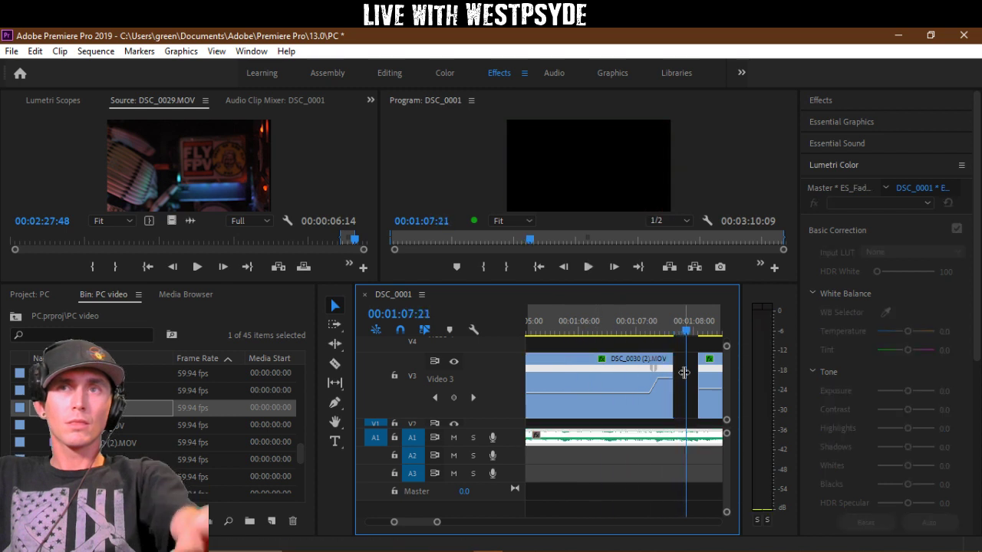
# Step: Extend DSC_0030 (2) to the next clip at about 00:01:08, lengthen its closing speed ramp, and play on to 00:01:15:10
pyautogui.moveTo(683, 366)
pyautogui.mouseDown()
pyautogui.moveTo(698, 366)
pyautogui.moveTo(683, 376)
pyautogui.moveTo(690, 372)
pyautogui.mouseUp()
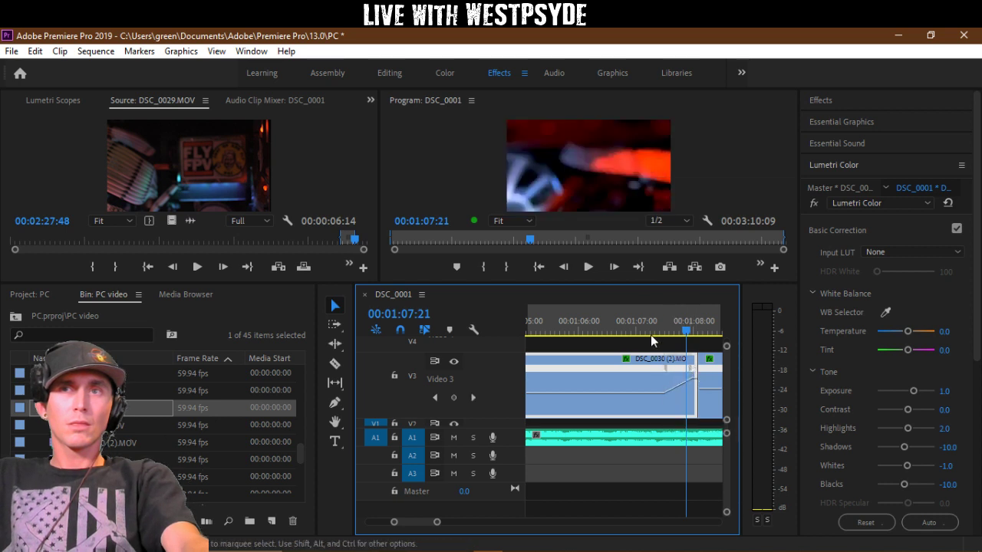
pyautogui.click(643, 332)
pyautogui.press('space')
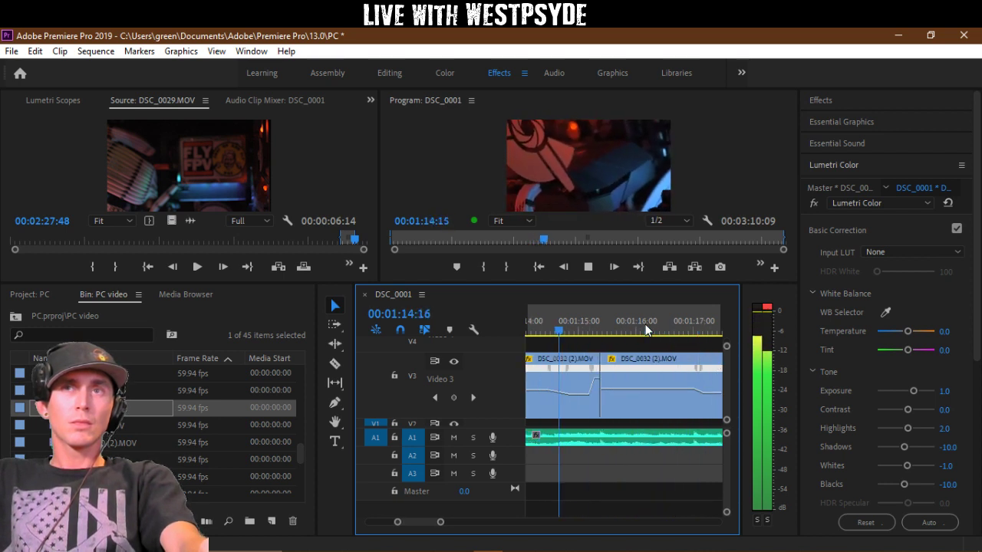
pyautogui.press('space')
# Step: Move the short Video 3 clip near 00:01:12 past the end of the nested clip, and extend the following clip back over the gap
pyautogui.press('-')
pyautogui.press('-')
pyautogui.press('-')
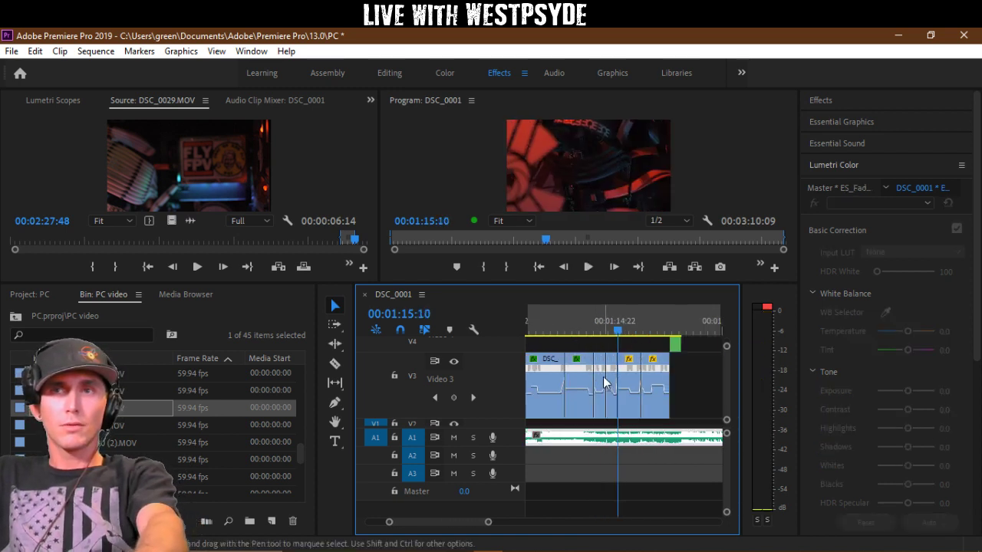
pyautogui.moveTo(599, 383); pyautogui.dragTo(685, 373)
pyautogui.moveTo(610, 379); pyautogui.dragTo(598, 361)
pyautogui.click(588, 316)
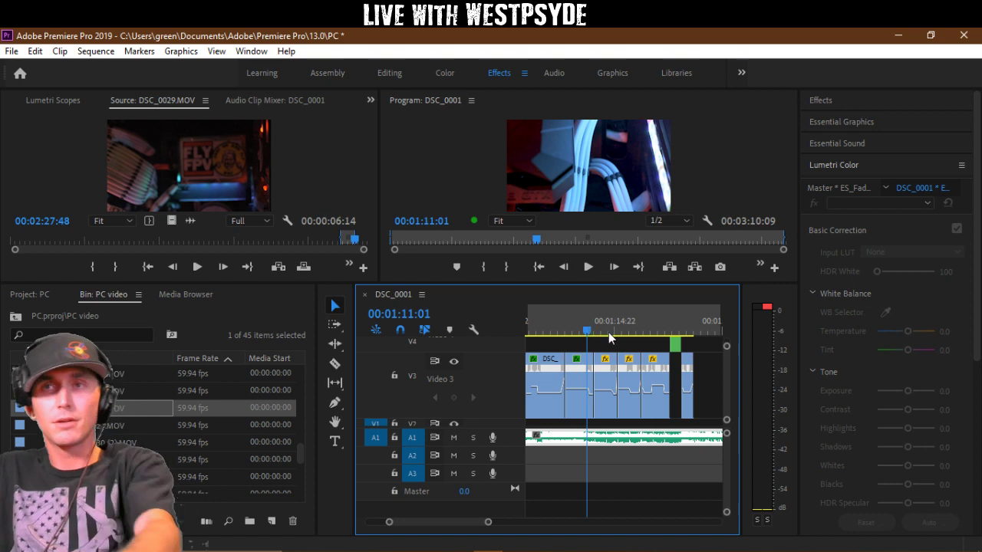
# Step: Move the nested clip near 00:01:23 down from Video 4 into the Video 3 gap after DSC_0032 (2)
pyautogui.click(676, 318)
pyautogui.press('=')
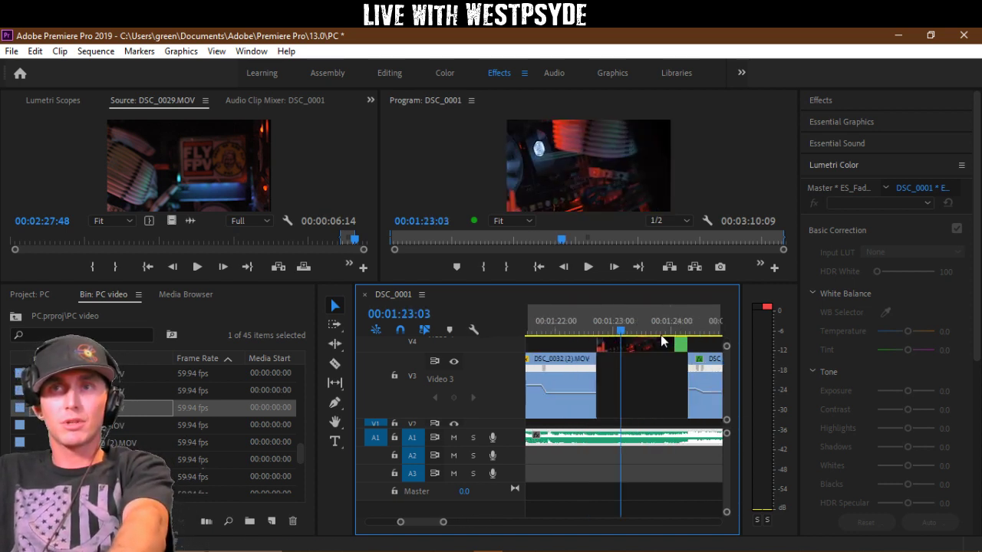
pyautogui.hotkey('ctrl', 'z')
pyautogui.press('-')
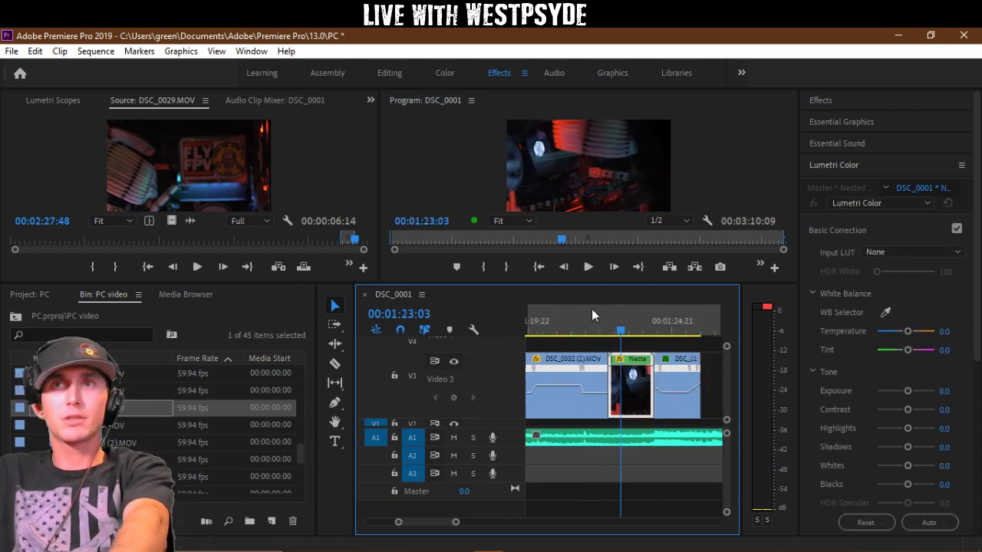
# Step: Play the nested clip through to 00:01:25:04, and move the DSC_0126 clip to Video 2 so it starts with the nested clip
pyautogui.hotkey('ctrl', 'shift', 'a')
pyautogui.press('space')
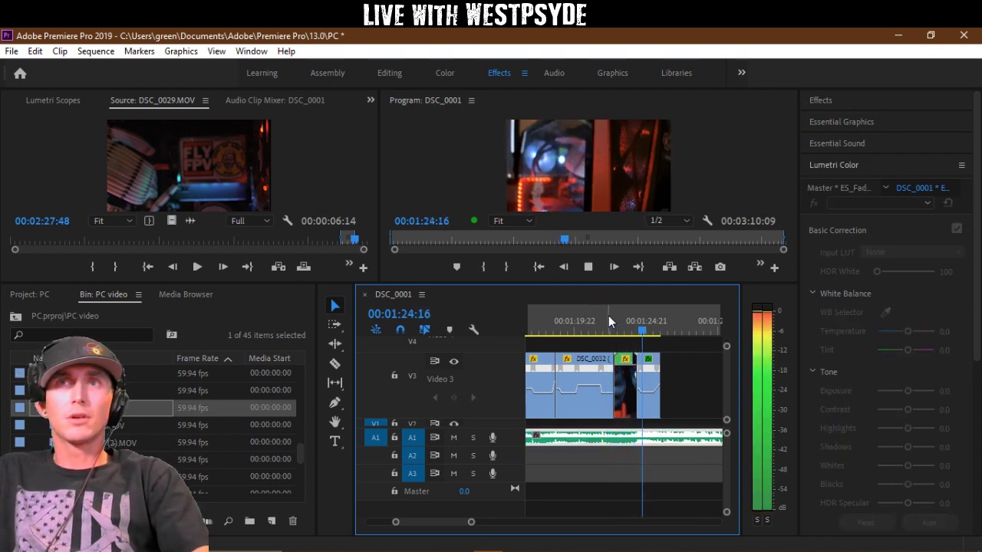
pyautogui.press('space')
pyautogui.scroll(-1, 641, 384)
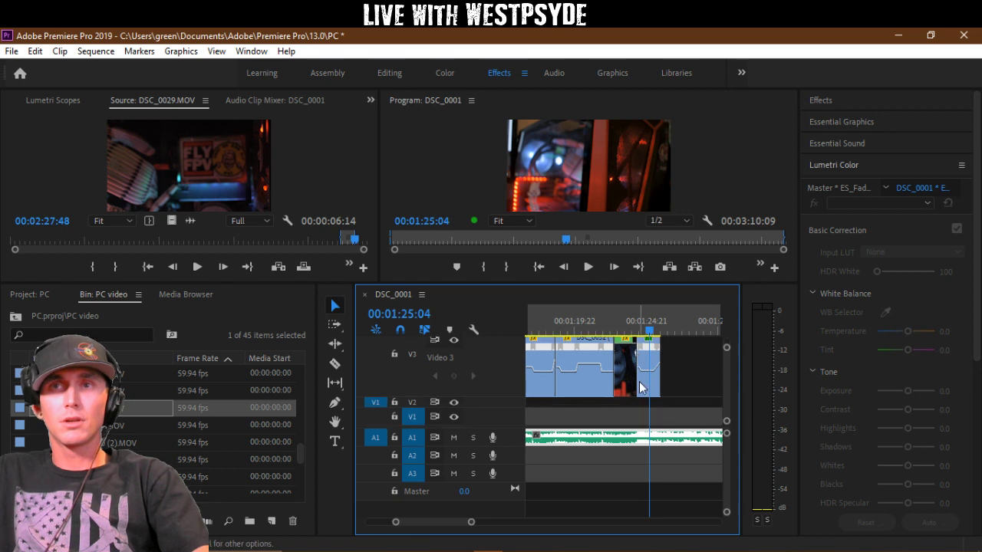
pyautogui.moveTo(646, 382); pyautogui.dragTo(615, 403)
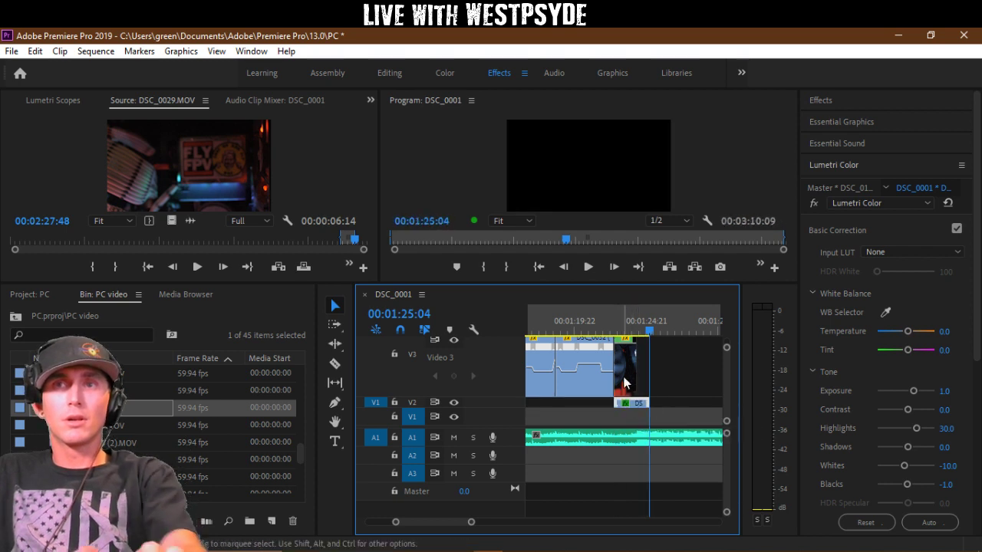
# Step: Play the layered clips twice, extend the end of DSC_0126 to about 00:01:26:17, and play the extended part
pyautogui.click(610, 315)
pyautogui.press('space')
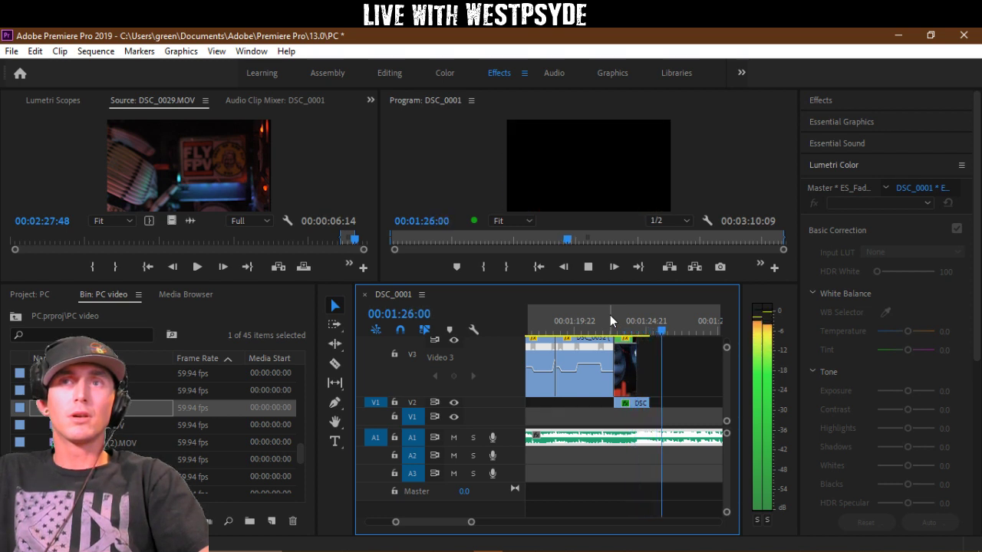
pyautogui.click(612, 322)
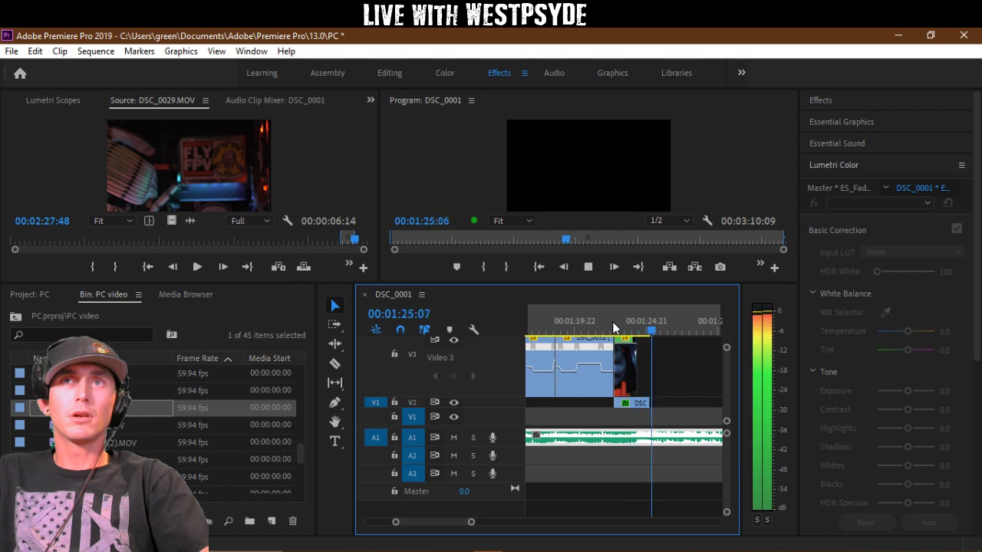
pyautogui.press('space')
pyautogui.click(658, 397)
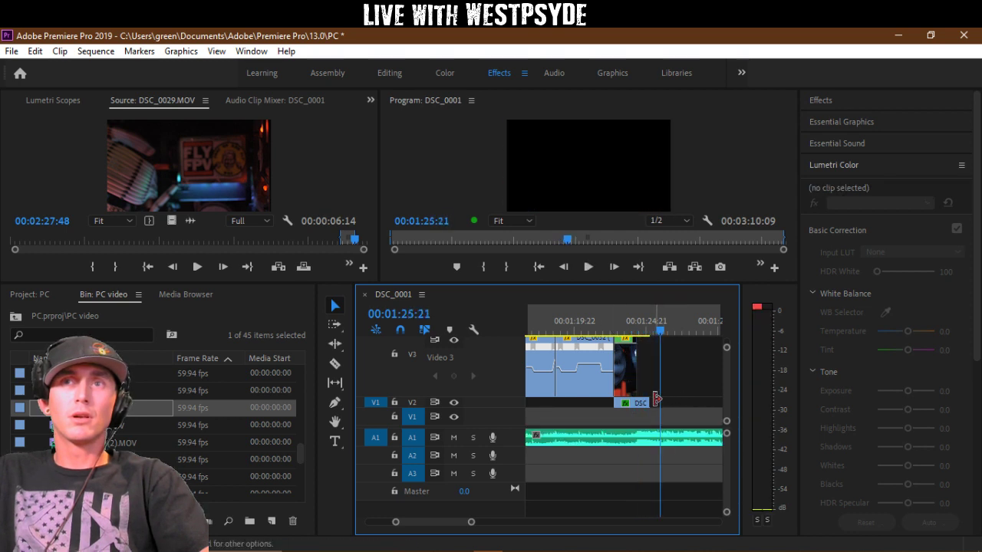
pyautogui.moveTo(654, 397); pyautogui.dragTo(672, 399)
pyautogui.click(641, 327)
pyautogui.press('space')
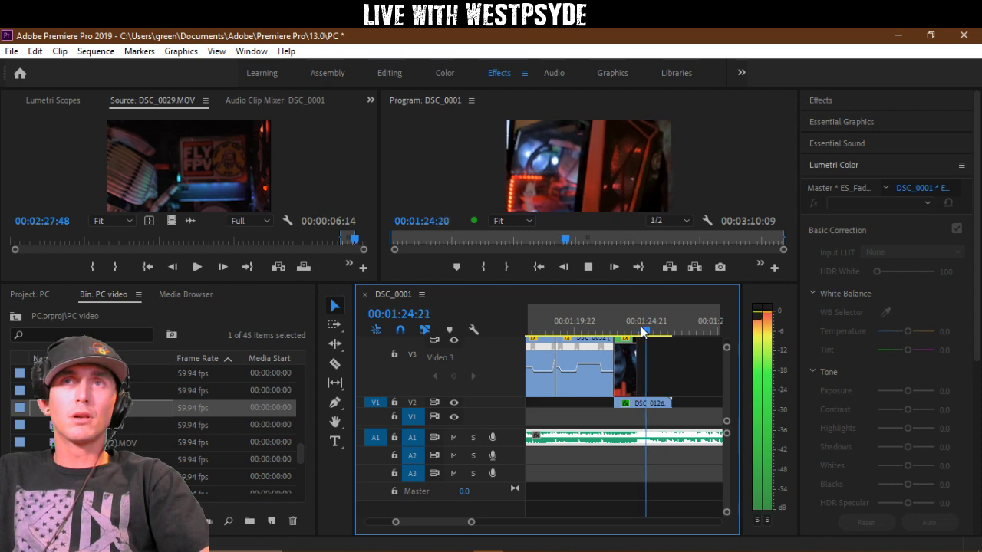
pyautogui.press('space')
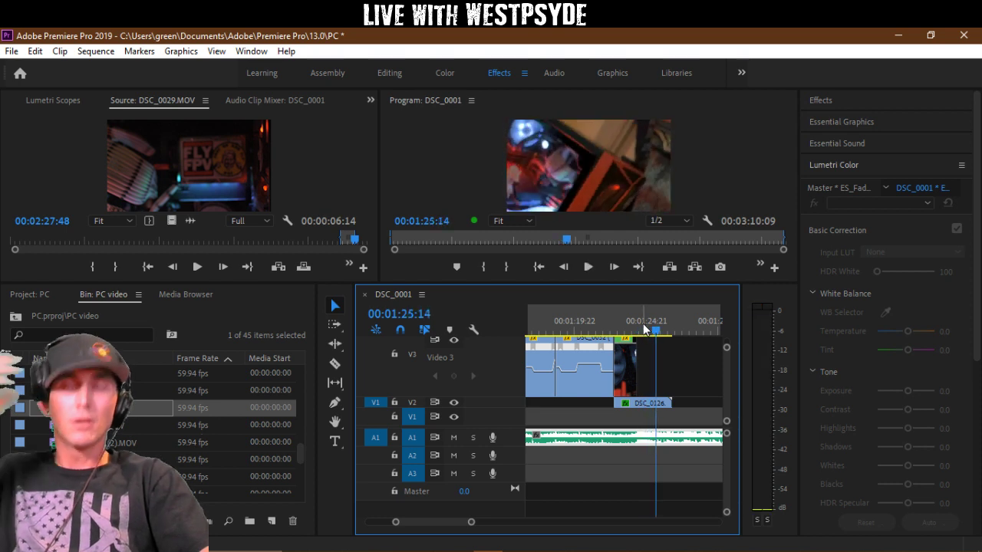
# Step: Enlarge the Video 2 track to show the DSC_0126 speed line, replay the section, and add a speed keyframe at 00:01:25:05
pyautogui.press('=')
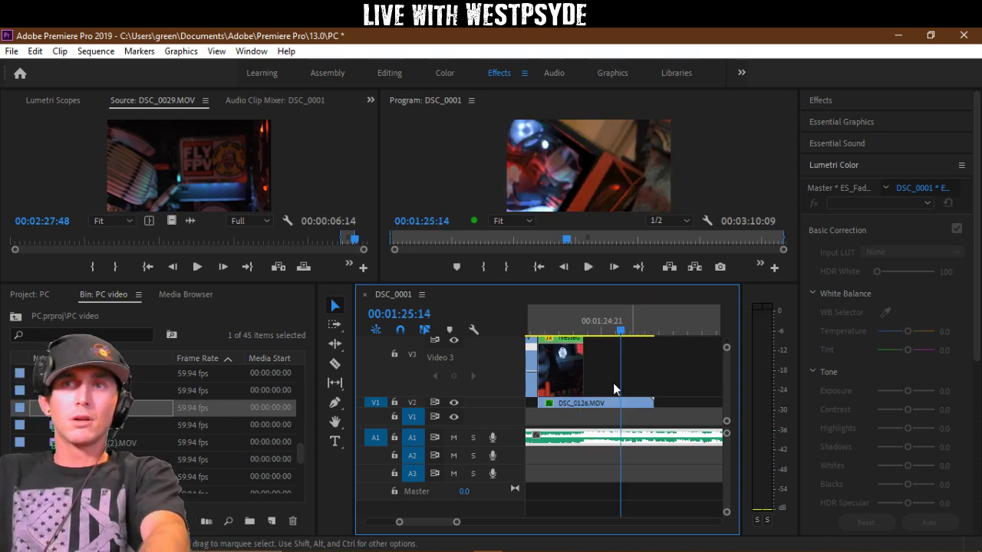
pyautogui.moveTo(514, 381); pyautogui.dragTo(514, 364)
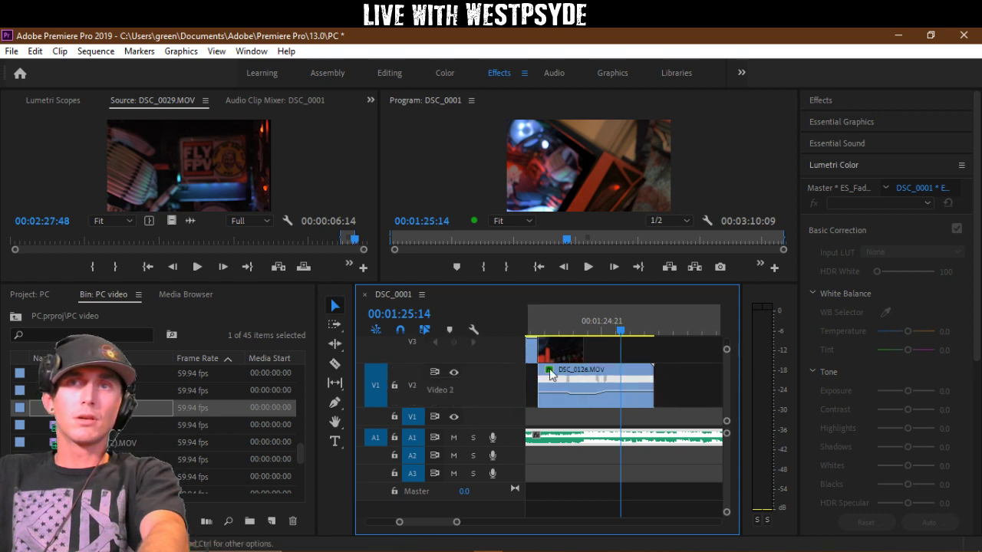
pyautogui.click(586, 330)
pyautogui.press('space')
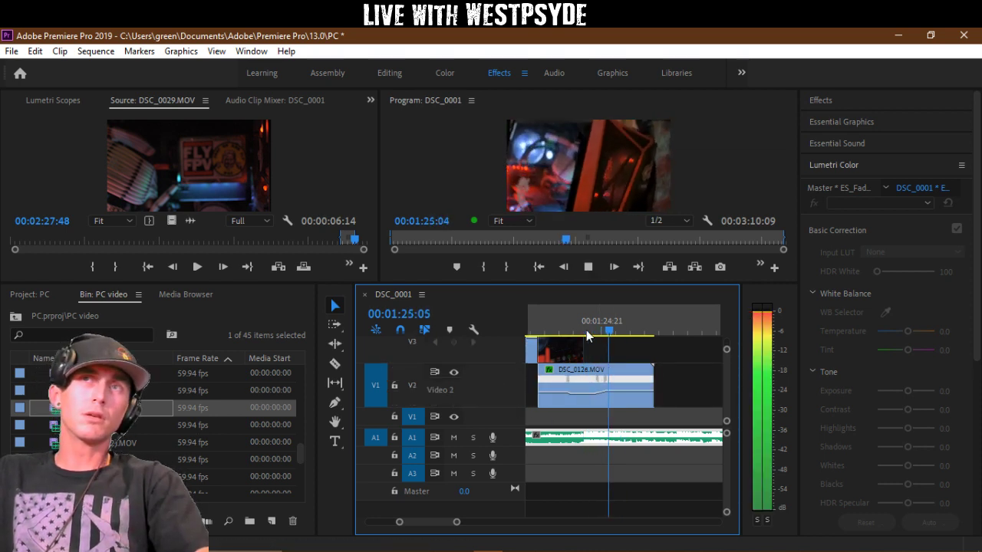
pyautogui.click(586, 330)
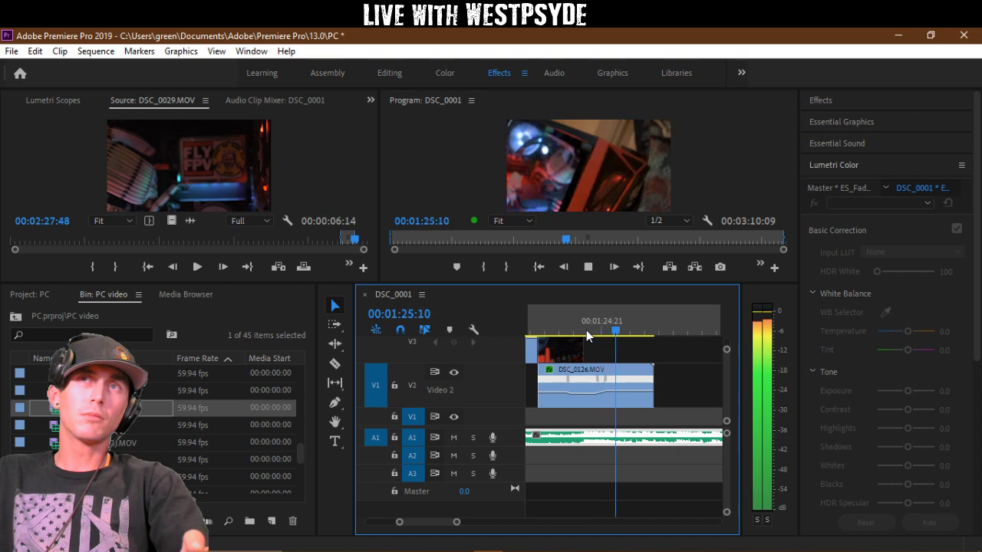
pyautogui.click(599, 326)
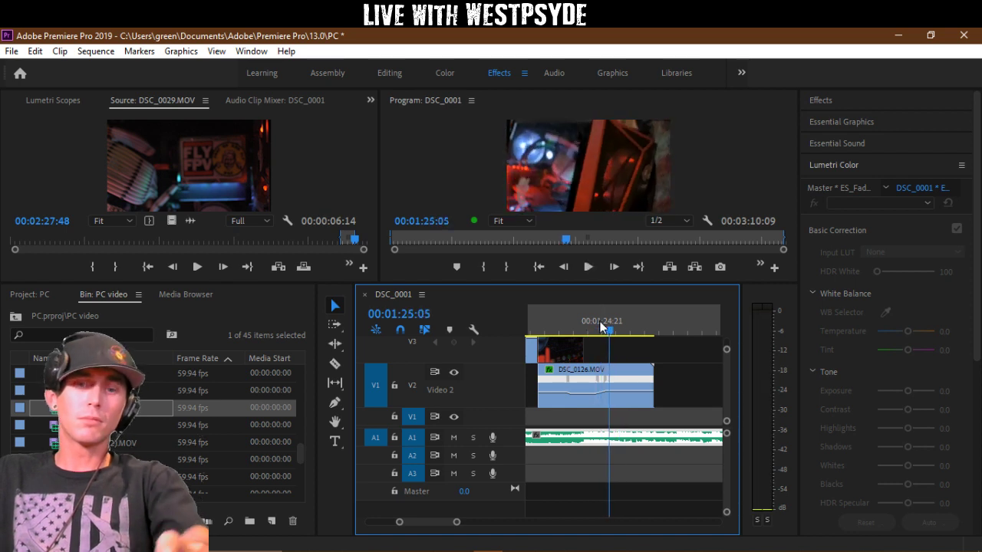
pyautogui.press('p')
pyautogui.click(612, 407)
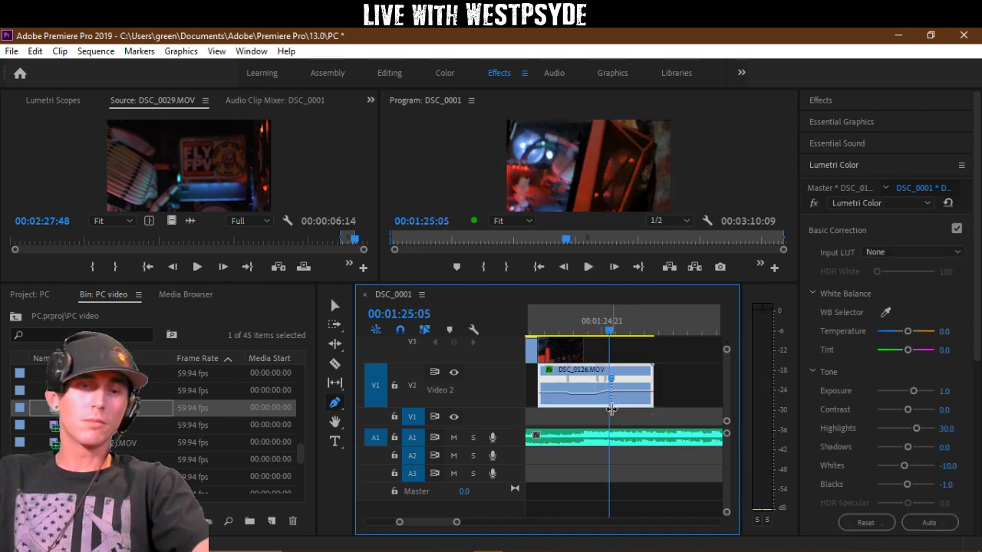
# Step: Spread the DSC_0126 speed keyframe at 00:01:25:05 into a gradual ramp and slow the section after it to about 81%
pyautogui.press('v')
pyautogui.press('=')
pyautogui.press('=')
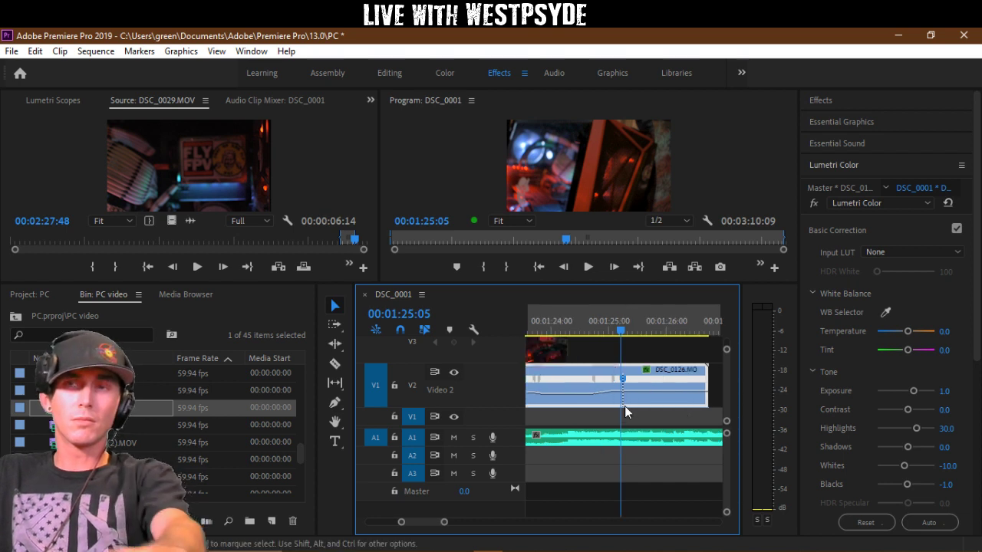
pyautogui.moveTo(629, 380); pyautogui.dragTo(616, 380)
pyautogui.click(645, 395)
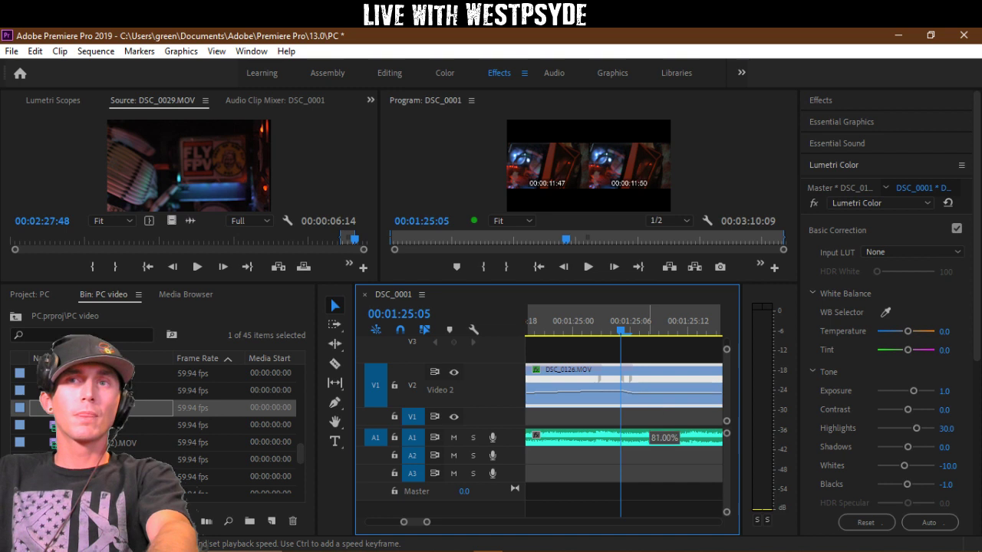
# Step: Replay DSC_0126 from 00:01:24:12 to 00:01:26:18 to check the speed ramp against the music
pyautogui.click(552, 321)
pyautogui.press('-')
pyautogui.press('-')
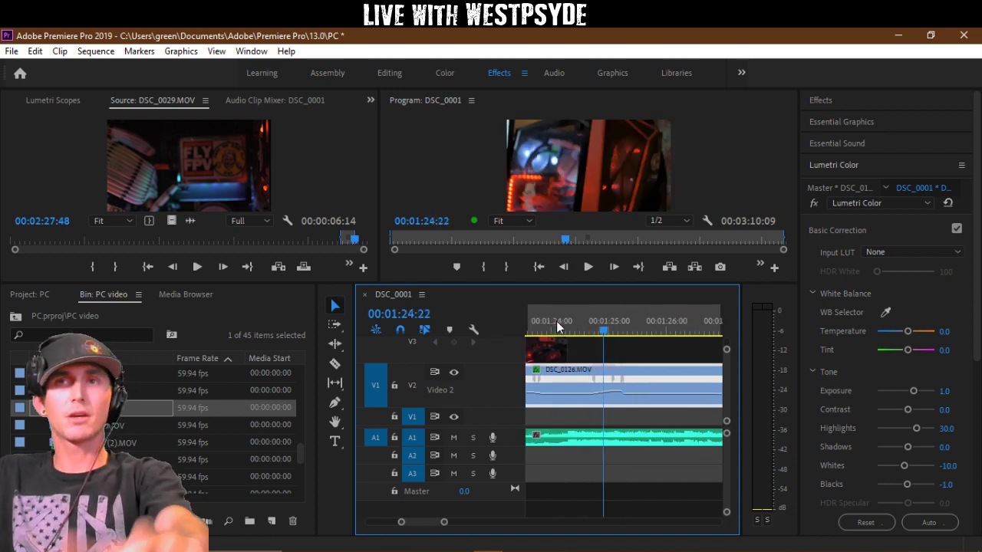
pyautogui.click(580, 323)
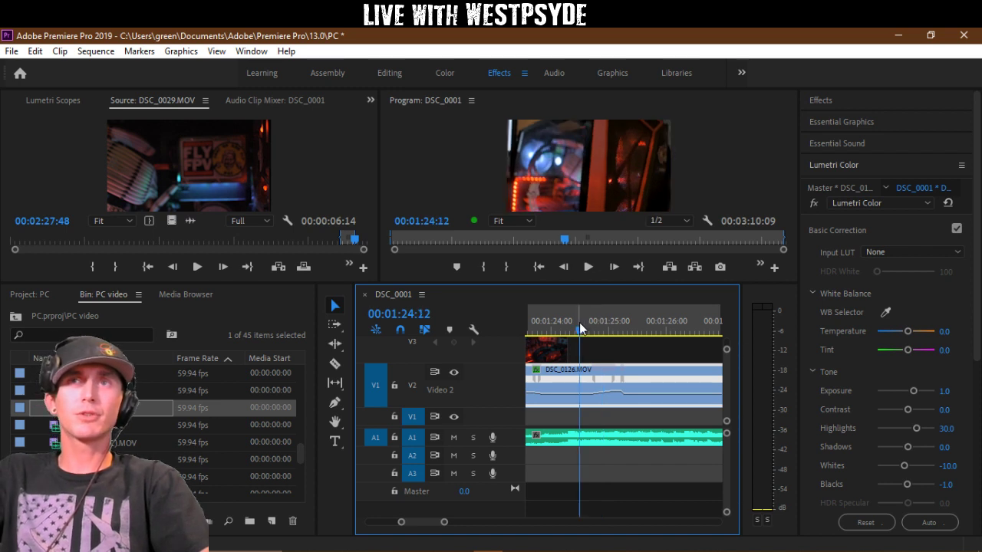
pyautogui.press('space')
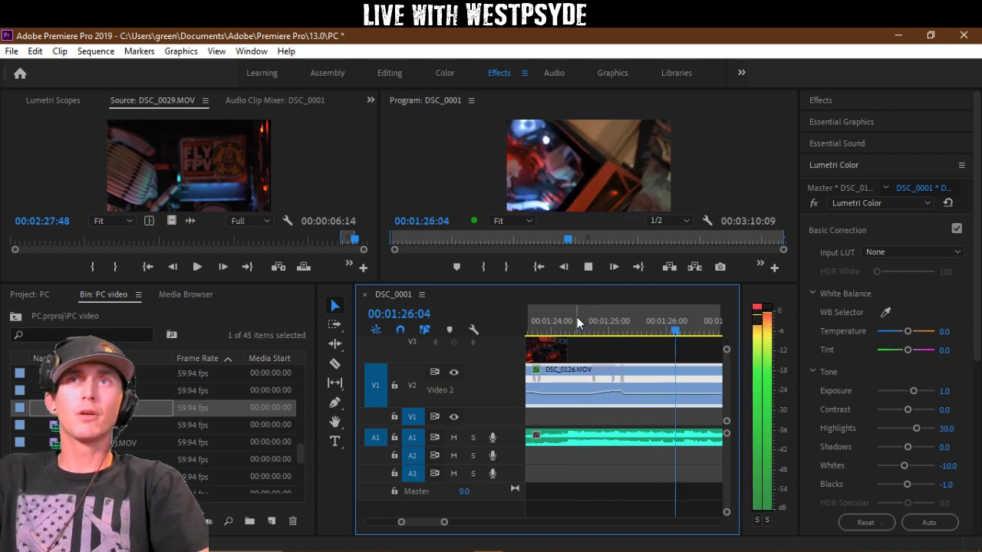
pyautogui.press('space')
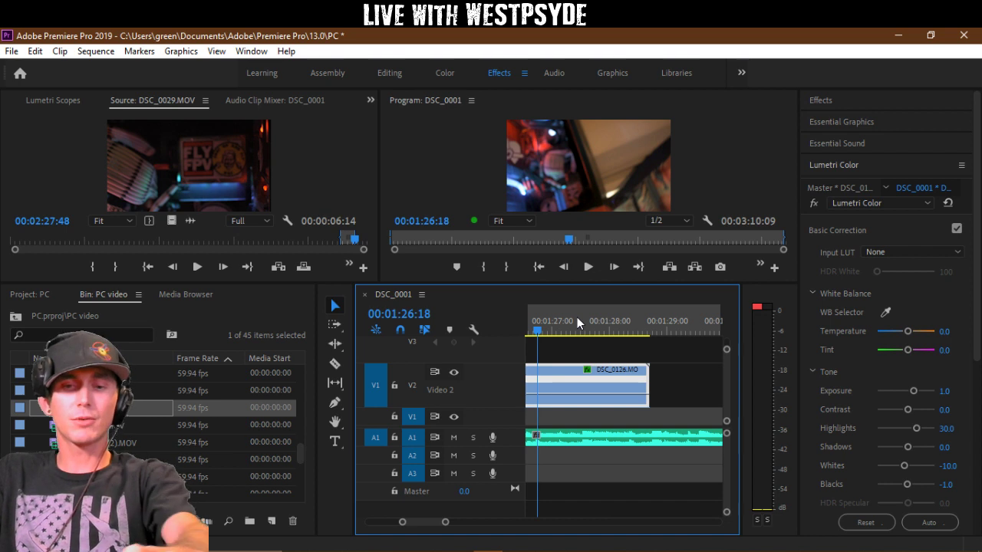
# Step: Add a speed keyframe to DSC_0126 near 00:01:26:14, ramp up the speed after it, and end the clip at 00:01:26:18
pyautogui.press('-')
pyautogui.press('=')
pyautogui.press('=')
pyautogui.press('Left')
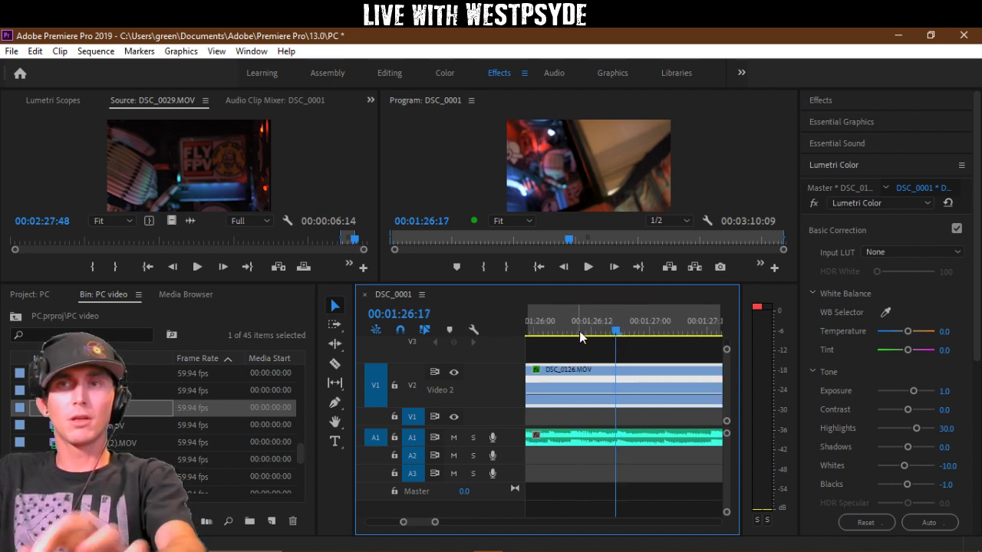
pyautogui.press('Right')
pyautogui.press('p')
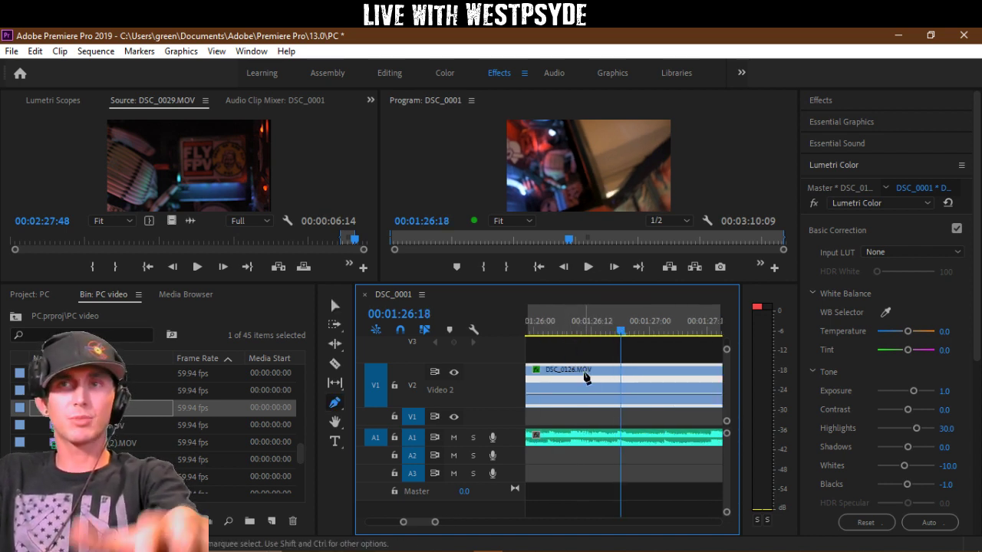
pyautogui.press('v')
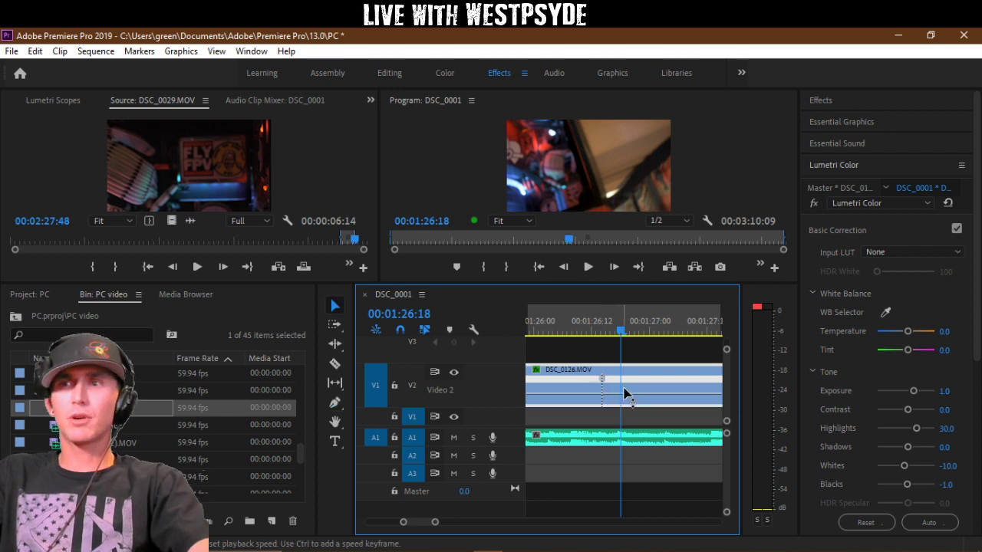
pyautogui.moveTo(617, 391); pyautogui.dragTo(670, 370)
pyautogui.moveTo(627, 366); pyautogui.dragTo(621, 365)
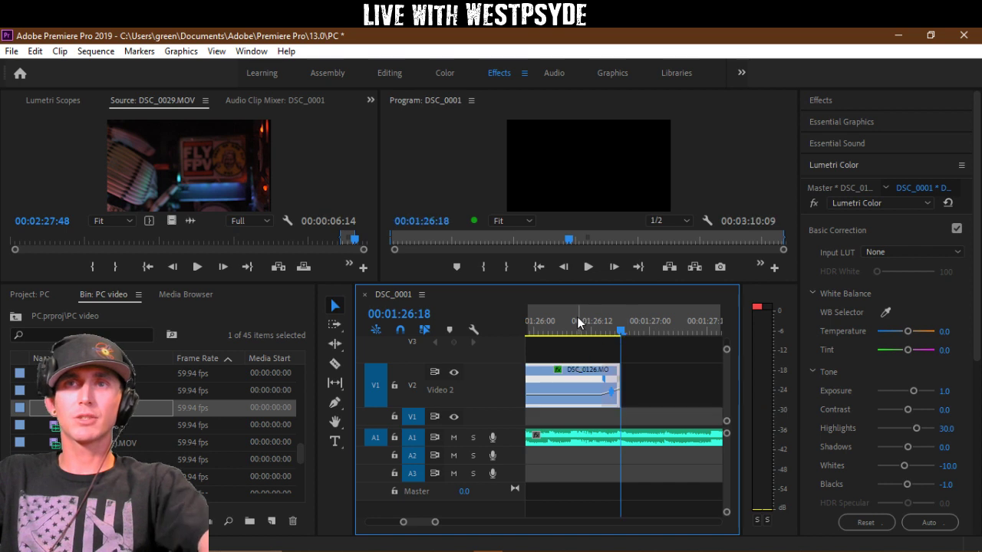
# Step: Play the end of DSC_0126 from about 00:01:26:09 through to 00:01:27:03
pyautogui.press('space')
pyautogui.click(577, 321)
pyautogui.press('space')
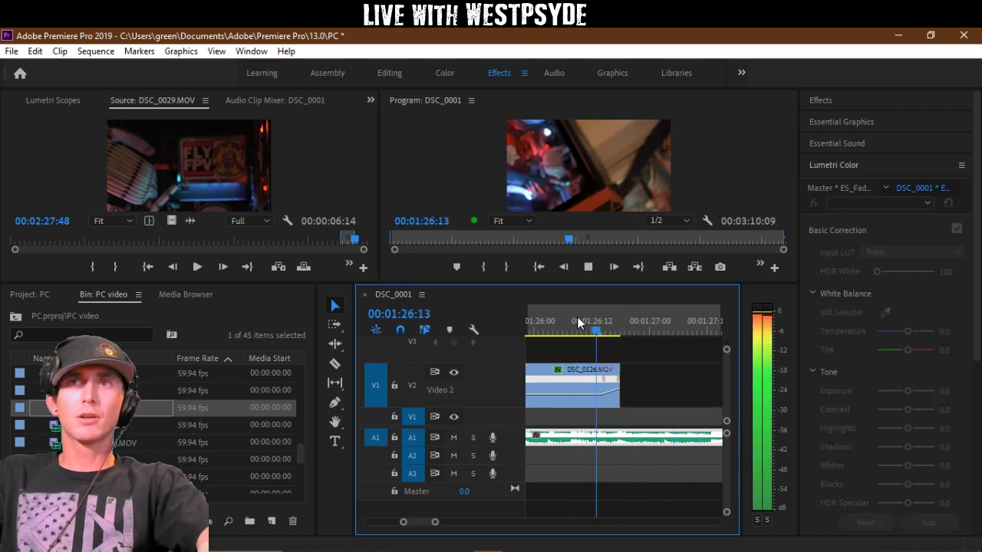
pyautogui.press('space')
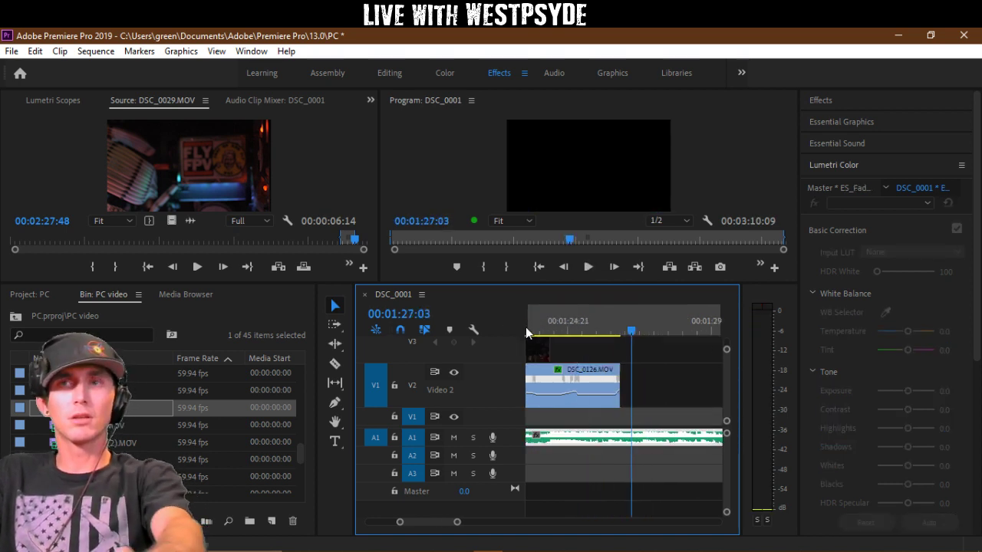
# Step: Save the project with the revised speed ramps
pyautogui.scroll(-5, 633, 350)
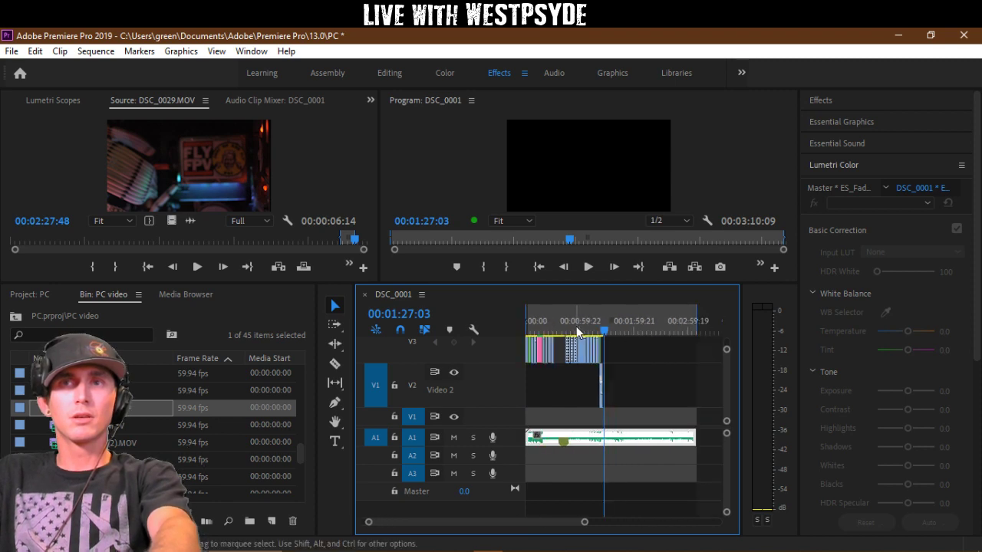
pyautogui.click(35, 50)
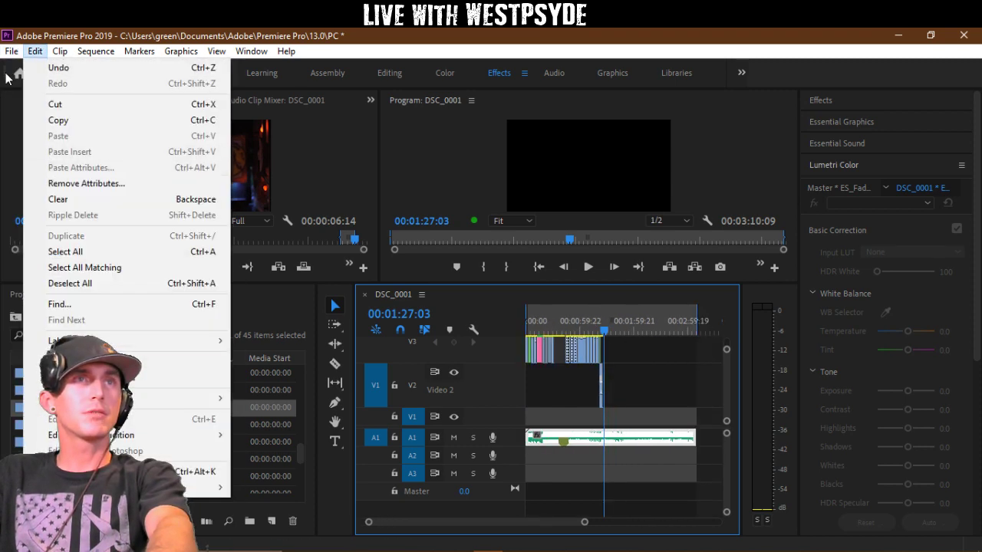
pyautogui.moveTo(12, 50)
pyautogui.click(46, 213)
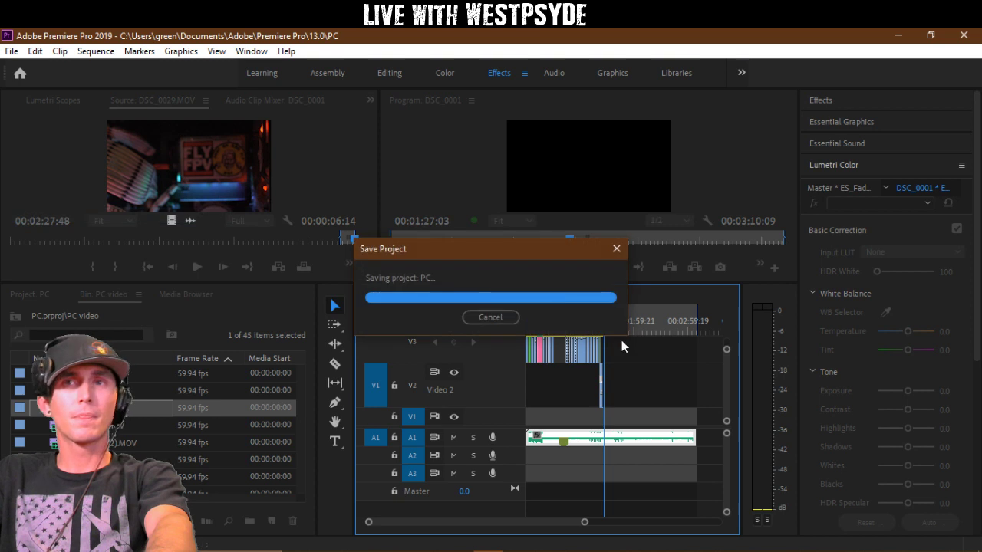
# Step: Return the playhead to the sequence start and create a 1920 x 1080 adjustment layer at 23.976 fps with square pixels
pyautogui.scroll(3, 617, 344)
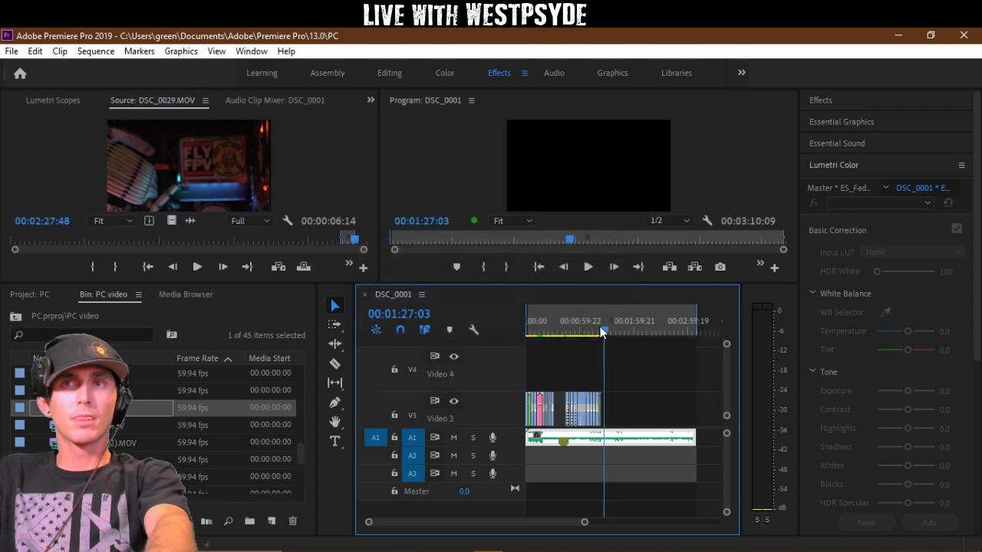
pyautogui.moveTo(602, 331); pyautogui.dragTo(471, 328)
pyautogui.press('=')
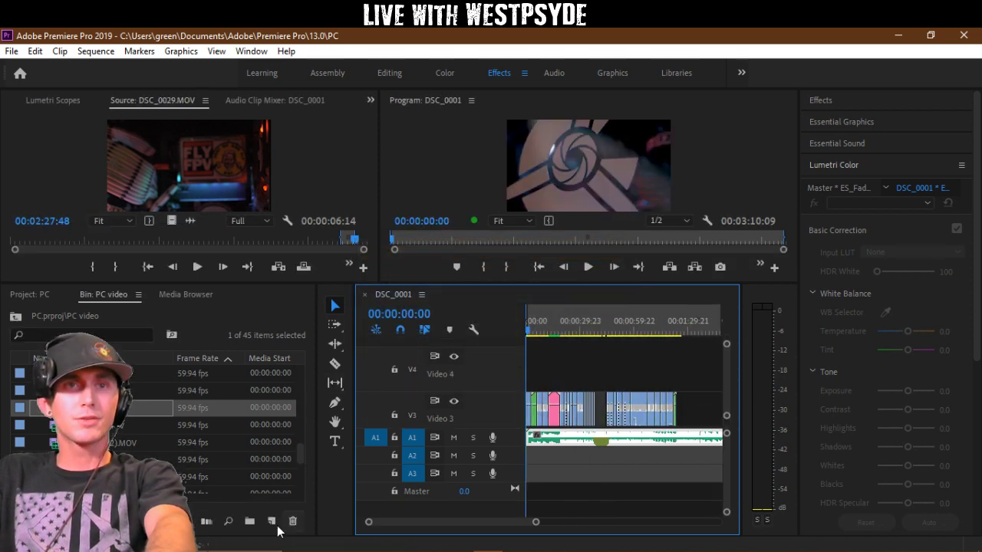
pyautogui.click(272, 523)
pyautogui.click(365, 390)
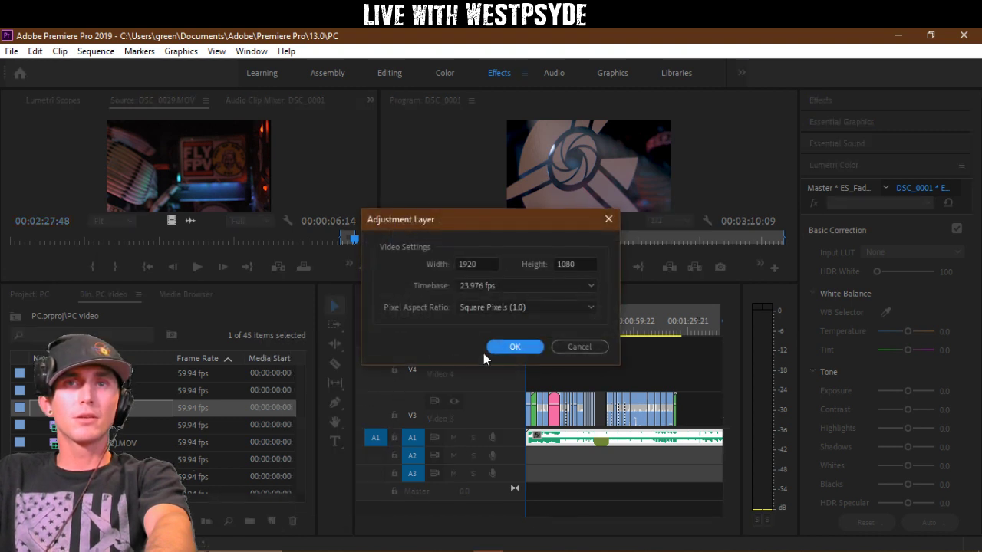
# Step: Create a 1920 × 1080 adjustment layer at 23.976 fps and place it on Video 4 spanning all the footage
pyautogui.click(491, 349)
pyautogui.moveTo(138, 374); pyautogui.dragTo(684, 363)
# Step: With the sequence at 00:00:21:14, browse for a custom creative look for the adjustment layer, searching This PC for "lut"
pyautogui.click(566, 318)
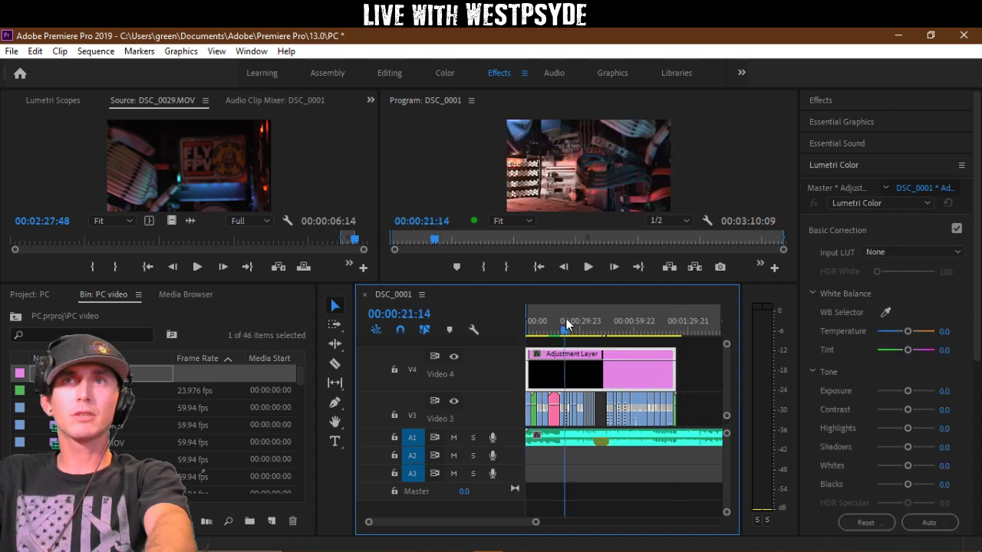
pyautogui.press('=')
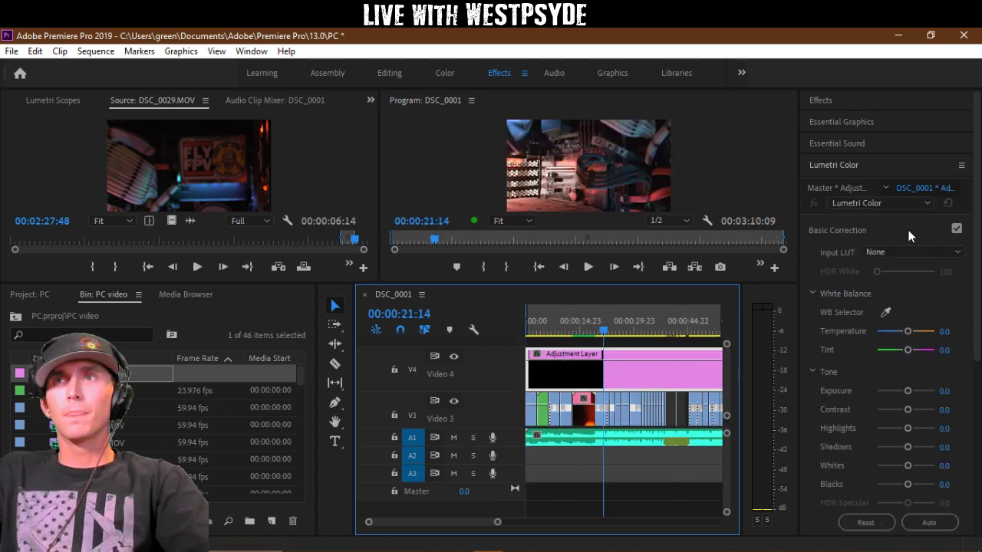
pyautogui.click(874, 230)
pyautogui.click(870, 260)
pyautogui.click(876, 283)
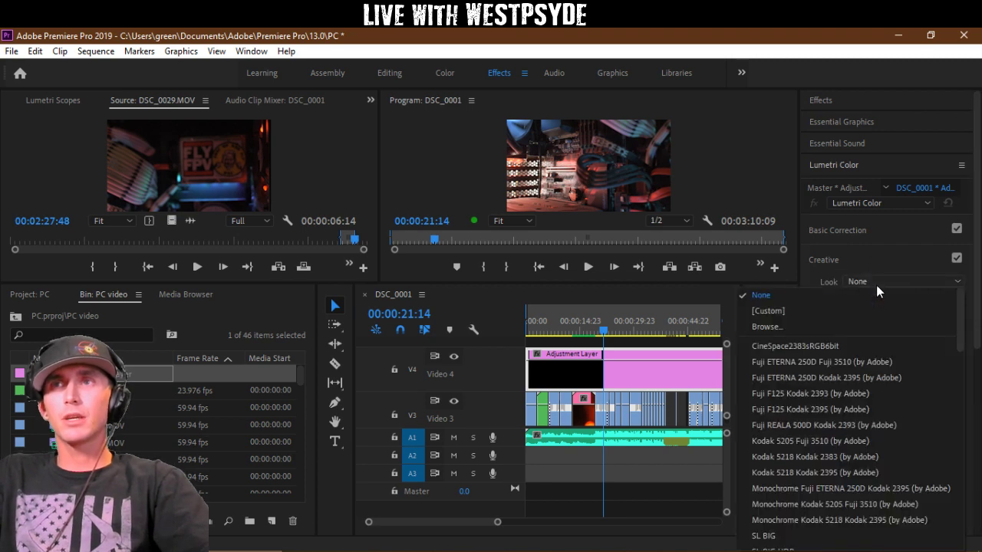
pyautogui.click(838, 325)
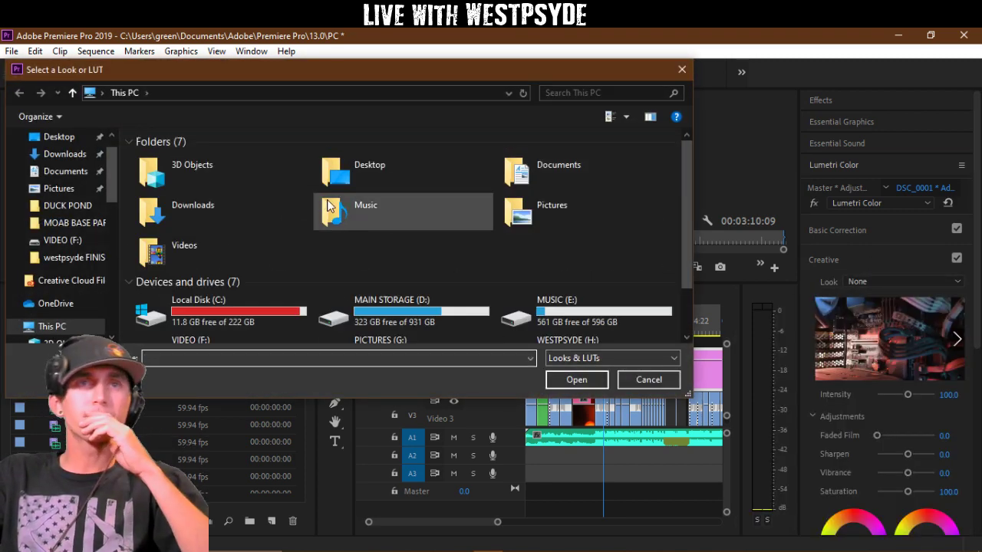
pyautogui.click(566, 94)
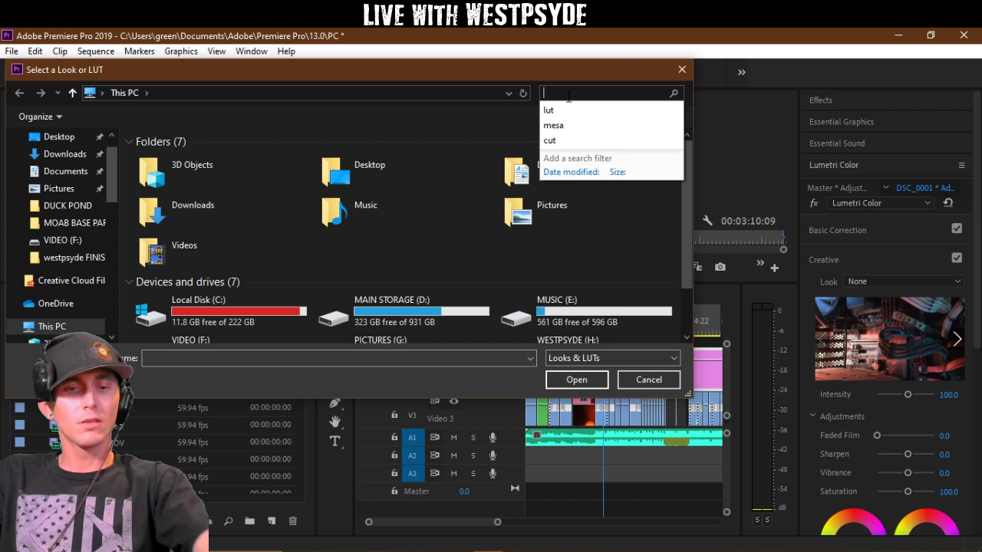
pyautogui.click(575, 106)
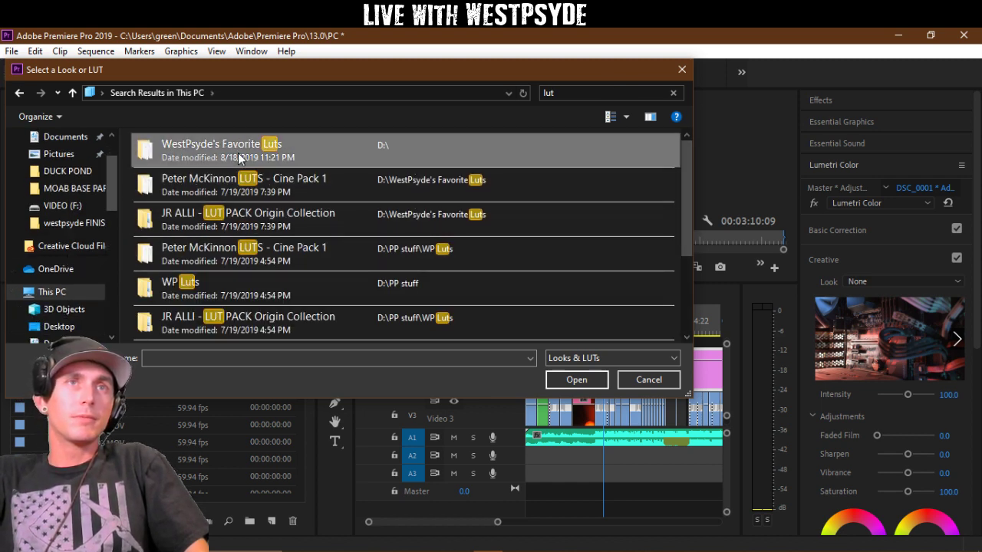
# Step: Load Cyber City Midnight.cube from the Origin Collection's CyberCity Midnight folder, inside WestPsyde's Favorite Luts, as the look
pyautogui.doubleClick(238, 154)
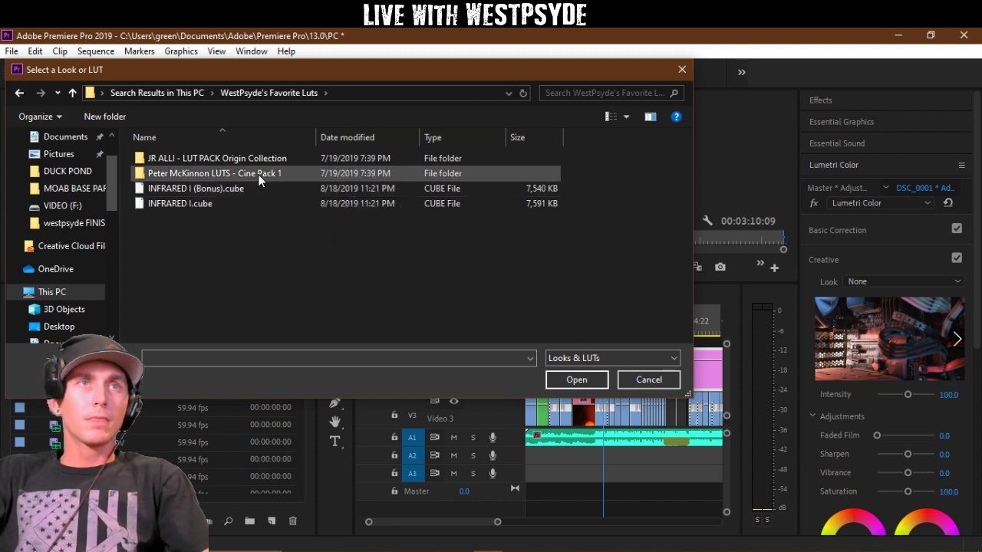
pyautogui.click(256, 158)
pyautogui.doubleClick(257, 158)
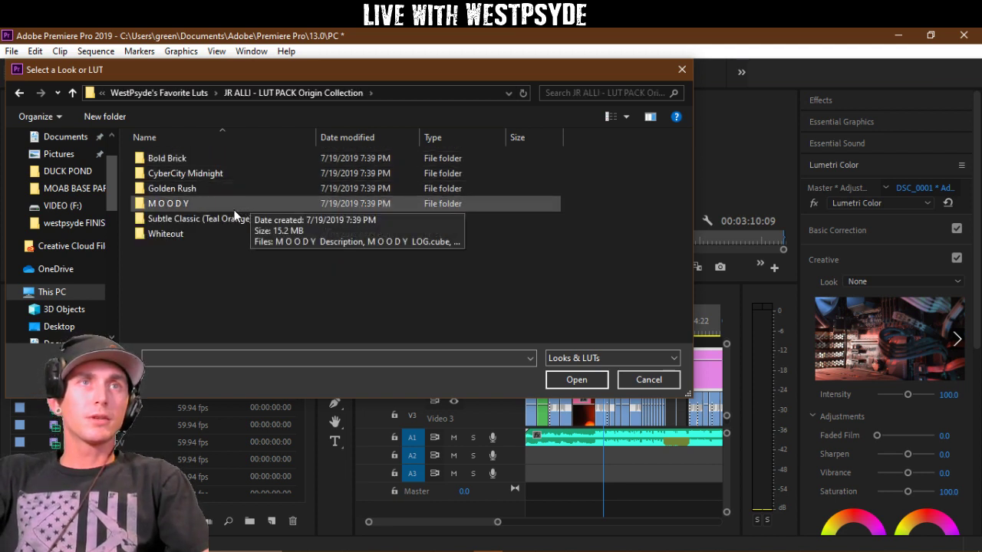
pyautogui.click(212, 175)
pyautogui.doubleClick(213, 174)
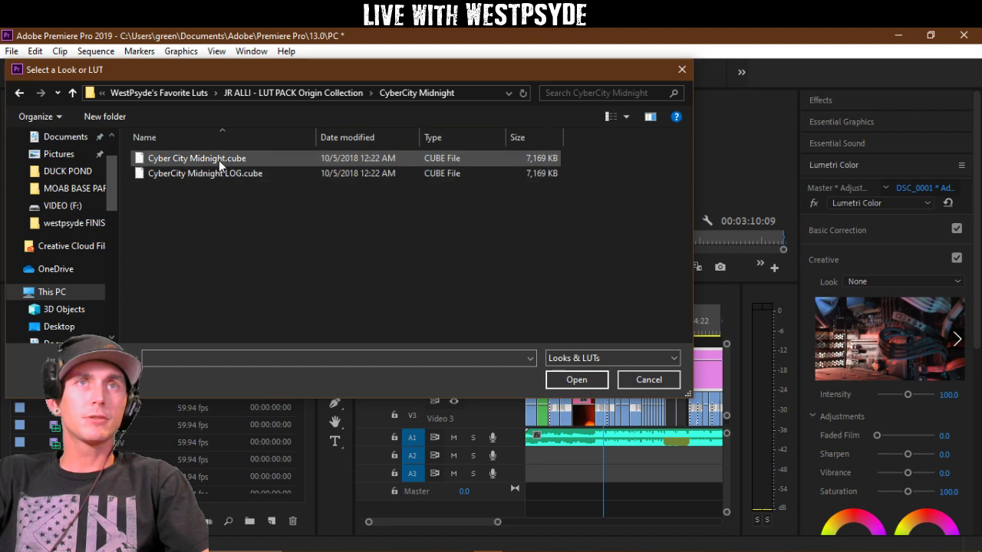
pyautogui.doubleClick(218, 160)
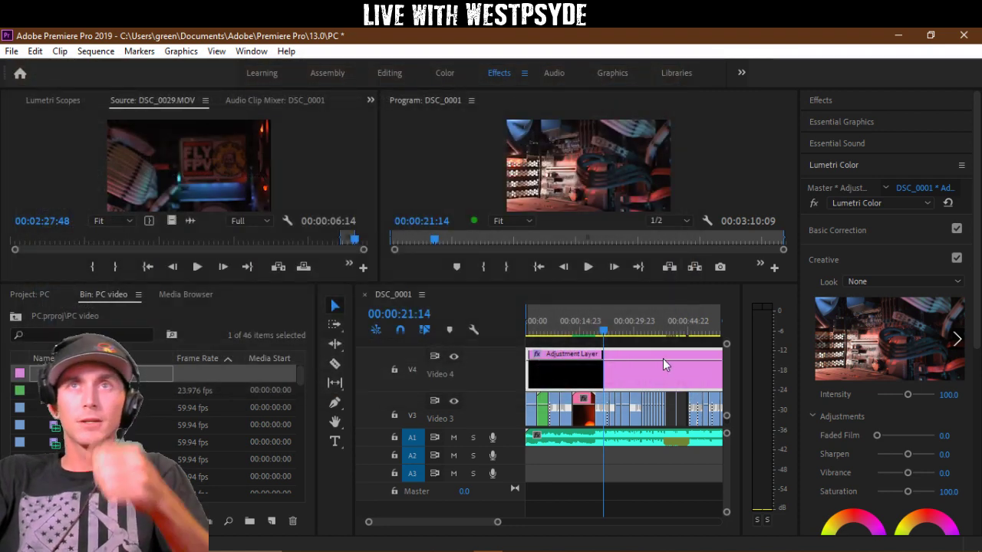
# Step: Check the graded footage at 00:00:30:18 and reduce the Cyber City Midnight look's intensity to 42
pyautogui.click(614, 371)
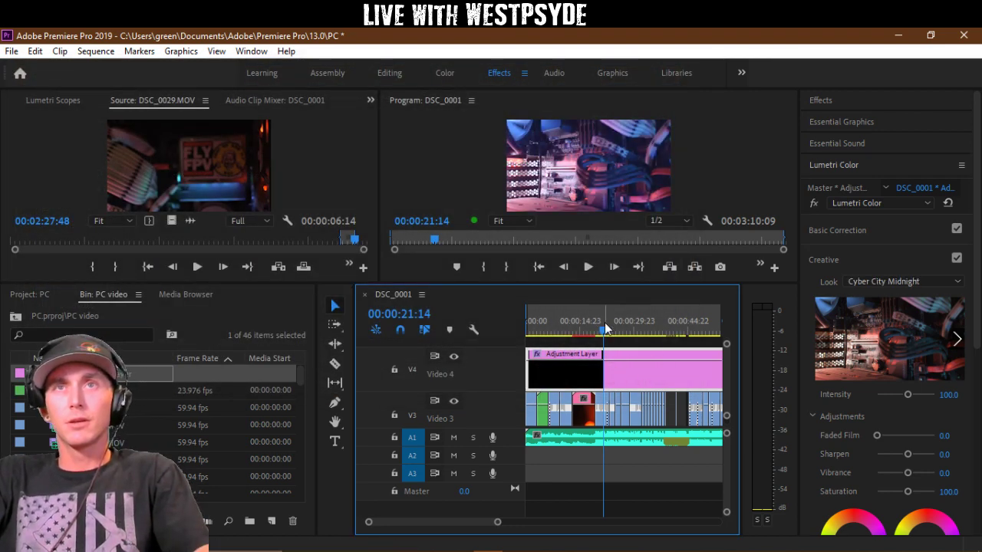
pyautogui.moveTo(604, 323); pyautogui.dragTo(638, 307)
pyautogui.click(864, 230)
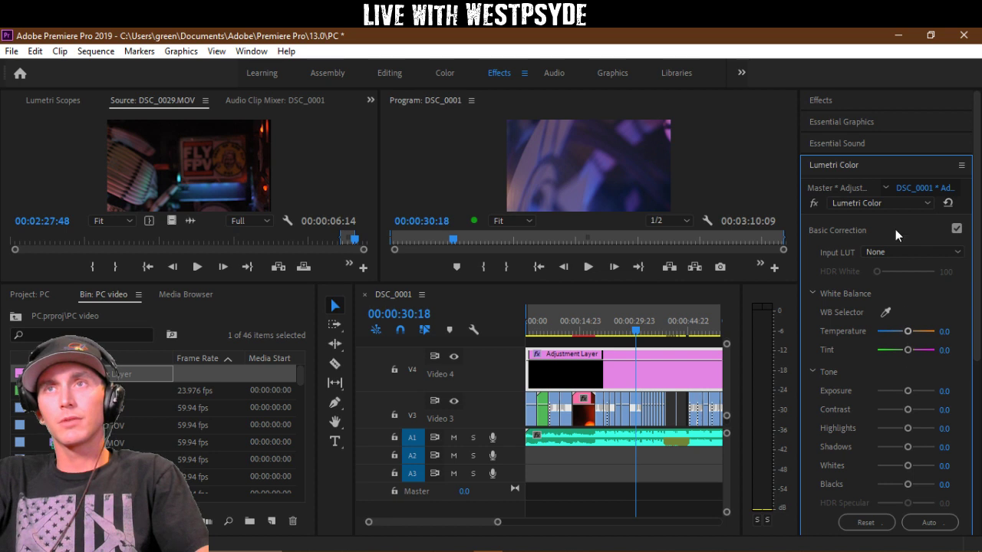
pyautogui.click(895, 229)
pyautogui.click(896, 258)
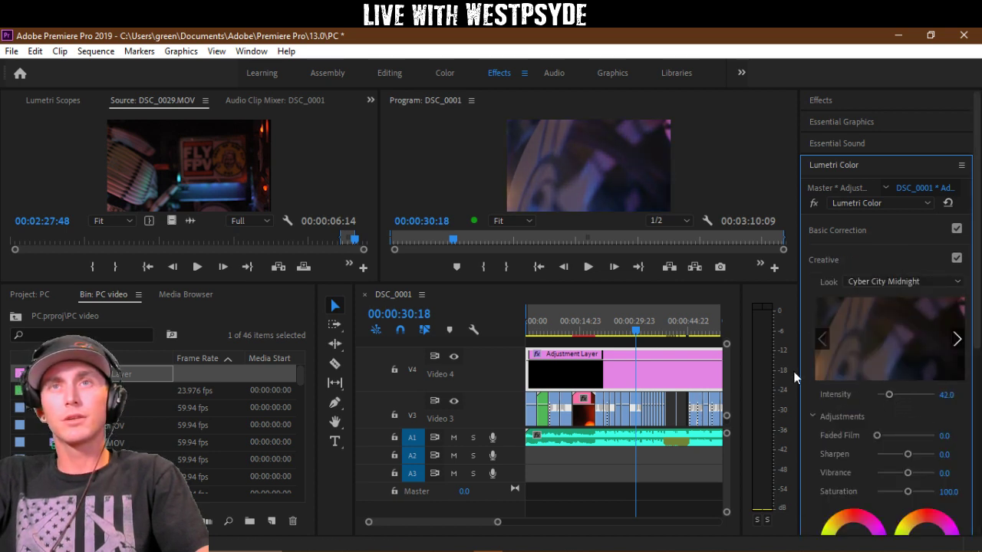
# Step: Play the graded sequence from its start in full screen, stopping at about 00:00:37:07
pyautogui.moveTo(636, 334); pyautogui.dragTo(504, 326)
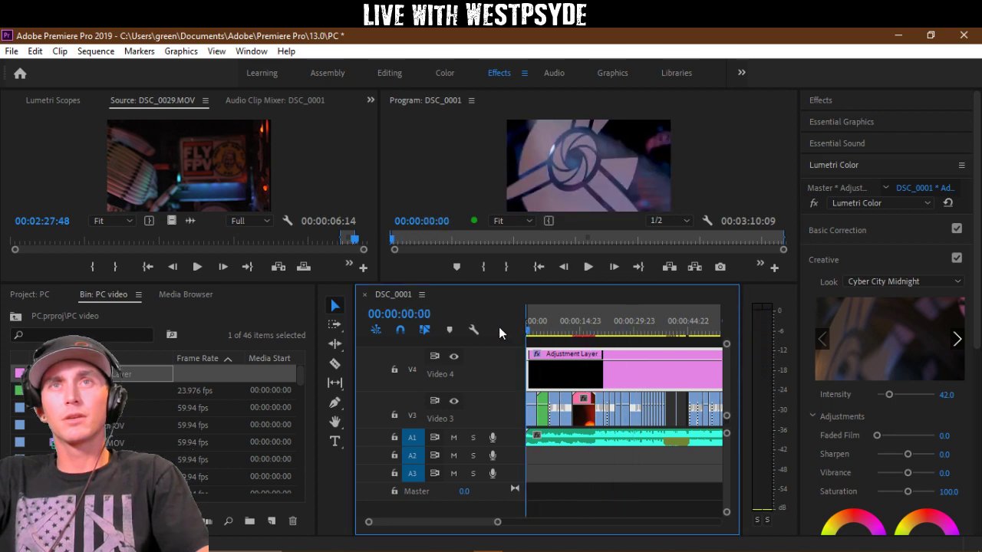
pyautogui.press('space')
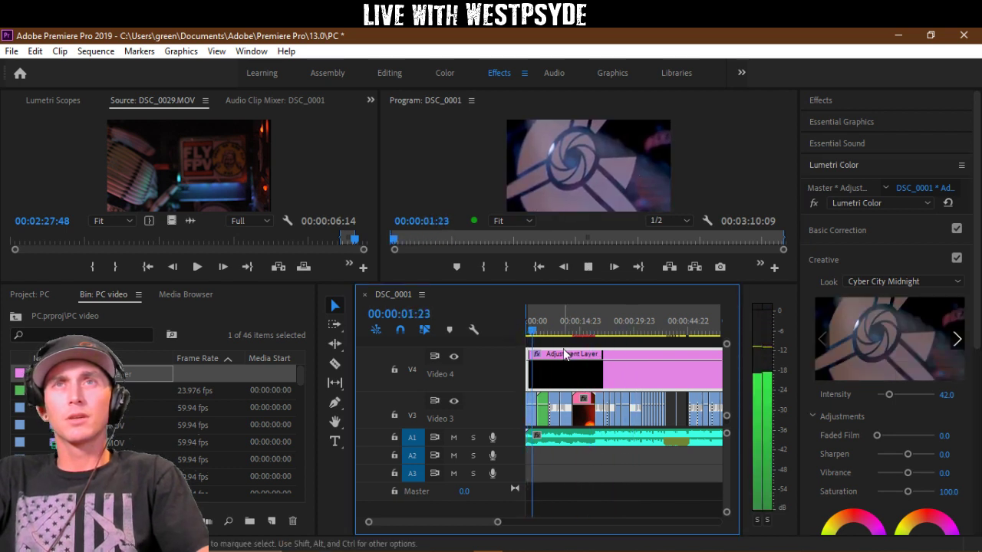
pyautogui.hotkey('ctrl', '`')
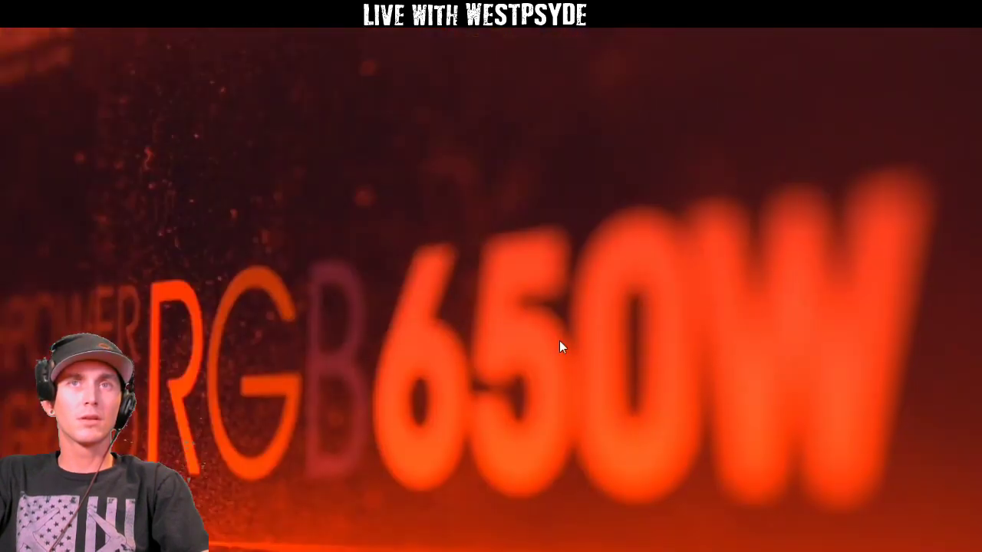
pyautogui.press('Escape')
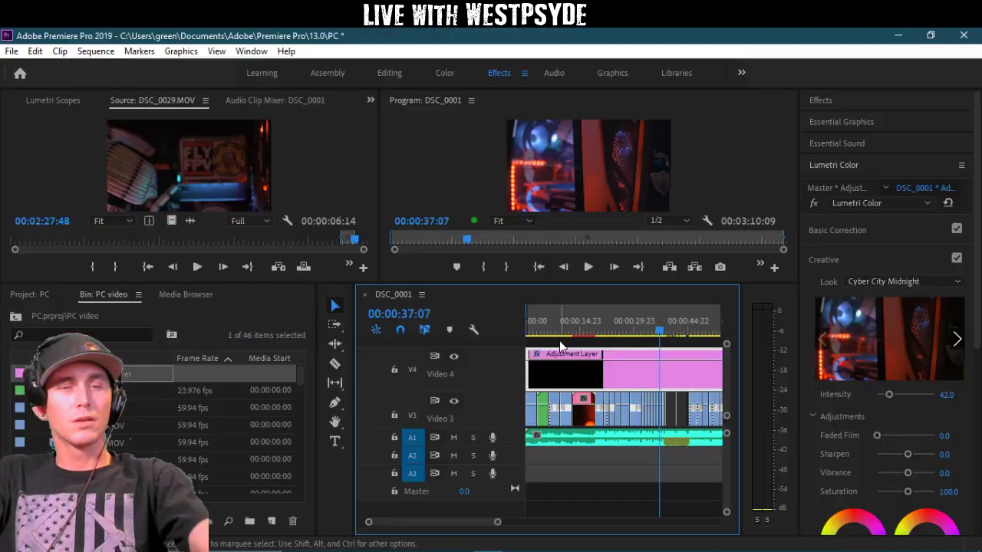
# Step: Replay the section from 00:00:34:18 to 00:00:35:17 to check the GIGABYTE shot
pyautogui.press('=')
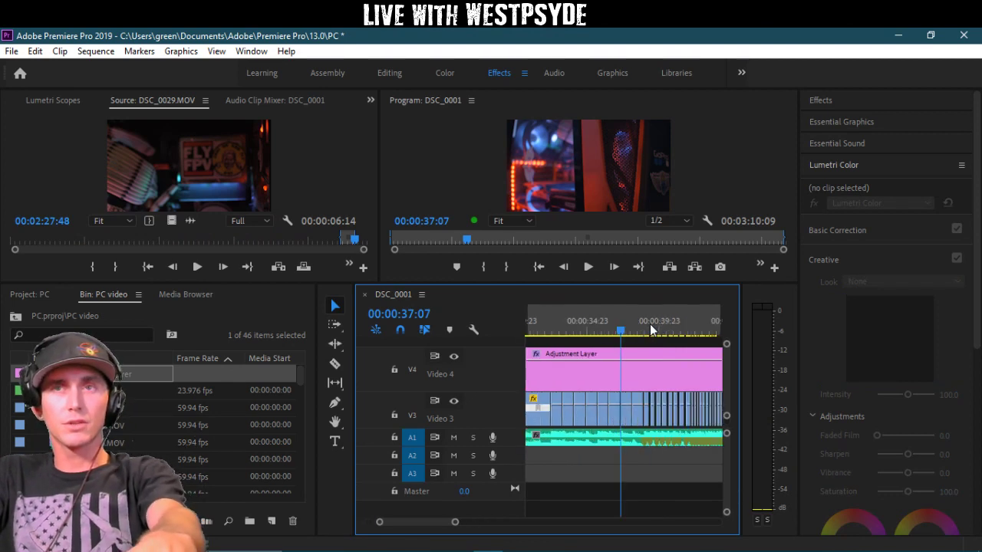
pyautogui.click(585, 323)
pyautogui.press('space')
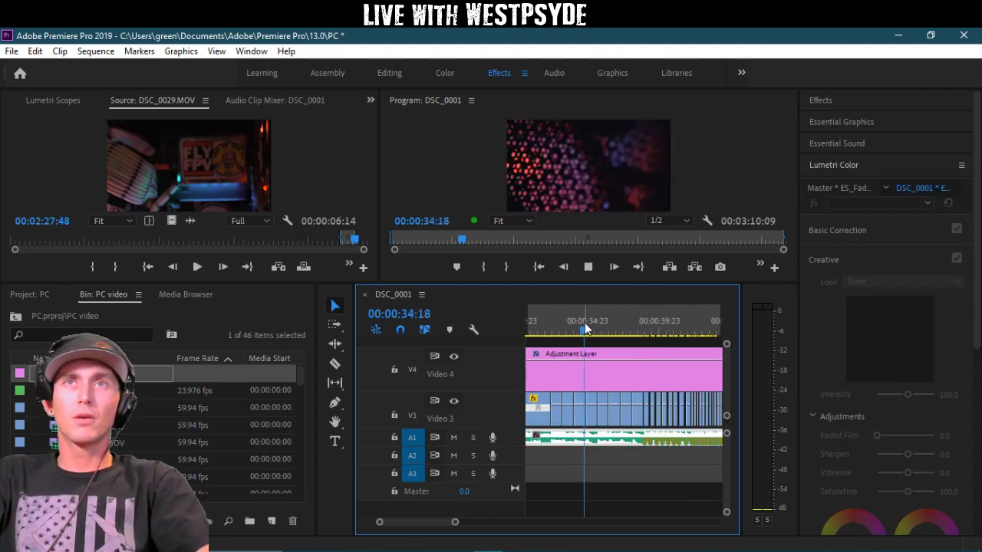
pyautogui.press('space')
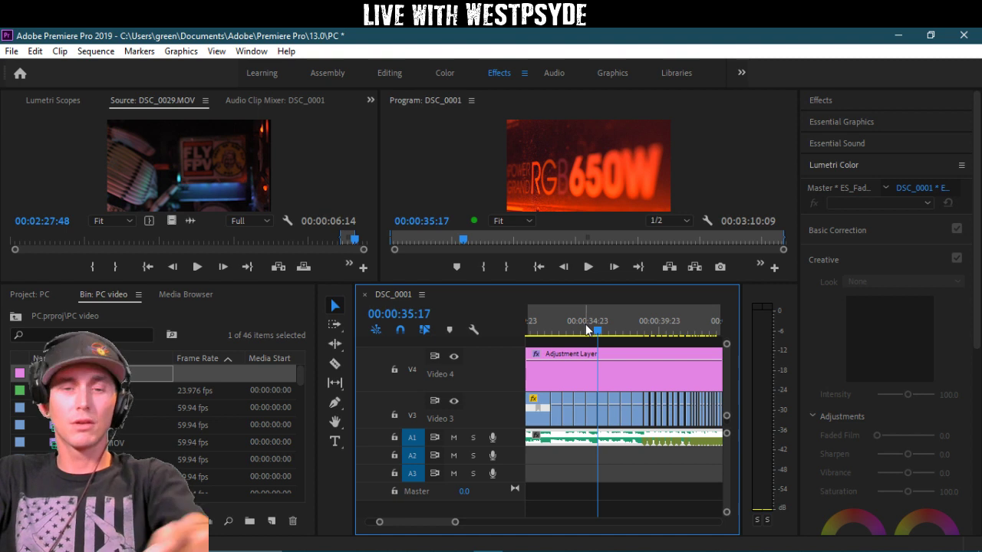
# Step: Set the speed of the GIGABYTE clip DSC_0004.MOV at 00:00:35:00 to 50%
pyautogui.click(588, 324)
pyautogui.press('=')
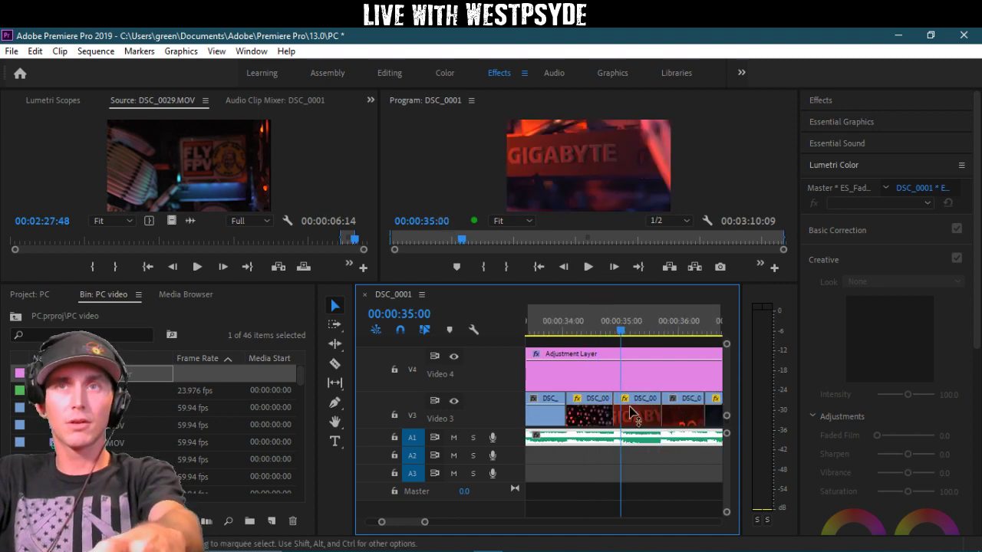
pyautogui.click(635, 415)
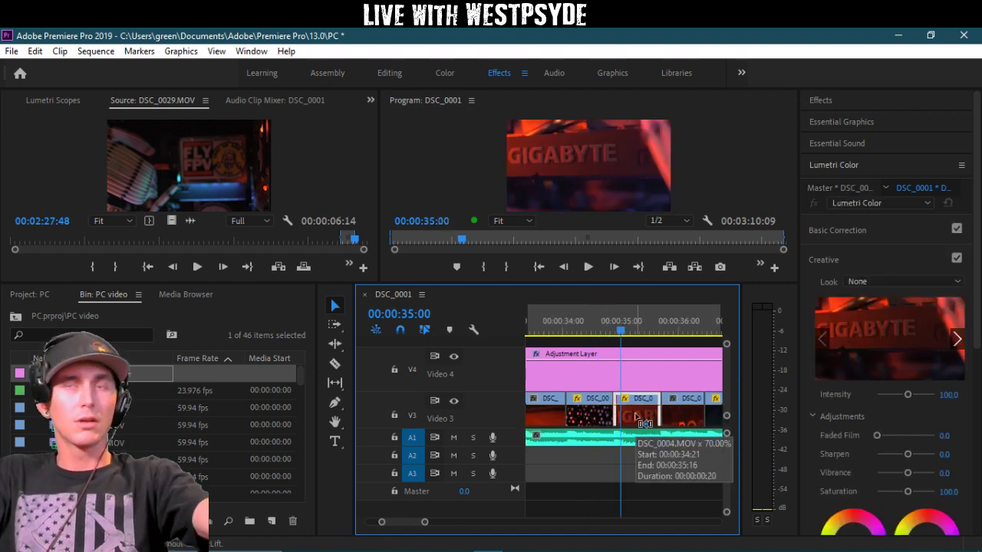
pyautogui.hotkey('ctrl', 'r')
pyautogui.write('50')
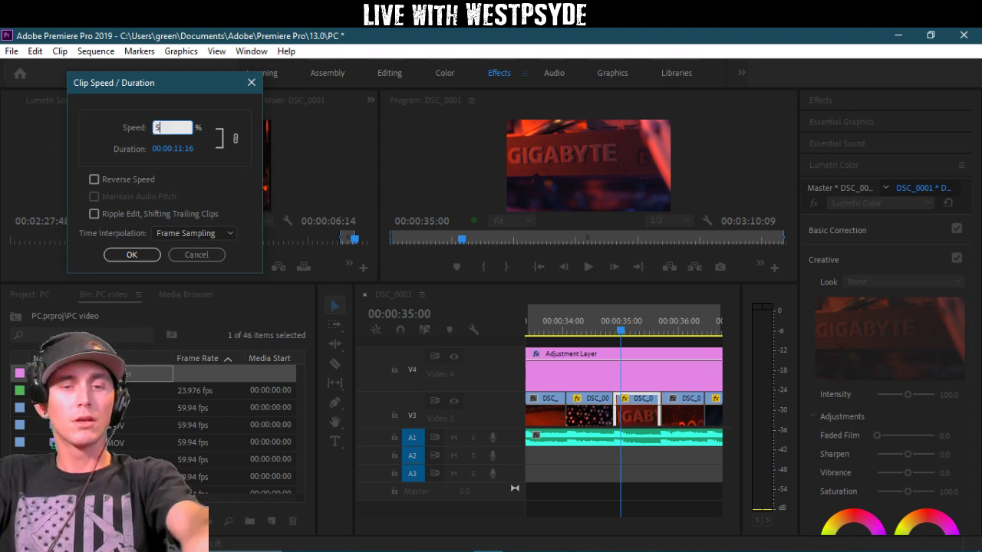
pyautogui.press('Return')
# Step: Play back the slowed GIGABYTE clip and the shots following it, up to 00:00:36:13
pyautogui.click(600, 320)
pyautogui.press('space')
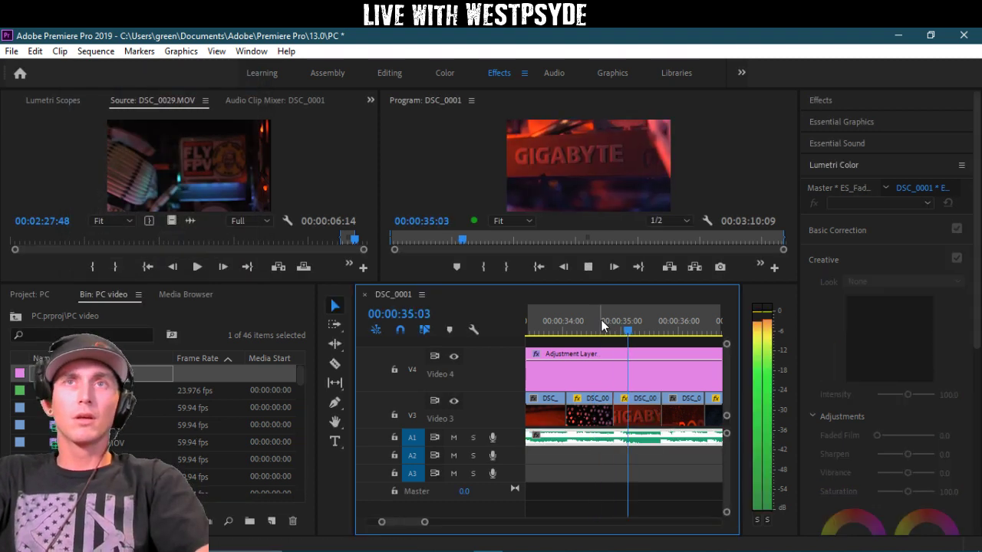
pyautogui.click(601, 319)
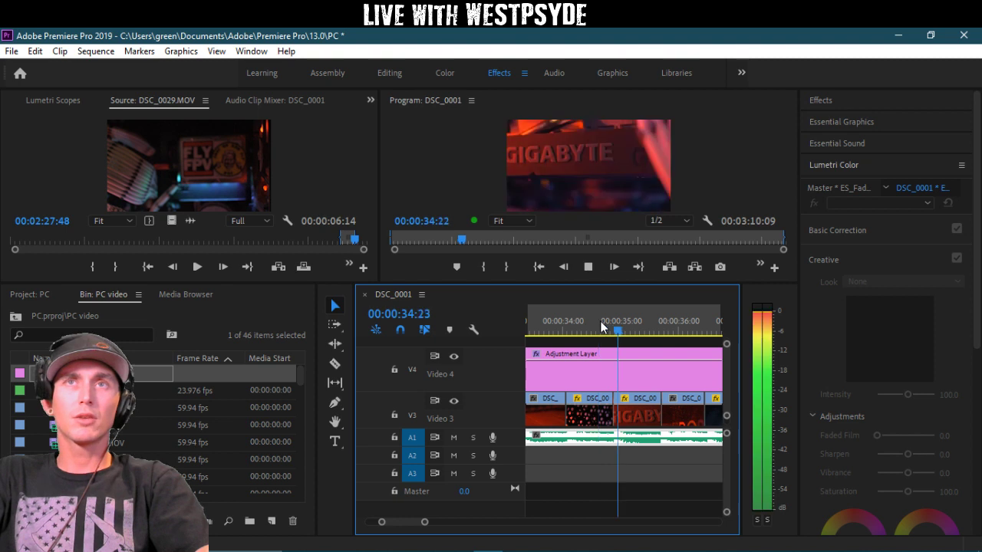
pyautogui.press('space')
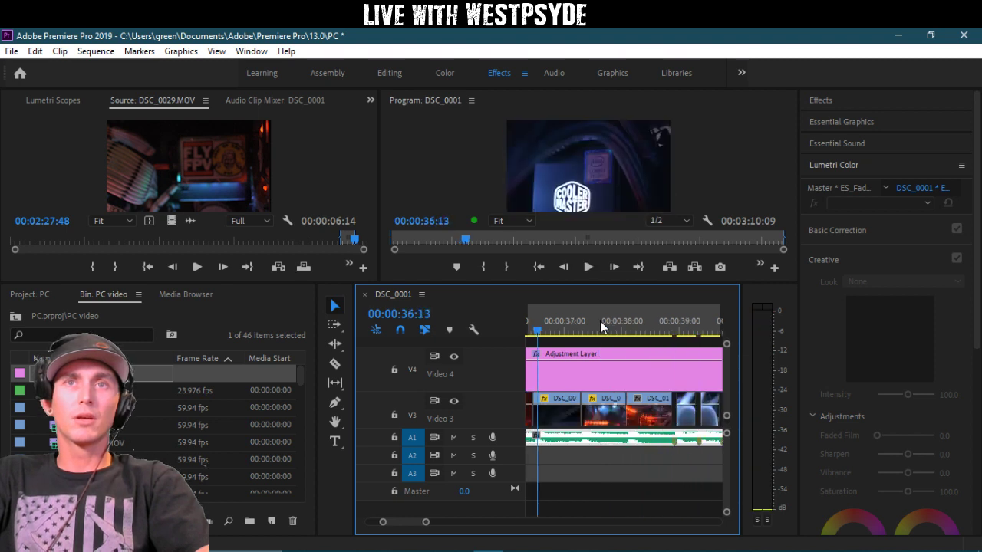
# Step: Search the effects for "war" and try to apply Warp Stabilizer to the GIGABYTE clip at 00:00:35:06
pyautogui.scroll(3, 600, 320)
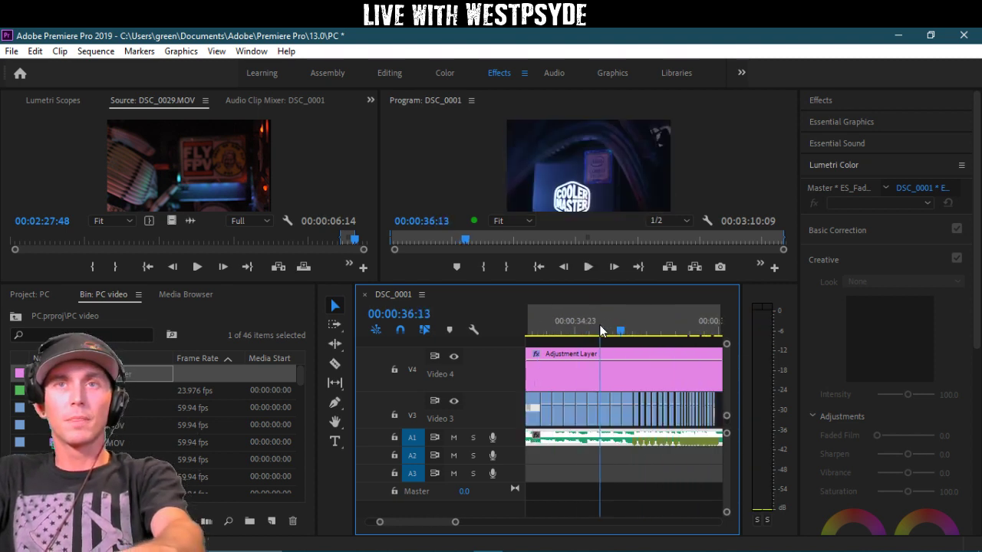
pyautogui.press('j')
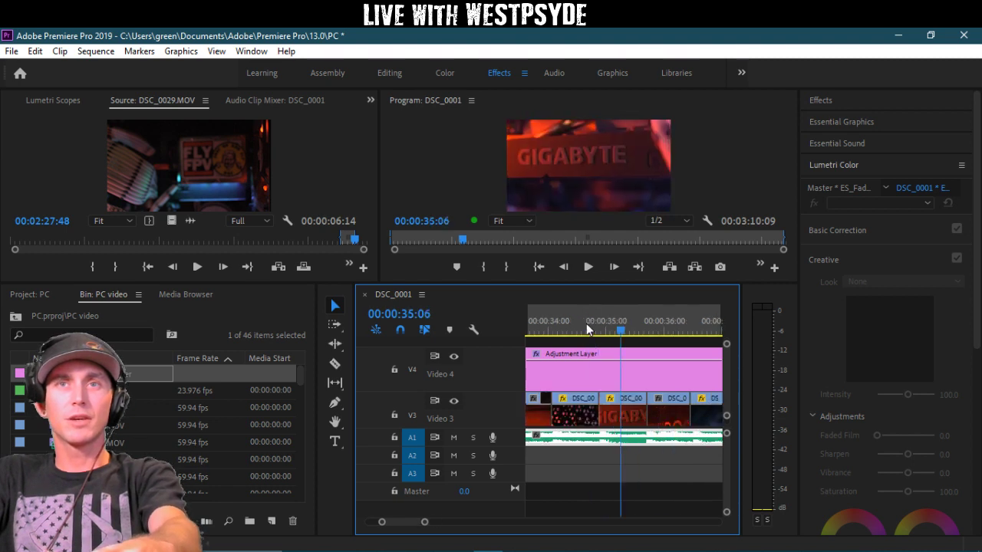
pyautogui.click(619, 413)
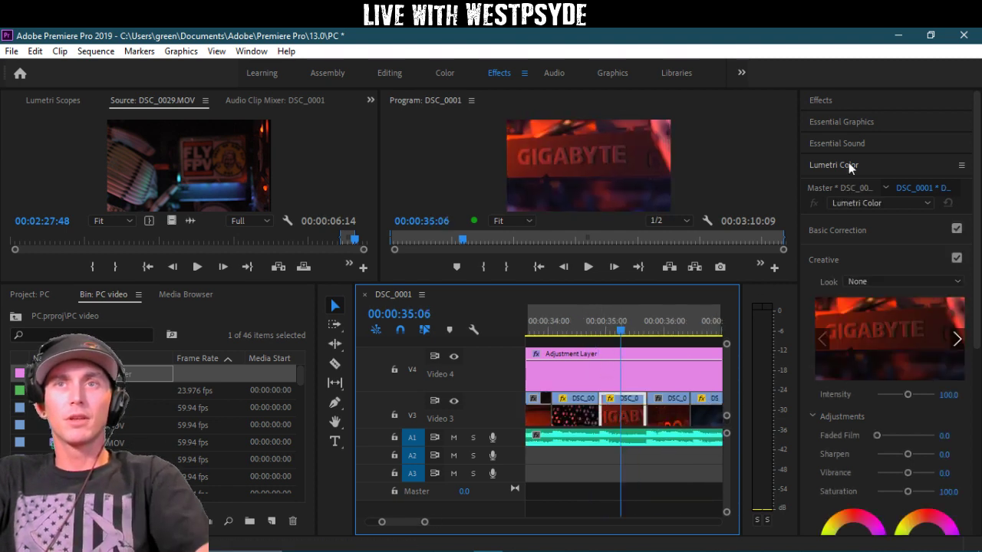
pyautogui.click(865, 105)
pyautogui.click(859, 119)
pyautogui.write('war')
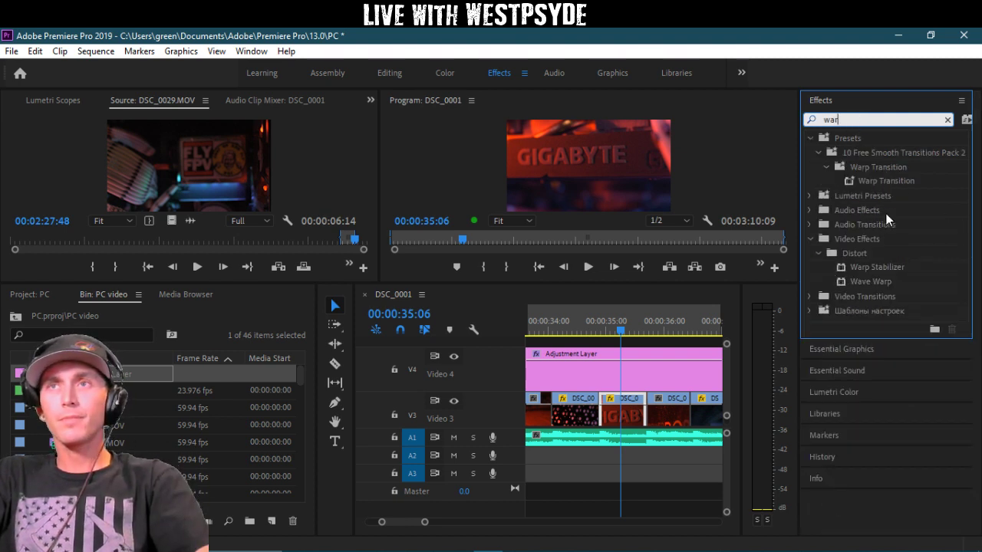
pyautogui.moveTo(881, 271); pyautogui.dragTo(851, 300)
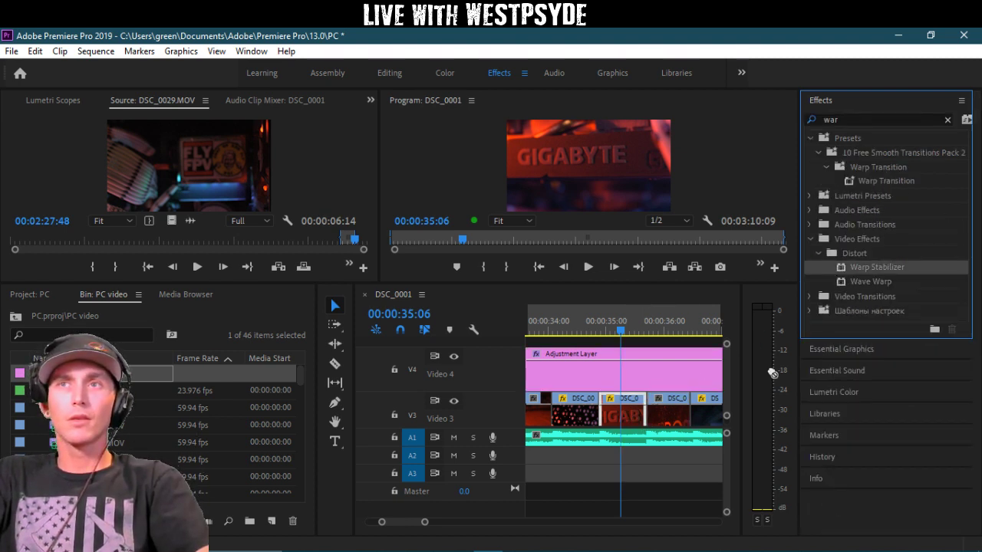
# Step: Nest the GIGABYTE clip on Video 3 under the name Nested Sequence 09
pyautogui.rightClick(634, 418)
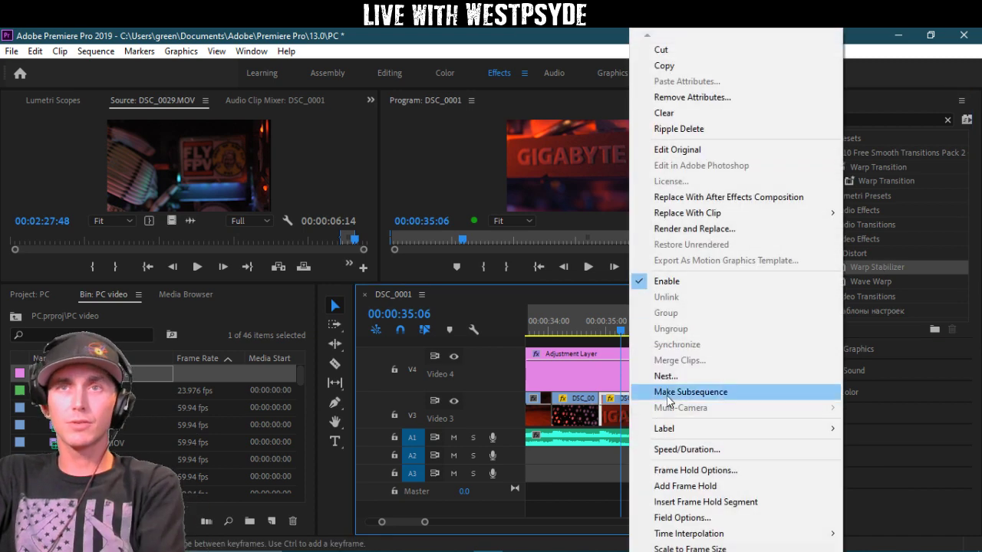
pyautogui.click(674, 374)
pyautogui.click(453, 311)
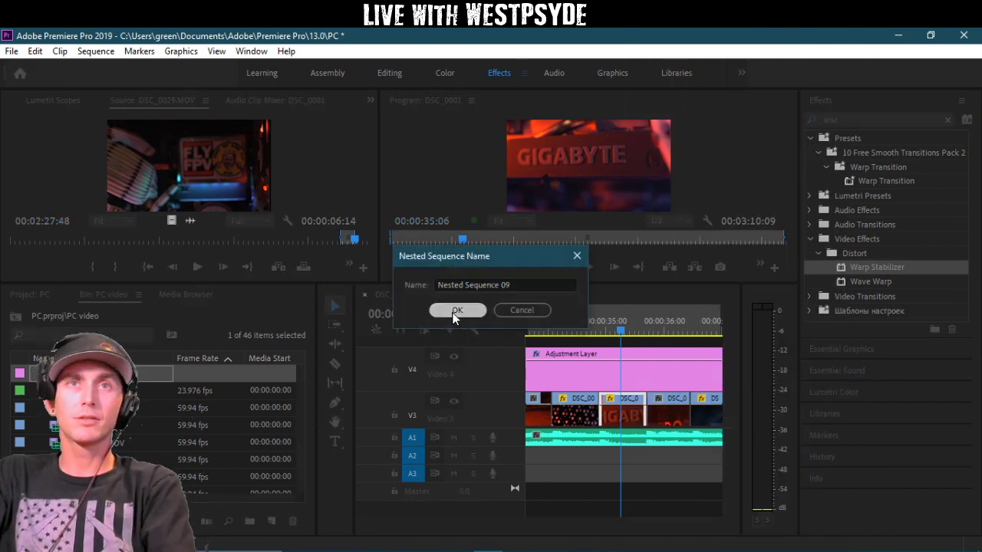
# Step: Apply Warp Stabilizer to the nested GIGABYTE clip on Video 3 and show the effect controls
pyautogui.moveTo(885, 266); pyautogui.dragTo(620, 414)
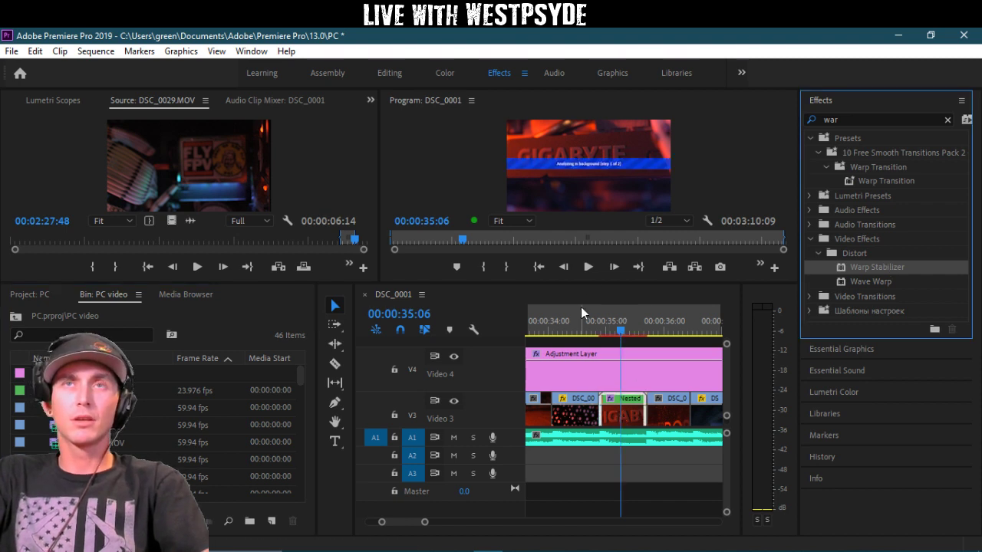
pyautogui.click(370, 100)
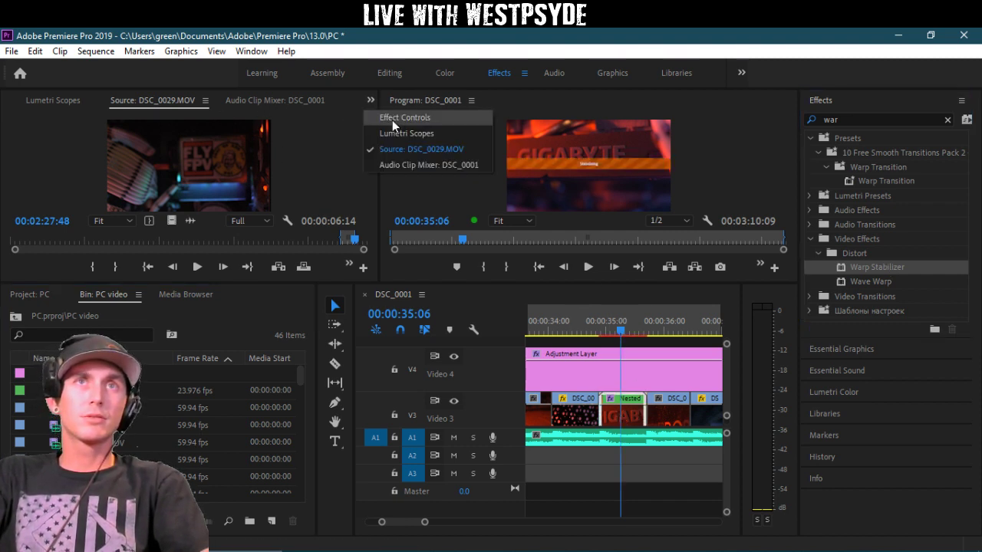
pyautogui.click(387, 115)
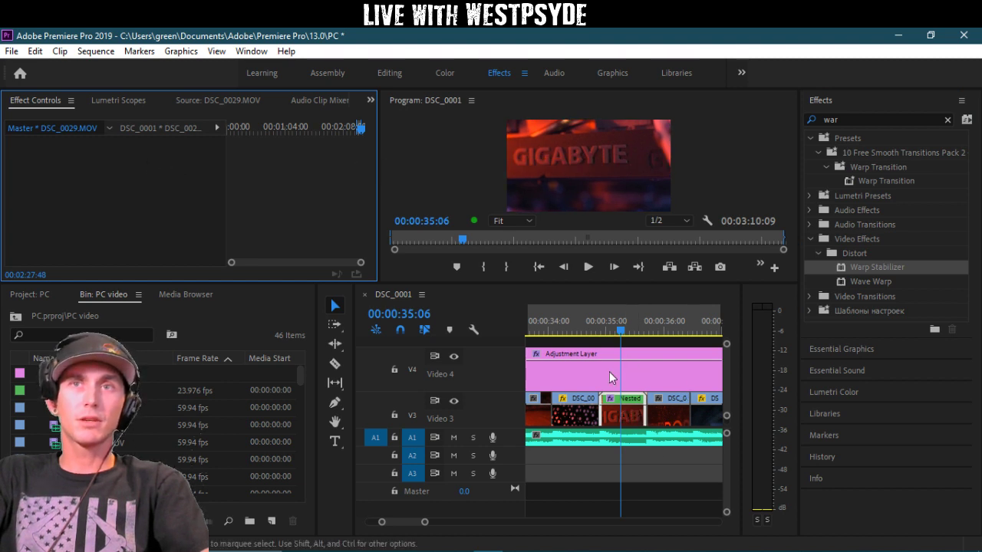
# Step: Play back the stabilized GIGABYTE clip and set its Warp Stabilizer Smoothness to 15%
pyautogui.click(598, 325)
pyautogui.press('space')
pyautogui.press('space')
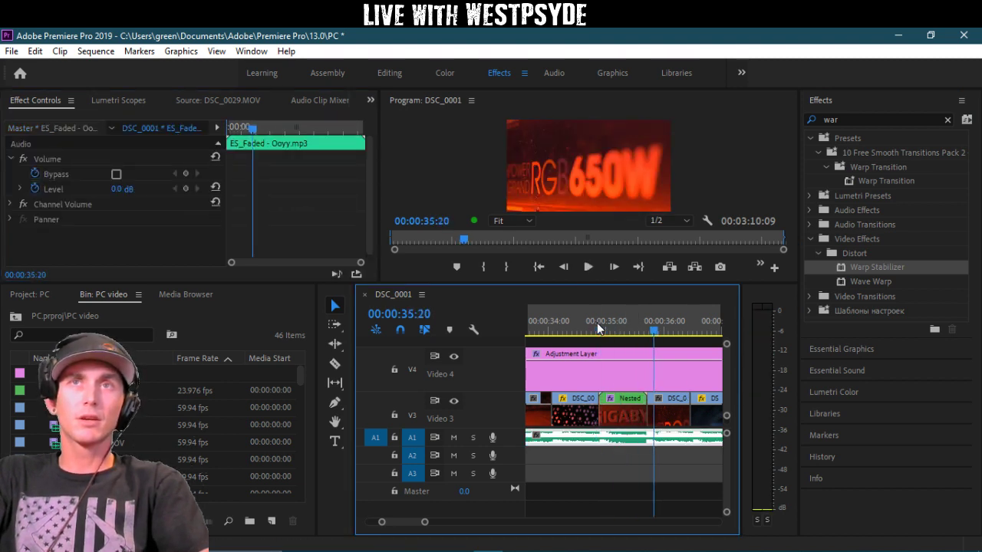
pyautogui.moveTo(611, 325); pyautogui.dragTo(637, 330)
pyautogui.click(625, 414)
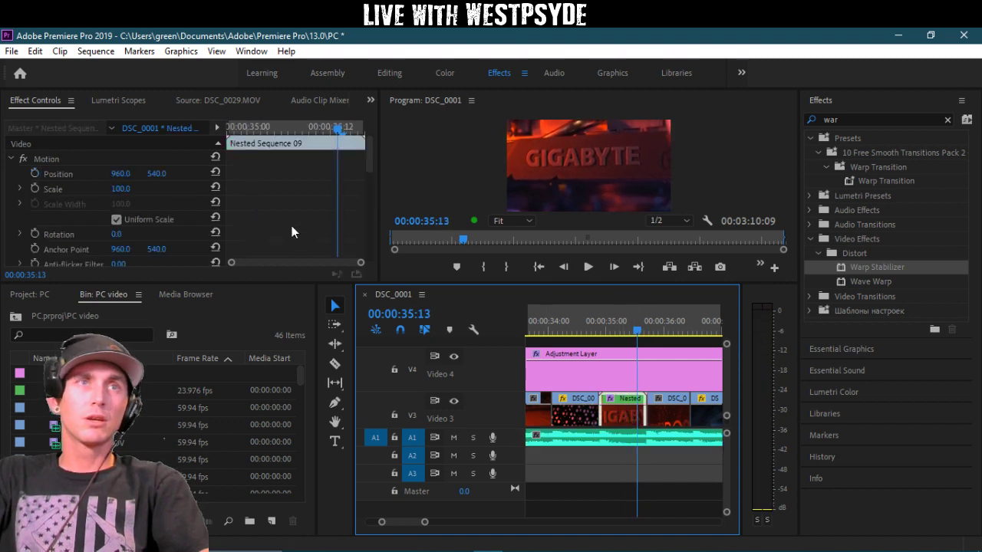
pyautogui.scroll(-10, 292, 225)
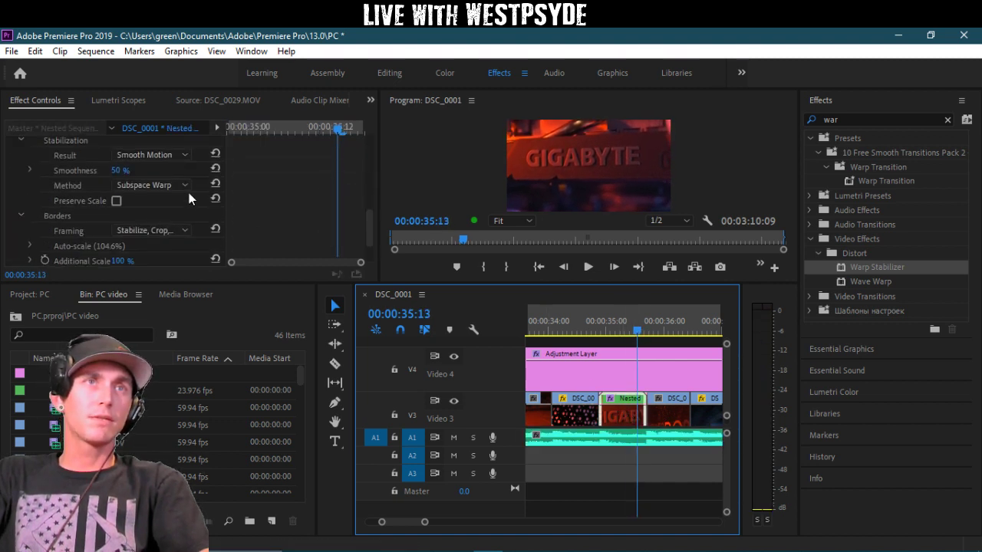
pyautogui.click(120, 171)
pyautogui.write('1')
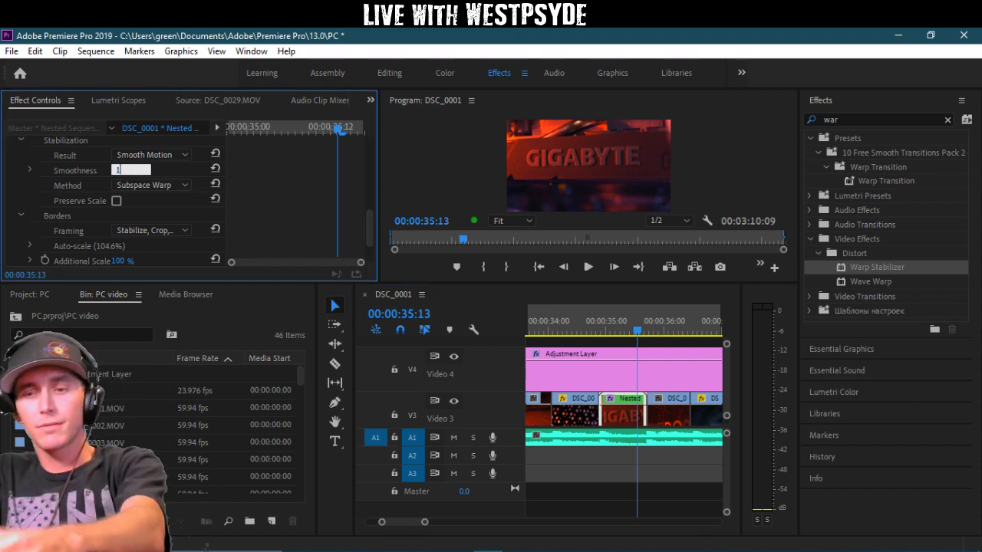
pyautogui.write('5')
pyautogui.press('Return')
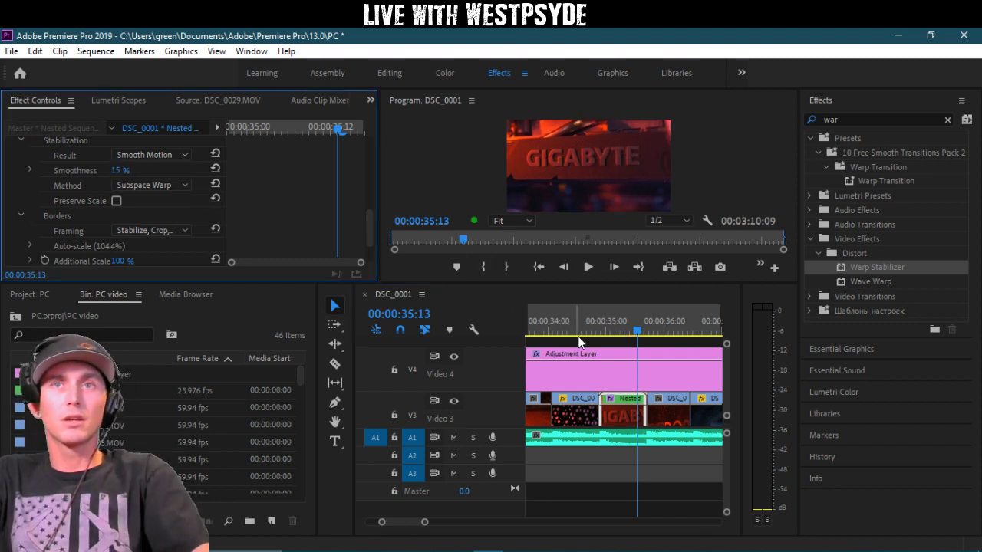
# Step: Replay the stabilized GIGABYTE shot from about 00:00:34:18 in the timeline and in full screen to check its smoothness
pyautogui.click(592, 328)
pyautogui.press('space')
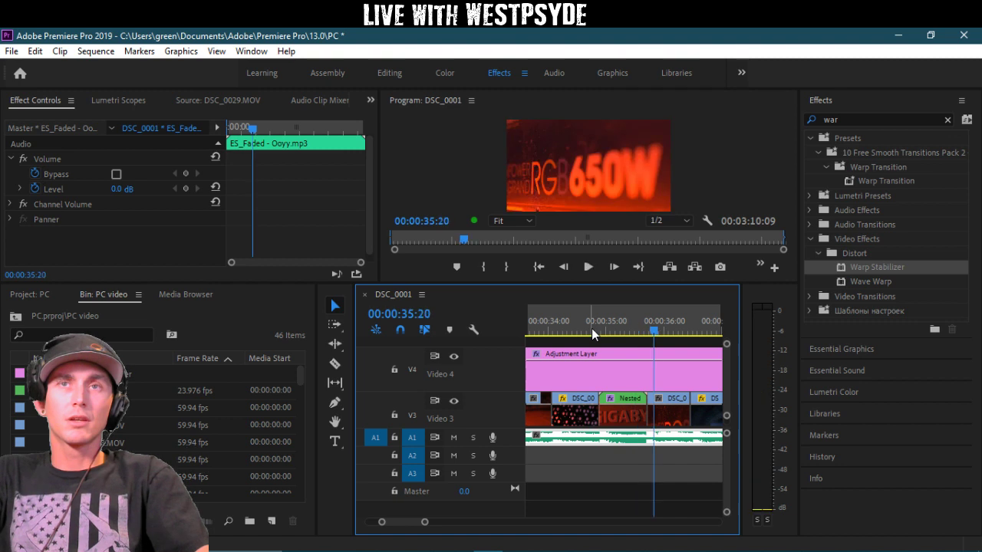
pyautogui.moveTo(591, 329)
pyautogui.mouseDown()
pyautogui.moveTo(641, 324)
pyautogui.moveTo(607, 327)
pyautogui.mouseUp()
pyautogui.press('space')
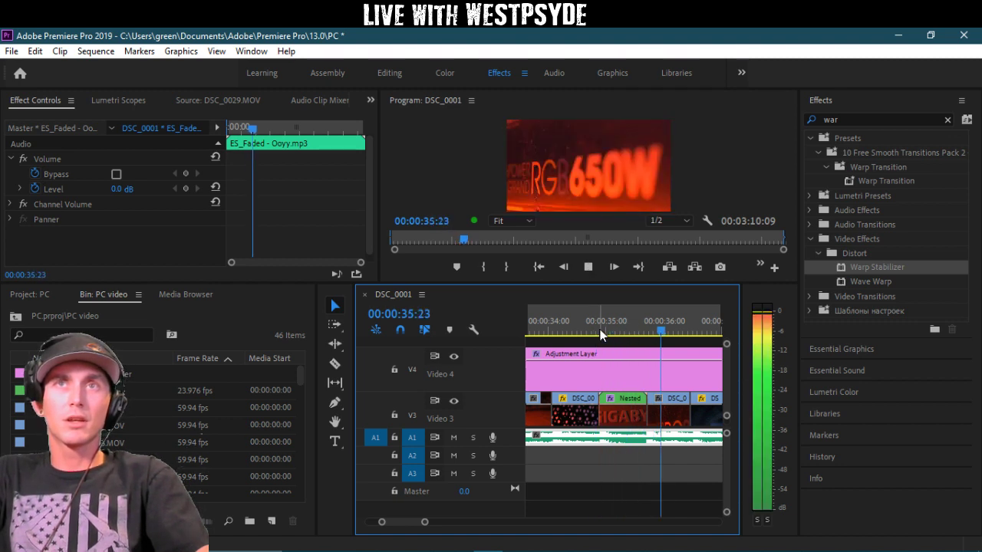
pyautogui.press('space')
pyautogui.click(593, 326)
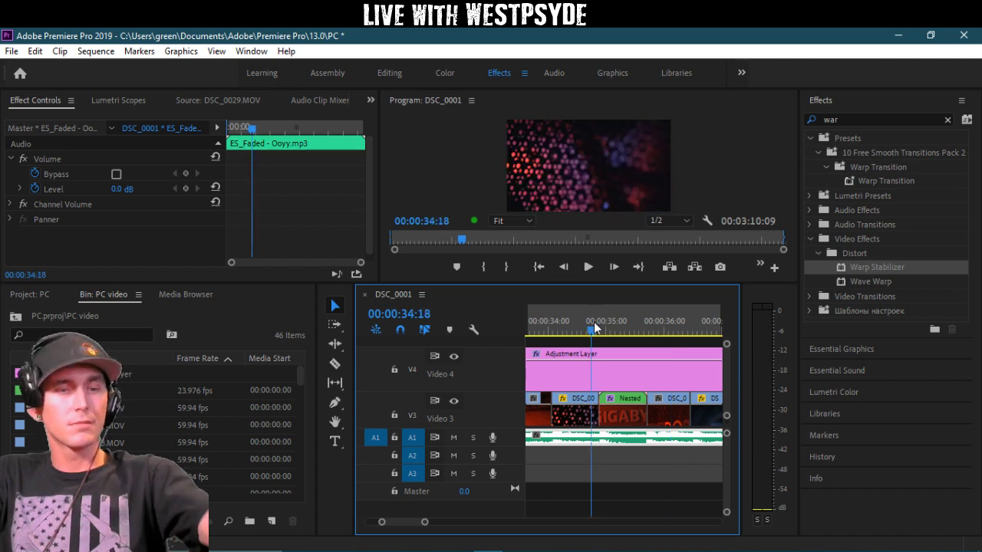
pyautogui.hotkey('ctrl', '`')
pyautogui.press('space')
pyautogui.press('space')
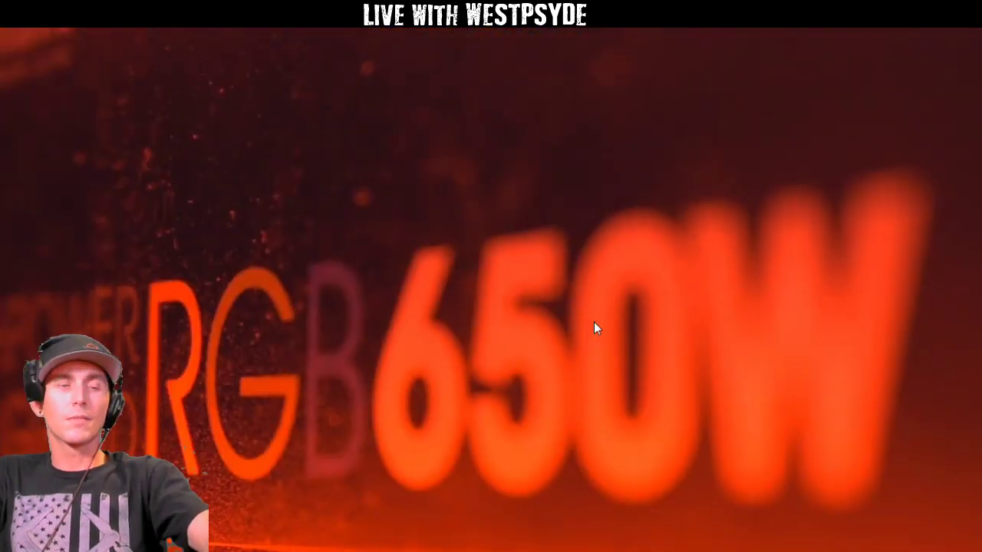
pyautogui.hotkey('ctrl', '`')
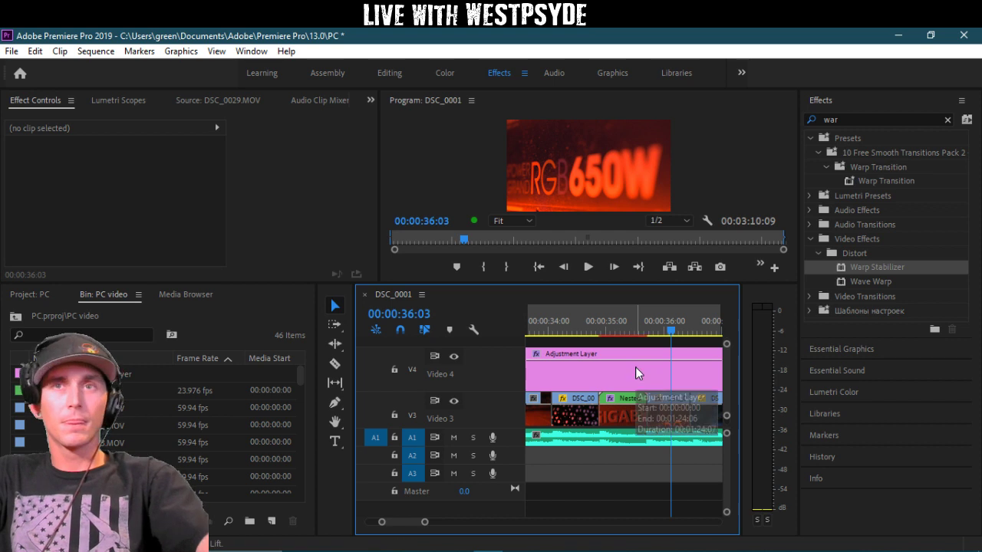
# Step: Play back the un-nested GIGABYTE clip and the shots after it, up to about 00:00:37:00
pyautogui.click(588, 323)
pyautogui.press('space')
pyautogui.press('space')
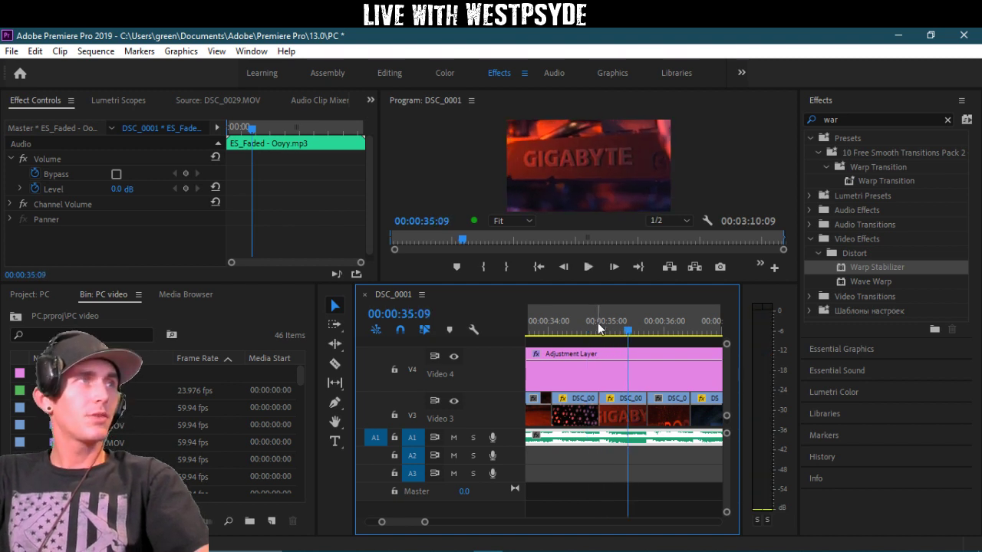
pyautogui.click(603, 317)
pyautogui.press('space')
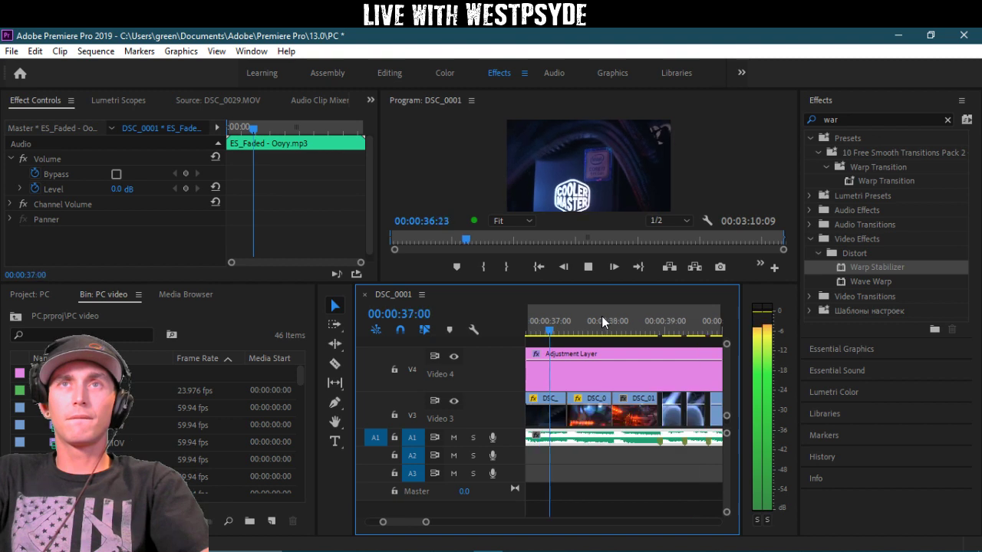
pyautogui.press('space')
# Step: Examine the red RGB 650W clip DSC_0001.MOV and its transition from the GIGABYTE shot between 00:00:35:10 and 00:00:36:09
pyautogui.press('-')
pyautogui.click(579, 323)
pyautogui.press('=')
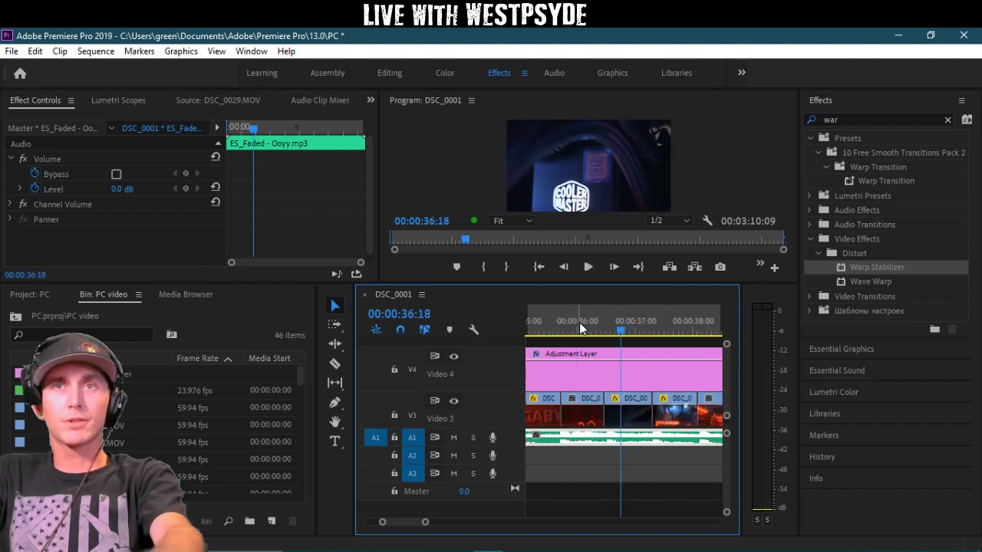
pyautogui.press('=')
pyautogui.click(546, 320)
pyautogui.click(540, 318)
pyautogui.press('-')
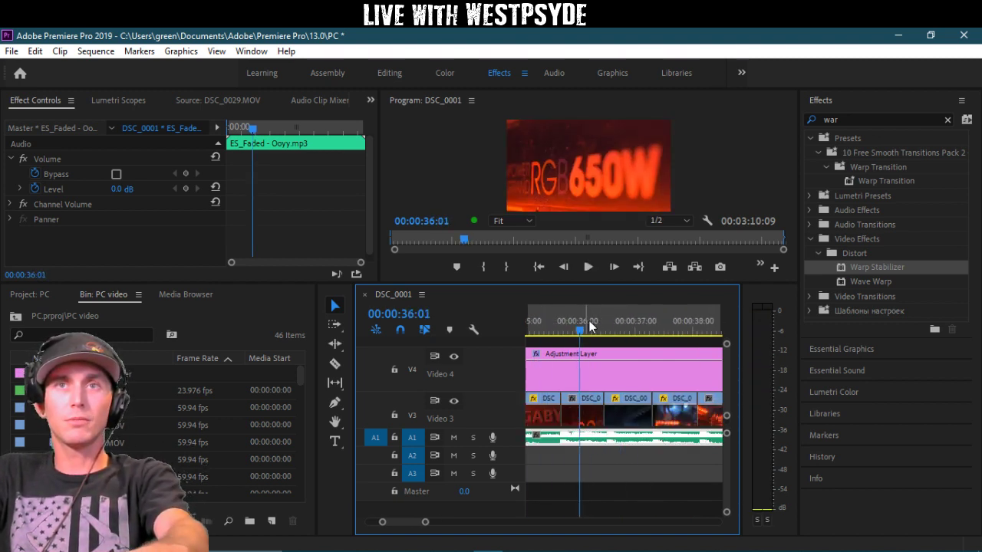
pyautogui.click(591, 416)
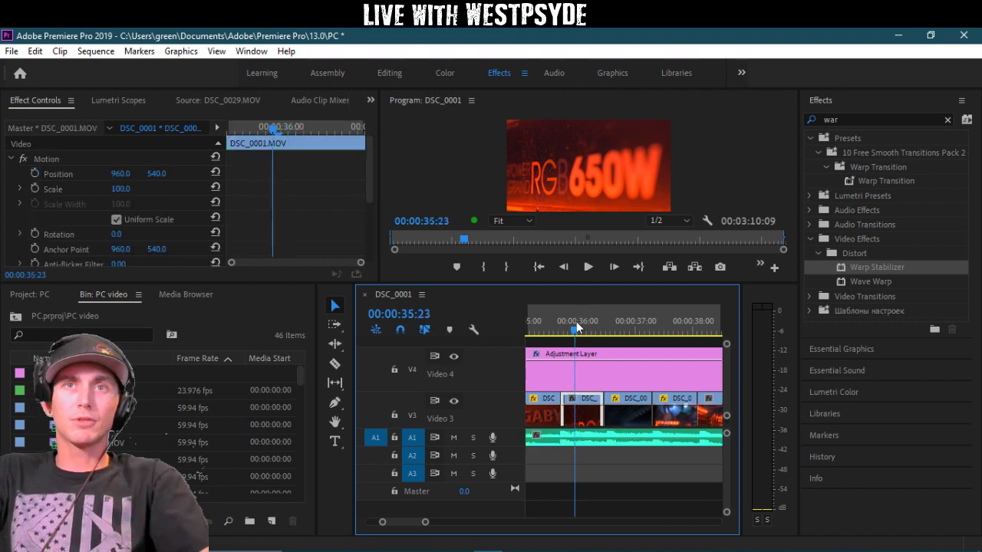
pyautogui.moveTo(576, 322)
pyautogui.mouseDown()
pyautogui.moveTo(541, 321)
pyautogui.moveTo(649, 317)
pyautogui.moveTo(578, 328)
pyautogui.mouseUp()
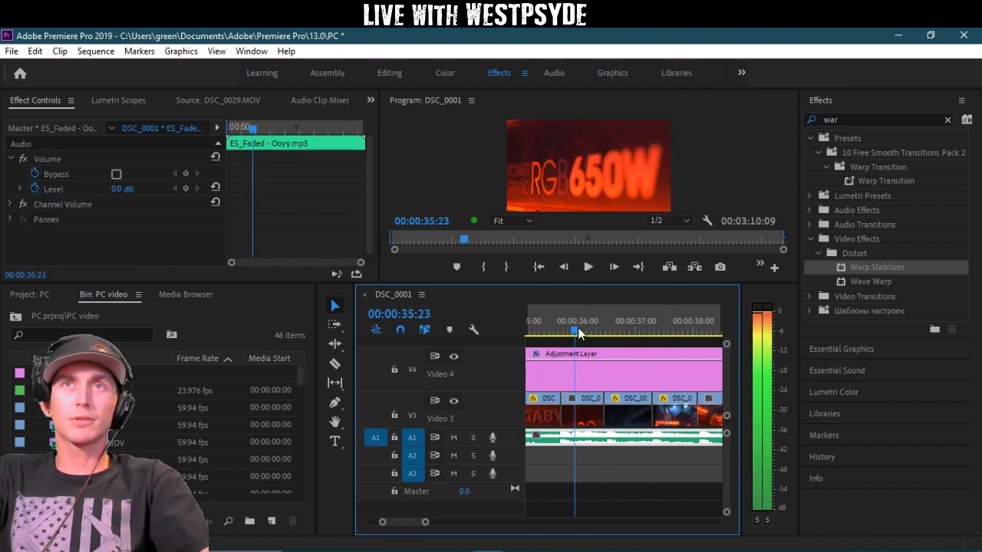
pyautogui.click(582, 426)
pyautogui.click(865, 121)
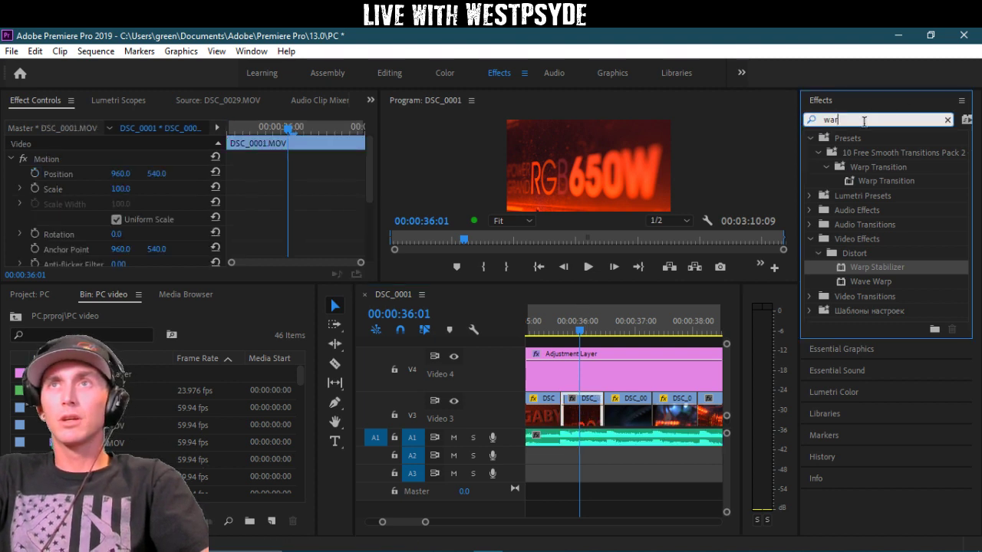
pyautogui.moveTo(581, 331); pyautogui.dragTo(543, 320)
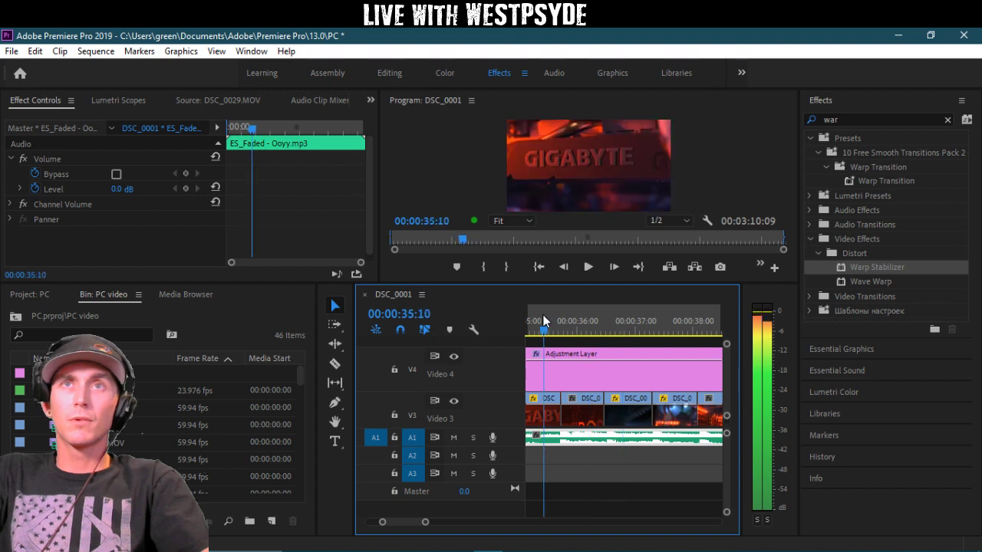
pyautogui.press('space')
pyautogui.press('space')
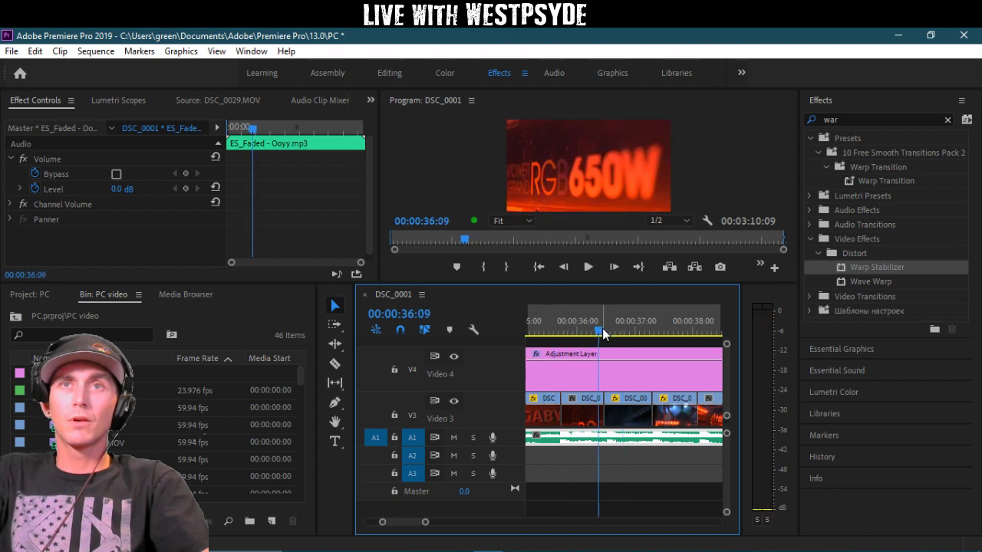
# Step: Set the Scale of the RGB 650W clip DSC_0001.MOV at 00:00:36:02 to 120
pyautogui.moveTo(603, 328); pyautogui.dragTo(582, 333)
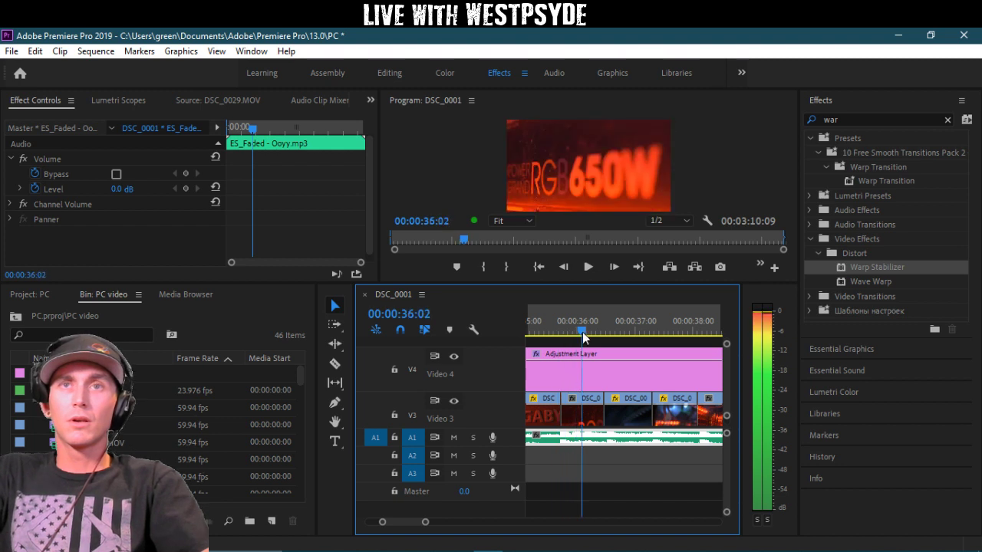
pyautogui.click(585, 397)
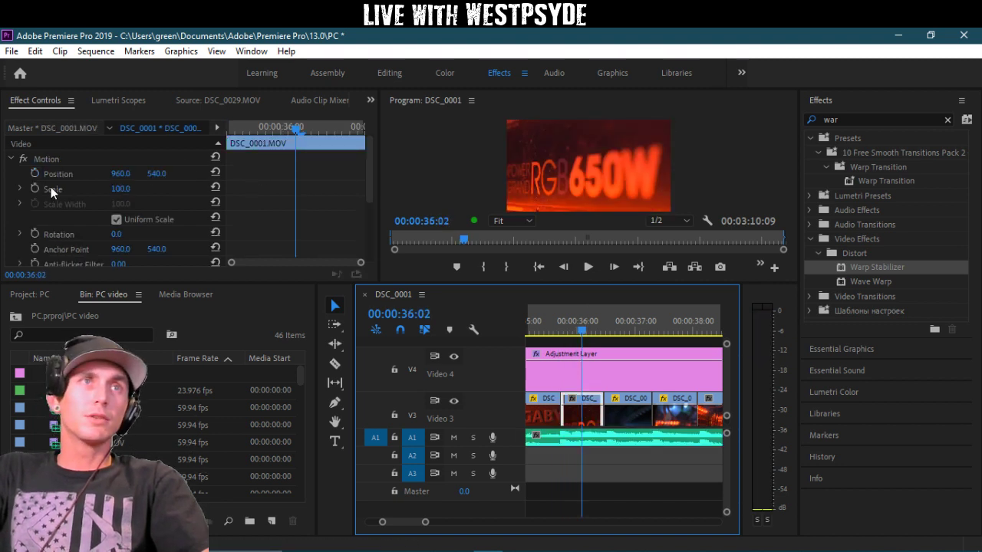
pyautogui.click(116, 189)
pyautogui.write('120')
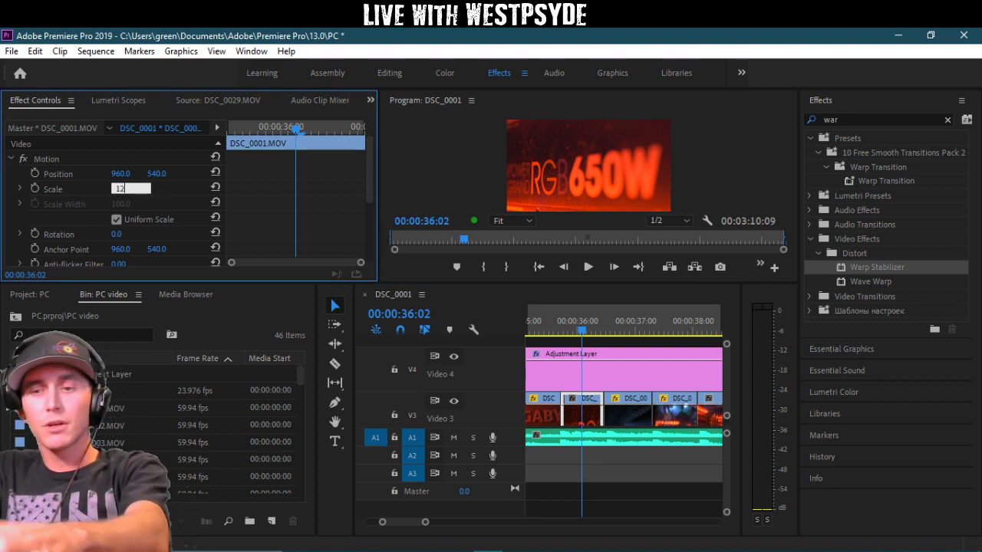
pyautogui.press('Return')
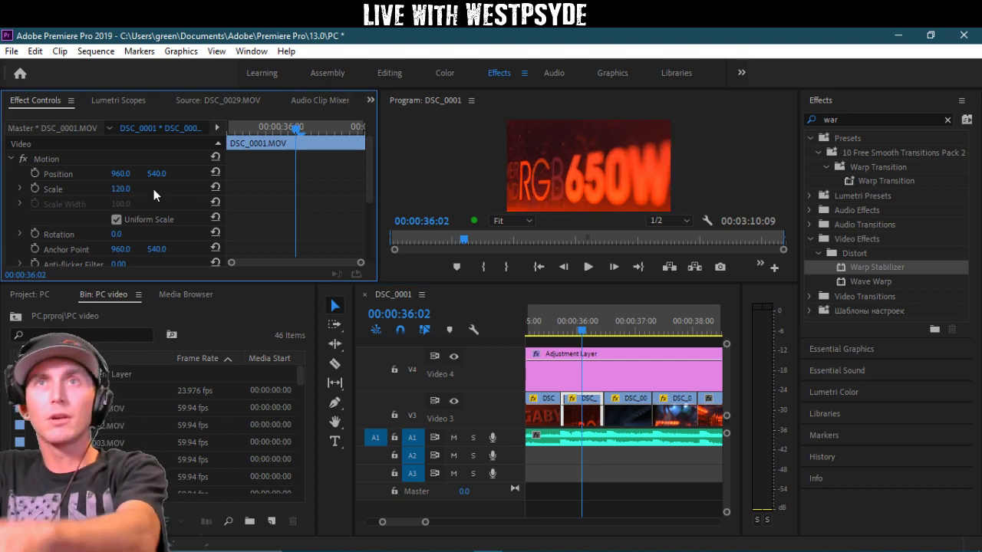
# Step: Keyframe the RGB 650W clip's Position as 960, 540 at 00:00:36:02 and as 1145, 540 at the clip's start
pyautogui.click(33, 170)
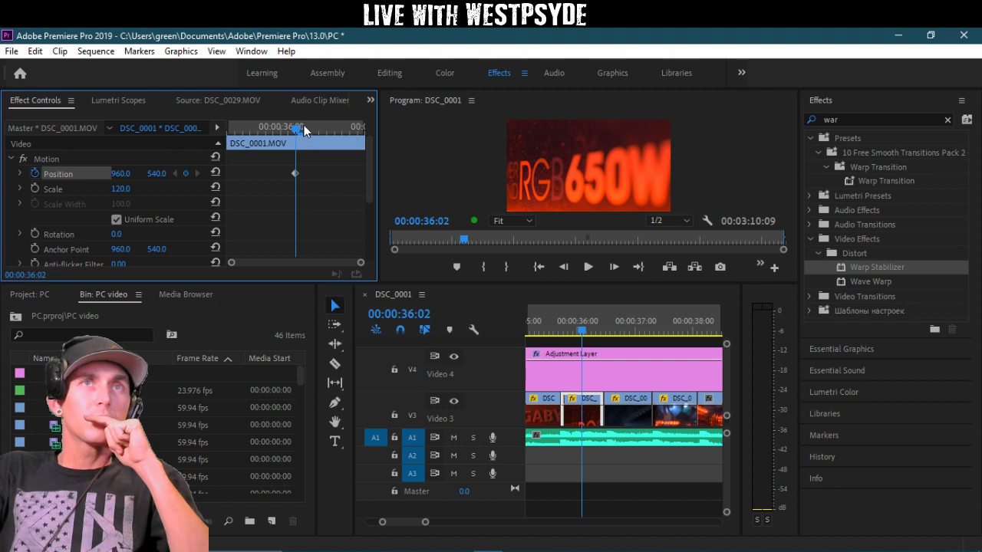
pyautogui.moveTo(261, 135); pyautogui.dragTo(228, 142)
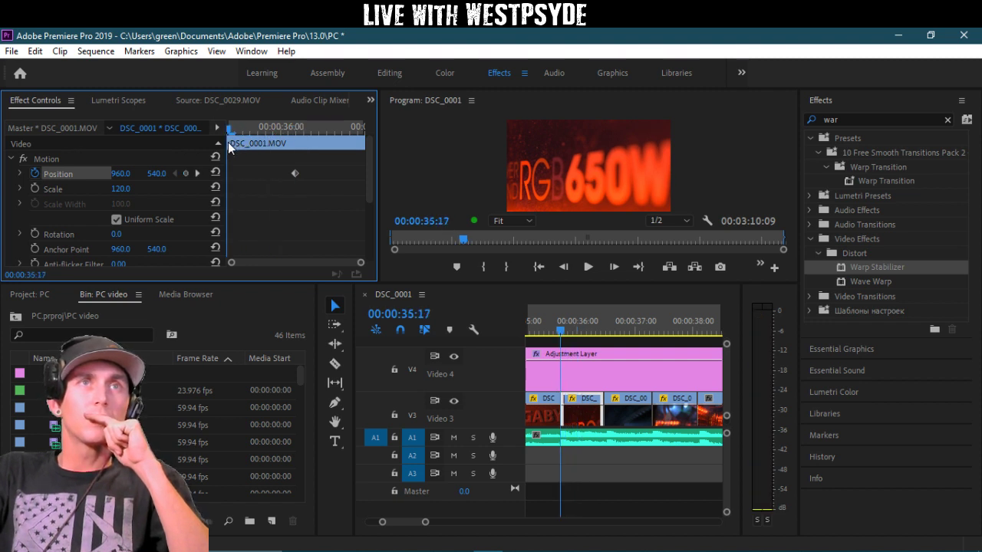
pyautogui.moveTo(127, 174); pyautogui.dragTo(282, 174)
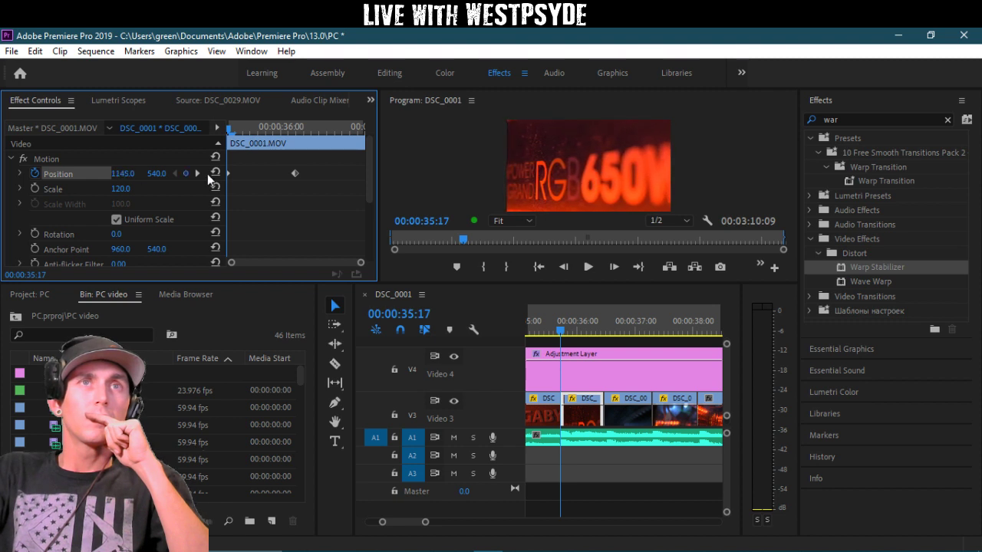
# Step: Add a Position keyframe of 788, 540 at 00:00:36:10 and move it to the end of the RGB 650W clip
pyautogui.moveTo(228, 132); pyautogui.dragTo(355, 132)
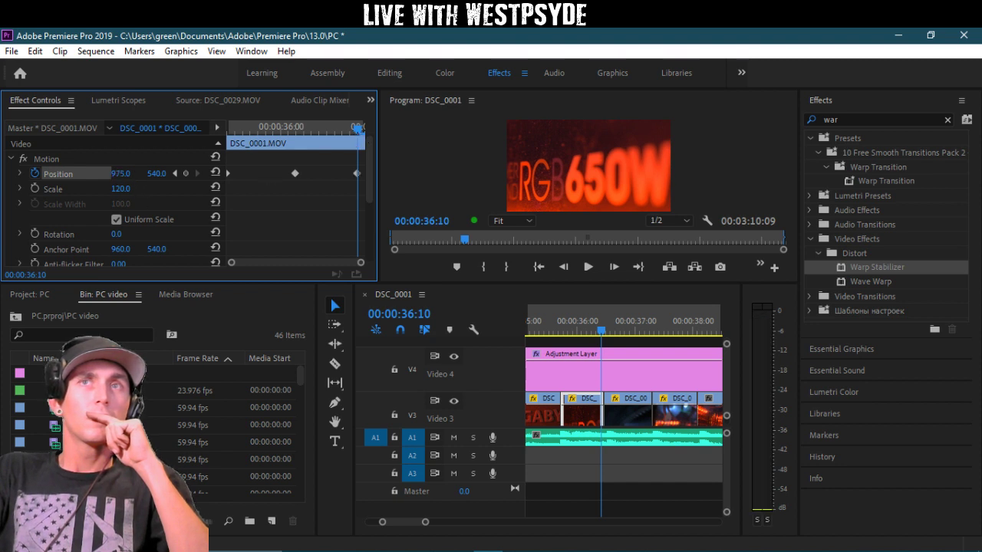
pyautogui.moveTo(120, 173); pyautogui.dragTo(31, 174)
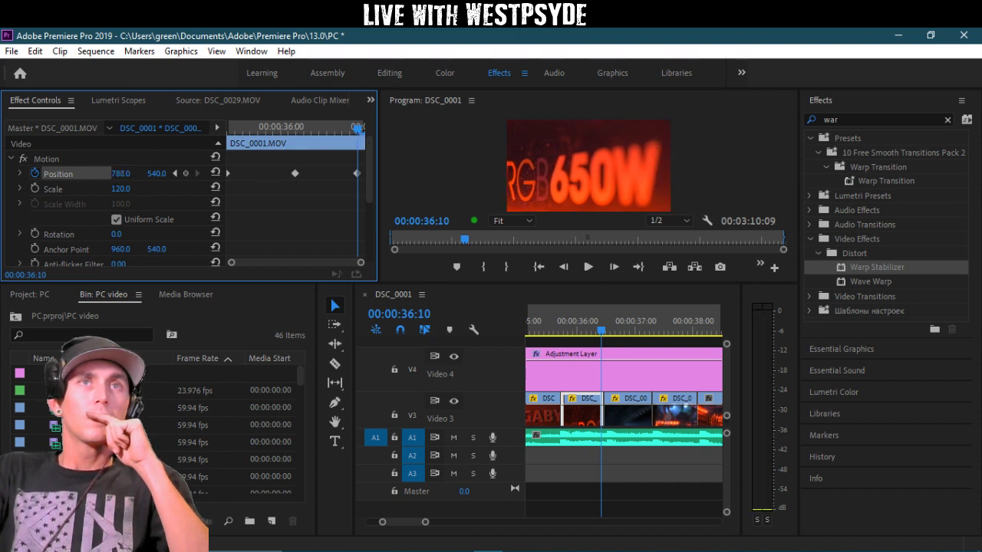
pyautogui.moveTo(354, 175); pyautogui.dragTo(368, 174)
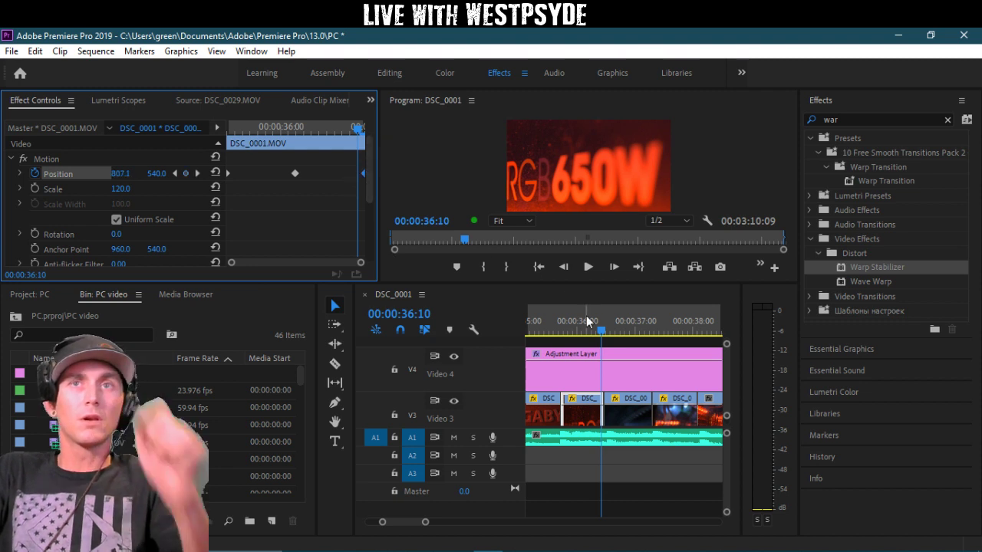
# Step: Play back the panning RGB 650W clip from just before its start and select it at 00:00:36:01
pyautogui.click(552, 323)
pyautogui.press('space')
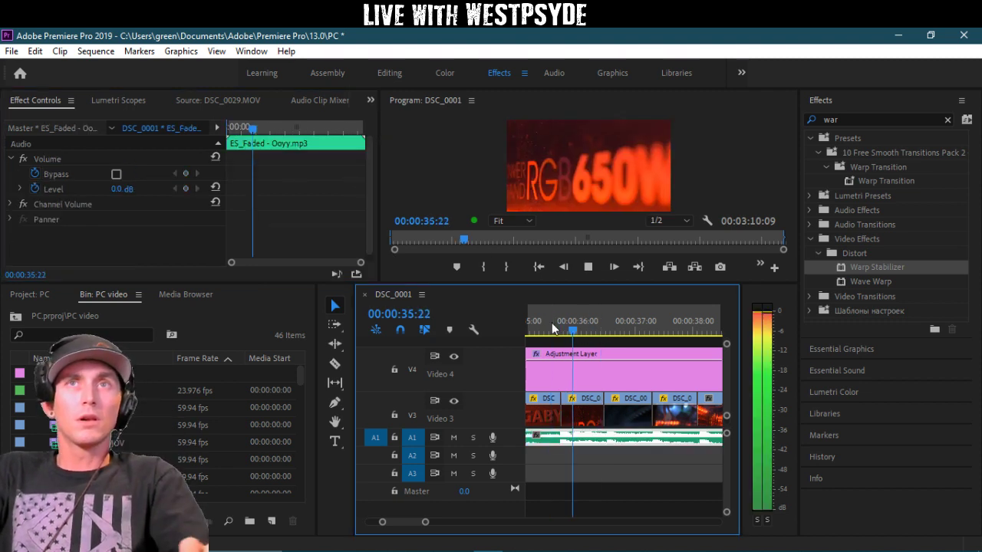
pyautogui.moveTo(551, 323); pyautogui.dragTo(581, 330)
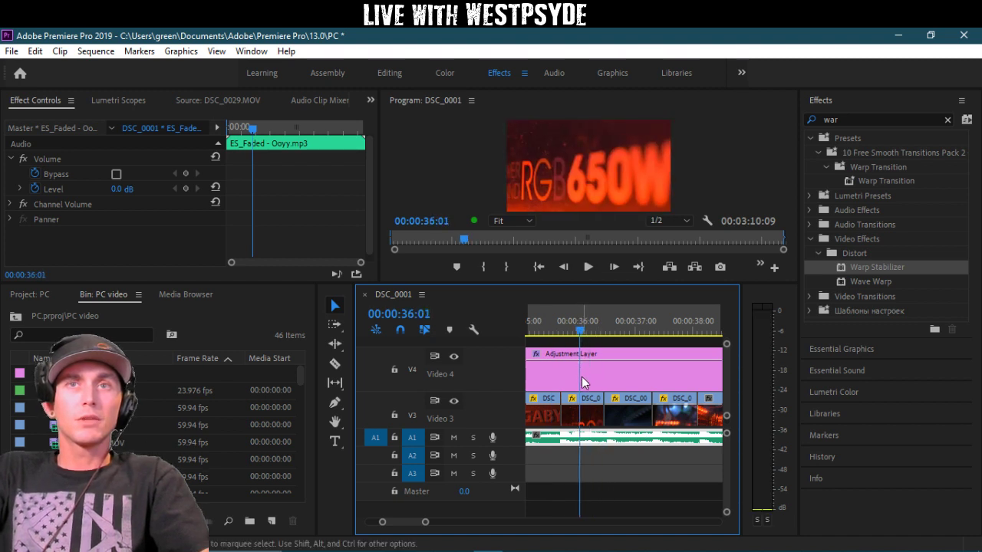
pyautogui.click(585, 423)
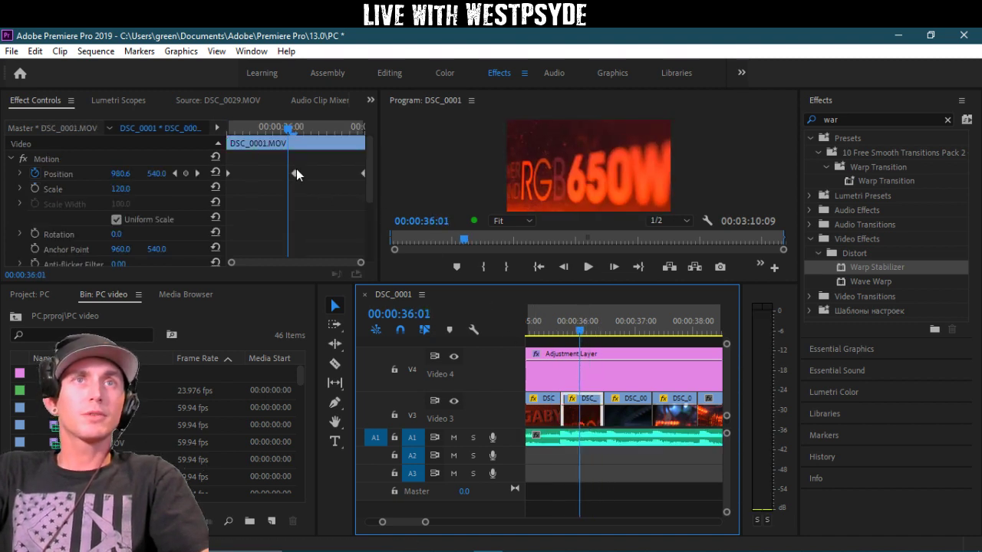
# Step: Move the RGB 650W clip's middle Position keyframe to 00:00:36:08 and play back the pan
pyautogui.click(289, 130)
pyautogui.press('Right')
pyautogui.press('Right')
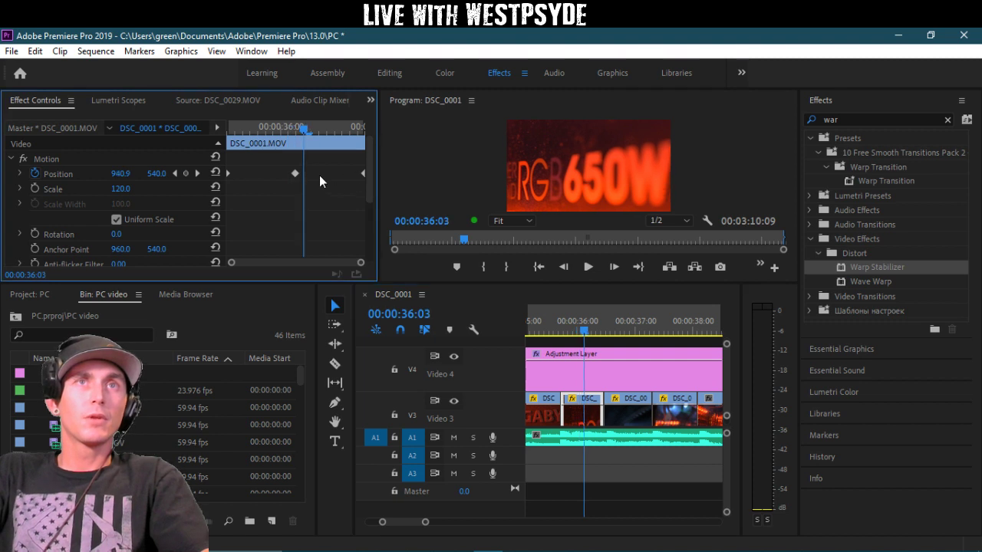
pyautogui.moveTo(295, 173); pyautogui.dragTo(344, 176)
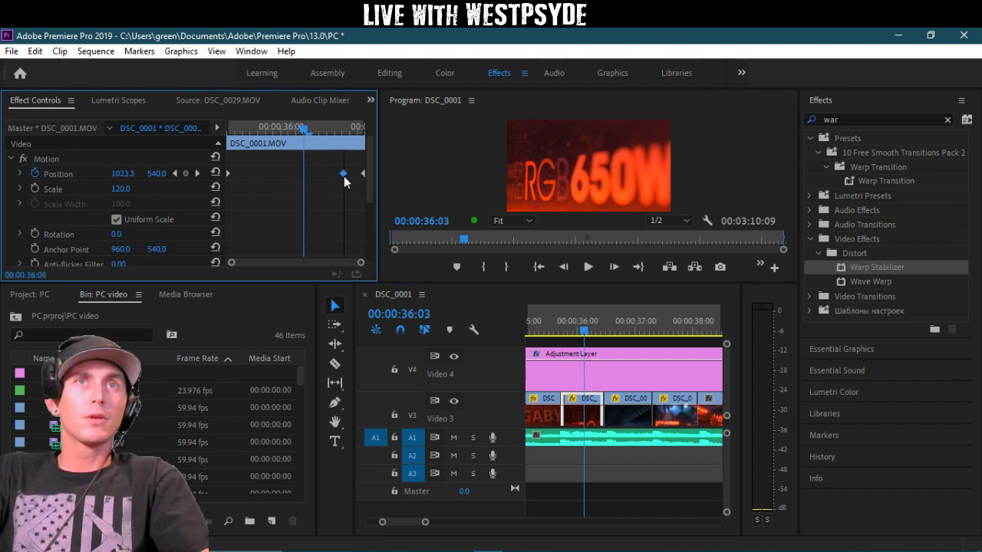
pyautogui.press('space')
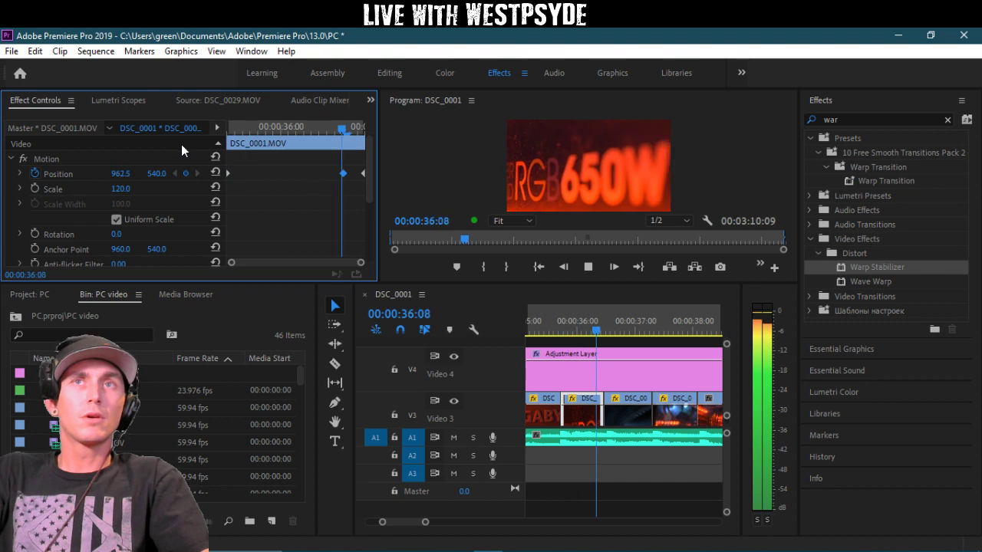
pyautogui.press('space')
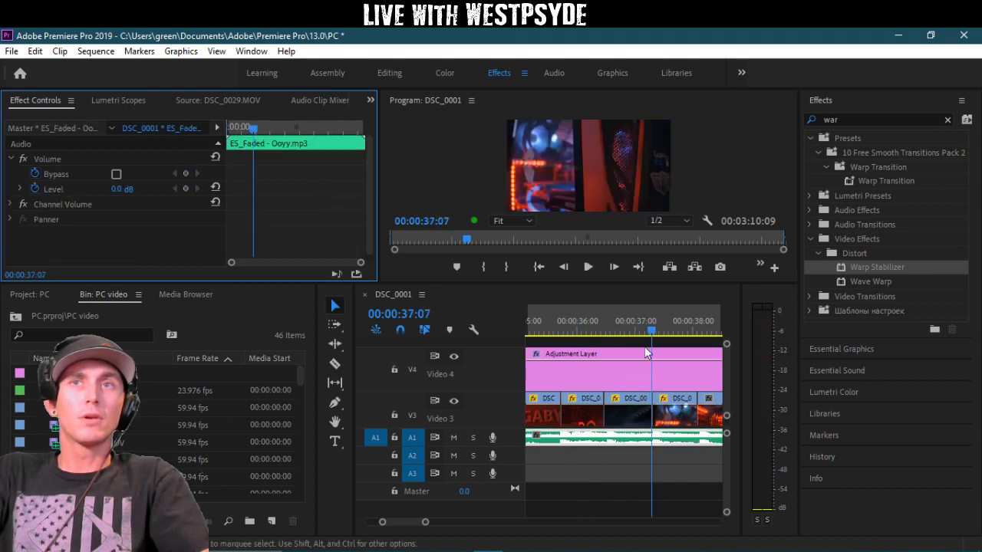
# Step: Delete the RGB 650W clip's ending Position keyframe, move the middle 960, 540 keyframe to the clip's end, and play back the pan
pyautogui.click(591, 332)
pyautogui.click(595, 333)
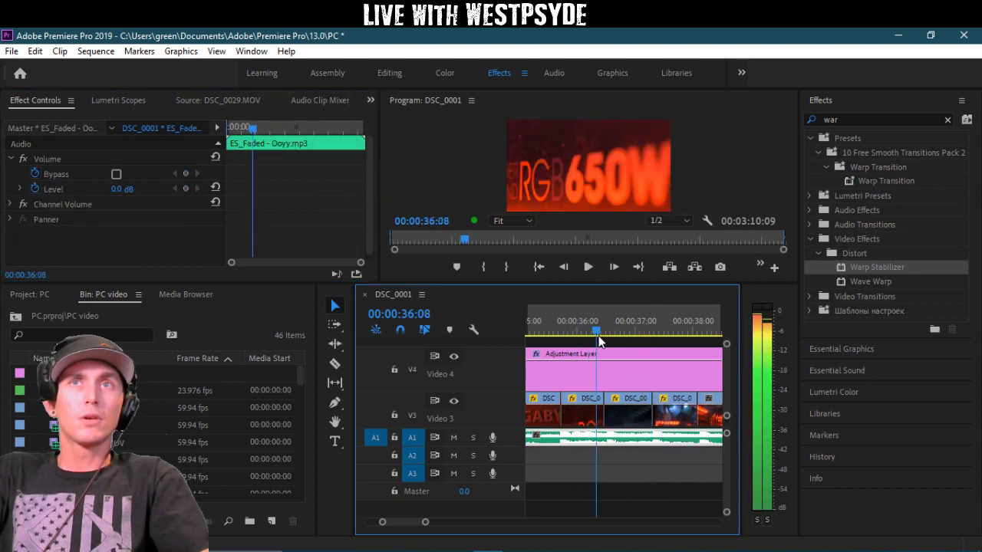
pyautogui.click(586, 421)
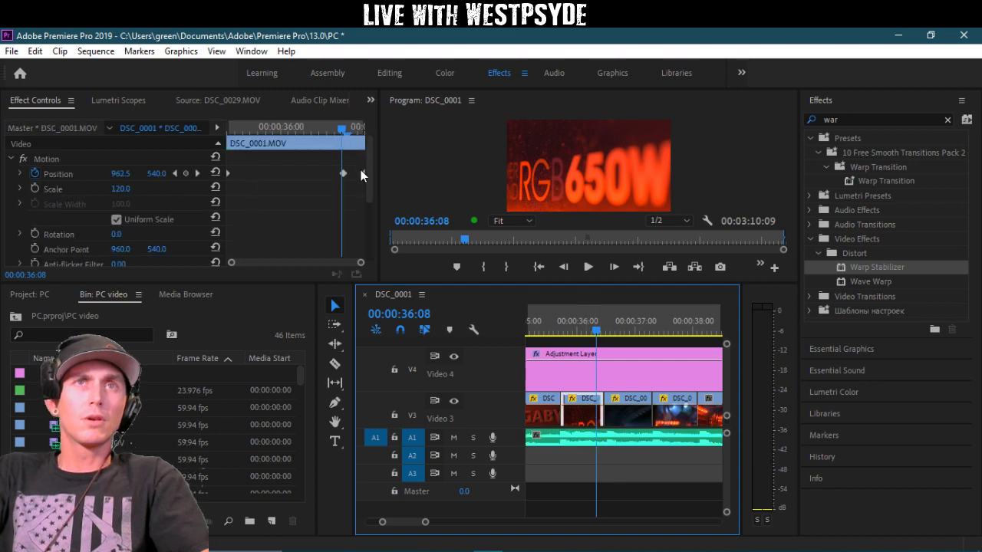
pyautogui.click(362, 172)
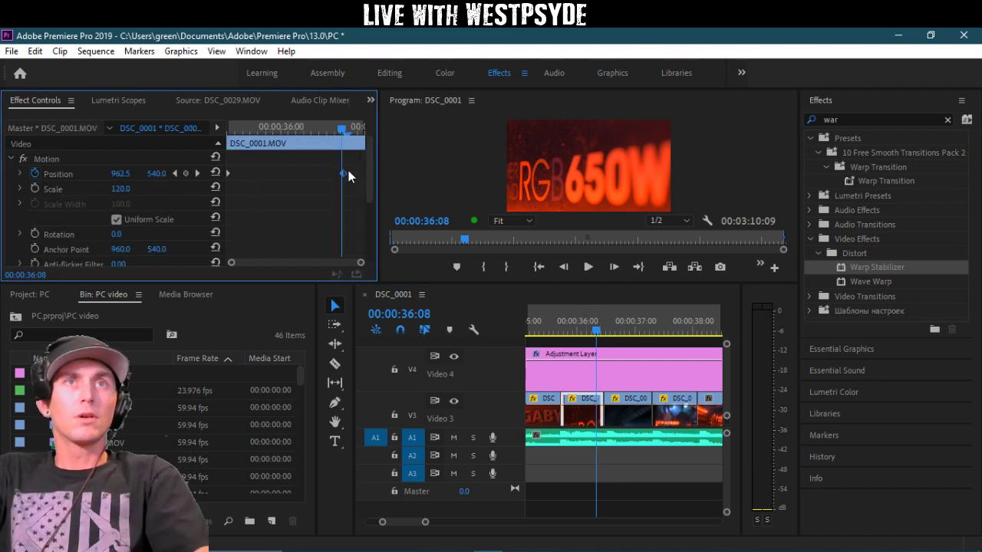
pyautogui.click(554, 330)
pyautogui.press('space')
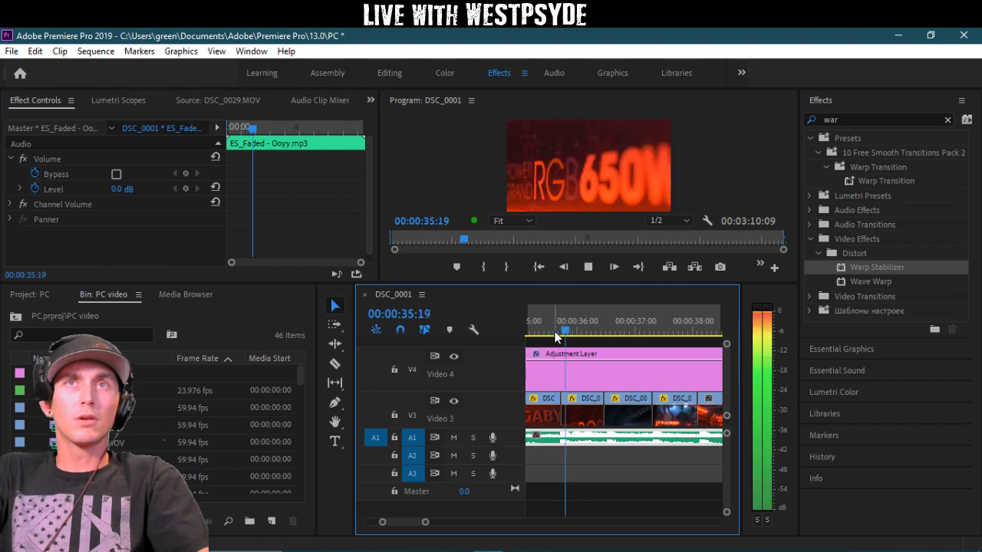
pyautogui.moveTo(556, 330); pyautogui.dragTo(597, 329)
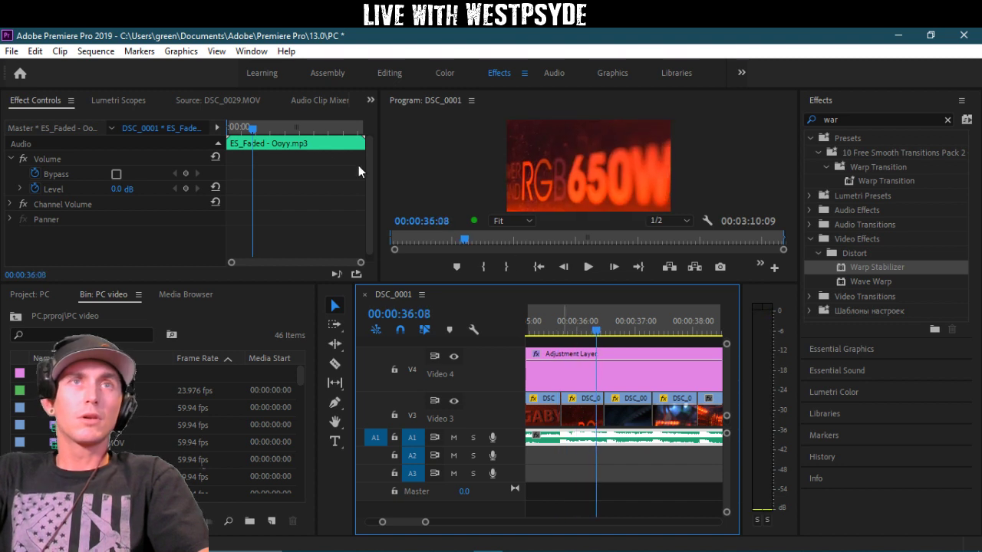
# Step: Add a Position keyframe of 990.8, 540 at 00:00:36:08, move it to the RGB 650W clip's end, and play back the pan
pyautogui.click(587, 412)
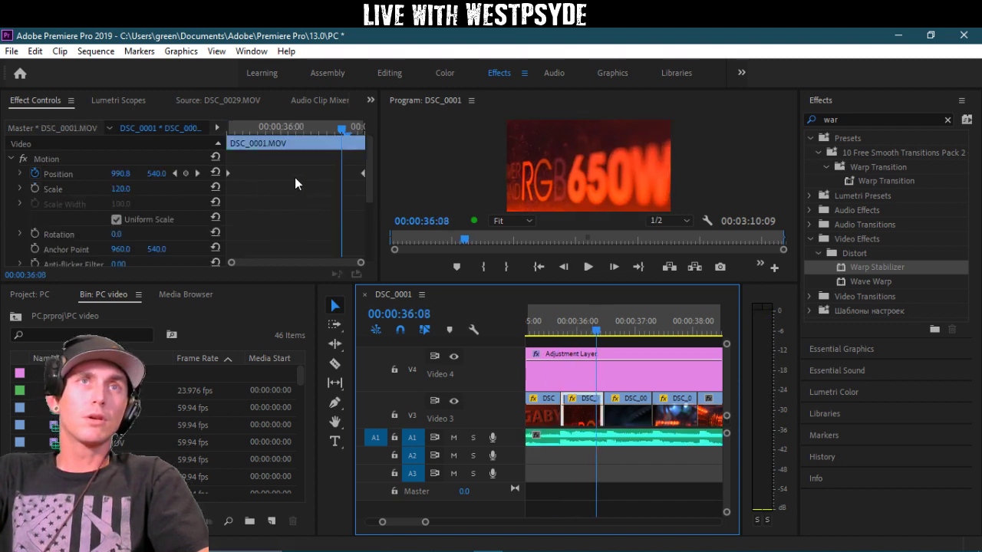
pyautogui.click(186, 173)
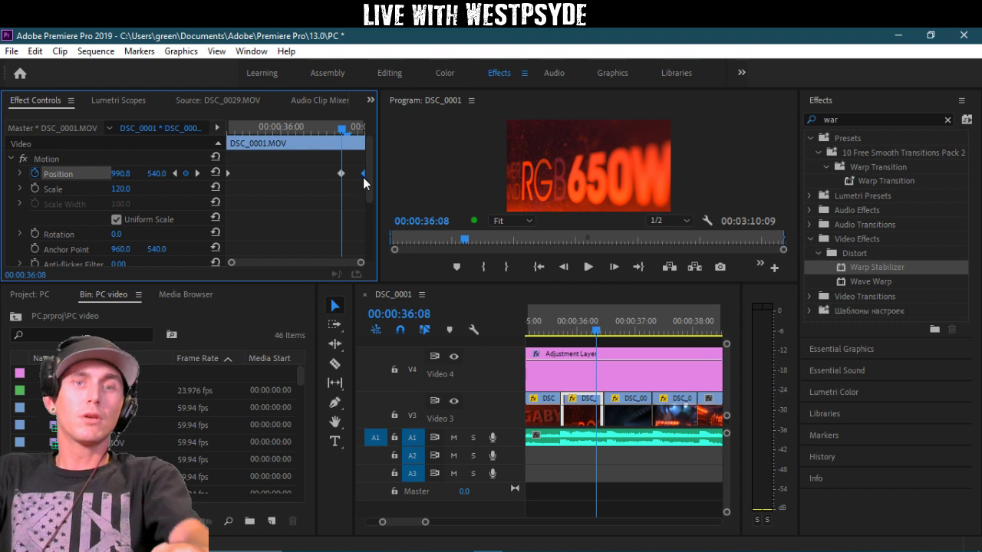
pyautogui.moveTo(341, 174); pyautogui.dragTo(374, 171)
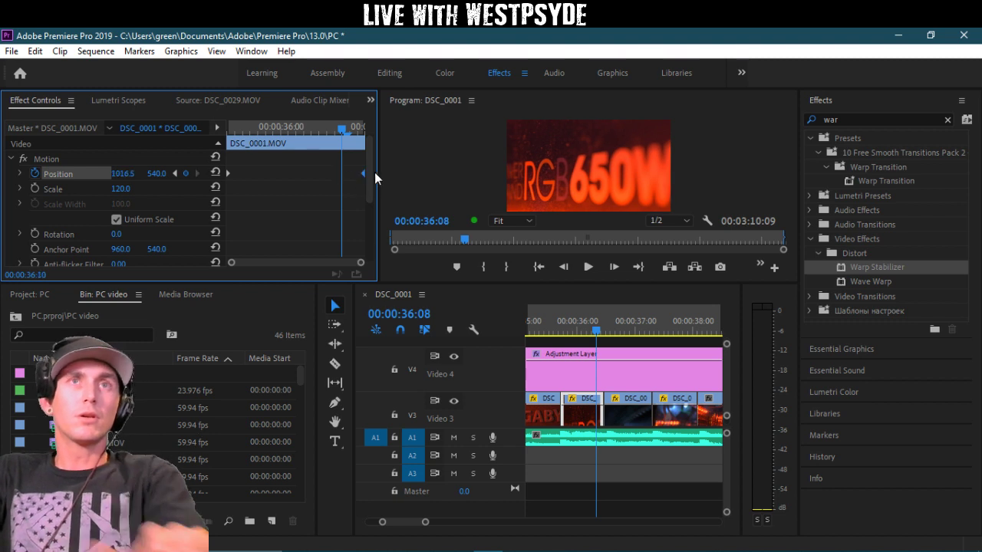
pyautogui.click(555, 332)
pyautogui.press('space')
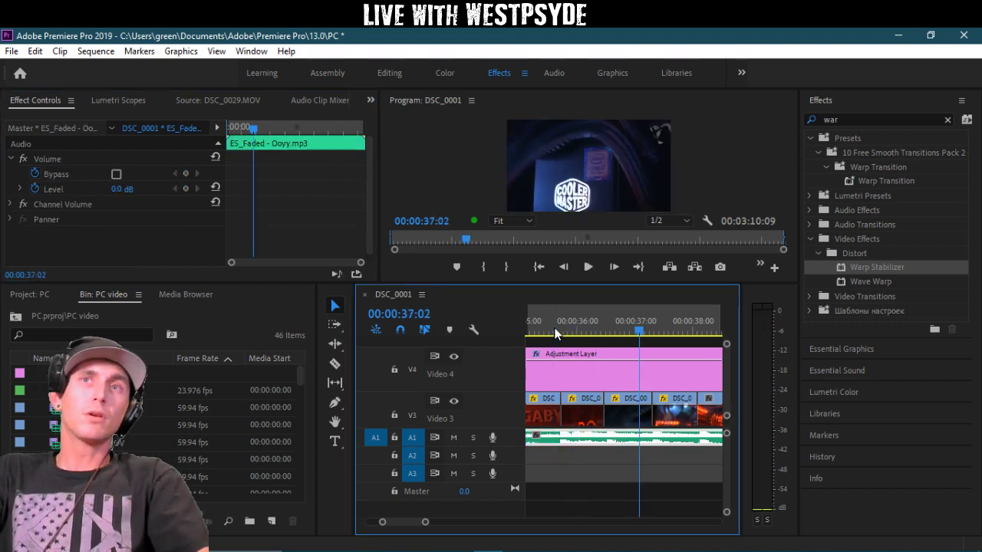
pyautogui.click(557, 330)
pyautogui.press('space')
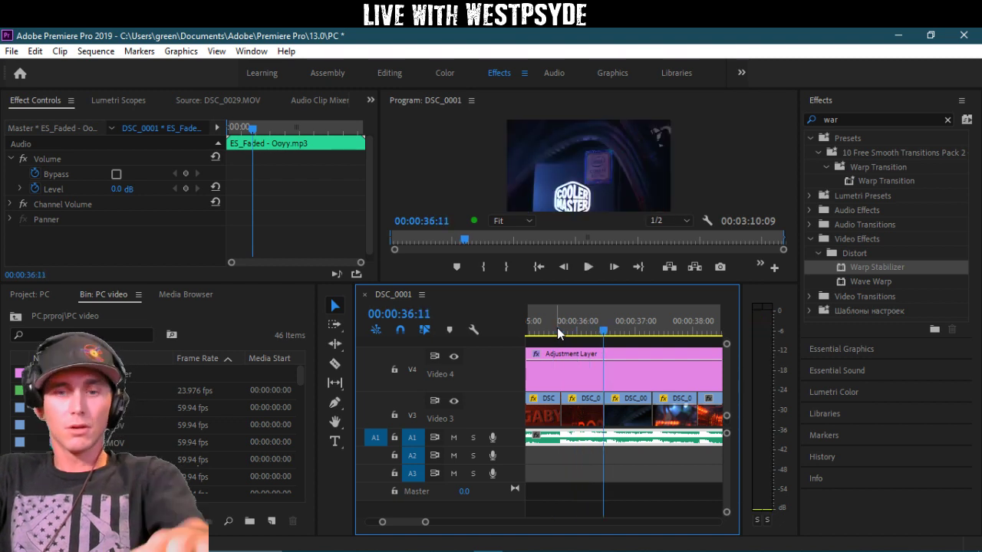
# Step: Adjust the cut between the RGB 650W clip and DSC_0003.MOV to 00:00:36:12 and check the RGB clip's ending Position keyframe
pyautogui.press('=')
pyautogui.press('=')
pyautogui.press('Right')
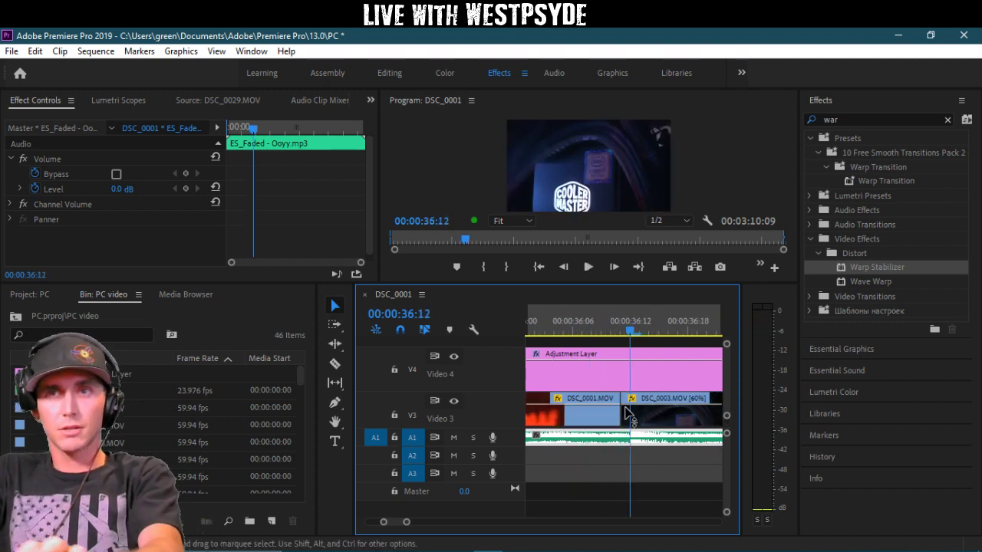
pyautogui.moveTo(626, 415); pyautogui.dragTo(620, 417)
pyautogui.press('-')
pyautogui.press('-')
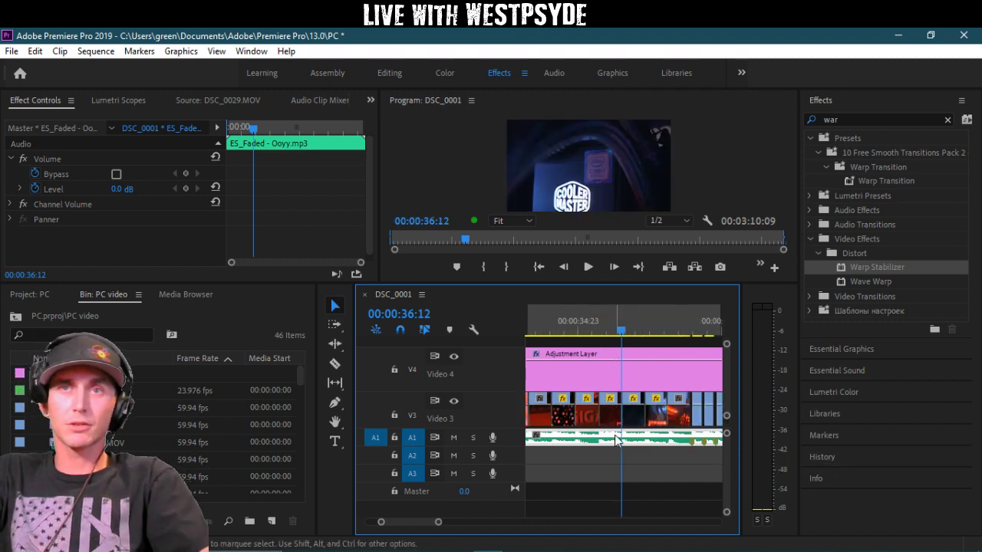
pyautogui.click(612, 410)
pyautogui.click(364, 192)
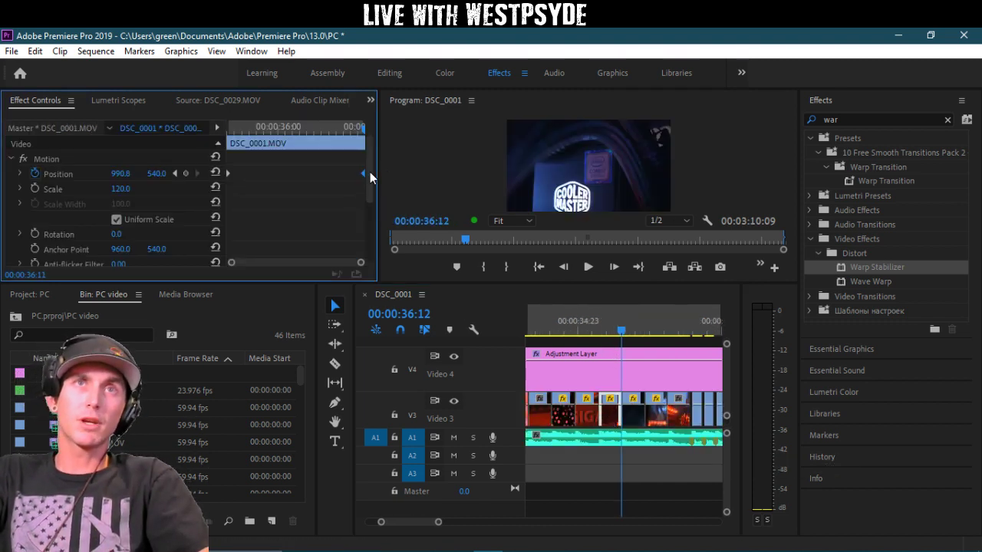
# Step: Play back from the GIGABYTE shot at 00:00:35:12 and examine the rapid Cooler Master flash cuts around 00:00:41:17
pyautogui.click(595, 330)
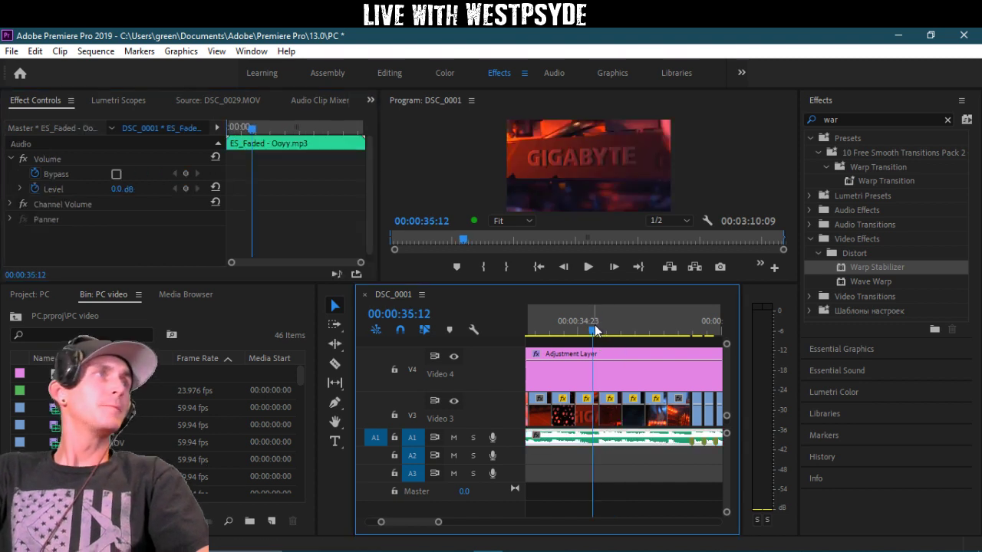
pyautogui.press('space')
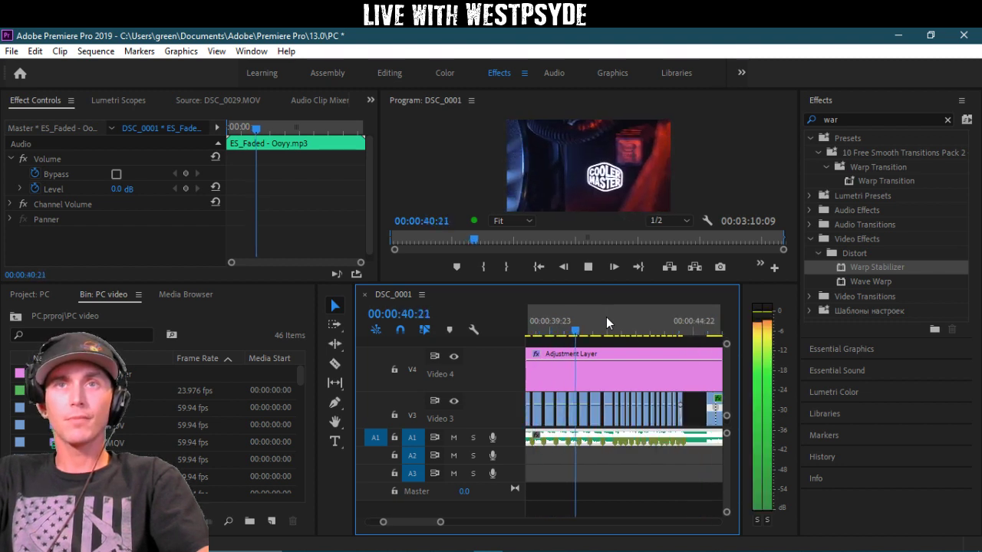
pyautogui.press('space')
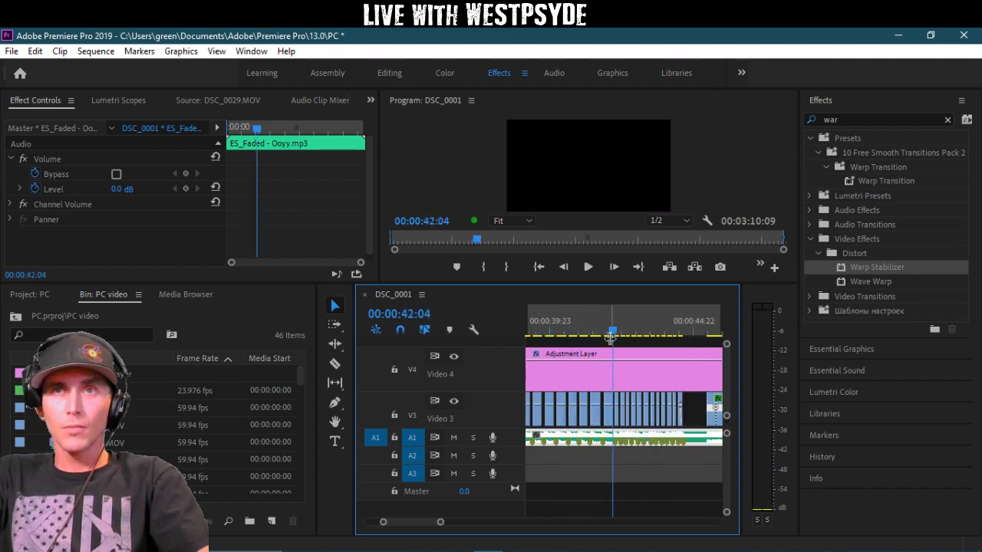
pyautogui.click(601, 332)
pyautogui.press('=')
pyautogui.press('=')
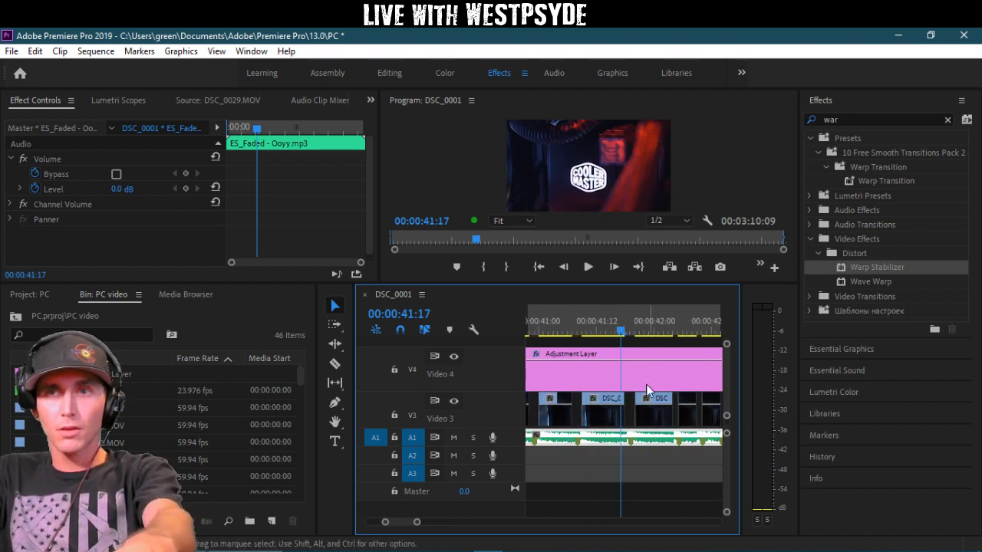
pyautogui.press('=')
pyautogui.press('-')
pyautogui.press('-')
pyautogui.press('-')
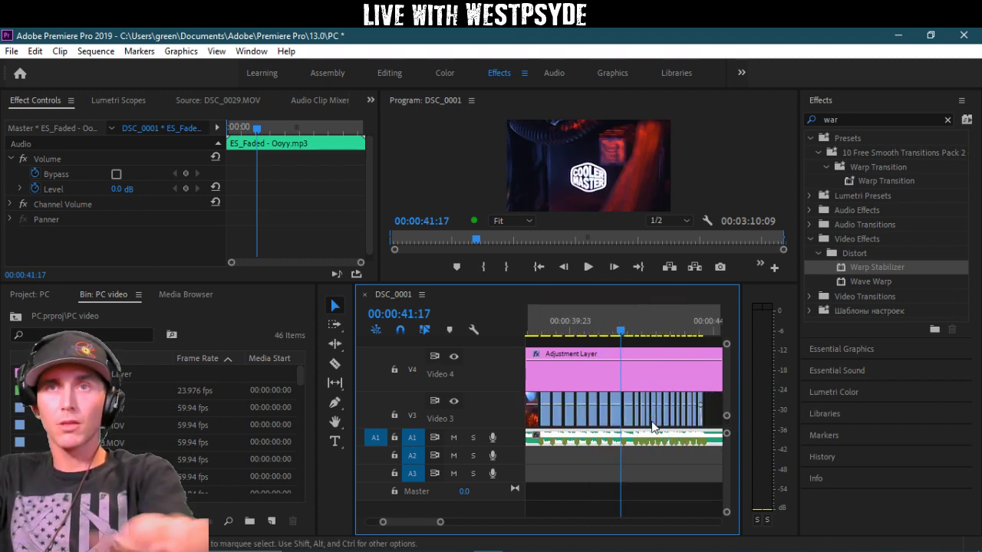
# Step: Play past the flash cuts, return to 00:00:44:23, and review the rest of the sequence full screen
pyautogui.press('space')
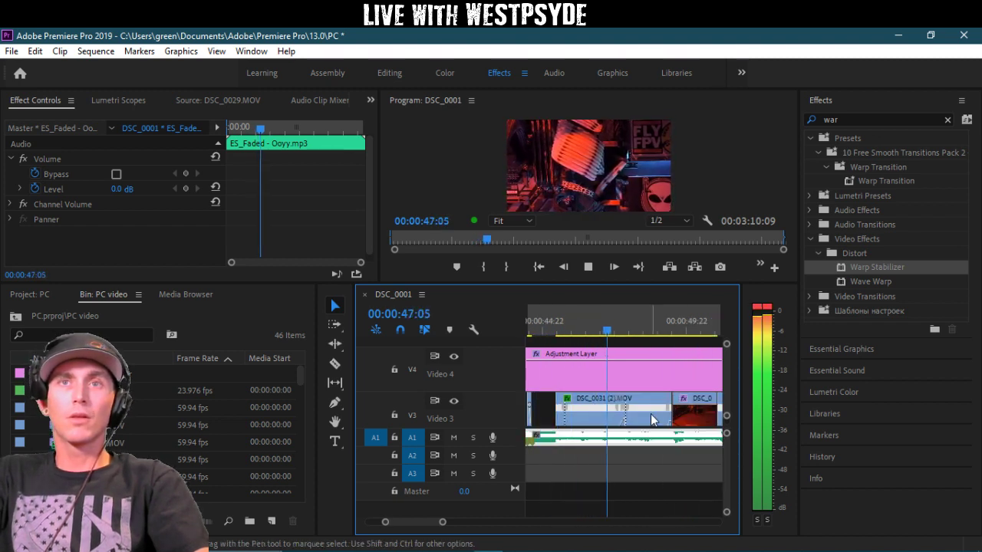
pyautogui.press('space')
pyautogui.click(544, 322)
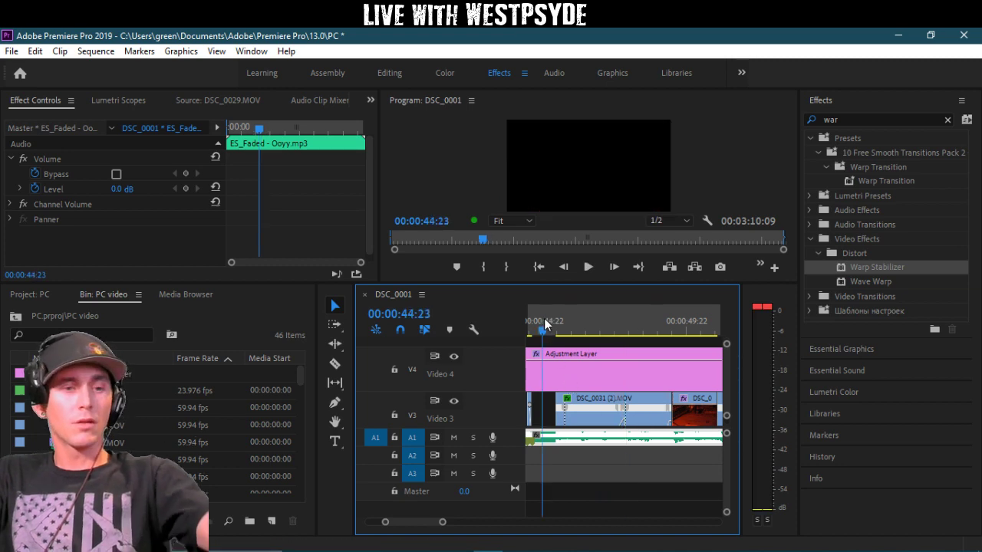
pyautogui.hotkey('ctrl', '`')
pyautogui.press('space')
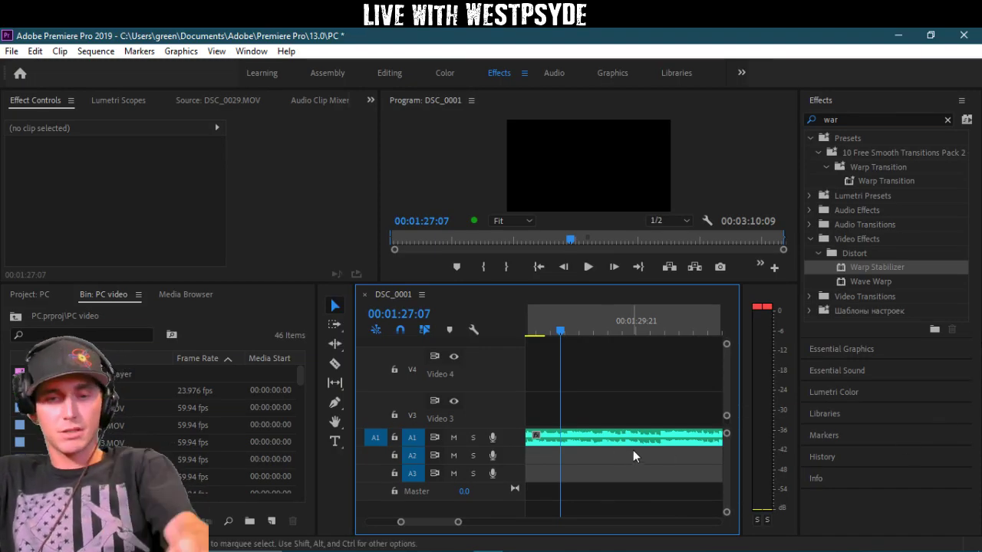
# Step: Delete the DSC_0126.MOV clip on Video 2 beneath Nested Sequence 07 at the end of the edit
pyautogui.press('-')
pyautogui.press('-')
pyautogui.click(589, 312)
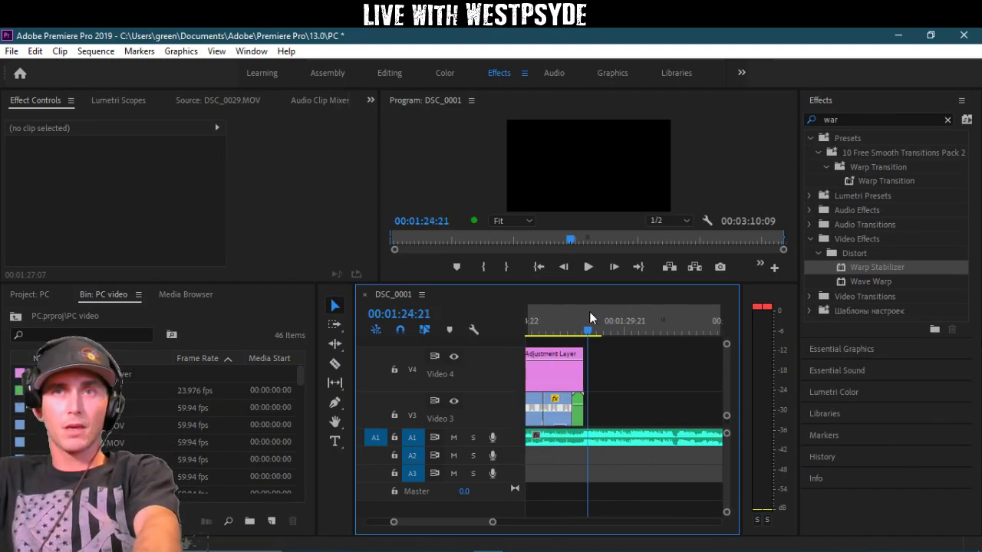
pyautogui.press('=')
pyautogui.moveTo(588, 314); pyautogui.dragTo(629, 324)
pyautogui.press('=')
pyautogui.click(641, 405)
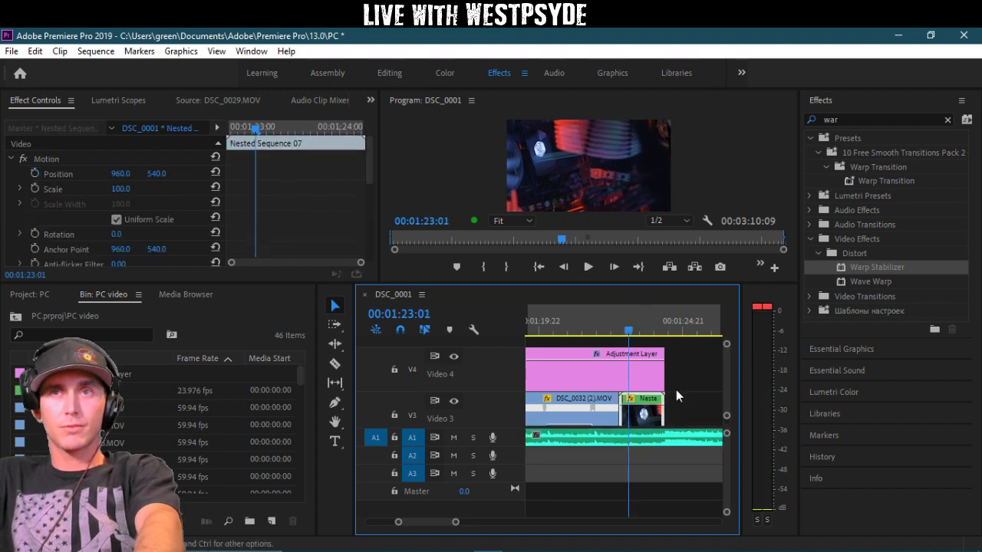
pyautogui.scroll(-3, 676, 389)
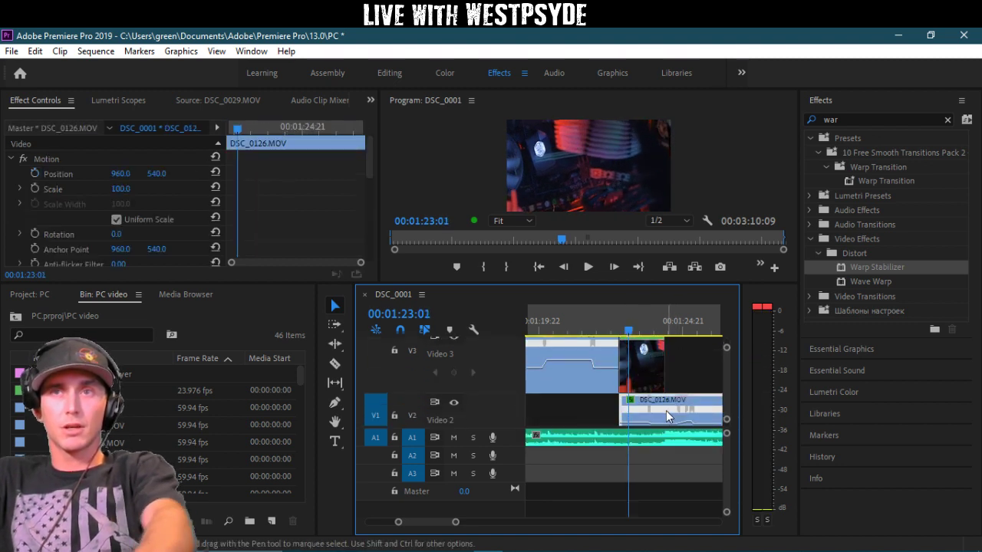
pyautogui.press('Delete')
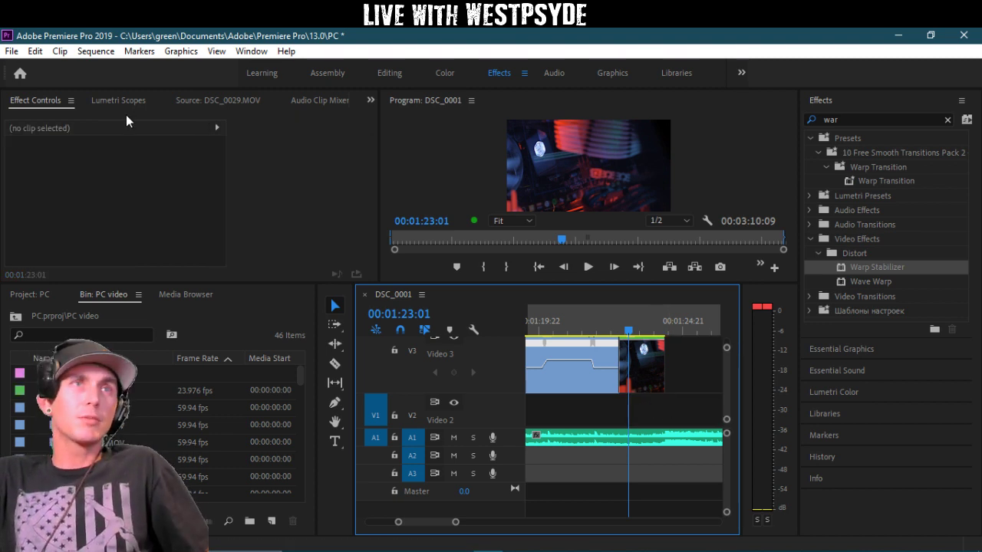
# Step: Place WestPsyde Logo FINAL (white).png from the LOGOS folder on Video 2, starting beneath the beginning of Nested Sequence 07
pyautogui.click(176, 295)
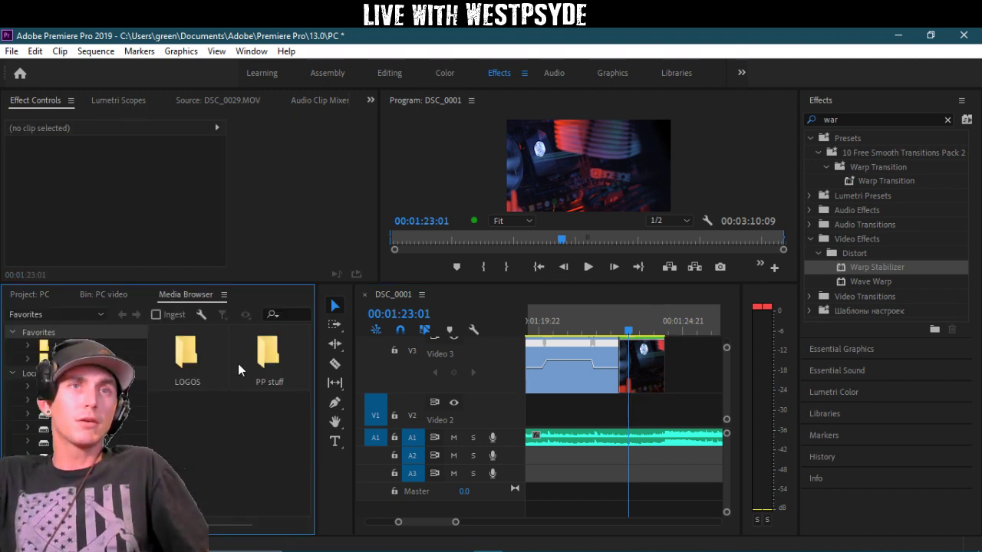
pyautogui.scroll(-6, 202, 370)
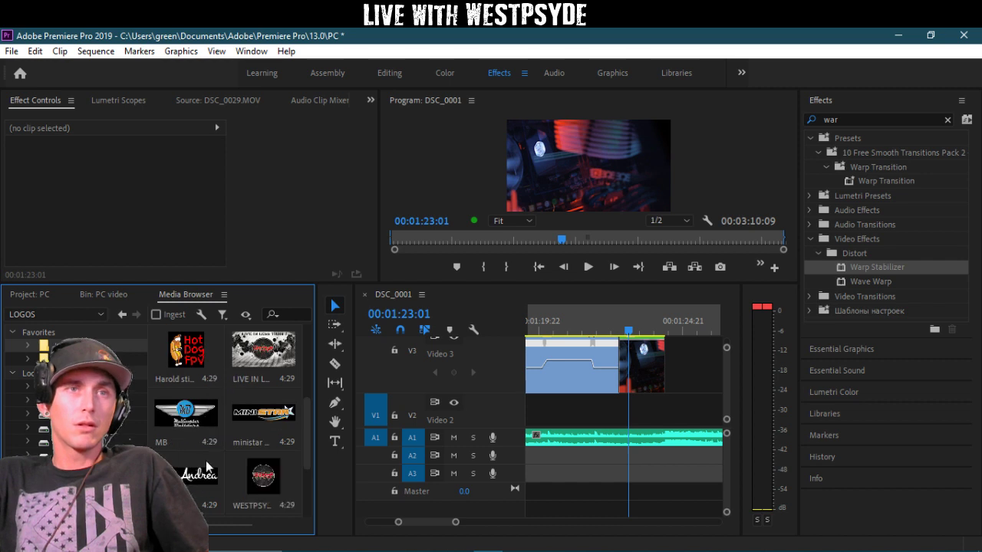
pyautogui.moveTo(263, 418); pyautogui.dragTo(623, 420)
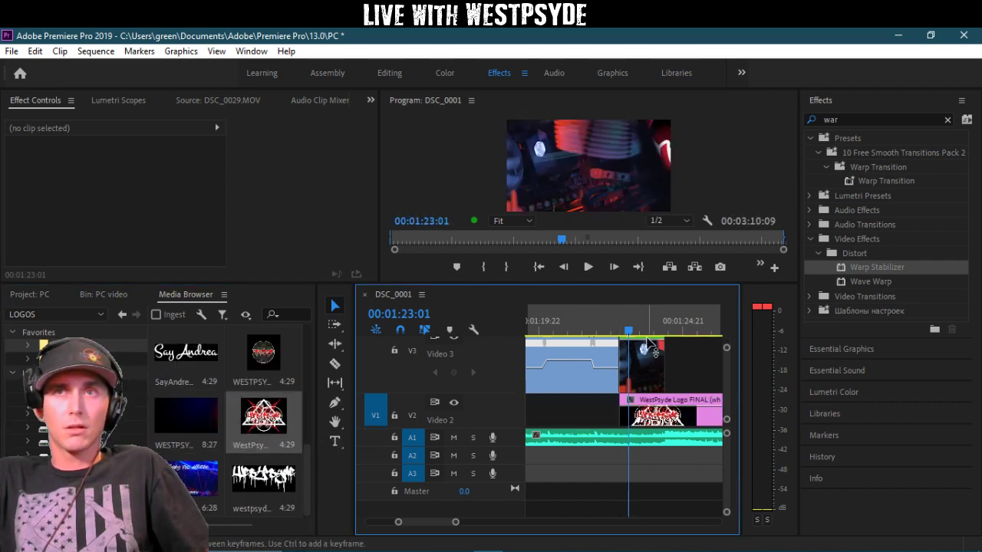
# Step: Set the WestPsyde logo's Scale to 33 at 00:01:25:09 and enable Scale keyframing there
pyautogui.click(695, 332)
pyautogui.click(696, 415)
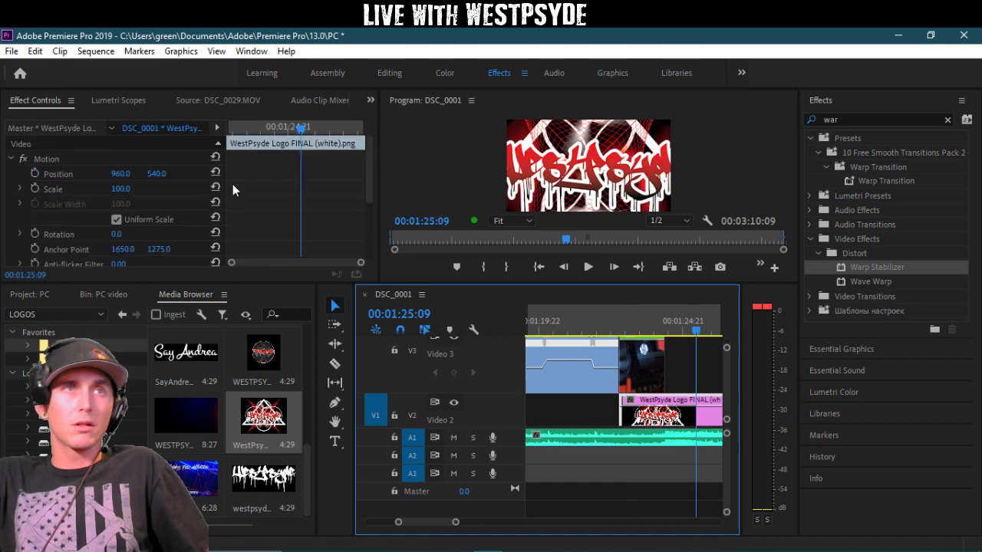
pyautogui.moveTo(119, 189); pyautogui.dragTo(92, 191)
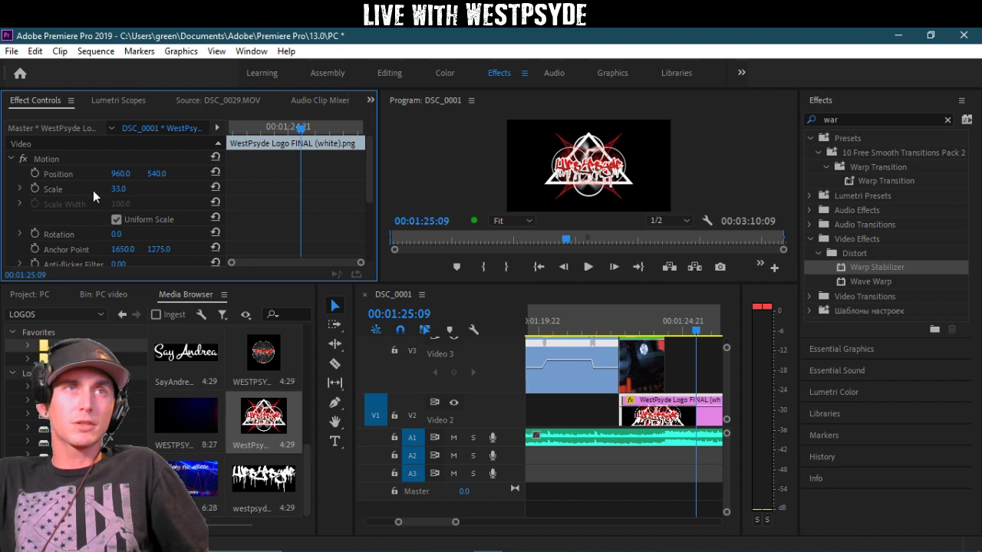
pyautogui.click(35, 189)
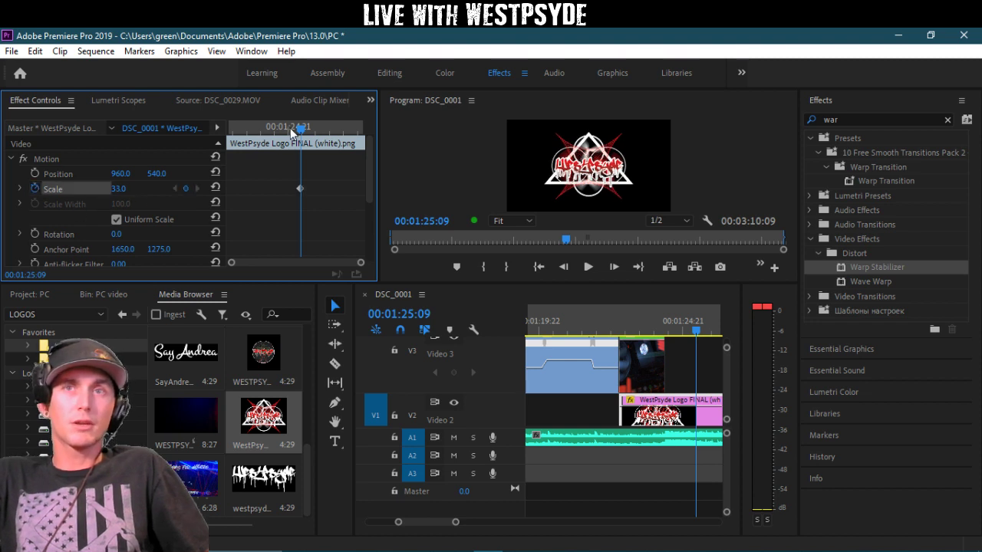
# Step: Move the logo's Scale keyframe to the start of the clip and set Scale to 43 at 00:01:27:10
pyautogui.moveTo(301, 187); pyautogui.dragTo(242, 190)
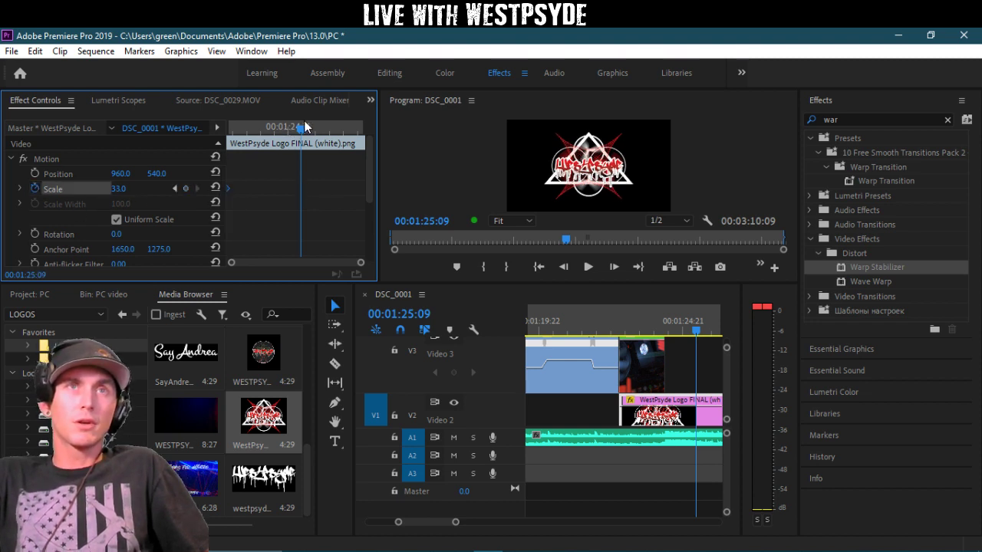
pyautogui.moveTo(305, 126); pyautogui.dragTo(353, 131)
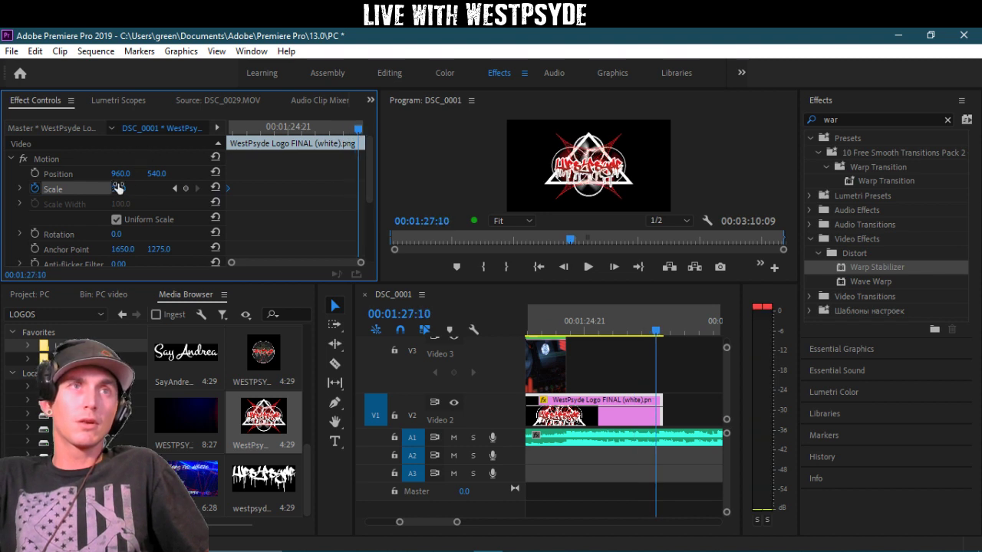
pyautogui.moveTo(118, 188); pyautogui.dragTo(123, 188)
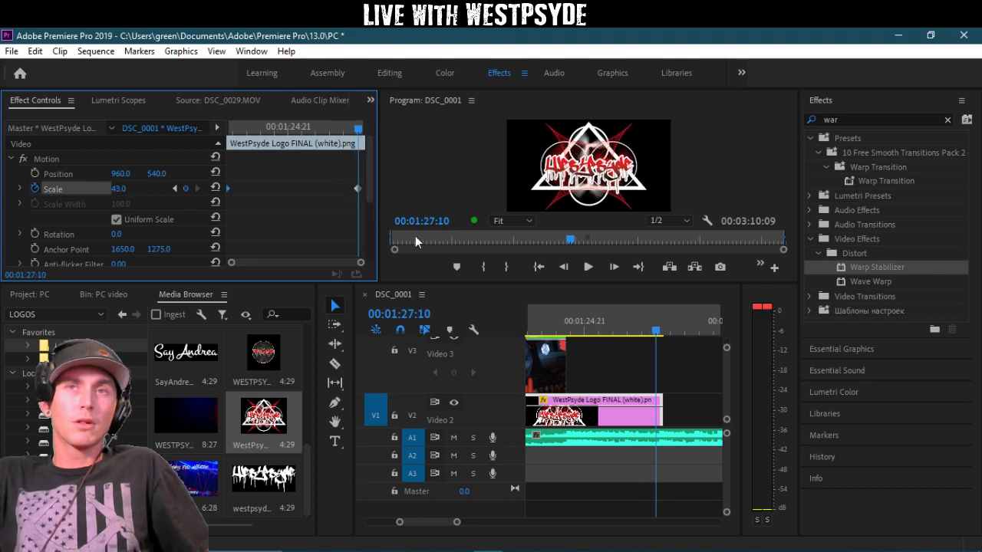
# Step: Extend the logo clip's end to about 00:01:37:05 and move its second Scale keyframe to about 00:01:34:20
pyautogui.moveTo(675, 409); pyautogui.dragTo(705, 407)
pyautogui.press('-')
pyautogui.press('-')
pyautogui.moveTo(273, 188); pyautogui.dragTo(347, 189)
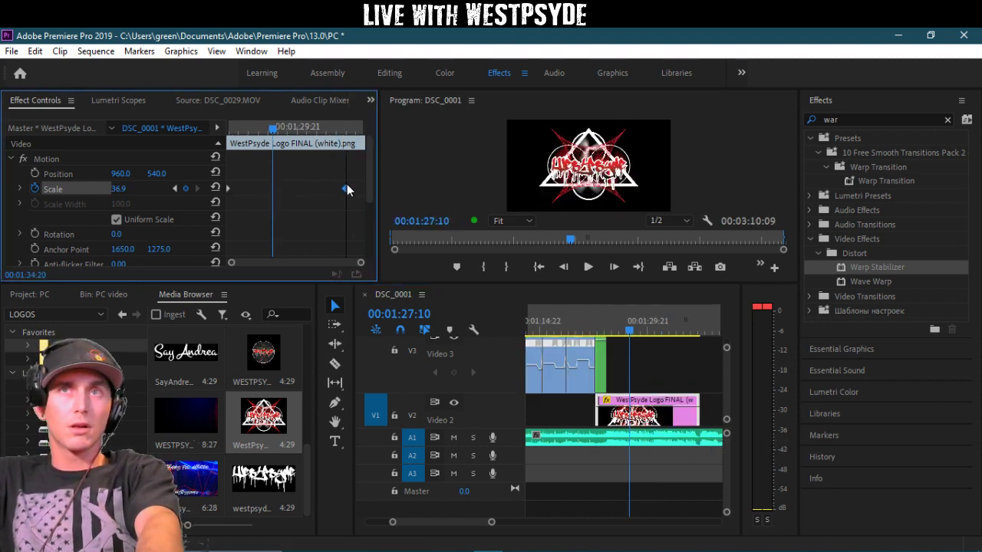
# Step: Play the logo's scale animation full screen from just before the clip starts and return to the editing view
pyautogui.moveTo(610, 321); pyautogui.dragTo(590, 317)
pyautogui.press('space')
pyautogui.hotkey('ctrl', '`')
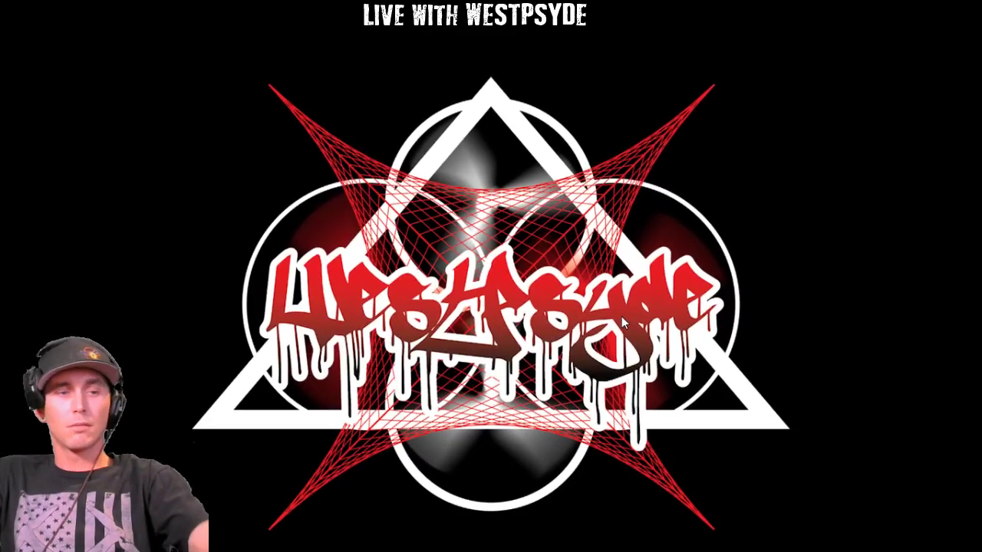
pyautogui.press('Escape')
pyautogui.click(643, 424)
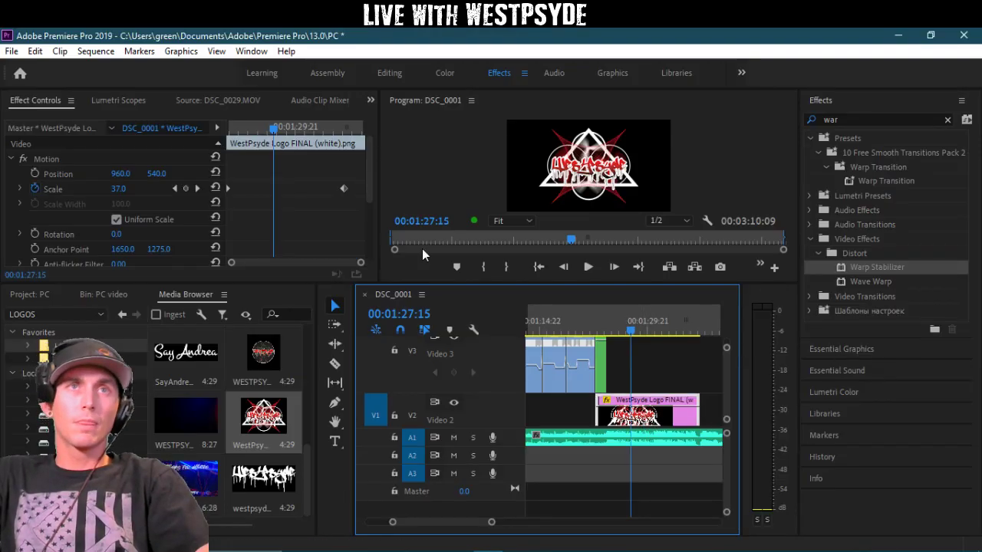
# Step: Add a Scale keyframe to the logo at 00:01:27:15 and set its value to 35
pyautogui.click(187, 188)
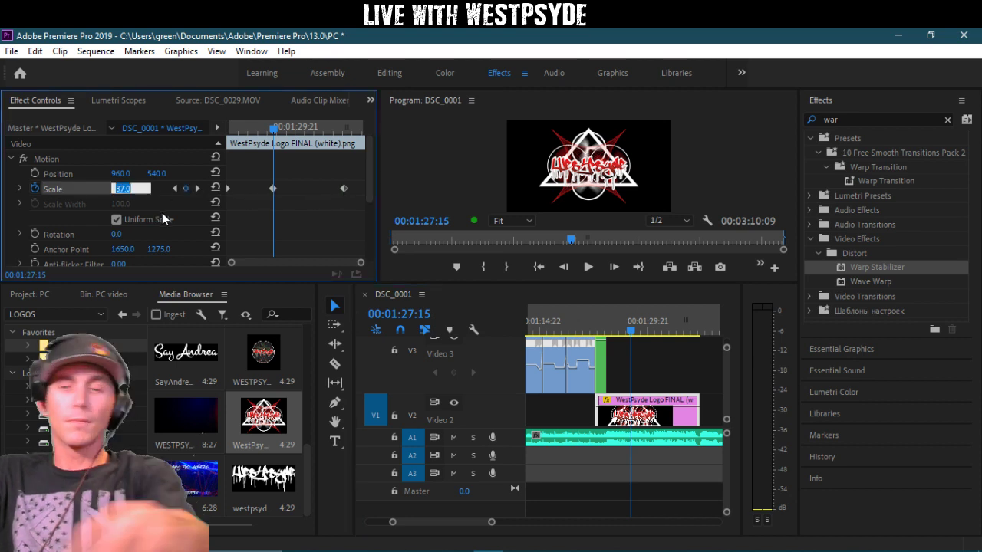
pyautogui.write('30')
pyautogui.press('Return')
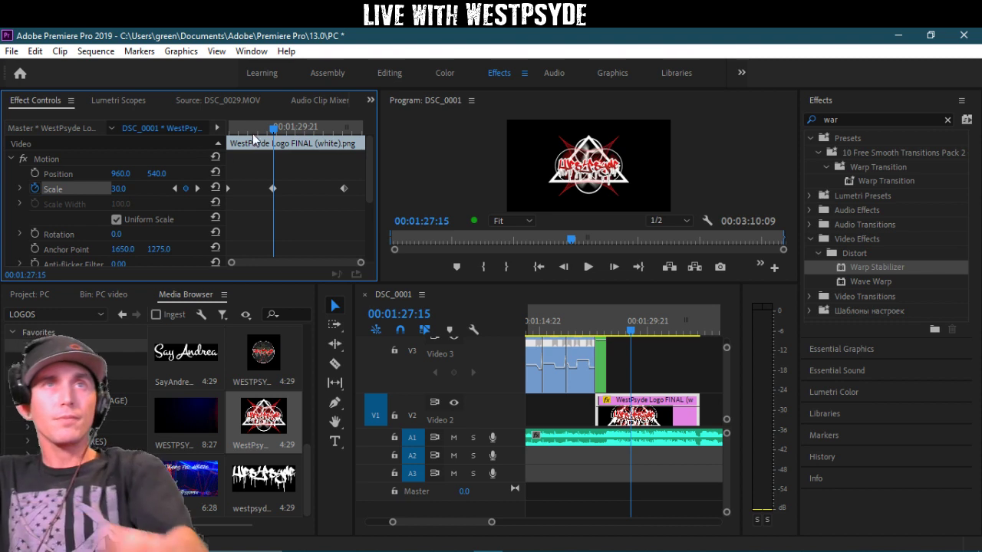
pyautogui.hotkey('ctrl', 'z')
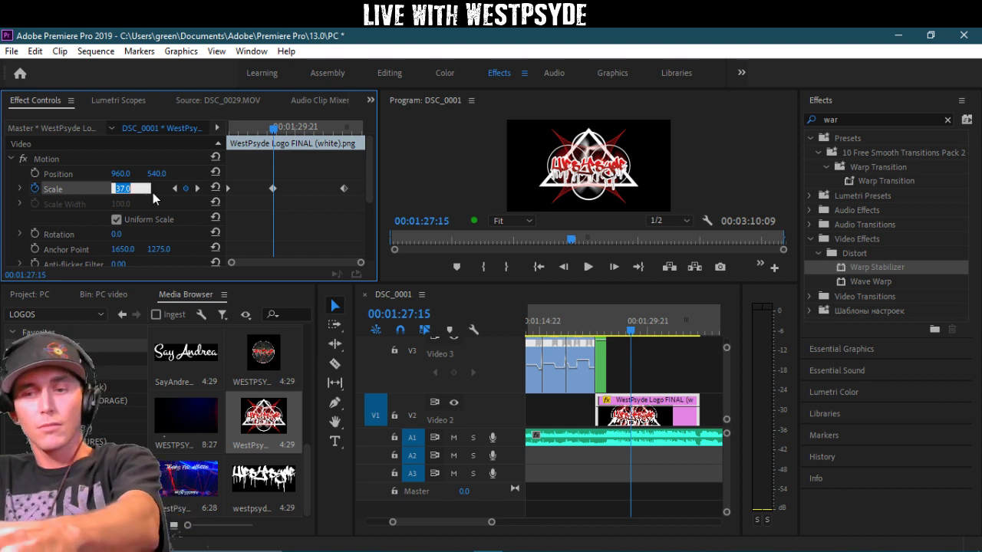
pyautogui.write('35')
pyautogui.press('Return')
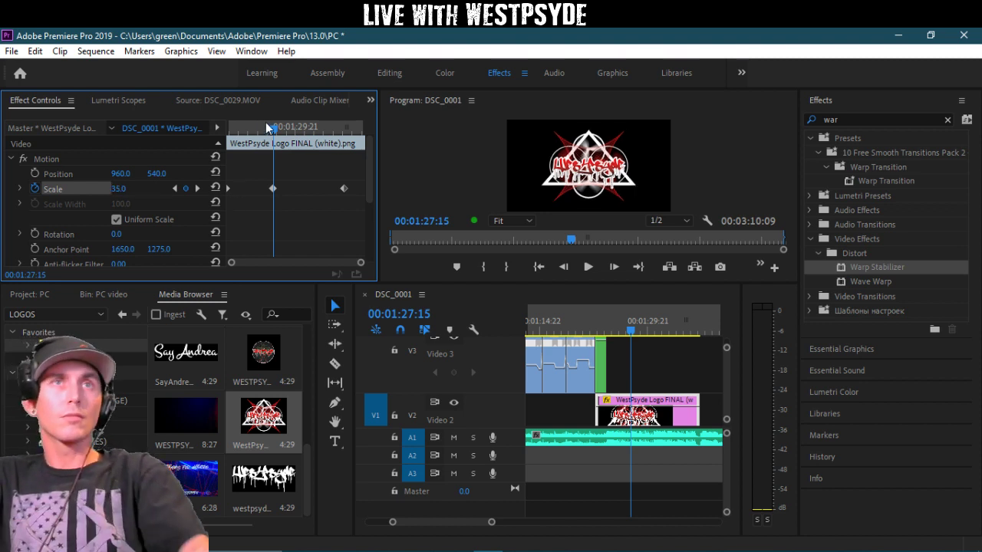
# Step: Replay the logo from its start and add a 100% Opacity keyframe at 00:01:27:14
pyautogui.moveTo(268, 126); pyautogui.dragTo(207, 132)
pyautogui.press('space')
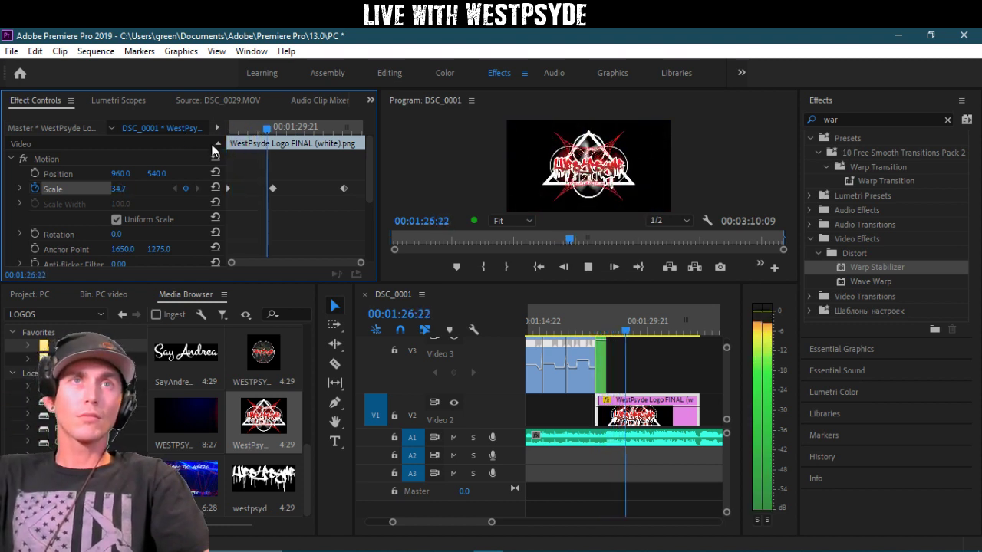
pyautogui.press('space')
pyautogui.scroll(-3, 179, 220)
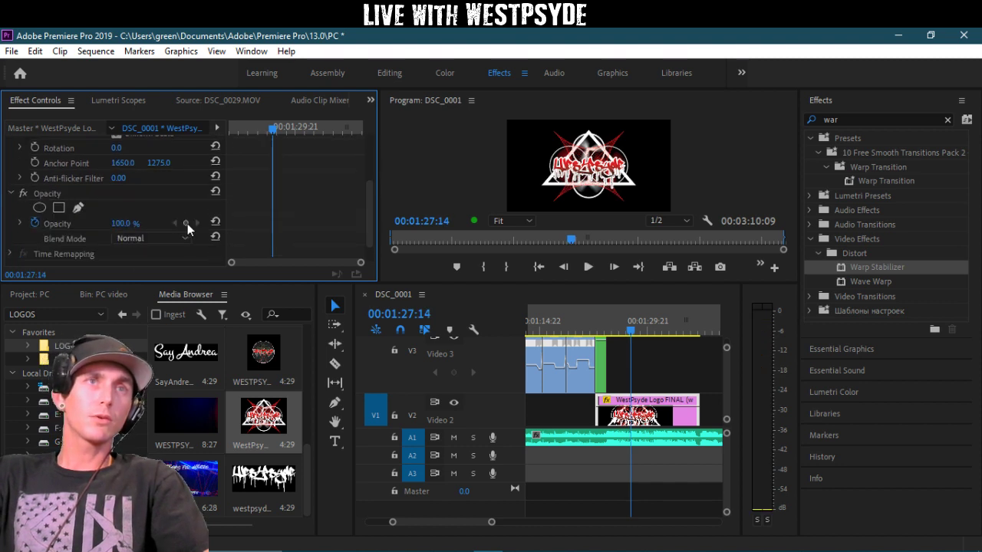
pyautogui.click(186, 223)
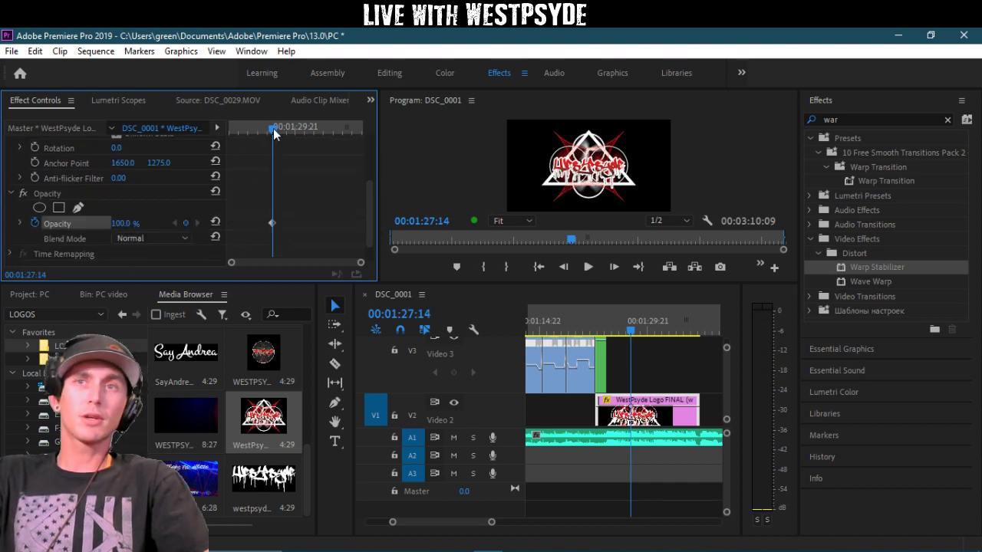
# Step: Play on to 00:01:36:23 near the logo clip's end and add an Opacity keyframe of 0% there
pyautogui.press('space')
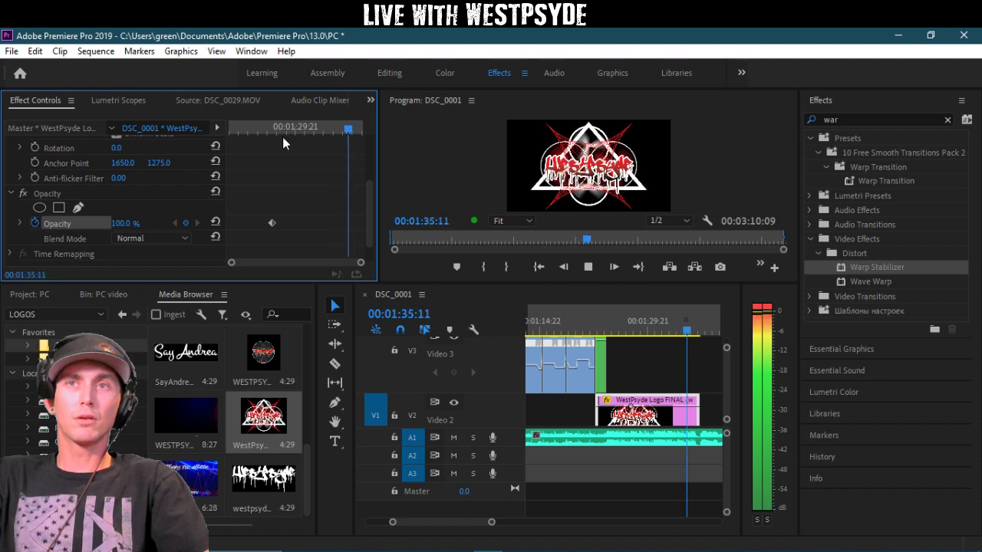
pyautogui.press('space')
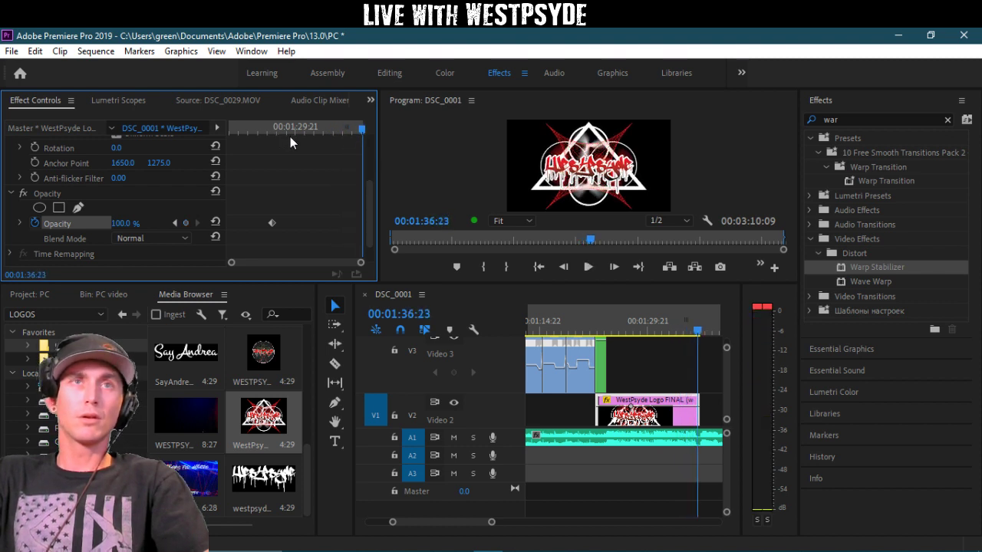
pyautogui.click(187, 226)
pyautogui.click(134, 221)
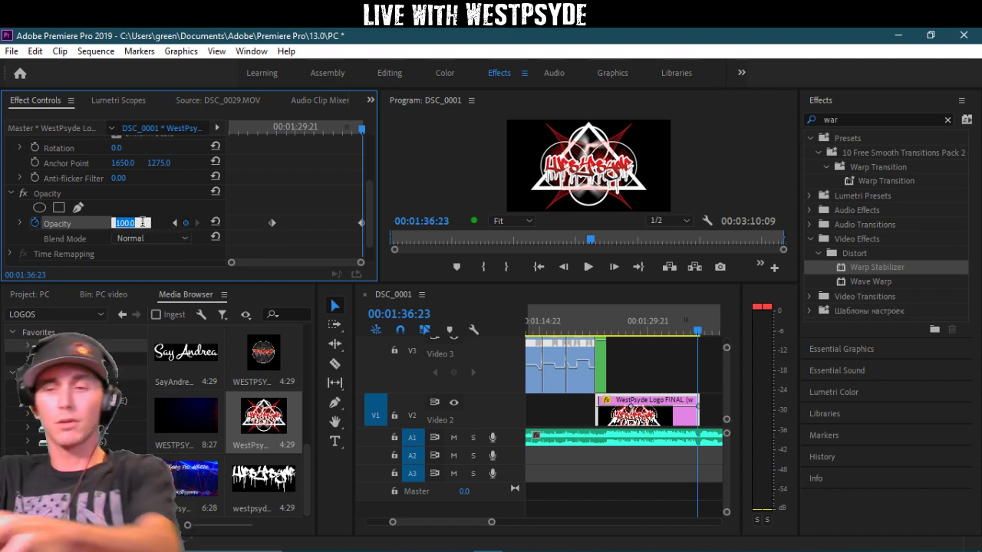
# Step: Play the logo's fade-out from 00:01:24:23 to check it
pyautogui.scroll(3, 714, 381)
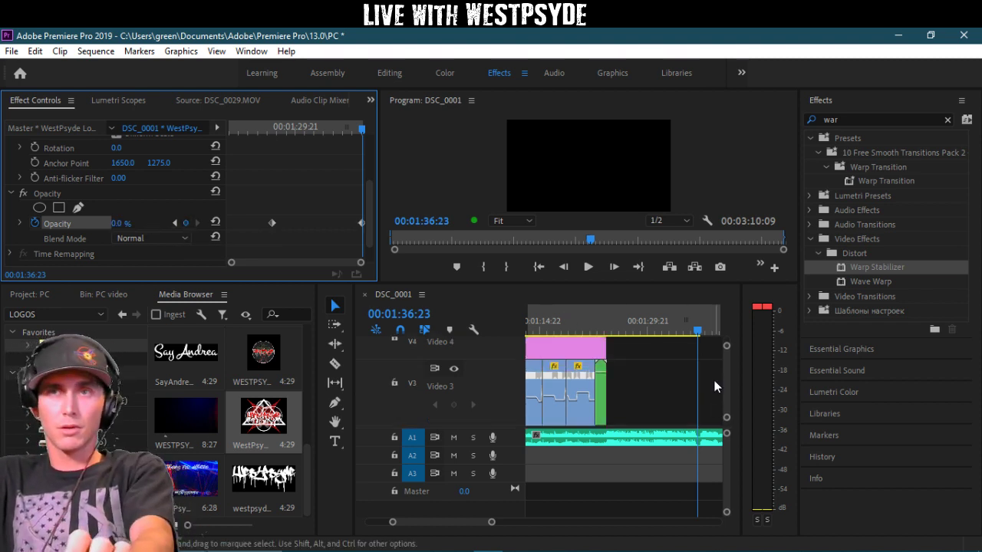
pyautogui.moveTo(660, 332); pyautogui.dragTo(612, 332)
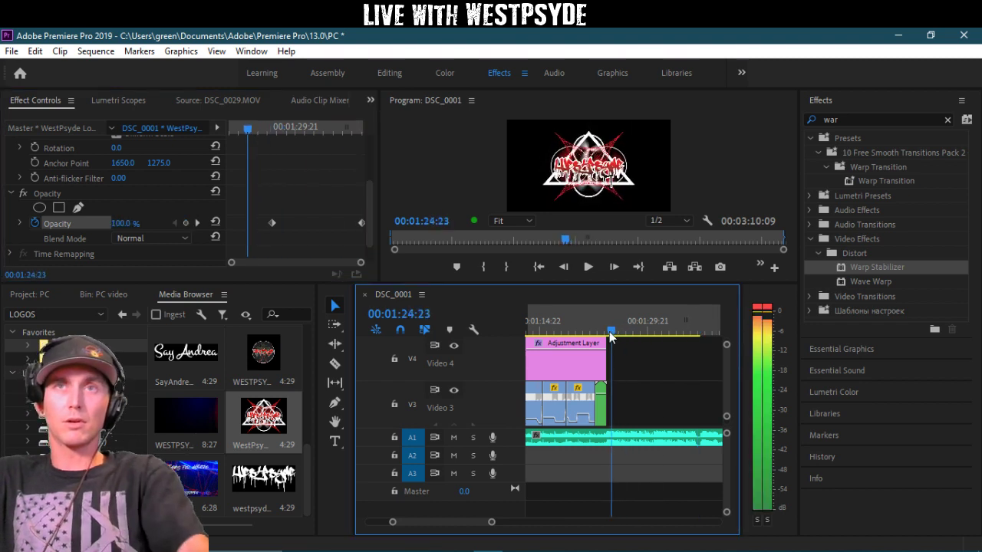
pyautogui.press('space')
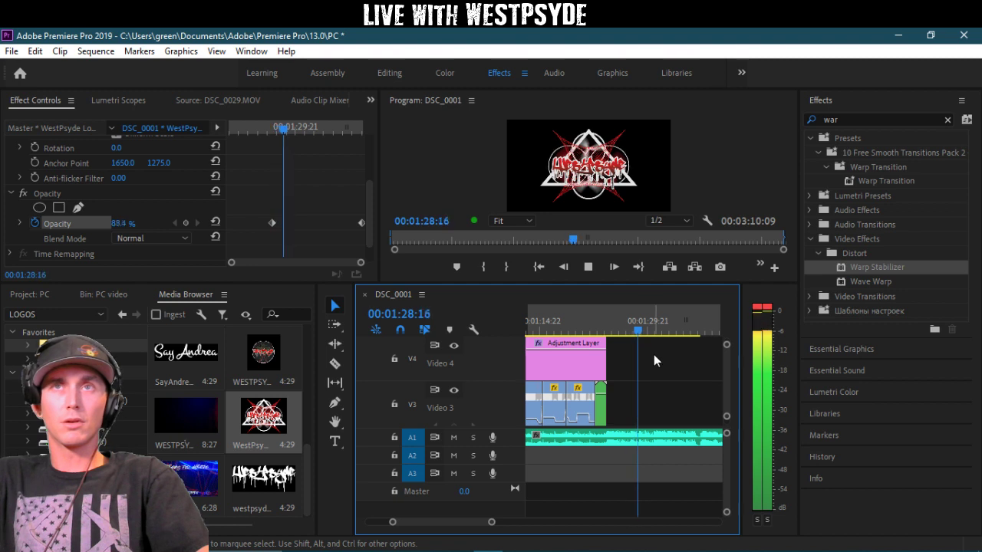
pyautogui.scroll(-3, 654, 354)
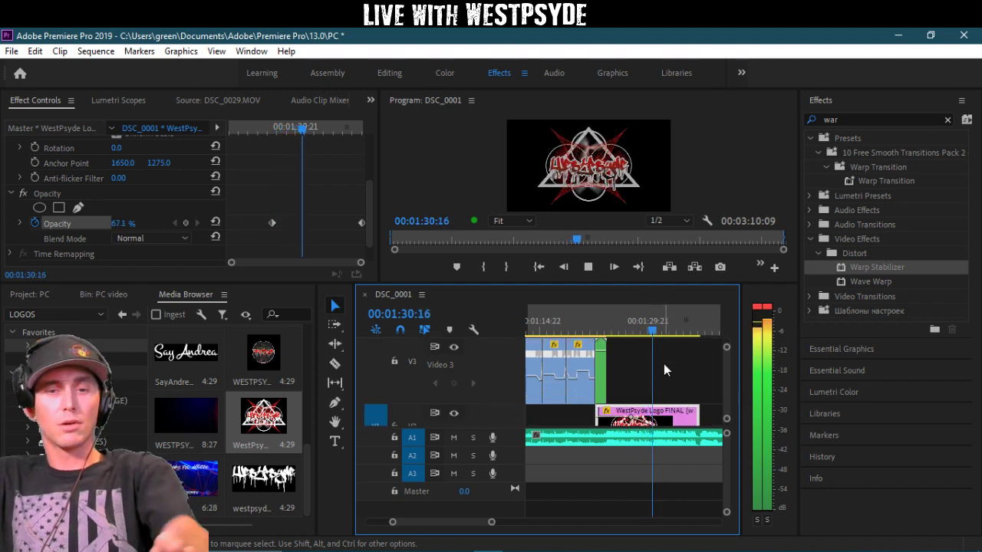
# Step: Cut the music on Audio 1 at the end of the logo clip, delete the remainder, and stop playback
pyautogui.press('-')
pyautogui.press('-')
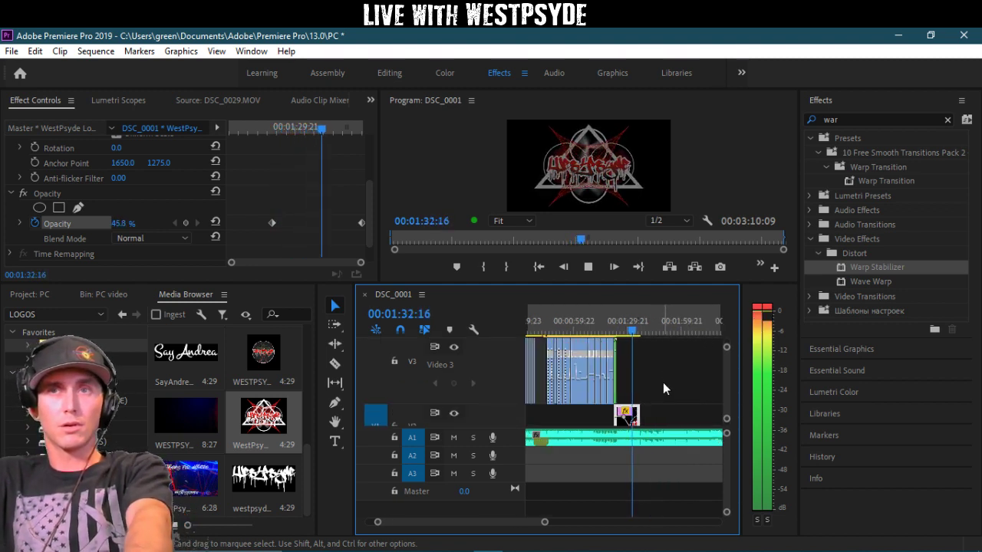
pyautogui.scroll(1, 664, 383)
pyautogui.scroll(-1, 663, 383)
pyautogui.press('=')
pyautogui.press('=')
pyautogui.press('=')
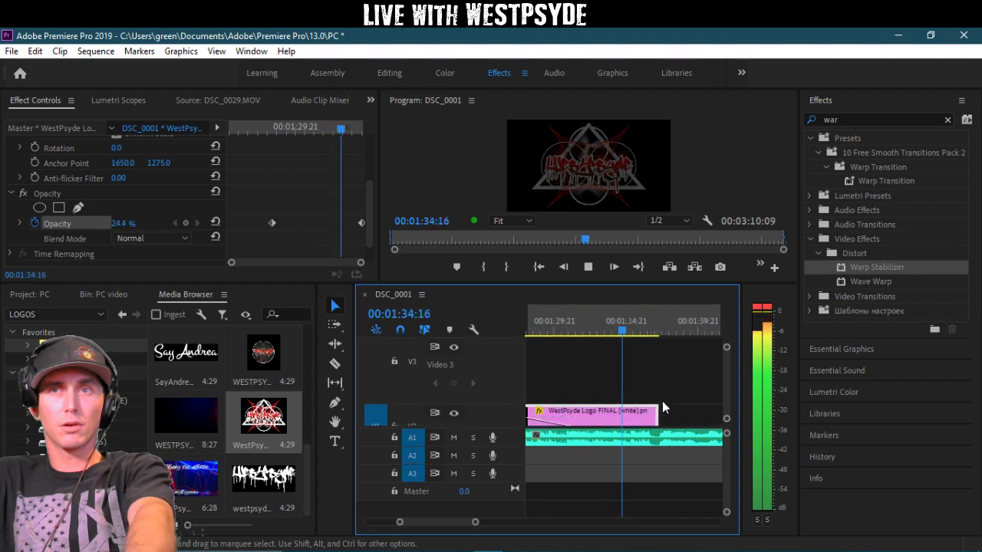
pyautogui.press('c')
pyautogui.click(666, 443)
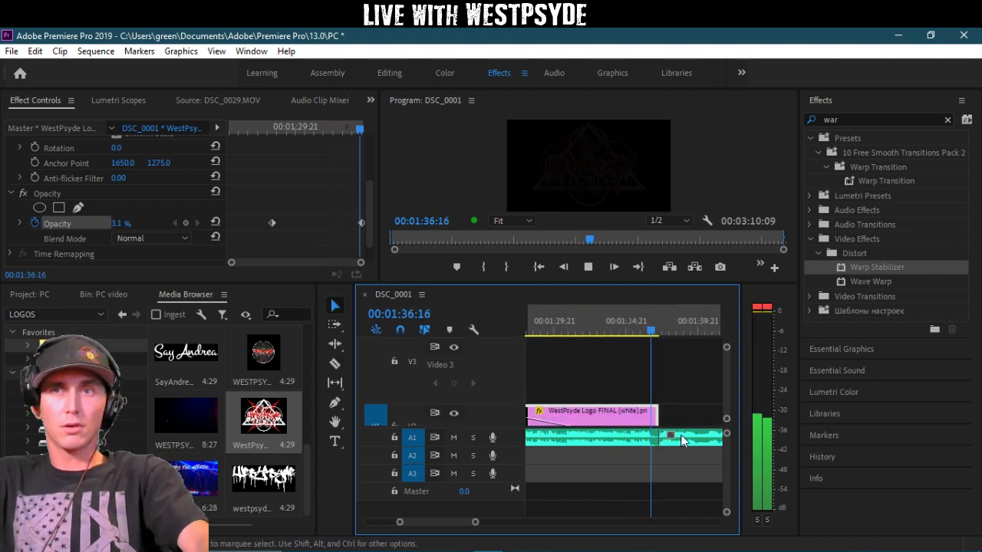
pyautogui.press('v')
pyautogui.click(679, 437)
pyautogui.press('Delete')
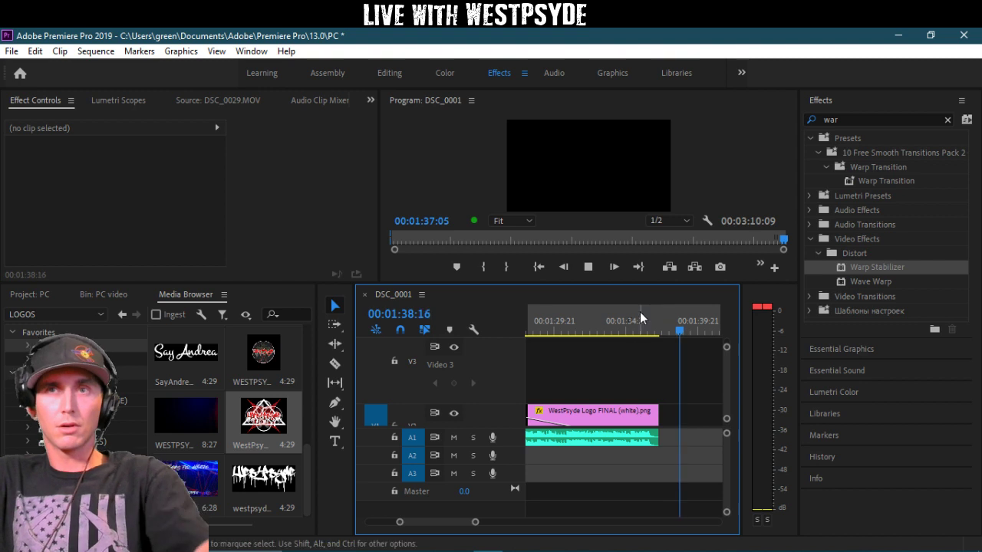
pyautogui.click(640, 316)
pyautogui.press('space')
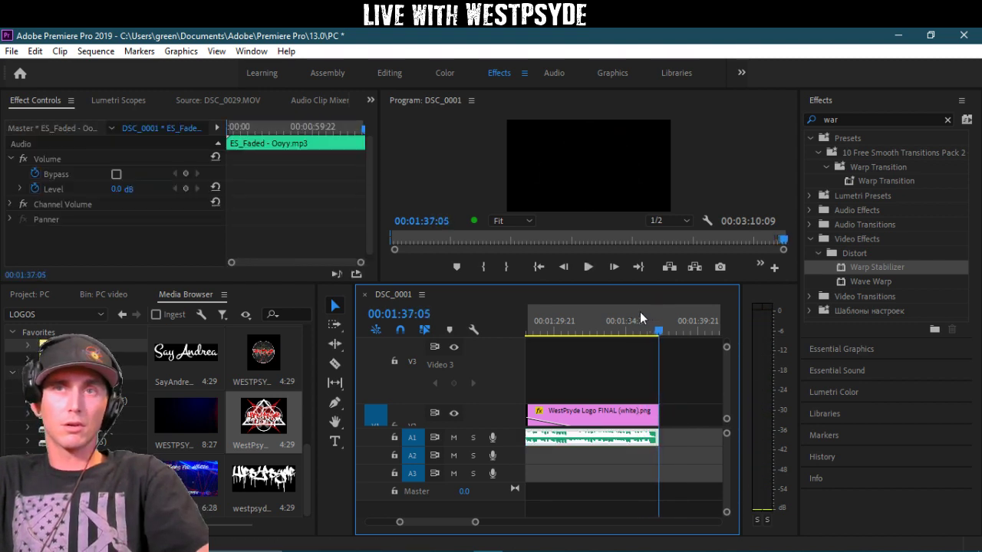
# Step: Open WestPsyde Outro.mp4 from the LOGOS folder as source and place it directly after the logo on Video 2 and Audio 1
pyautogui.press('-')
pyautogui.press('-')
pyautogui.press('-')
pyautogui.press('-')
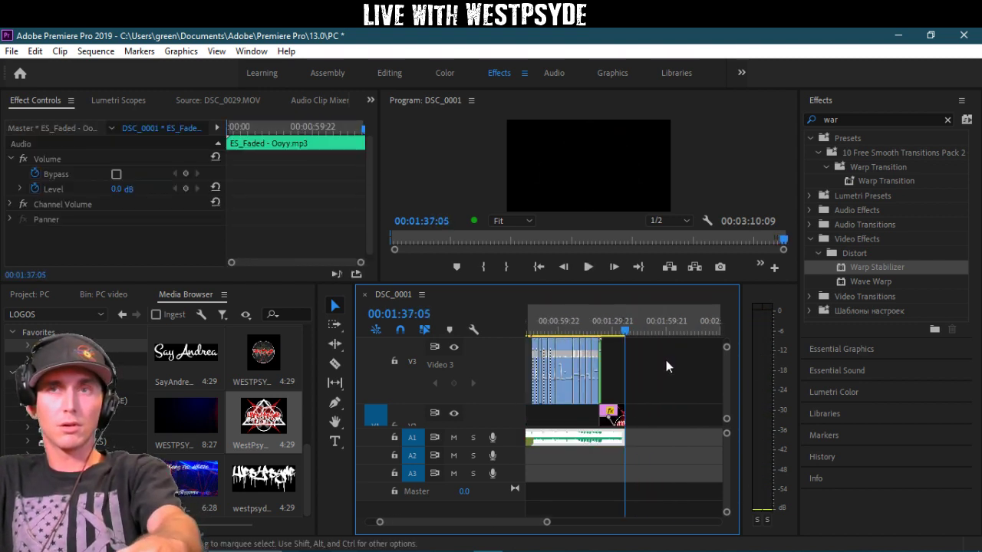
pyautogui.press('=')
pyautogui.press('=')
pyautogui.press('=')
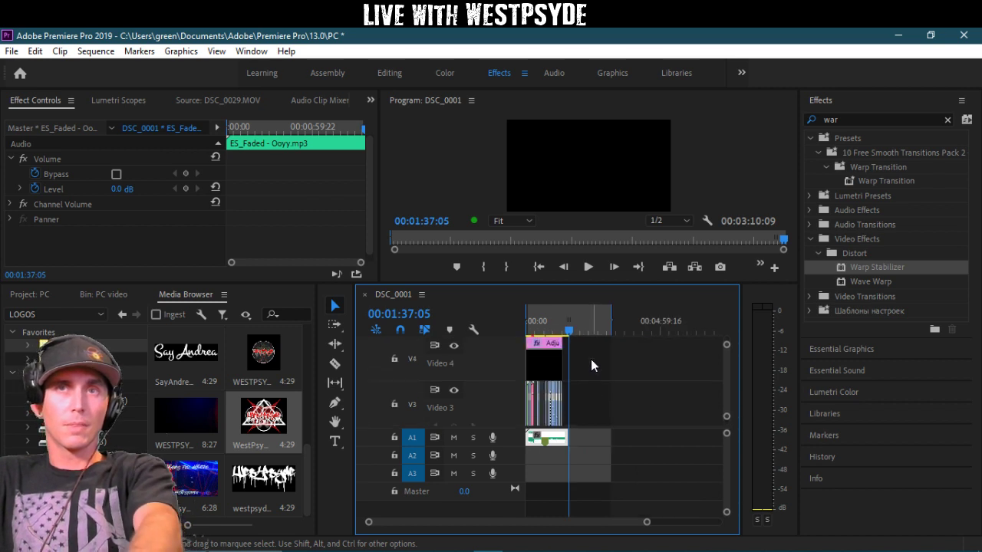
pyautogui.scroll(-2, 646, 376)
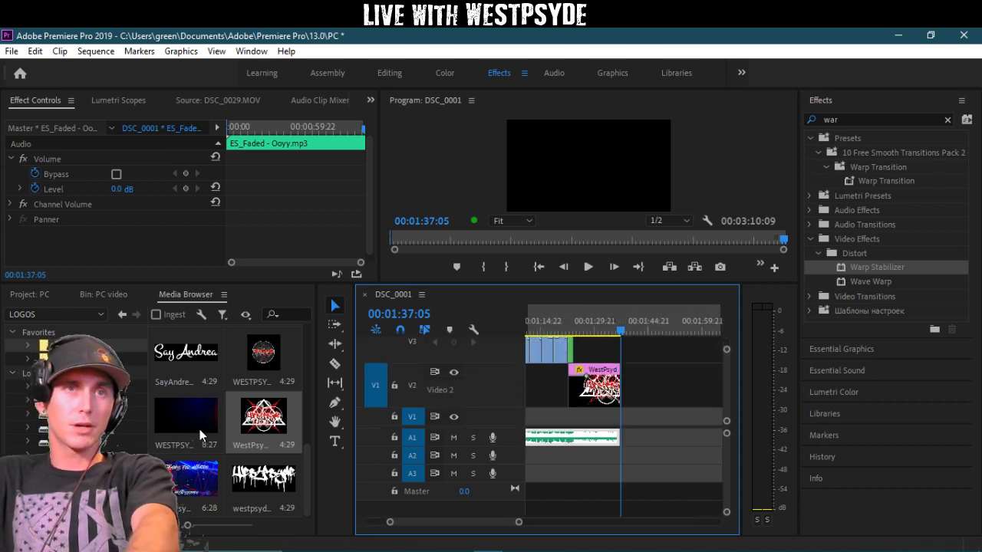
pyautogui.moveTo(190, 480); pyautogui.dragTo(265, 192)
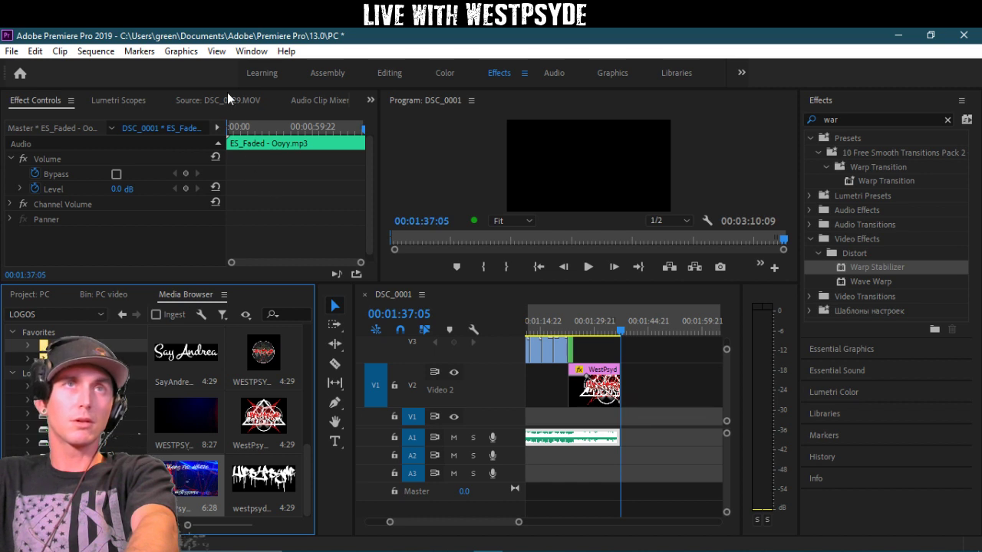
pyautogui.moveTo(227, 92); pyautogui.dragTo(214, 222)
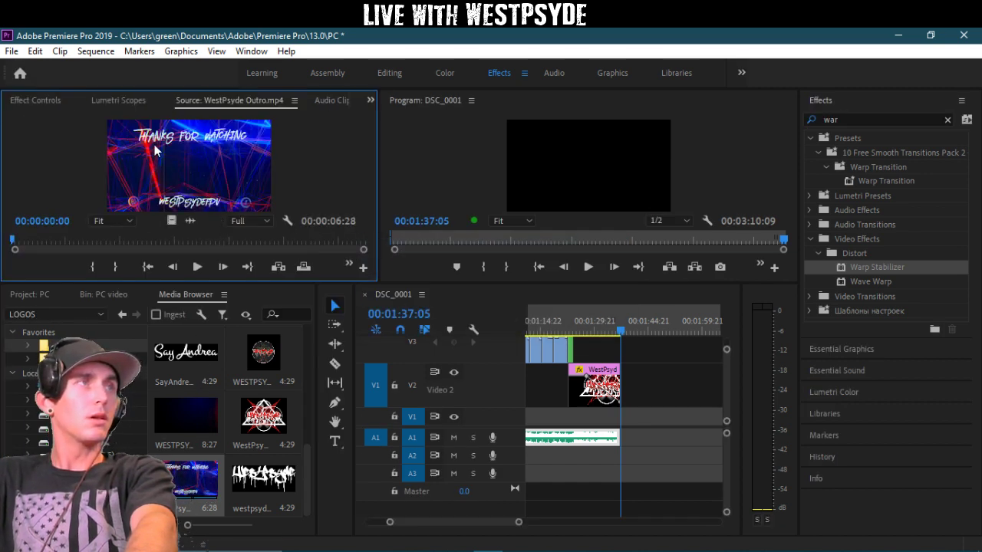
pyautogui.moveTo(358, 253); pyautogui.dragTo(642, 391)
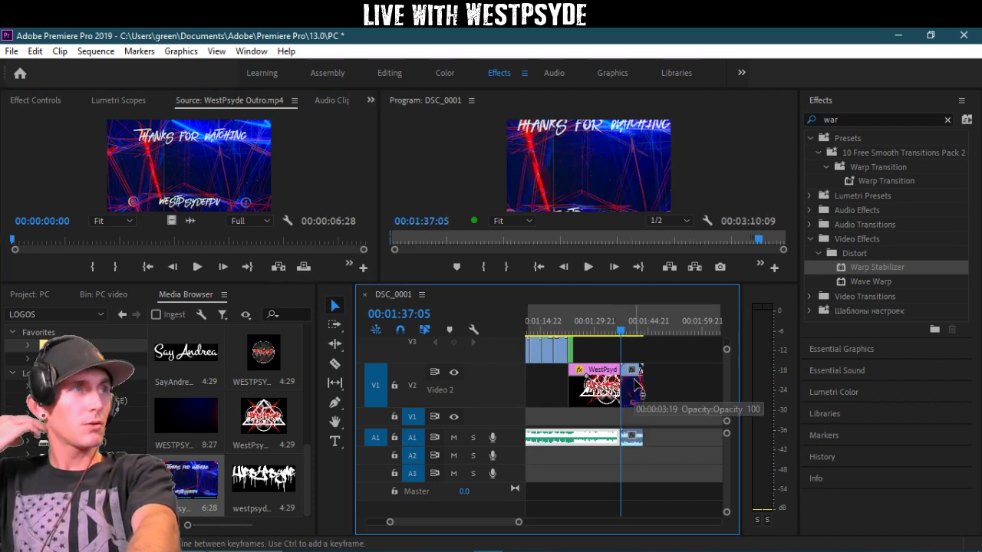
# Step: Apply Set to Frame Size to the WestPsyde Outro clip and move the playhead to 00:01:35:15
pyautogui.press('=')
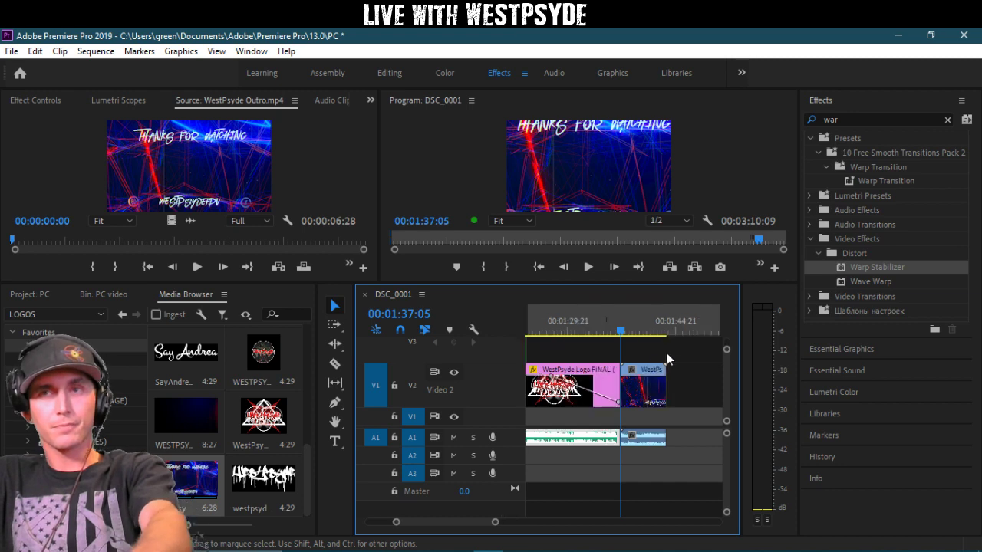
pyautogui.rightClick(661, 393)
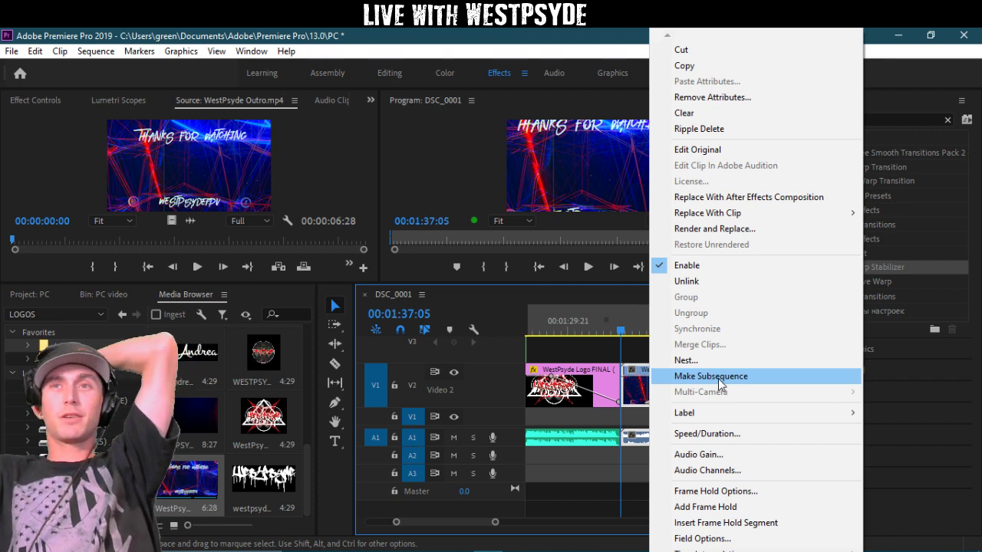
pyautogui.click(719, 376)
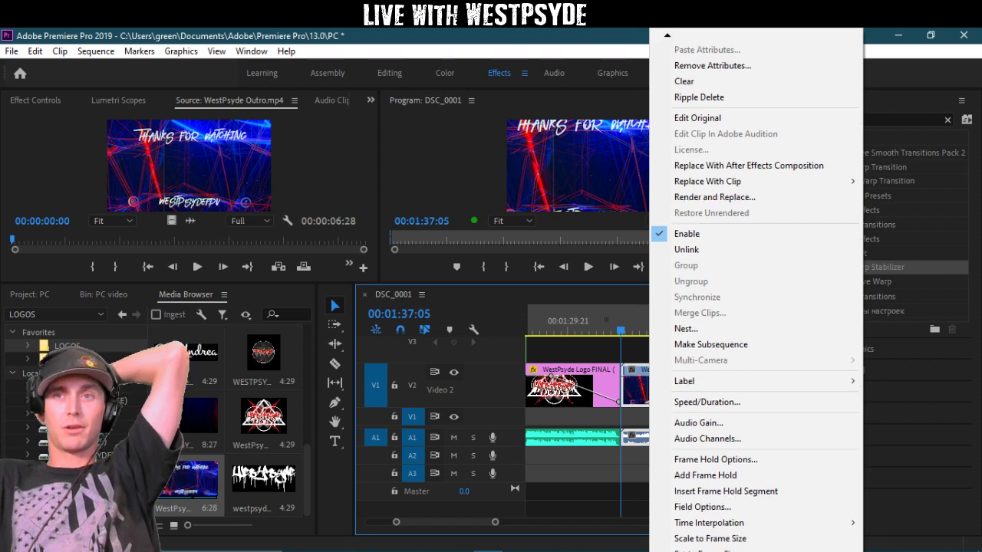
pyautogui.click(710, 551)
pyautogui.click(611, 326)
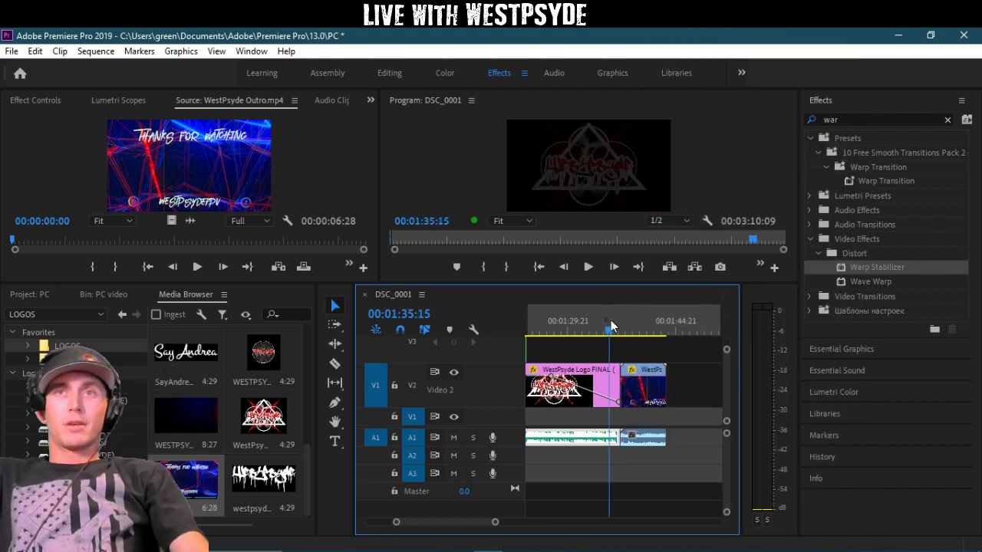
# Step: Play the sequence from 00:01:35:15 to check the transition from the logo's fade-out into the outro
pyautogui.press('space')
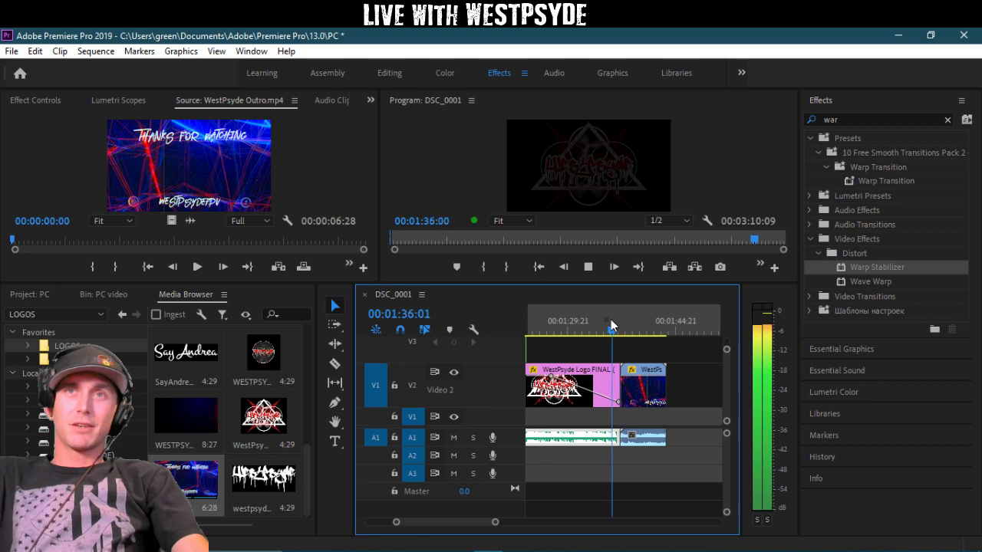
pyautogui.press('space')
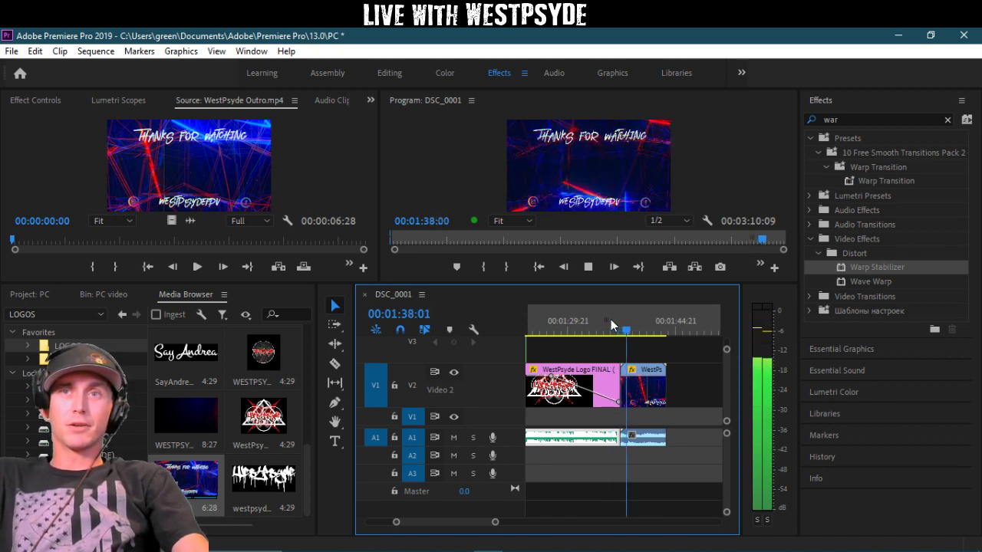
# Step: Return to the sequence start and shift all clips about 17 seconds later to make room for an opening clip
pyautogui.press('-')
pyautogui.press('-')
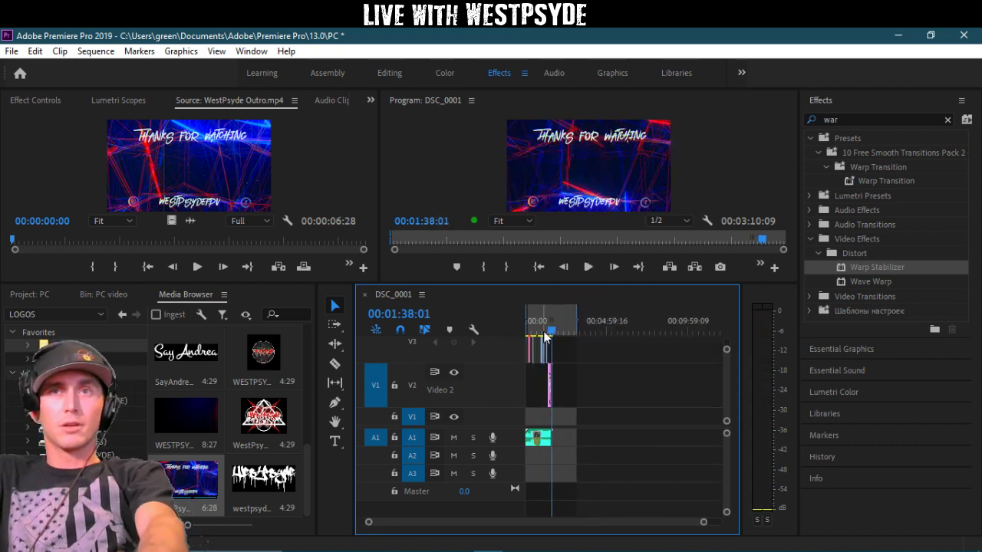
pyautogui.press('Home')
pyautogui.press('=')
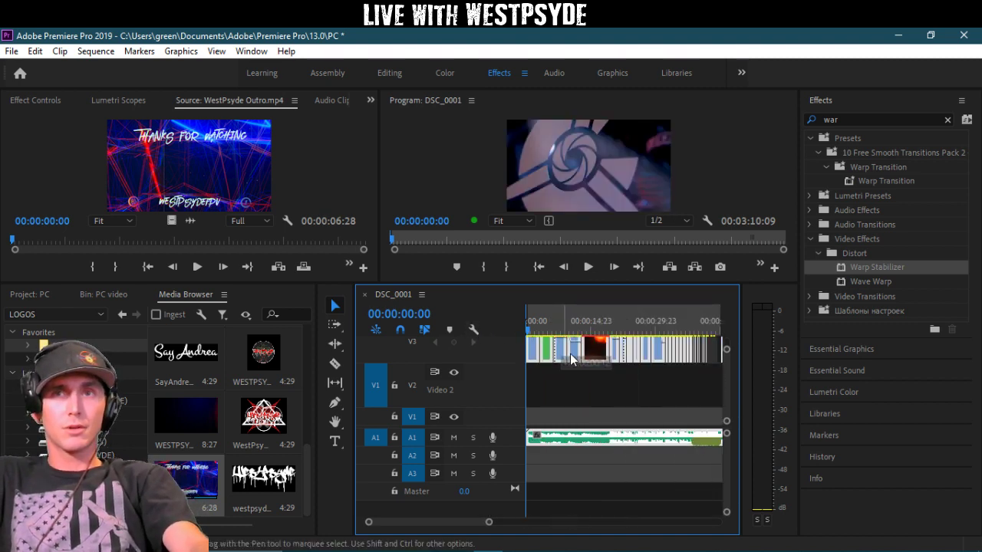
pyautogui.moveTo(570, 354); pyautogui.dragTo(607, 357)
pyautogui.click(568, 379)
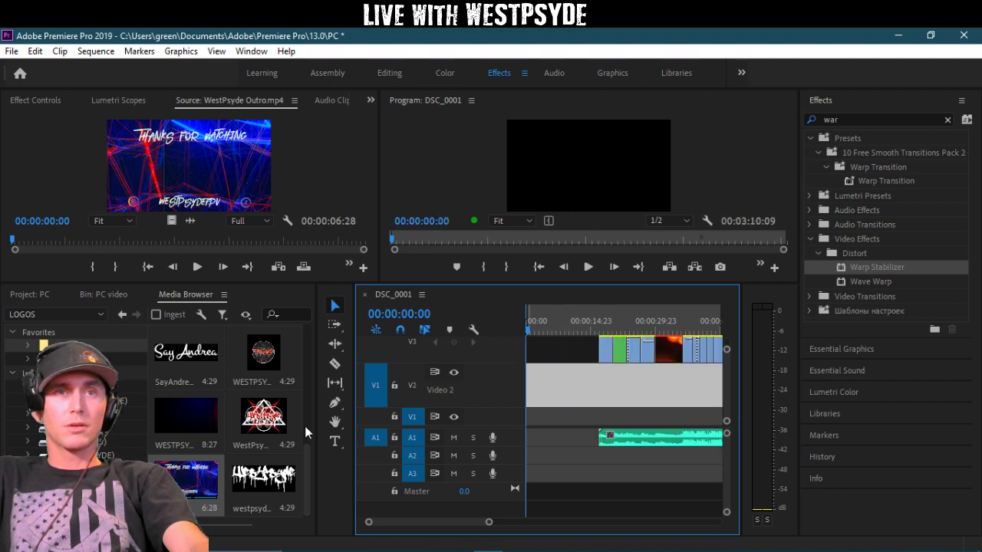
# Step: Place the 8:27 WESTPSY… clip from the LOGOS folder at 00:00:00:00 on Video 2 and Audio 1, and fit it to the frame size
pyautogui.moveTo(184, 419); pyautogui.dragTo(538, 403)
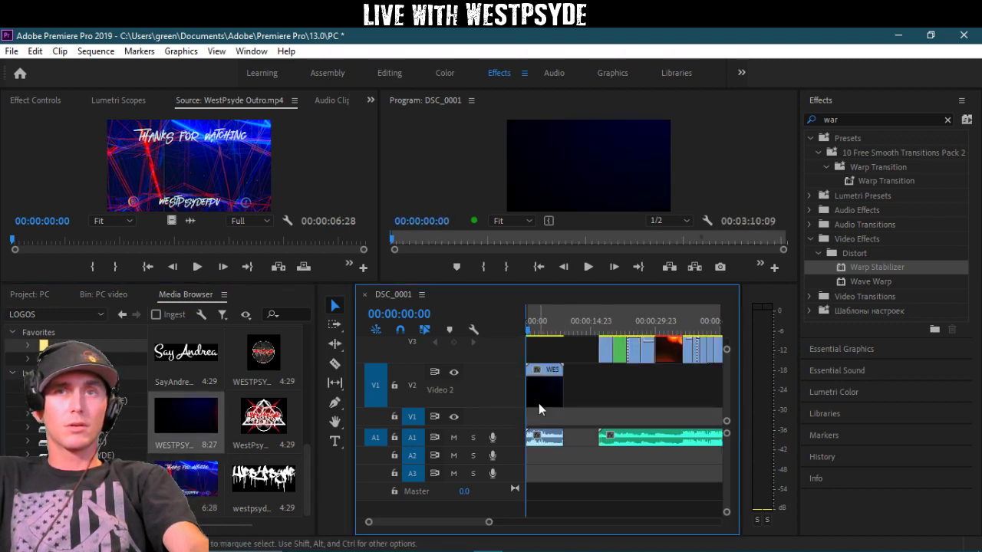
pyautogui.rightClick(544, 393)
pyautogui.scroll(-2, 649, 546)
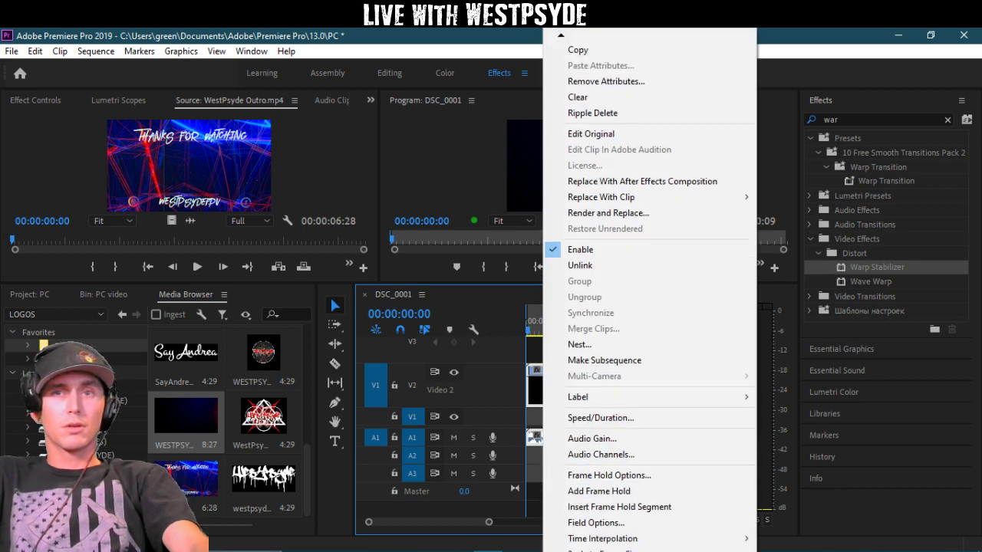
pyautogui.click(606, 550)
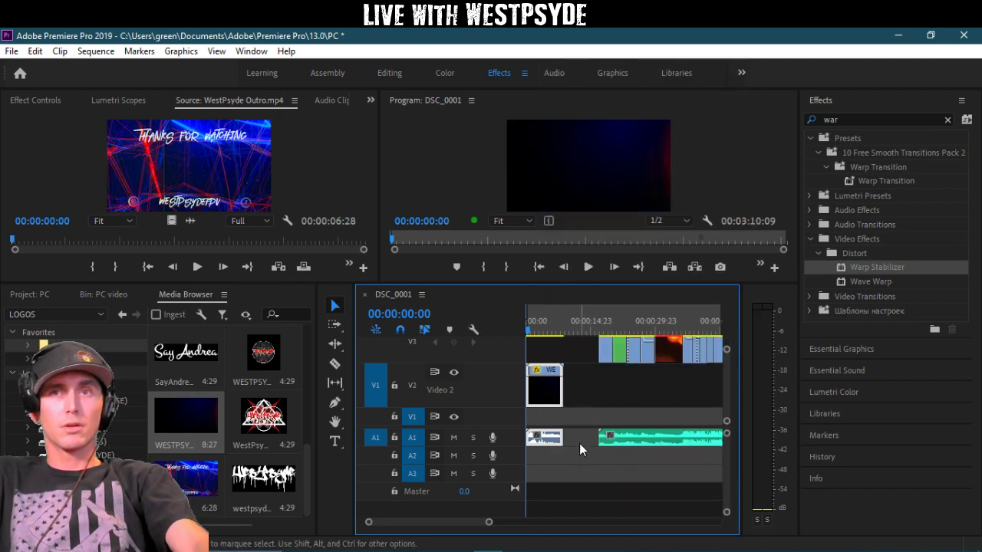
# Step: Ripple-delete the gap between the opening clip and the main footage, and play the opening from the sequence start
pyautogui.click(579, 444)
pyautogui.press('Delete')
pyautogui.press('b')
pyautogui.press('space')
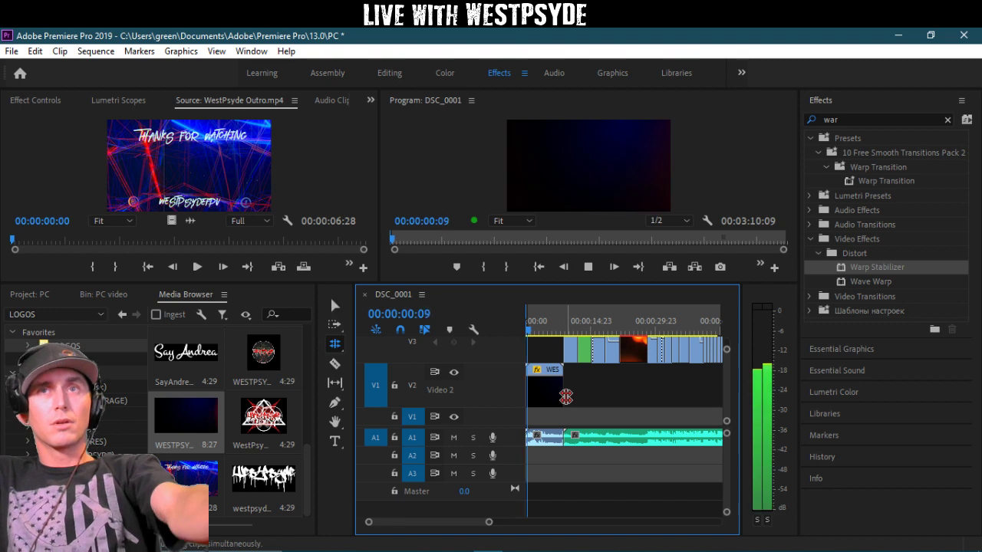
pyautogui.click(565, 396)
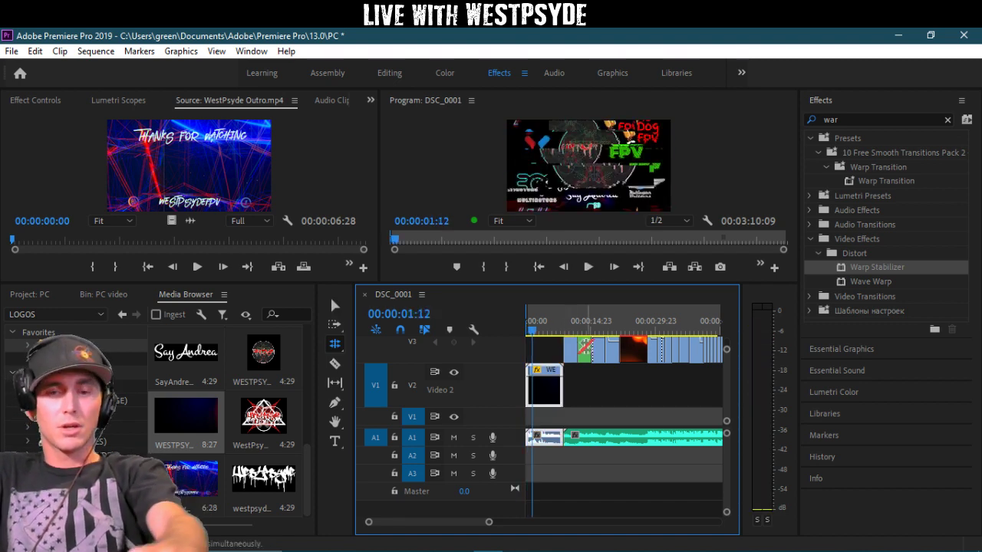
# Step: Turn off the output of the adjustment layer track Video 4 and play the main footage from just after the opening clip
pyautogui.press('-')
pyautogui.press('-')
pyautogui.scroll(2, 602, 382)
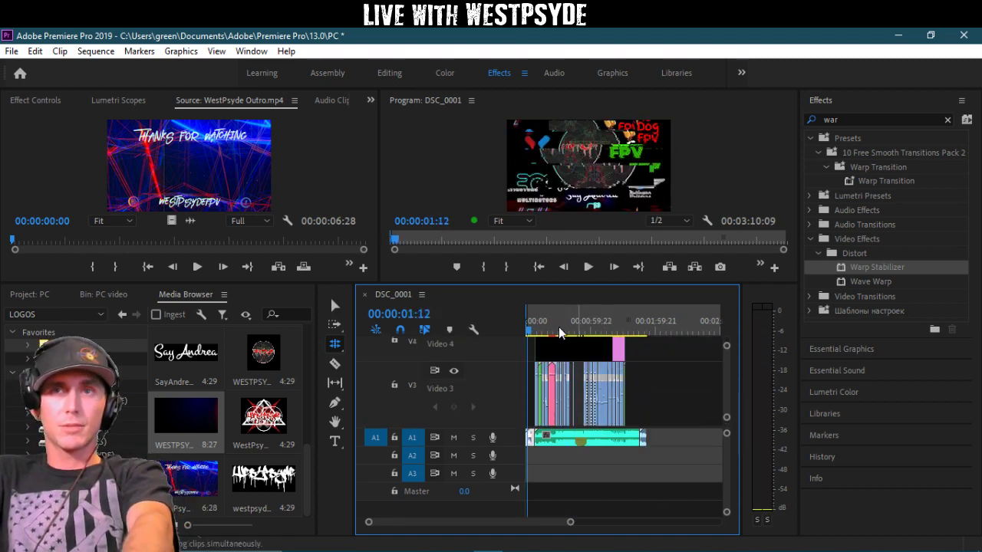
pyautogui.scroll(2, 563, 328)
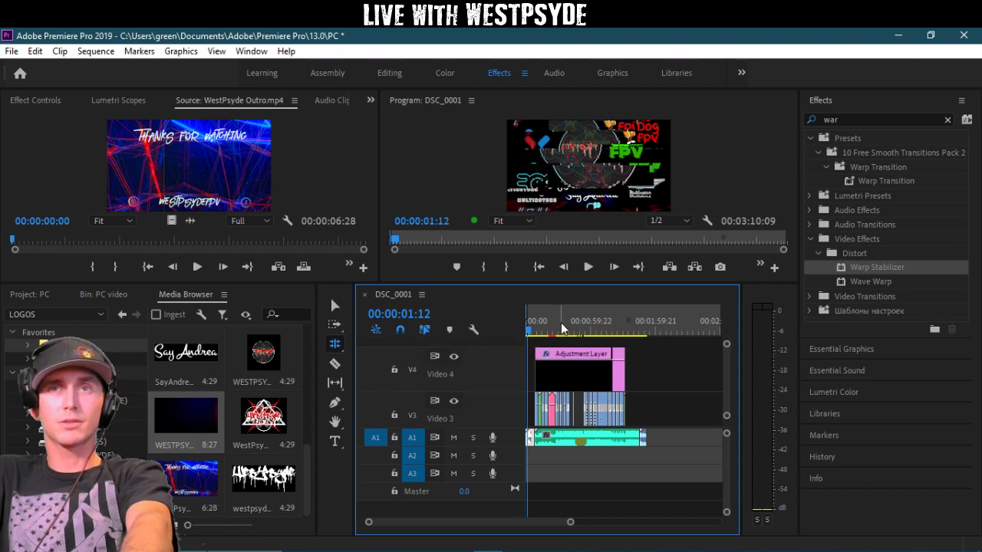
pyautogui.scroll(-2, 561, 329)
pyautogui.press('=')
pyautogui.press('=')
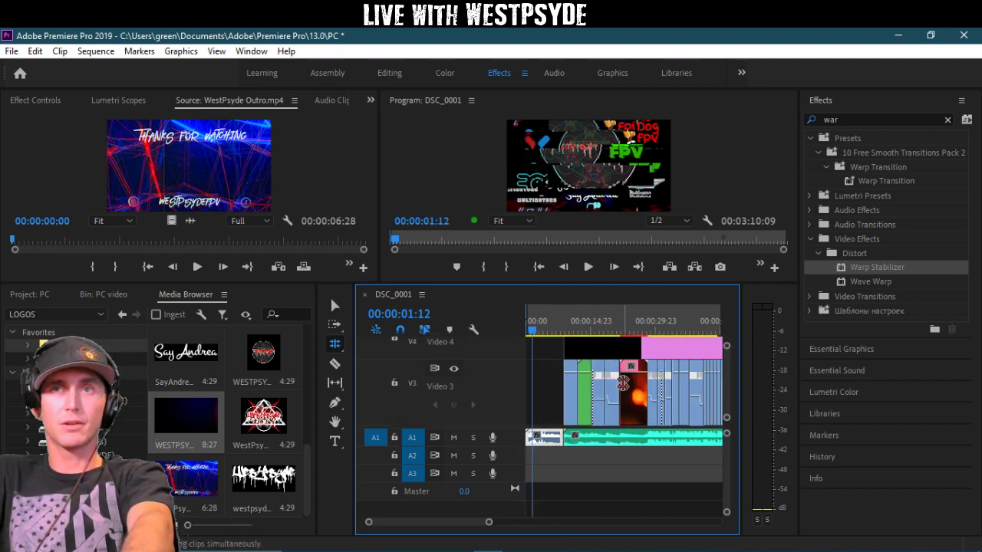
pyautogui.scroll(2, 623, 384)
pyautogui.scroll(-1, 624, 385)
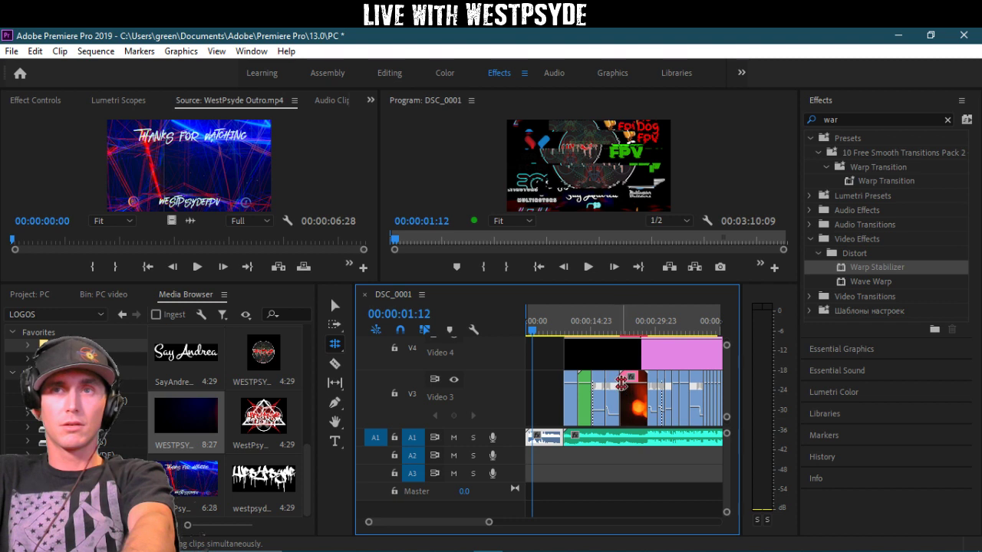
pyautogui.scroll(1, 452, 365)
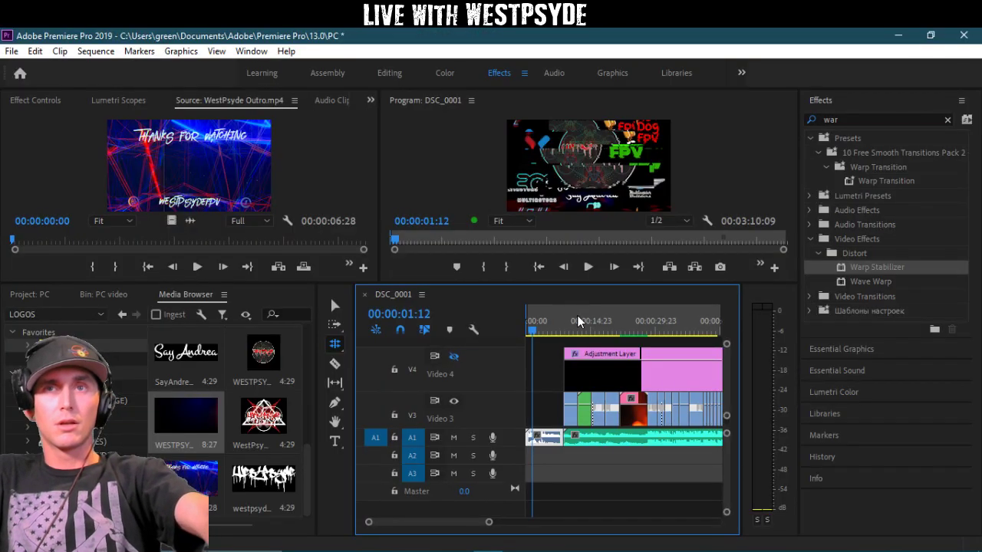
pyautogui.click(569, 315)
pyautogui.press('space')
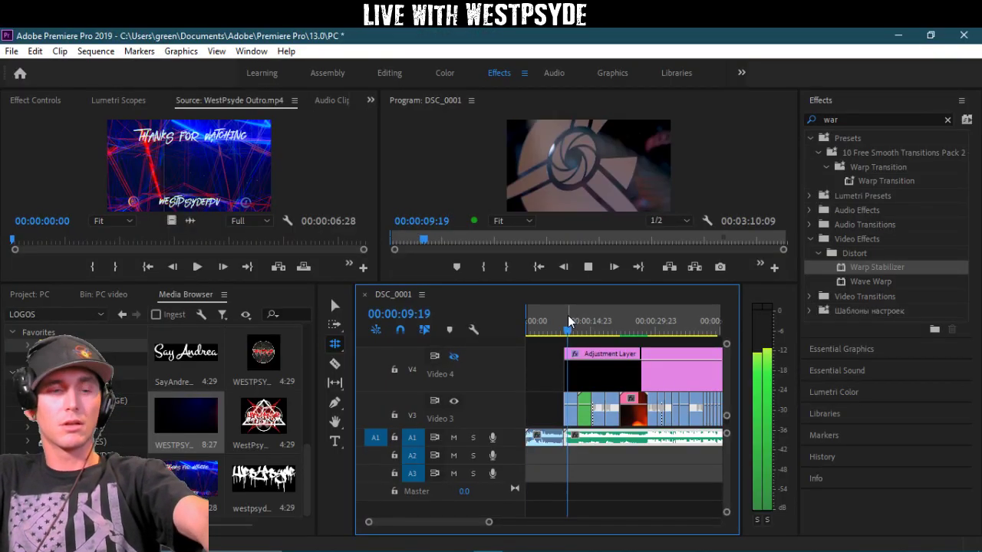
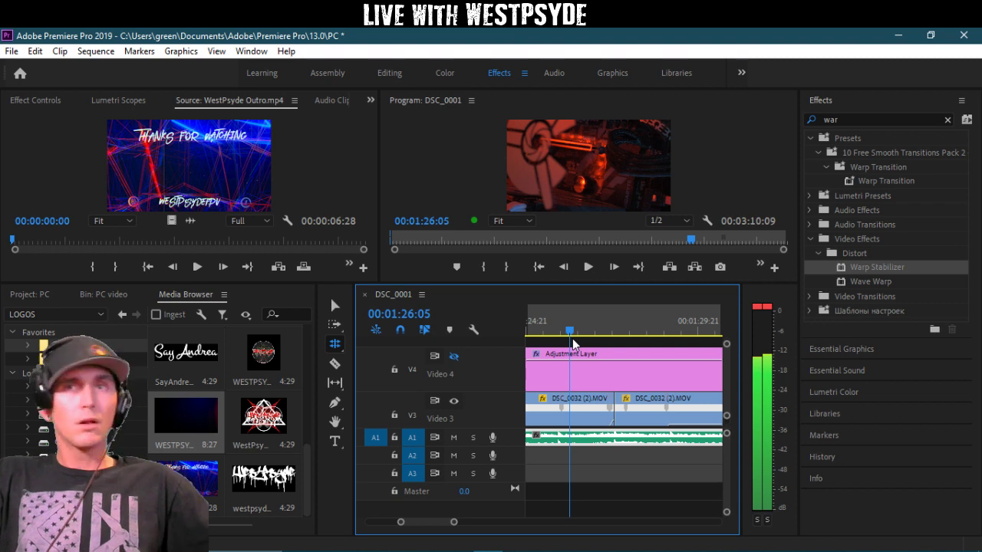
# Step: Cut the DSC_0032 (2).MOV clip on Video 3 at 00:01:25:19
pyautogui.moveTo(574, 344); pyautogui.dragTo(567, 370)
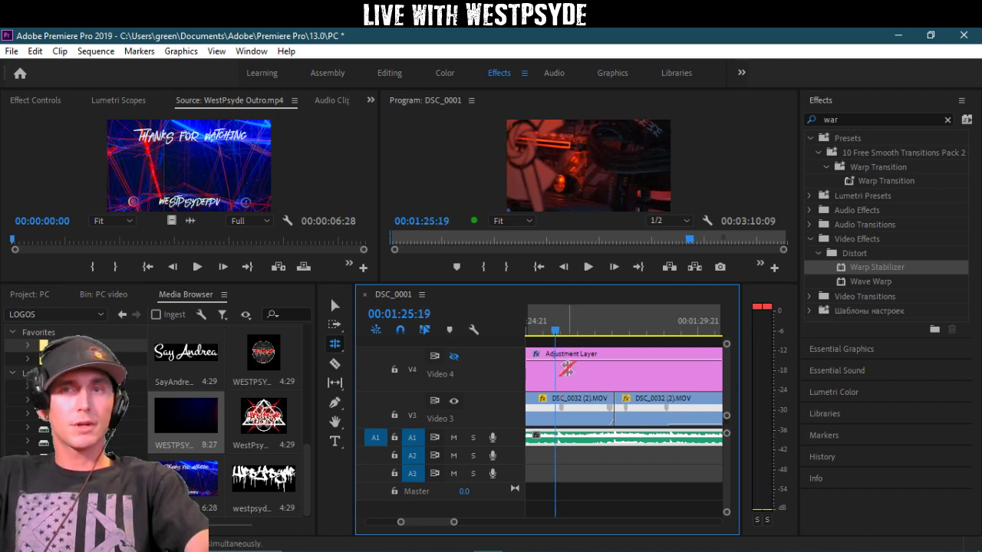
pyautogui.press('c')
pyautogui.click(557, 407)
pyautogui.press('v')
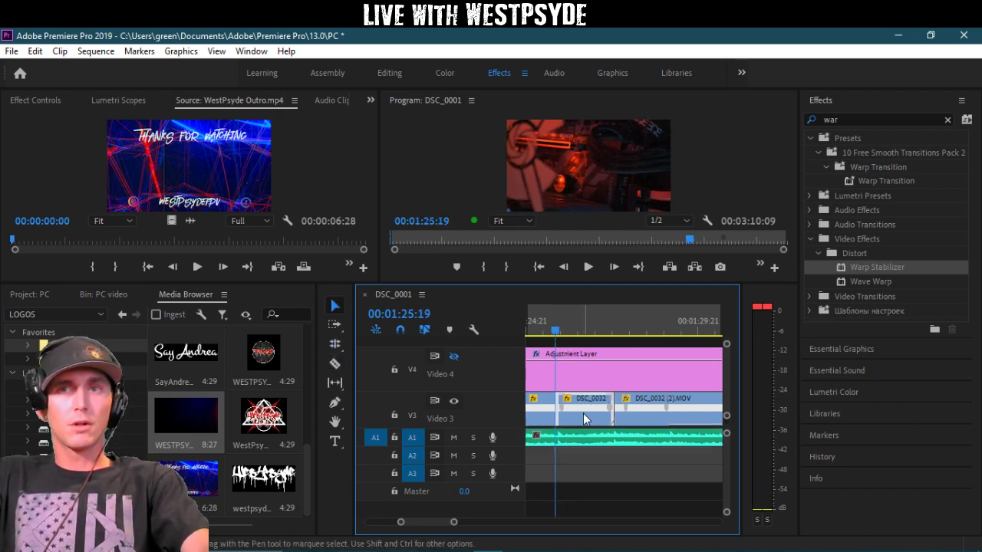
# Step: Nest the DSC_0032 segment after the cut on Video 3, keeping the name Nested Sequence 10
pyautogui.rightClick(583, 418)
pyautogui.click(620, 375)
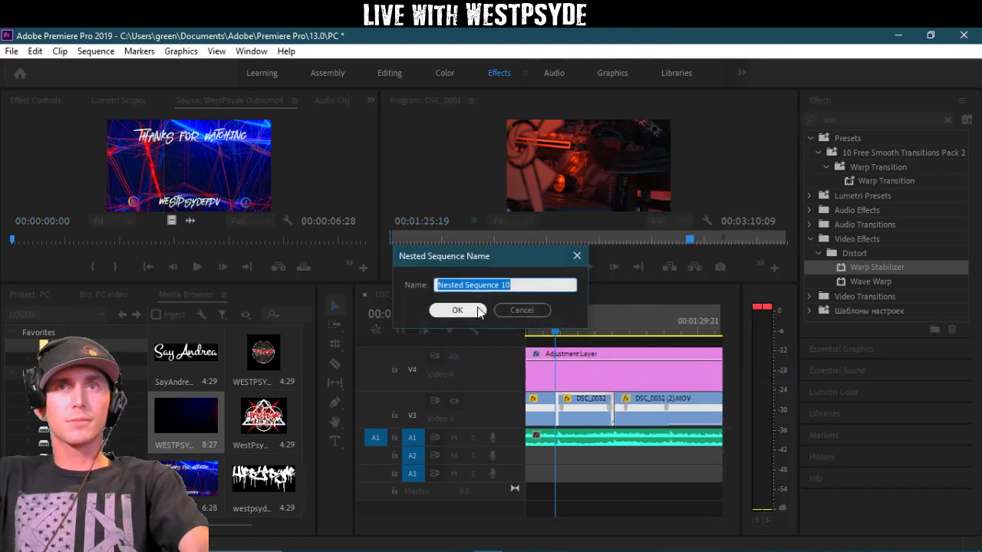
pyautogui.click(479, 311)
# Step: Replace the nested segment on Video 3 with an After Effects composition, switching to After Effects
pyautogui.rightClick(595, 413)
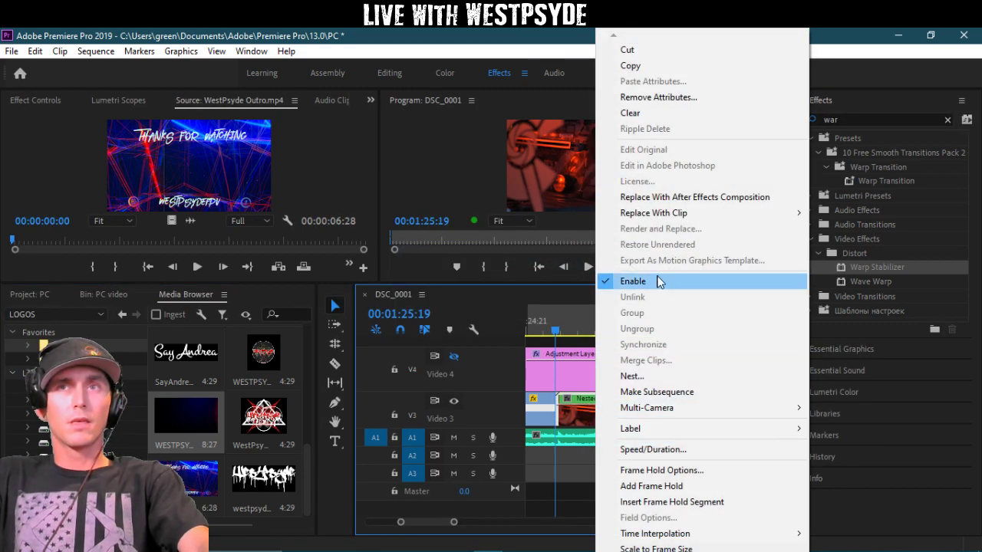
pyautogui.click(664, 197)
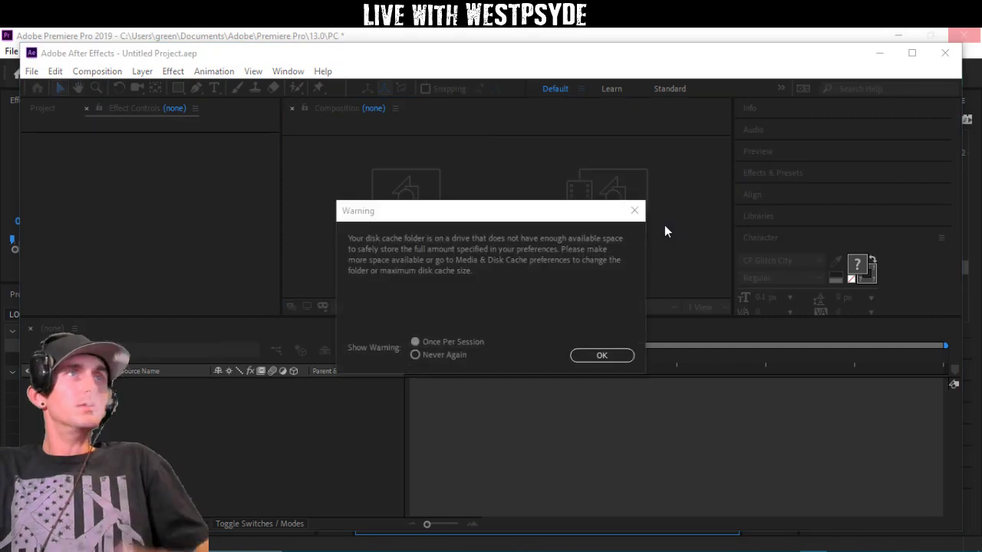
pyautogui.click(601, 356)
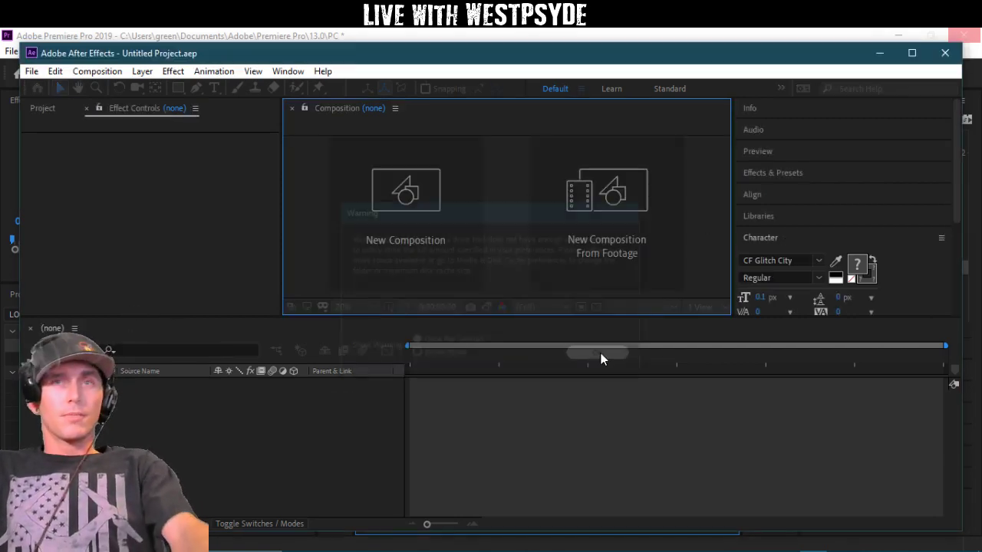
# Step: Save the After Effects project as "video card" in the Documents folder
pyautogui.hotkey('ctrl', 's')
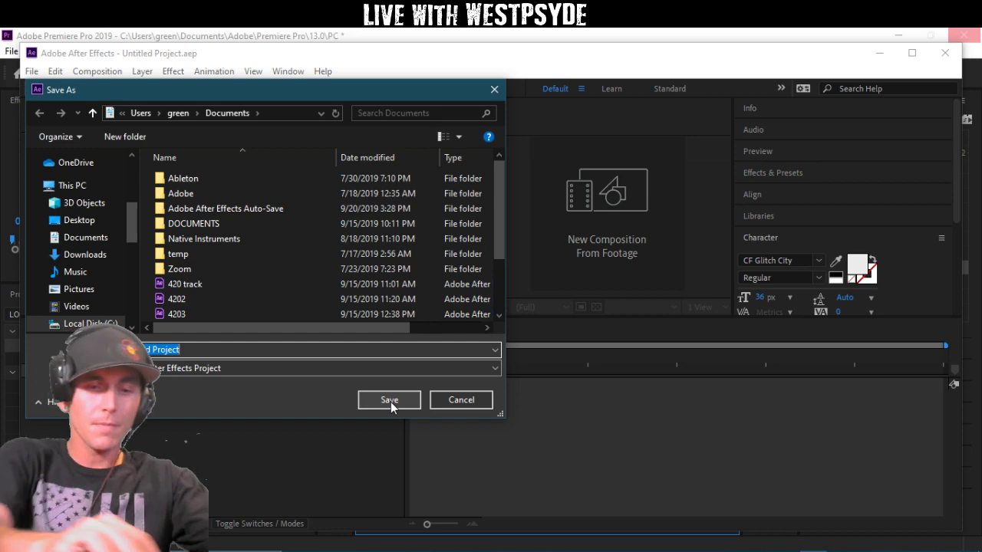
pyautogui.press('BackSpace')
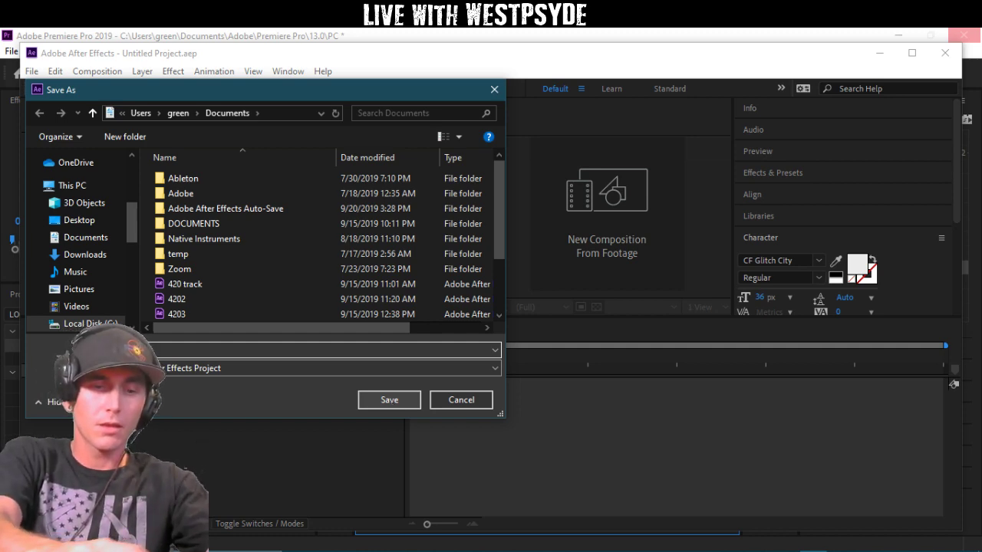
pyautogui.click(389, 401)
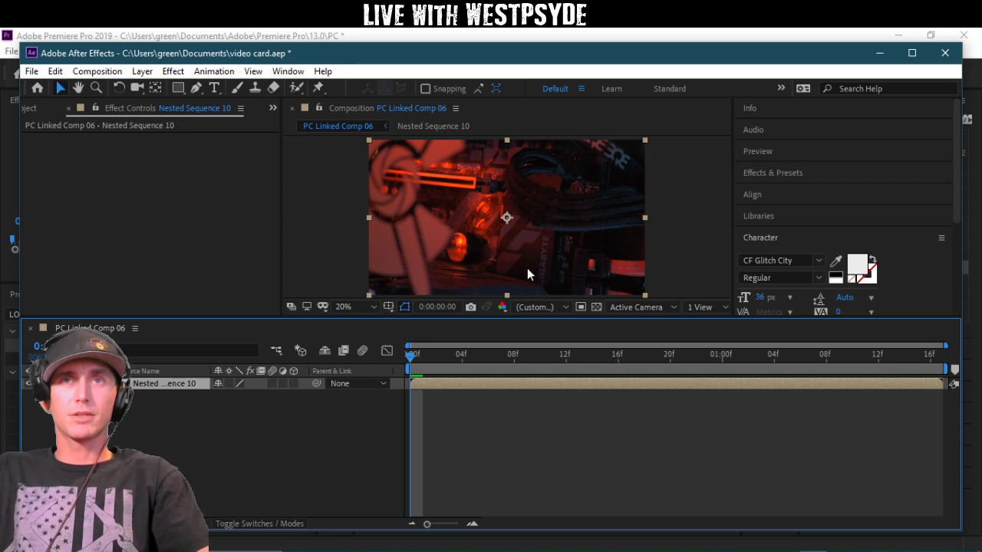
# Step: Set the composition preview resolution to Quarter and apply the 3D Camera Tracker effect to the Nested Sequence 10 layer
pyautogui.hotkey('ctrl', 'alt', 'shift', 'j')
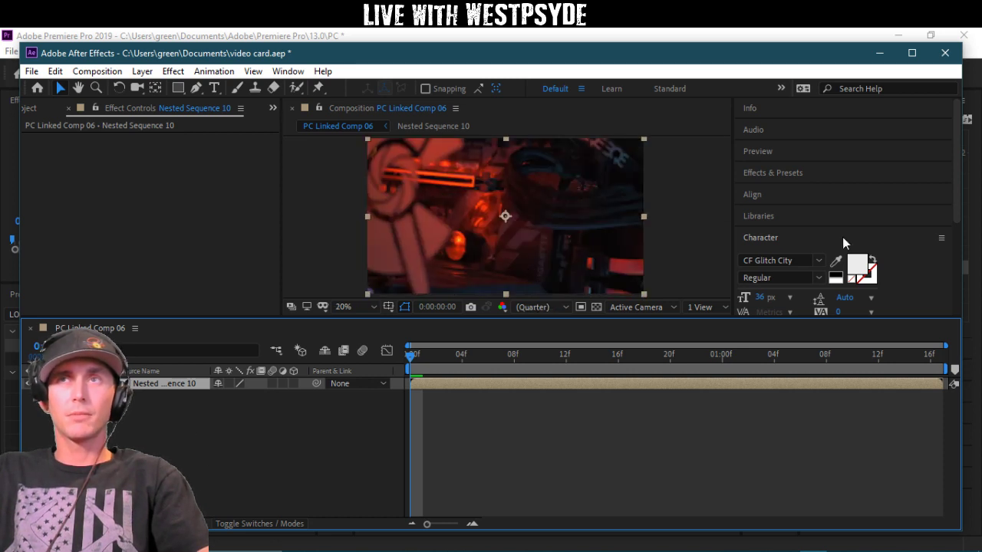
pyautogui.click(815, 168)
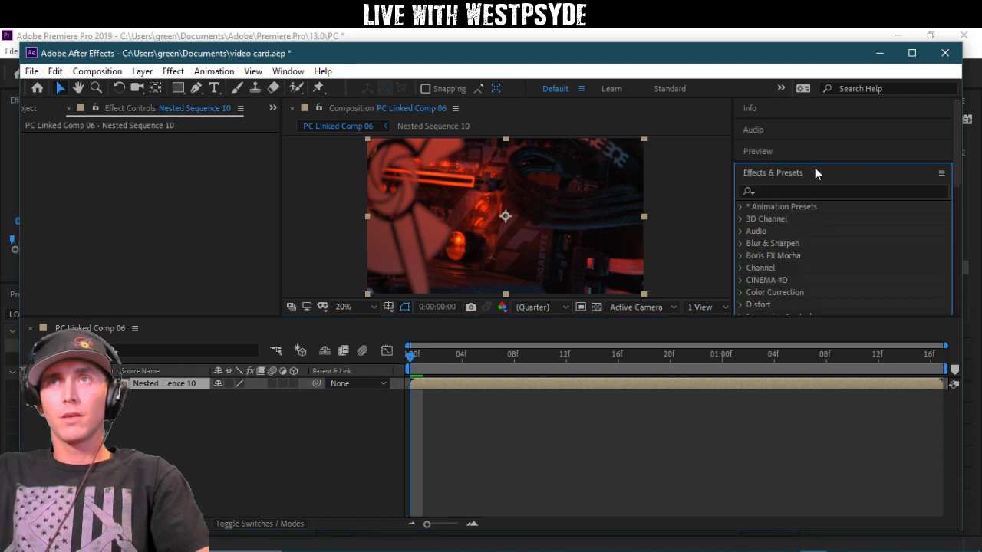
pyautogui.click(813, 191)
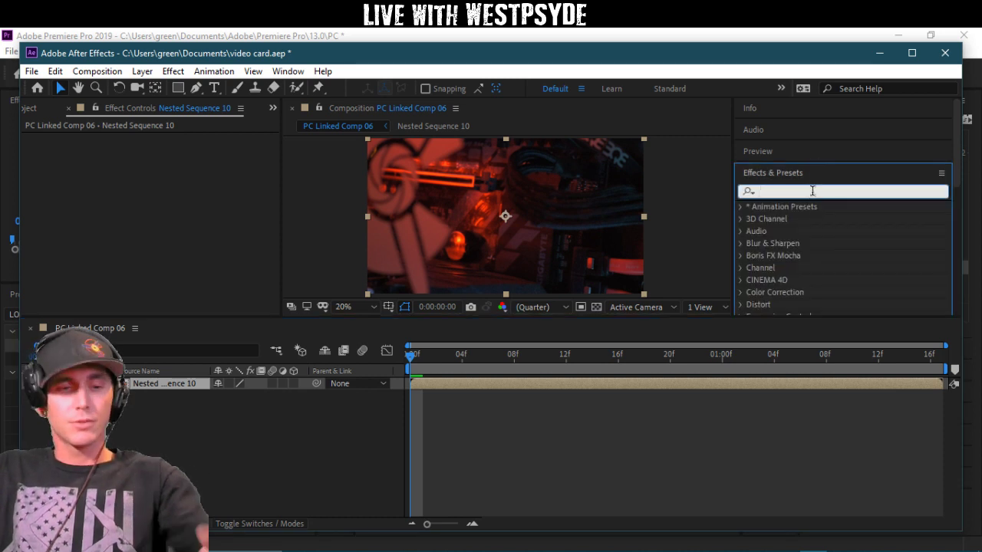
pyautogui.write('3d c')
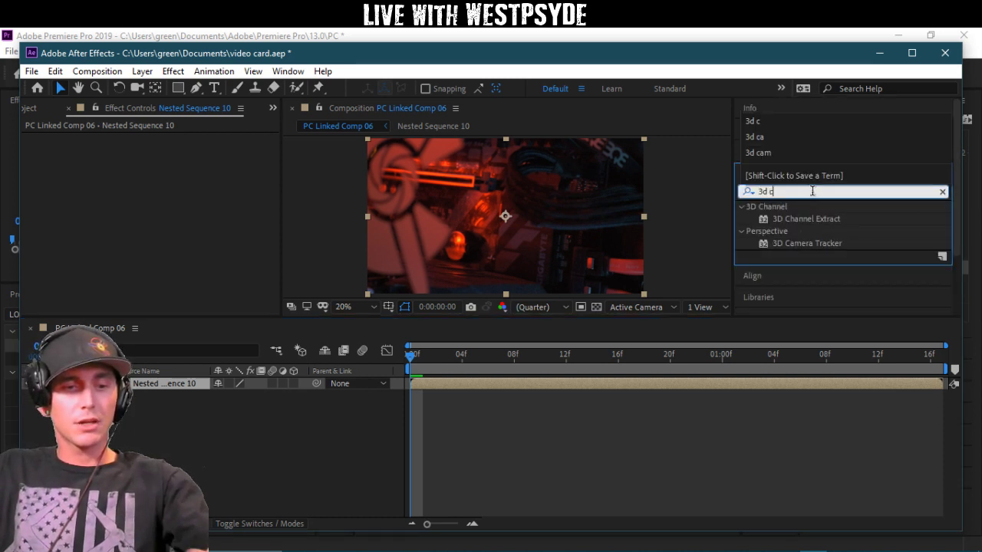
pyautogui.write('am')
pyautogui.press('Return')
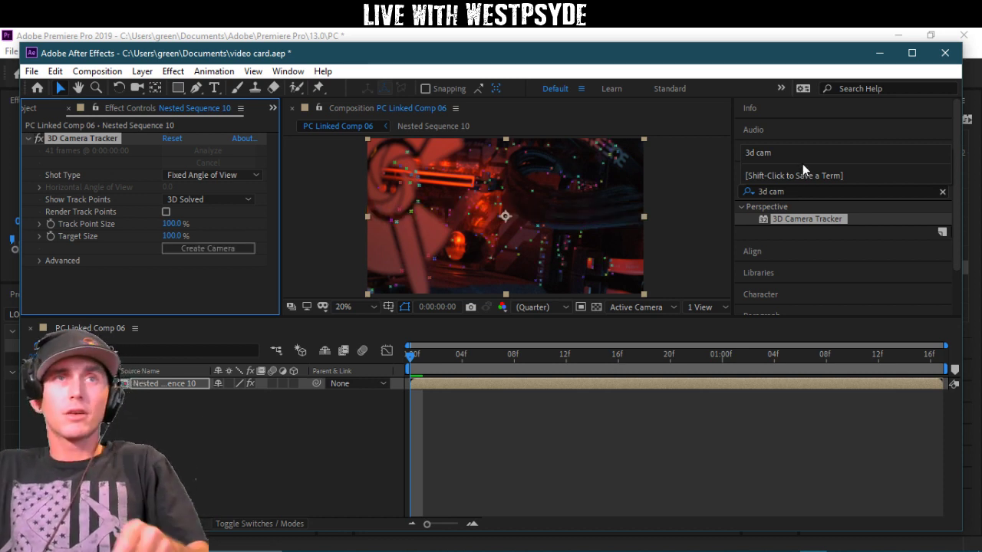
# Step: Inspect the track points across the shot and, at 0:00:00:09, create a text layer and camera from the points below the fan
pyautogui.moveTo(411, 353); pyautogui.dragTo(762, 357)
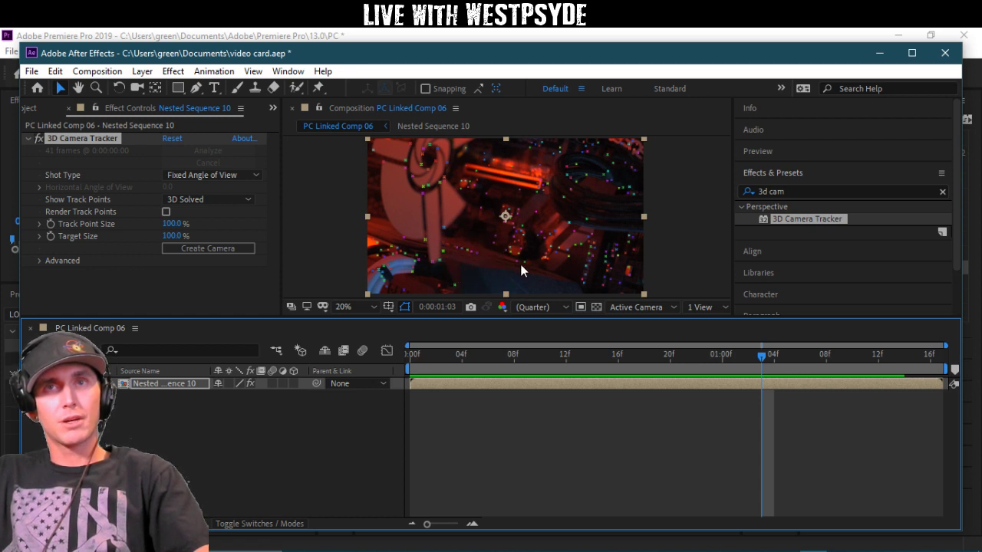
pyautogui.moveTo(759, 359); pyautogui.dragTo(528, 355)
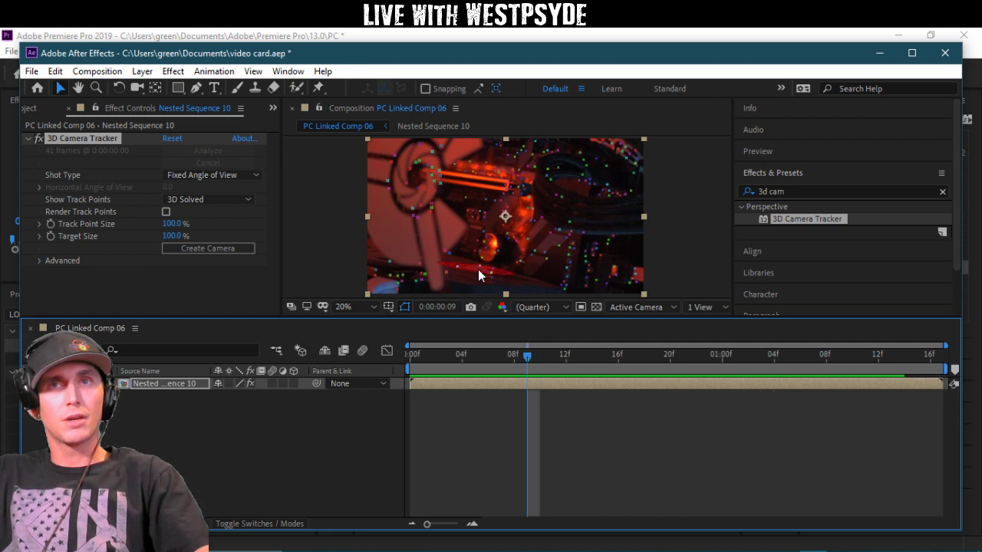
pyautogui.rightClick(478, 270)
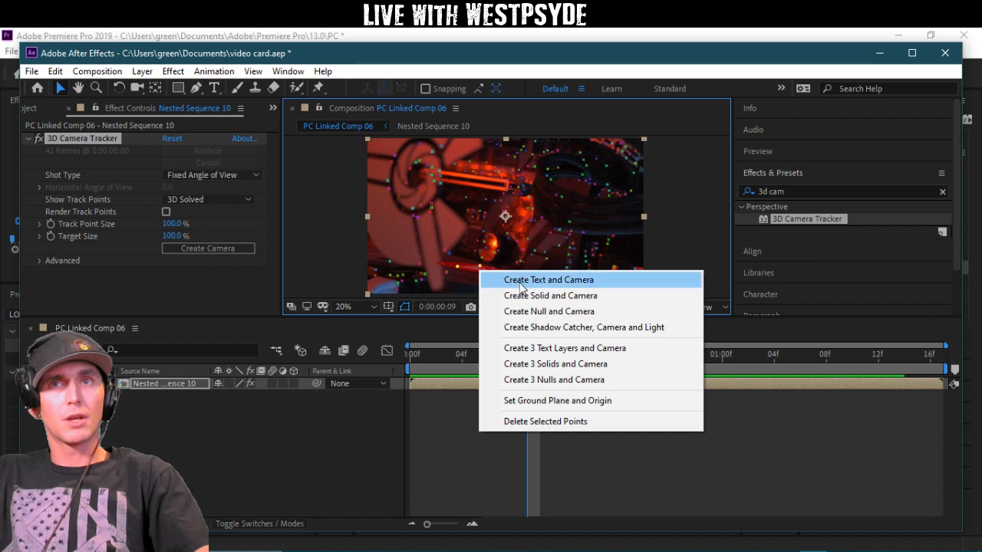
pyautogui.click(521, 281)
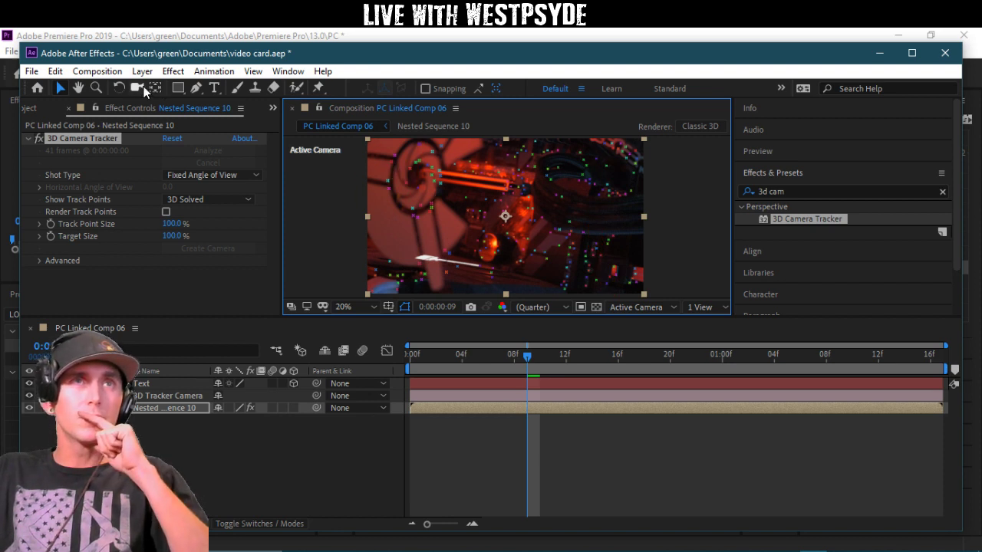
# Step: Rotate the Text layer about its 3D axes until the letter stands upright beside the fan, undoing accidental rotations of the footage layer
pyautogui.click(120, 87)
pyautogui.moveTo(468, 275); pyautogui.dragTo(482, 257)
pyautogui.hotkey('ctrl', 'z')
pyautogui.hotkey('ctrl', 'z')
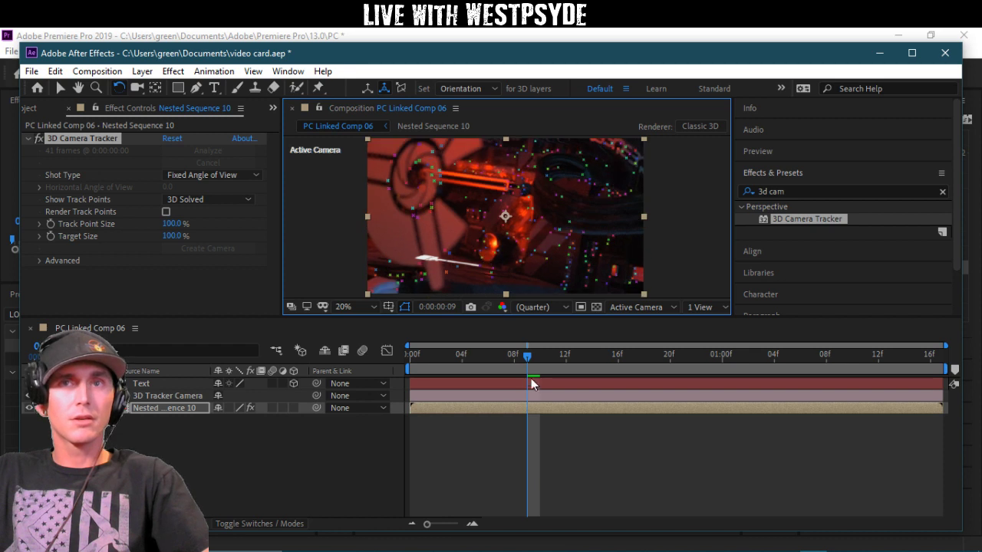
pyautogui.click(537, 384)
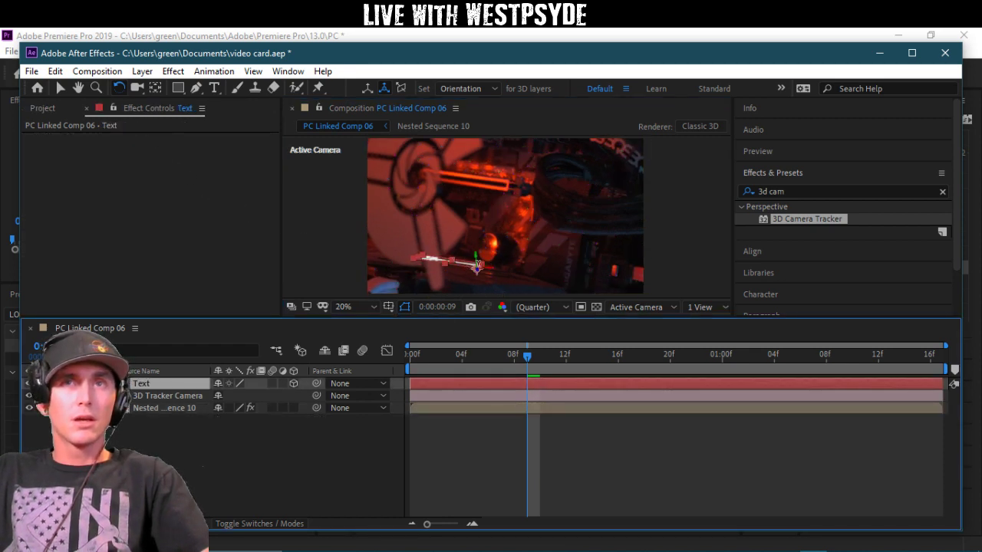
pyautogui.moveTo(477, 265)
pyautogui.mouseDown()
pyautogui.moveTo(467, 286)
pyautogui.moveTo(485, 280)
pyautogui.moveTo(489, 290)
pyautogui.moveTo(481, 260)
pyautogui.moveTo(452, 275)
pyautogui.moveTo(442, 249)
pyautogui.moveTo(475, 267)
pyautogui.mouseUp()
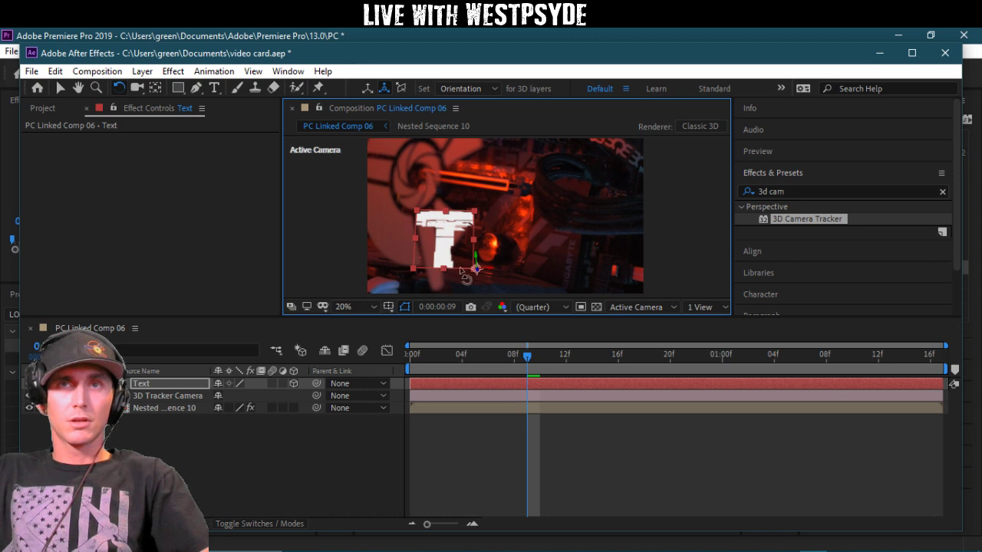
pyautogui.moveTo(476, 268); pyautogui.dragTo(484, 259)
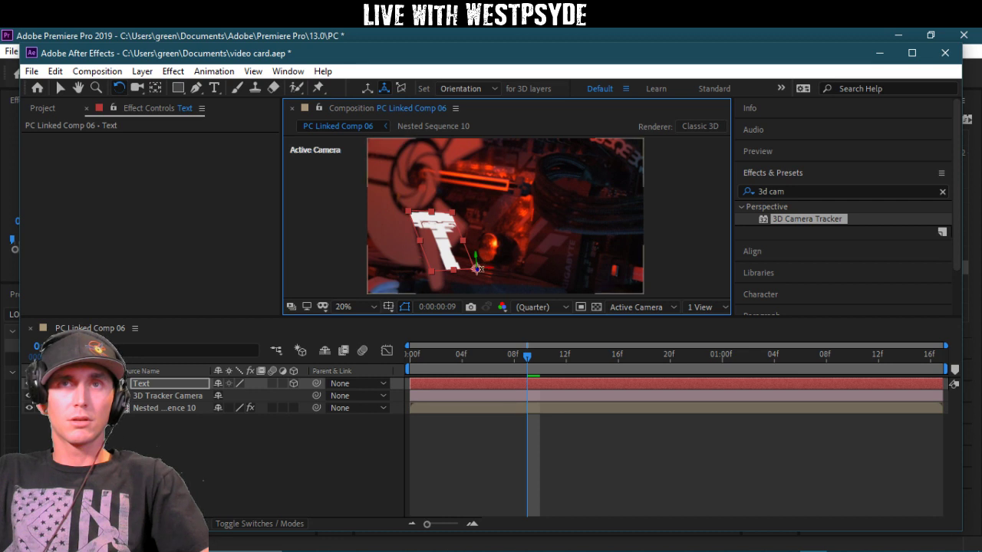
pyautogui.moveTo(477, 268); pyautogui.dragTo(472, 284)
pyautogui.click(477, 279)
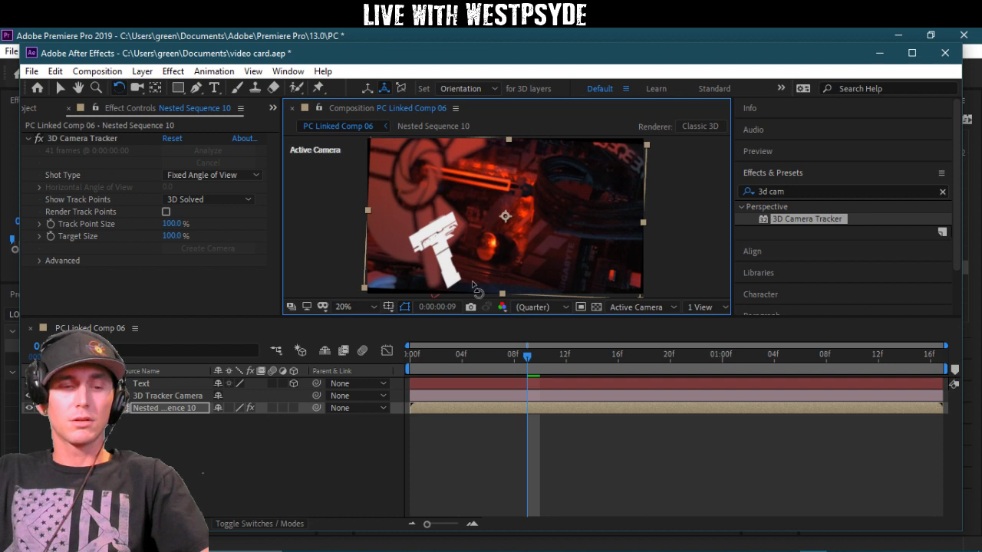
pyautogui.hotkey('ctrl', 'z')
pyautogui.click(511, 384)
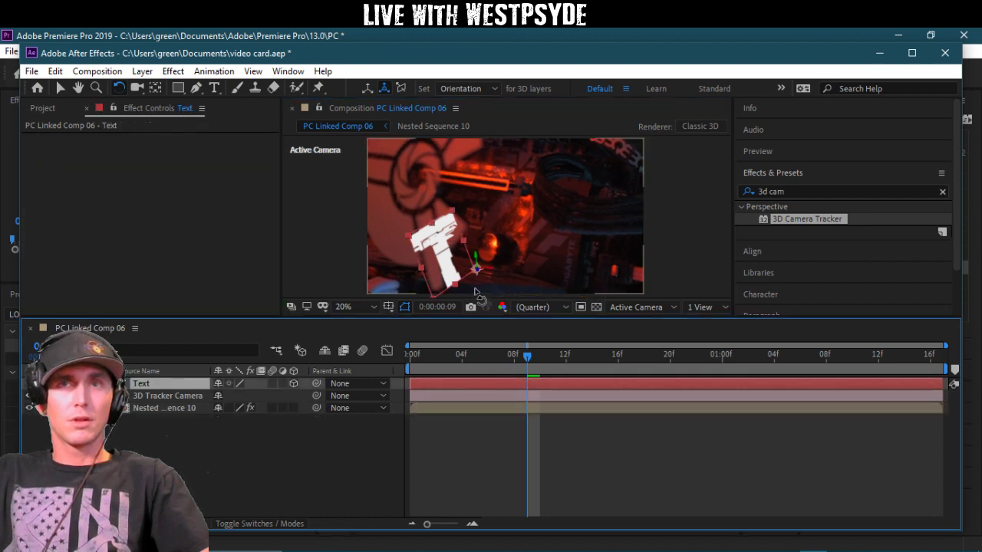
pyautogui.moveTo(479, 278)
pyautogui.mouseDown()
pyautogui.moveTo(483, 261)
pyautogui.moveTo(477, 268)
pyautogui.mouseUp()
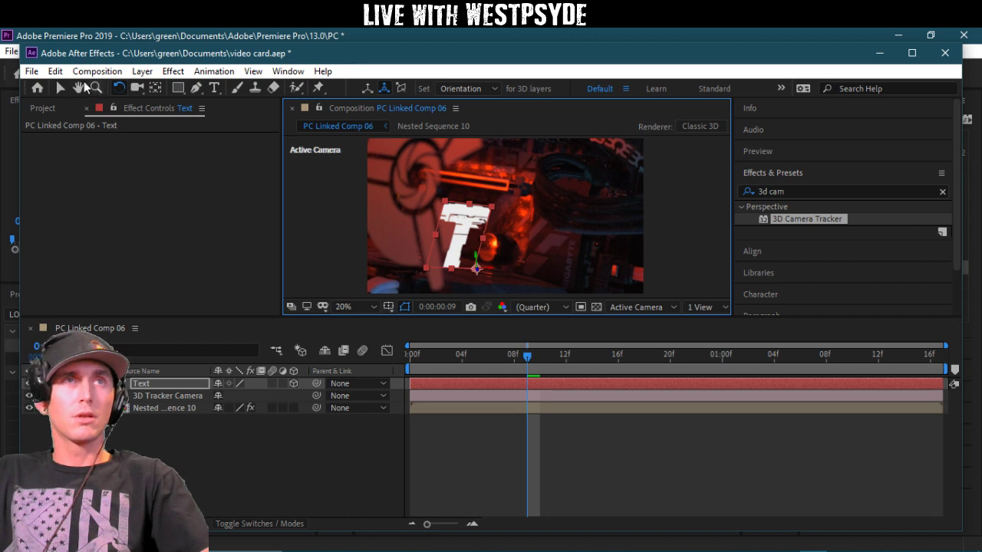
# Step: Move the Text layer to the lower edge of the shot below the glowing orange light, and change its text to GTX
pyautogui.click(59, 88)
pyautogui.moveTo(460, 240); pyautogui.dragTo(503, 253)
pyautogui.moveTo(483, 219); pyautogui.dragTo(472, 246)
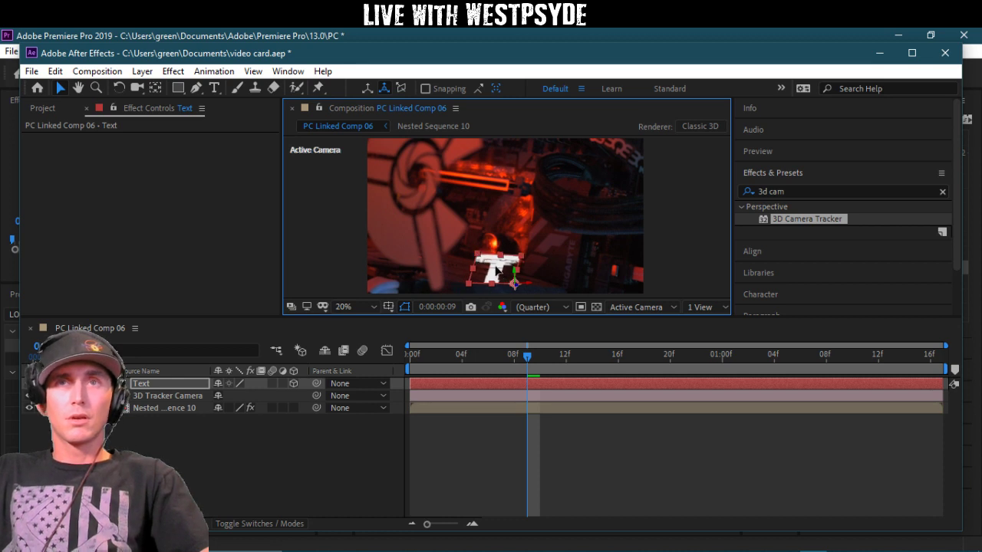
pyautogui.doubleClick(495, 266)
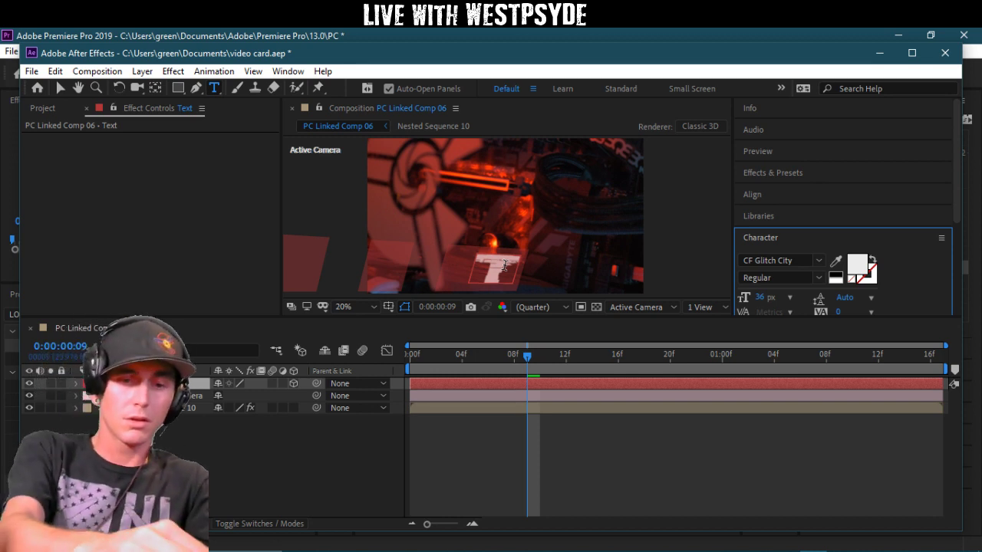
pyautogui.write('GTX')
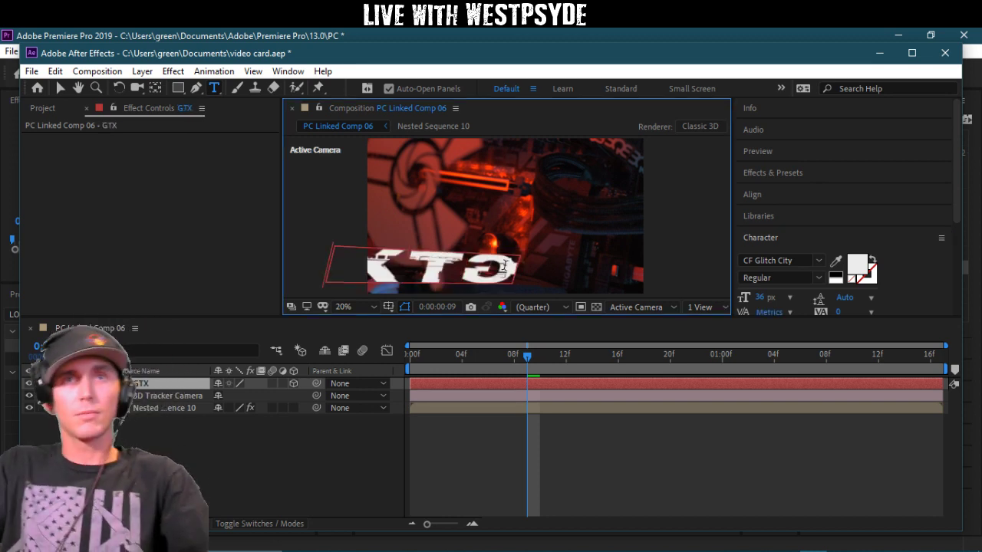
# Step: Flip the mirrored GTX layer horizontally by scaling it through its anchor point, making the letters narrower and readable from left to right
pyautogui.click(531, 385)
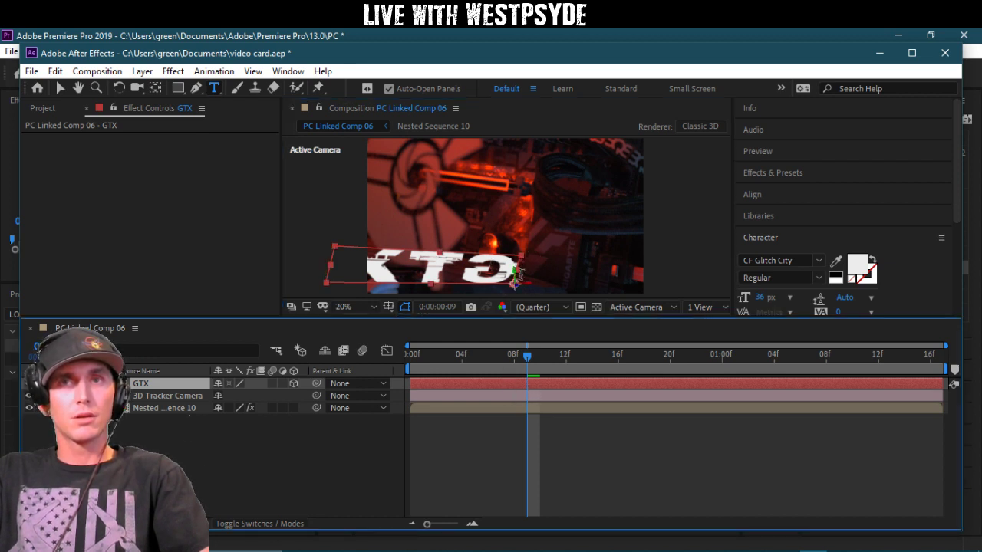
pyautogui.click(61, 88)
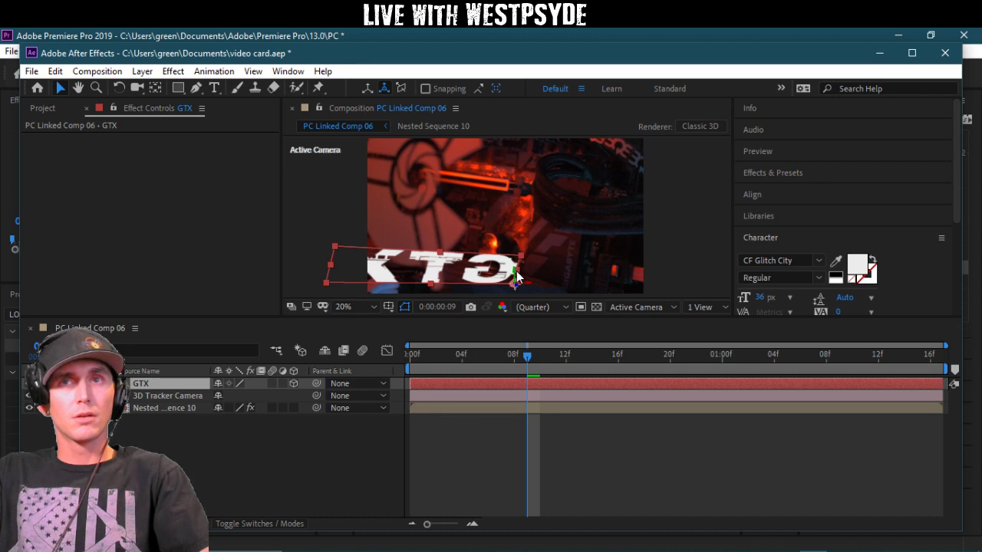
pyautogui.moveTo(517, 278); pyautogui.dragTo(525, 272)
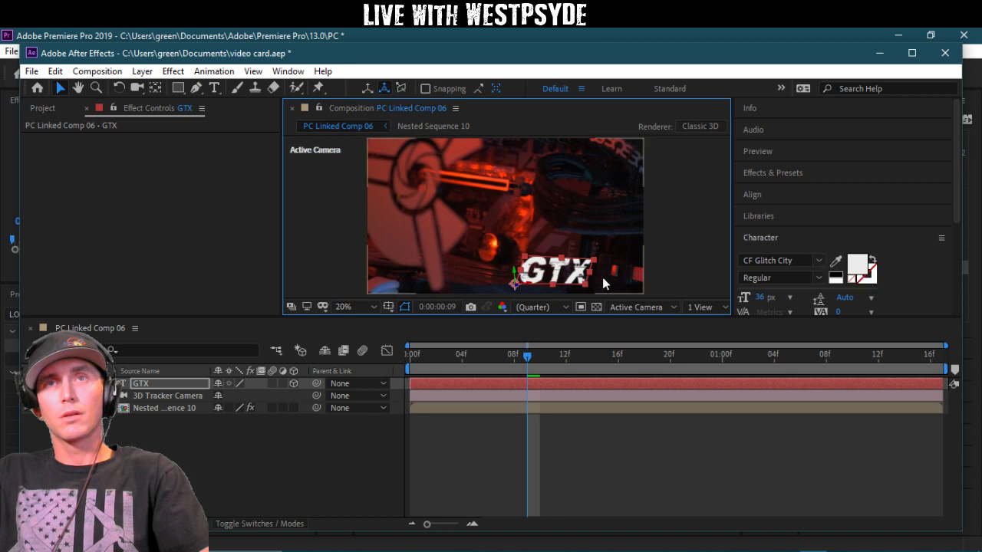
# Step: Set the font of the GTX text layer to Depressionist 3 Revisited
pyautogui.hotkey('ctrl', 't')
pyautogui.click(775, 261)
pyautogui.click(819, 261)
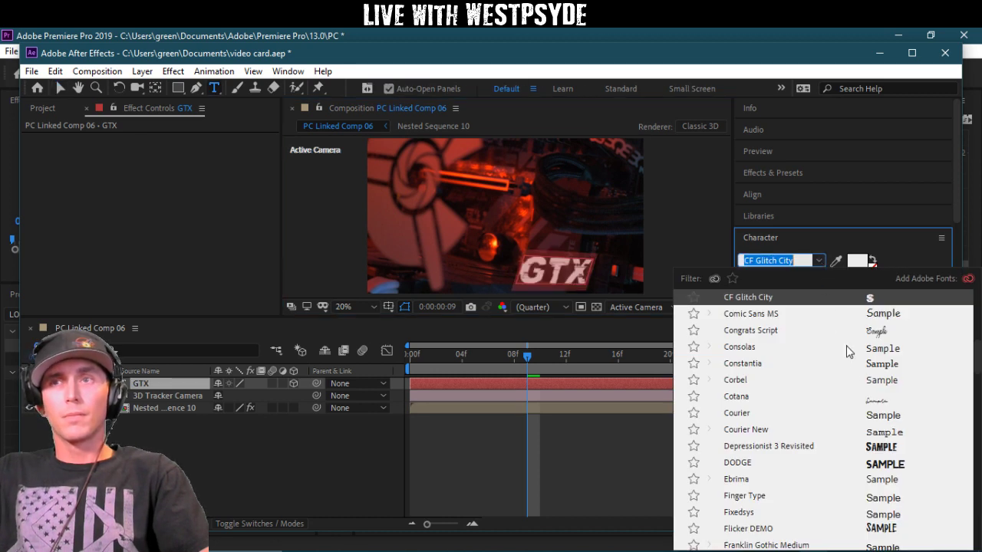
pyautogui.scroll(-1, 847, 368)
pyautogui.click(844, 402)
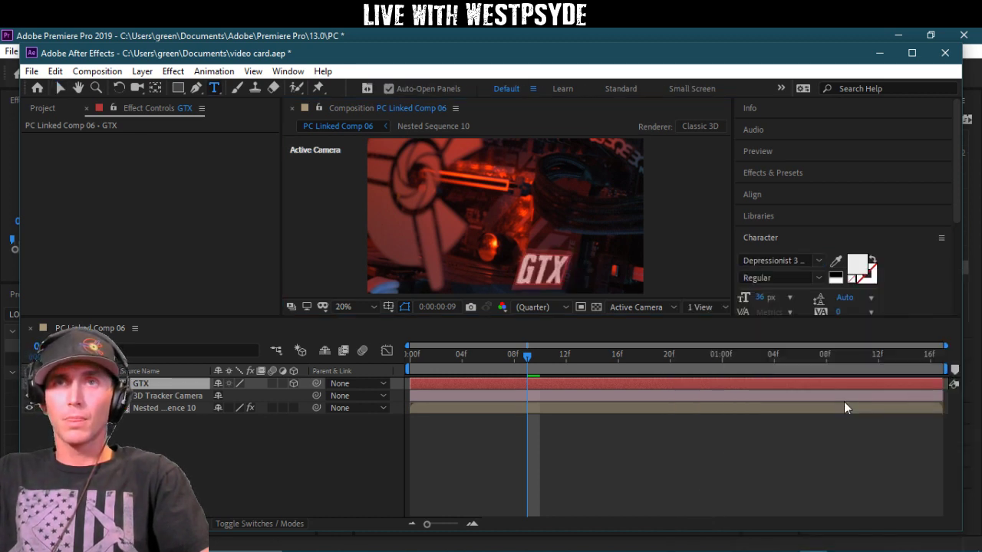
# Step: Append 1660 to the text so it reads GTX1660
pyautogui.click(564, 271)
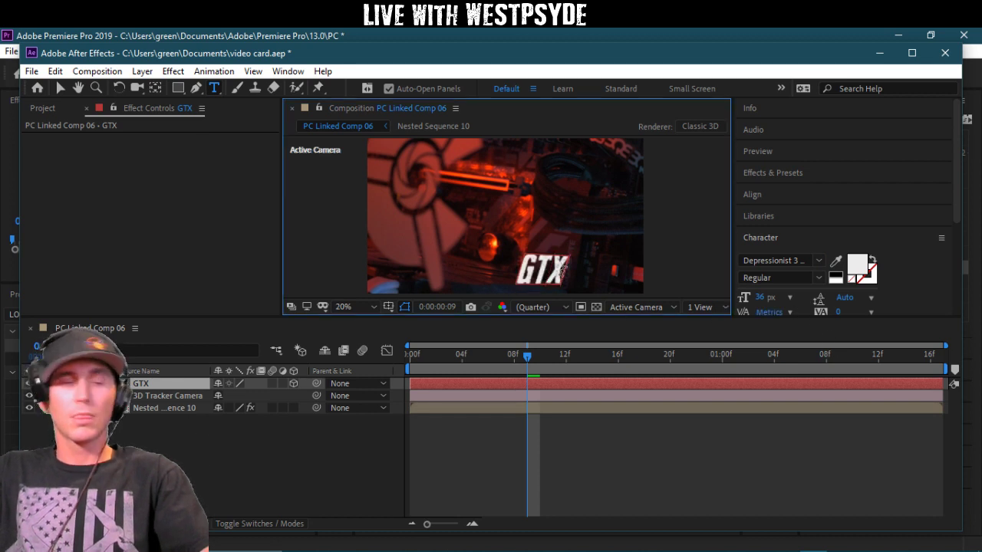
pyautogui.write('1660')
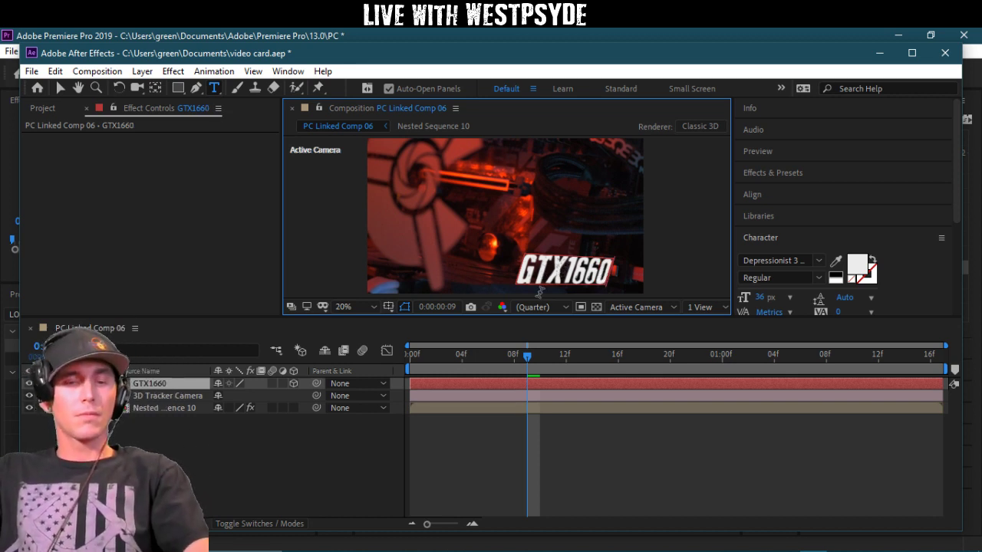
pyautogui.click(60, 87)
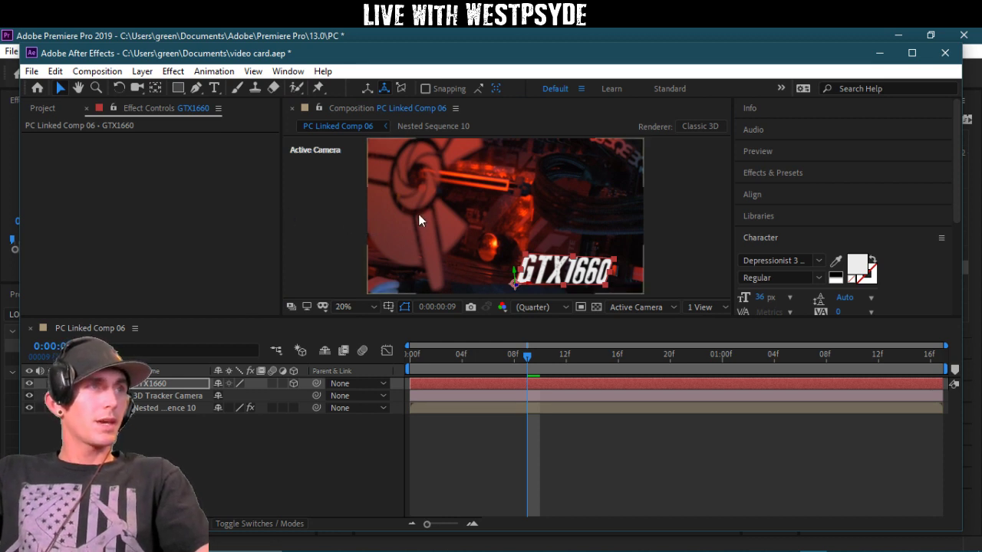
# Step: Reposition the GTX1660 text over the video card, adjusting its placement at 0:00:00:09, 0:00:01:12 and 0:00:01:16
pyautogui.moveTo(570, 269); pyautogui.dragTo(536, 274)
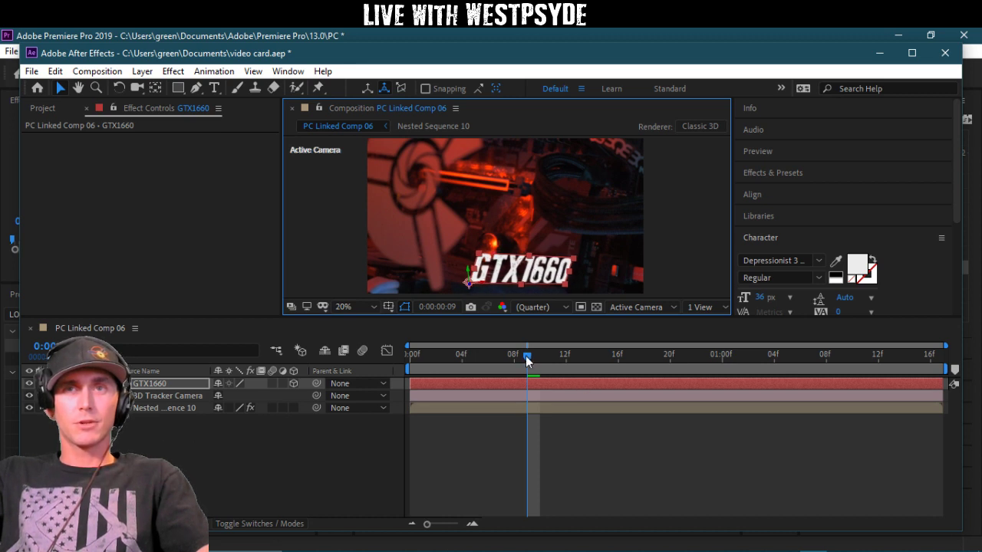
pyautogui.moveTo(528, 361); pyautogui.dragTo(880, 335)
pyautogui.moveTo(547, 270); pyautogui.dragTo(527, 255)
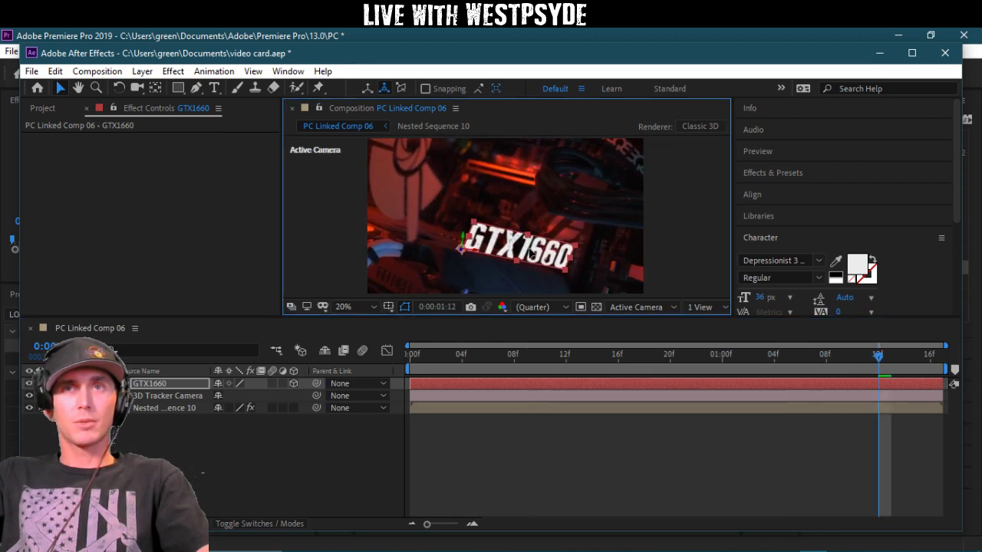
pyautogui.moveTo(875, 359); pyautogui.dragTo(929, 337)
pyautogui.click(560, 273)
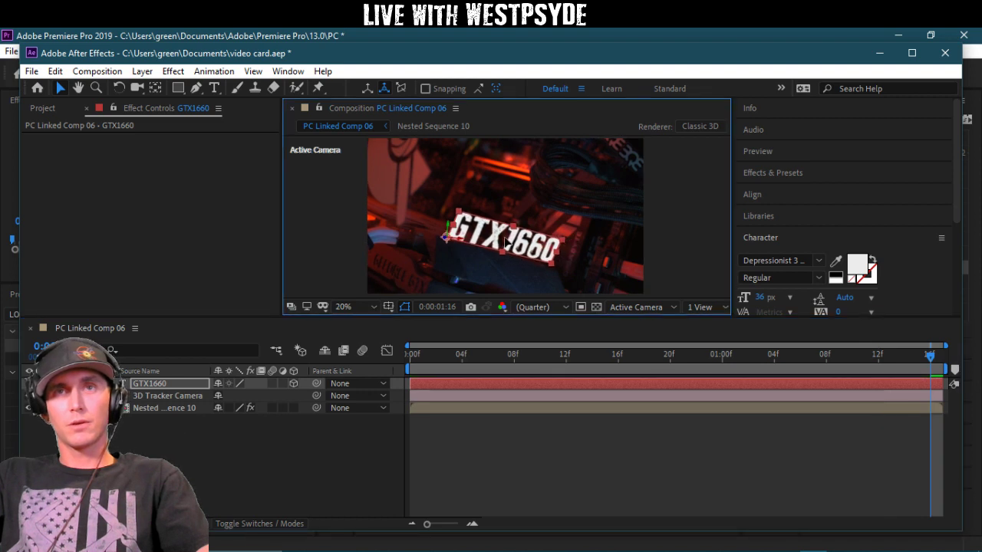
pyautogui.moveTo(504, 243); pyautogui.dragTo(504, 244)
# Step: Preview the tracked GTX1660 text from the start of the composition, and inspect its placement at 0:00:00:09
pyautogui.moveTo(930, 364); pyautogui.dragTo(283, 292)
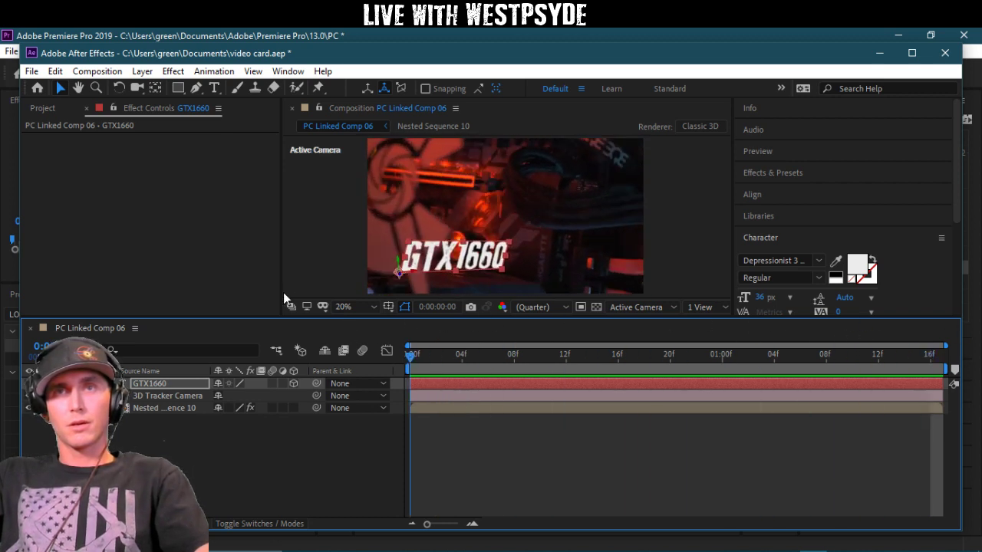
pyautogui.press('space')
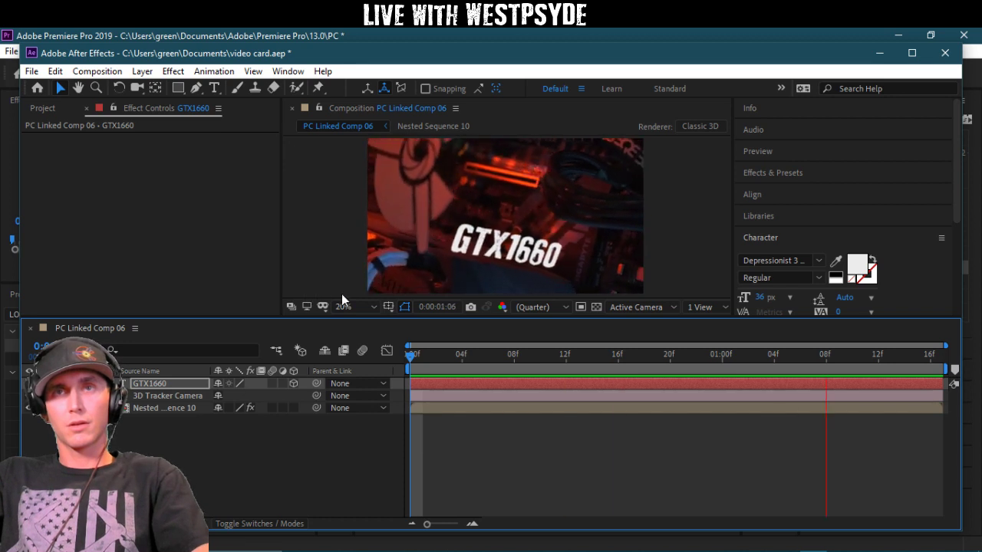
pyautogui.press('space')
pyautogui.moveTo(491, 358); pyautogui.dragTo(528, 319)
pyautogui.click(509, 409)
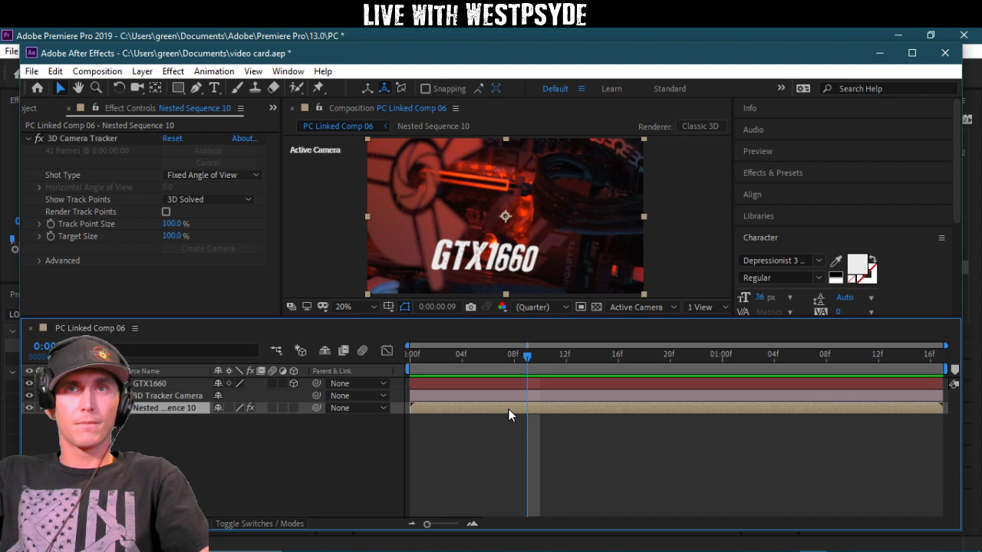
# Step: Add an opacity keyframe of 100% to the GTX1660 layer at 0:00:00:18
pyautogui.moveTo(528, 357); pyautogui.dragTo(640, 367)
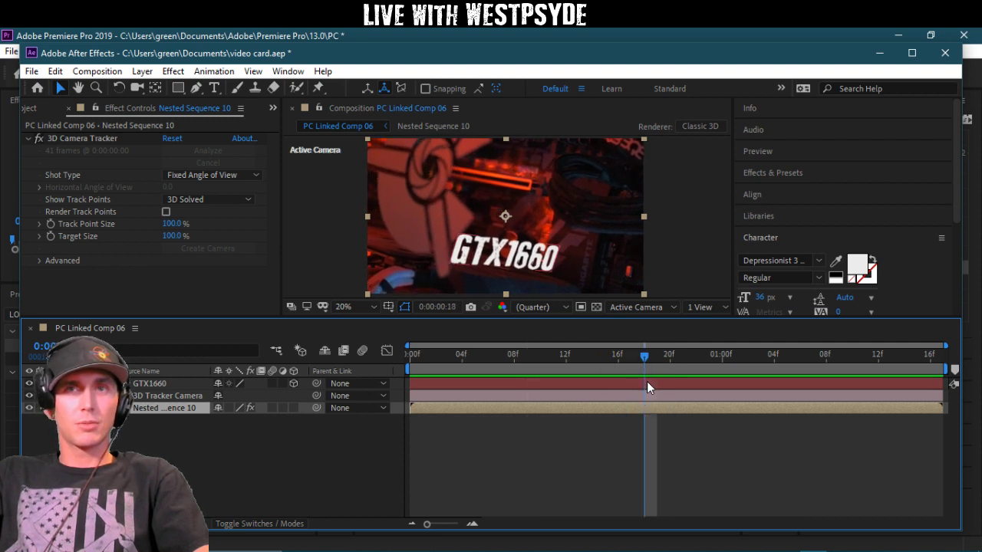
pyautogui.click(646, 382)
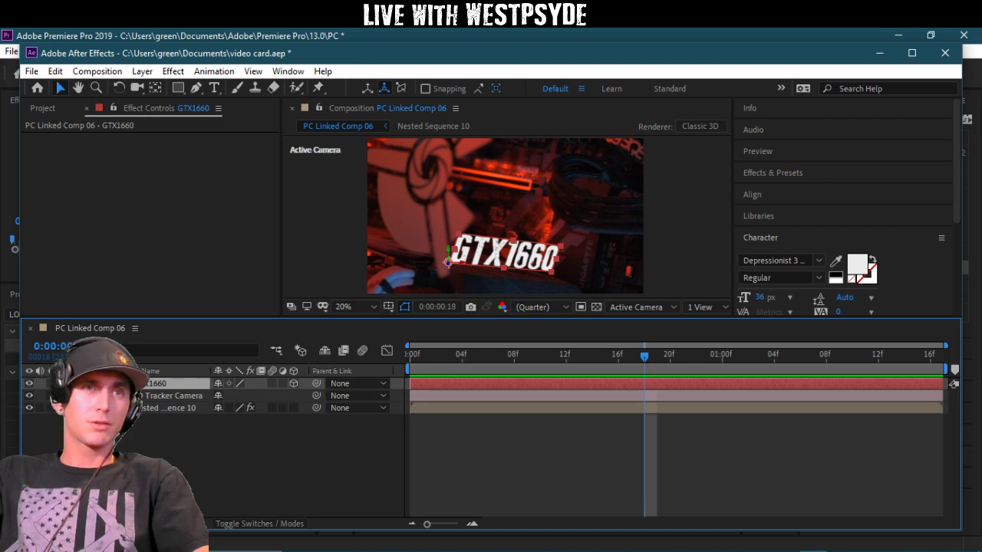
pyautogui.click(73, 384)
pyautogui.click(87, 408)
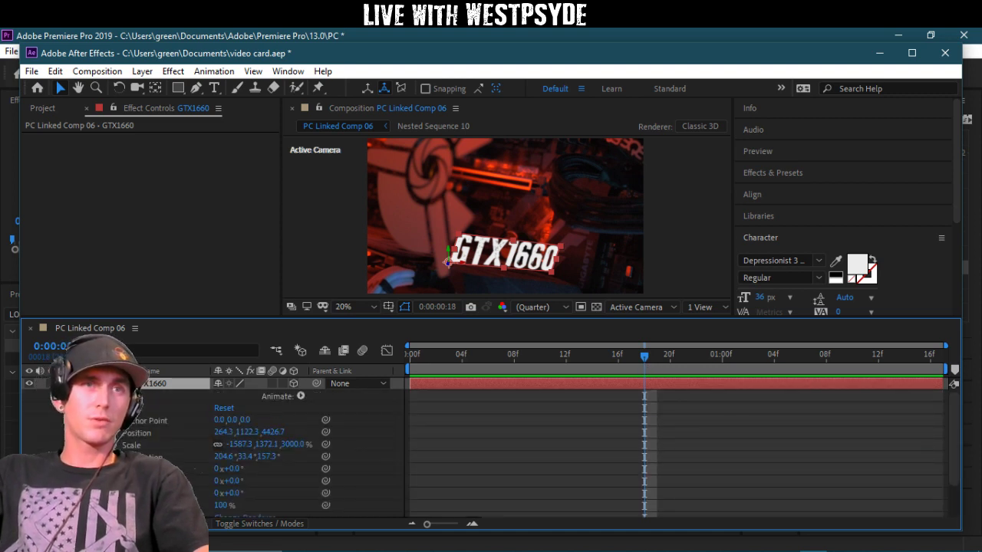
pyautogui.scroll(-1, 178, 454)
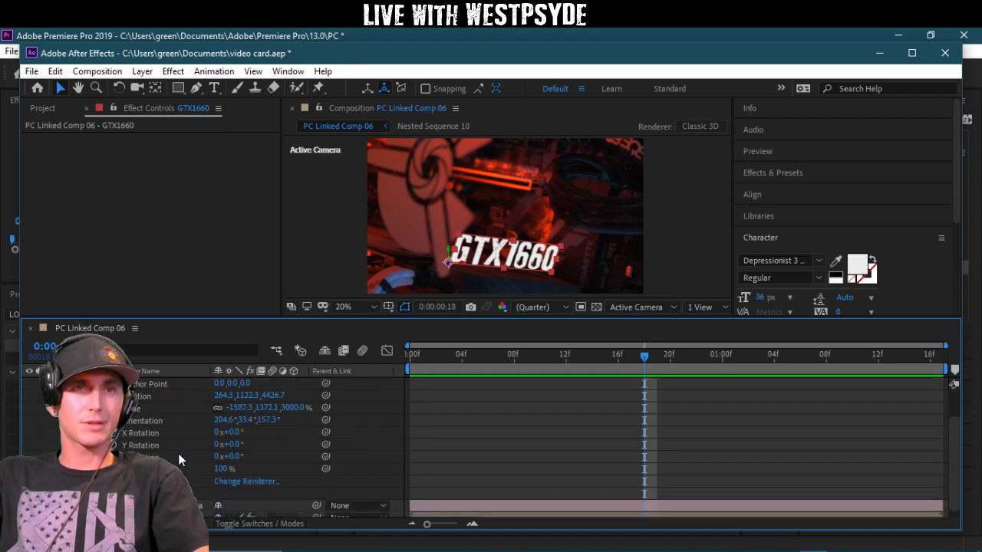
pyautogui.click(114, 469)
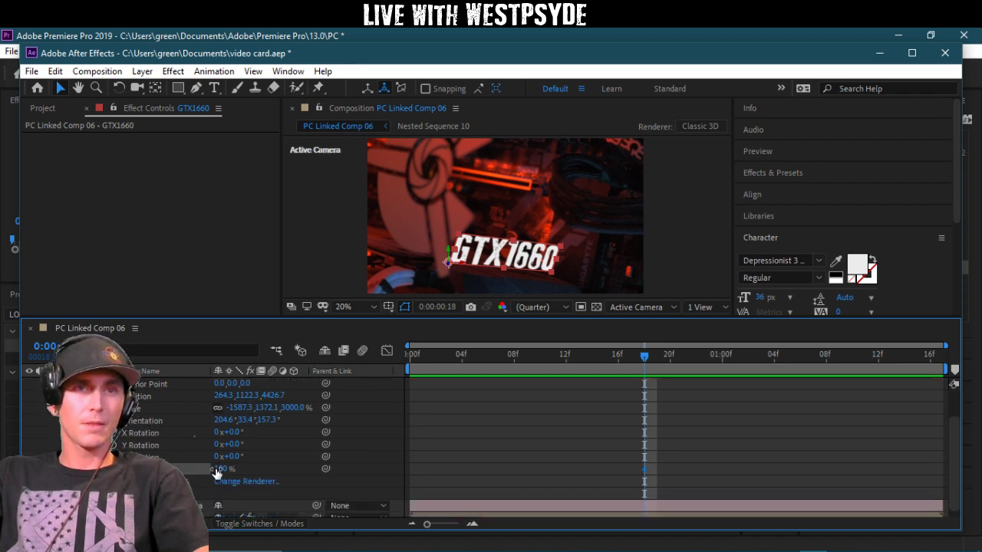
# Step: Set the GTX1660 layer's opacity to 0% at 0:00:00:15 to create a quick fade-in
pyautogui.moveTo(646, 358); pyautogui.dragTo(604, 363)
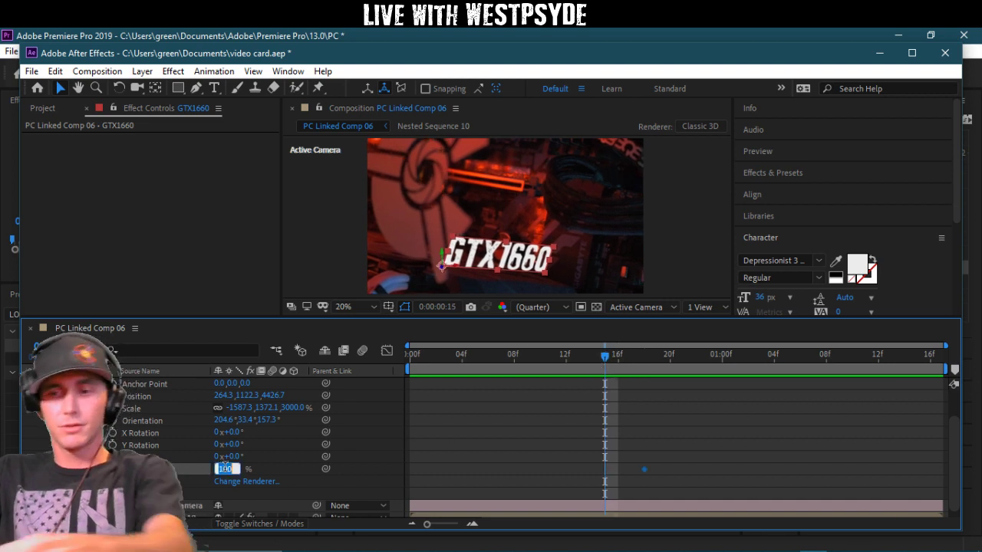
pyautogui.click(222, 469)
pyautogui.write('0')
pyautogui.press('Return')
# Step: Play back the composition to check the timing of the GTX1660 fade-in
pyautogui.press('space')
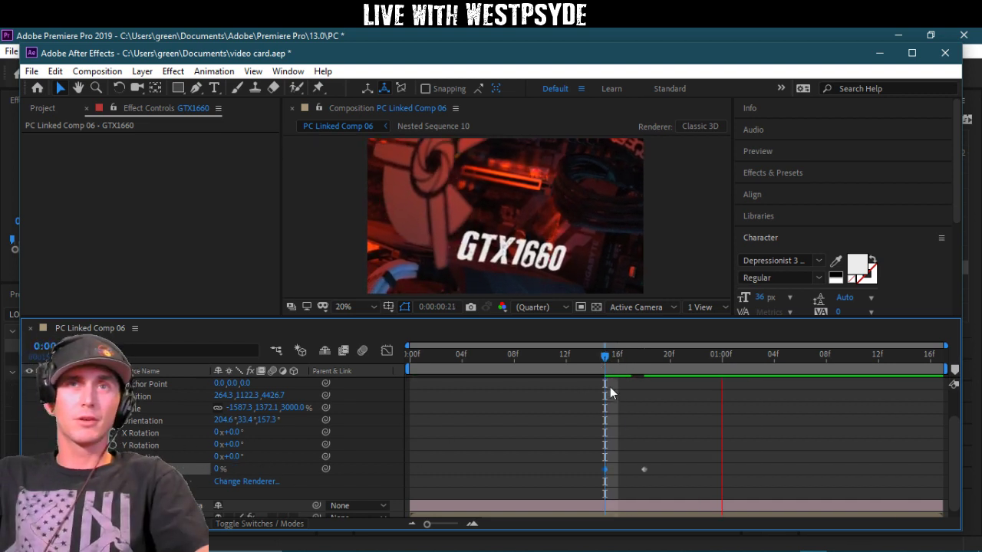
pyautogui.press('space')
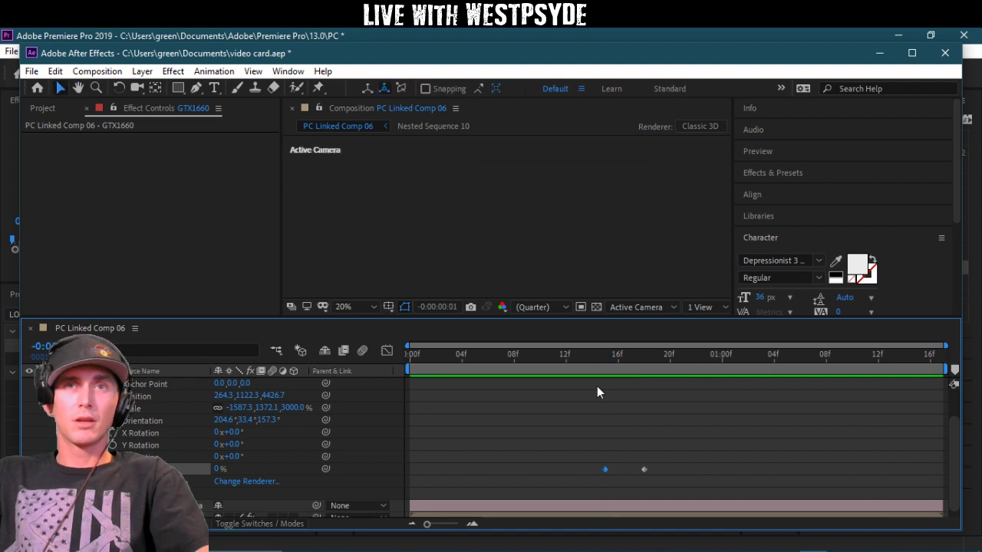
pyautogui.press('space')
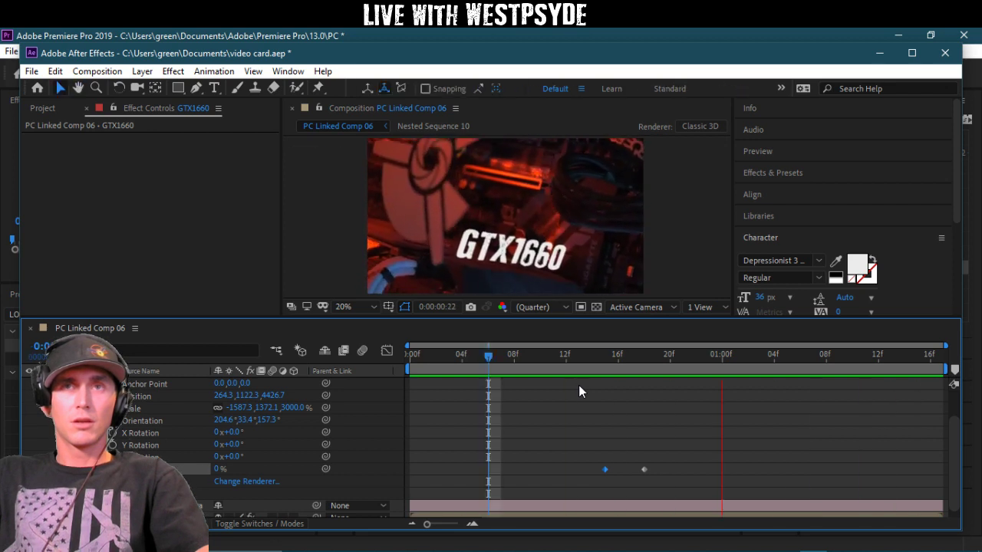
pyautogui.press('space')
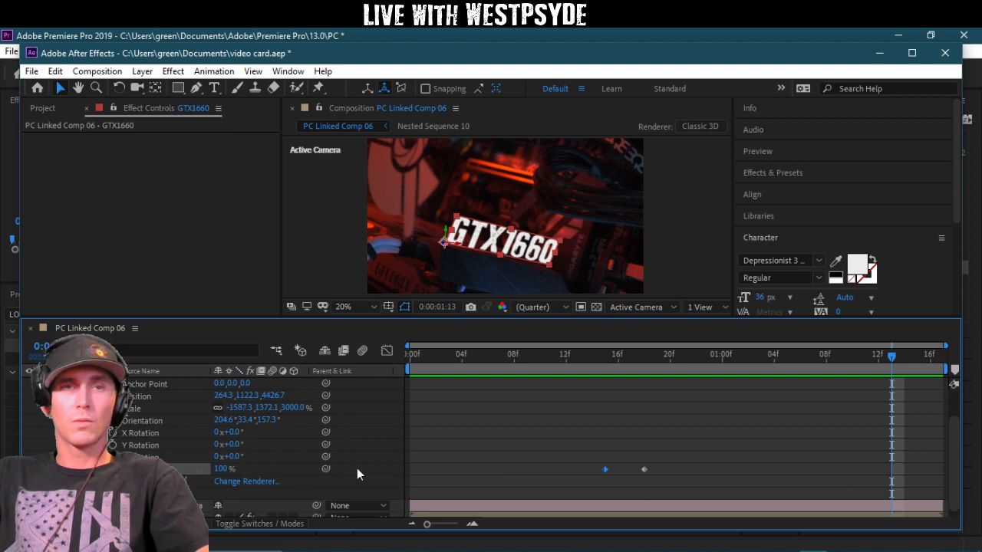
# Step: Fade out the GTX1660 layer with opacity keyframes of 100% at 0:00:01:13 and 0% at the end of the composition
pyautogui.write('0')
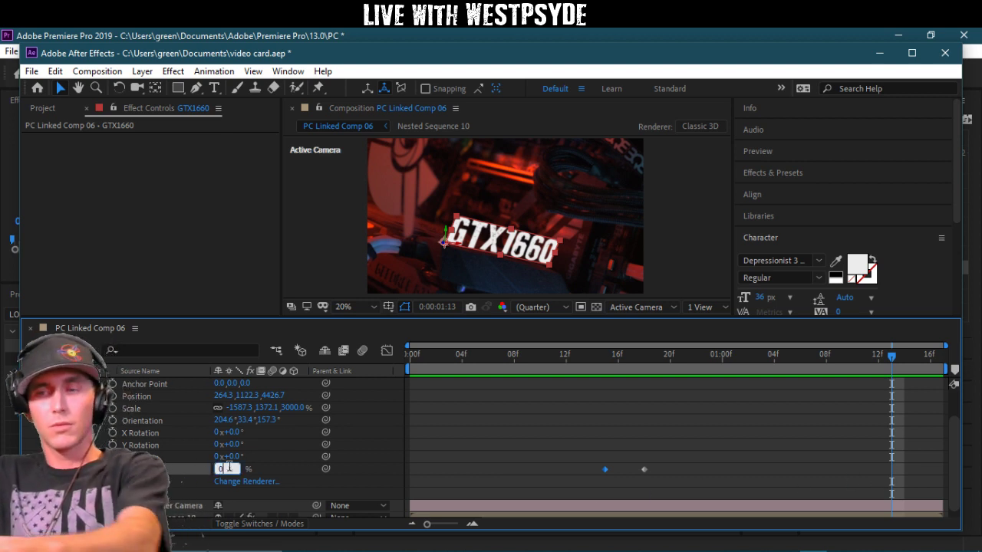
pyautogui.press('Return')
pyautogui.moveTo(891, 470); pyautogui.dragTo(939, 470)
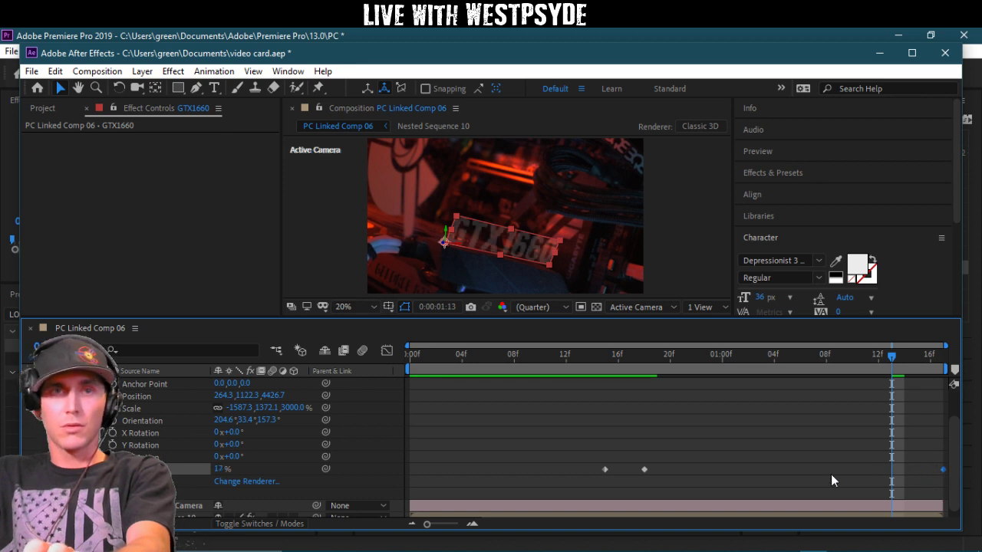
pyautogui.click(219, 468)
pyautogui.write('1,300')
pyautogui.press('Return')
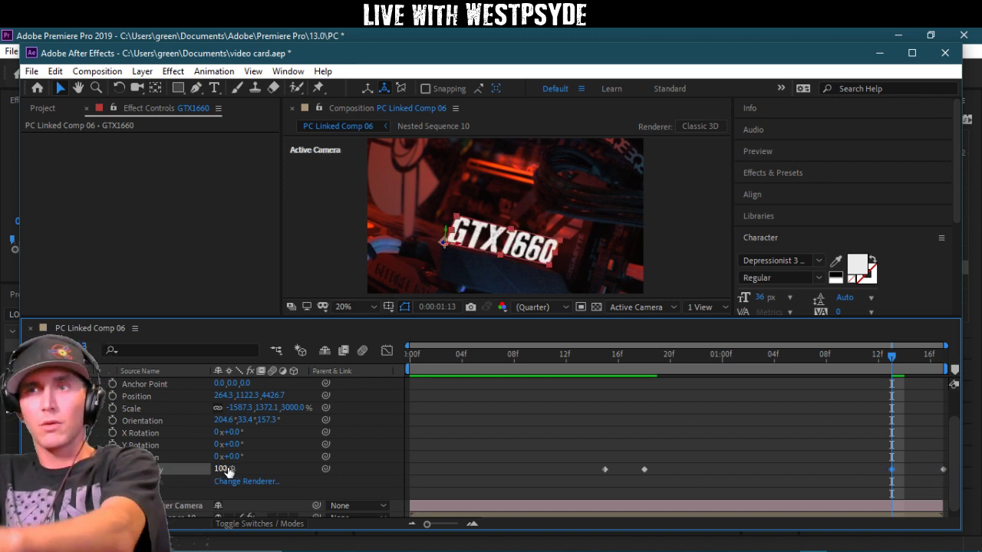
# Step: Preview the GTX1660 text's fade-in and fade-out from just before its first opacity keyframe
pyautogui.click(583, 354)
pyautogui.press('space')
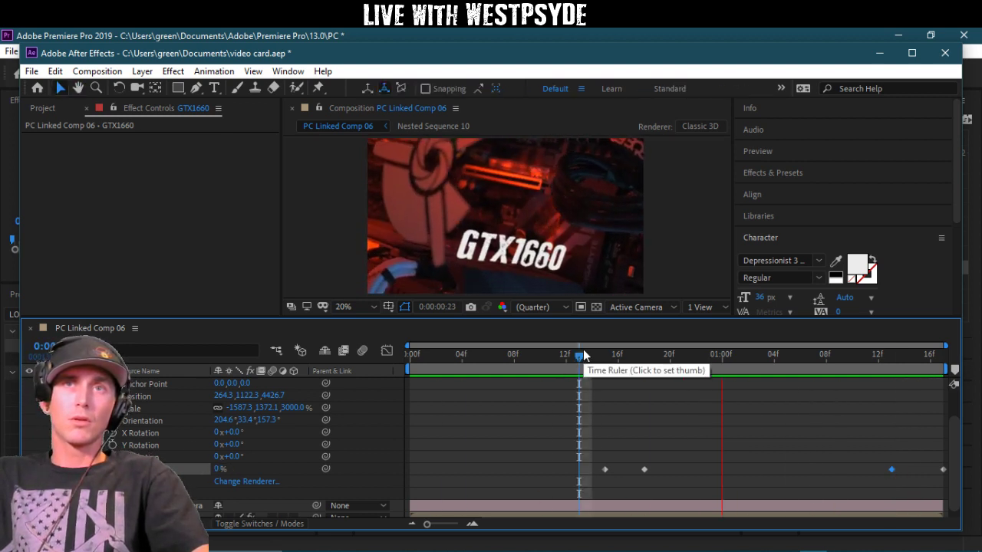
pyautogui.press('space')
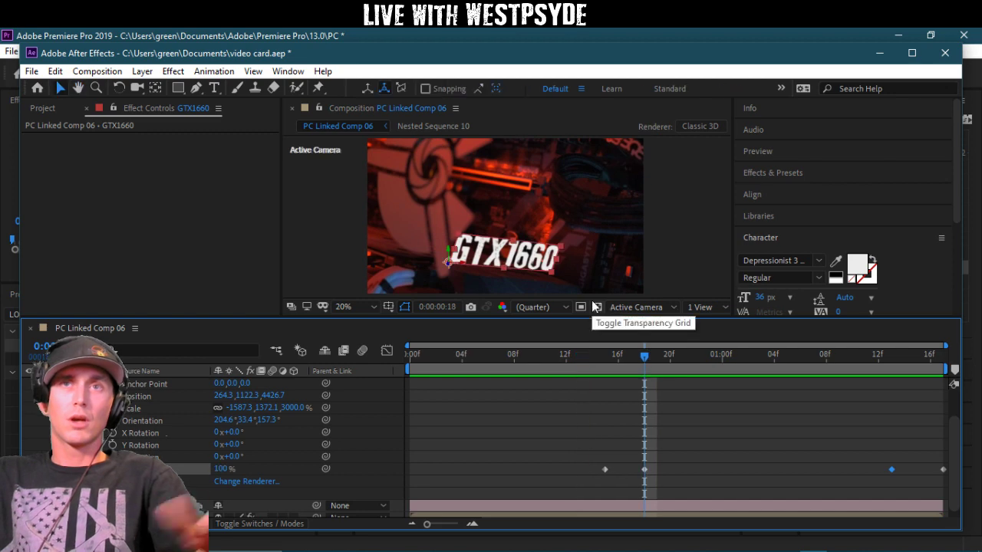
# Step: Save the video card project and close After Effects to return to the Premiere Pro sequence
pyautogui.click(32, 70)
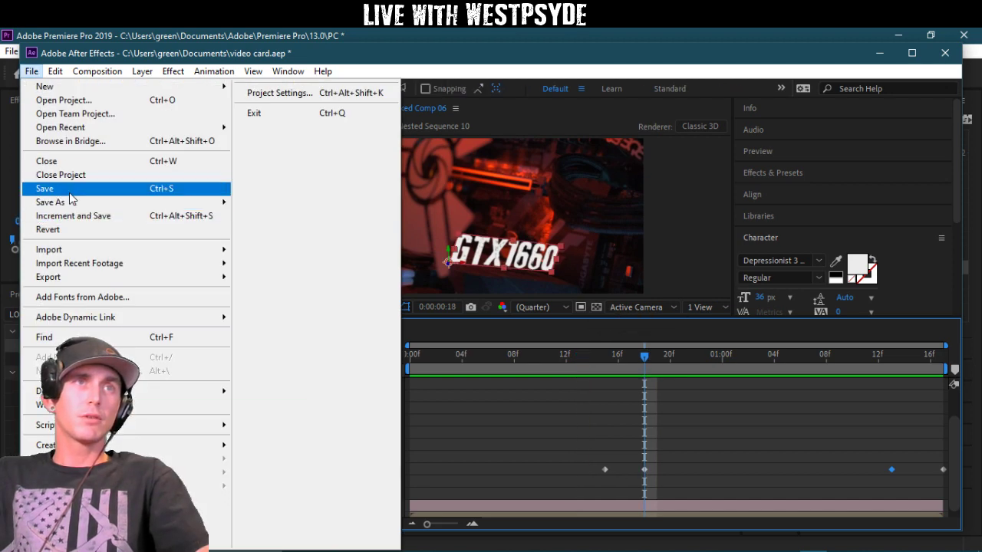
pyautogui.click(54, 188)
pyautogui.click(945, 53)
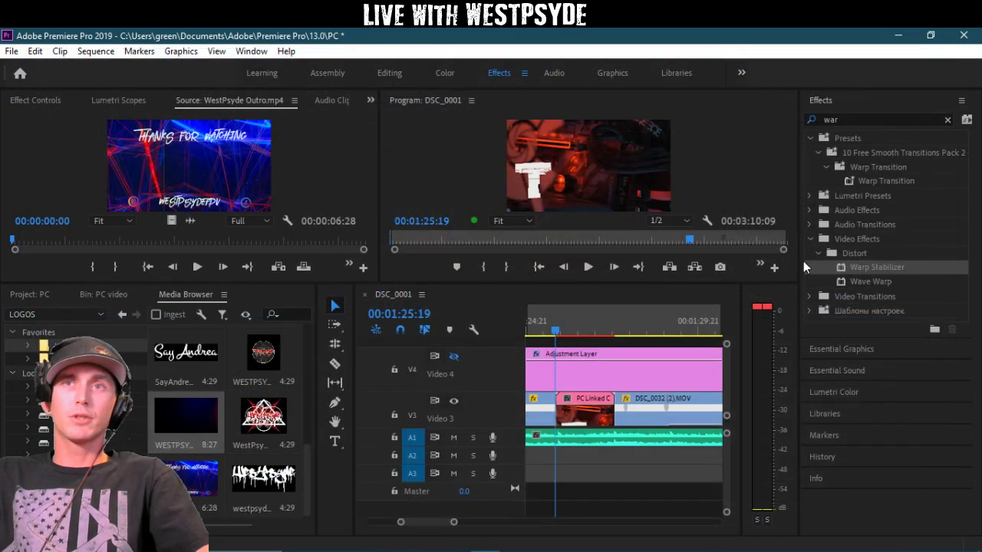
# Step: Play back the linked GTX1660 shot in the DSC_0001 sequence, repeating it from just before the clip
pyautogui.press('space')
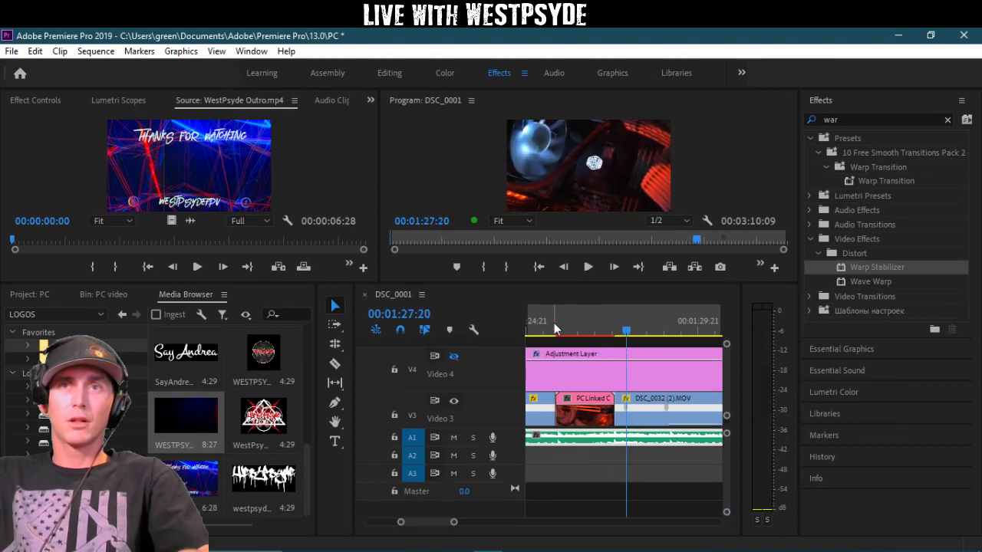
pyautogui.click(556, 329)
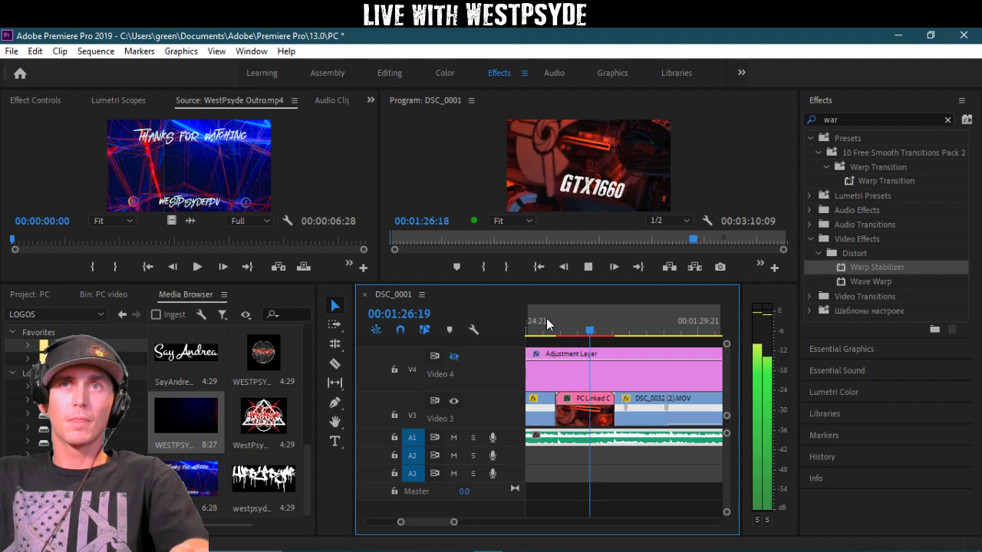
pyautogui.press('space')
pyautogui.click(546, 323)
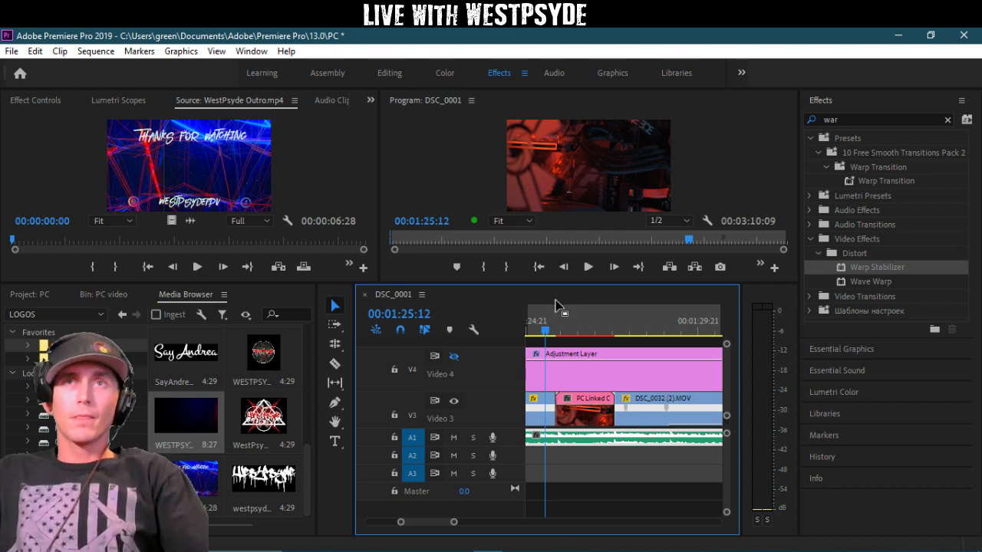
pyautogui.press('space')
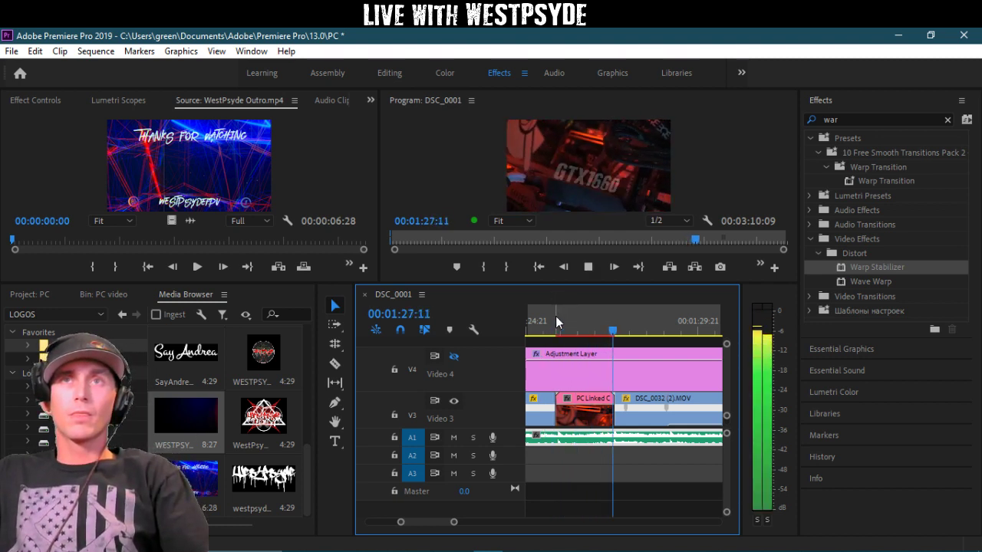
pyautogui.press('space')
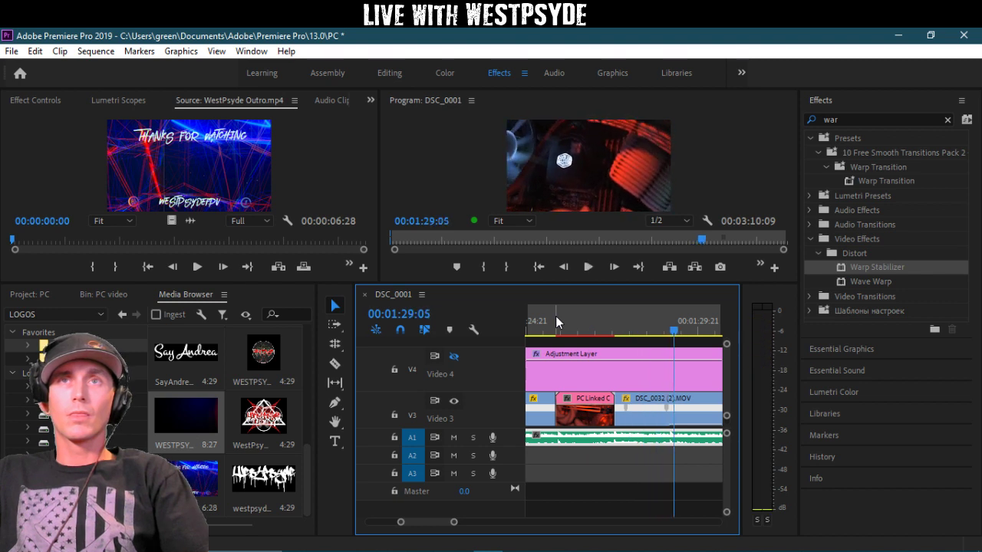
# Step: Play the sequence onward through the closing WestPsyde logo transition and past the end of the adjustment layer
pyautogui.press('space')
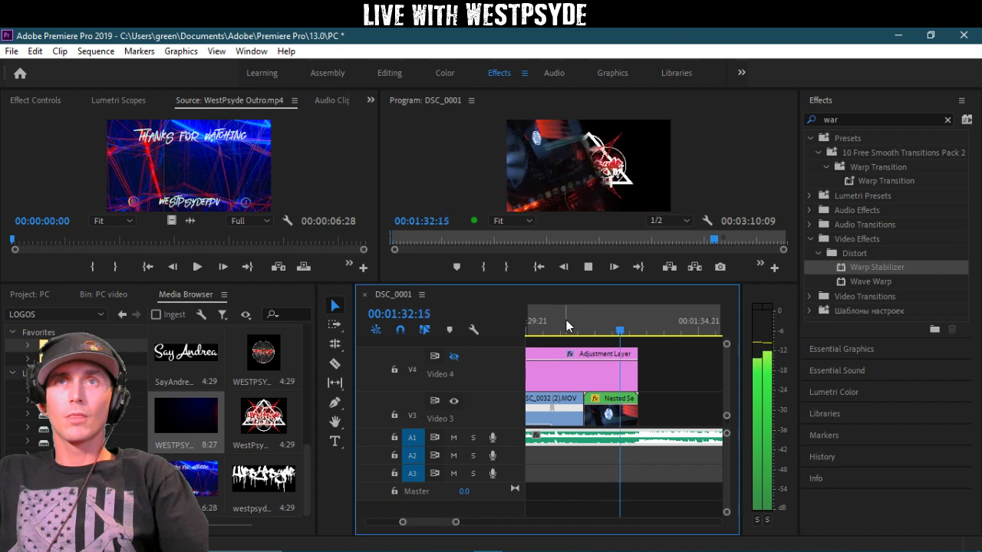
pyautogui.press('space')
pyautogui.press('space')
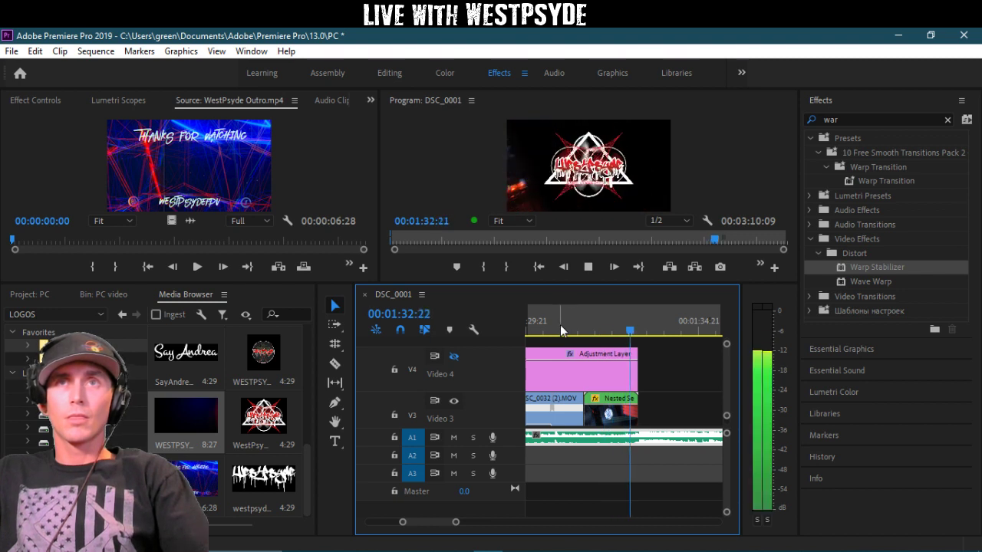
pyautogui.press('space')
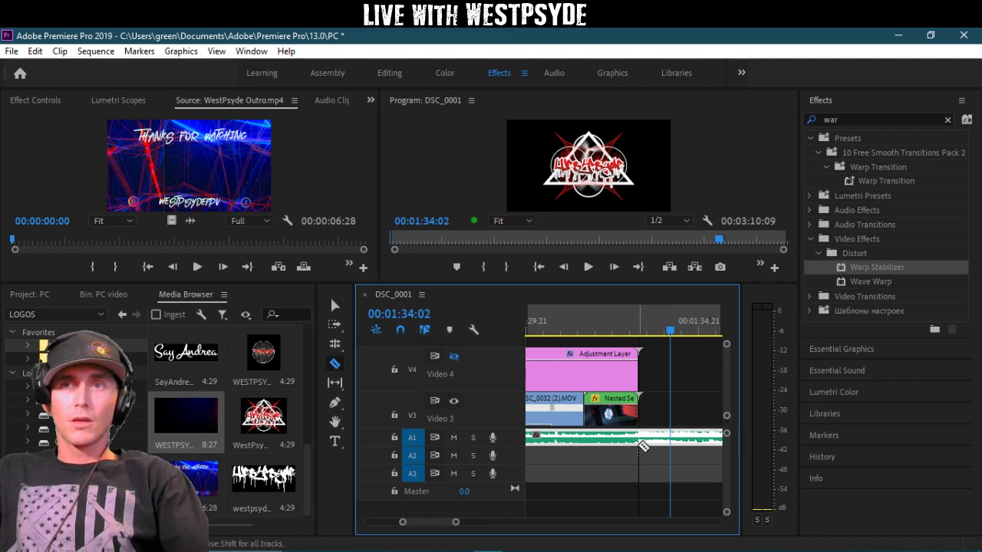
# Step: Cut the A1 music at the end of the adjustment layer and apply the Lowpass audio effect to the part after the cut
pyautogui.click(653, 438)
pyautogui.click(854, 119)
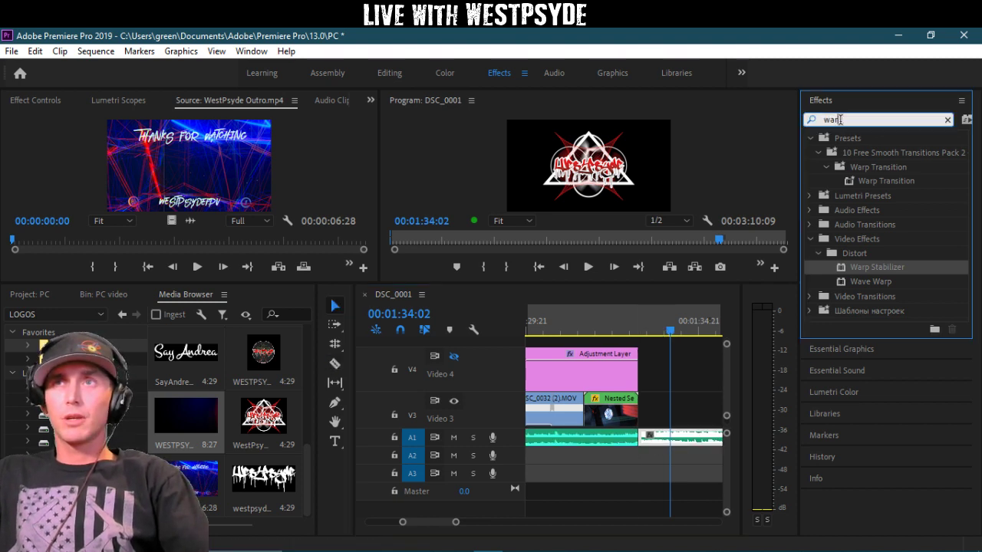
pyautogui.write('low')
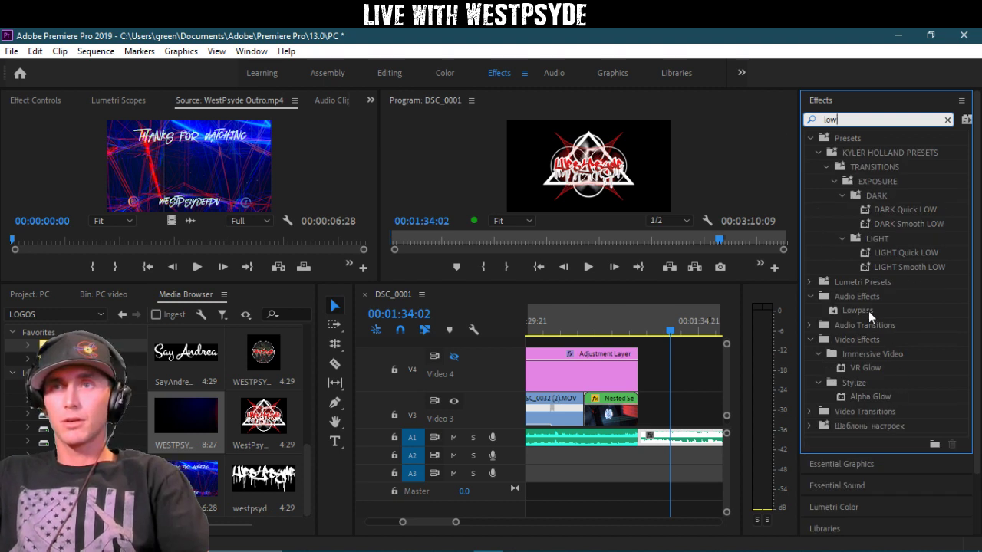
pyautogui.moveTo(869, 311); pyautogui.dragTo(676, 437)
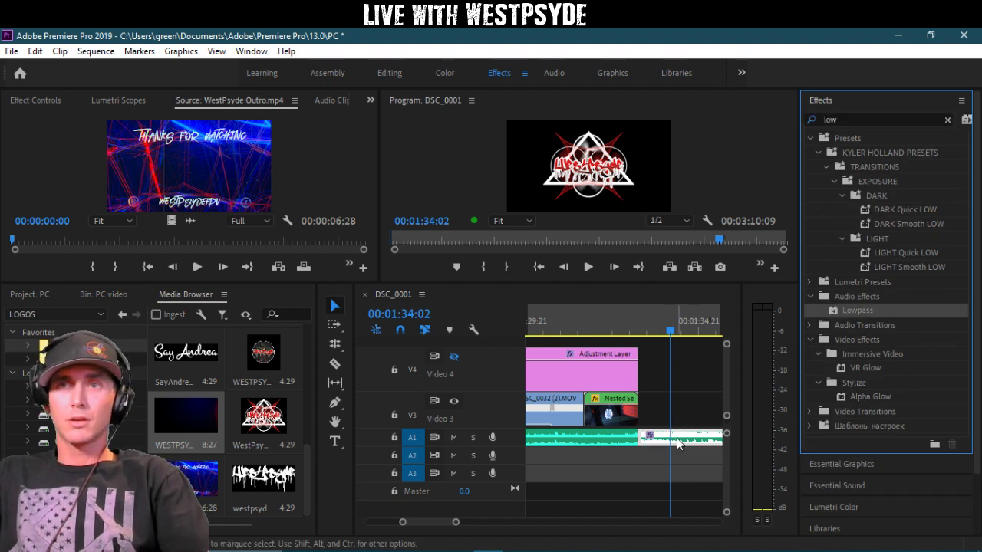
# Step: Keyframe the Lowpass cutoff at 23770 Hz and place the keyframe at the start of the cut music clip
pyautogui.click(47, 102)
pyautogui.scroll(-2, 192, 223)
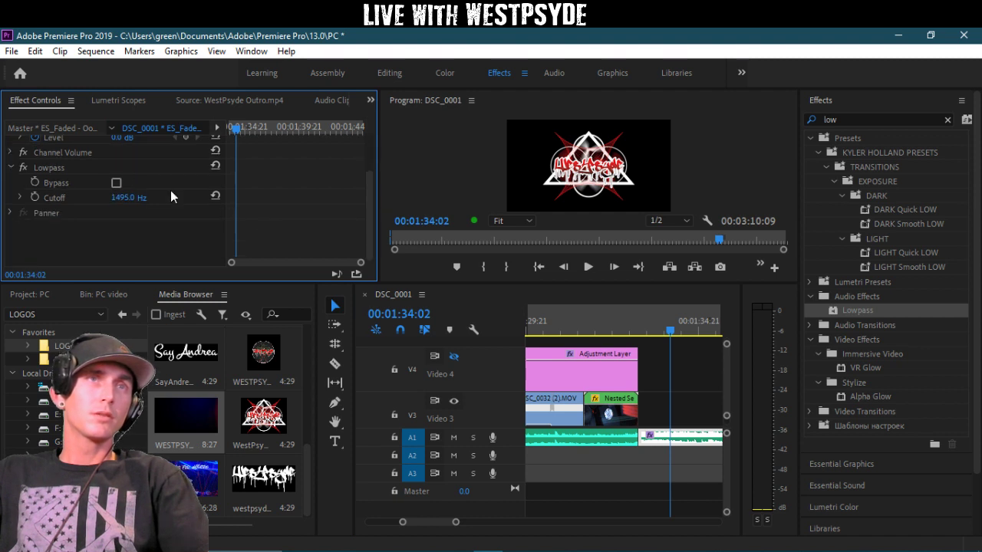
pyautogui.moveTo(118, 201); pyautogui.dragTo(132, 198)
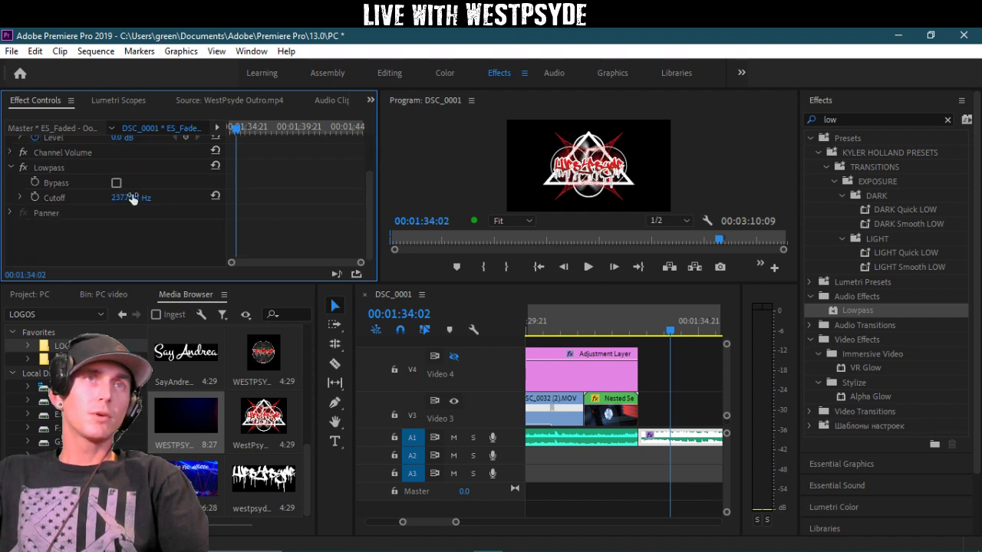
pyautogui.click(35, 197)
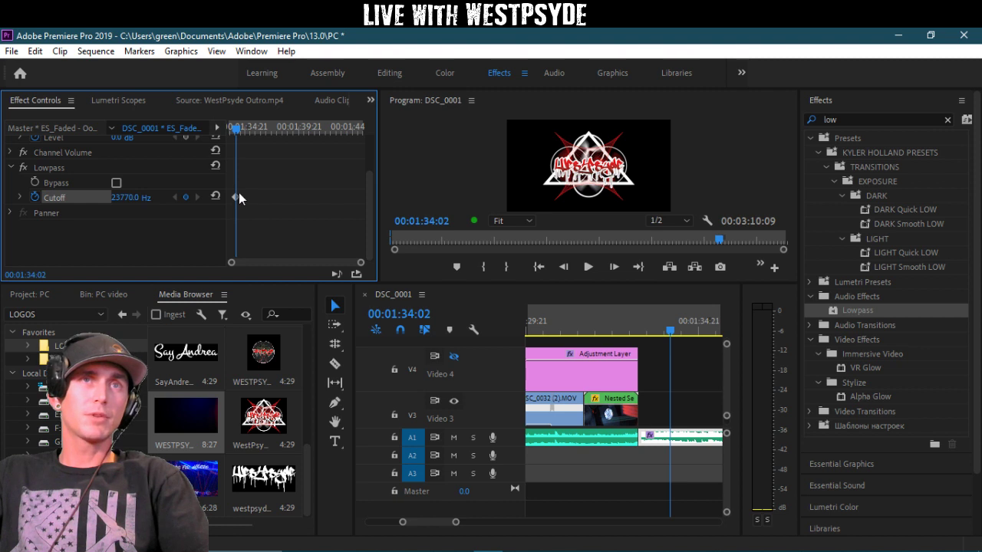
pyautogui.moveTo(237, 198); pyautogui.dragTo(219, 201)
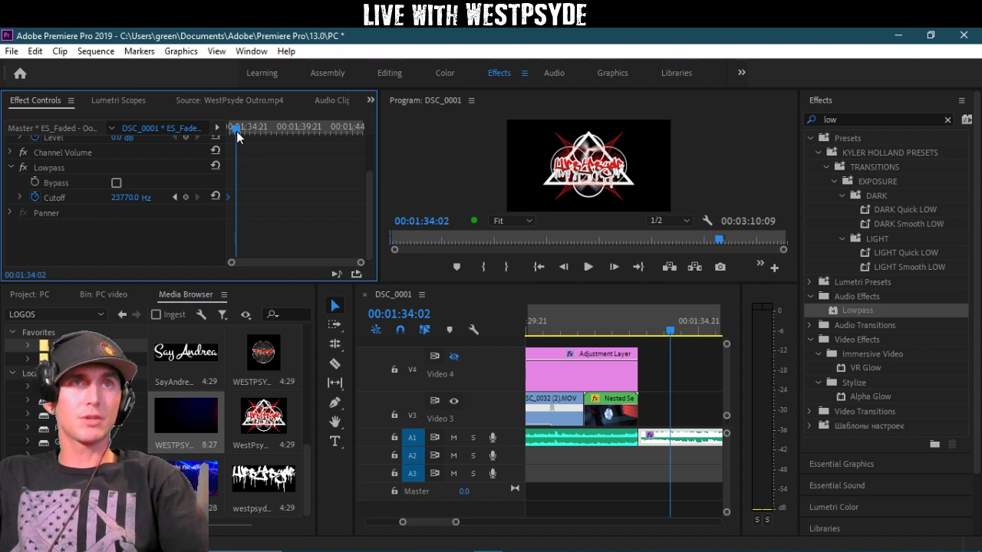
# Step: Add a Lowpass cutoff keyframe of 10 Hz at 00:01:45:19, near the end of the music clip
pyautogui.moveTo(238, 130); pyautogui.dragTo(392, 122)
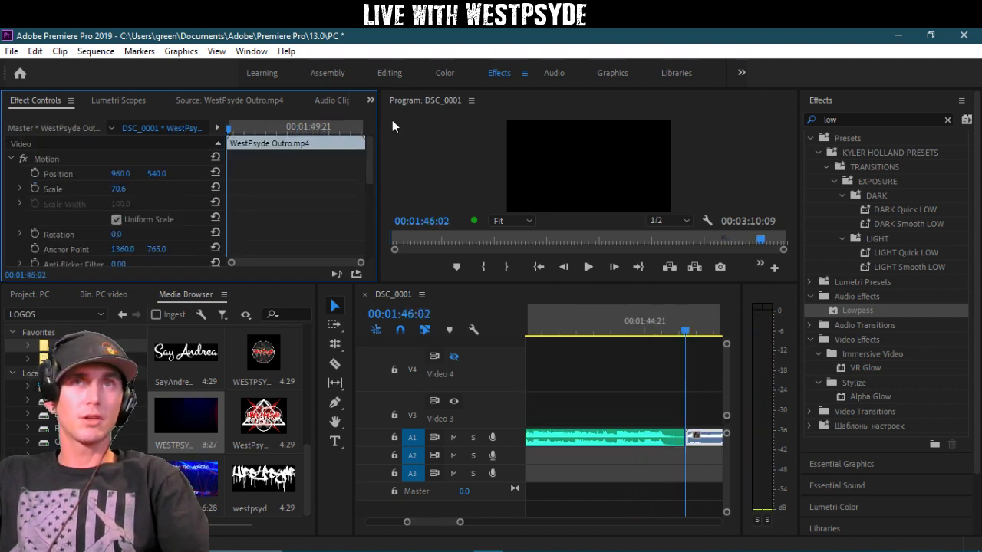
pyautogui.click(676, 329)
pyautogui.click(137, 250)
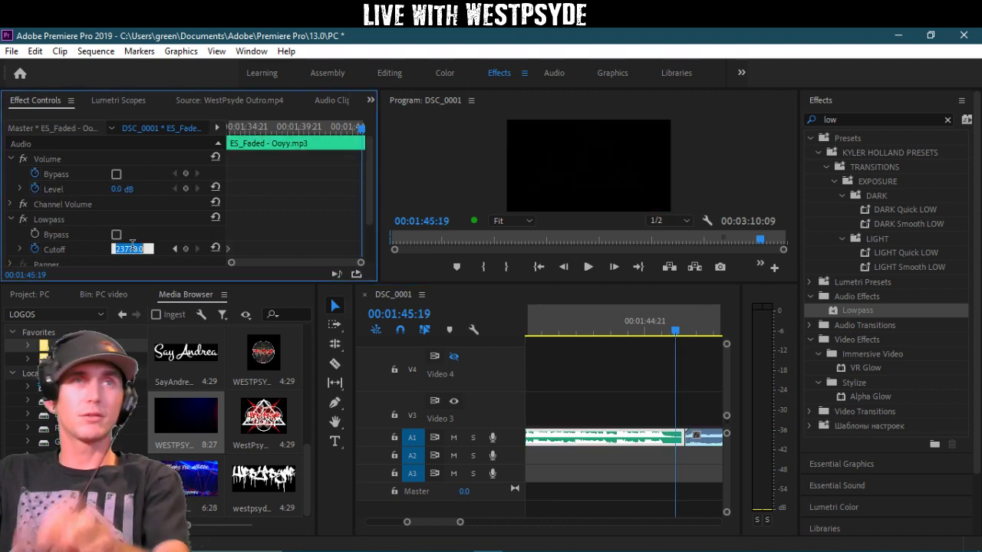
pyautogui.write('10')
pyautogui.press('Return')
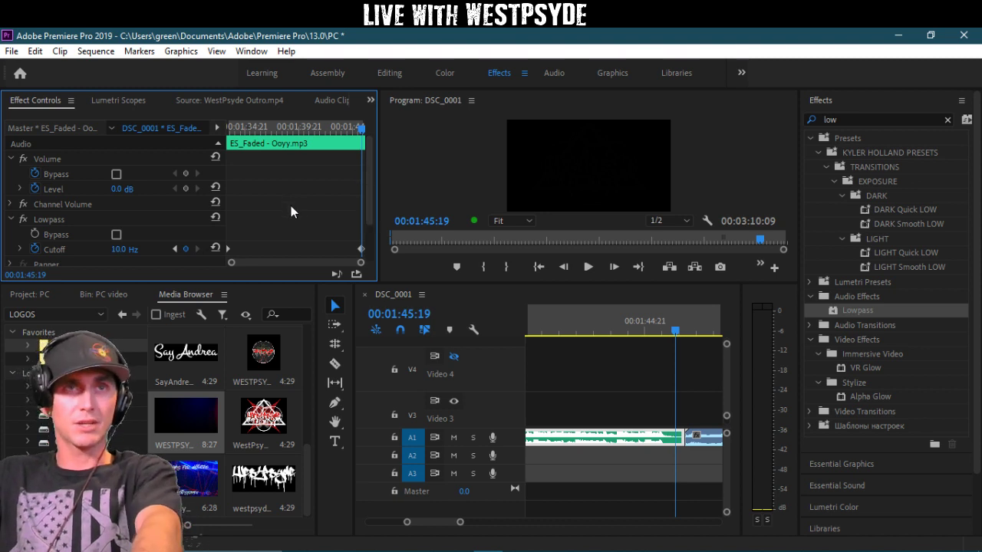
# Step: Play back the ending full screen from just before the logo into the outro to check the lowpass music fade
pyautogui.click(678, 338)
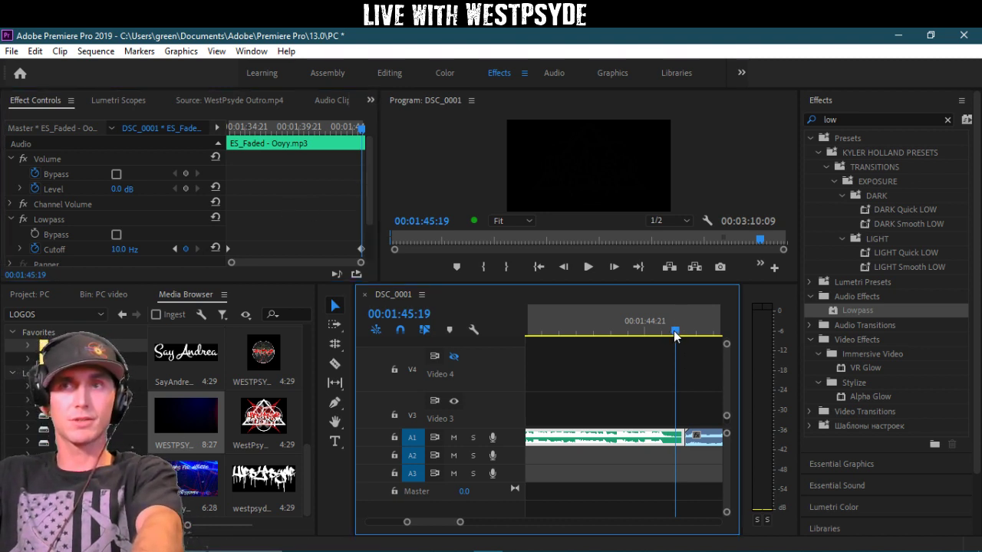
pyautogui.press('-')
pyautogui.press('-')
pyautogui.press('-')
pyautogui.moveTo(629, 336); pyautogui.dragTo(562, 335)
pyautogui.press('space')
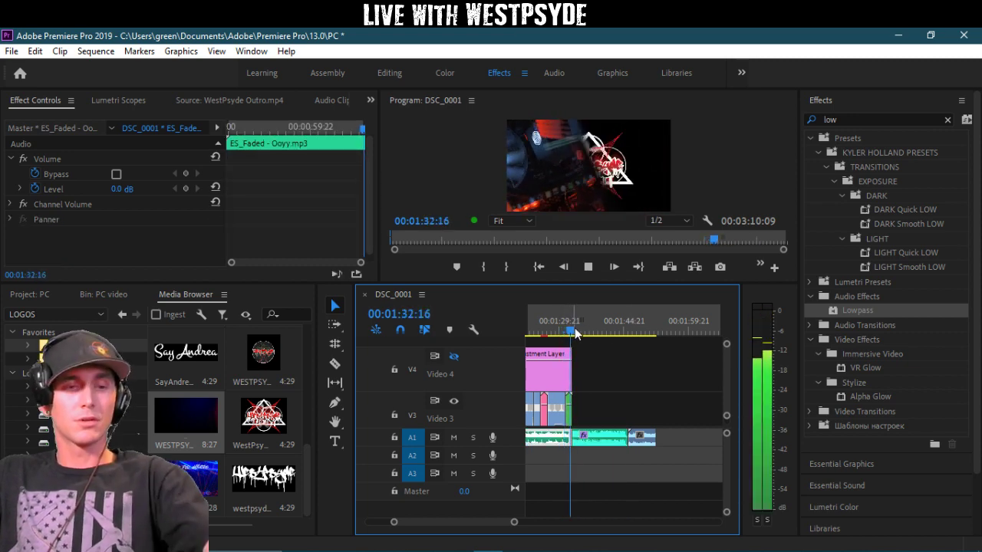
pyautogui.hotkey('ctrl', '`')
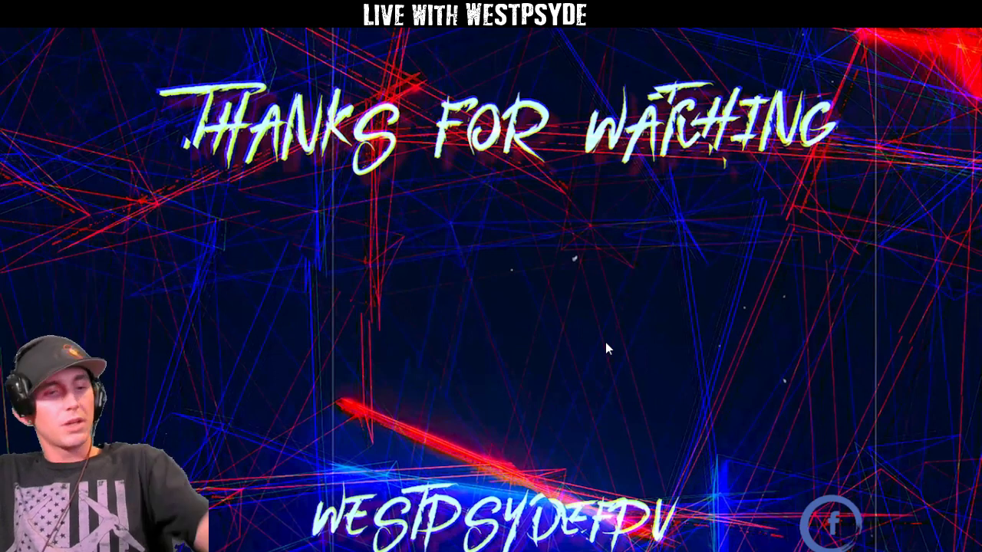
pyautogui.press('Escape')
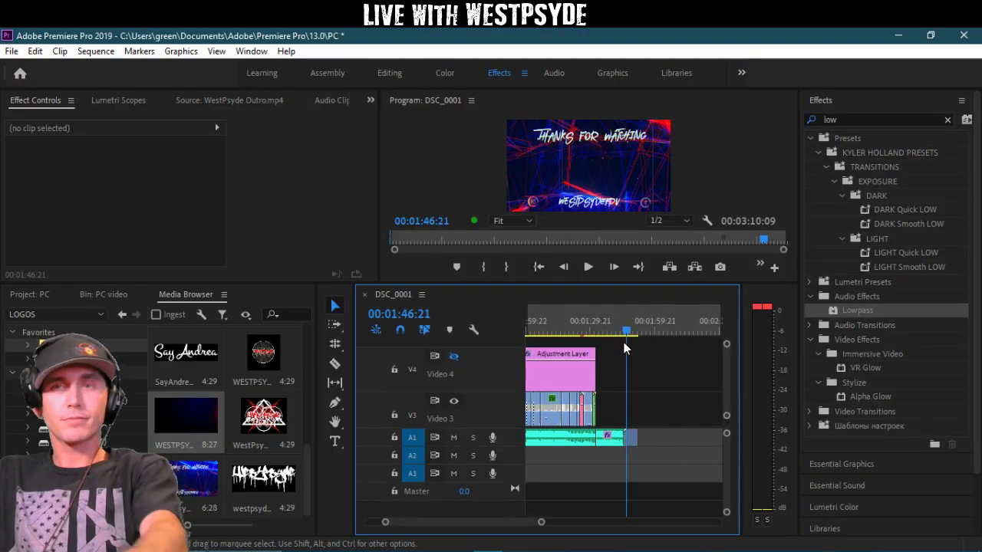
# Step: Scrub through the sequence from its beginning with the WestPsyde intro to about 00:00:43:12 to review the edit
pyautogui.press('-')
pyautogui.press('-')
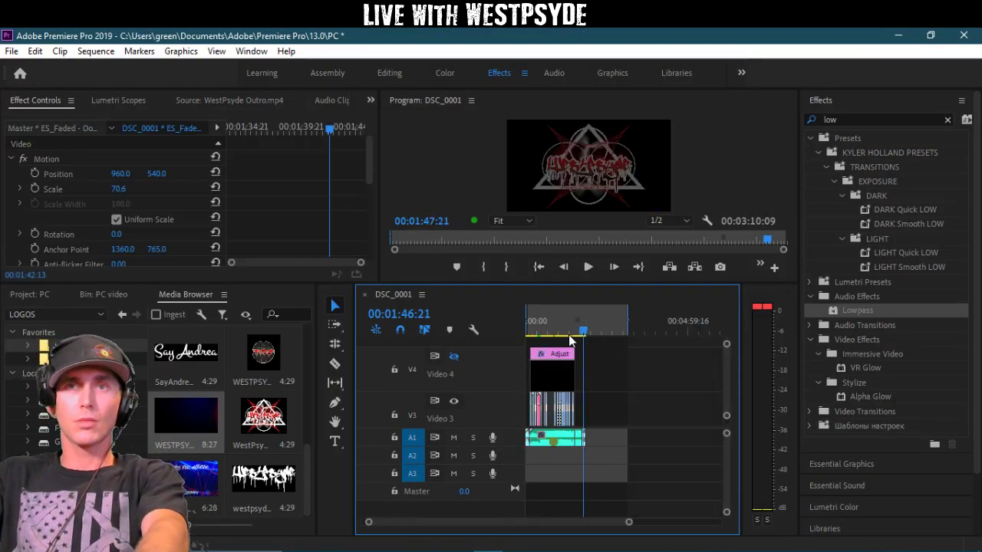
pyautogui.press('Home')
pyautogui.press('=')
pyautogui.press('=')
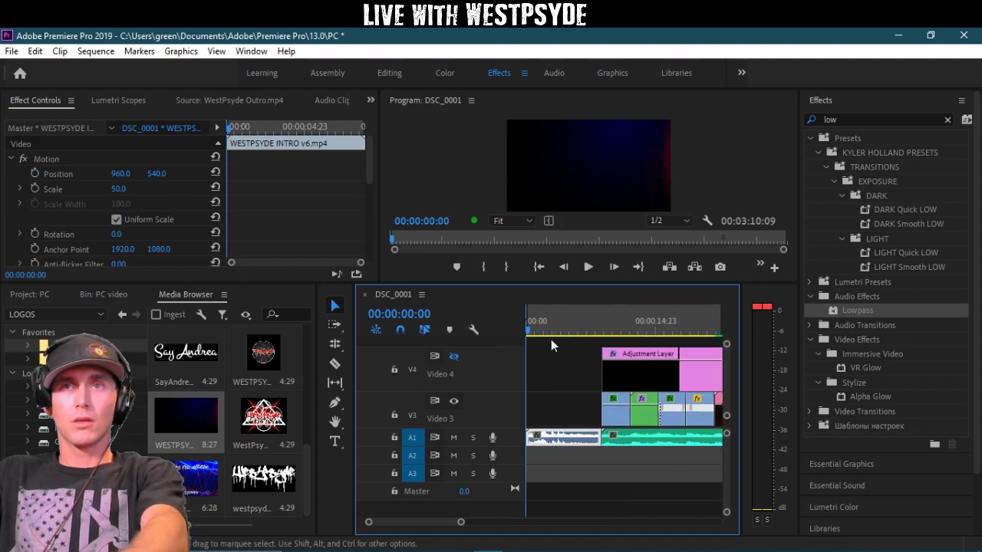
pyautogui.press('-')
pyautogui.moveTo(598, 322); pyautogui.dragTo(714, 311)
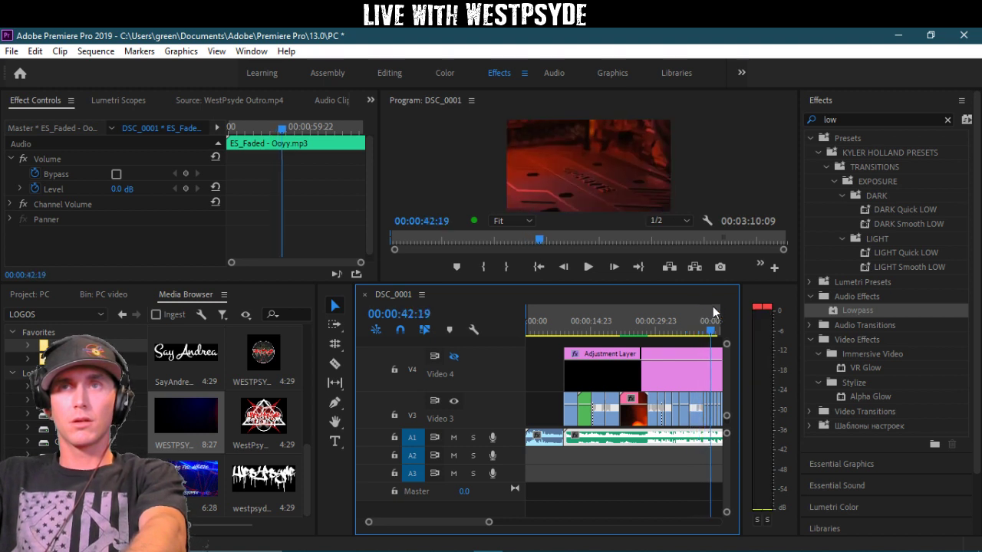
pyautogui.press('space')
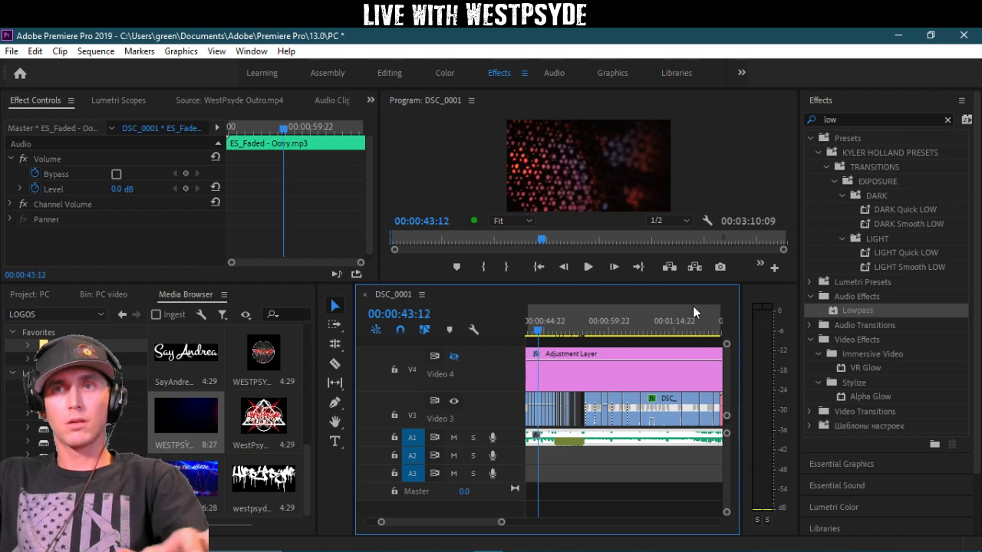
# Step: Review the footage from about 00:00:54:19 to 00:01:15:22, playing back the shots that follow the fast cuts
pyautogui.click(602, 319)
pyautogui.press('-')
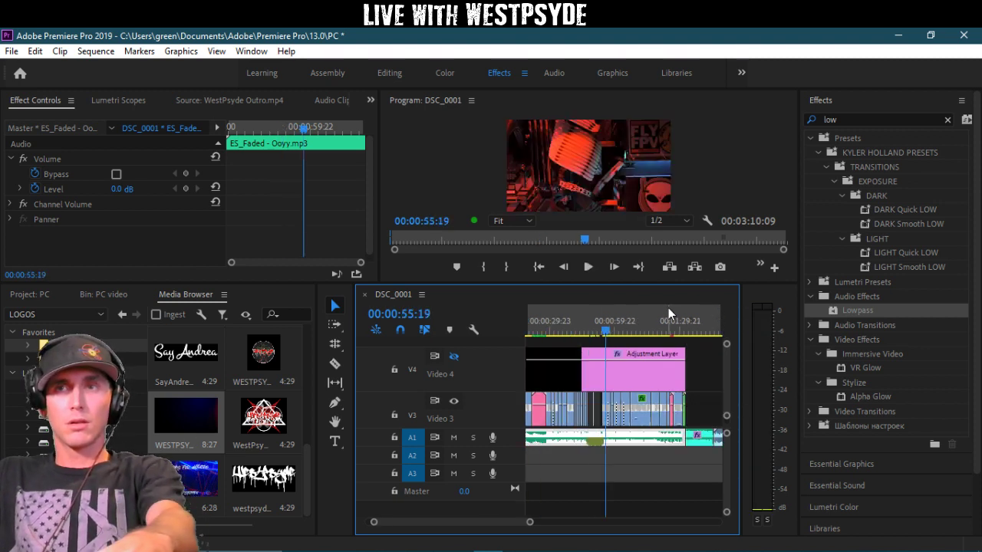
pyautogui.click(669, 317)
pyautogui.click(620, 317)
pyautogui.press('=')
pyautogui.click(602, 319)
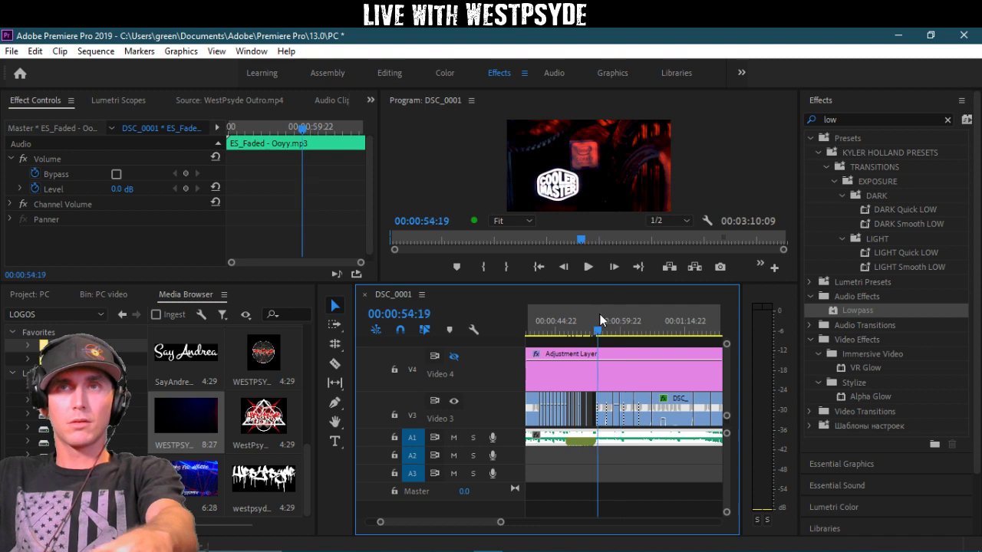
pyautogui.press('=')
pyautogui.press('space')
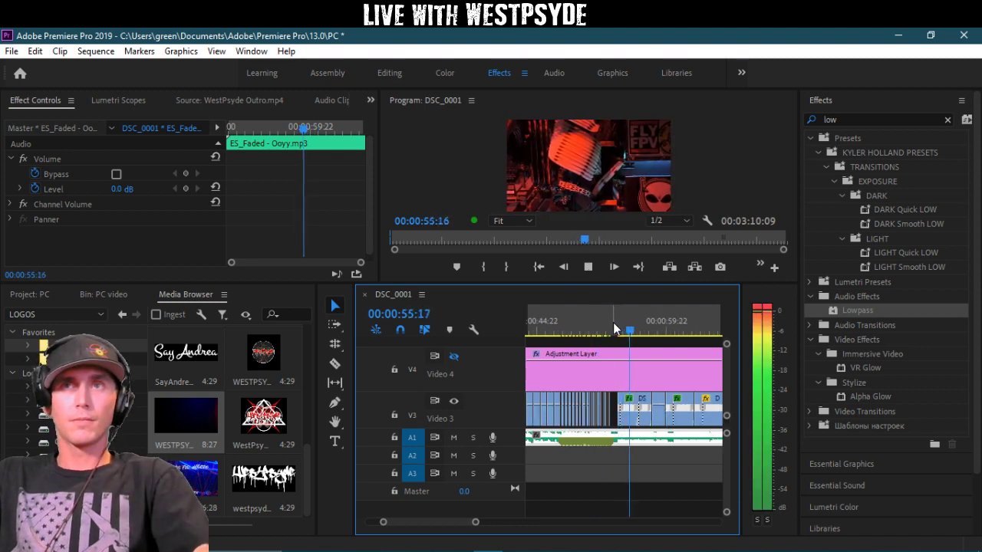
pyautogui.click(633, 326)
pyautogui.moveTo(635, 327); pyautogui.dragTo(715, 328)
pyautogui.press('space')
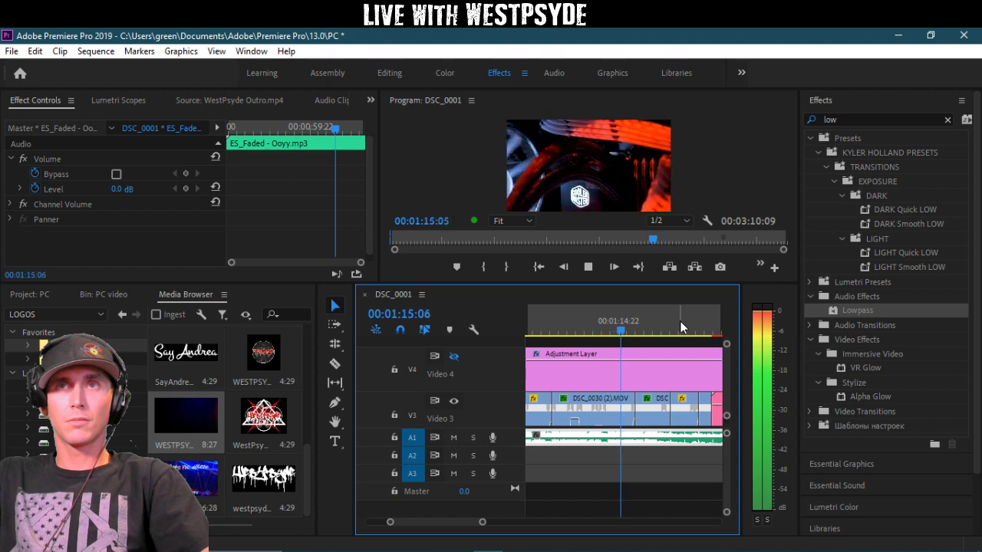
pyautogui.press('space')
# Step: Cut the V3 footage at 00:01:11:23 with the Razor tool and play back the part after the cut
pyautogui.press('=')
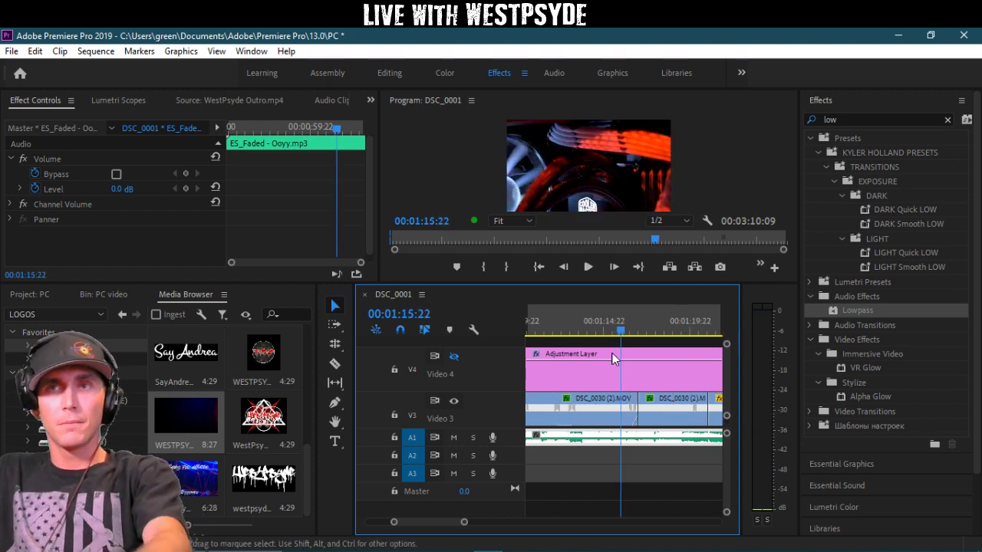
pyautogui.moveTo(623, 332); pyautogui.dragTo(552, 333)
pyautogui.press('c')
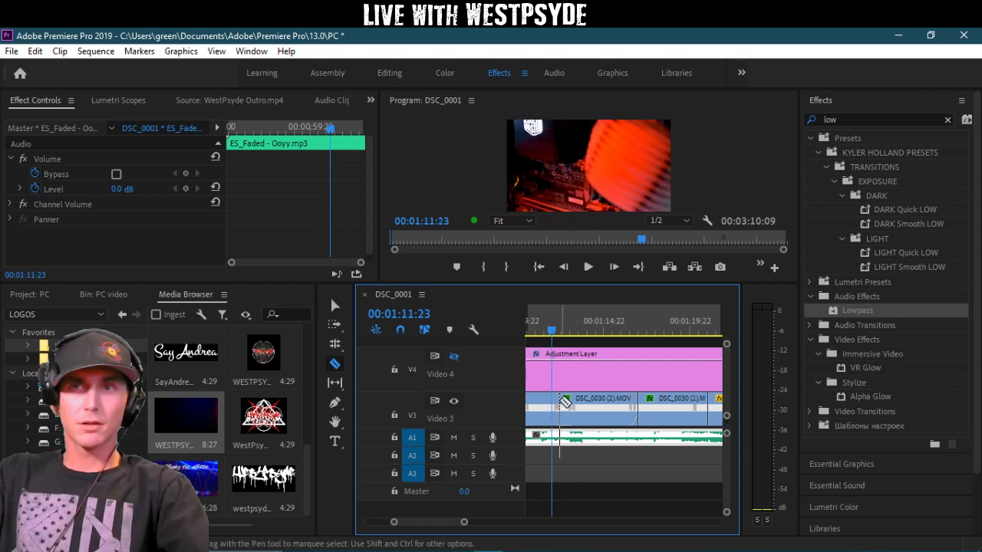
pyautogui.click(553, 409)
pyautogui.press('space')
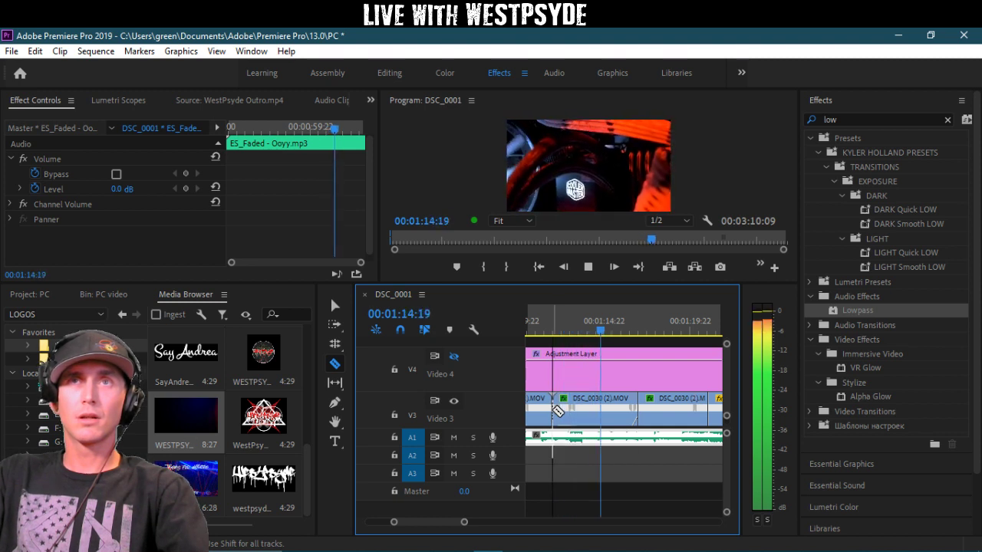
pyautogui.press('space')
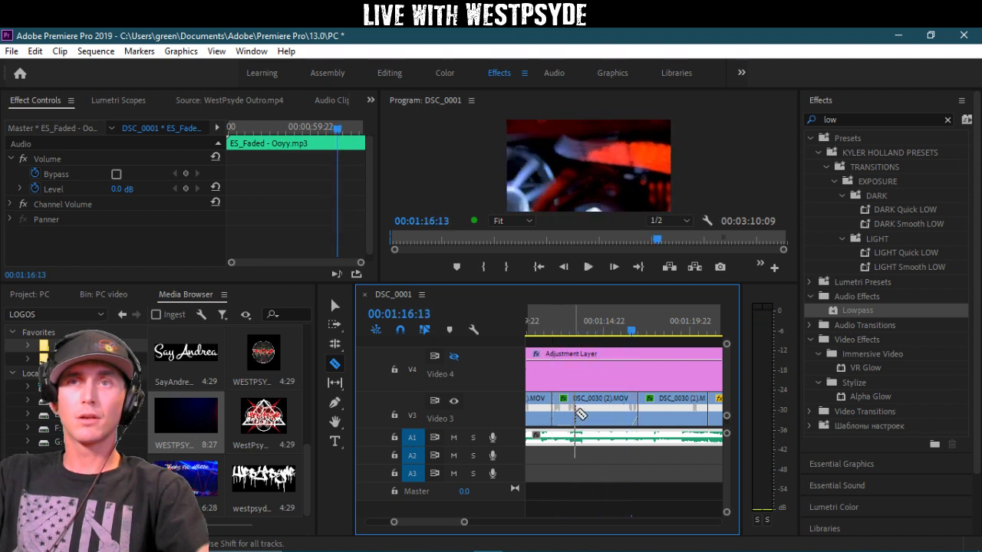
# Step: Nest the cut DSC_0030 (2).MOV clip on V3 as Nested Sequence 12
pyautogui.press('v')
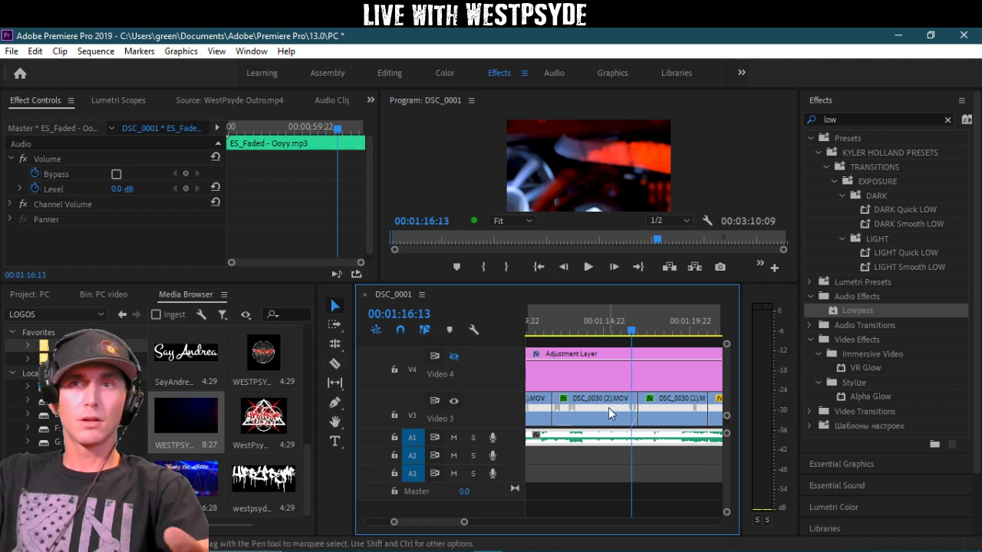
pyautogui.rightClick(612, 414)
pyautogui.click(684, 376)
pyautogui.press('Return')
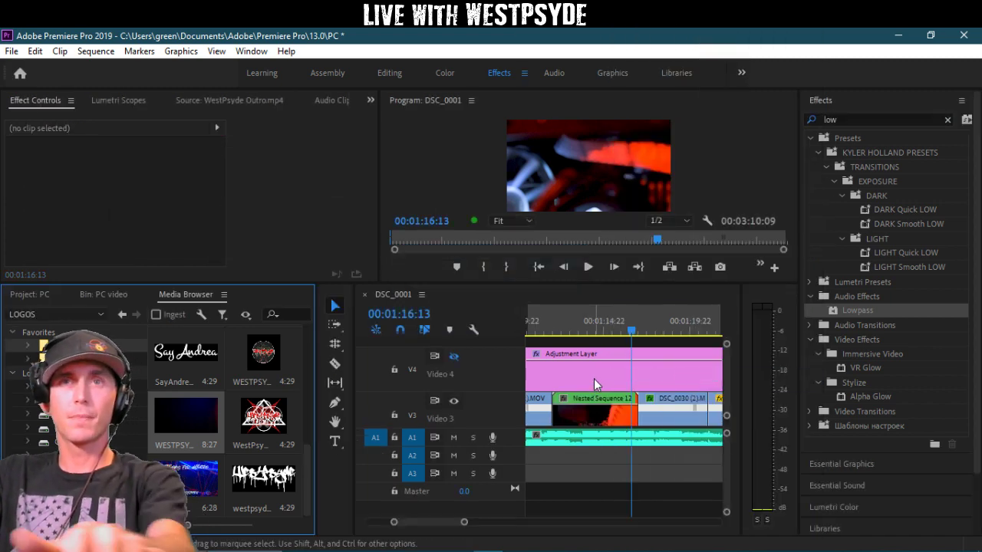
# Step: Replace Nested Sequence 12 with an After Effects composition and save the new After Effects project as ae 2 in Documents
pyautogui.rightClick(606, 414)
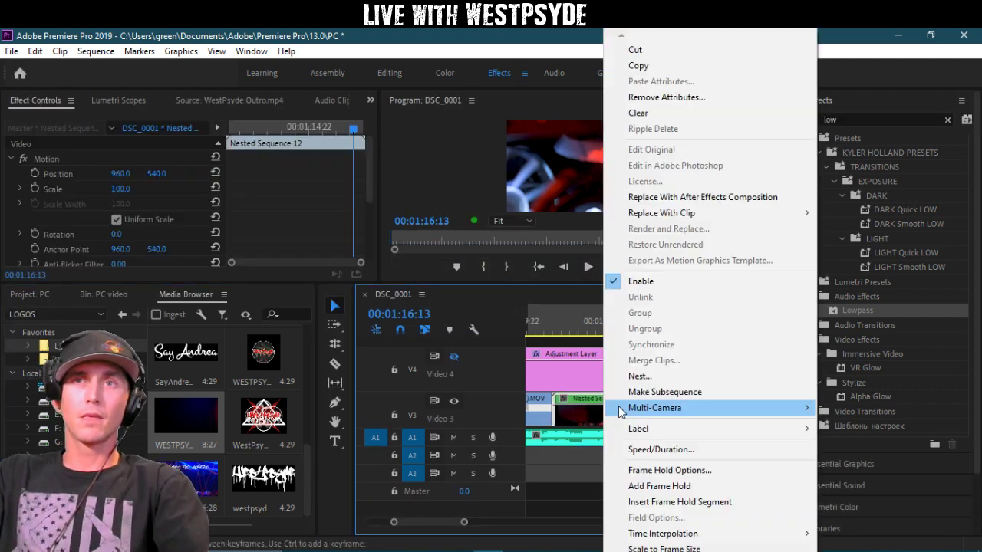
pyautogui.click(720, 198)
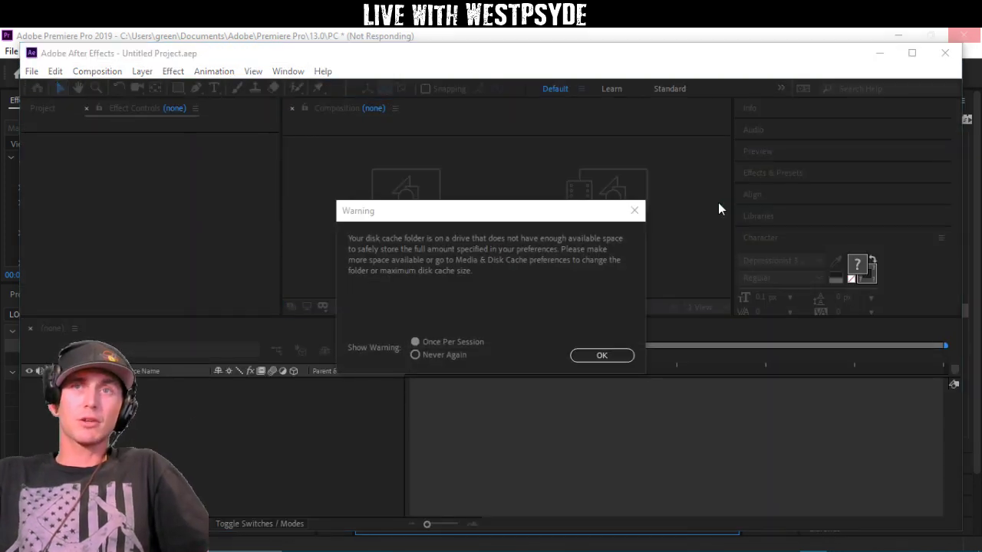
pyautogui.click(603, 356)
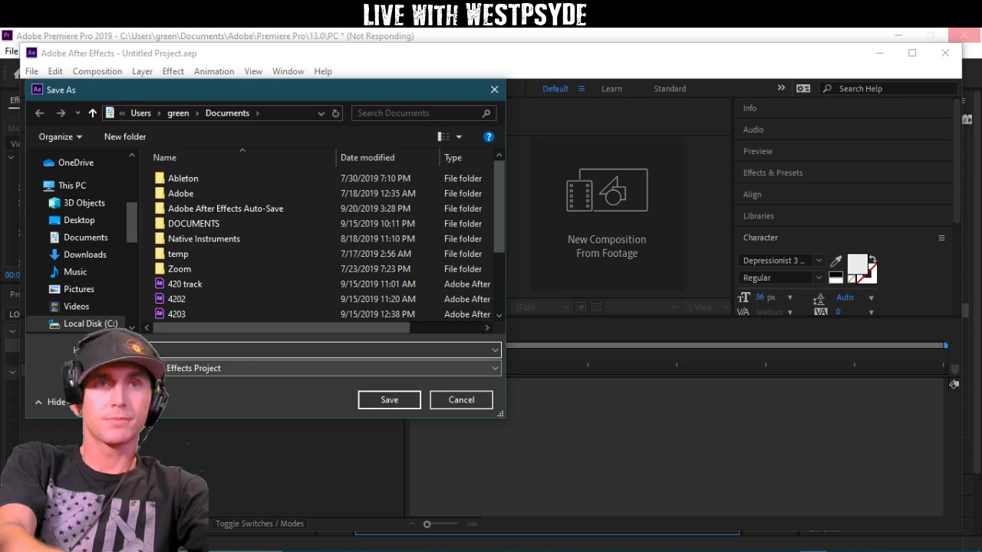
pyautogui.press('Return')
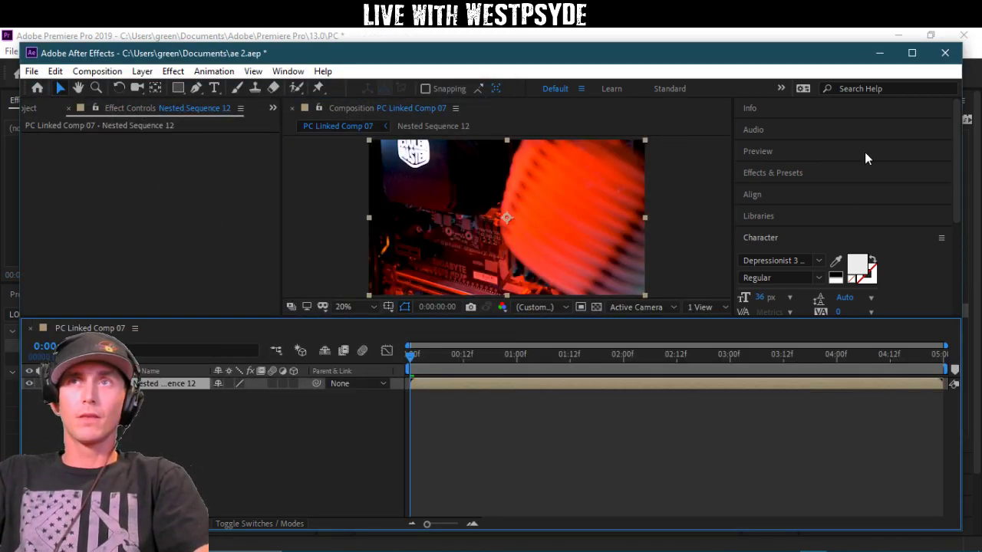
# Step: Find the 3D Camera Tracker effect and apply it to the Nested Sequence 12 layer
pyautogui.click(814, 175)
pyautogui.click(814, 192)
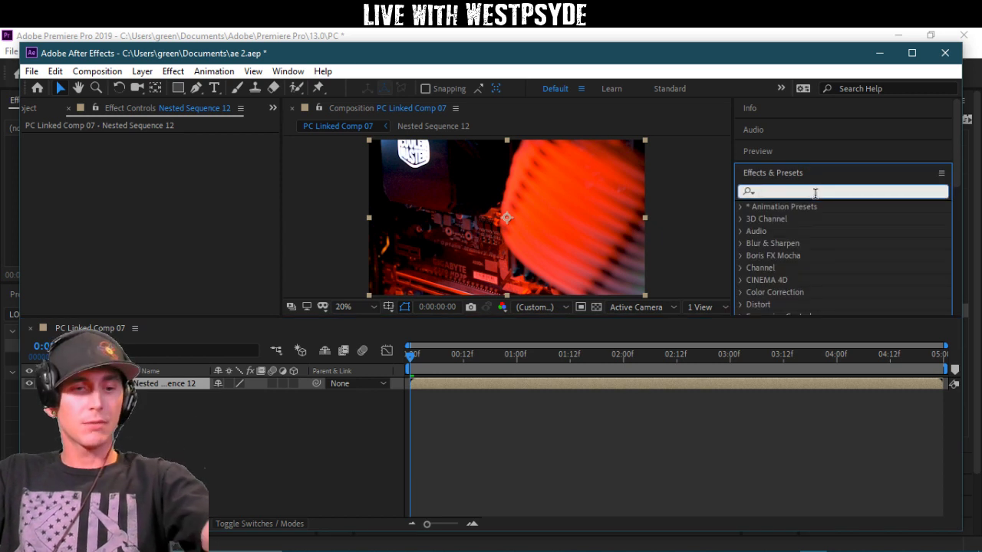
pyautogui.write('3d ca')
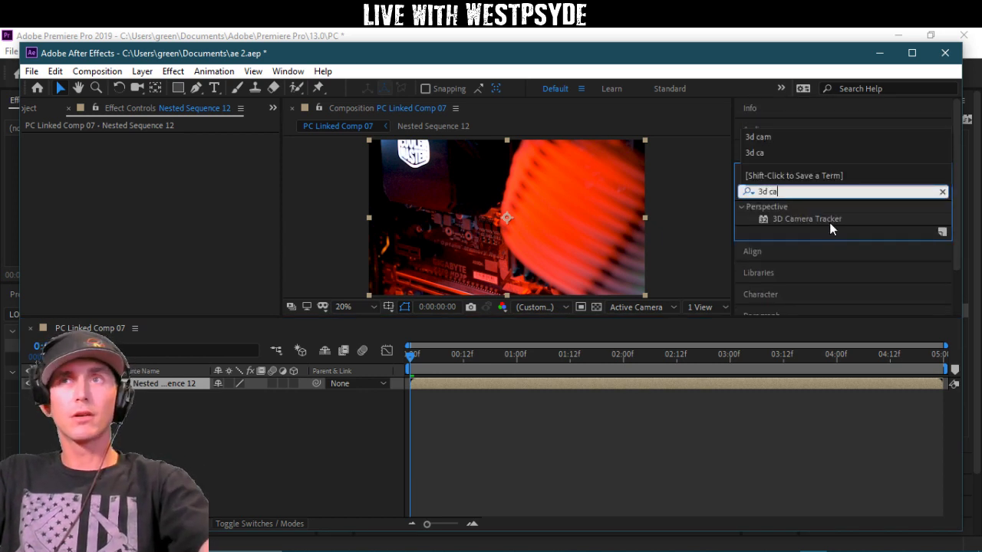
pyautogui.moveTo(829, 220); pyautogui.dragTo(505, 384)
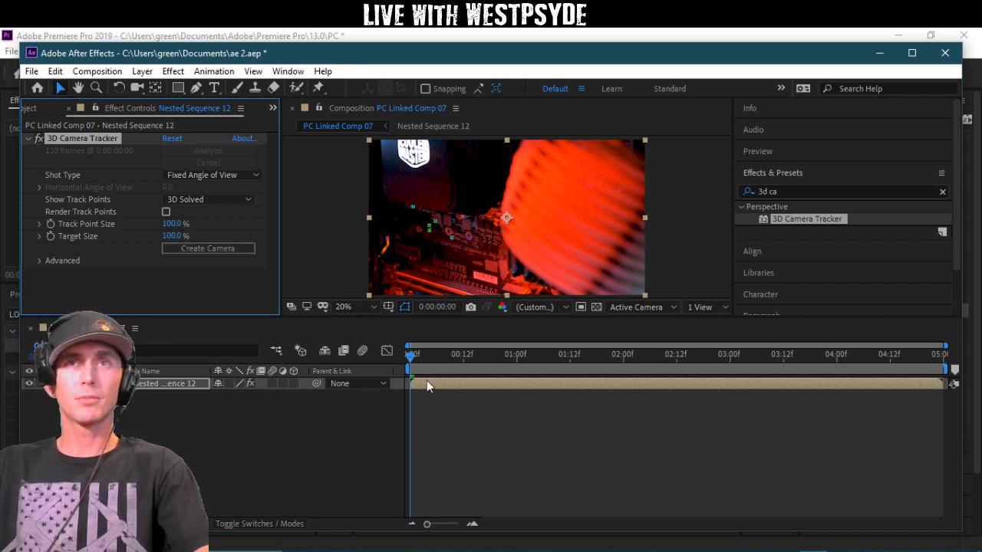
# Step: Preview the tracked shot and create a text layer and camera from the track points on the Cooler Master logo at 0:00:01:06
pyautogui.press('space')
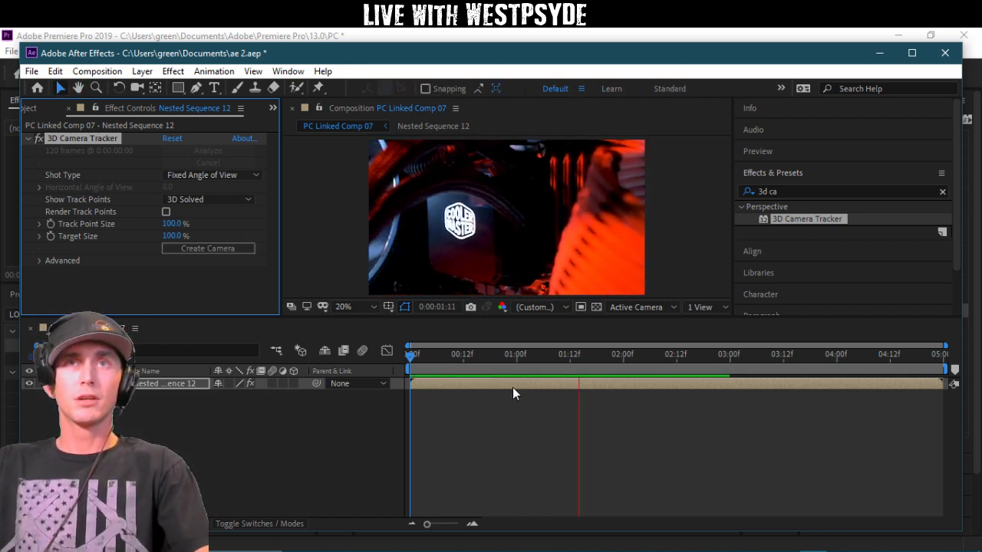
pyautogui.press('space')
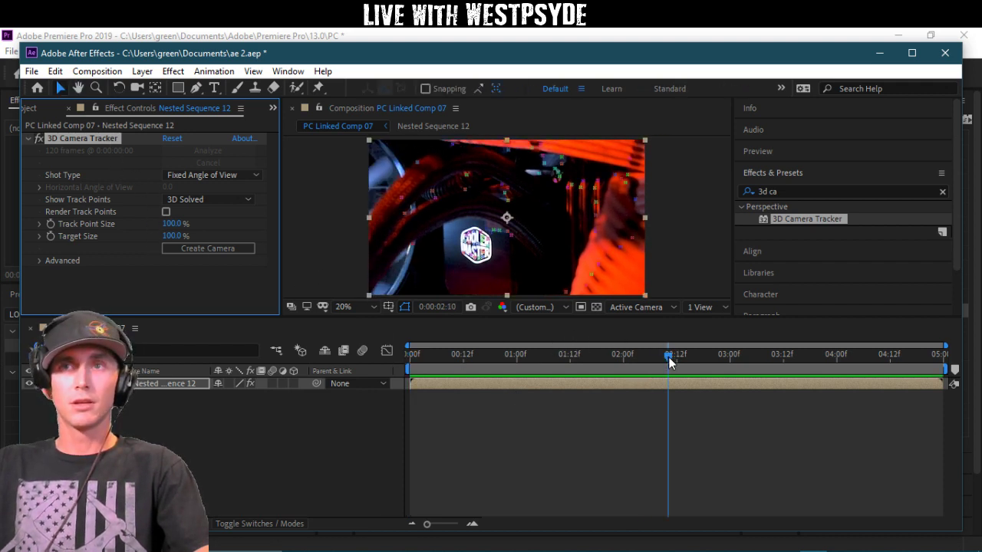
pyautogui.moveTo(668, 357); pyautogui.dragTo(546, 376)
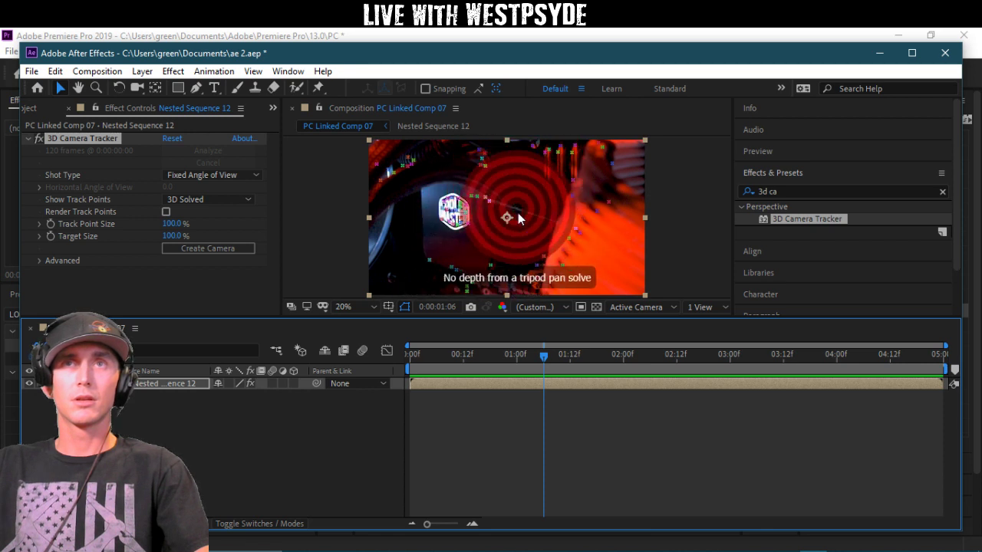
pyautogui.scroll(-1, 464, 244)
pyautogui.scroll(1, 468, 236)
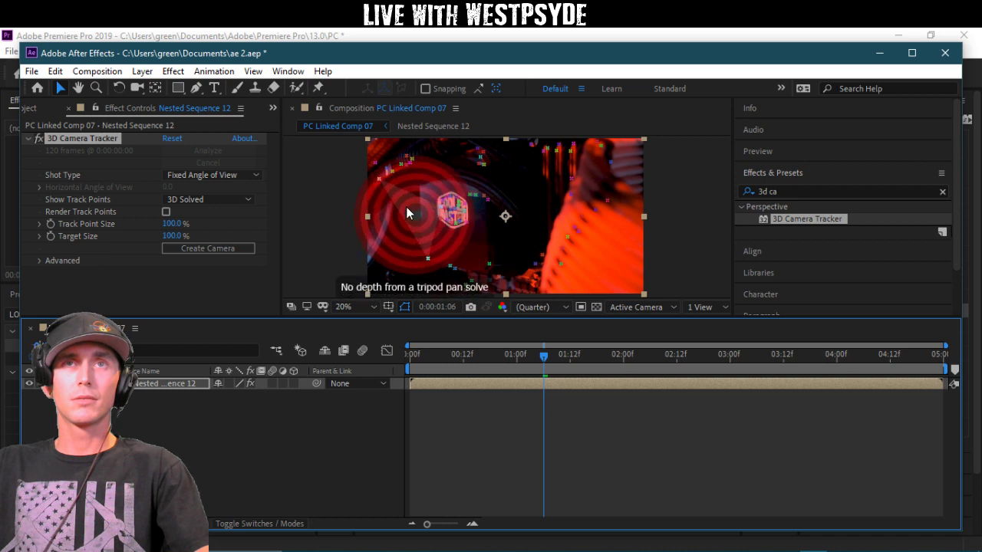
pyautogui.click(460, 214)
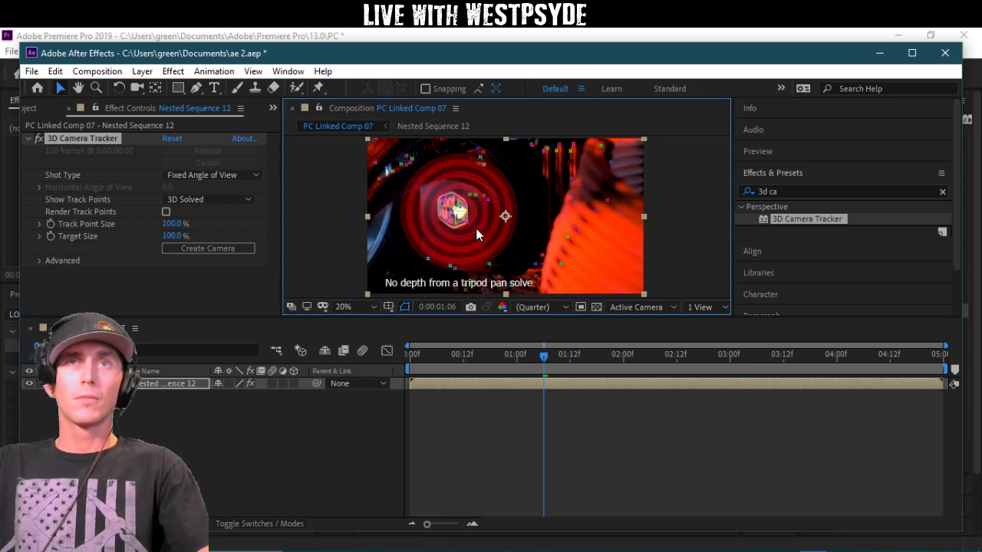
pyautogui.rightClick(460, 213)
pyautogui.click(477, 224)
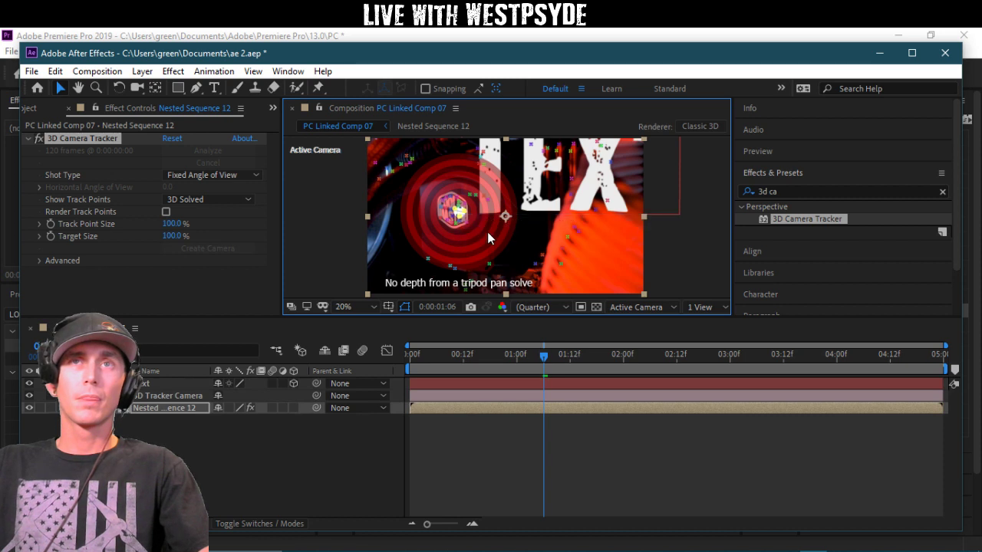
# Step: Open the Nested Sequence 12 composition and apply the 3D Camera Tracker effect to its DSC_0030 (2).MOV layer
pyautogui.doubleClick(597, 189)
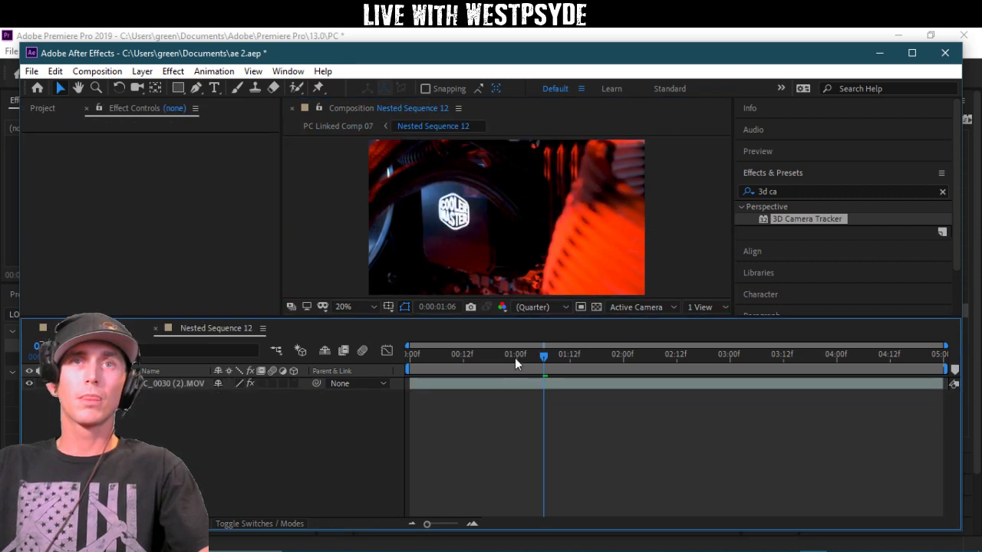
pyautogui.click(508, 377)
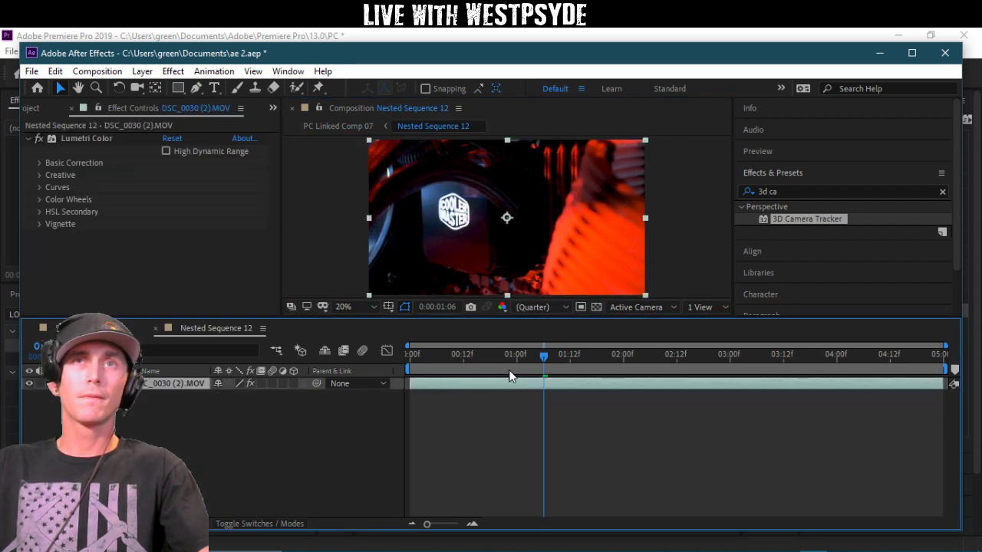
pyautogui.click(412, 133)
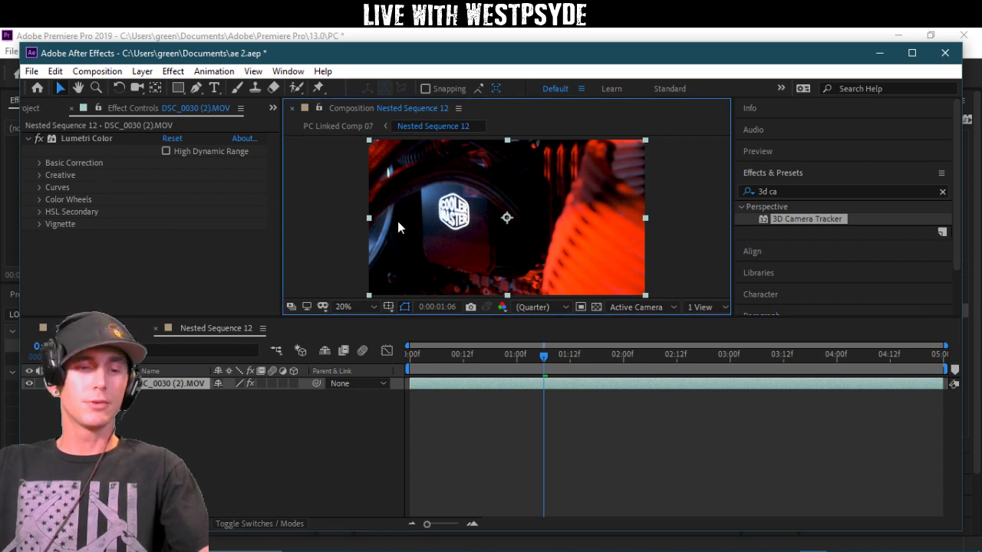
pyautogui.hotkey('ctrl', 'shift', 'a')
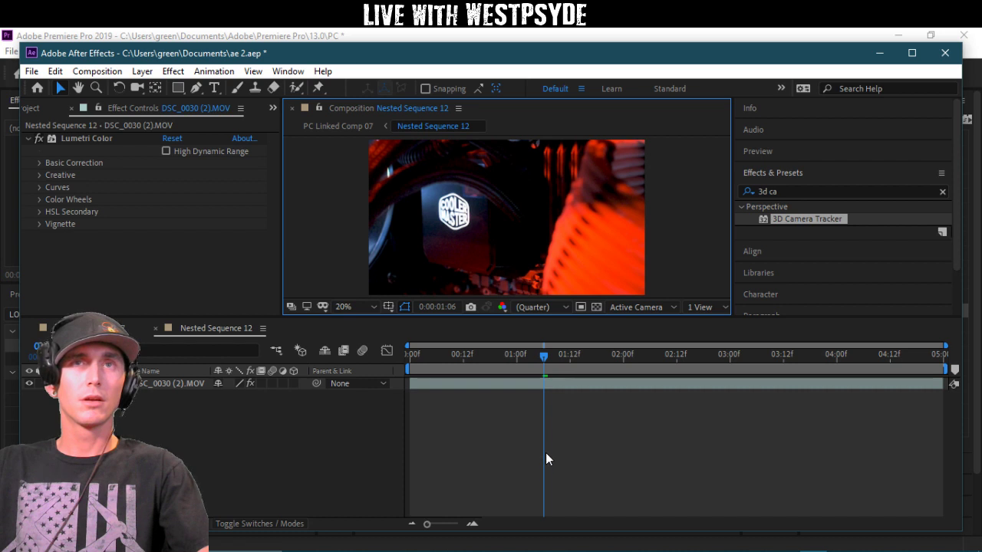
pyautogui.click(546, 454)
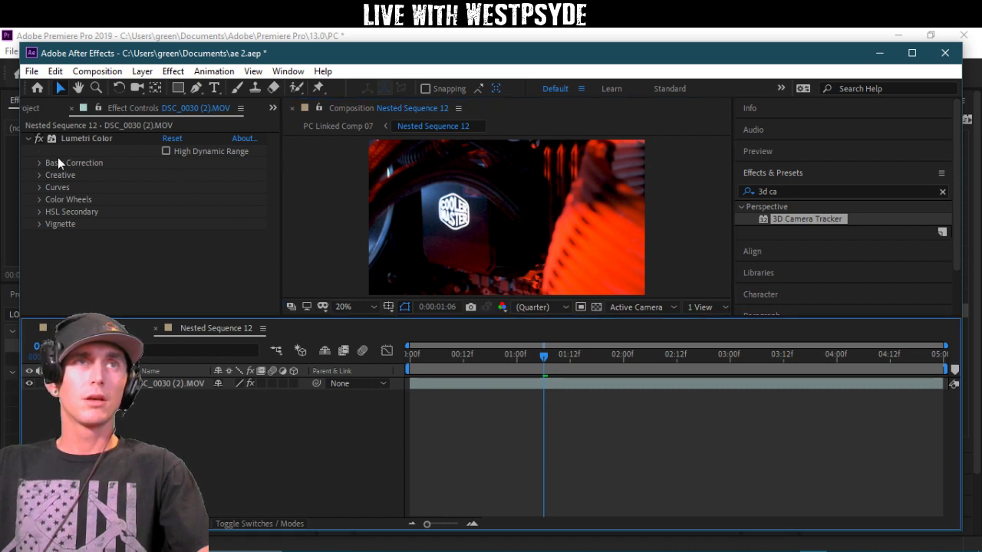
pyautogui.click(86, 139)
pyautogui.click(27, 139)
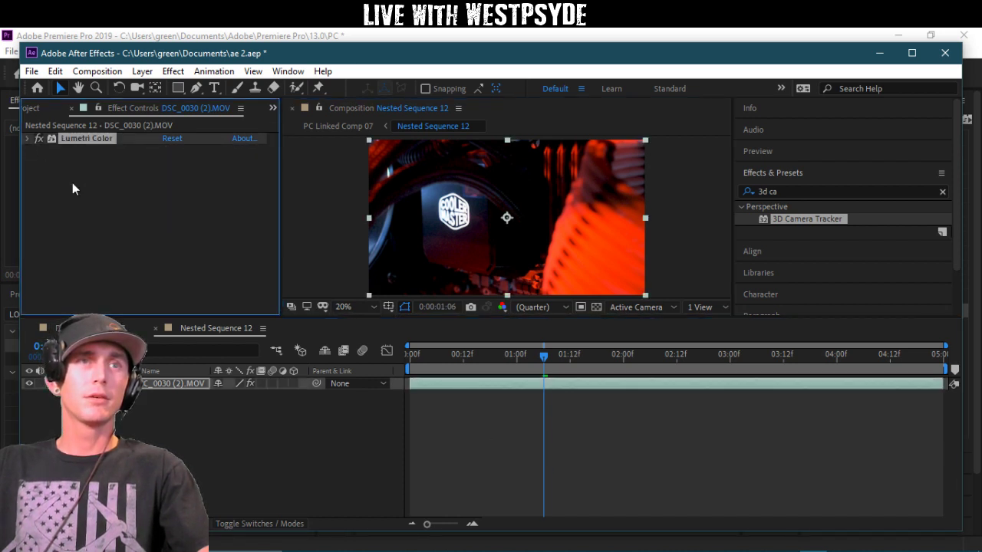
pyautogui.click(217, 422)
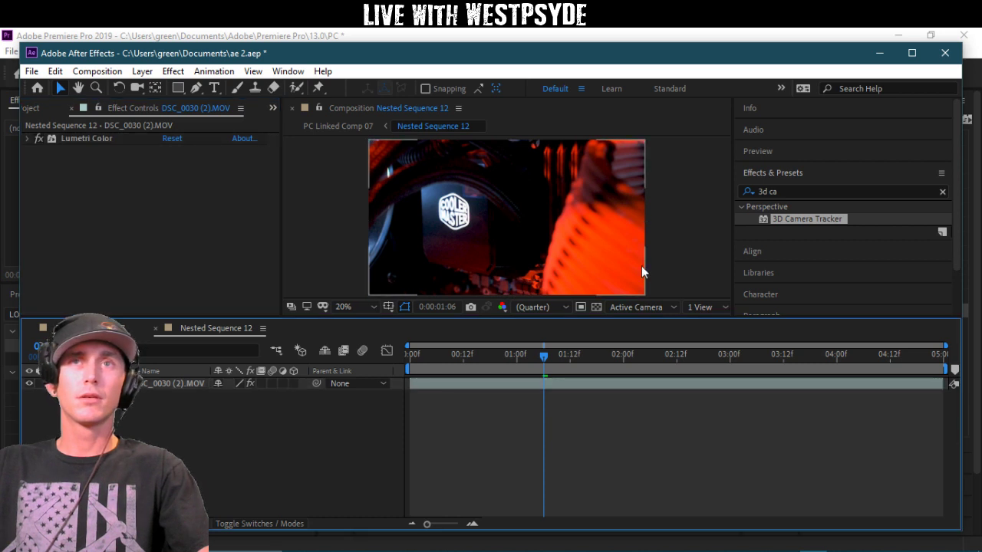
pyautogui.moveTo(790, 223); pyautogui.dragTo(555, 388)
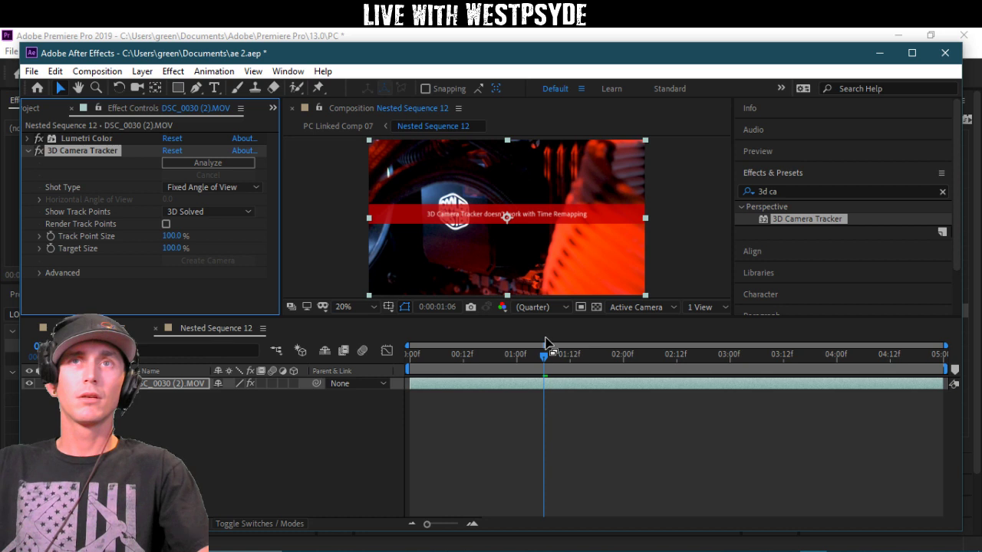
# Step: Undo the tracker applied to DSC_0030 (2).MOV and restore the solved 3D Camera Tracker on Nested Sequence 12 in PC Linked Comp 07
pyautogui.hotkey('ctrl', 'z')
pyautogui.hotkey('ctrl', 'z')
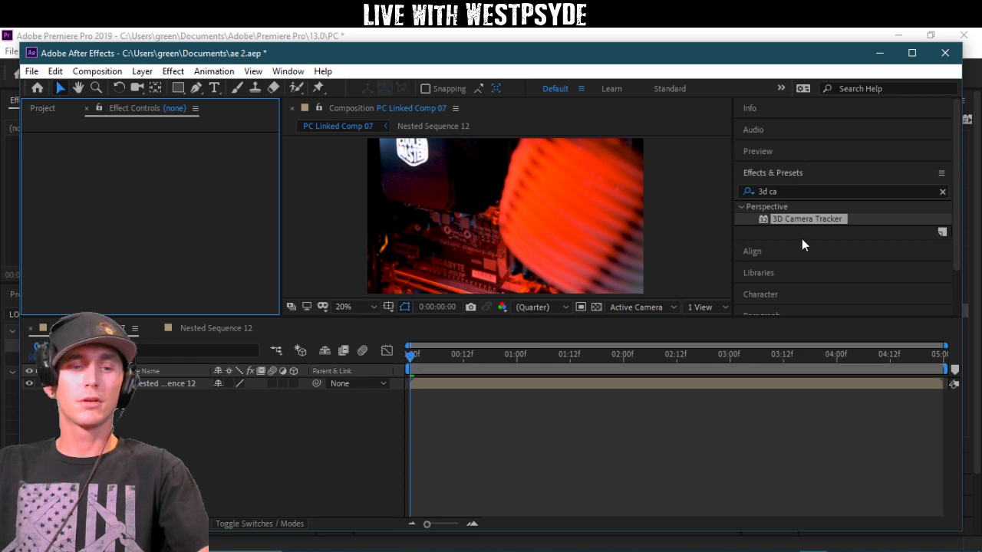
pyautogui.hotkey('ctrl', 'shift', 'z')
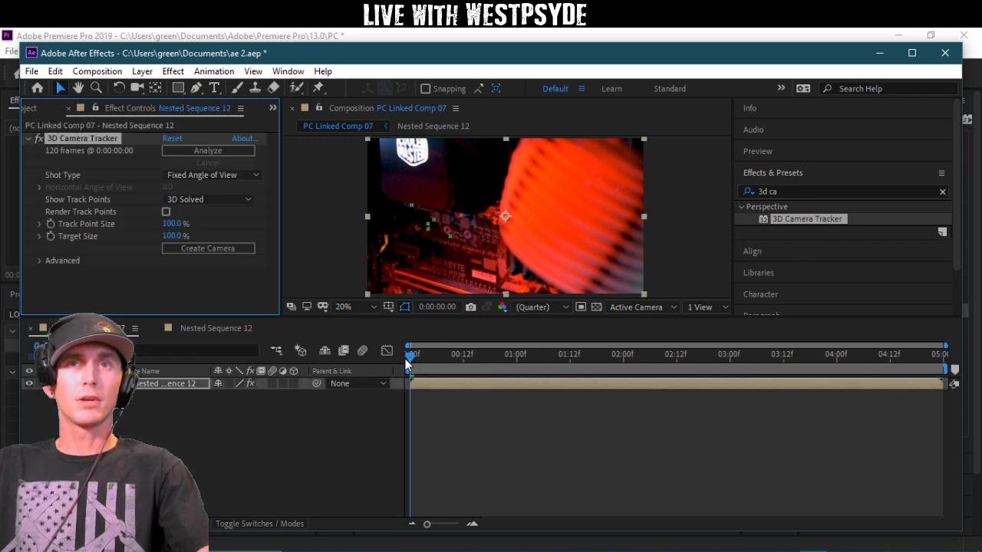
# Step: Create a text layer and camera from the track points on the Cooler Master logo at 0:00:01:14
pyautogui.moveTo(412, 354); pyautogui.dragTo(580, 289)
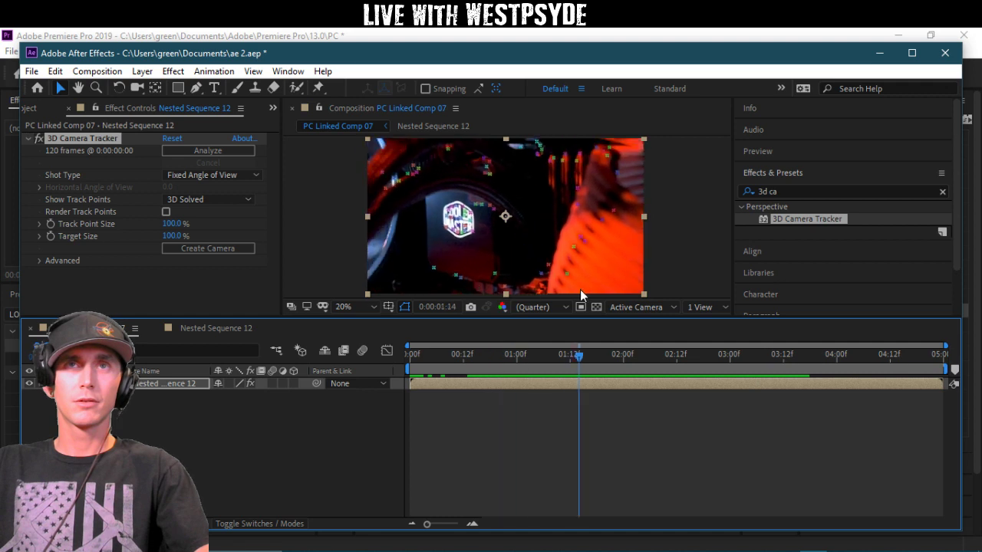
pyautogui.rightClick(454, 224)
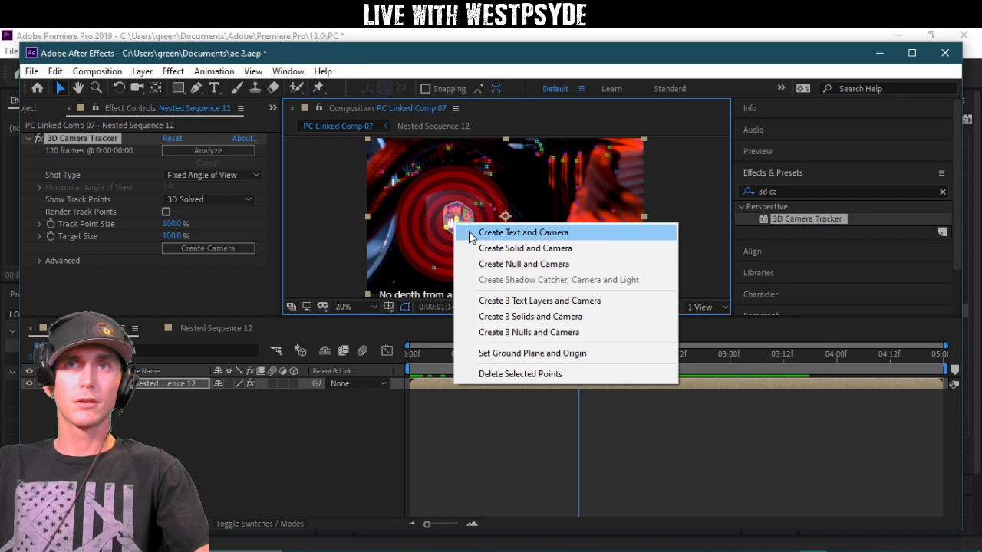
pyautogui.click(469, 231)
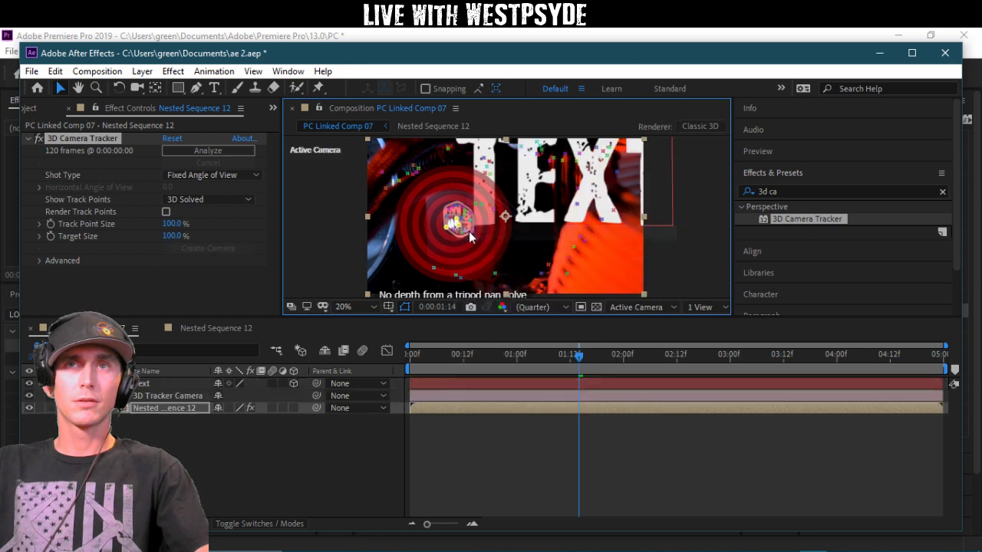
# Step: Replace the tracked text layer's placeholder wording with INTEL I7
pyautogui.click(546, 376)
pyautogui.doubleClick(554, 182)
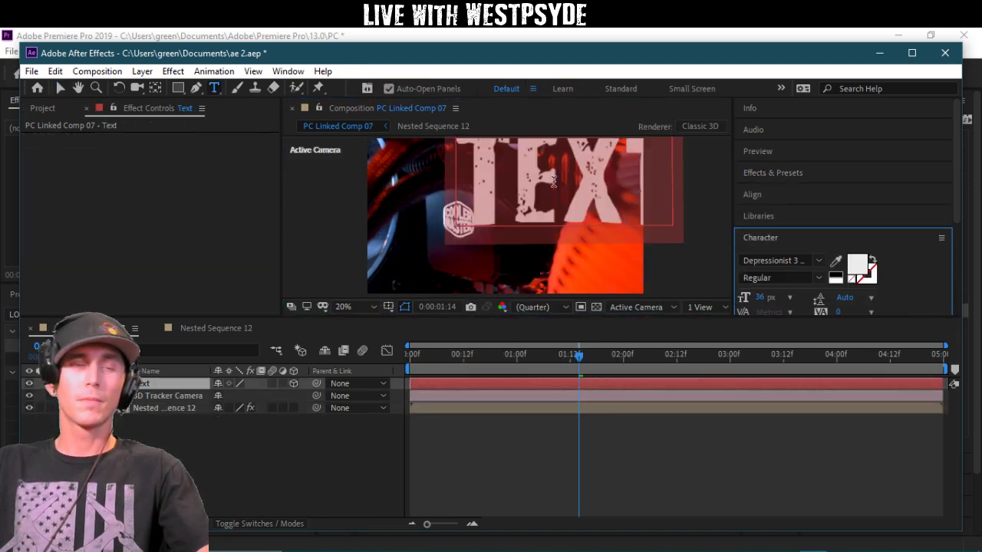
pyautogui.write('INTE')
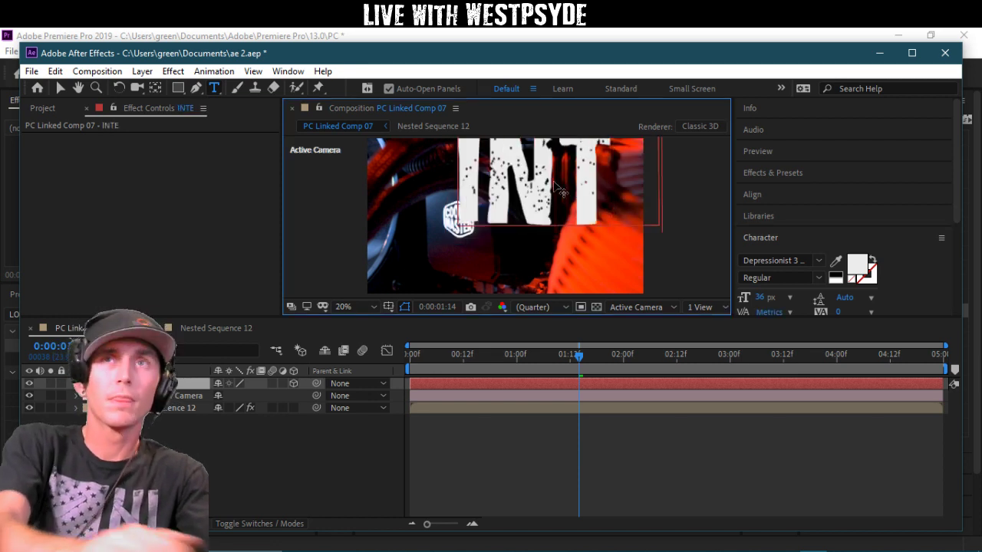
pyautogui.write('L')
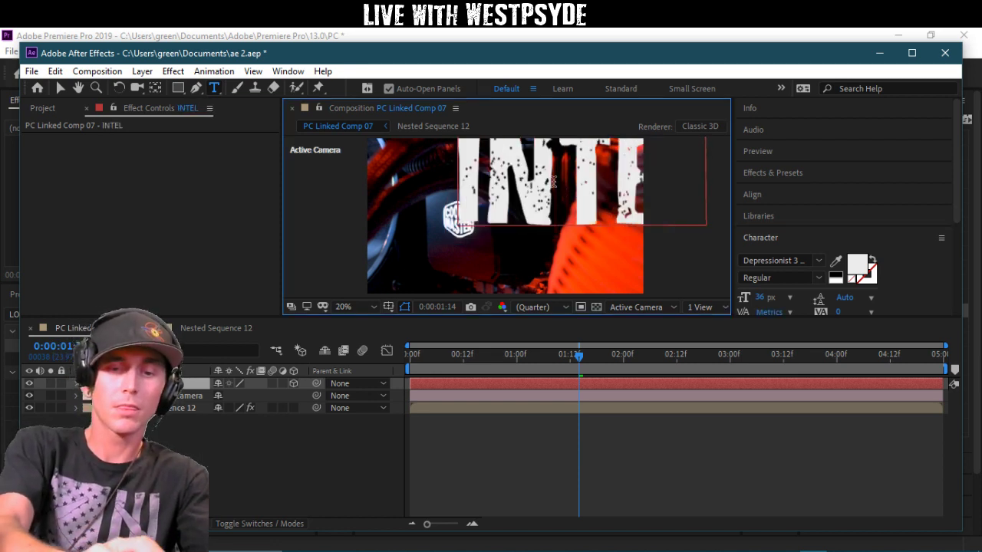
pyautogui.write(' I7')
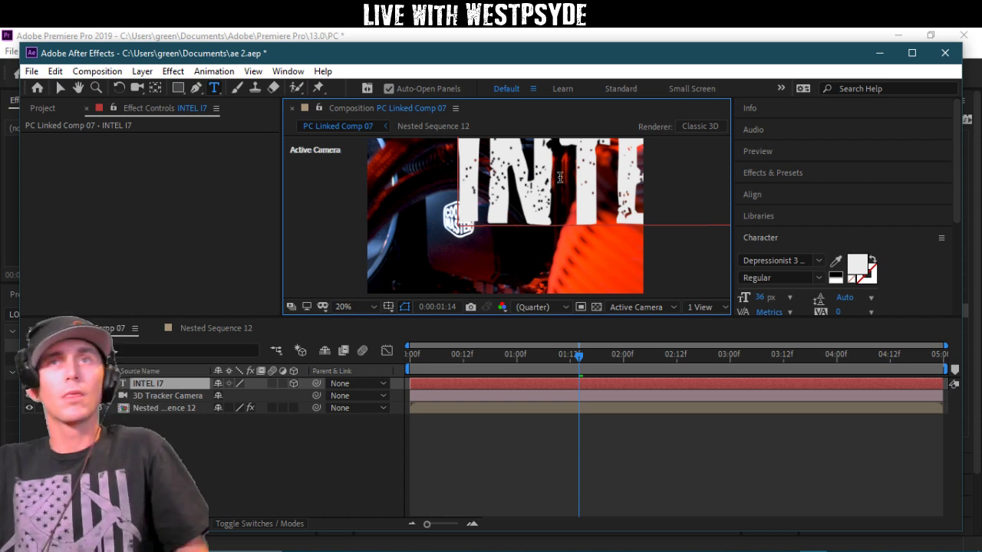
pyautogui.hotkey('ctrl', 'a')
# Step: Scale down the INTEL I7 text and move it just below the Cooler Master logo
pyautogui.click(59, 87)
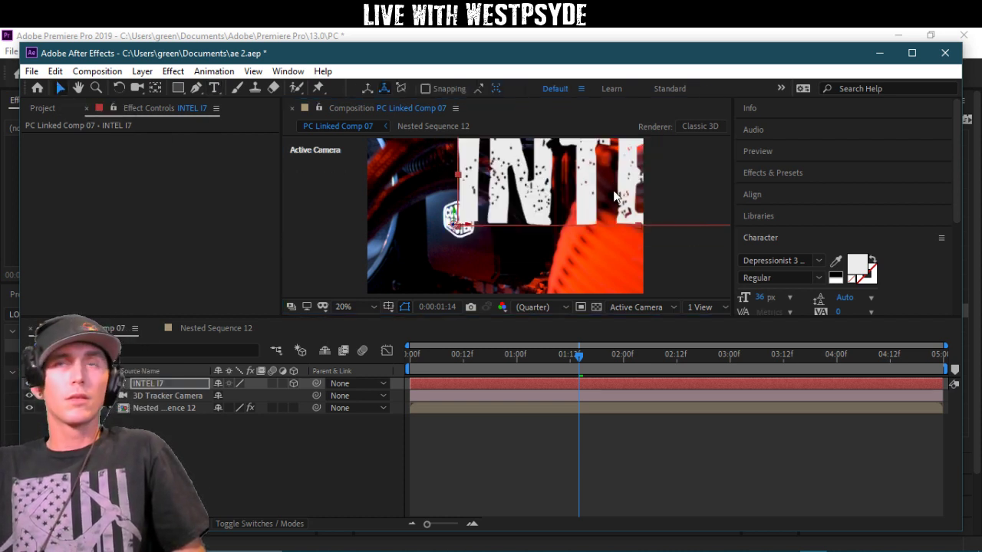
pyautogui.moveTo(642, 226)
pyautogui.mouseDown()
pyautogui.moveTo(639, 245)
pyautogui.moveTo(637, 230)
pyautogui.mouseUp()
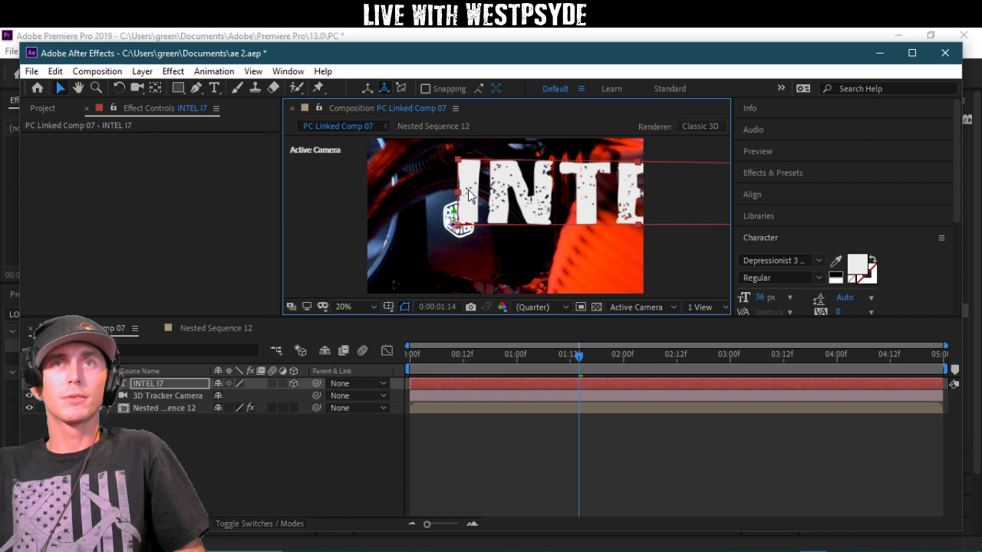
pyautogui.moveTo(460, 197); pyautogui.dragTo(499, 186)
pyautogui.moveTo(620, 157); pyautogui.dragTo(499, 252)
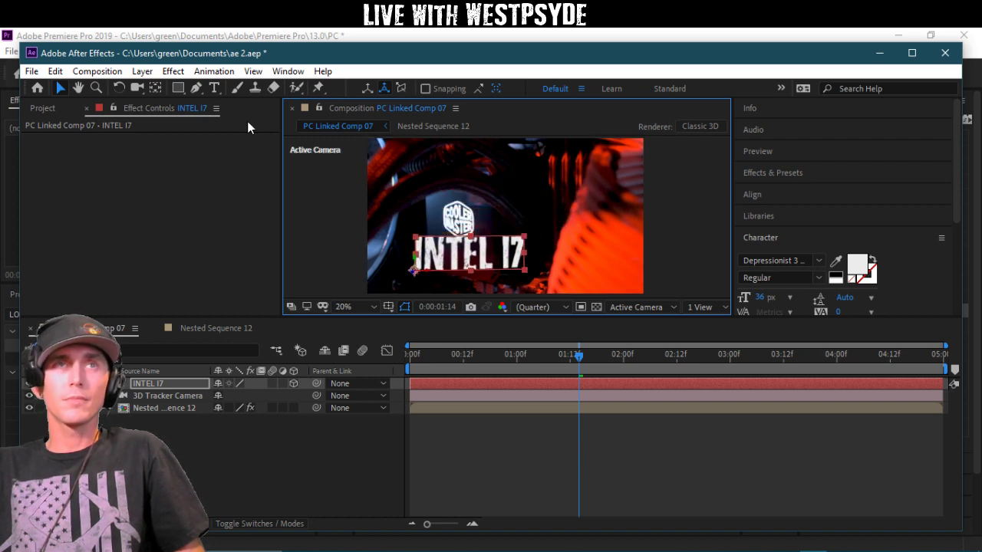
# Step: Rotate the INTEL I7 text in 3D to match the cooler's angle, then shrink it to fit beneath the logo
pyautogui.click(118, 89)
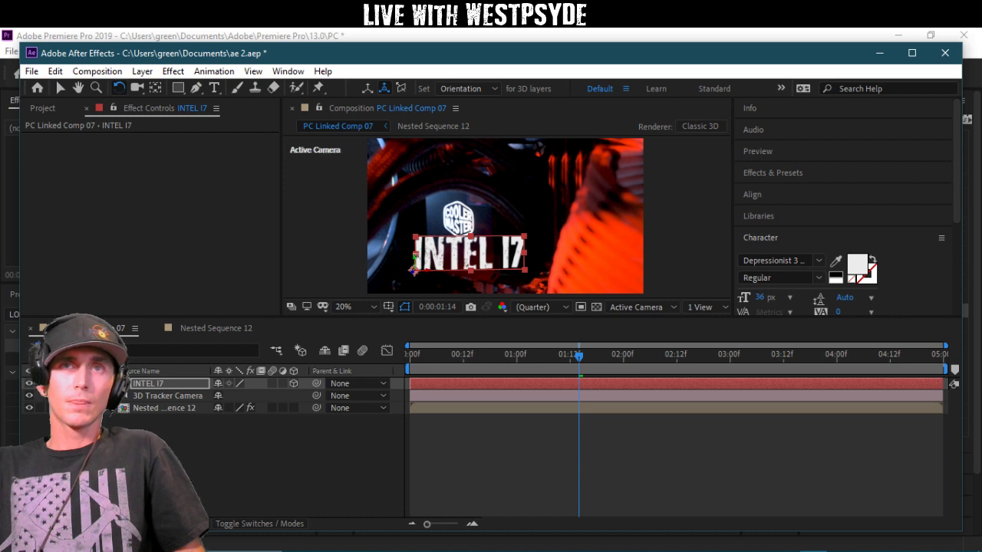
pyautogui.moveTo(412, 264); pyautogui.dragTo(409, 266)
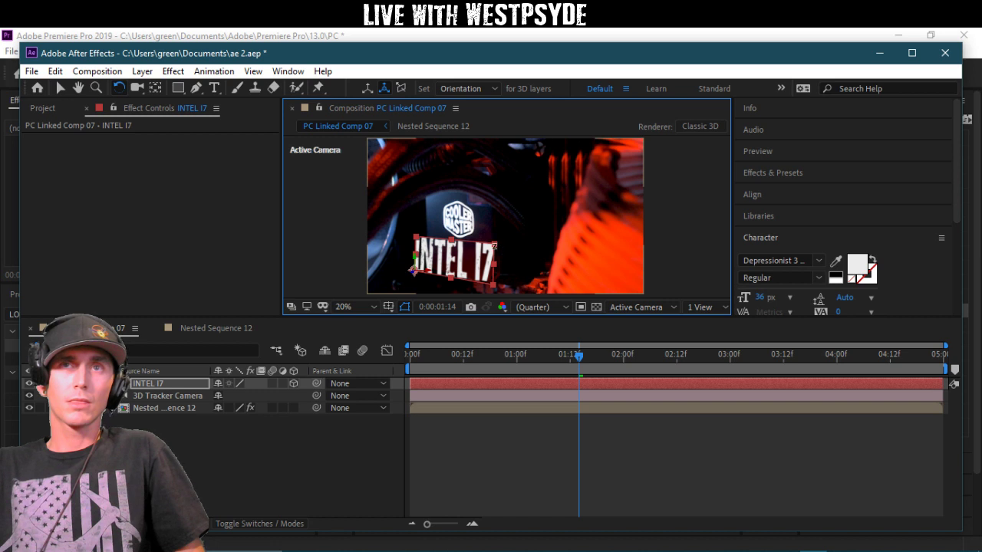
pyautogui.click(60, 87)
pyautogui.moveTo(460, 255); pyautogui.dragTo(431, 263)
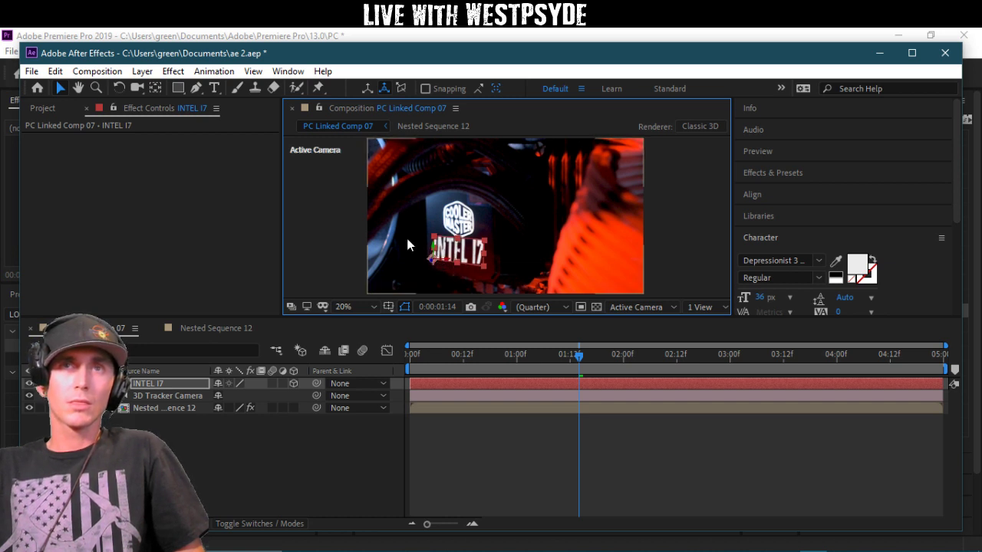
# Step: Fine-tune the INTEL I7 text's 3D rotation and nudge it slightly lower beneath the logo
pyautogui.click(119, 87)
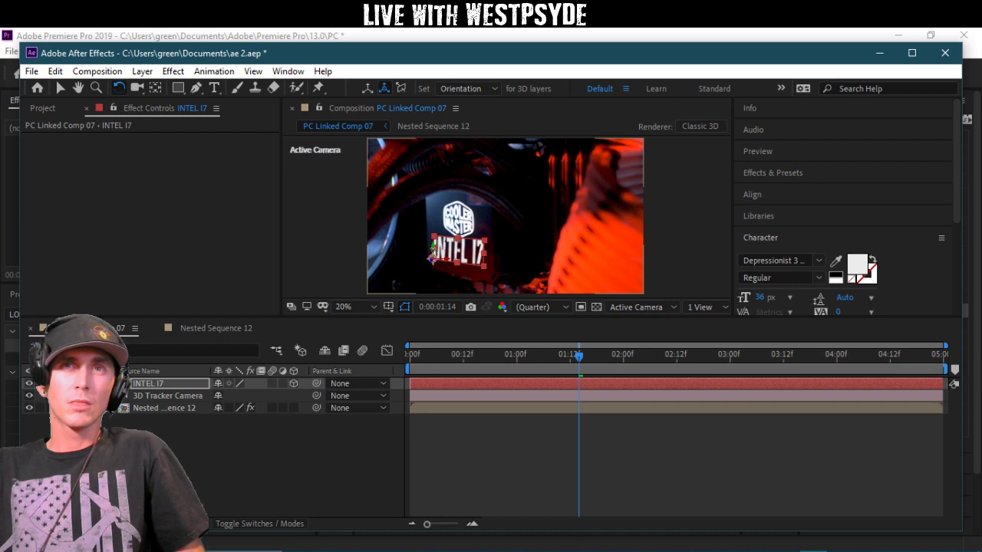
pyautogui.click(432, 253)
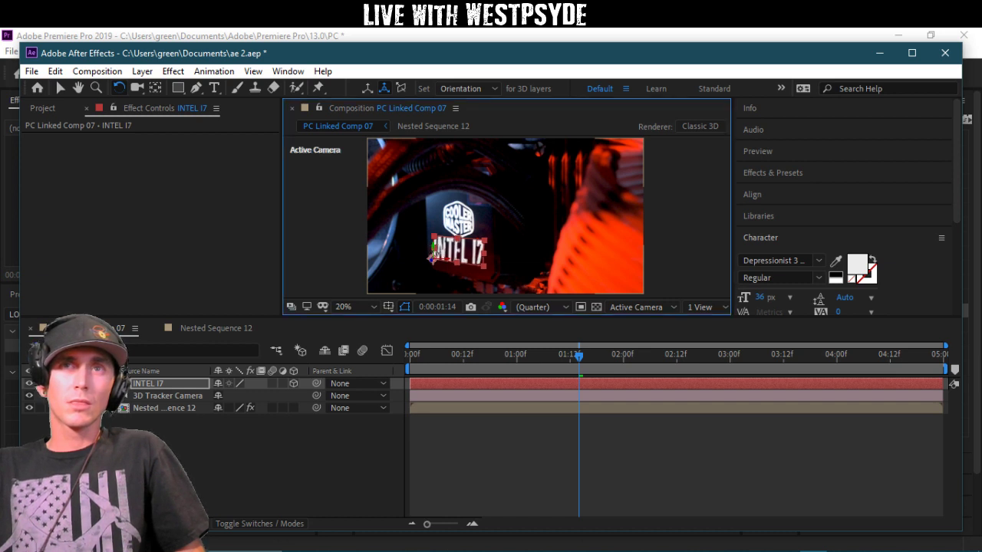
pyautogui.moveTo(432, 260); pyautogui.dragTo(433, 259)
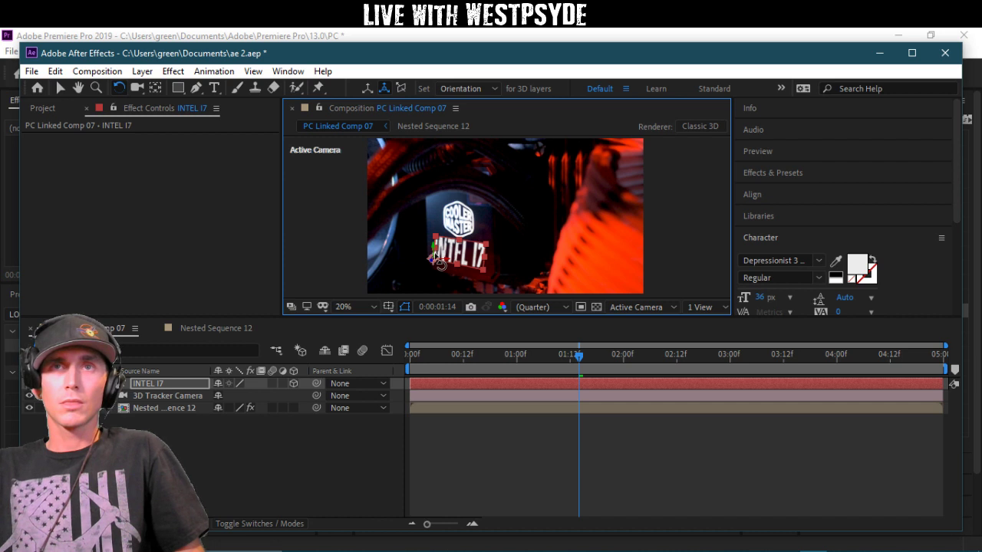
pyautogui.click(61, 87)
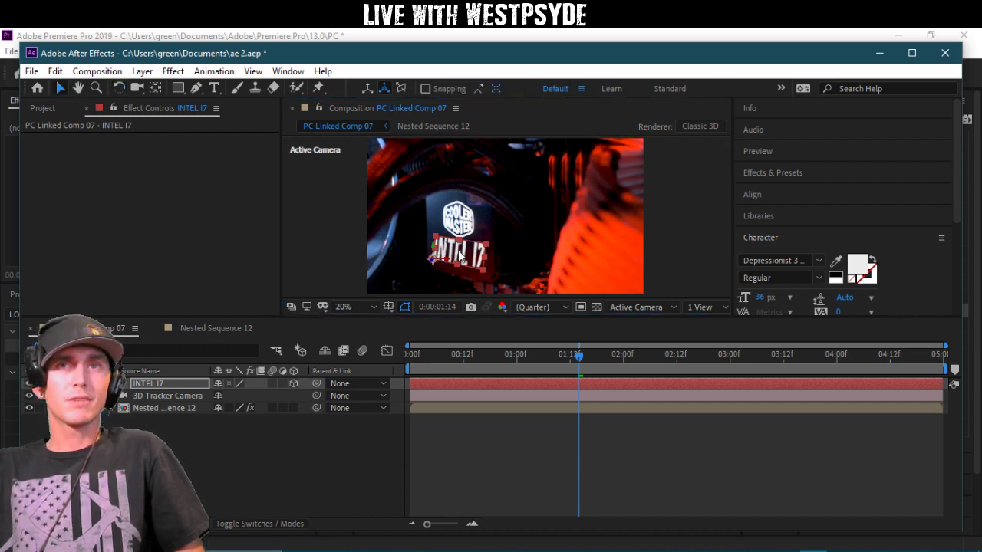
pyautogui.moveTo(461, 259); pyautogui.dragTo(464, 263)
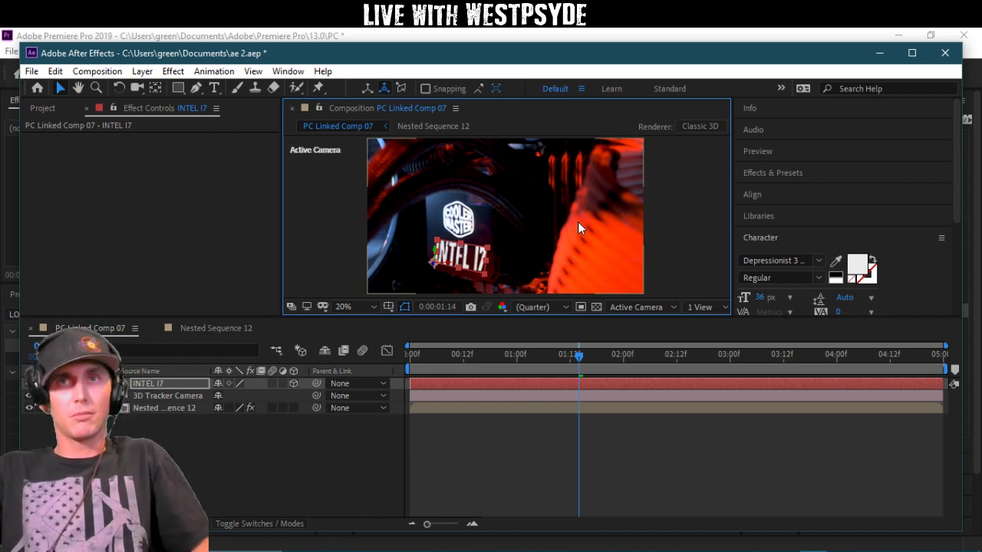
# Step: Play back and scrub PC Linked Comp 07 from the start to check how the INTEL I7 text follows the logo
pyautogui.click(610, 466)
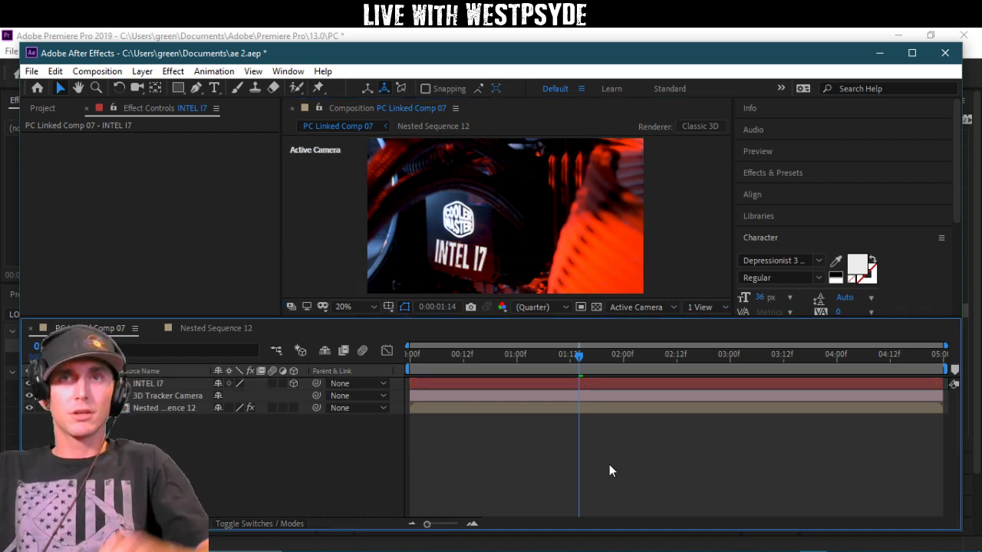
pyautogui.press('space')
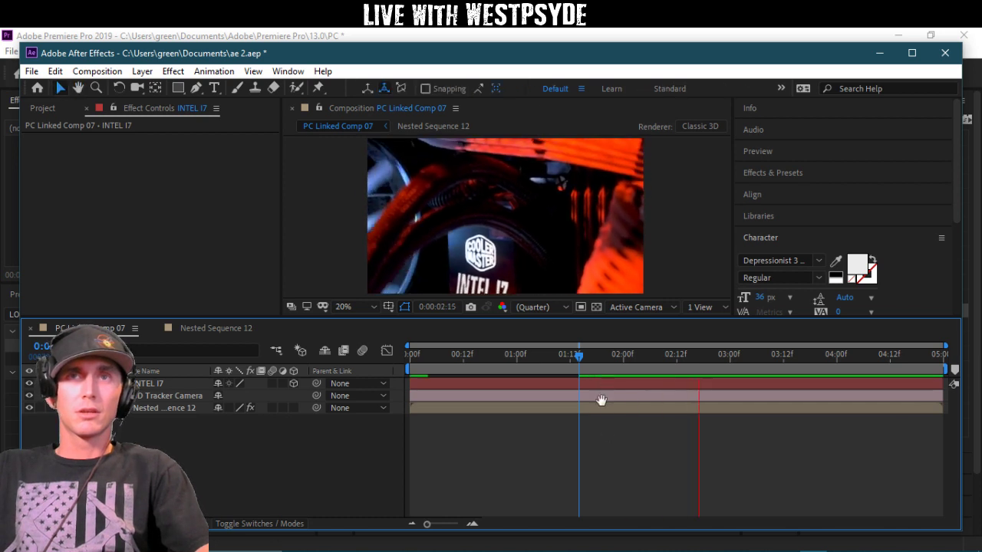
pyautogui.press('space')
pyautogui.moveTo(721, 359); pyautogui.dragTo(299, 354)
pyautogui.press('space')
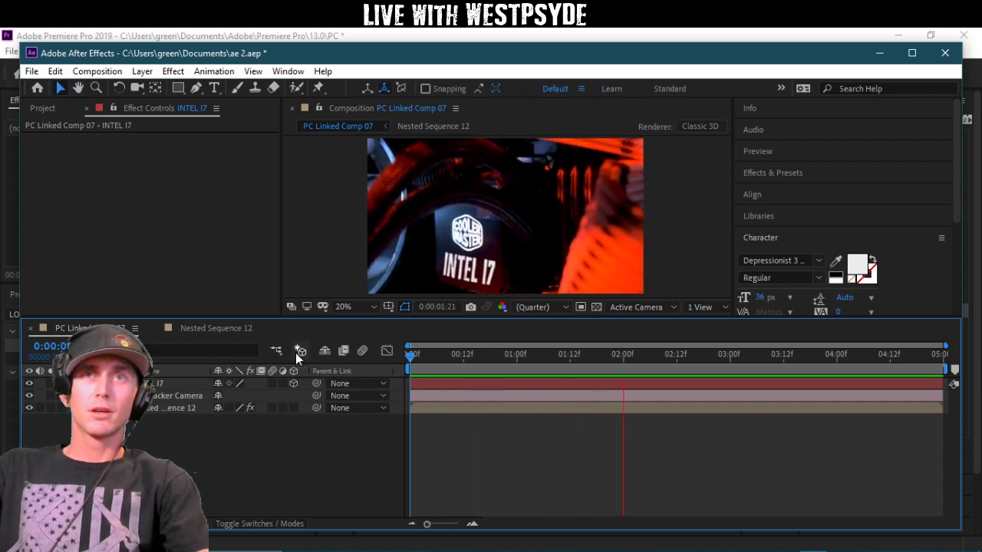
pyautogui.press('space')
pyautogui.moveTo(657, 355); pyautogui.dragTo(482, 387)
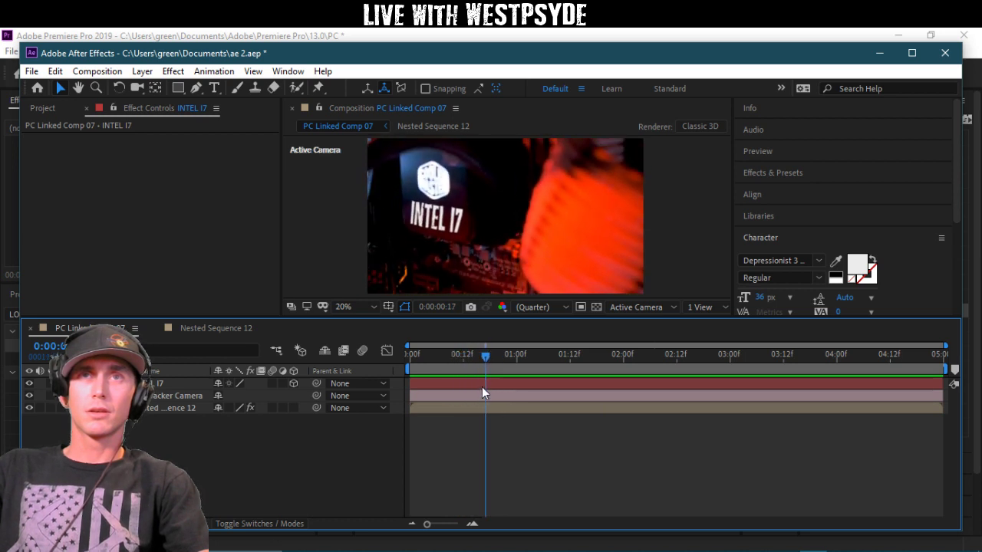
pyautogui.rightClick(483, 385)
pyautogui.moveTo(485, 384)
pyautogui.click(442, 431)
pyautogui.moveTo(494, 350)
pyautogui.mouseDown()
pyautogui.moveTo(402, 359)
pyautogui.moveTo(547, 348)
pyautogui.moveTo(458, 354)
pyautogui.moveTo(492, 354)
pyautogui.mouseUp()
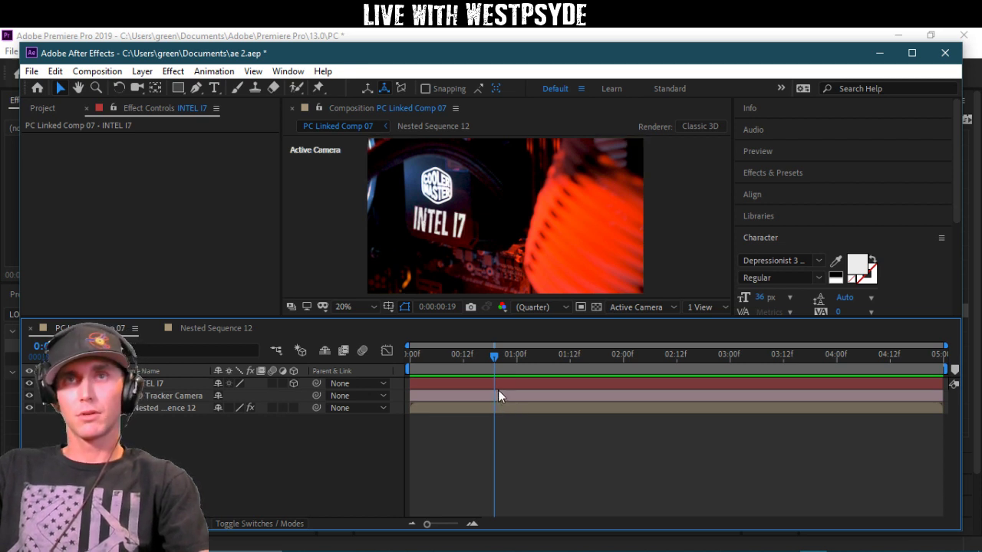
pyautogui.moveTo(488, 353); pyautogui.dragTo(403, 332)
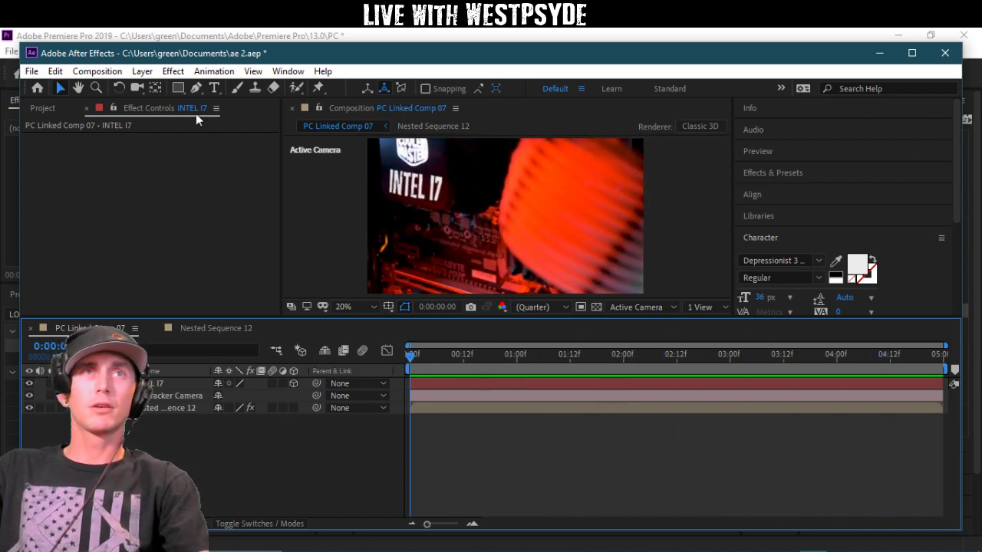
# Step: Save the ae 2 project and close After Effects to return to the Premiere Pro sequence
pyautogui.click(32, 70)
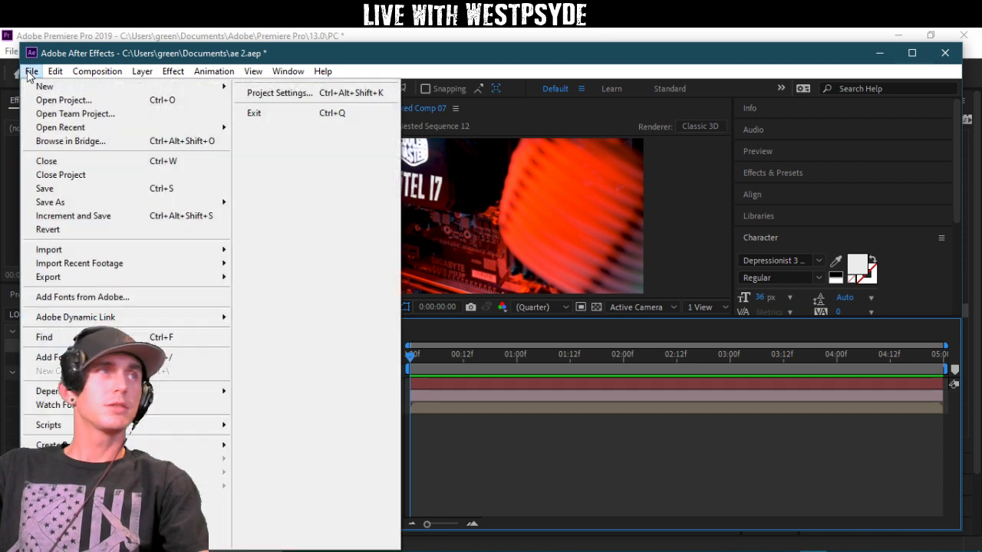
pyautogui.click(52, 178)
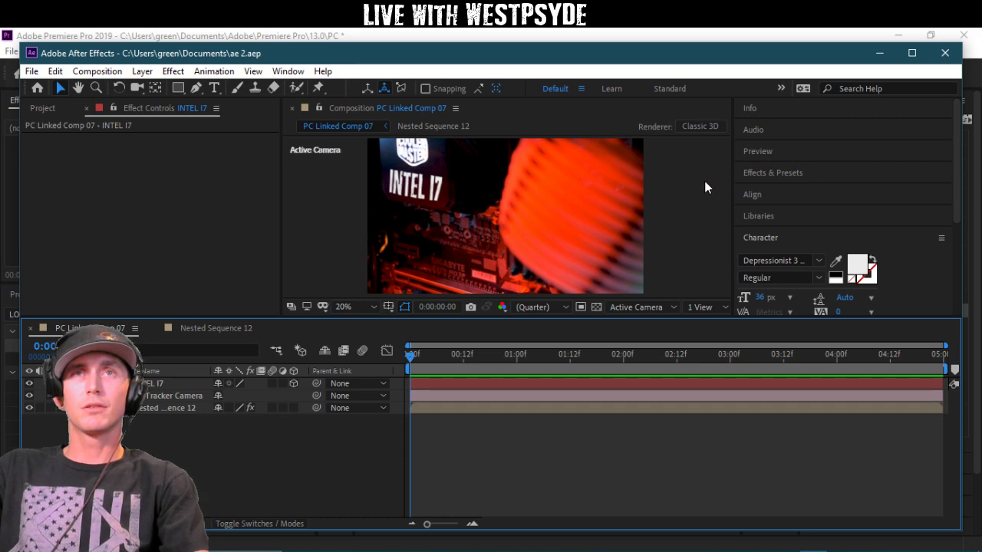
pyautogui.click(945, 52)
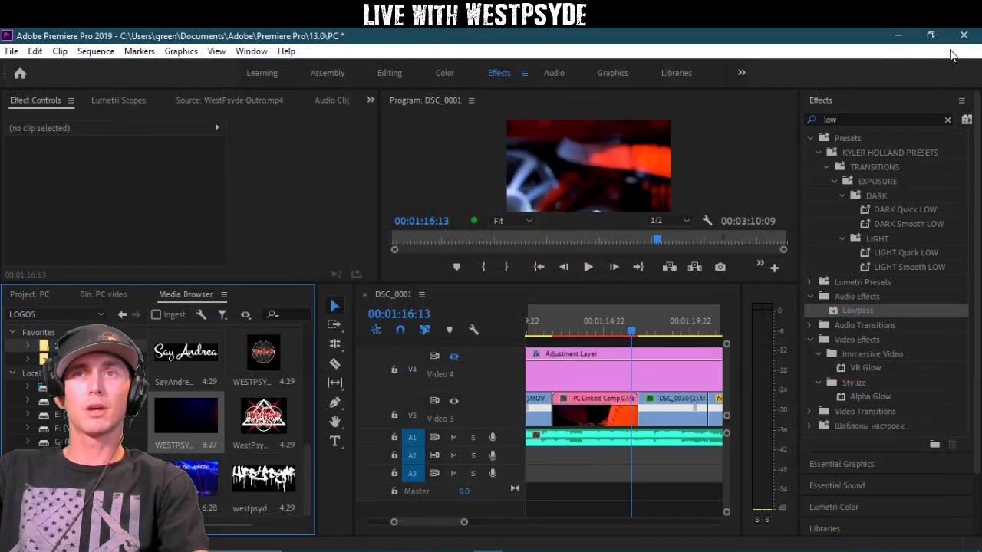
# Step: Inspect the PC Linked Comp 07 clip at 00:01:12:03 and open it in the source monitor
pyautogui.click(588, 421)
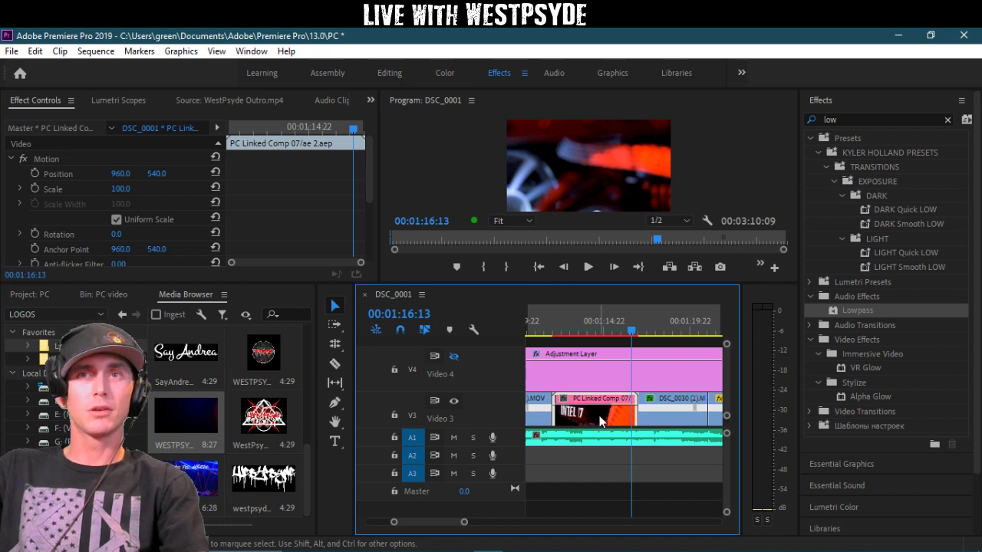
pyautogui.moveTo(610, 326); pyautogui.dragTo(557, 329)
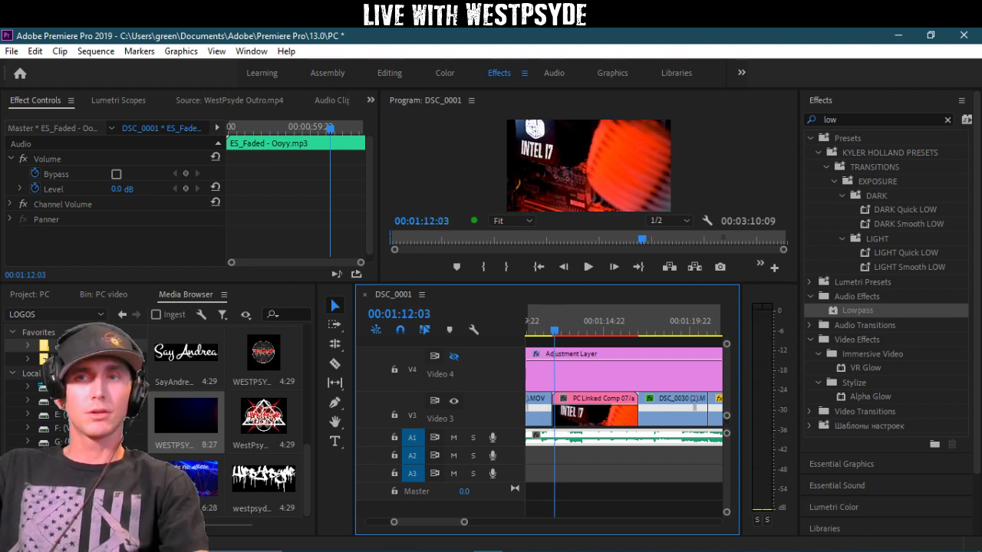
pyautogui.doubleClick(591, 415)
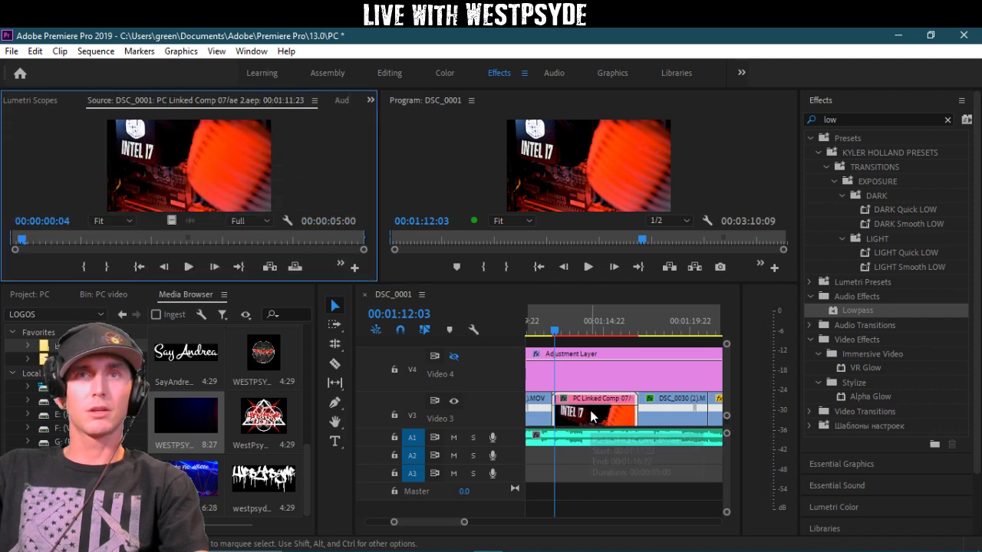
# Step: Replace the PC Linked Comp 07 clip with an After Effects composition, saving the new project as 2.aep in Documents
pyautogui.rightClick(590, 415)
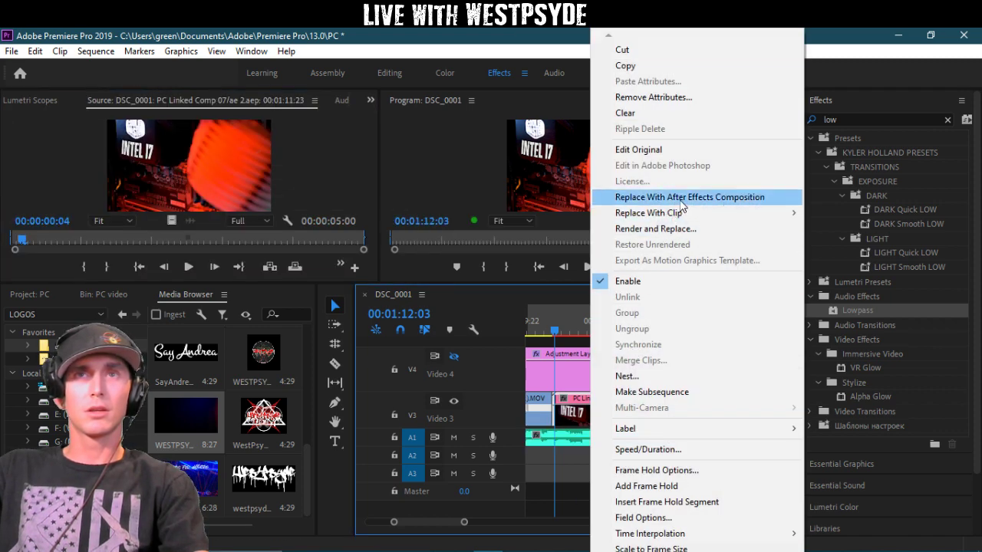
pyautogui.click(682, 199)
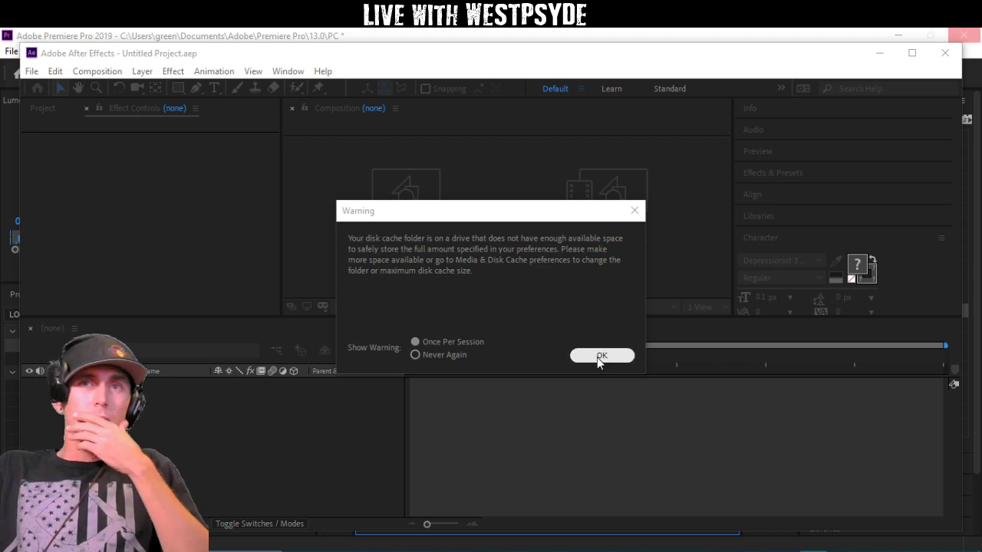
pyautogui.click(603, 356)
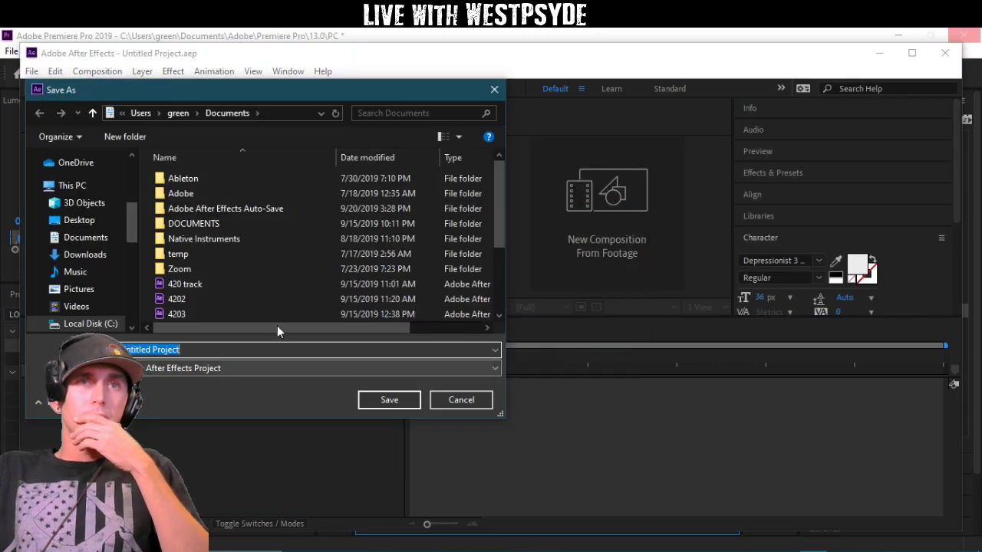
pyautogui.click(414, 402)
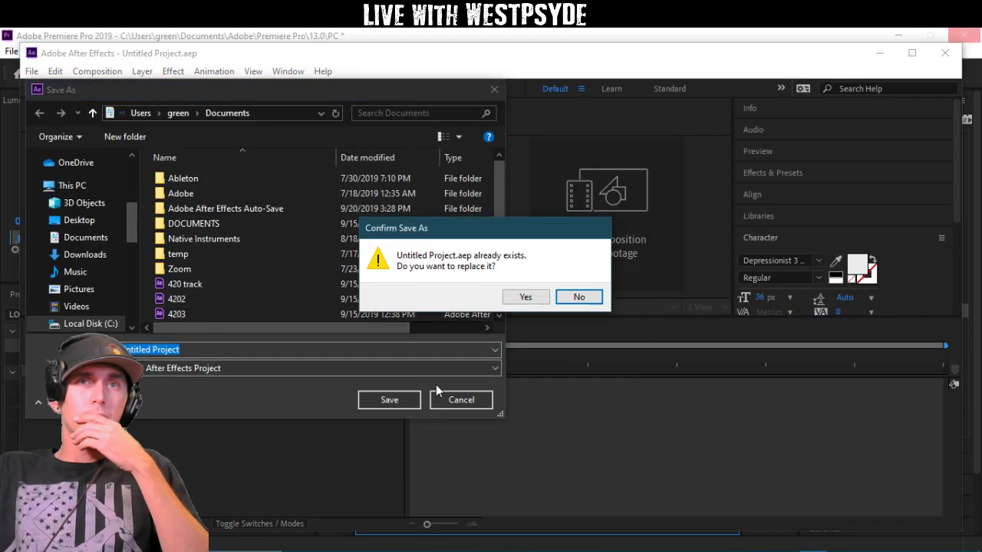
pyautogui.click(579, 297)
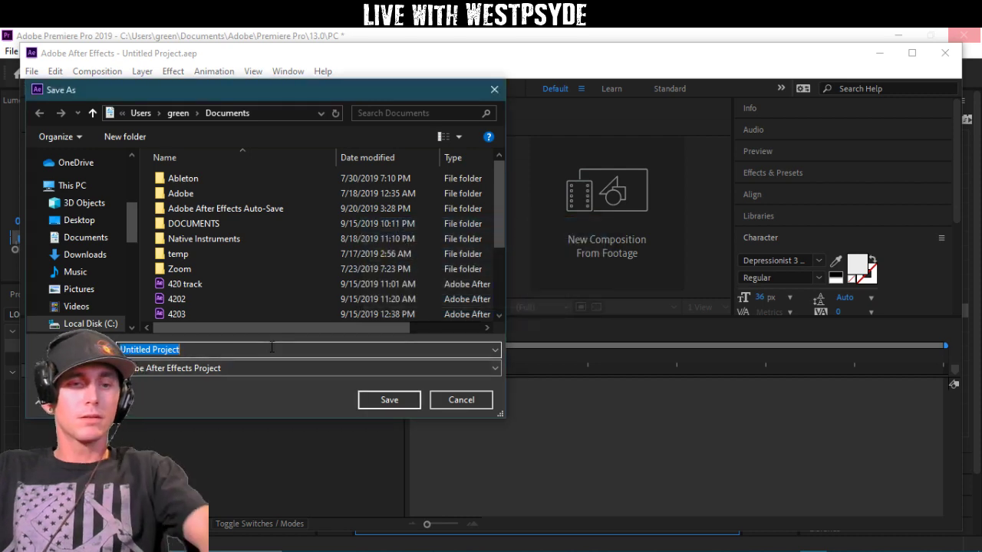
pyautogui.click(368, 403)
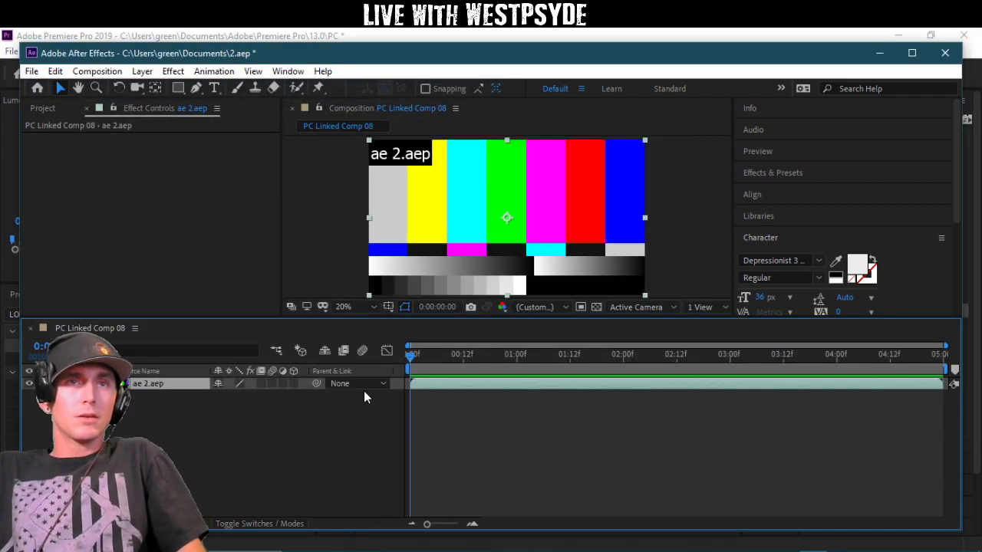
# Step: Open the recent project ae 2.aep, discarding the changes to 2.aep
pyautogui.click(31, 72)
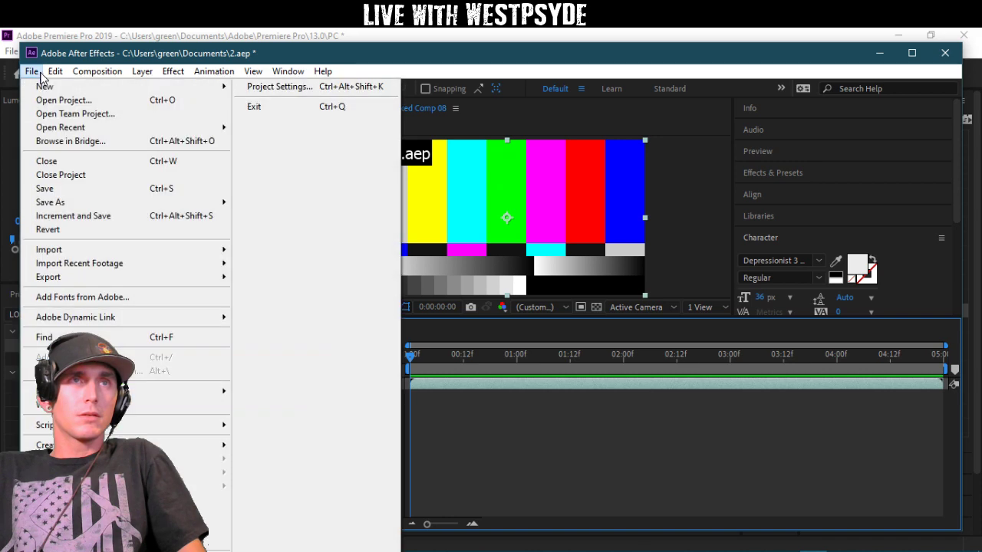
pyautogui.moveTo(64, 131)
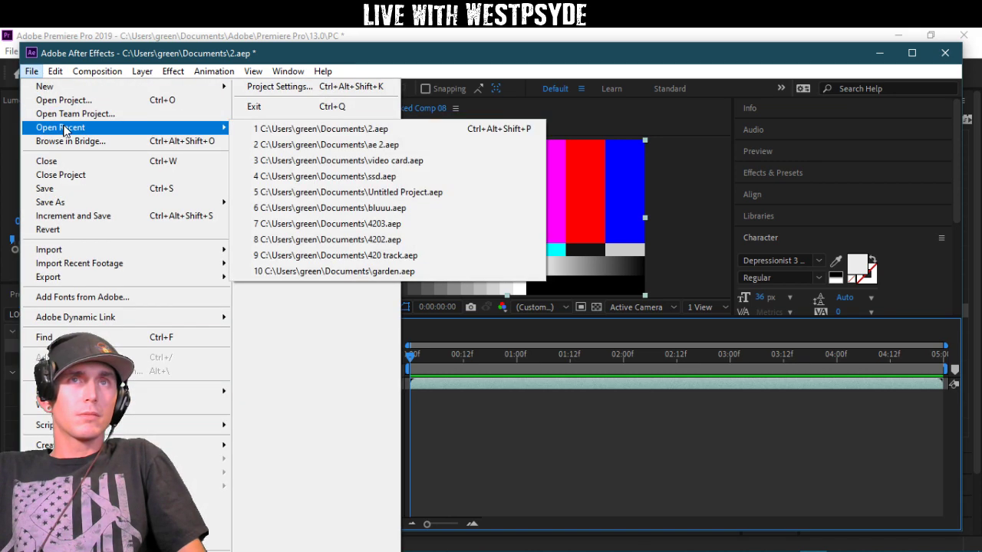
pyautogui.click(332, 144)
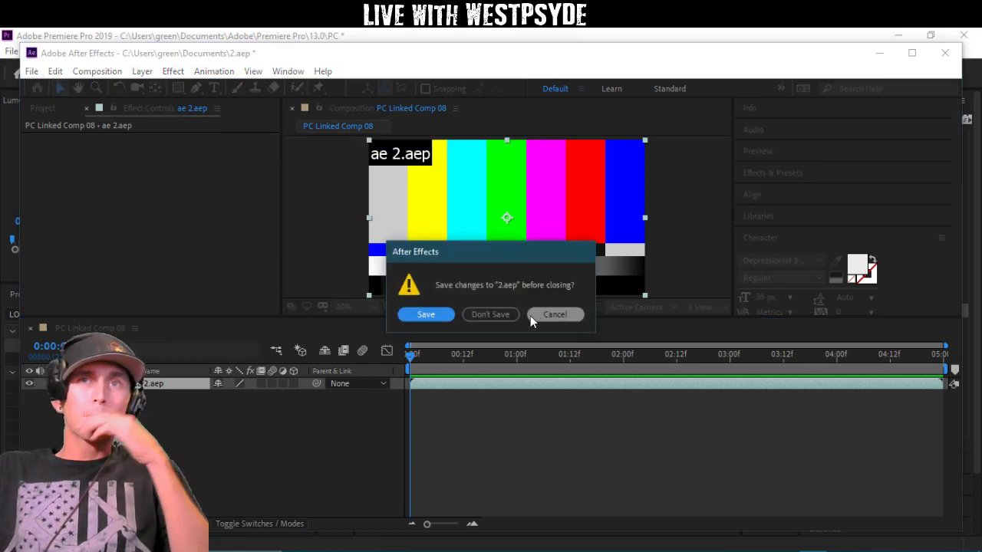
pyautogui.click(514, 316)
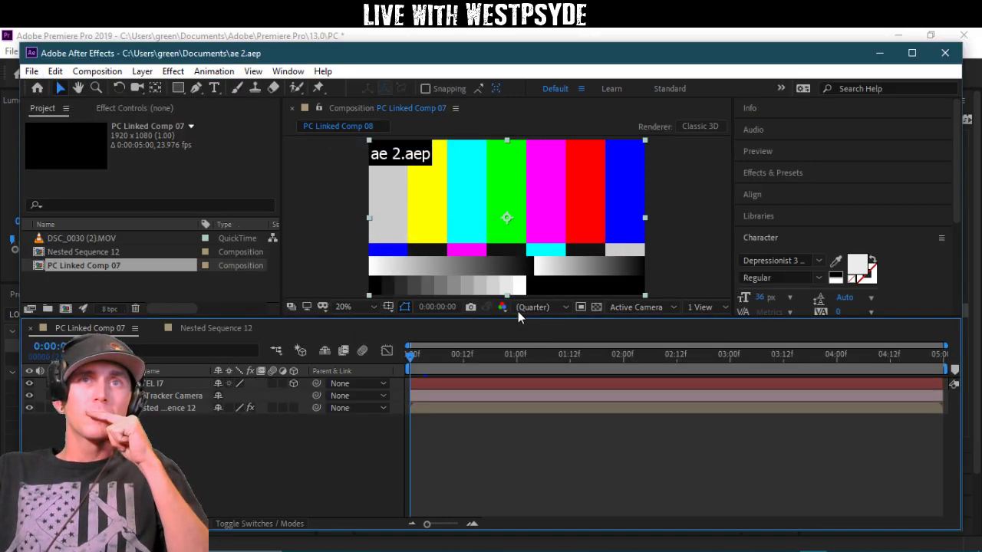
# Step: Find the Directional Blur effect by searching for blur and apply it to the INTEL I7 text layer
pyautogui.click(434, 192)
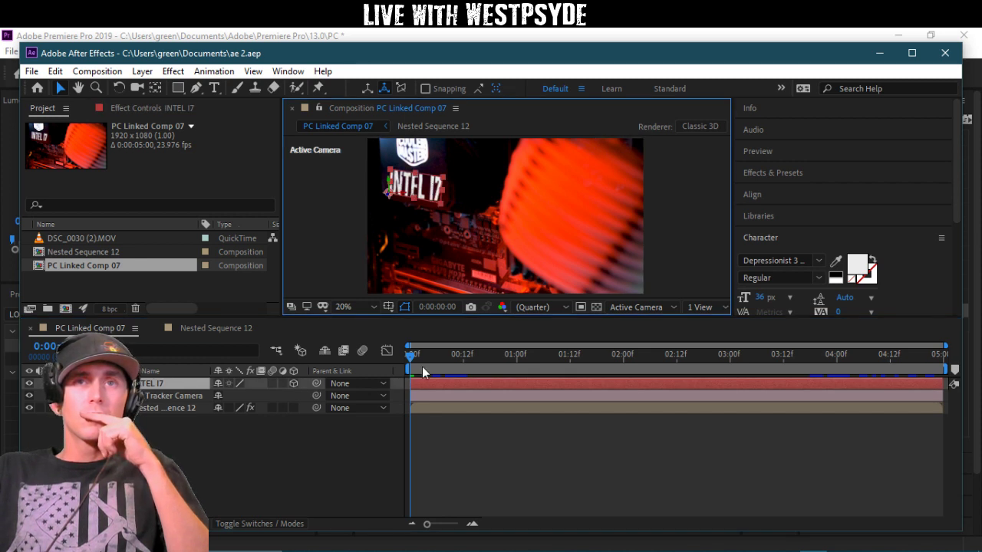
pyautogui.moveTo(414, 353)
pyautogui.mouseDown()
pyautogui.moveTo(426, 354)
pyautogui.moveTo(414, 355)
pyautogui.mouseUp()
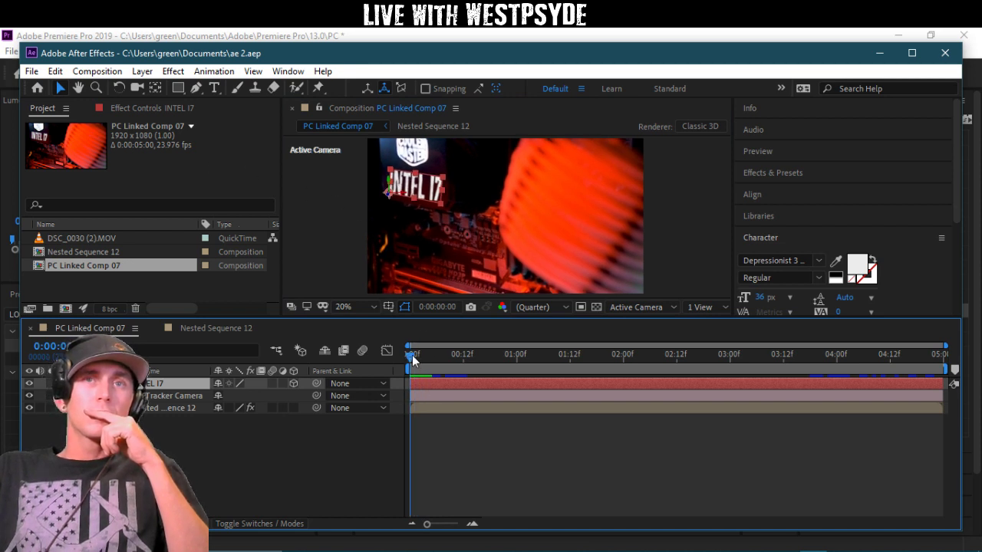
pyautogui.moveTo(412, 355); pyautogui.dragTo(516, 360)
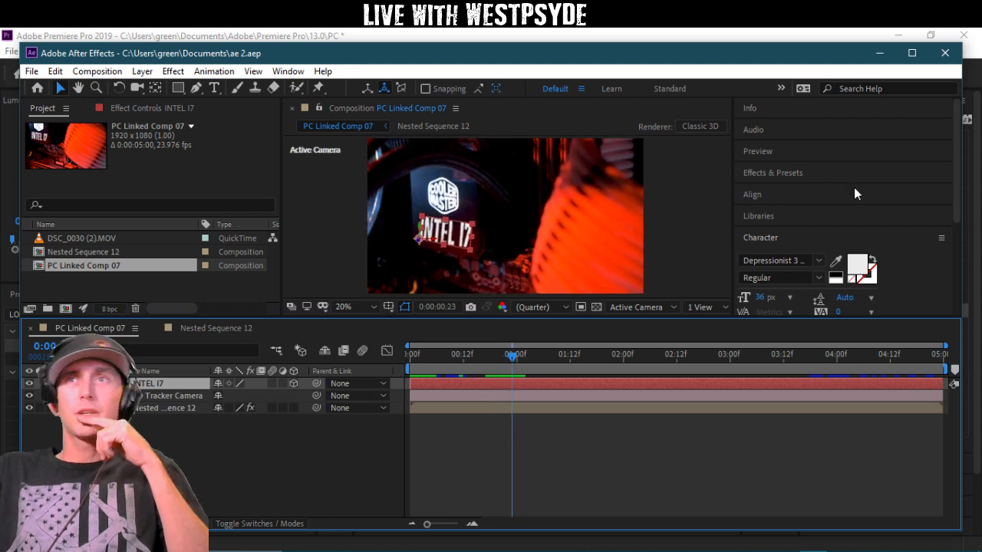
pyautogui.click(798, 179)
pyautogui.click(800, 191)
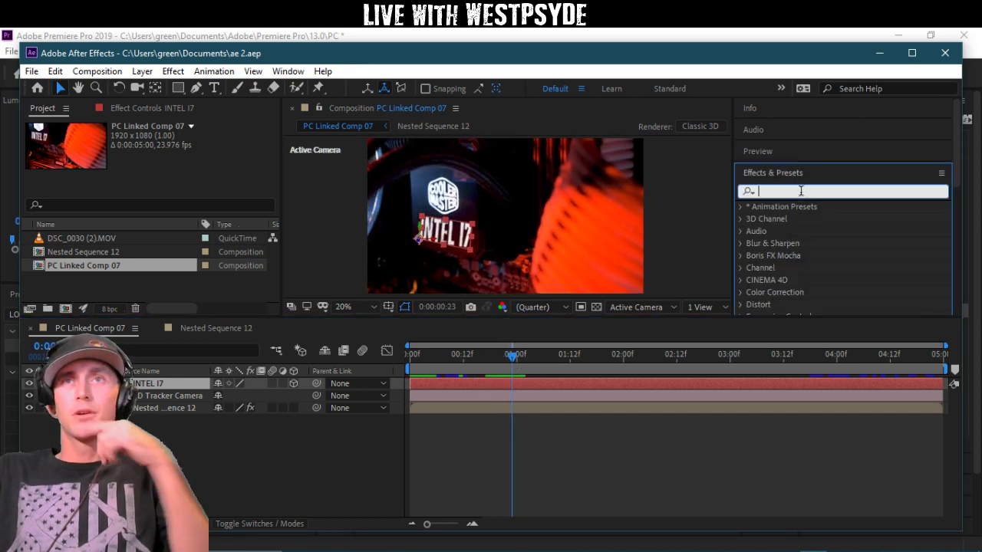
pyautogui.write('blur')
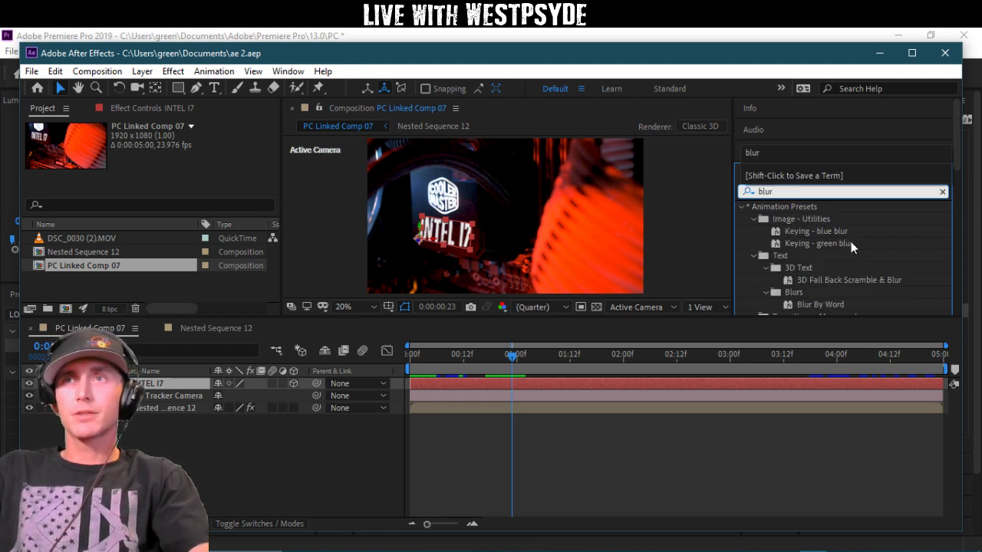
pyautogui.scroll(-4, 851, 242)
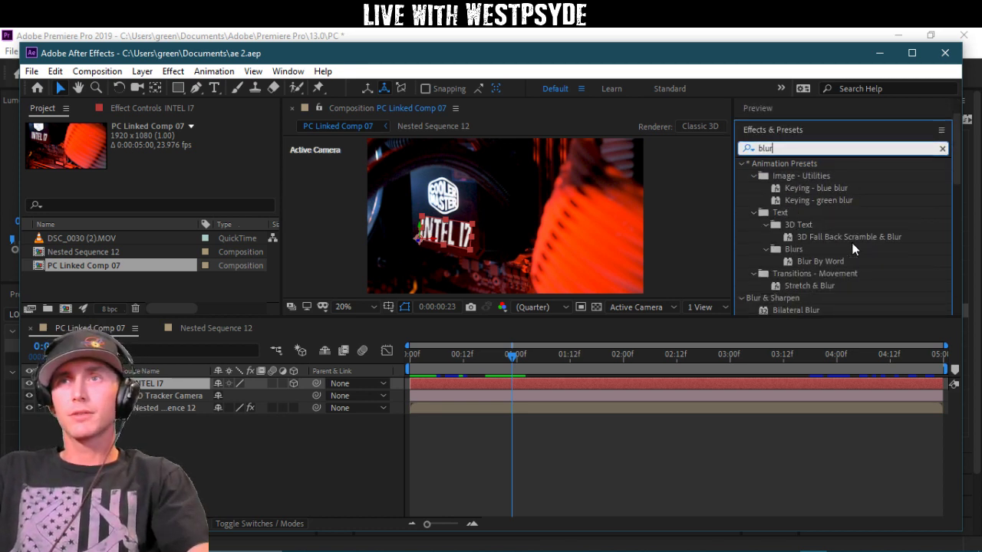
pyautogui.scroll(-1, 853, 253)
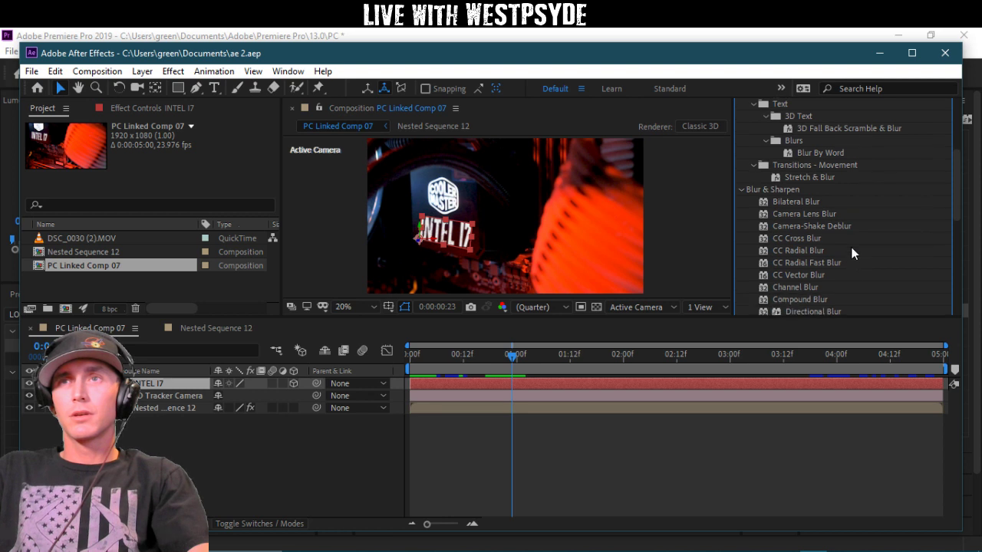
pyautogui.scroll(-1, 837, 261)
pyautogui.moveTo(823, 288); pyautogui.dragTo(495, 382)
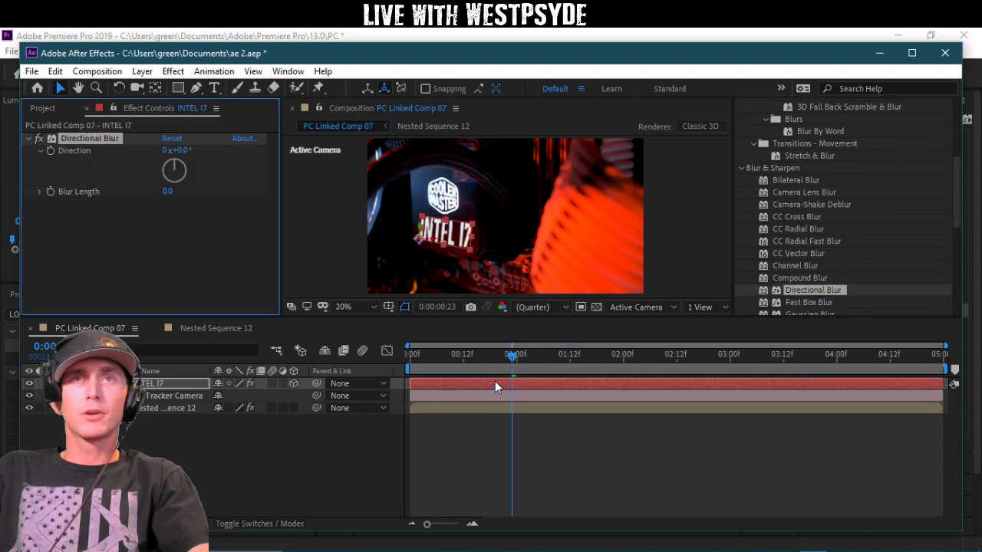
# Step: Set the Directional Blur's direction to 99° and keyframe its Blur Length at 23.4 at 0:00:00:13
pyautogui.click(173, 161)
pyautogui.moveTo(174, 163)
pyautogui.mouseDown()
pyautogui.moveTo(171, 171)
pyautogui.moveTo(178, 151)
pyautogui.mouseUp()
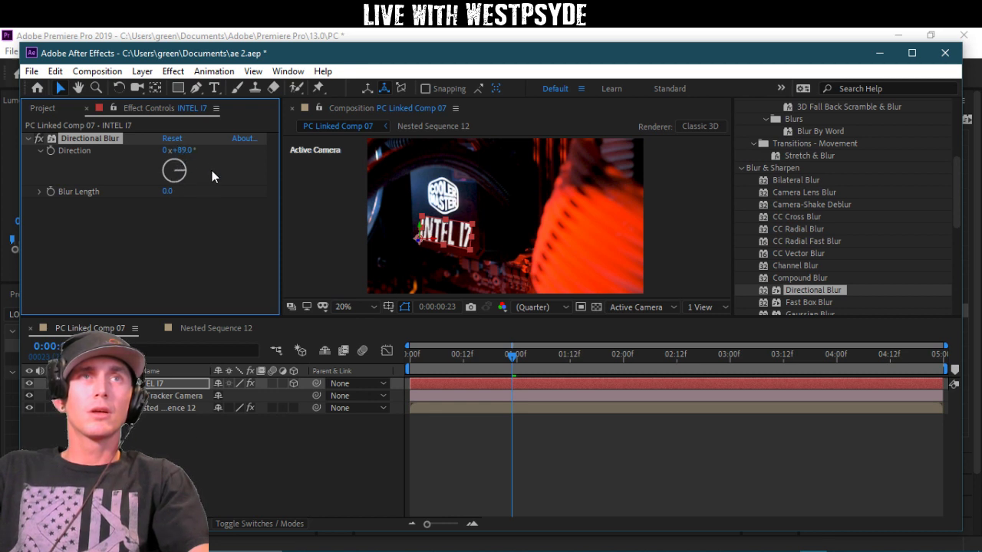
pyautogui.moveTo(171, 194); pyautogui.dragTo(352, 174)
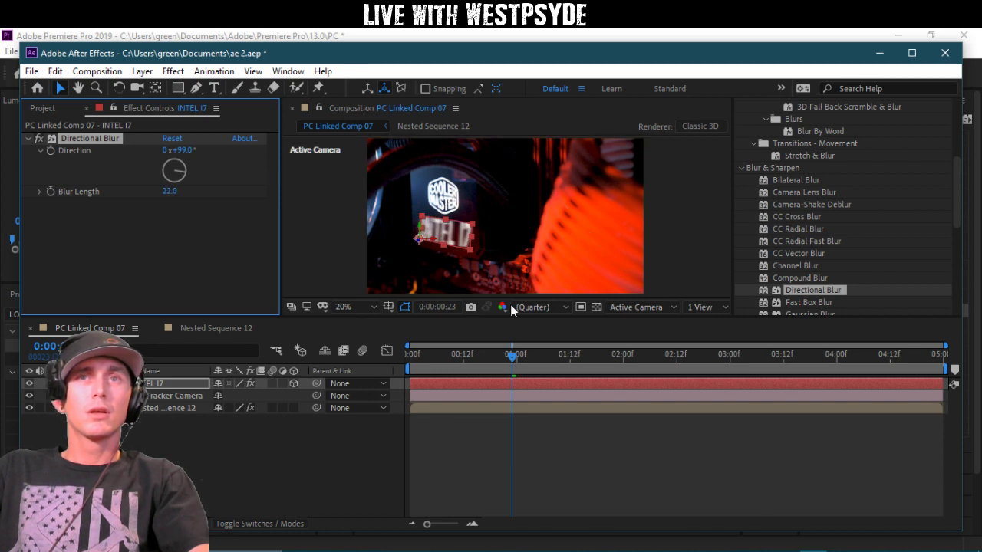
pyautogui.moveTo(515, 357); pyautogui.dragTo(467, 369)
pyautogui.moveTo(171, 192); pyautogui.dragTo(182, 189)
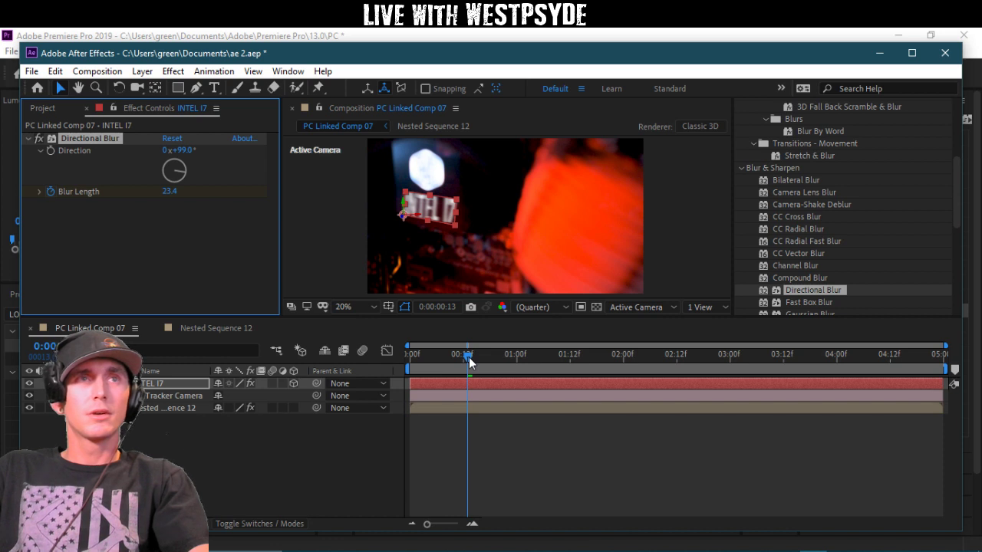
# Step: Go to 0:00:01:01 and reveal the Directional Blur's Blur Length keyframes under the INTEL I7 layer in the timeline
pyautogui.moveTo(470, 363); pyautogui.dragTo(524, 369)
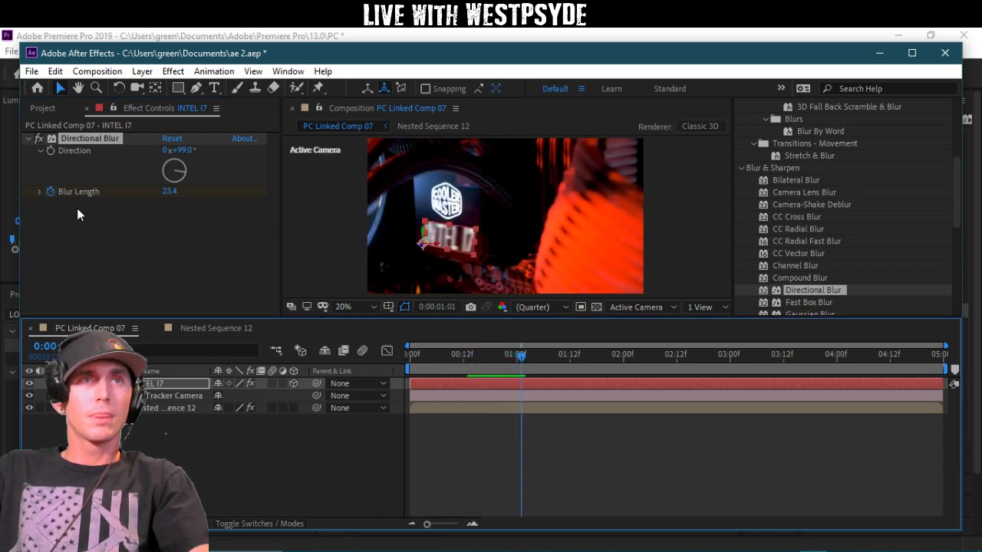
pyautogui.click(39, 192)
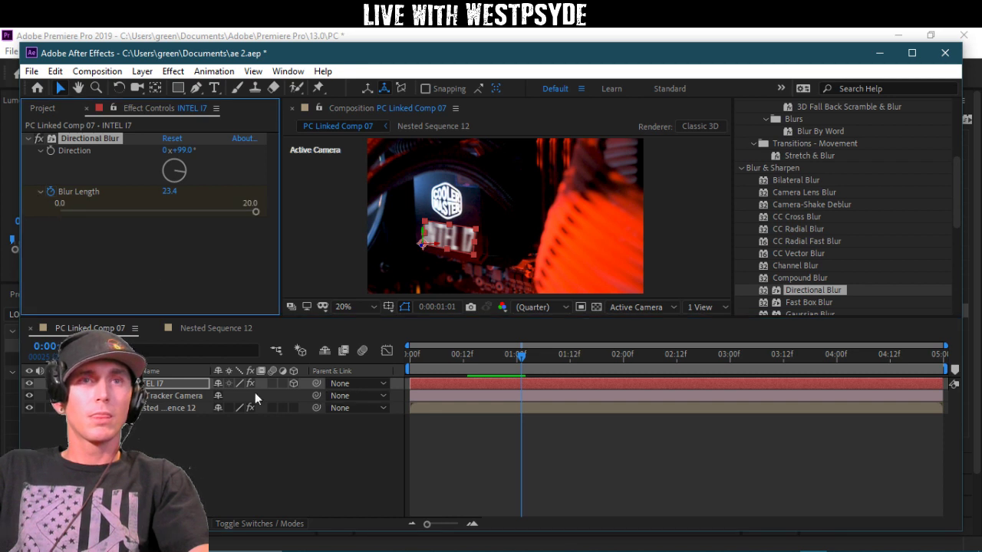
pyautogui.click(75, 384)
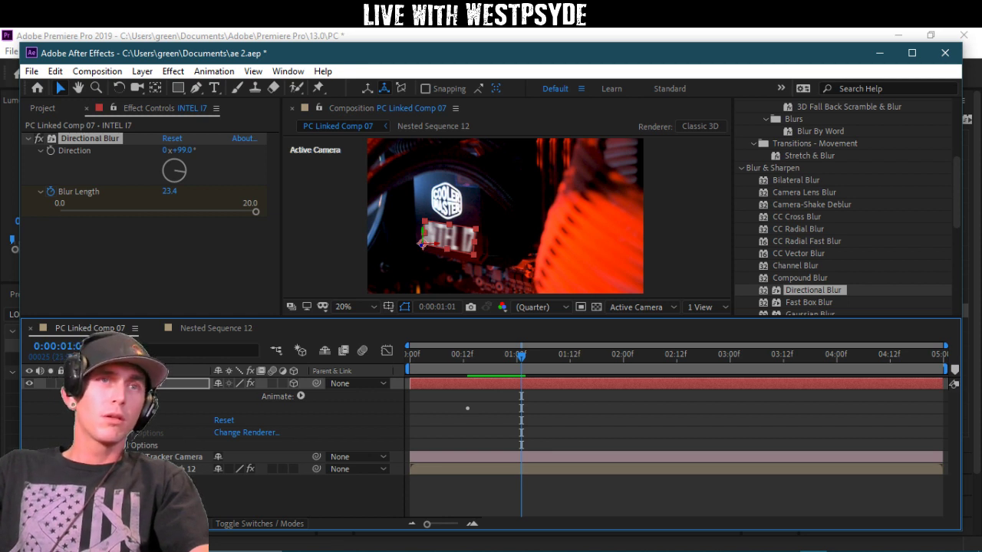
pyautogui.click(87, 421)
pyautogui.scroll(-3, 129, 450)
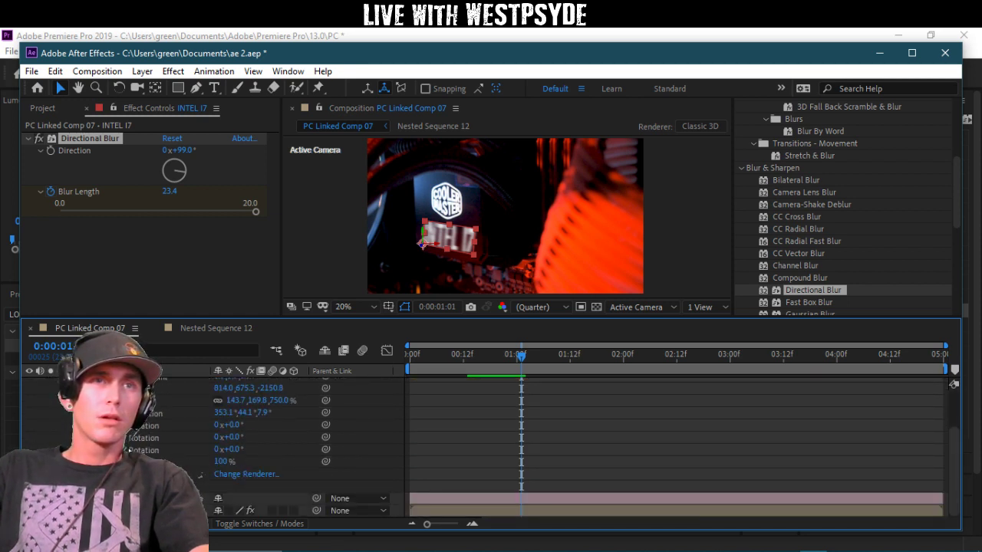
pyautogui.scroll(3, 129, 450)
pyautogui.click(88, 419)
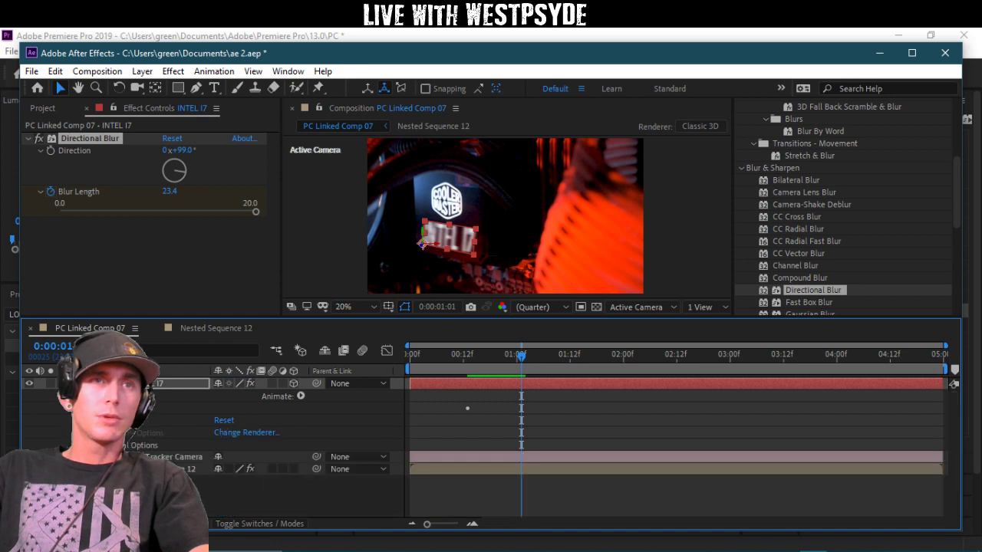
pyautogui.click(87, 419)
pyautogui.click(87, 417)
pyautogui.click(88, 408)
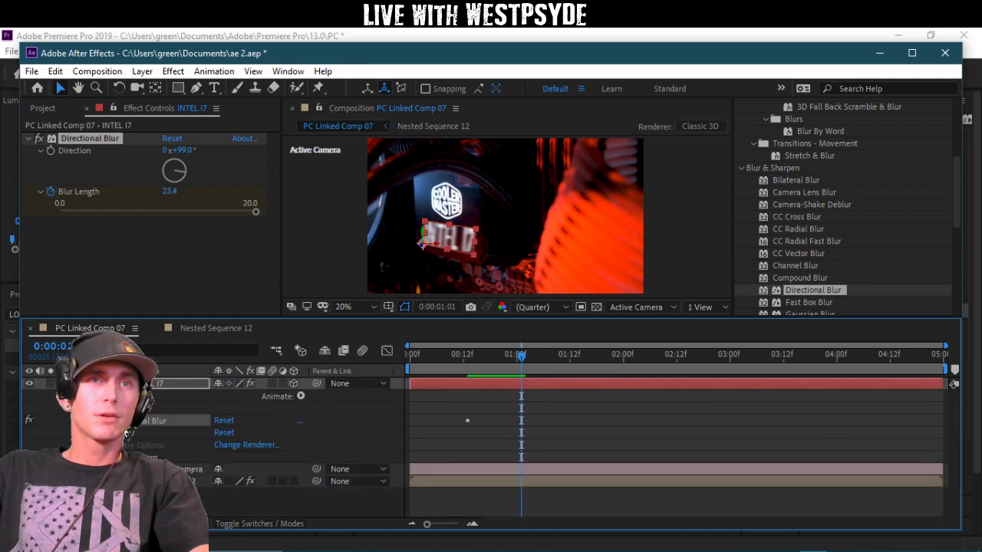
pyautogui.click(95, 420)
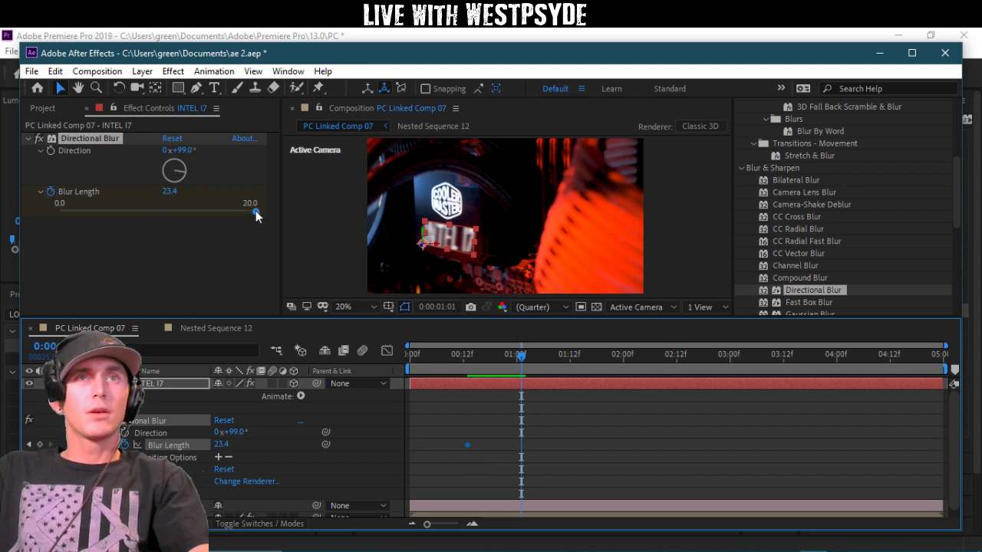
# Step: Keyframe the Blur Length at 0.0 at 0:00:01:01 and preview the blur animation from 0:00:00:04
pyautogui.moveTo(256, 213); pyautogui.dragTo(51, 216)
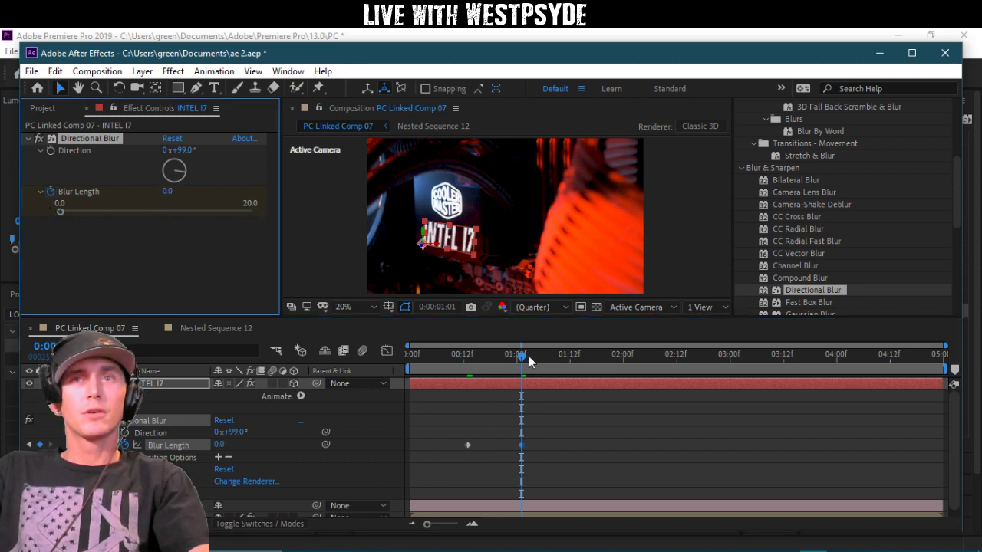
pyautogui.moveTo(529, 362); pyautogui.dragTo(427, 368)
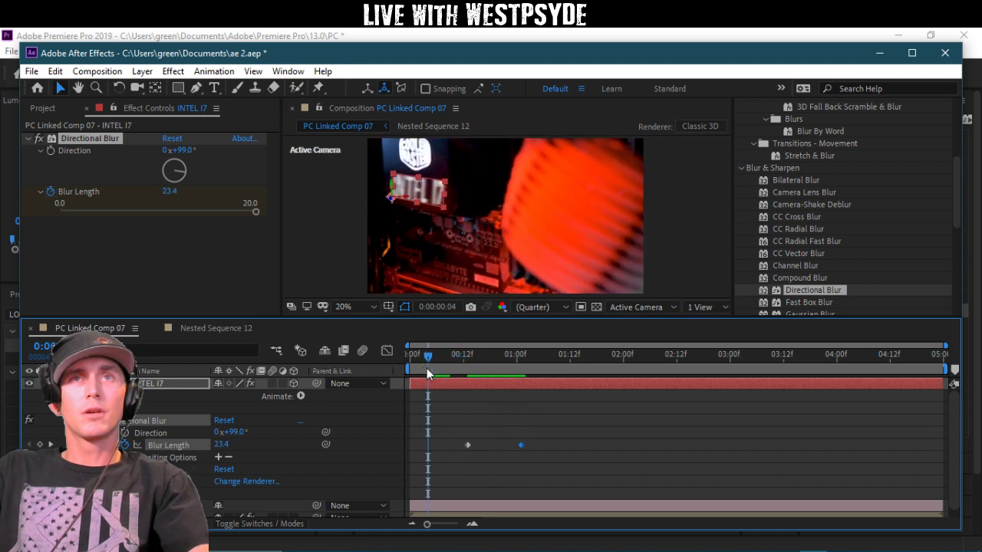
pyautogui.press('space')
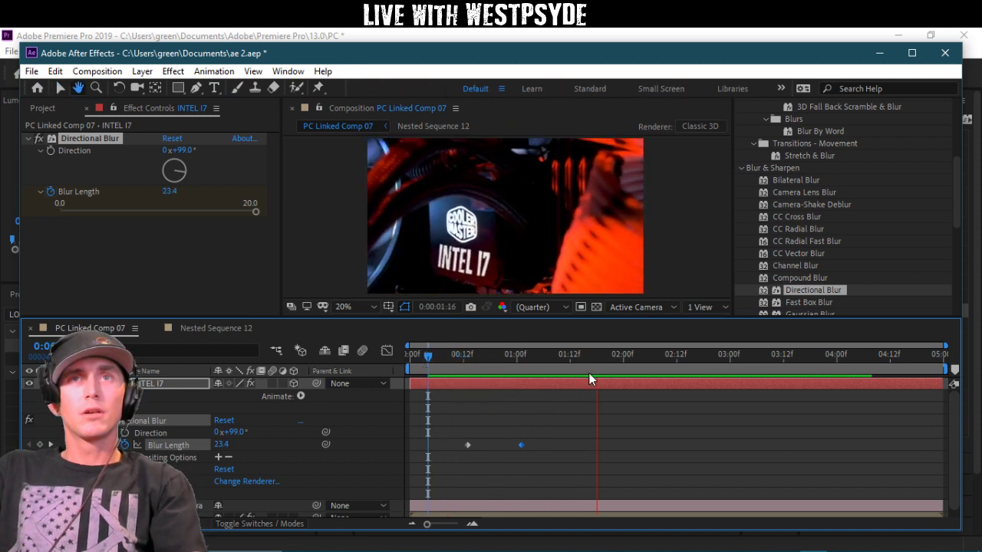
# Step: Keyframe the Blur Length at 0.0 at the composition's first frame and play back the INTEL I7 blur animation
pyautogui.moveTo(594, 359); pyautogui.dragTo(394, 368)
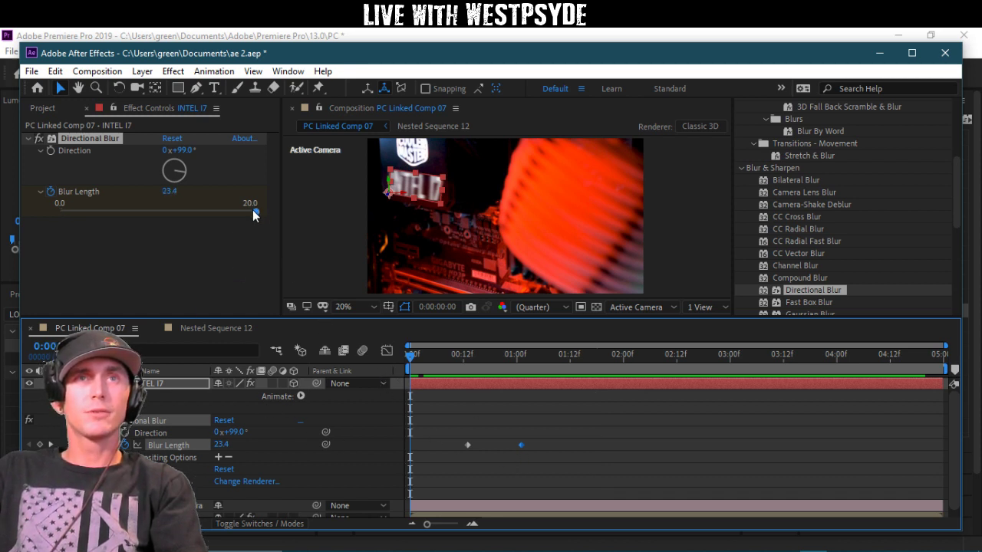
pyautogui.moveTo(252, 209); pyautogui.dragTo(60, 211)
pyautogui.press('space')
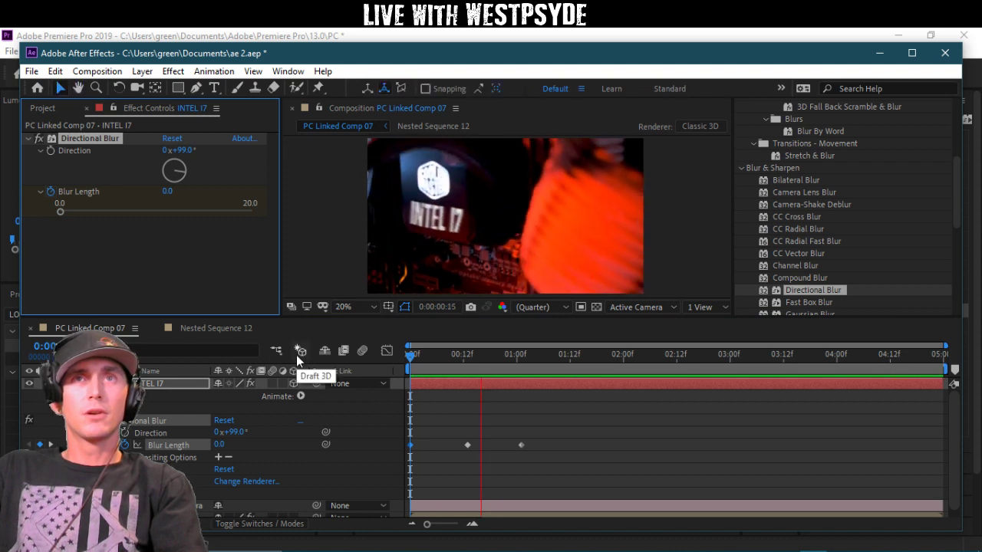
pyautogui.press('space')
pyautogui.press('space')
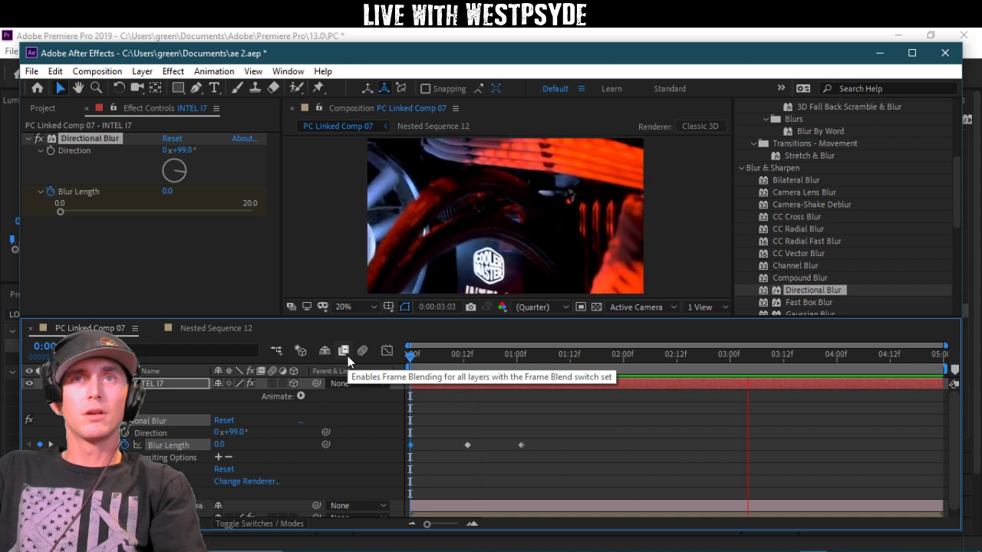
pyautogui.press('space')
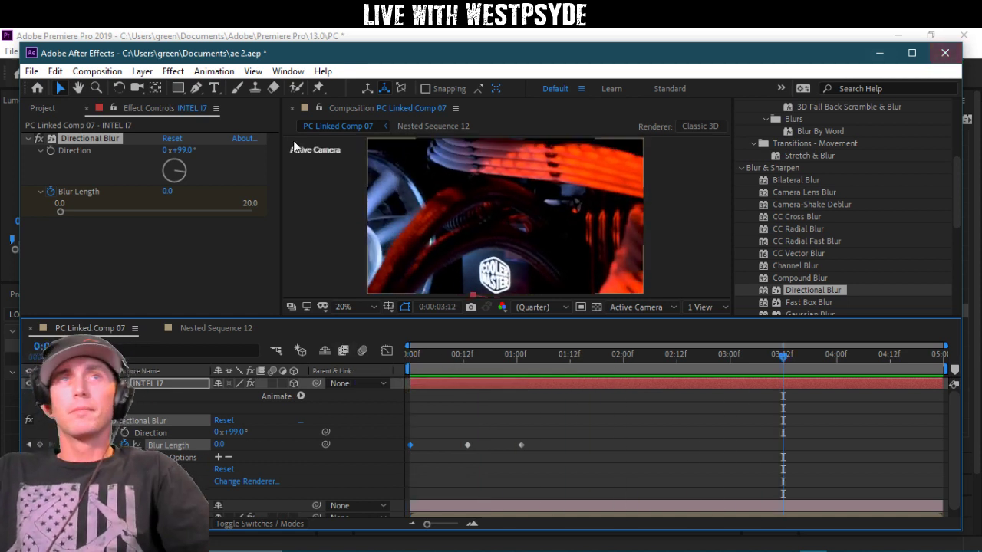
# Step: Save the After Effects project, close After Effects and return to the DSC_0001 sequence in Premiere Pro
pyautogui.click(31, 70)
pyautogui.click(73, 190)
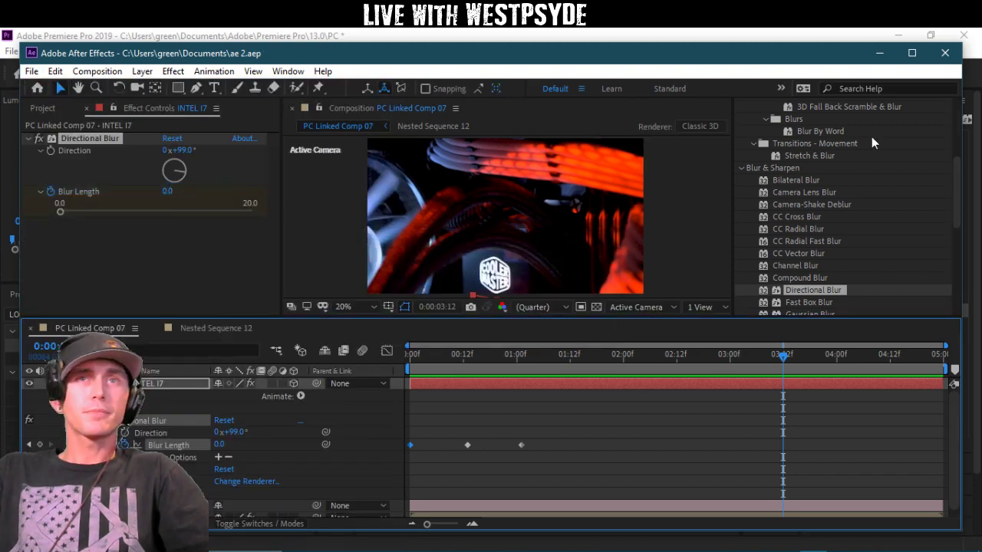
pyautogui.click(946, 53)
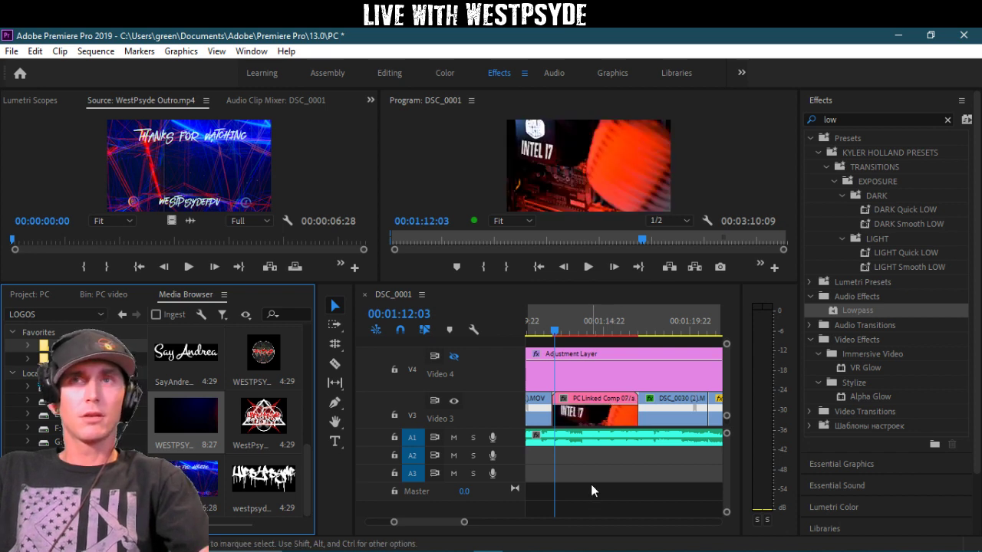
# Step: Play the PC Linked Comp 07 clip in the sequence and inspect the INTEL I7 text full screen
pyautogui.press('space')
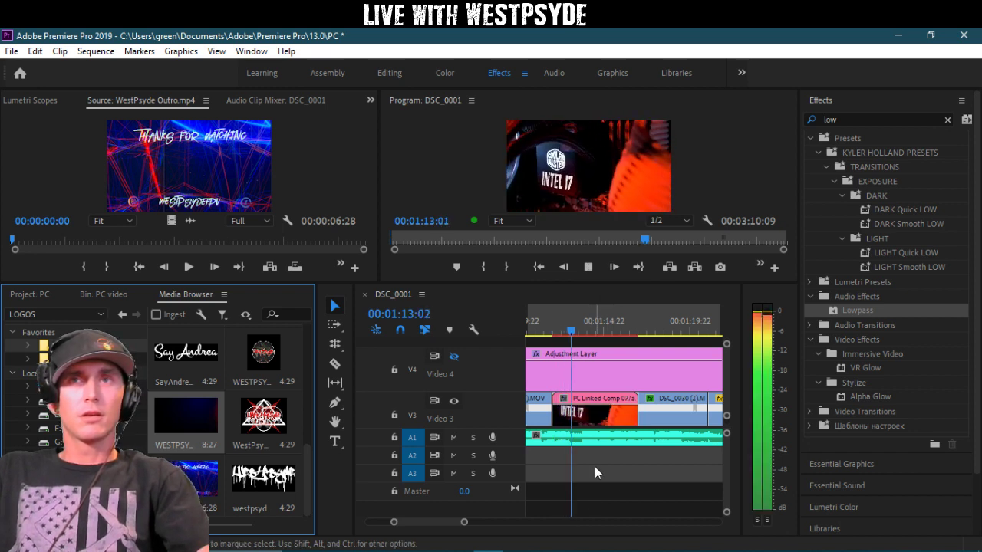
pyautogui.click(564, 335)
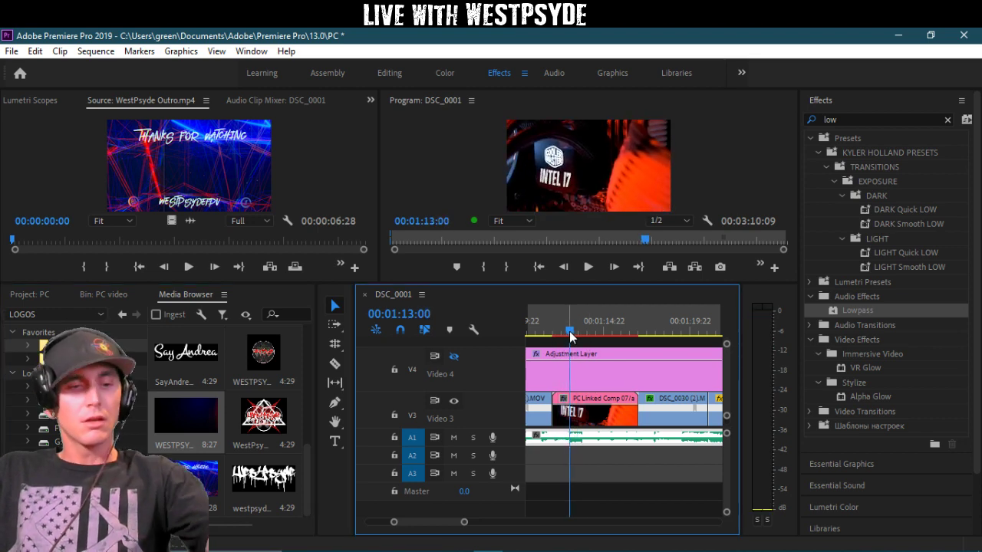
pyautogui.hotkey('ctrl', '`')
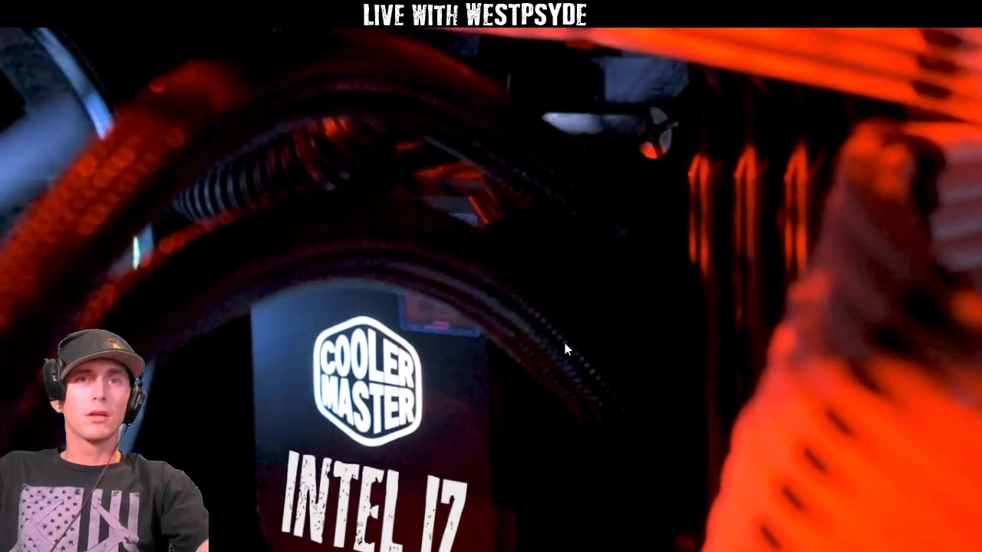
pyautogui.hotkey('ctrl', '`')
pyautogui.moveTo(571, 336); pyautogui.dragTo(565, 343)
pyautogui.hotkey('ctrl', '`')
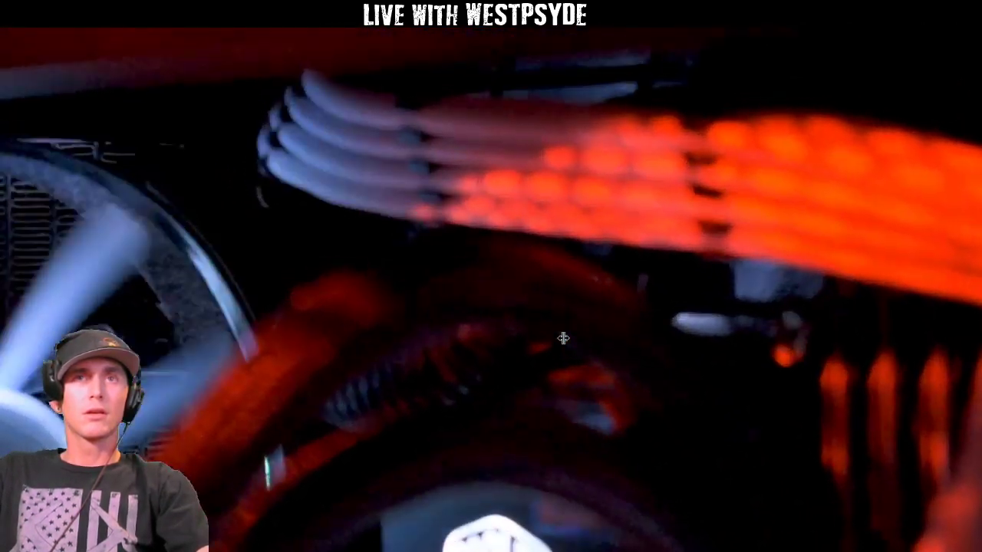
pyautogui.hotkey('ctrl', '`')
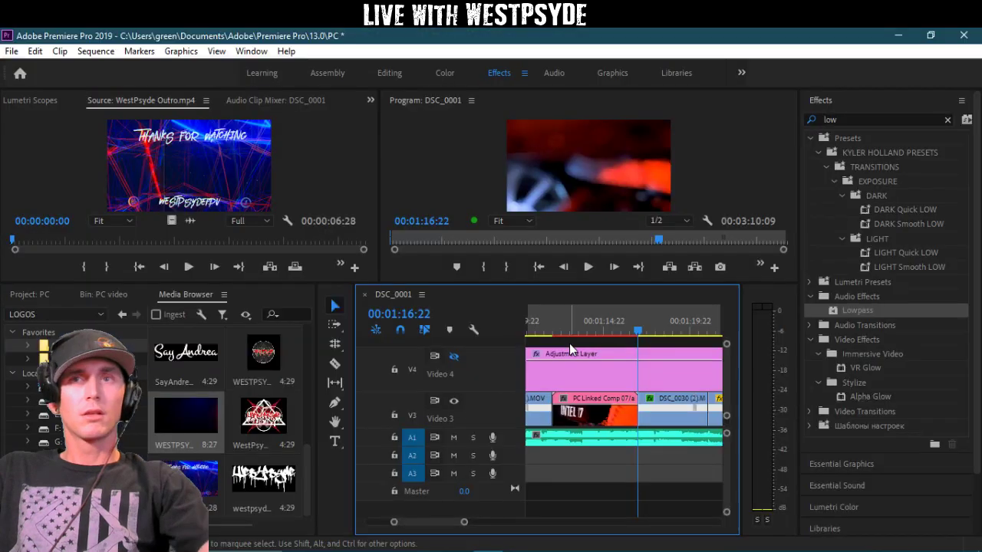
# Step: Replay the opening of the PC Linked Comp 07 clip several times to check the INTEL I7 blur and its entry from the preceding clip
pyautogui.moveTo(569, 343); pyautogui.dragTo(549, 340)
pyautogui.press('space')
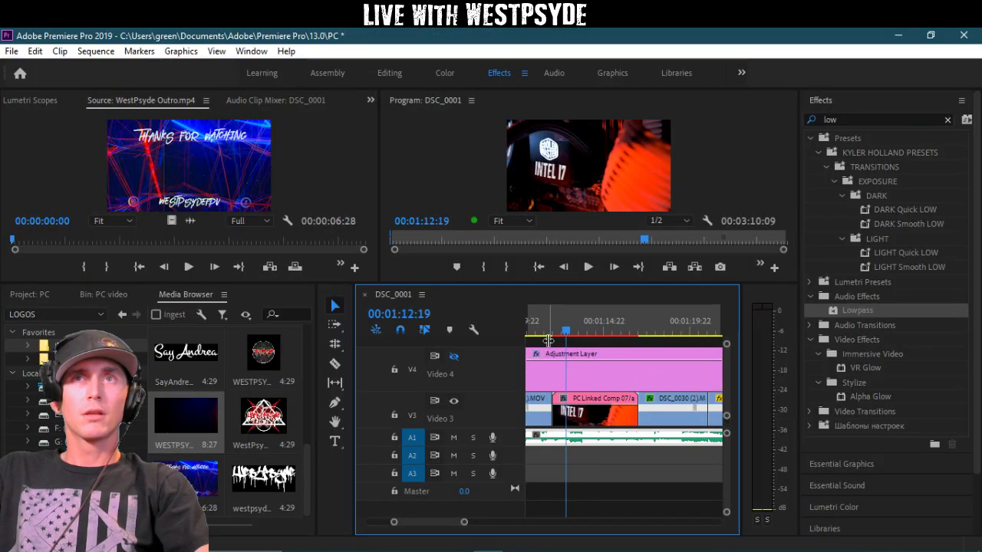
pyautogui.press('space')
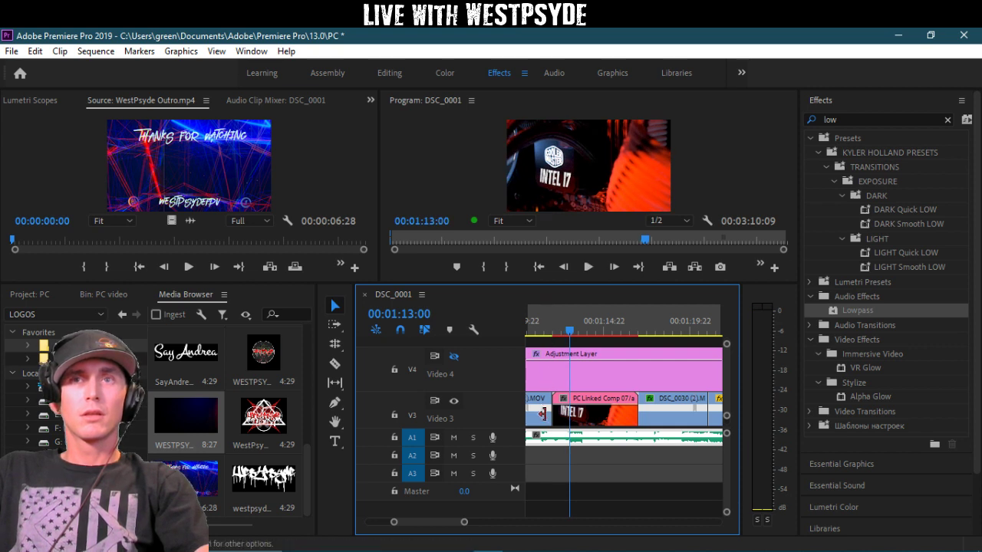
pyautogui.click(549, 337)
pyautogui.press('space')
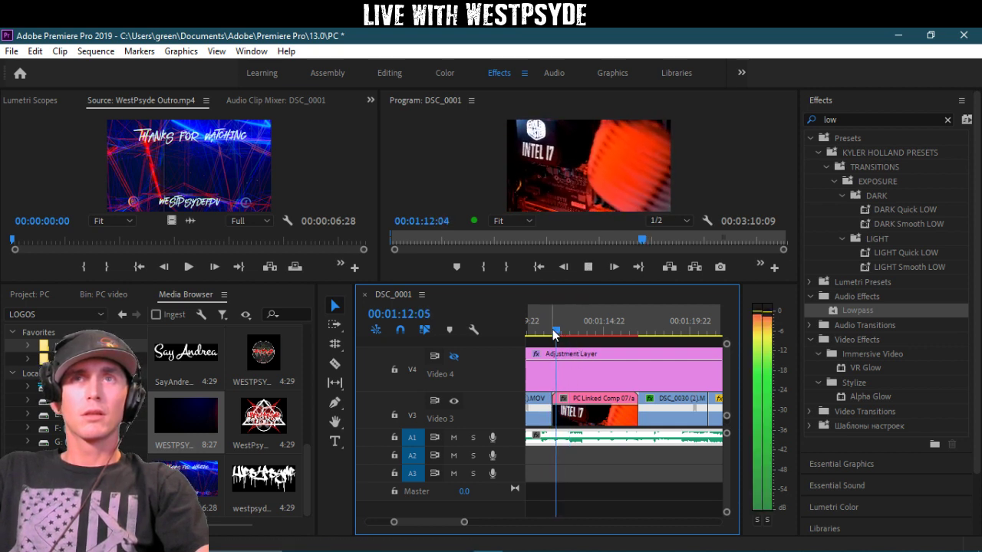
pyautogui.click(552, 334)
pyautogui.moveTo(553, 330)
pyautogui.mouseDown()
pyautogui.moveTo(529, 327)
pyautogui.moveTo(546, 325)
pyautogui.mouseUp()
pyautogui.press('space')
pyautogui.press('space')
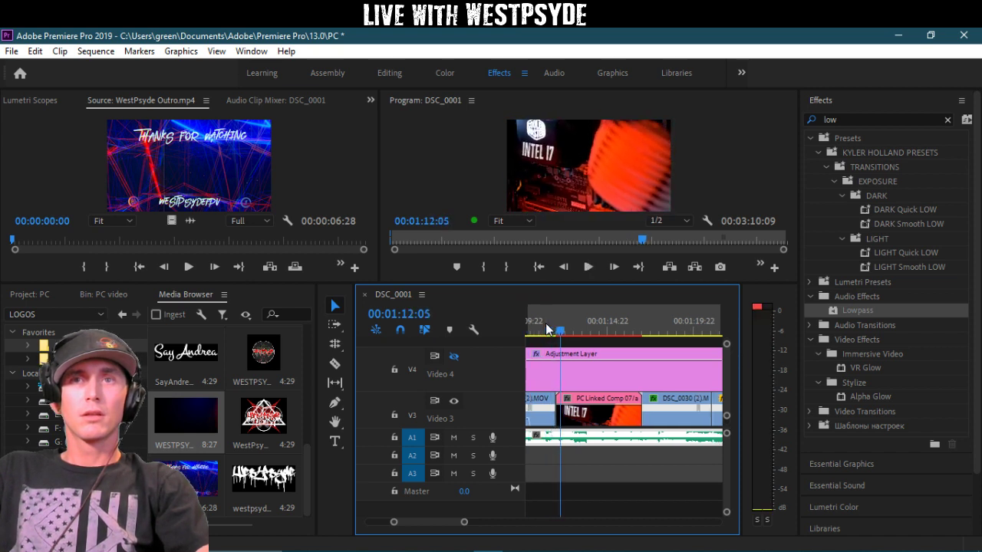
pyautogui.click(546, 326)
pyautogui.press('space')
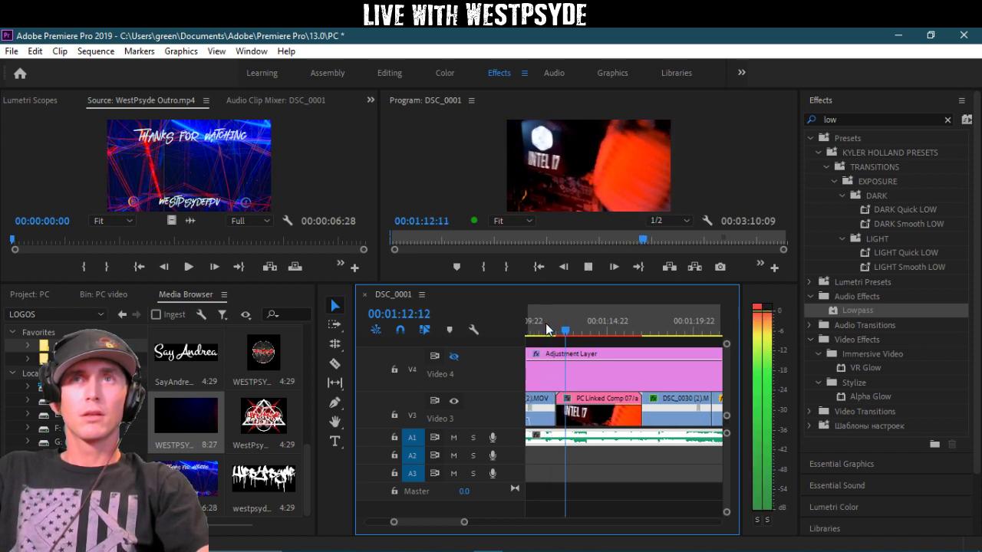
pyautogui.press('space')
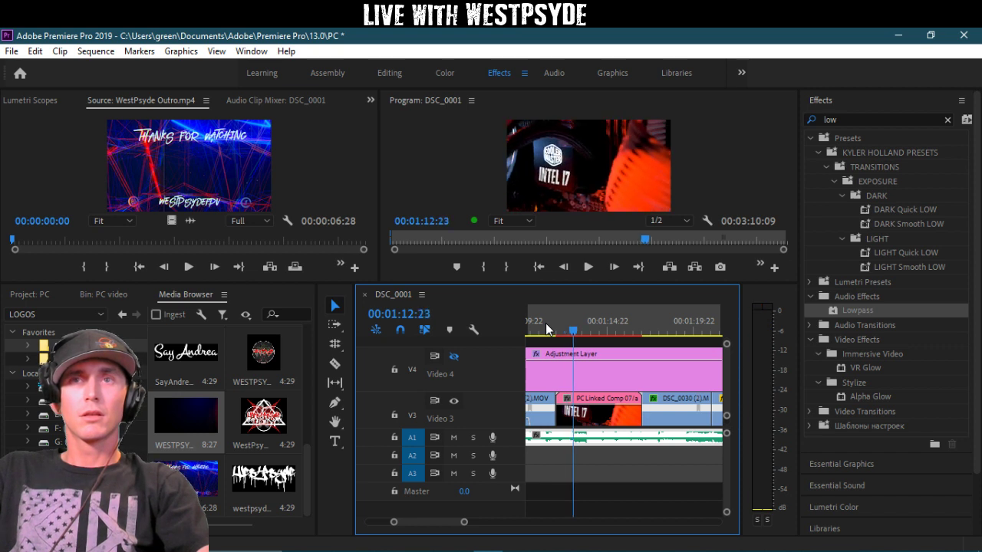
# Step: Play the sequence from just before the PC Linked Comp 07 clip through to the closing logo
pyautogui.moveTo(560, 412); pyautogui.dragTo(577, 413)
pyautogui.click(549, 327)
pyautogui.press('space')
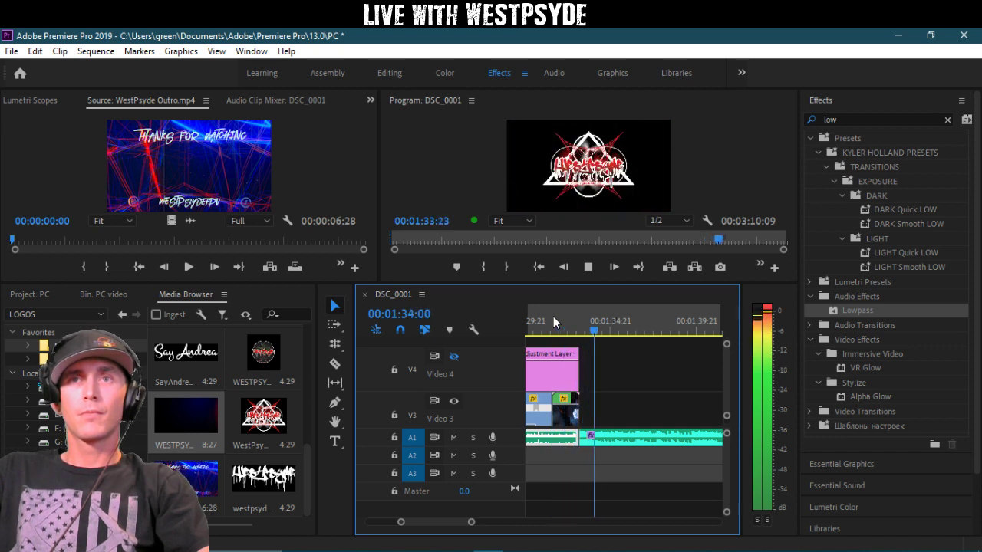
pyautogui.press('space')
# Step: Return to the start of the sequence and render it In to Out
pyautogui.press('-')
pyautogui.press('-')
pyautogui.press('-')
pyautogui.press('-')
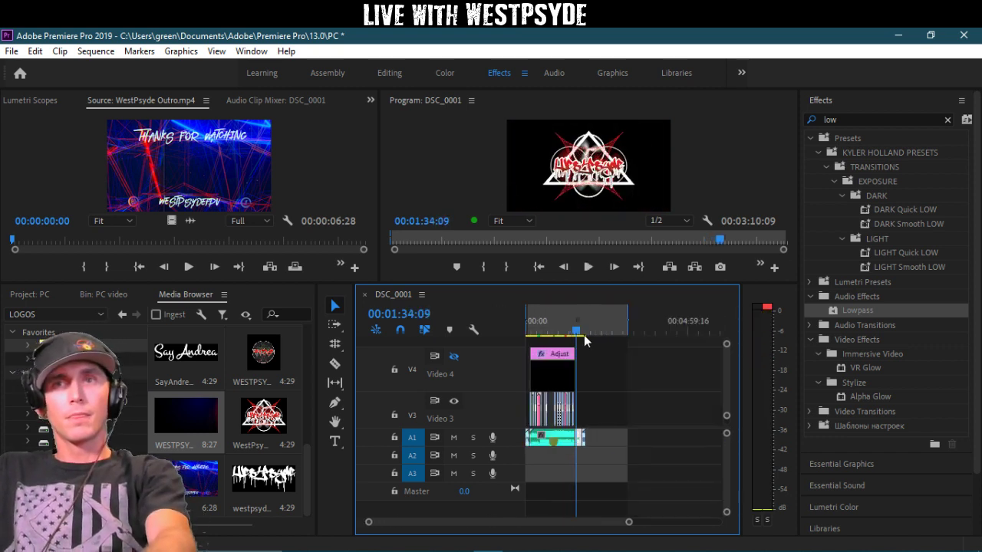
pyautogui.press('Up')
pyautogui.press('Home')
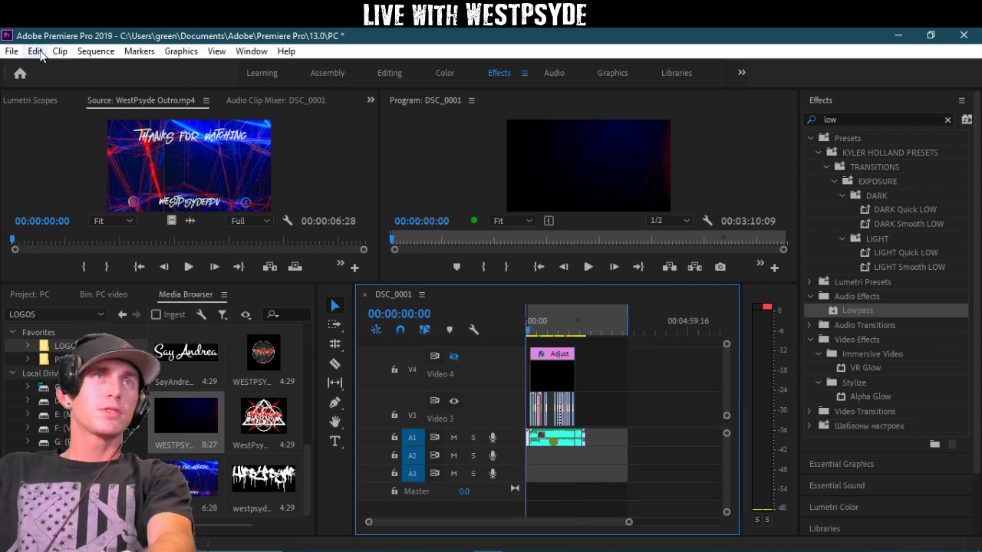
pyautogui.click(35, 51)
pyautogui.moveTo(96, 50)
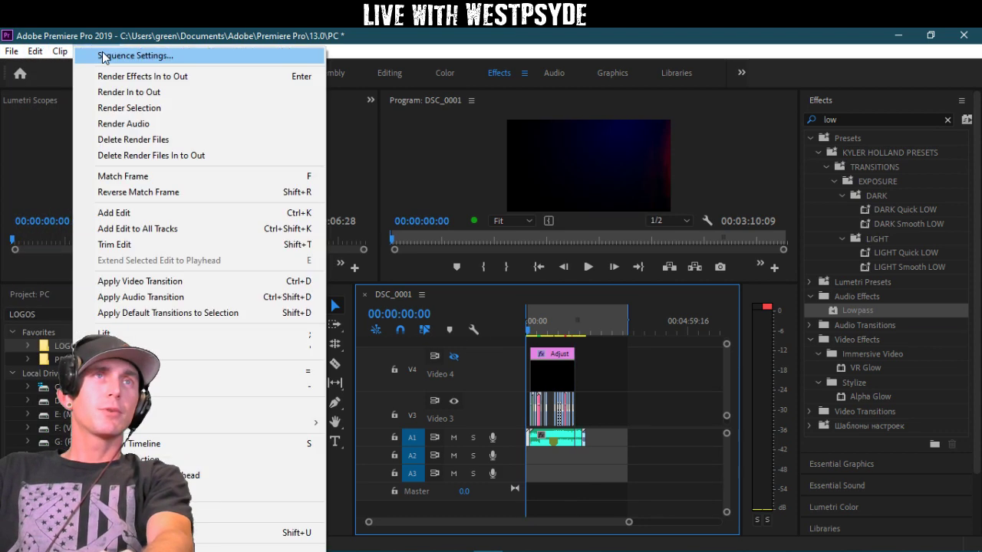
pyautogui.click(116, 94)
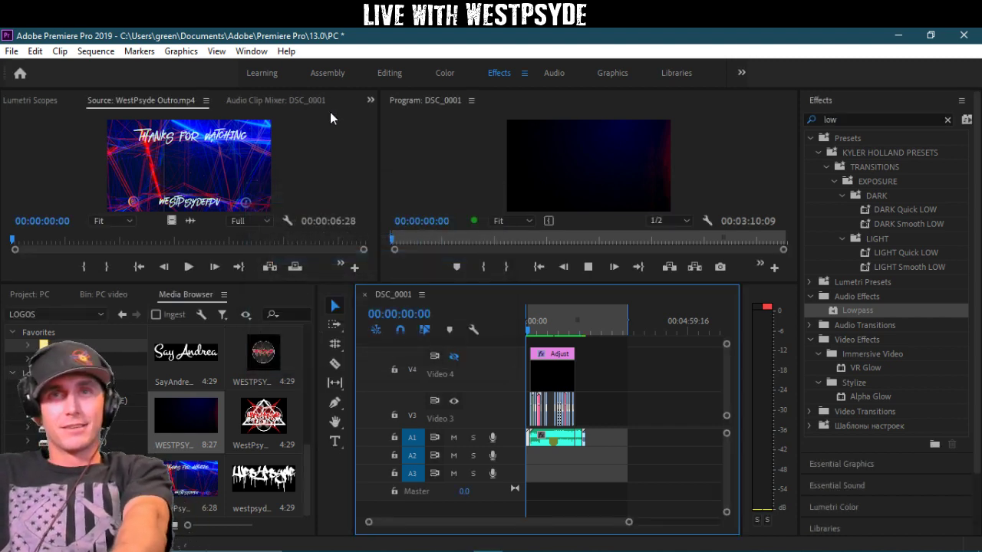
# Step: Review the rendered sequence full screen from its early clips
pyautogui.press('=')
pyautogui.moveTo(560, 319); pyautogui.dragTo(567, 322)
pyautogui.hotkey('ctrl', '`')
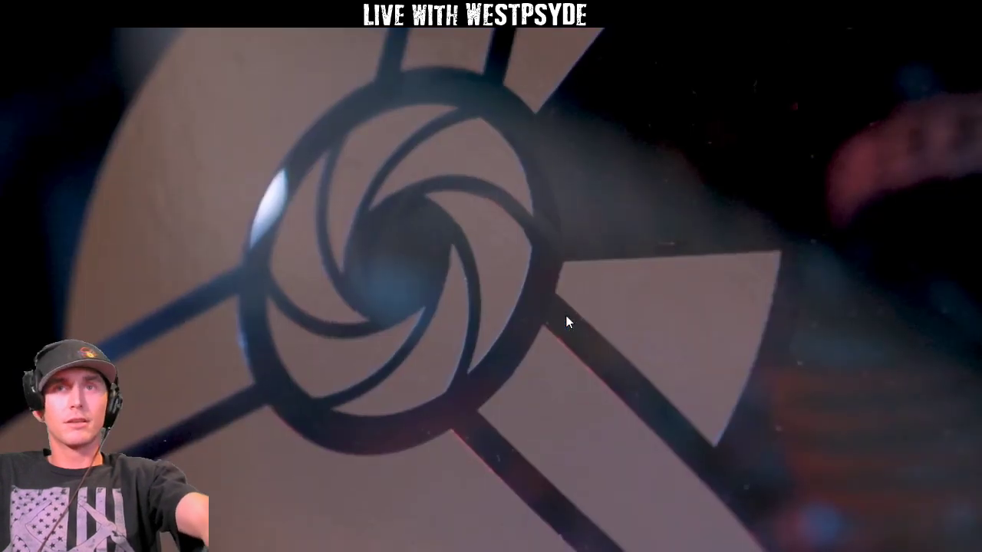